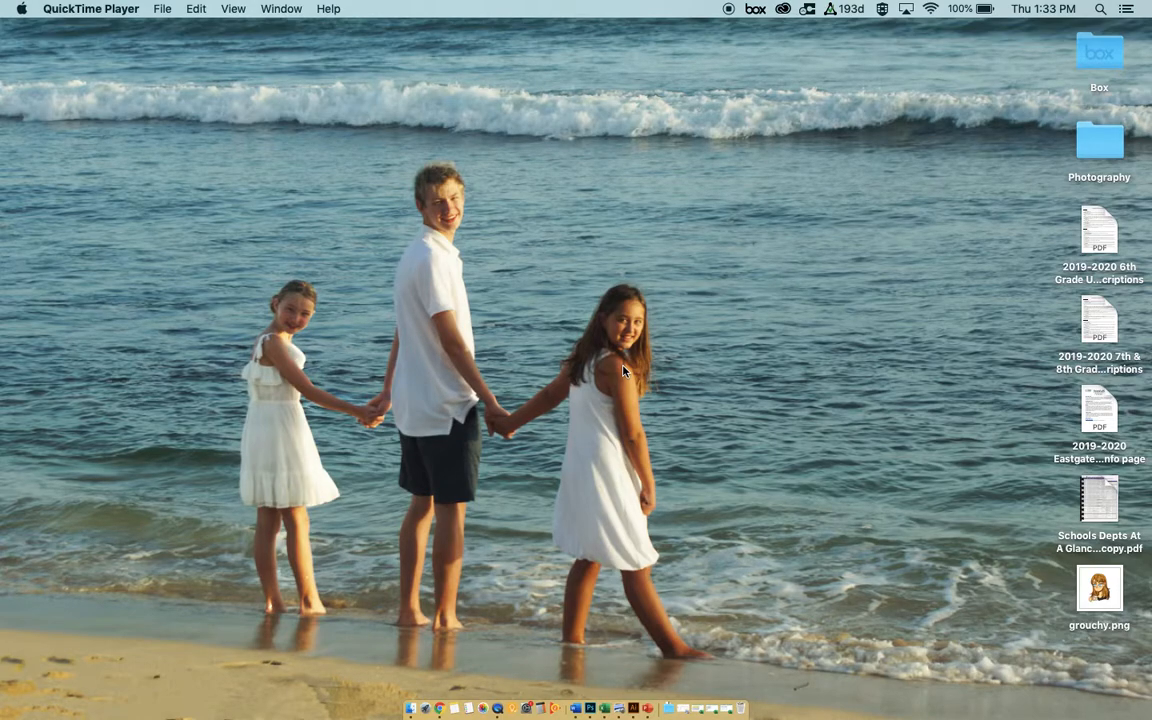
- Switch to Chrome and examine the Andy Warhol pop art image results for repeated portraits and bold colour blocks
key("ctrl+Right")
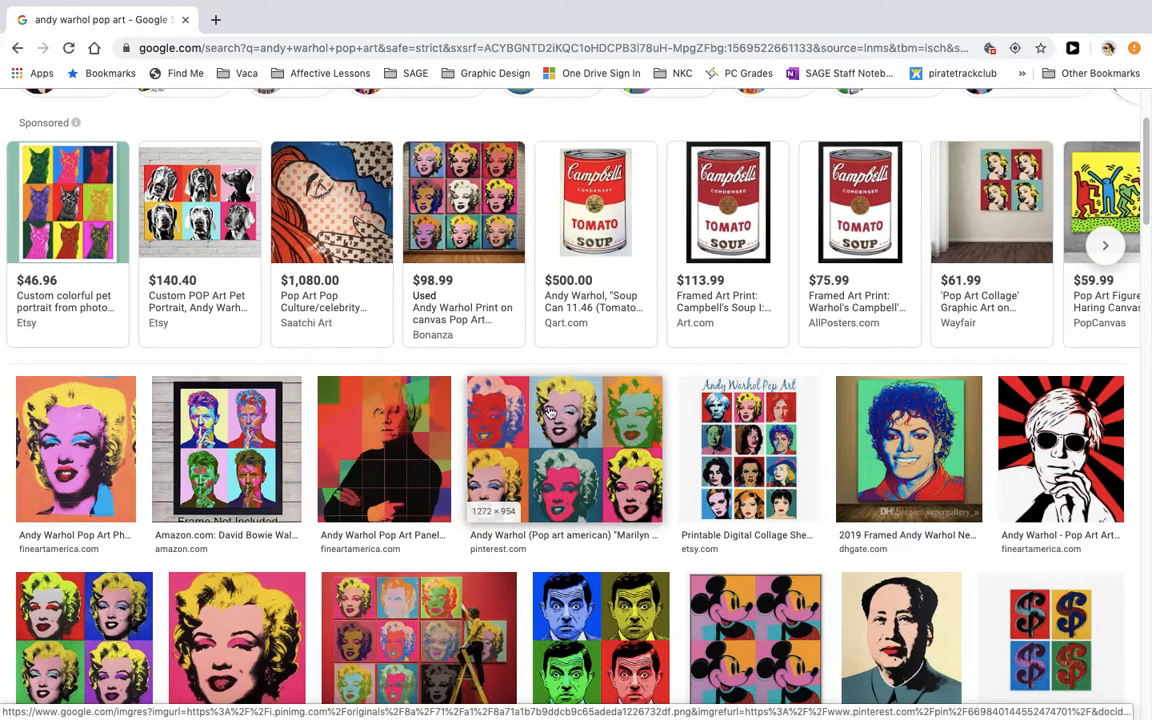
mouse_move(611, 232)
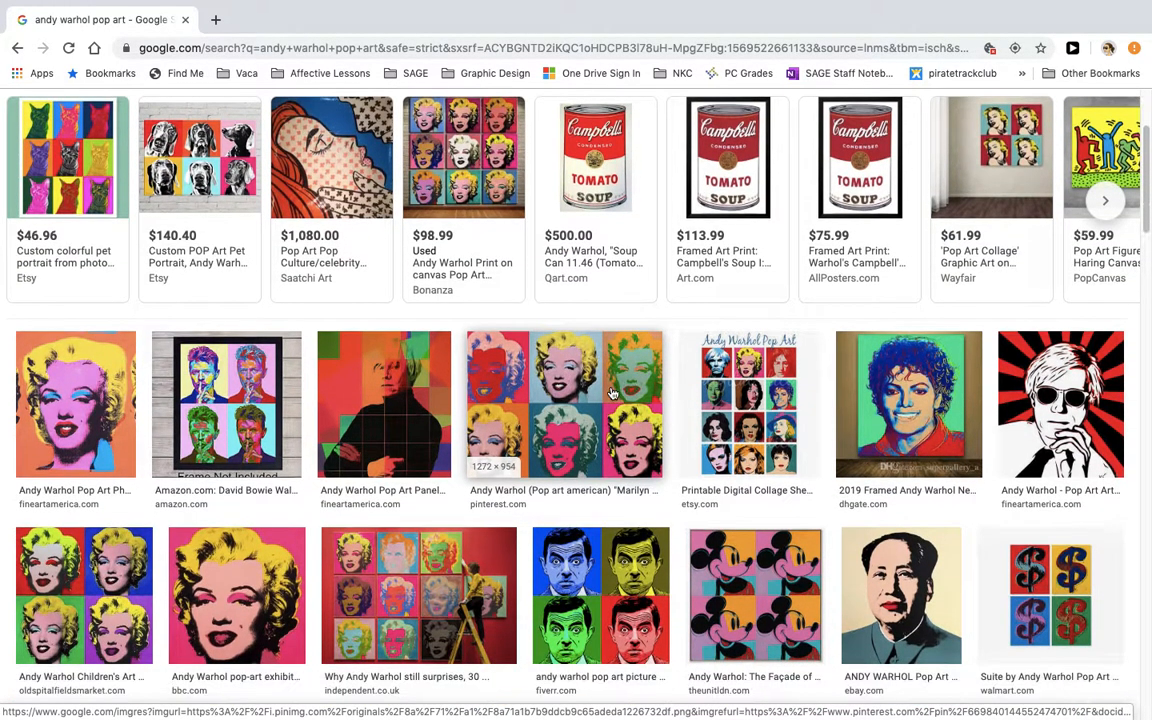
scroll(613, 393, "down", 3)
scroll(613, 393, "down", 3)
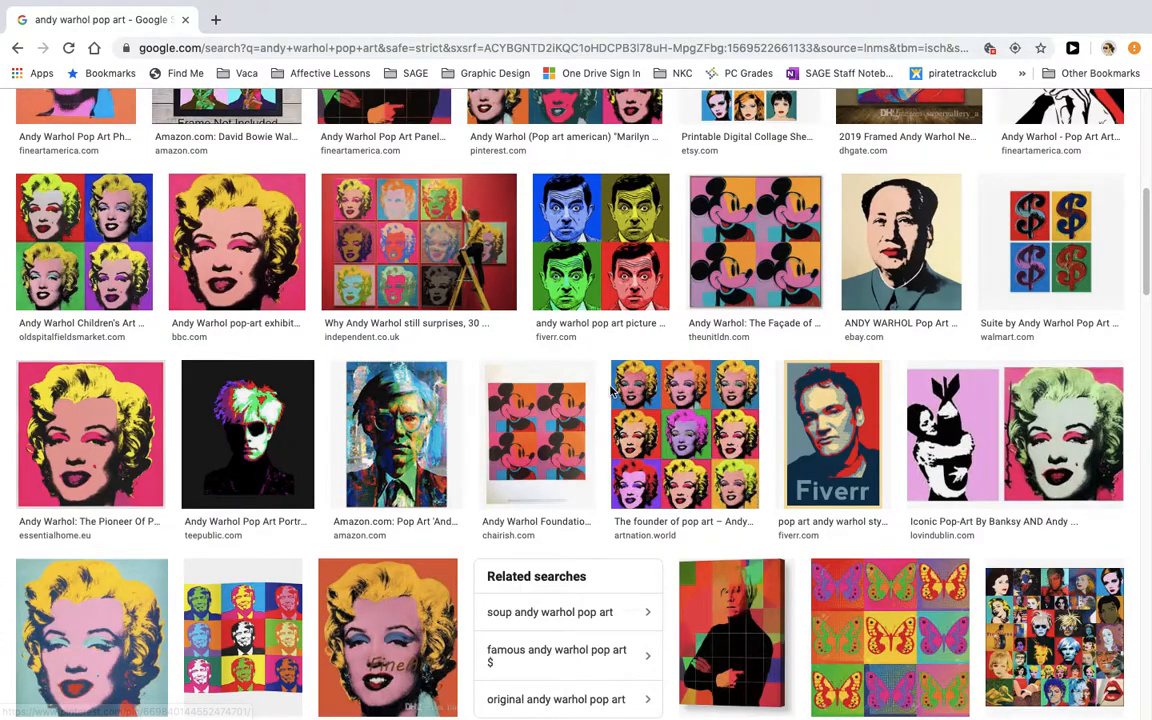
scroll(622, 368, "down", 2)
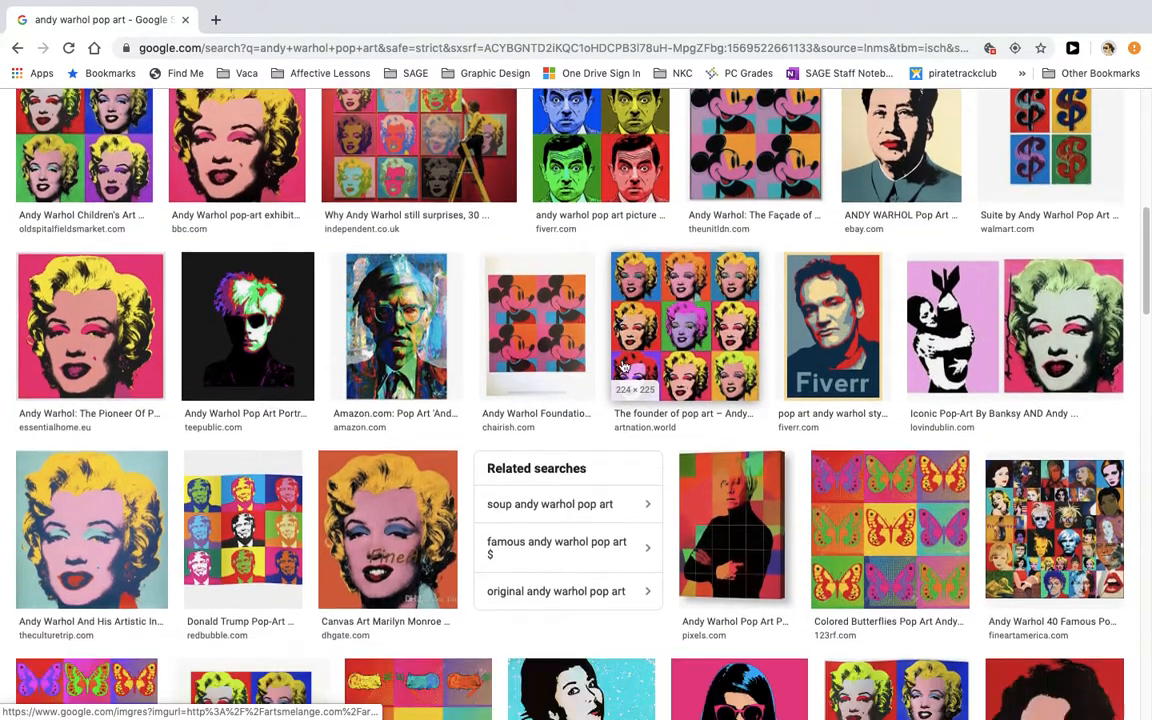
scroll(622, 365, "down", 1)
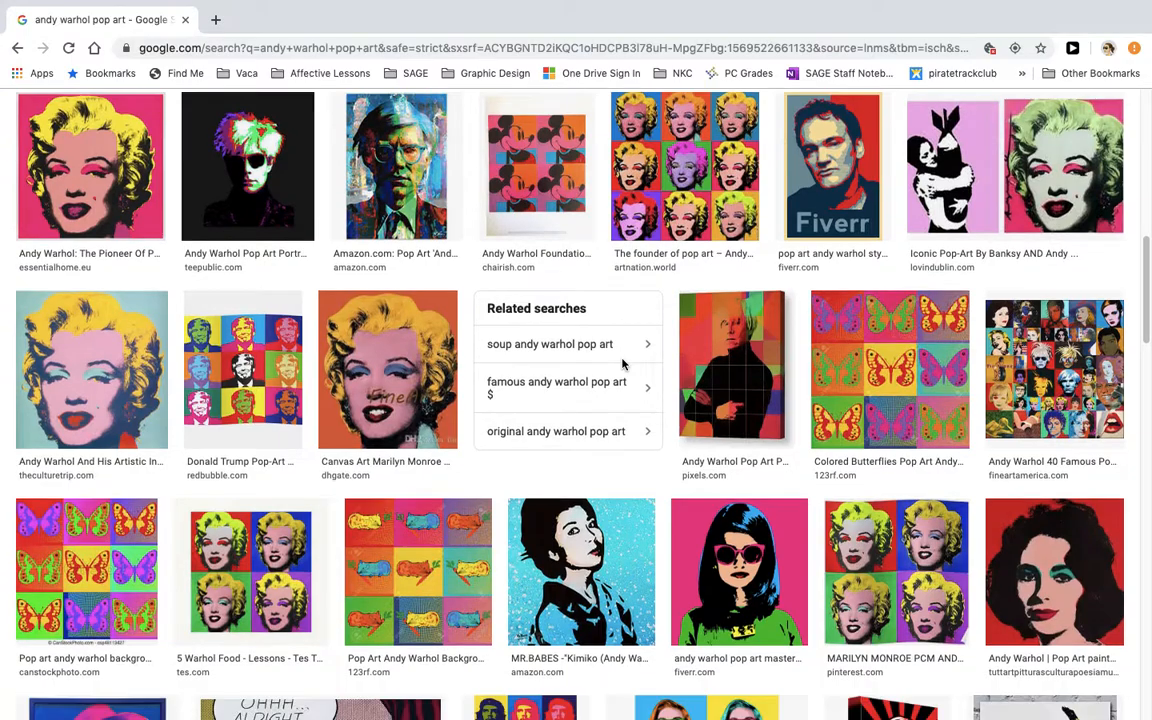
scroll(716, 563, "up", 10)
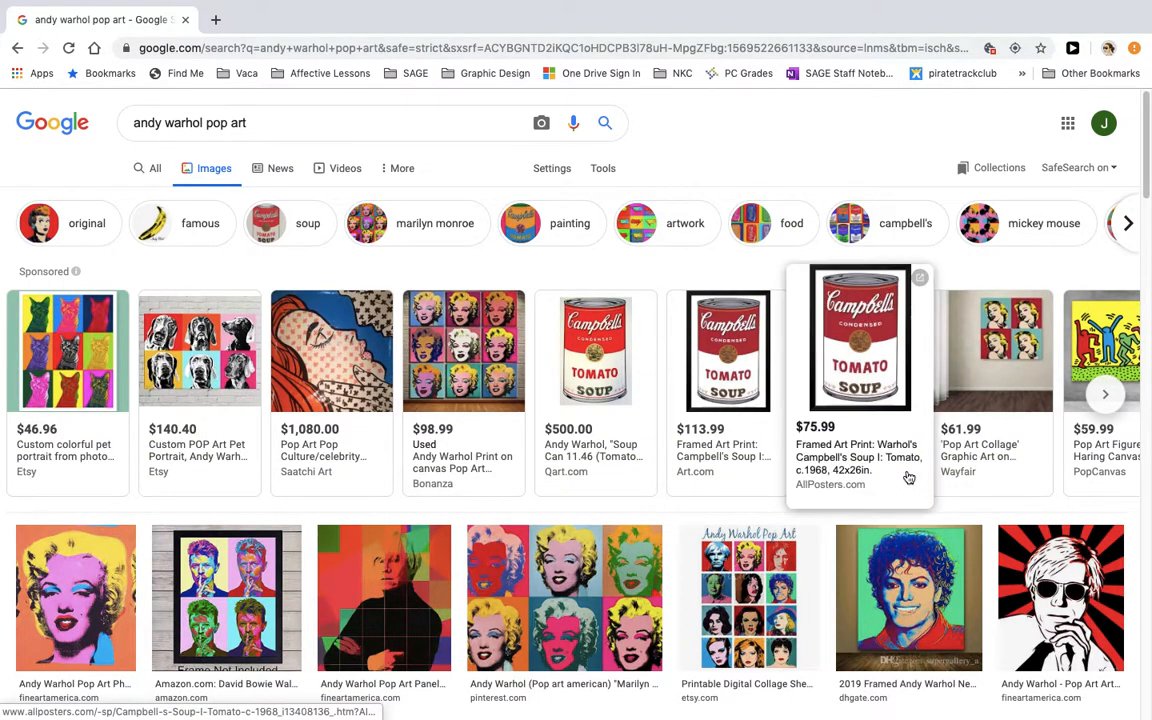
scroll(909, 477, "down", 1)
mouse_move(329, 428)
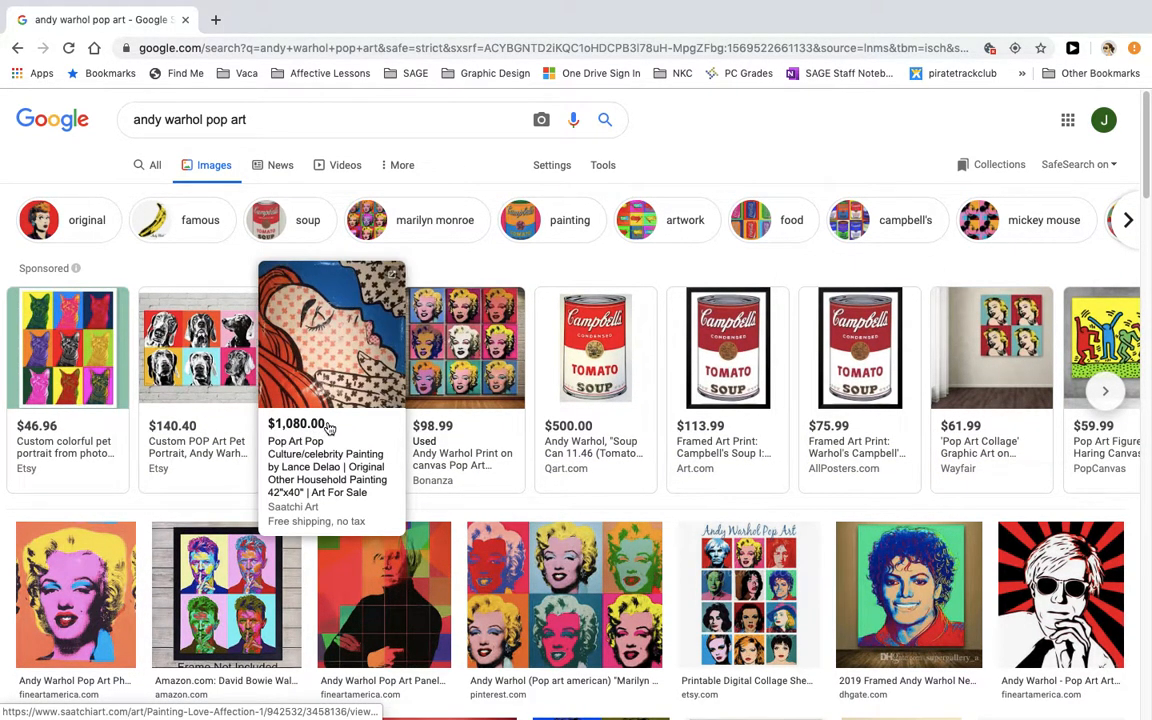
left_click(1100, 389)
scroll(758, 522, "down", 3)
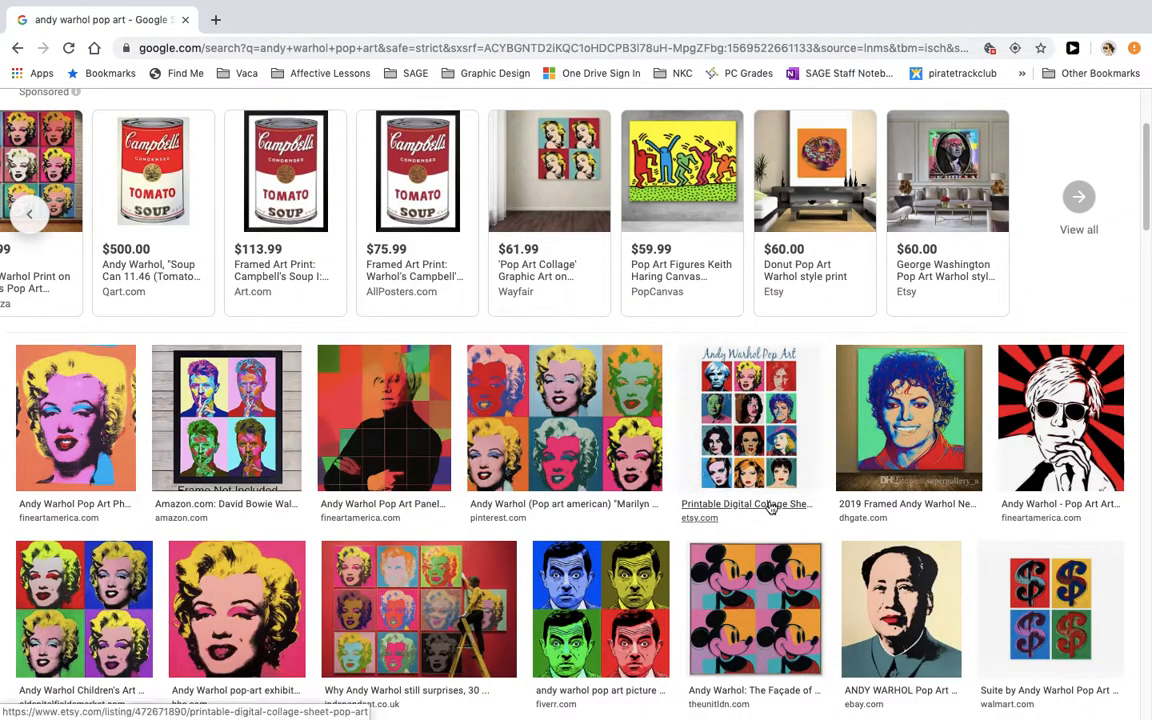
scroll(772, 508, "down", 2)
scroll(680, 470, "down", 1)
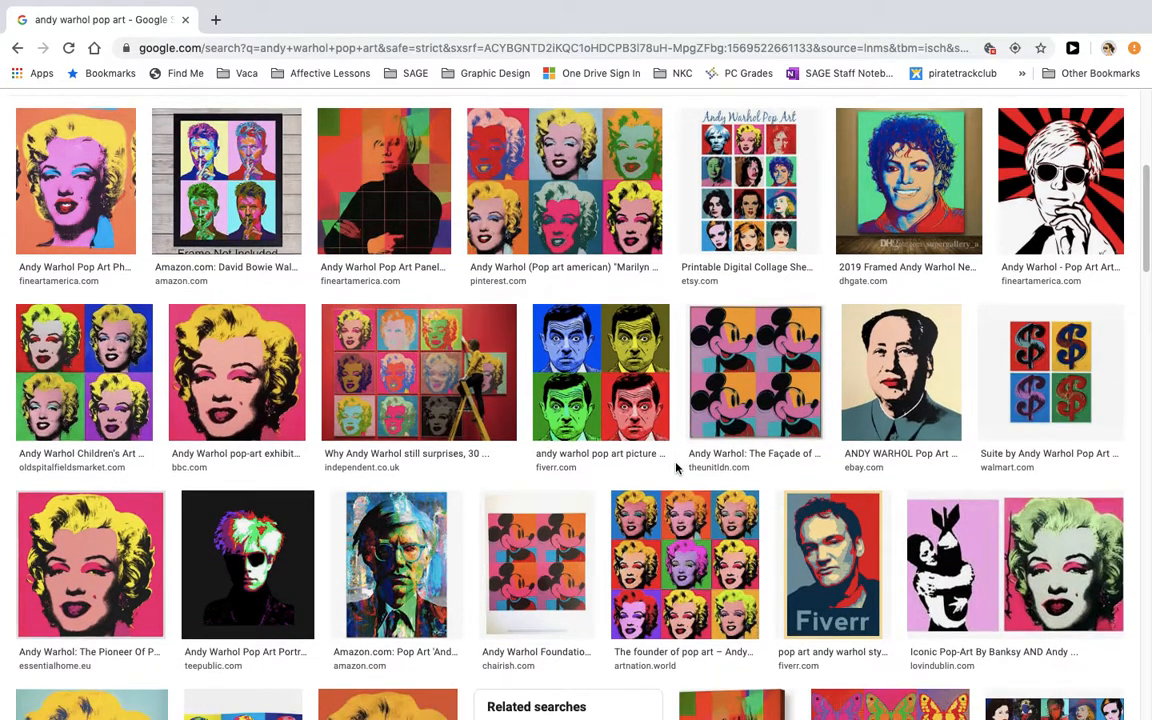
scroll(676, 467, "down", 1)
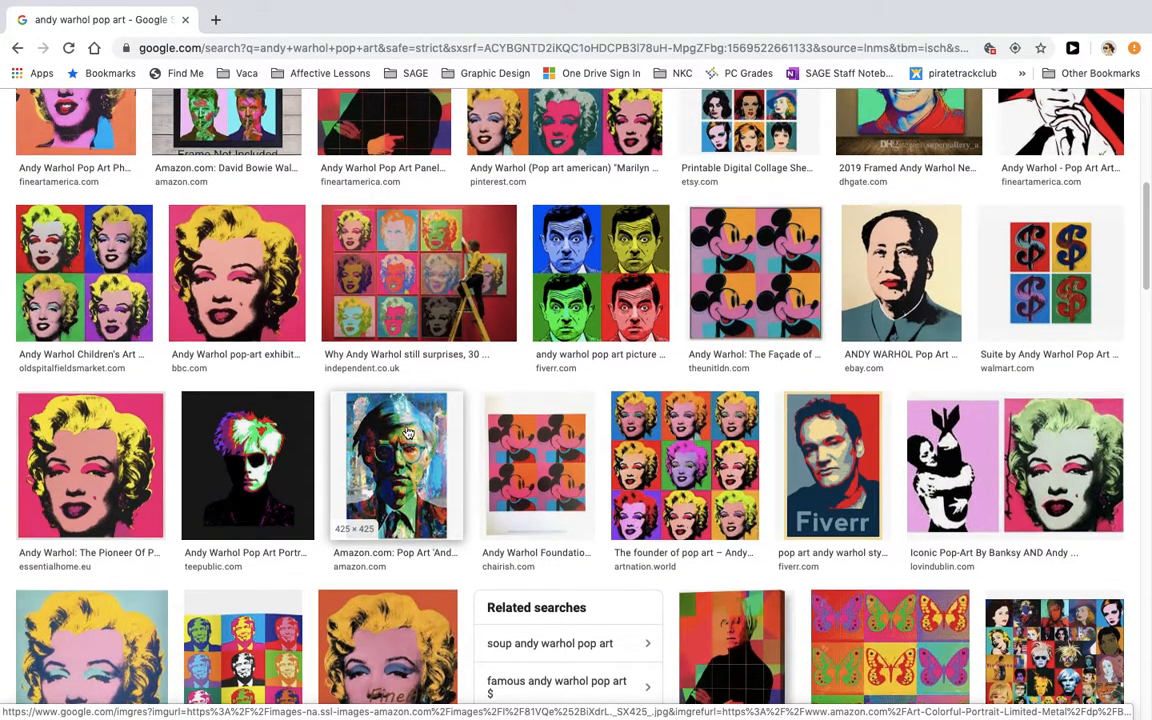
scroll(400, 380, "up", 1)
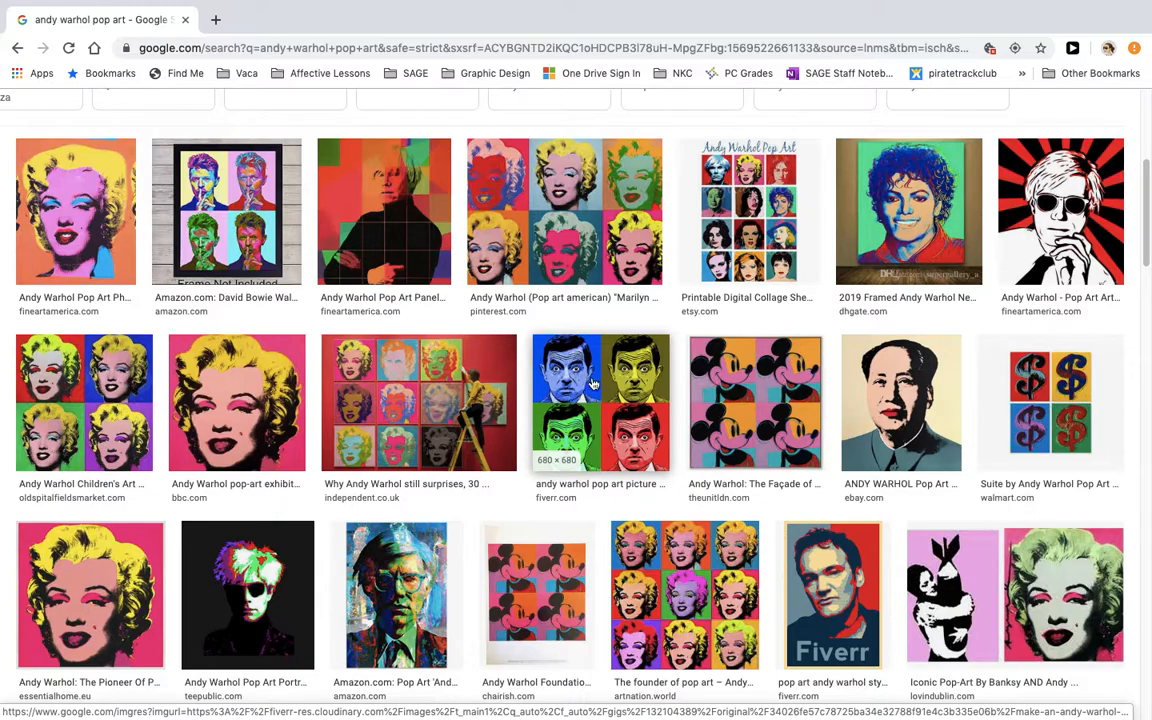
scroll(621, 431, "down", 2)
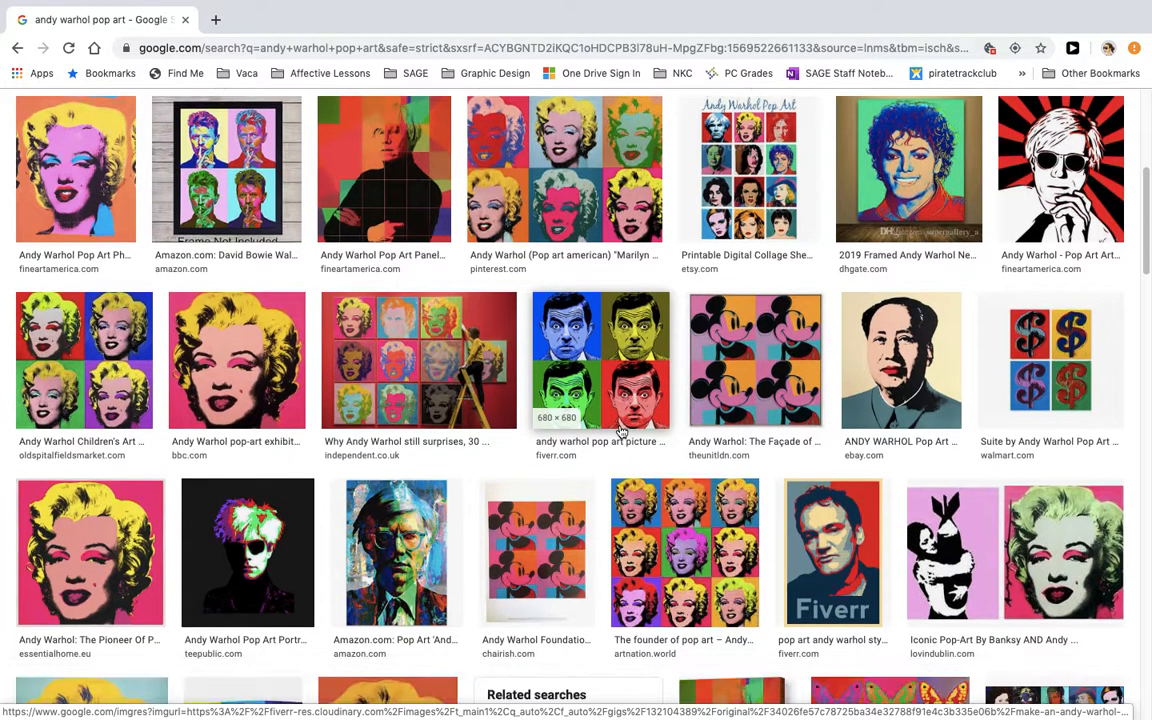
scroll(559, 423, "down", 1)
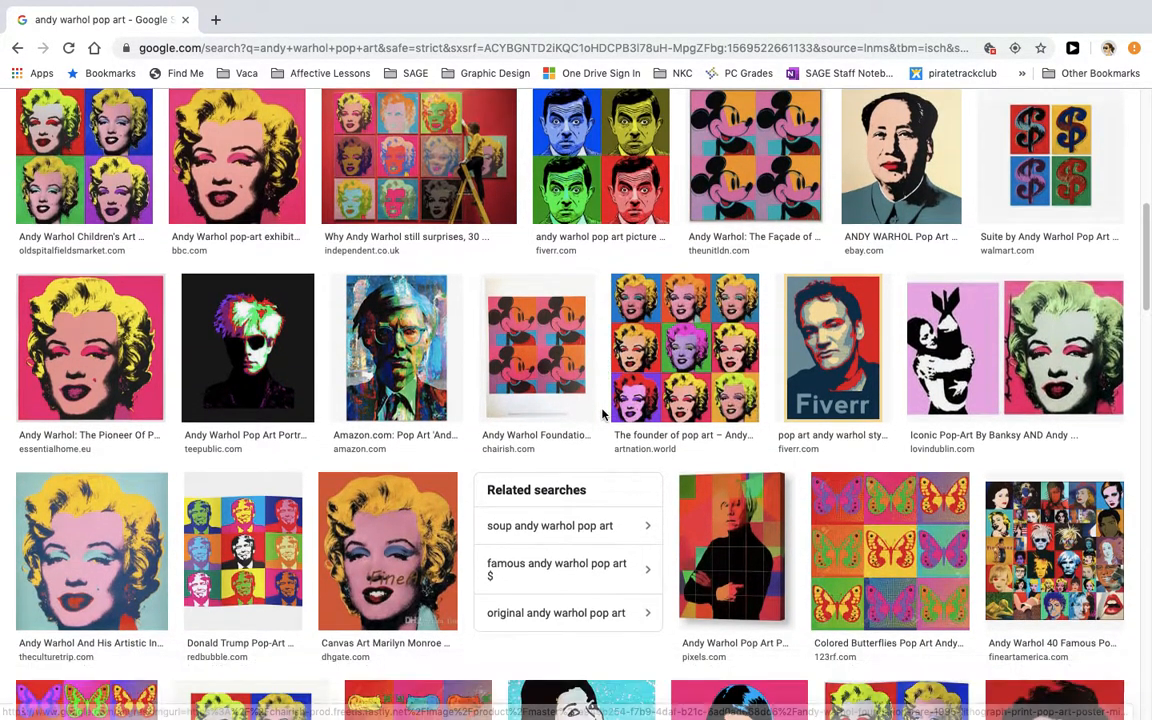
scroll(612, 411, "down", 2)
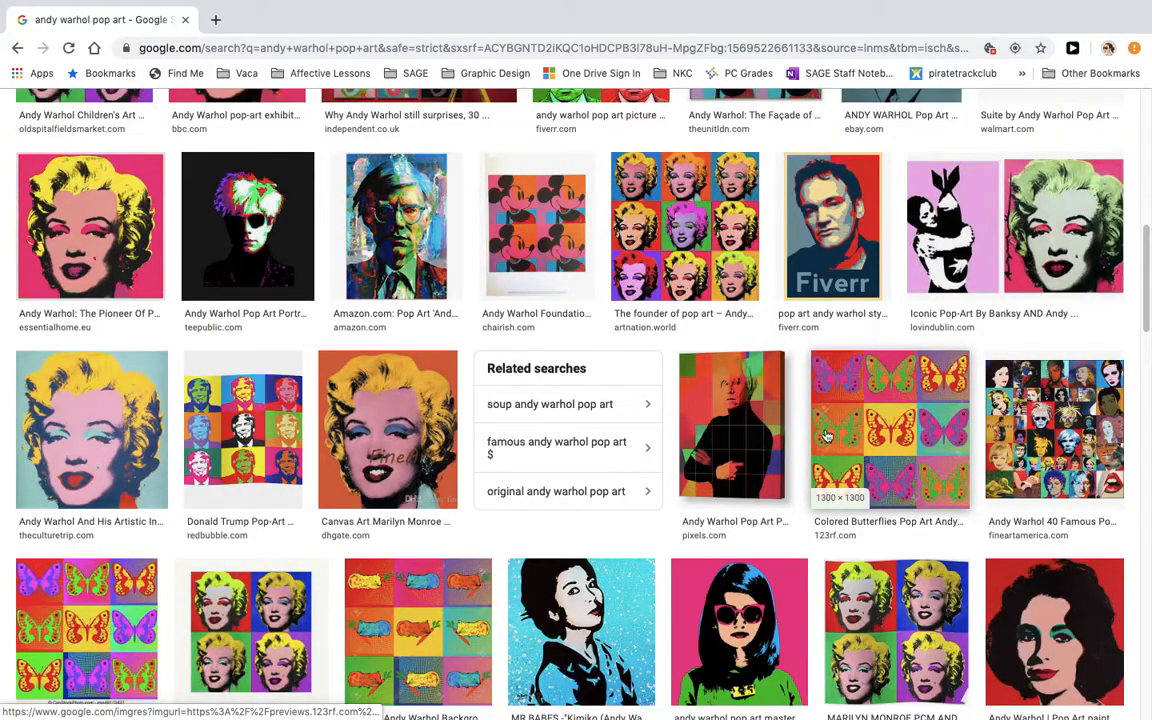
scroll(745, 392, "down", 2)
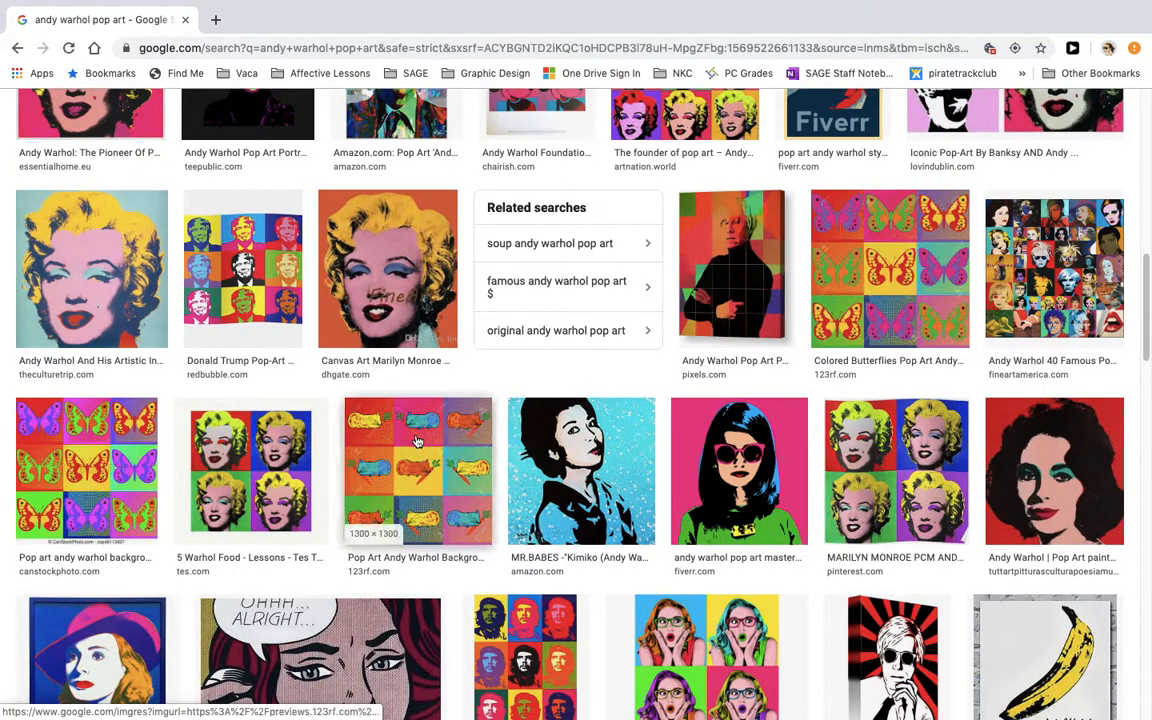
scroll(620, 462, "down", 1)
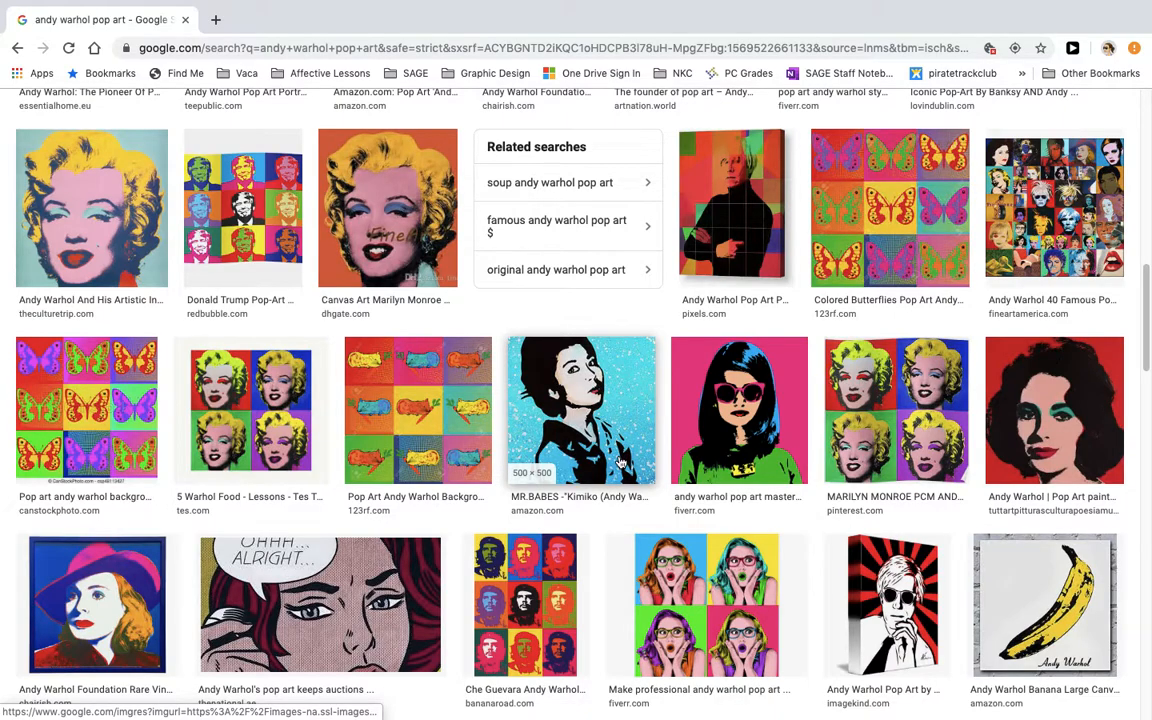
scroll(620, 462, "down", 3)
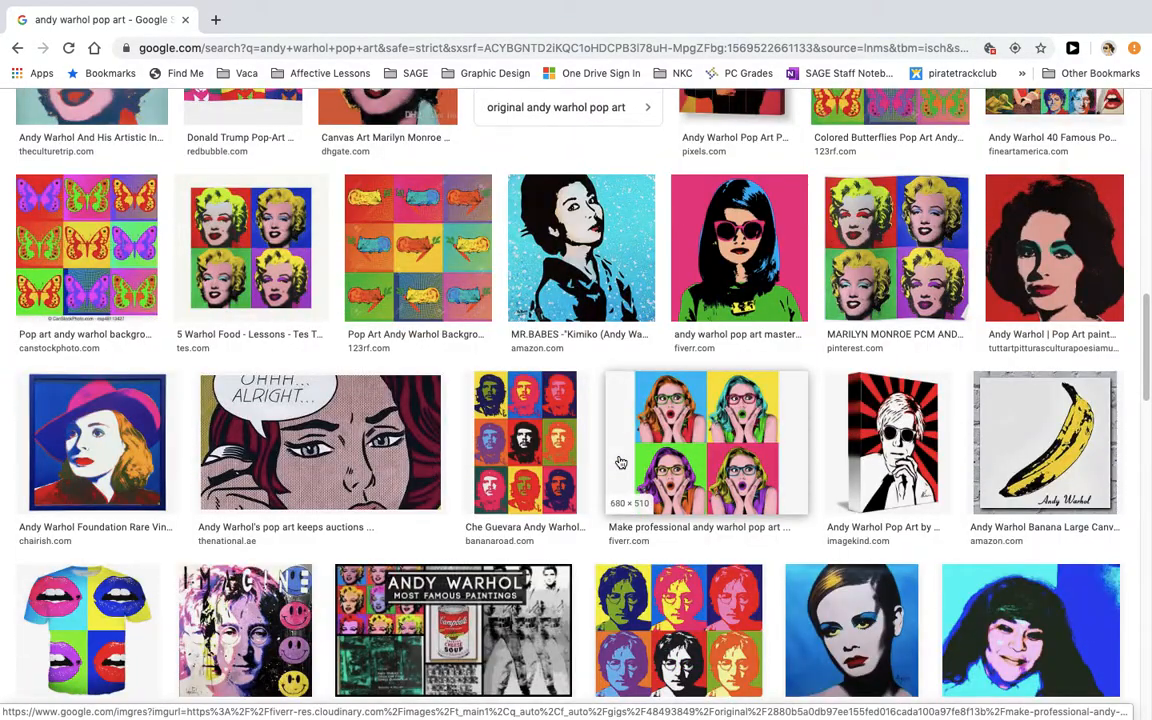
scroll(620, 462, "up", 15)
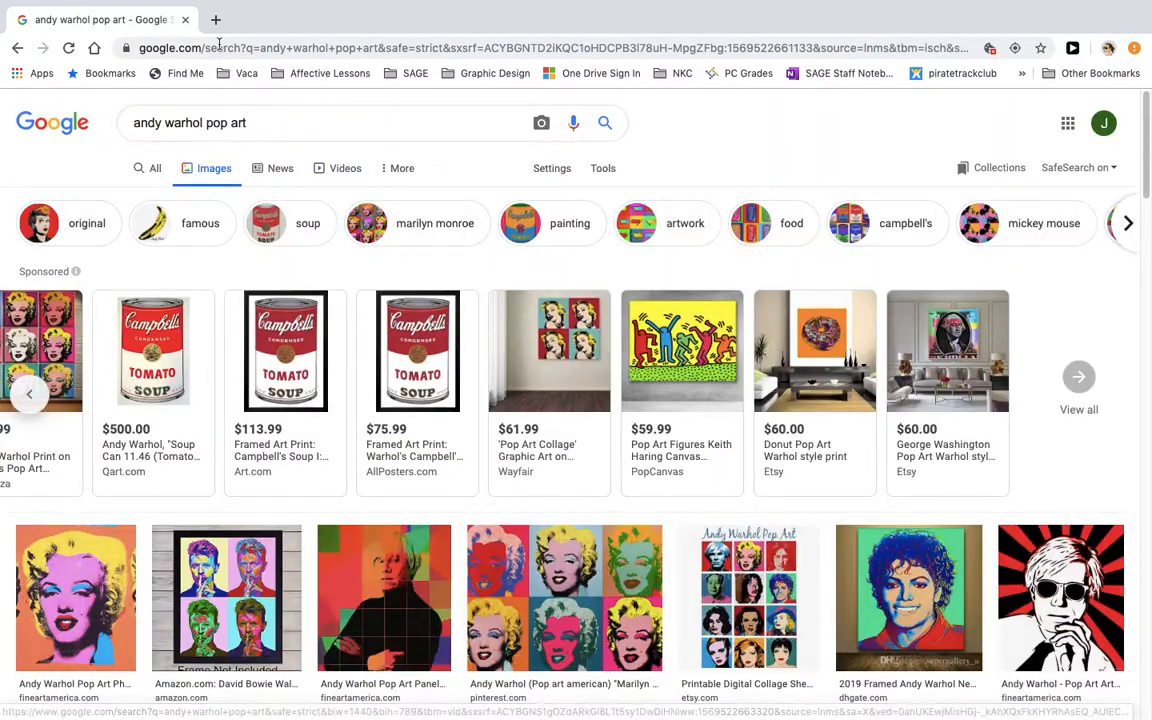
- Search Google for "greta thunberg" in a new browser tab and show the image results
left_click(213, 19)
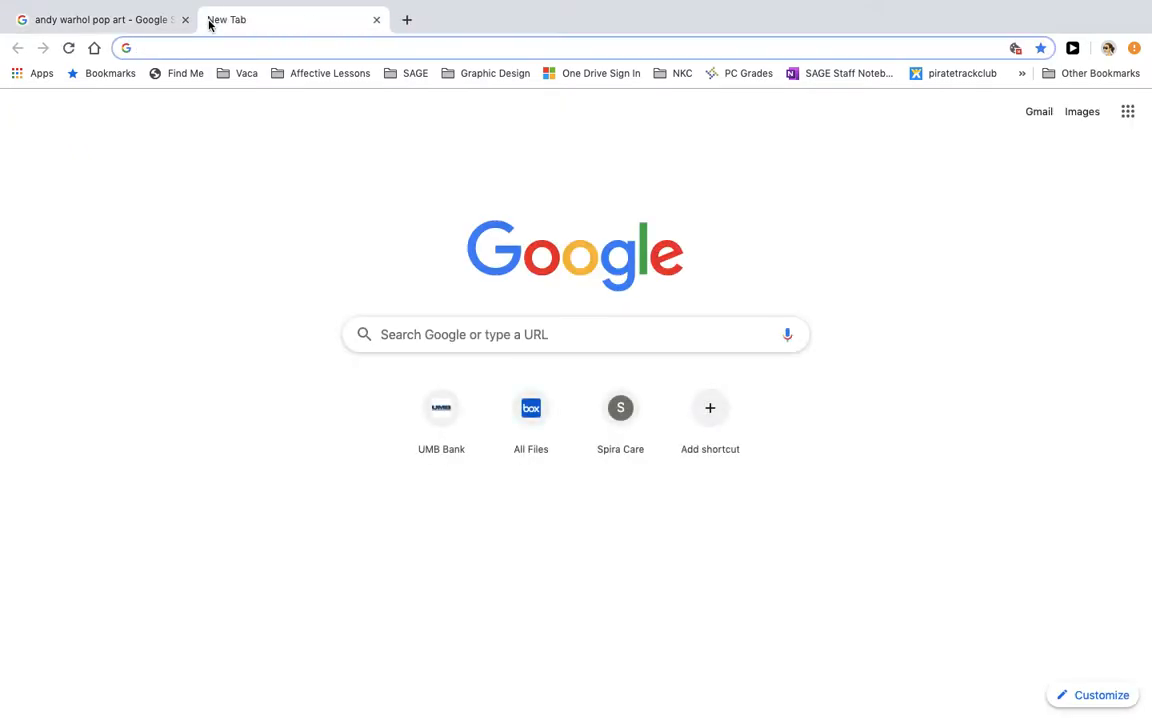
type("greta")
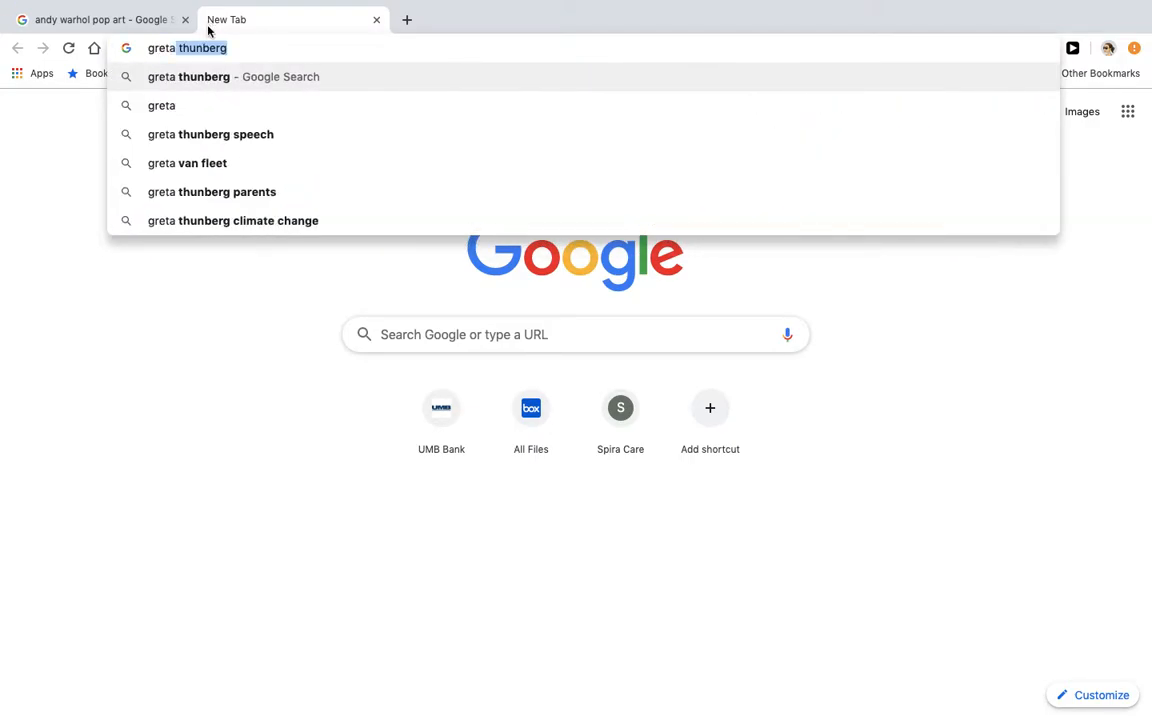
key("Return")
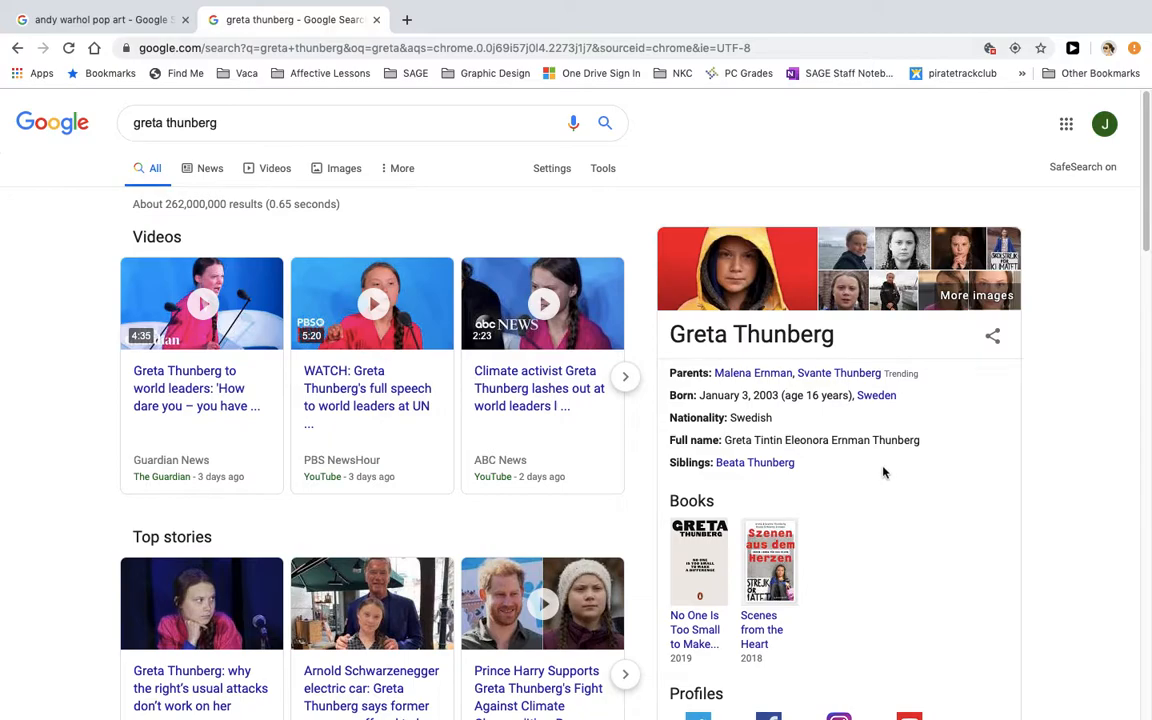
scroll(888, 471, "down", 1)
scroll(889, 468, "down", 3)
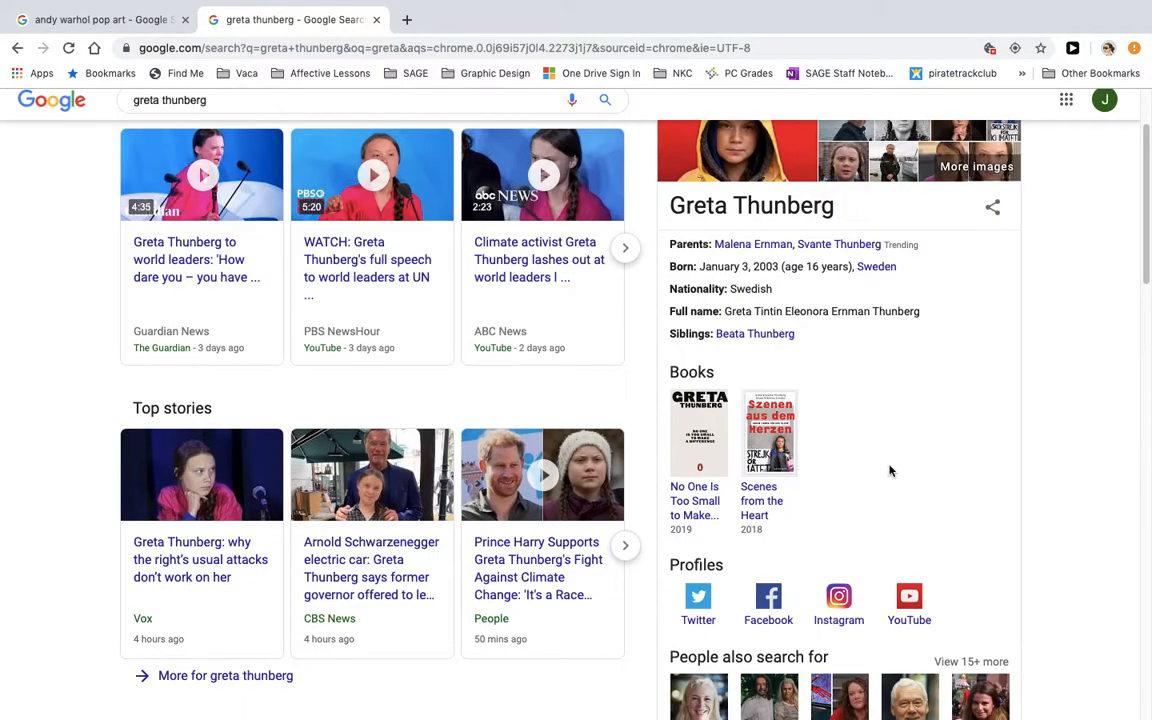
scroll(889, 468, "up", 4)
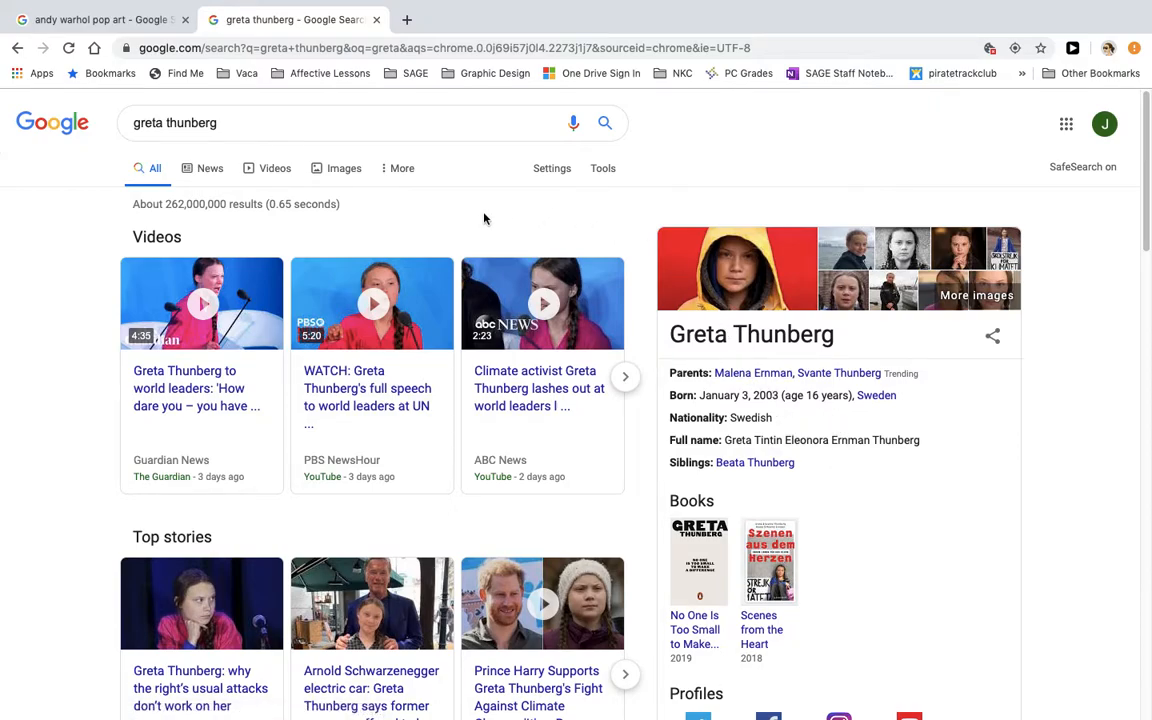
left_click(338, 176)
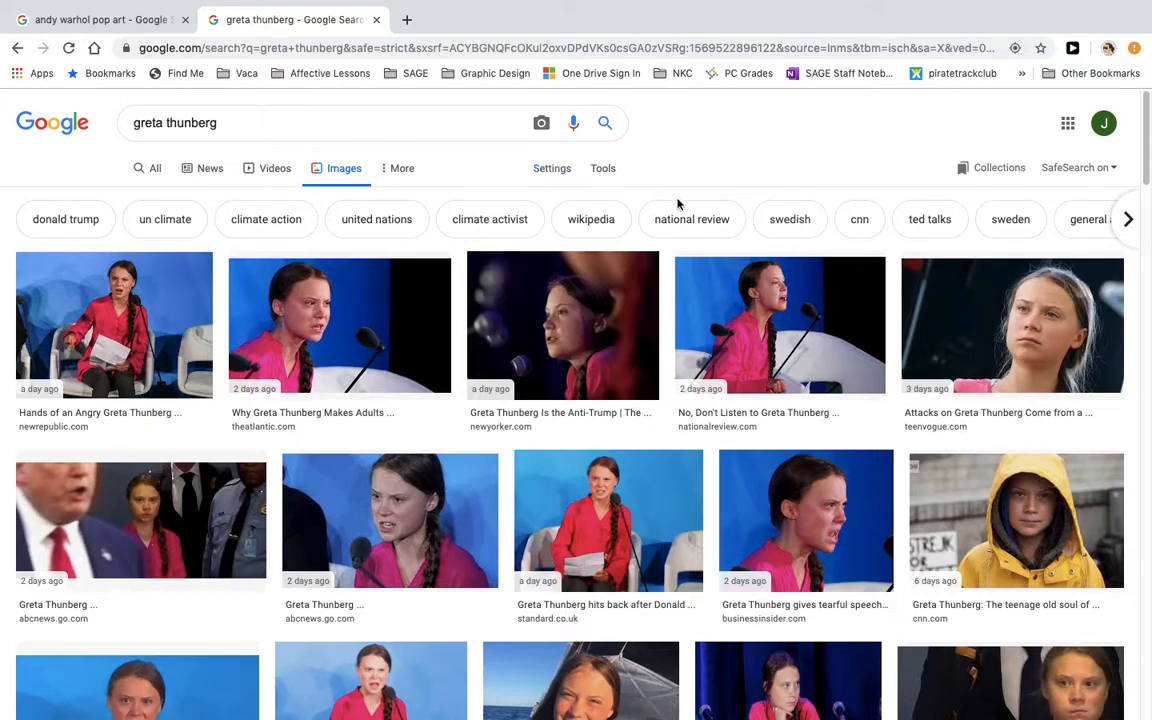
- Save the front-facing Greta Thunberg portrait from twitter.com to the Desktop as a JPEG image named images
scroll(709, 211, "down", 1)
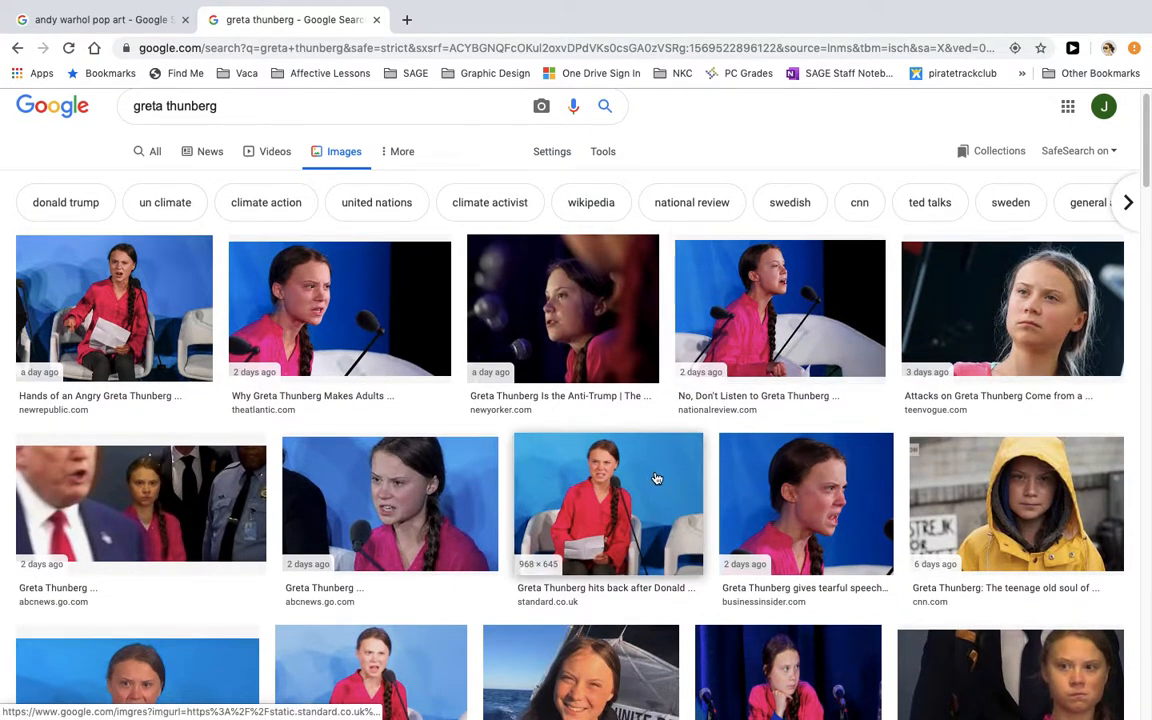
scroll(648, 478, "down", 2)
scroll(689, 447, "down", 4)
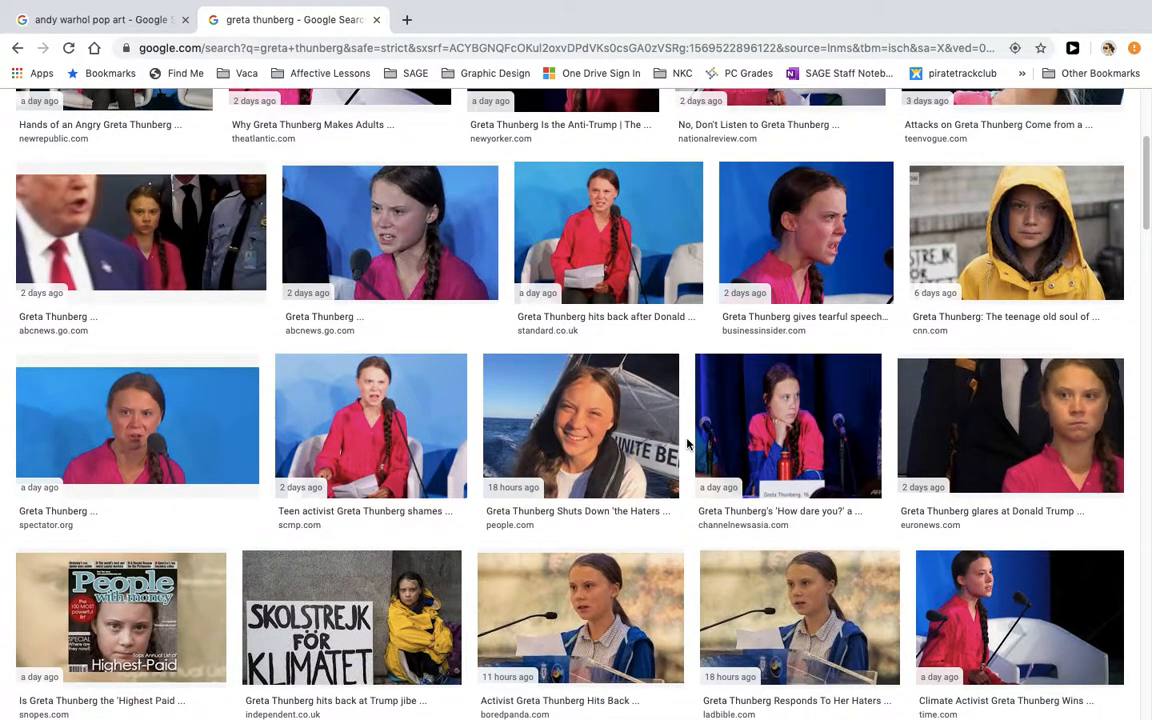
scroll(687, 444, "down", 5)
scroll(687, 443, "down", 2)
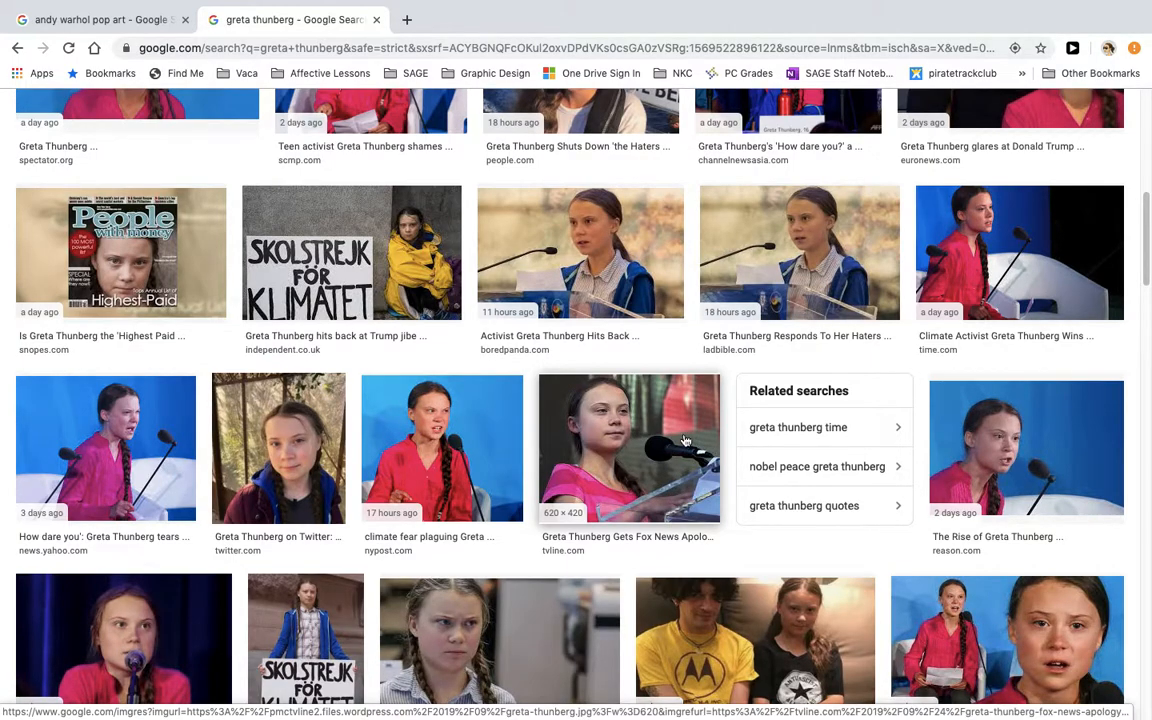
scroll(619, 397, "down", 1)
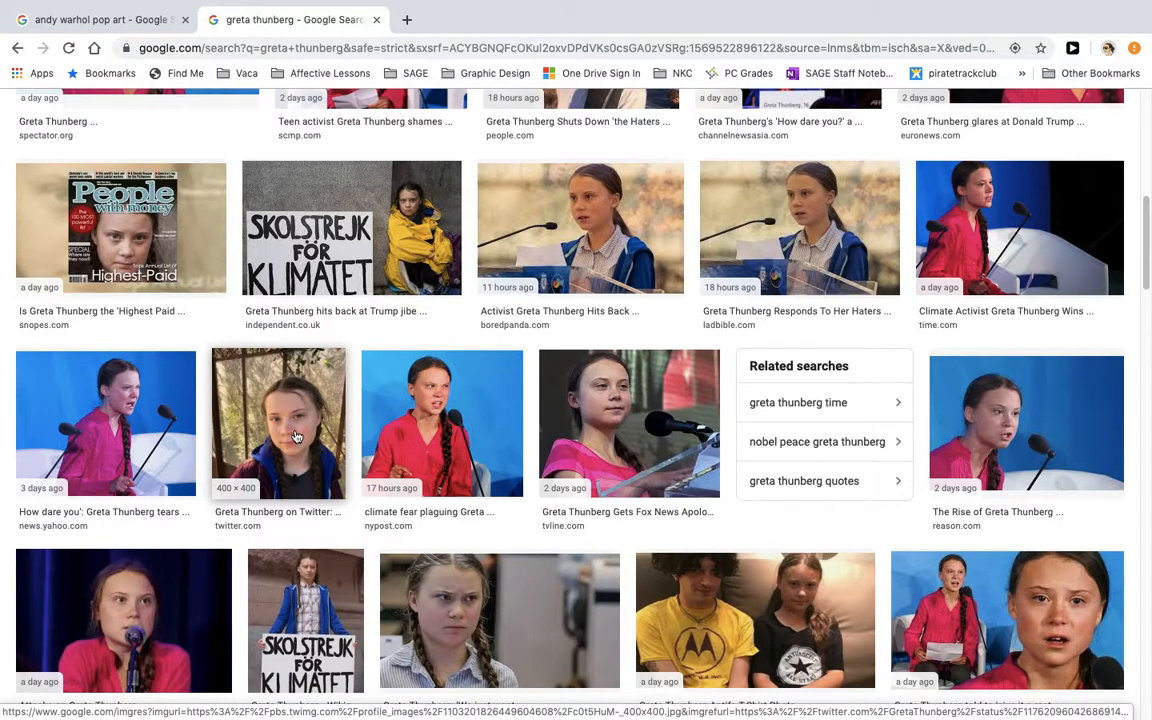
right_click(265, 387)
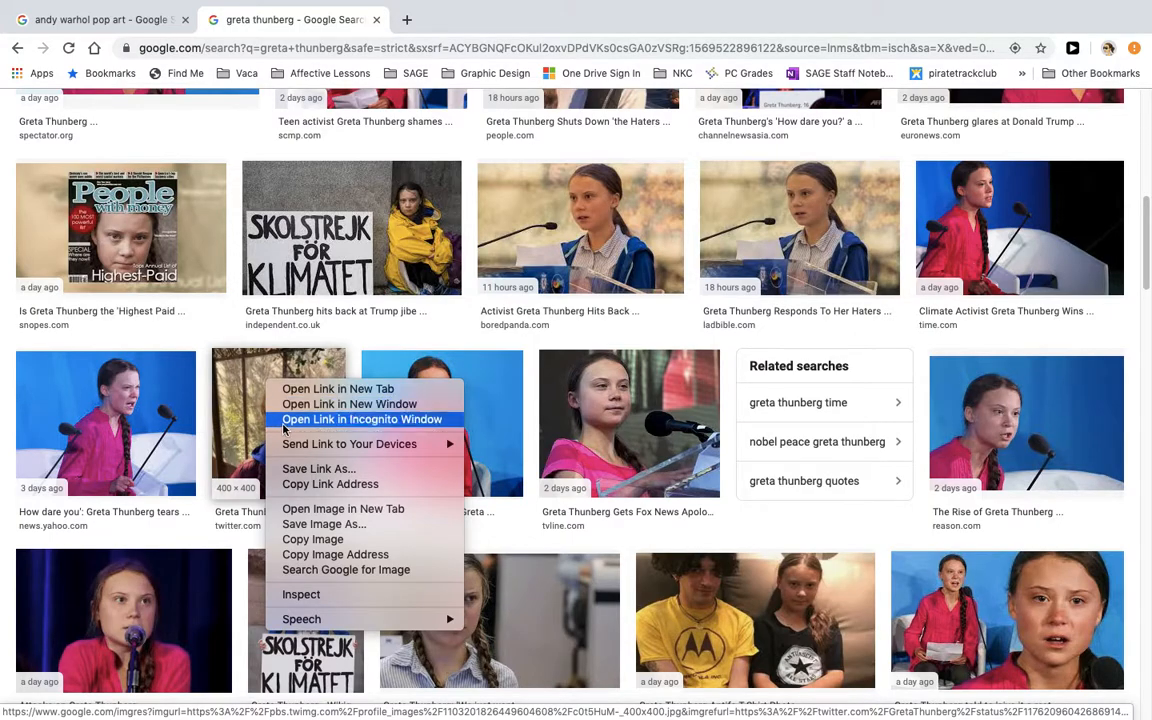
left_click(310, 524)
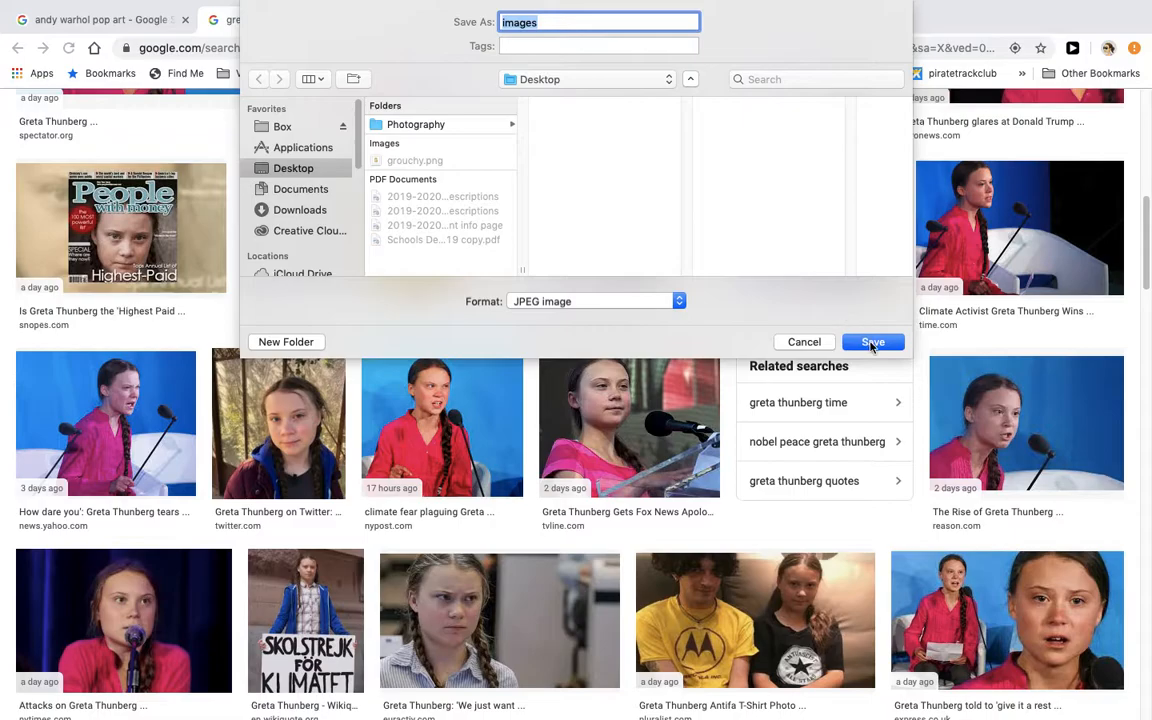
left_click(872, 342)
scroll(365, 237, "up", 2)
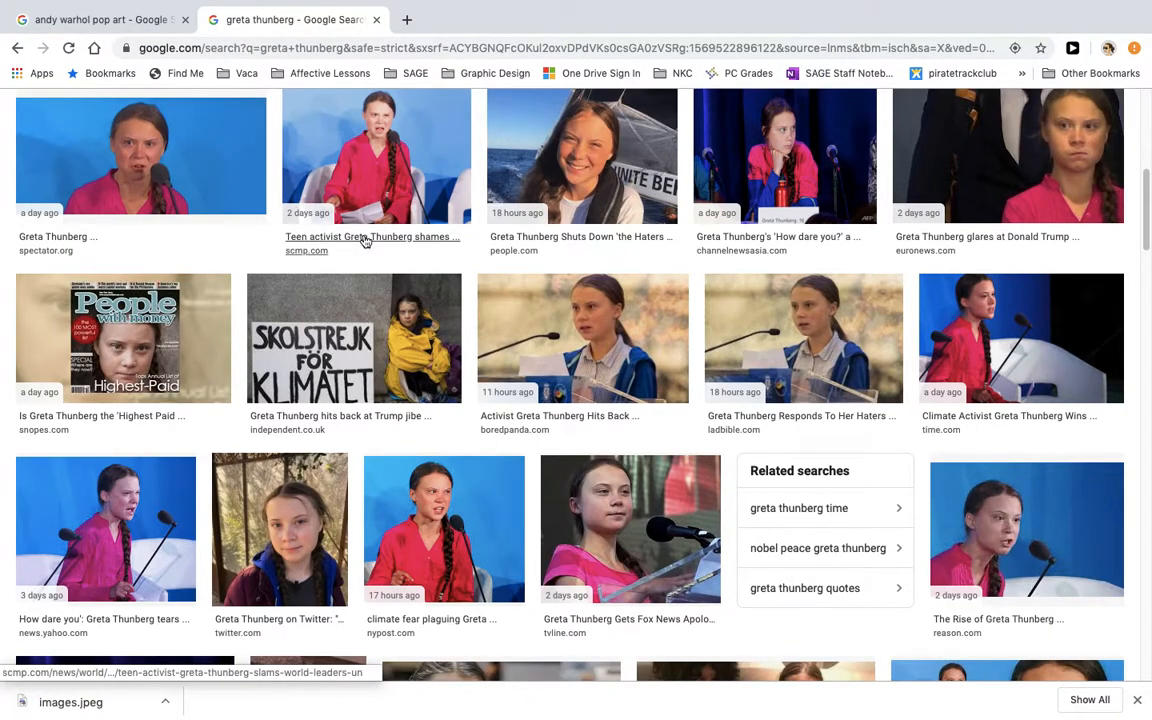
- Return to the desktop and launch Adobe Photoshop CC 2019
key("ctrl+Left")
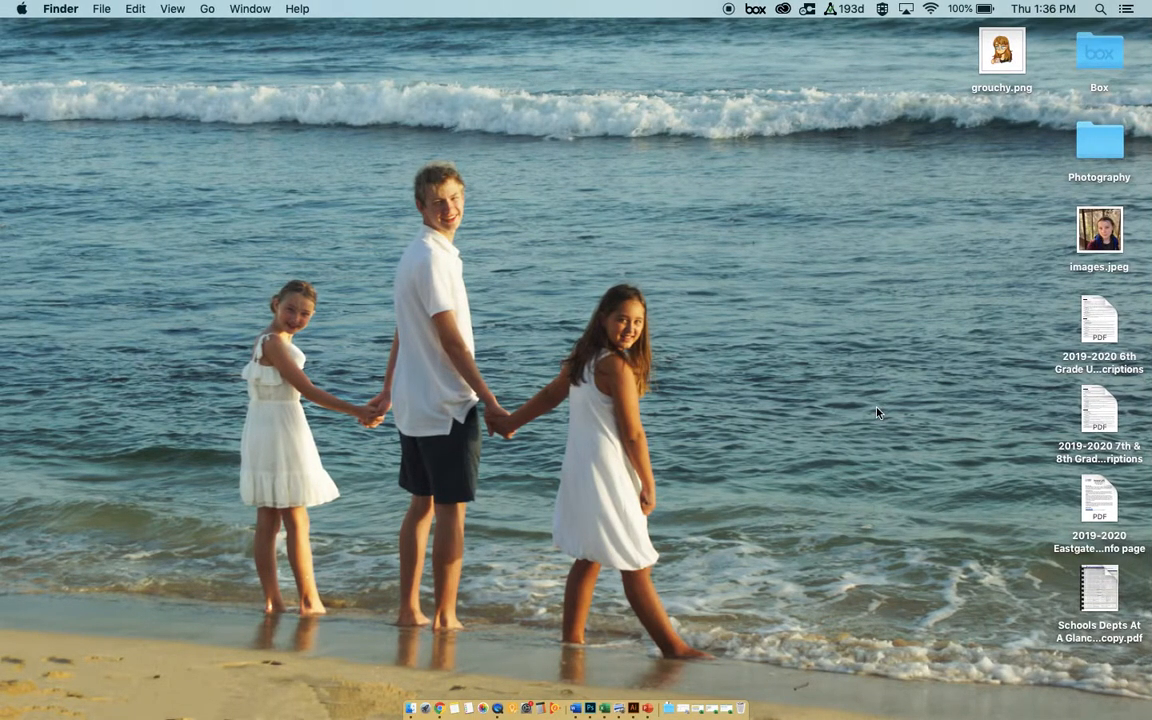
left_click(425, 708)
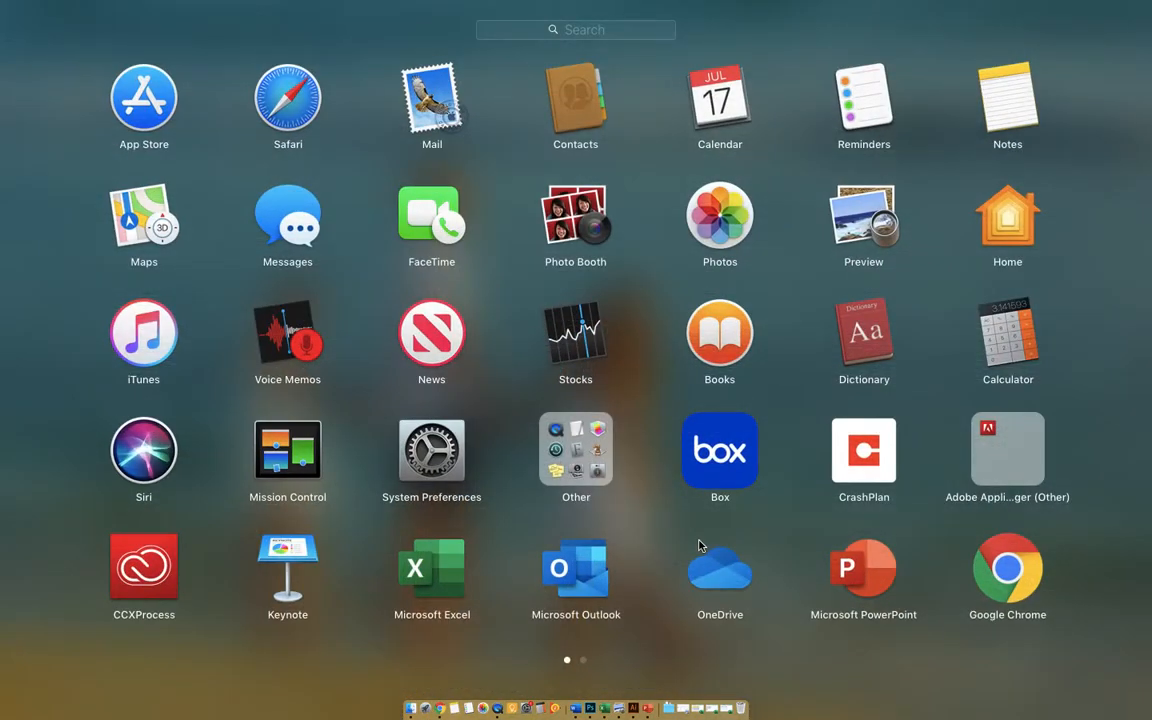
scroll(700, 545, "right", 3)
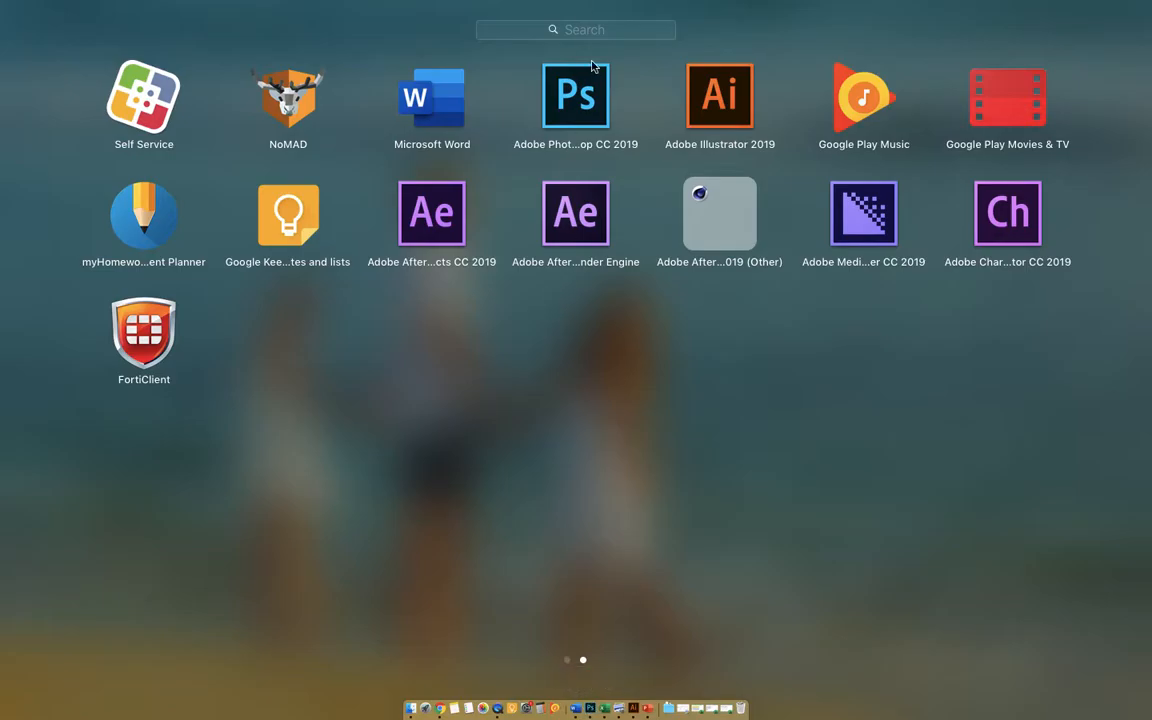
left_click(575, 95)
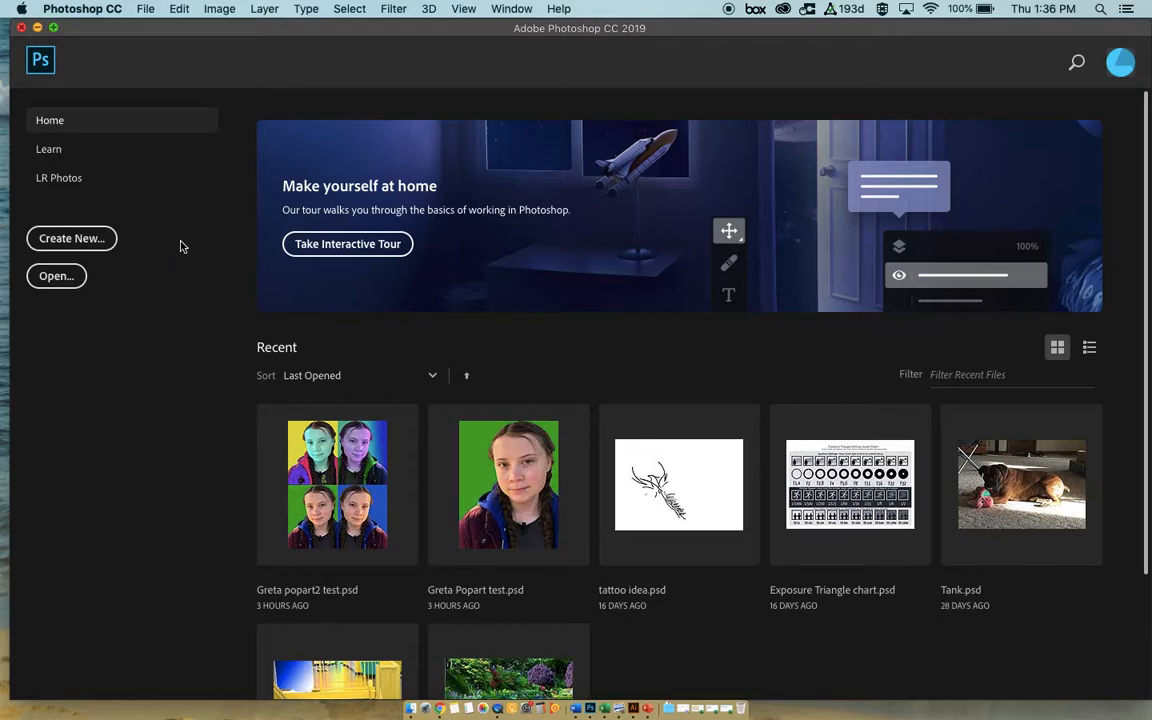
- Start a new photo document named PopArt #1, 8.5 inches wide and 11 inches high in portrait orientation
left_click(81, 242)
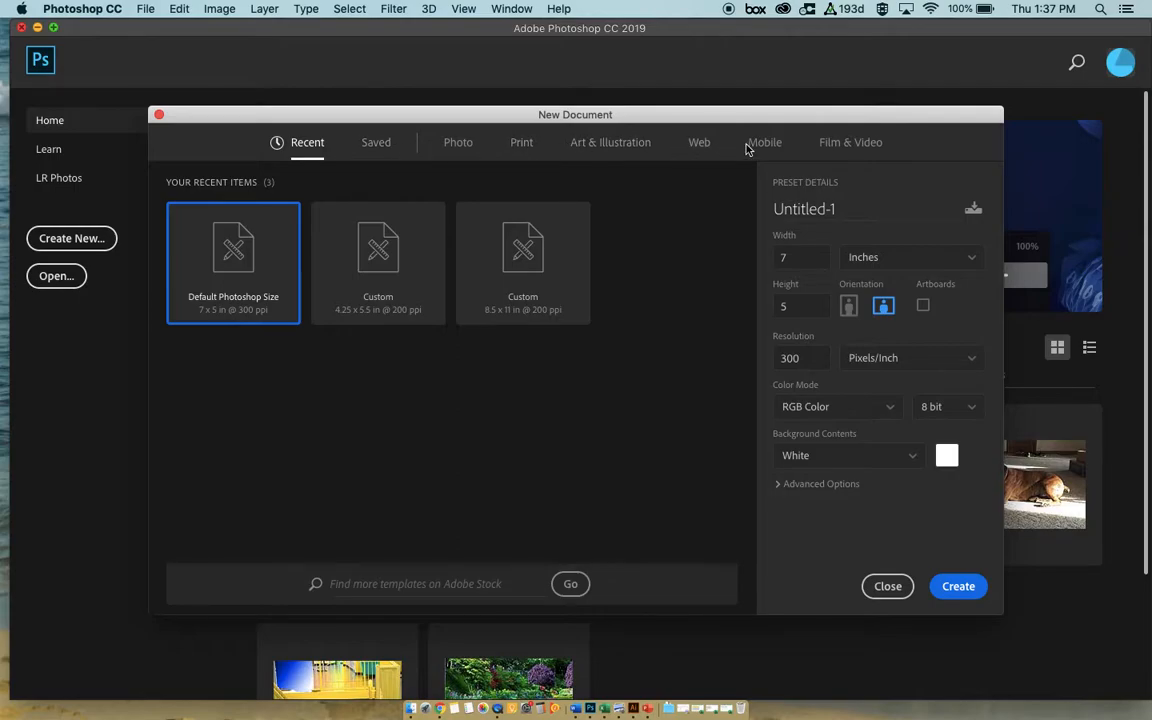
left_click(460, 144)
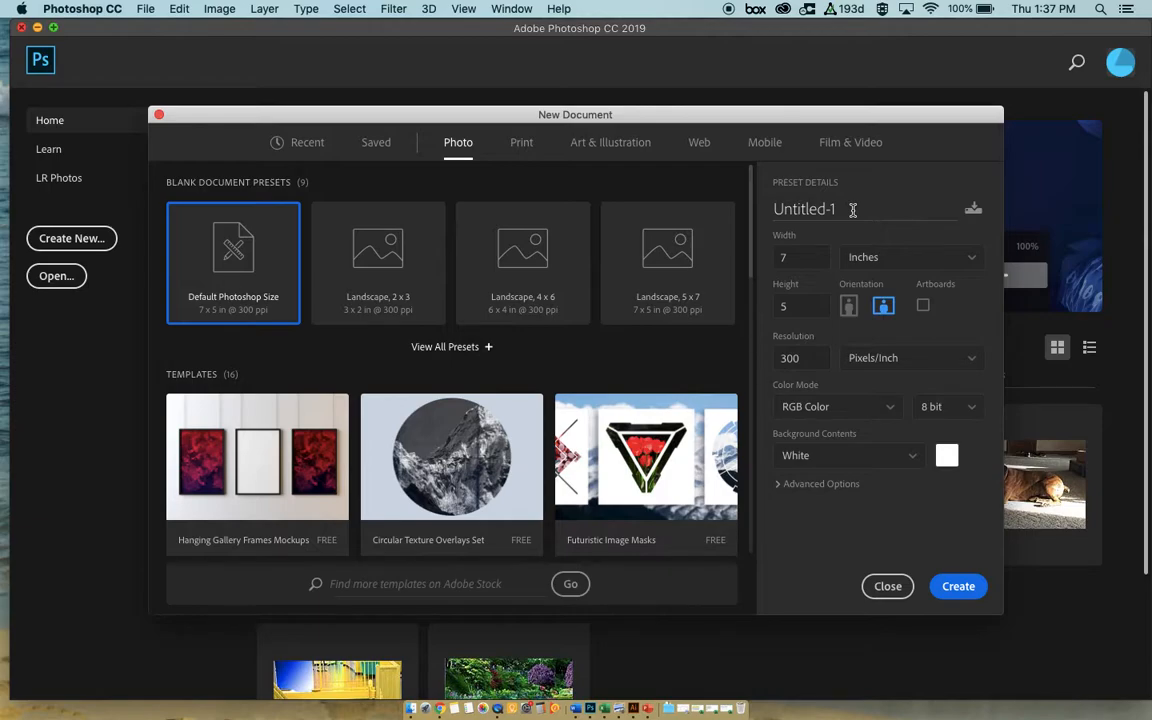
left_click_drag(843, 209, 771, 215)
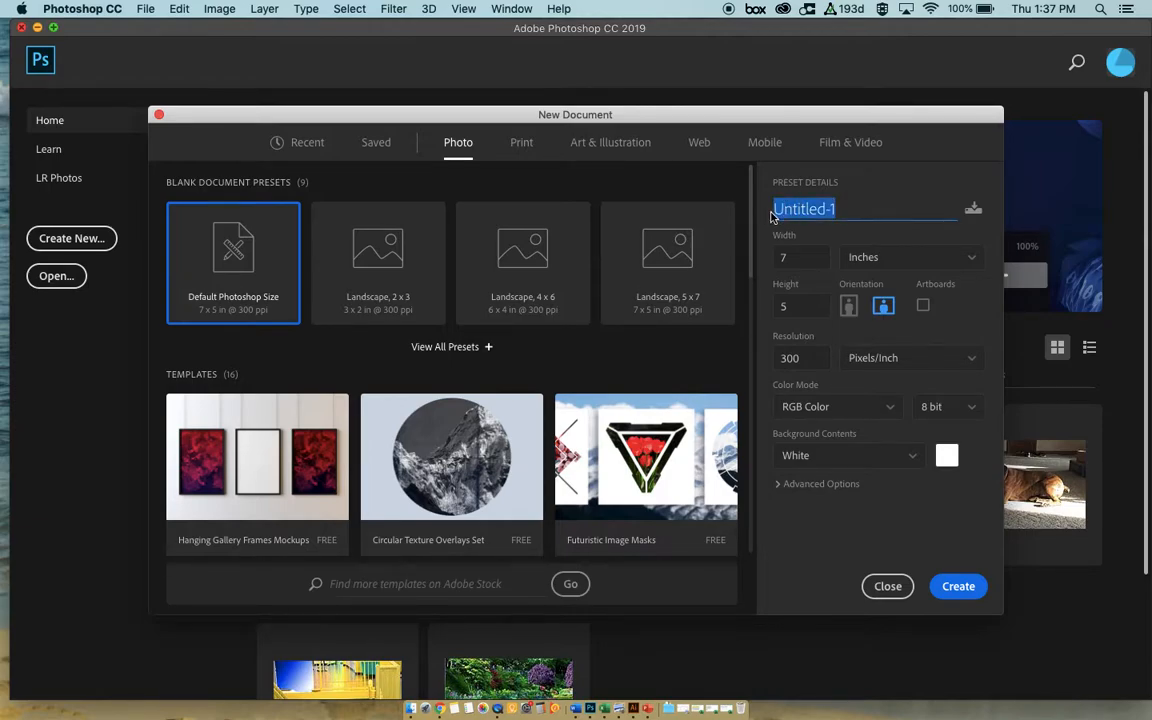
type("PopArt #1")
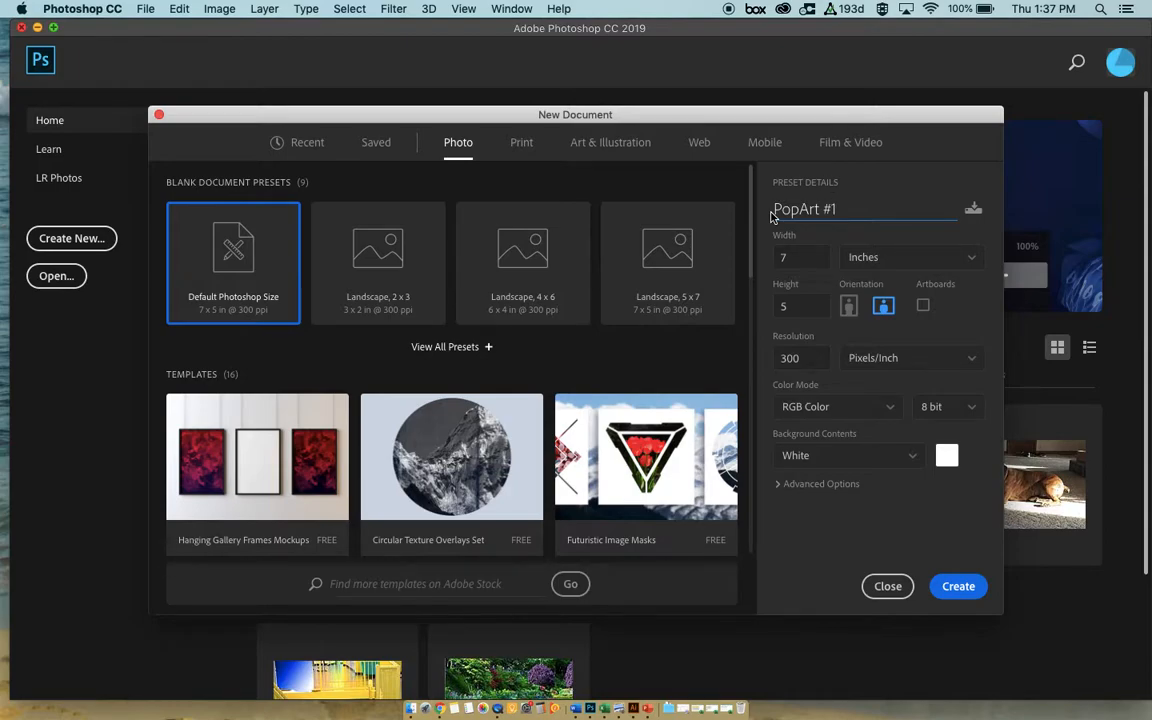
left_click(813, 258)
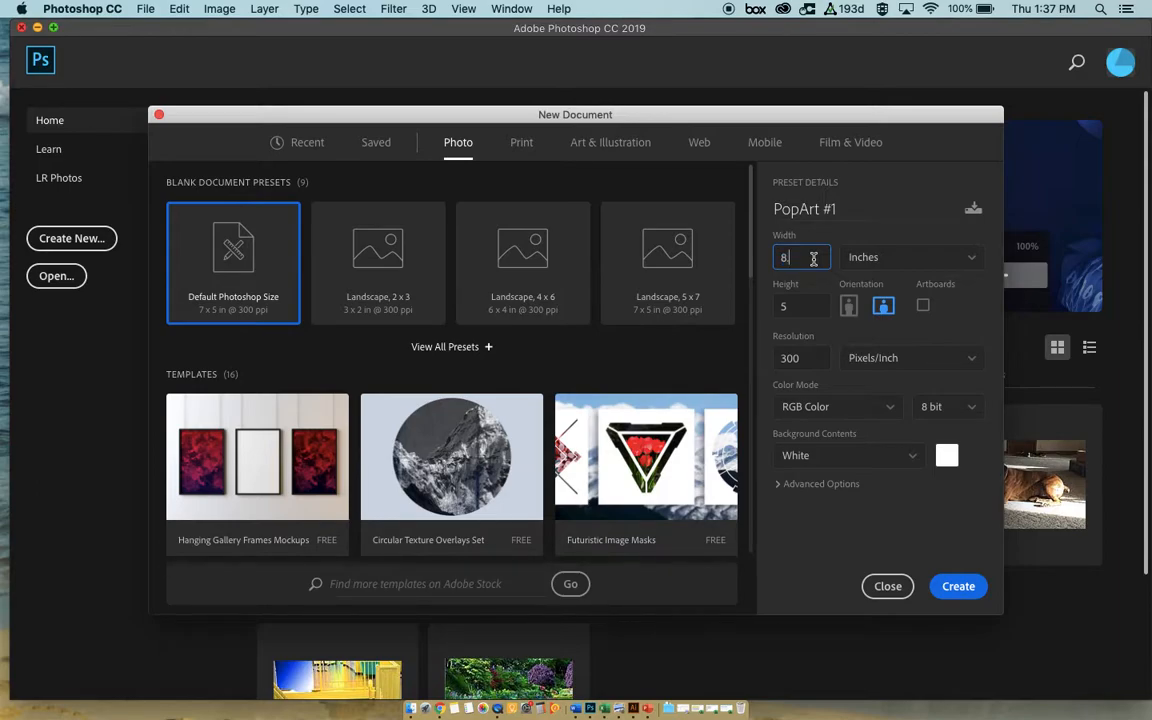
left_click(811, 310)
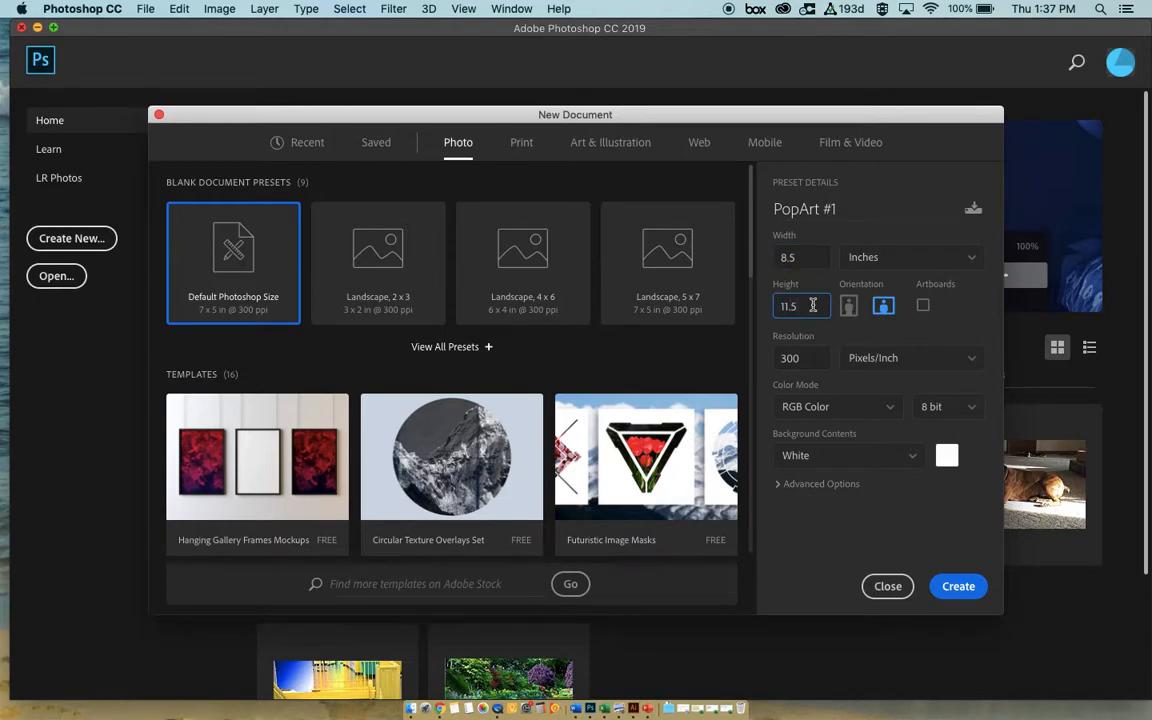
left_click(849, 306)
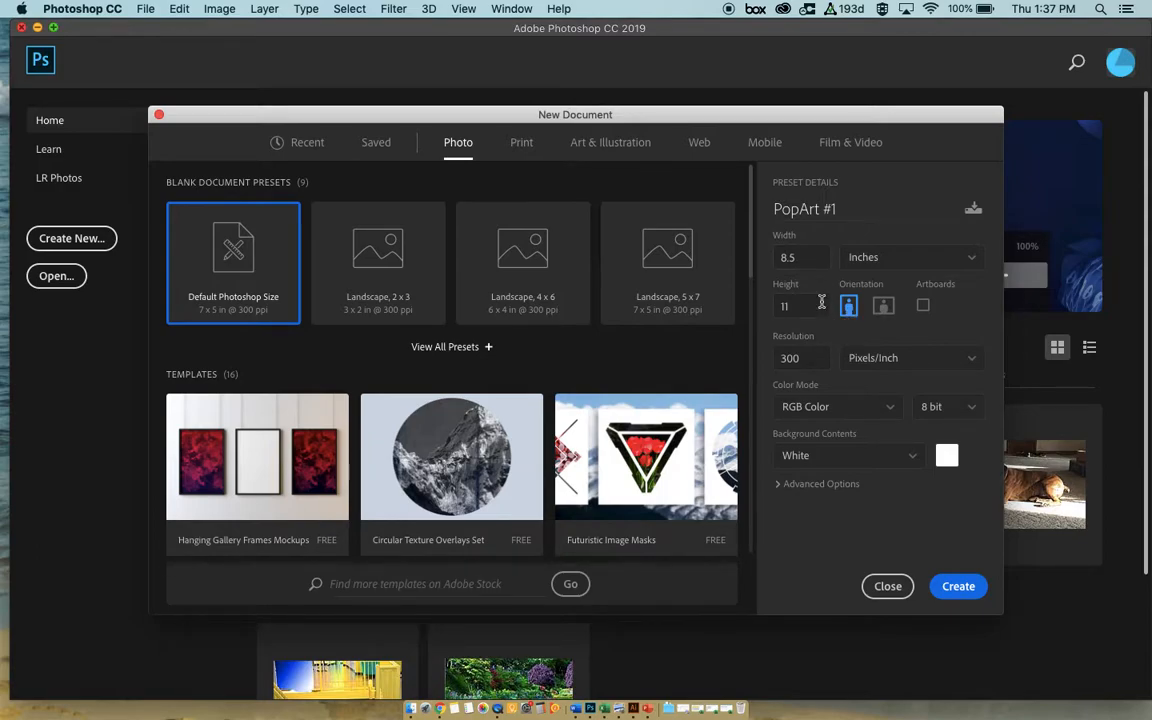
- Set the new document's resolution to 200 pixels/inch with RGB Color mode and create it
left_click_drag(799, 350, 765, 360)
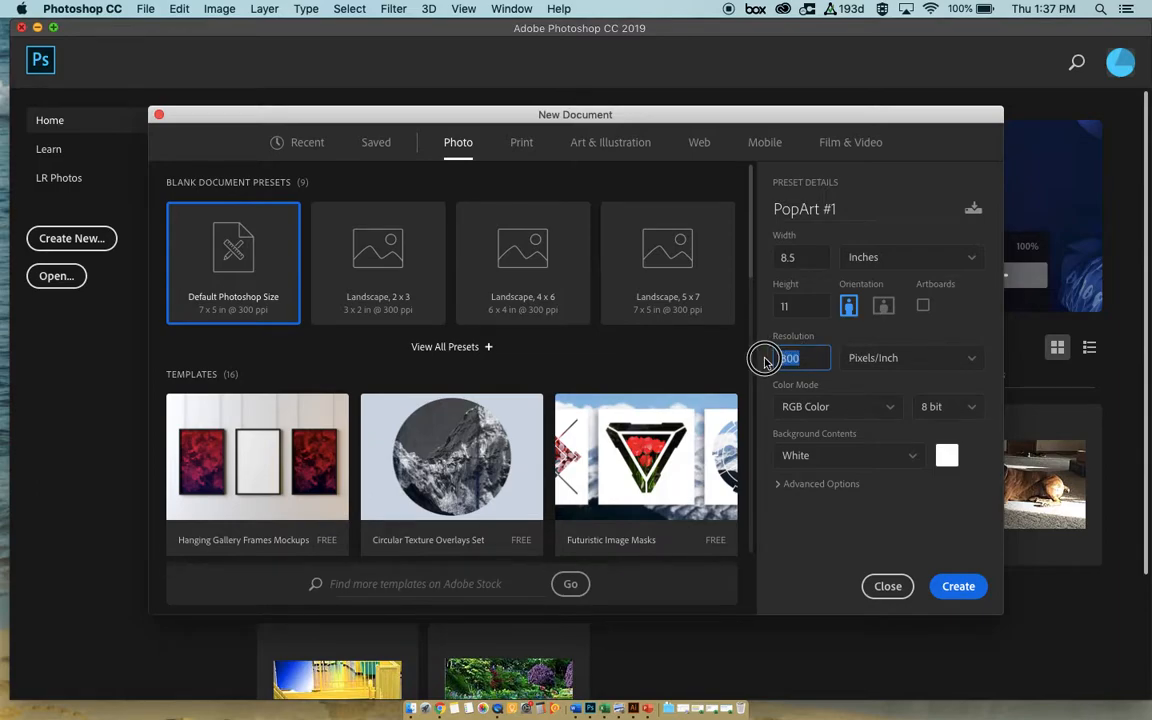
type("2")
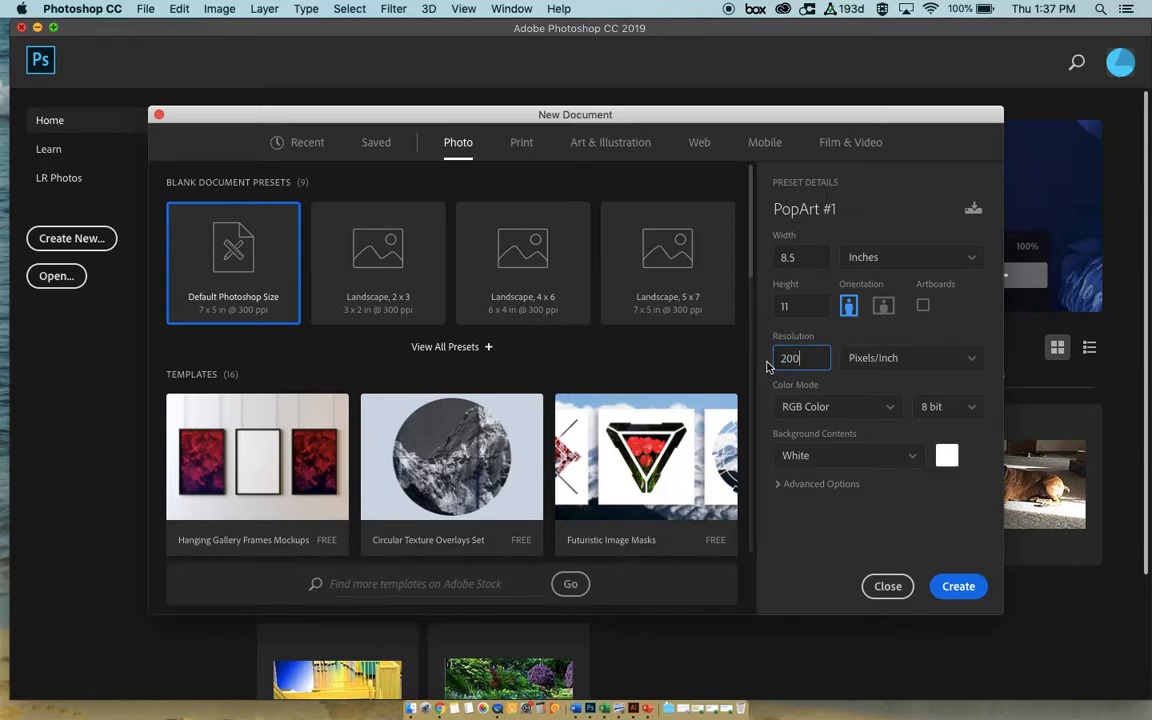
left_click(966, 361)
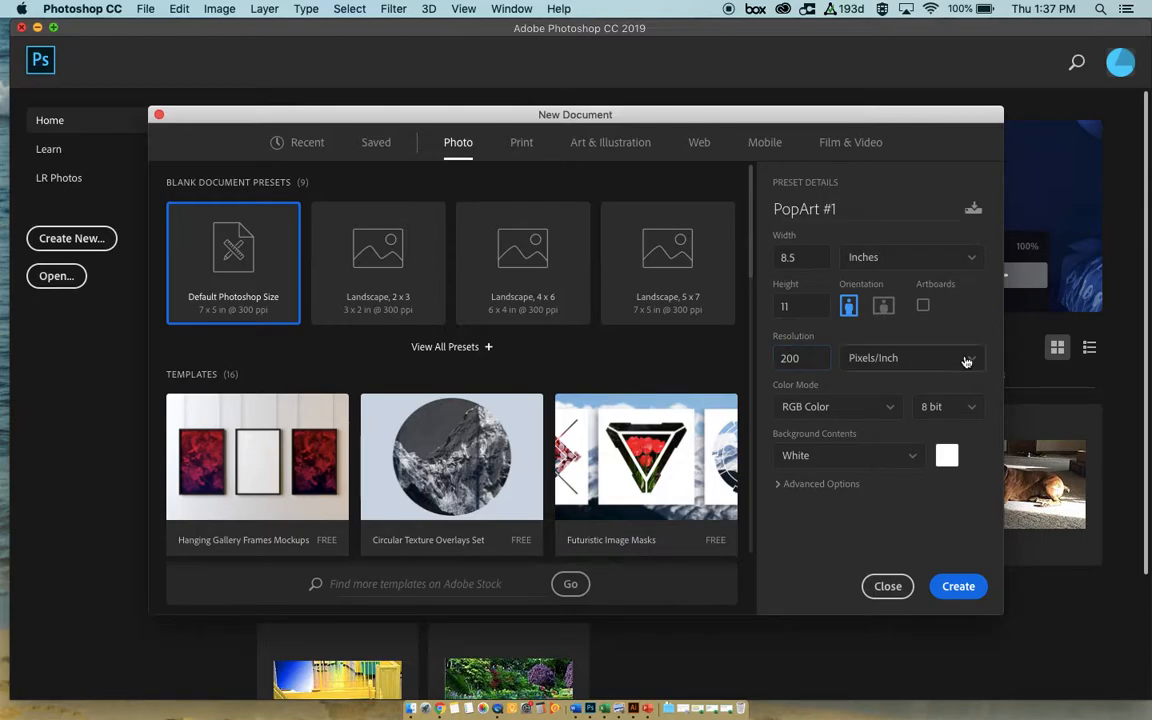
left_click(897, 387)
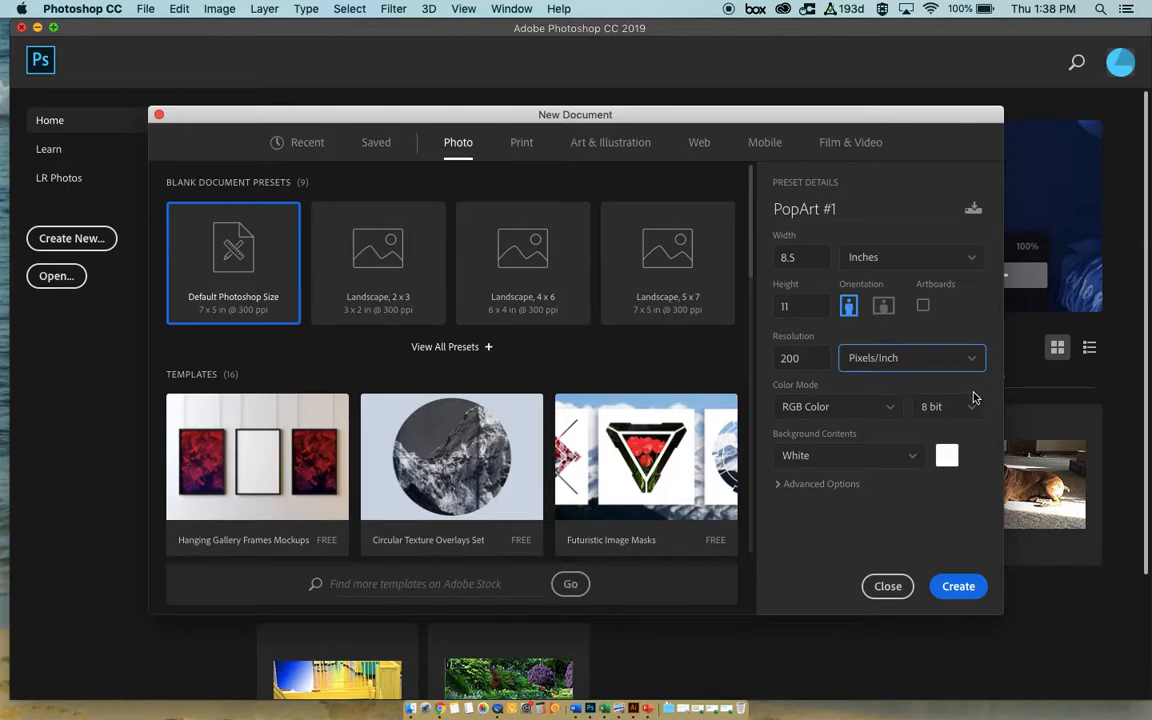
left_click(893, 410)
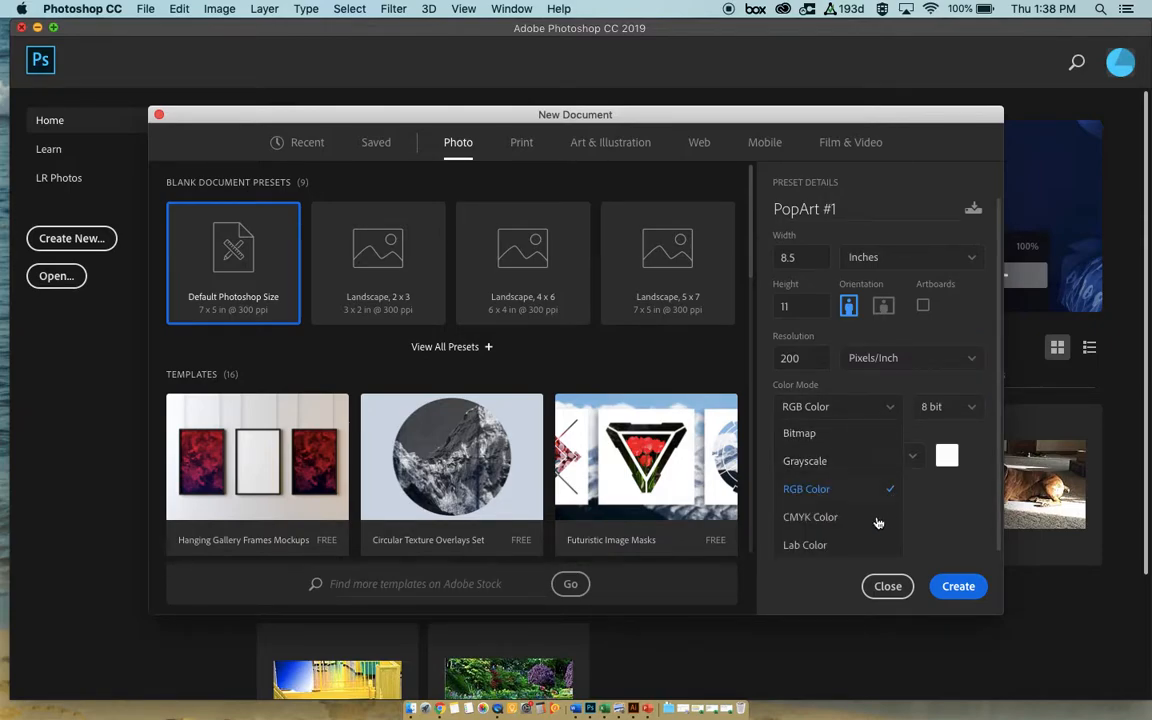
left_click(820, 487)
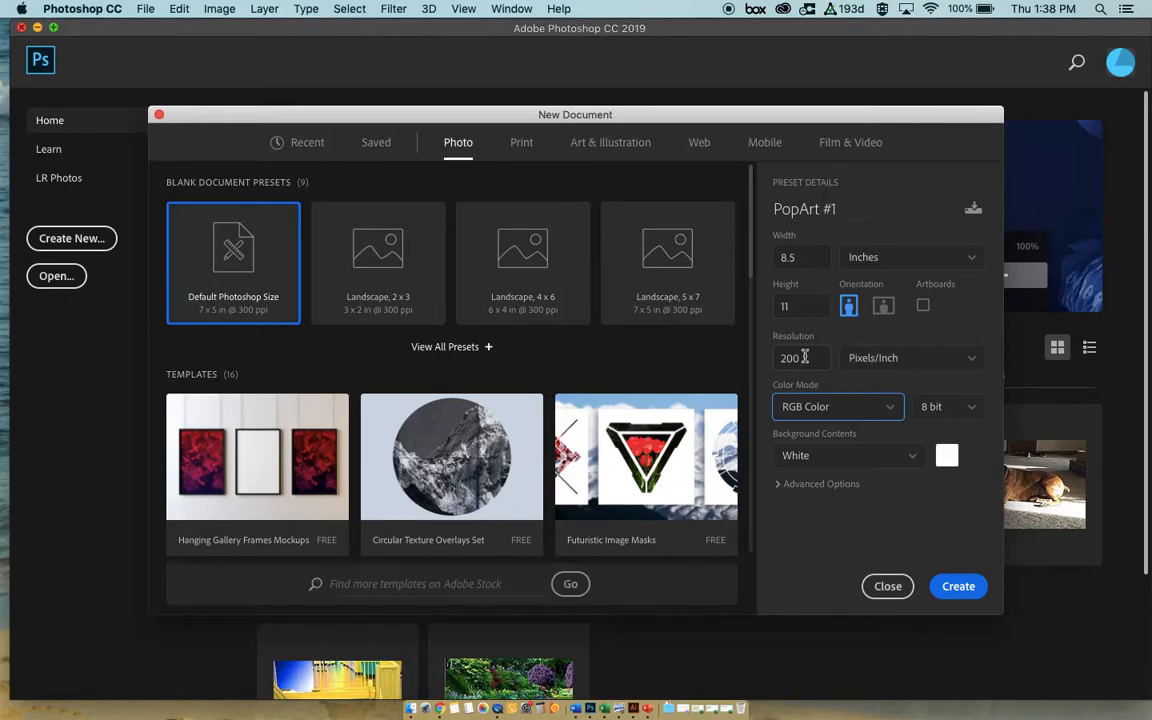
left_click(958, 588)
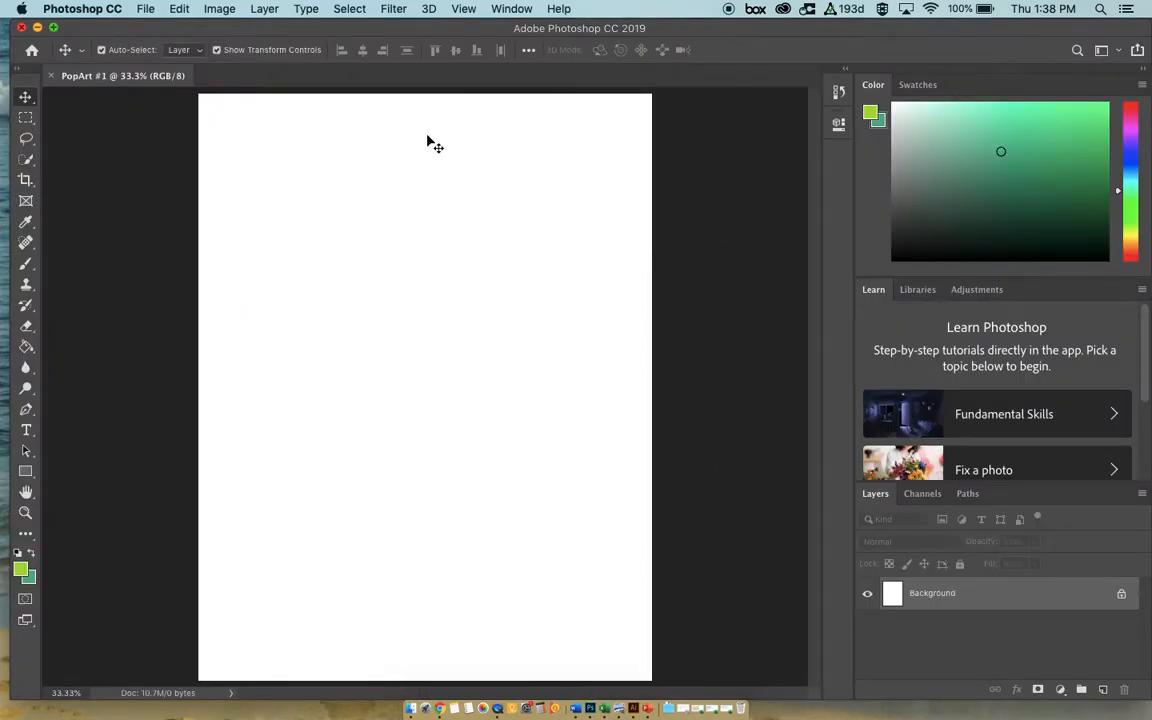
- Start a second new photo document and name it PopArt #2
left_click(145, 10)
left_click(160, 30)
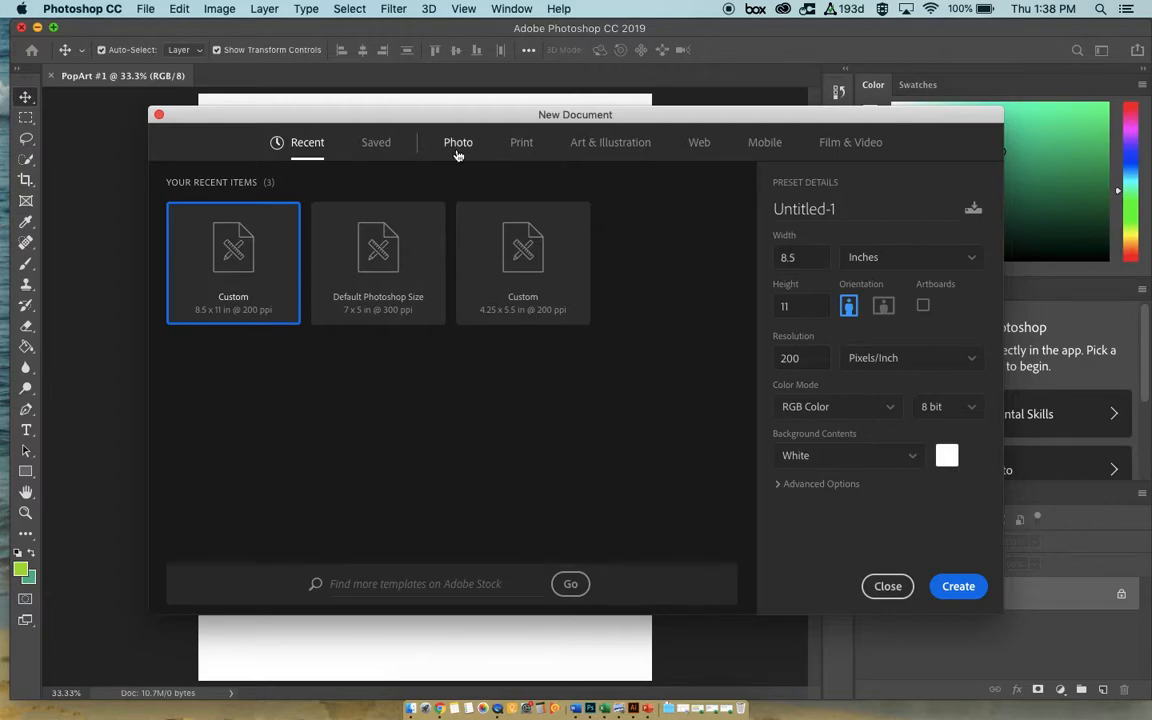
left_click(457, 146)
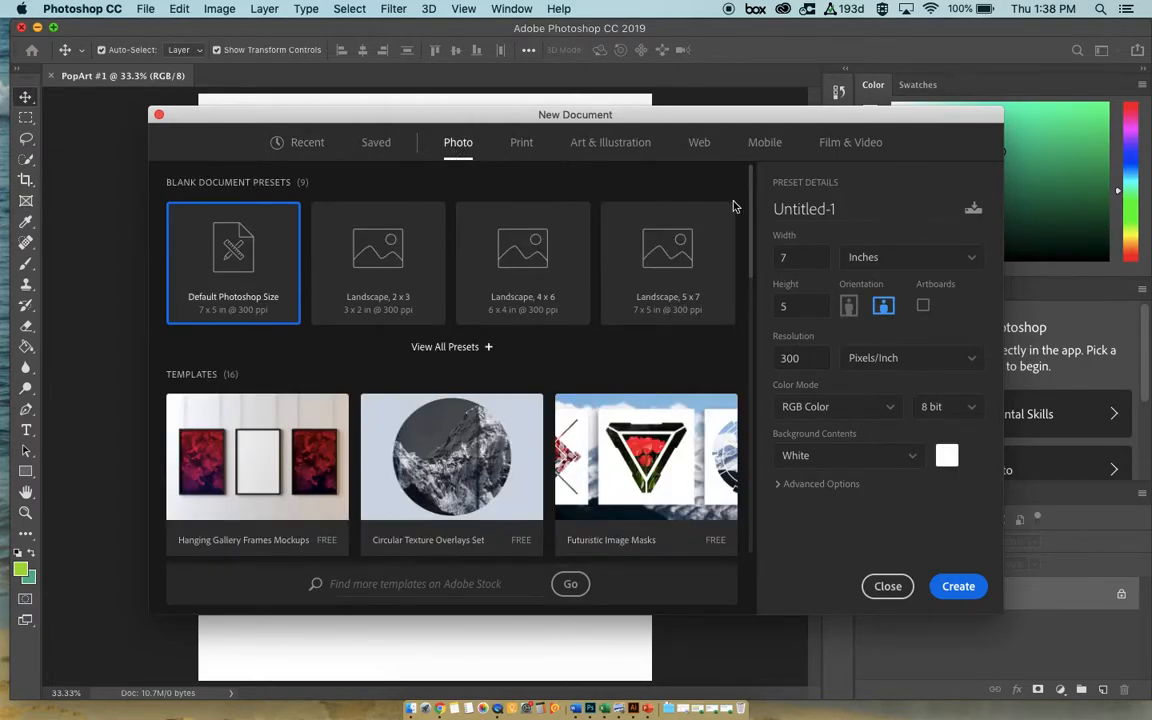
left_click_drag(848, 211, 770, 208)
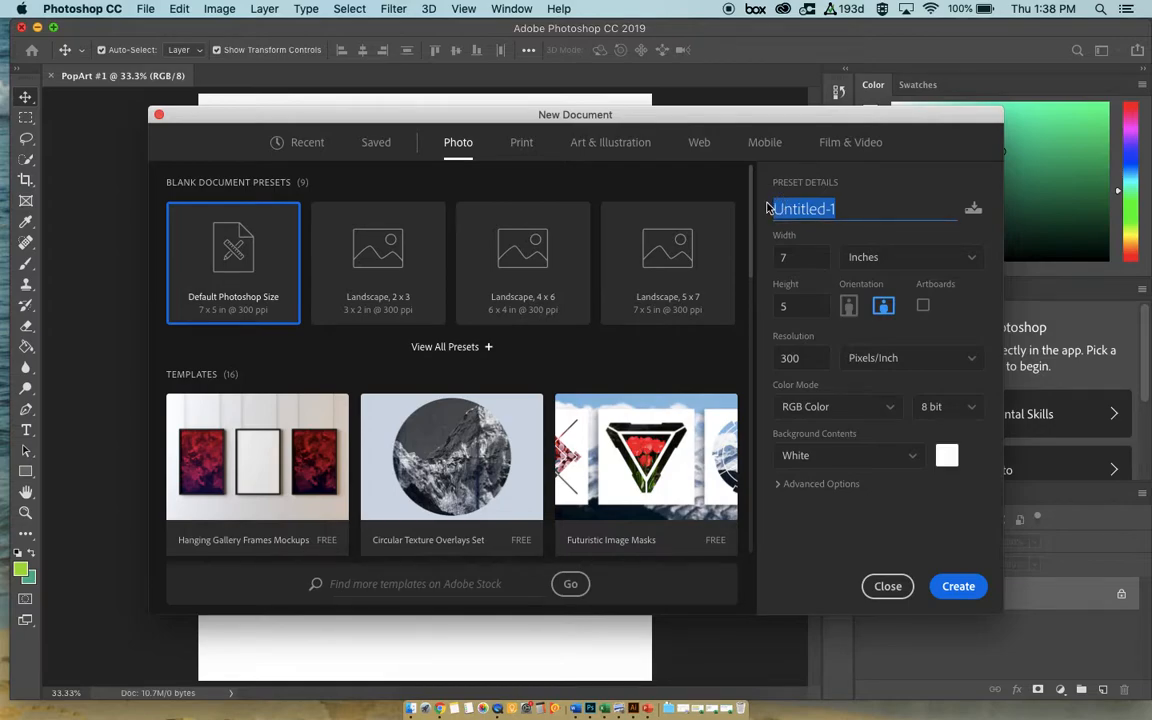
type("PopArt")
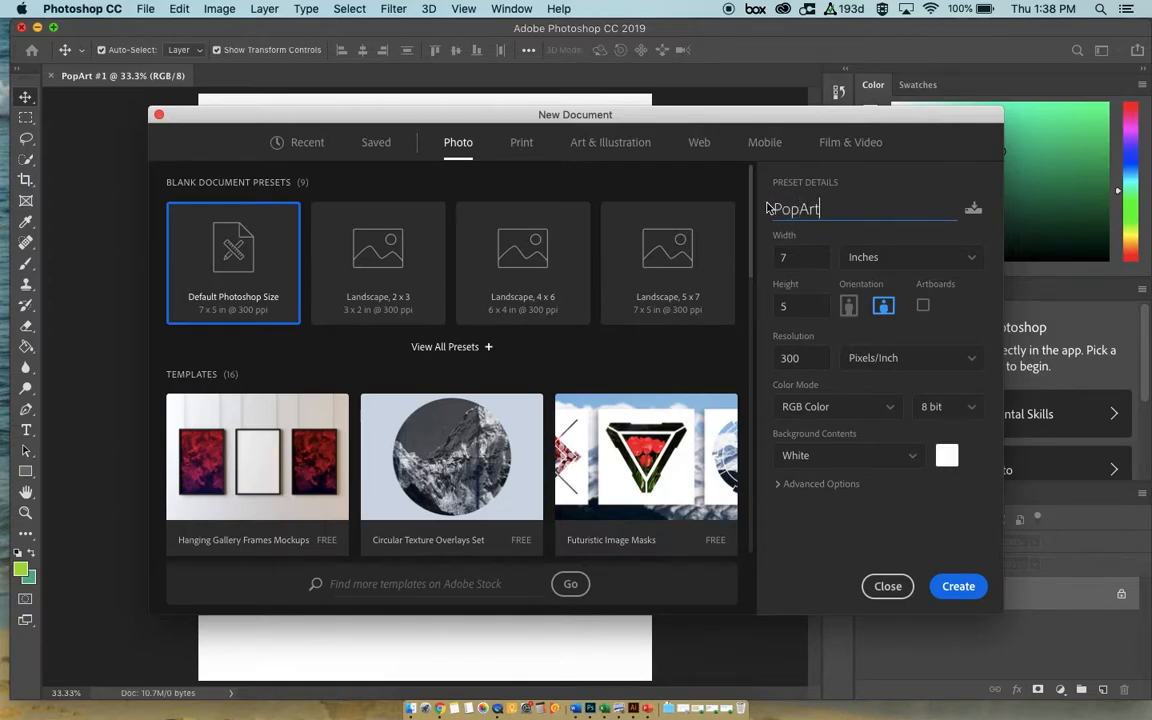
type(" #2")
- Size PopArt #2 at 4.25 by 5.5 inches in portrait orientation with 200 pixels/inch resolution and create it
left_click(799, 255)
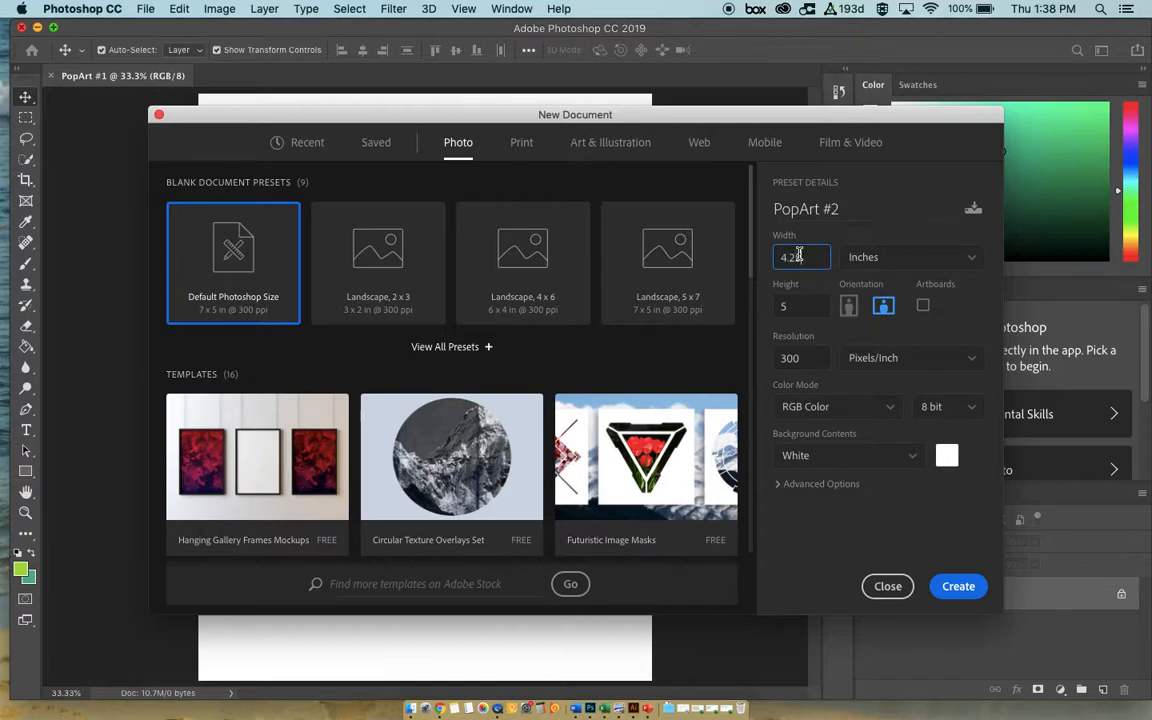
left_click(800, 306)
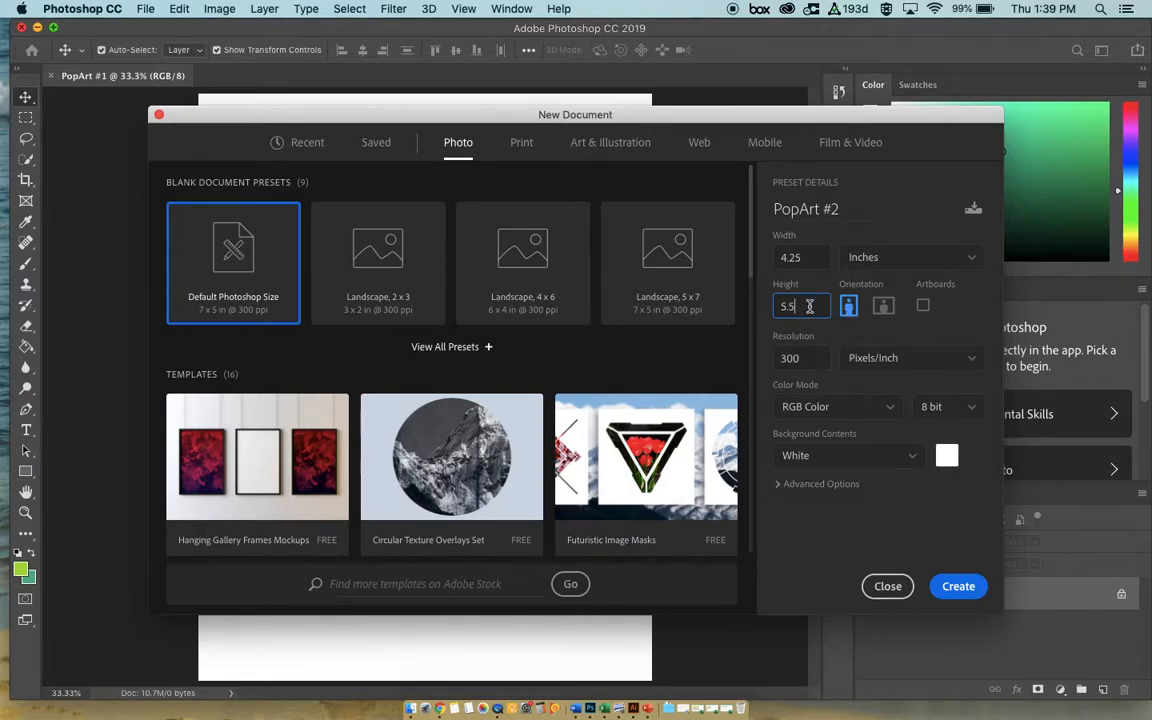
left_click(850, 314)
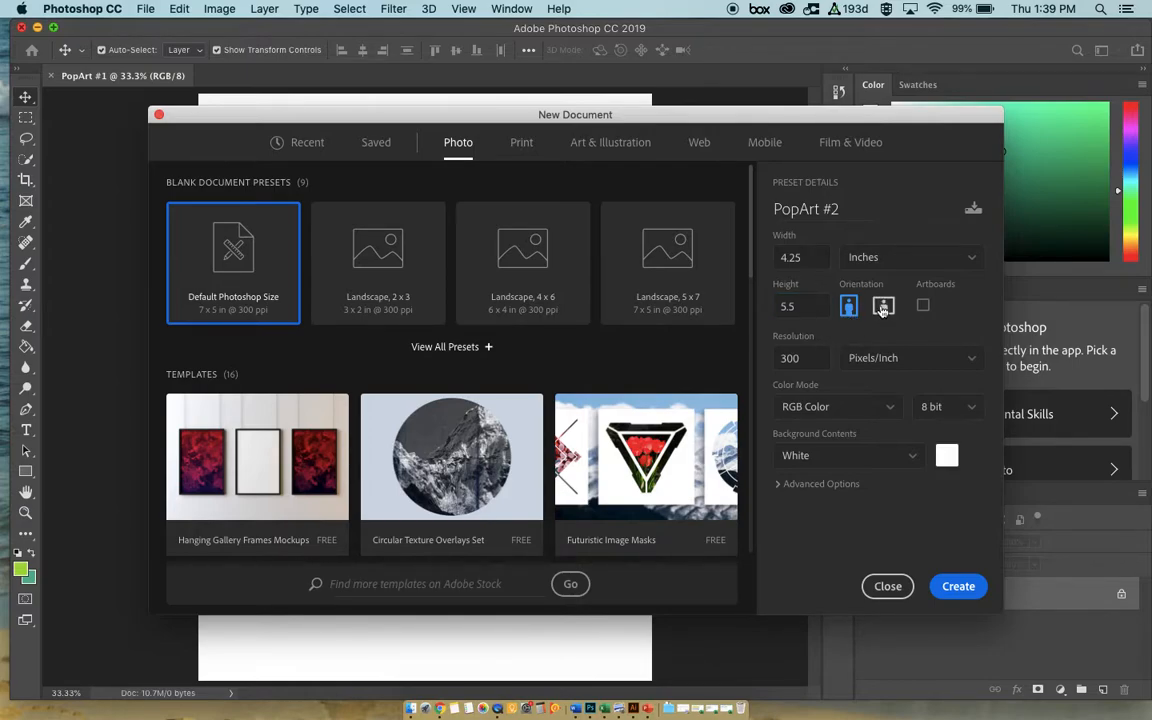
left_click(803, 359)
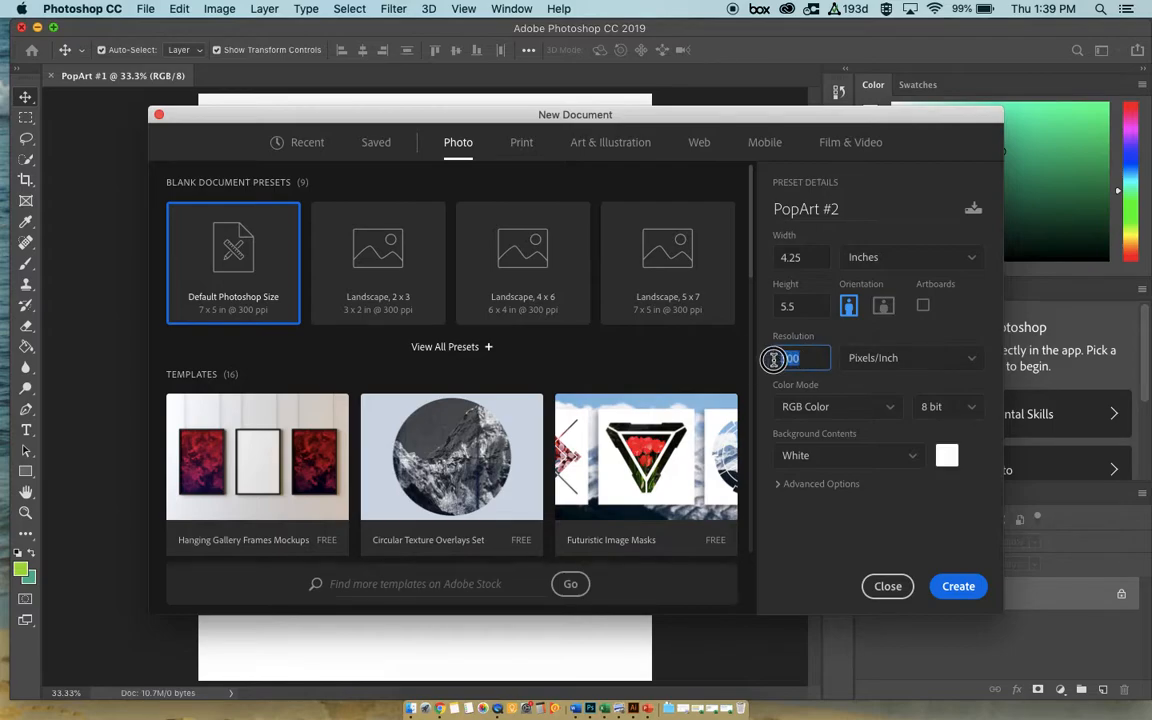
type("200")
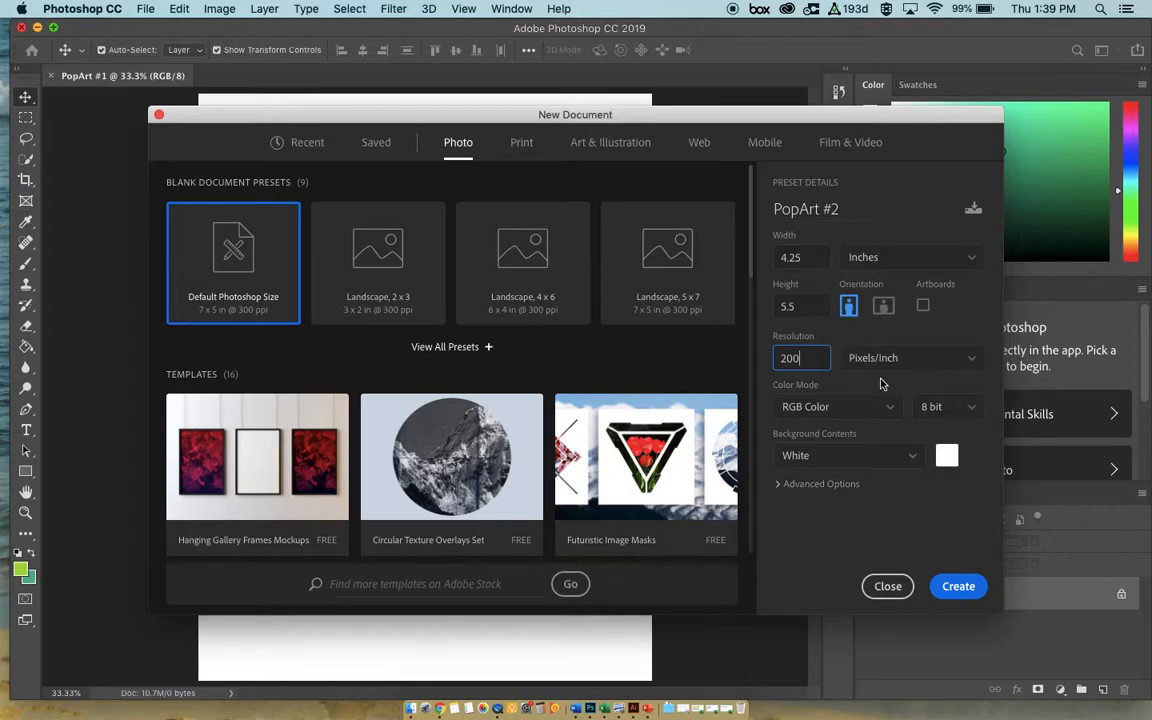
key("Return")
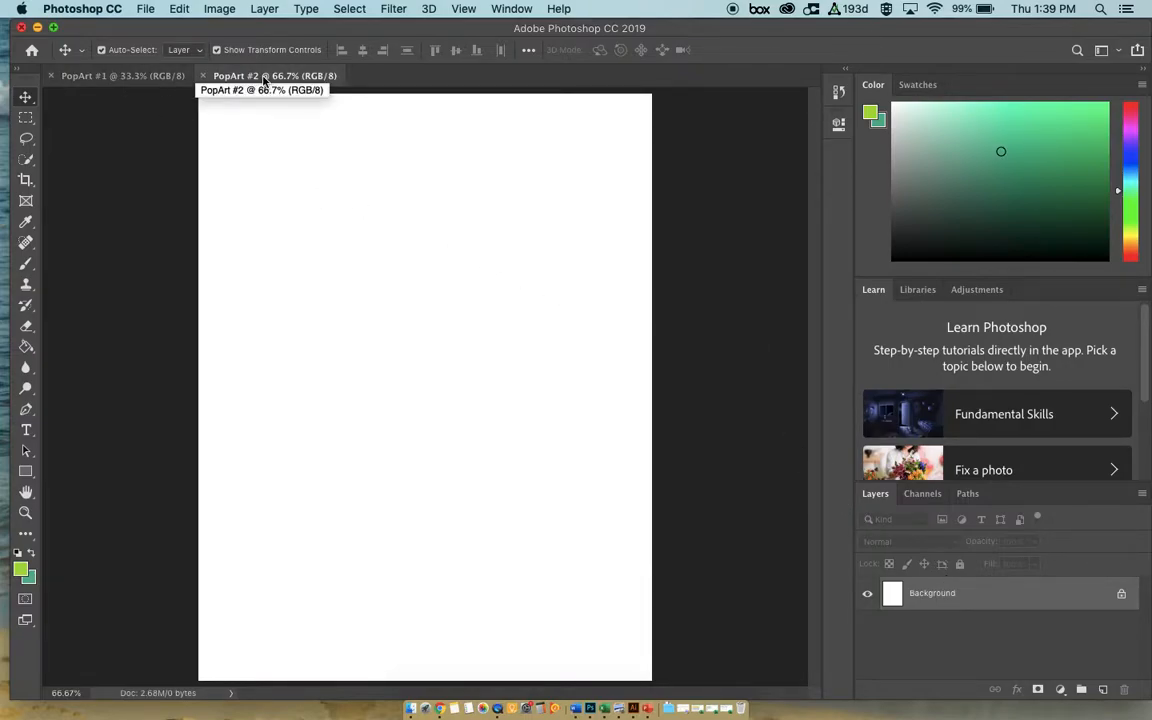
- Switch between the PopArt #1 and PopArt #2 documents to compare them, ending on PopArt #2
left_click(157, 78)
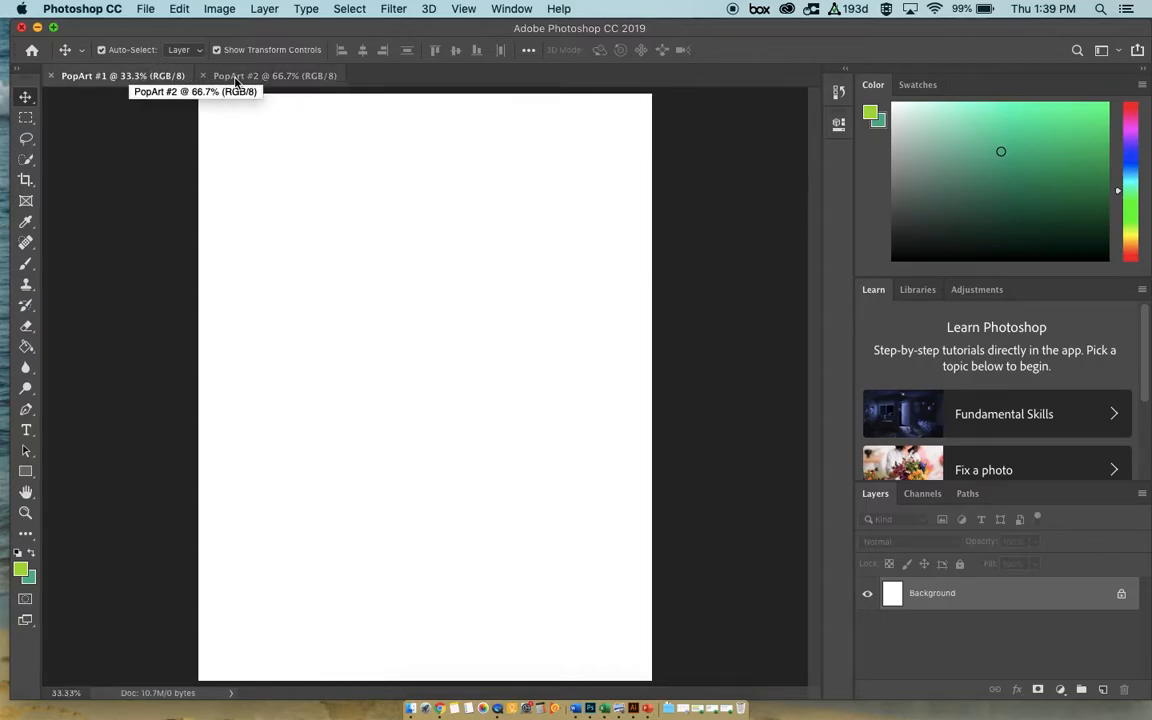
left_click(236, 80)
left_click(134, 80)
left_click(228, 79)
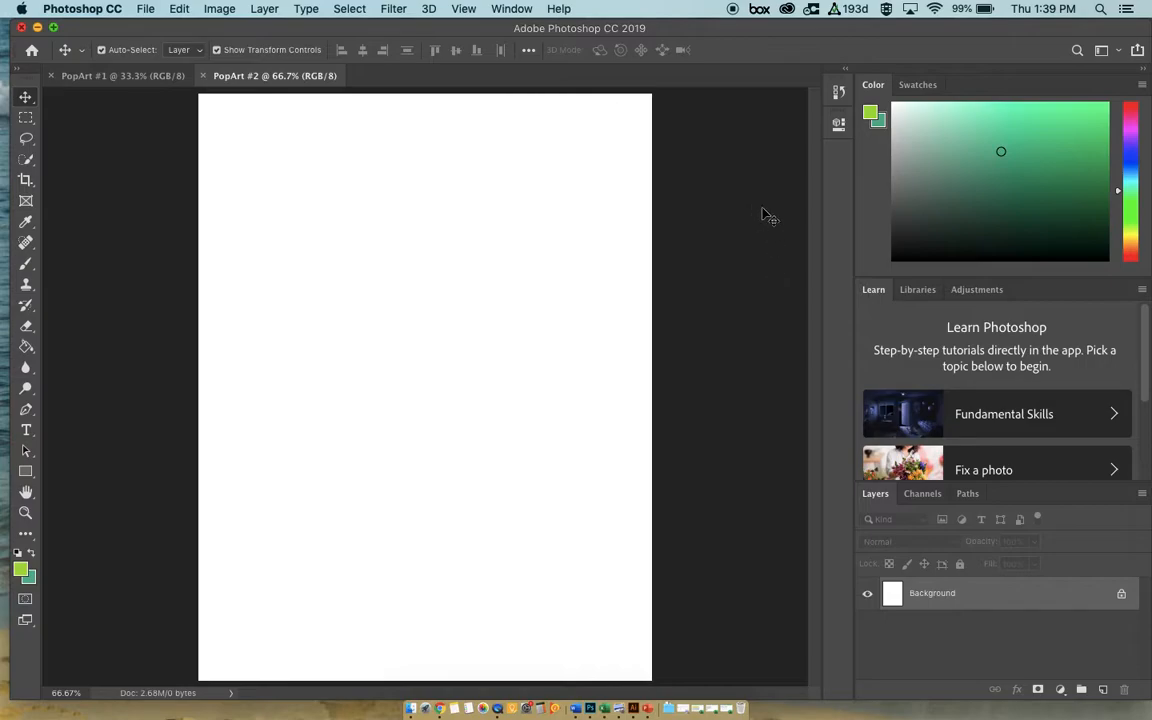
- Place images.jpeg from the Desktop onto the PopArt #2 canvas at its original scale and commit the placement
left_click_drag(755, 35, 666, 31)
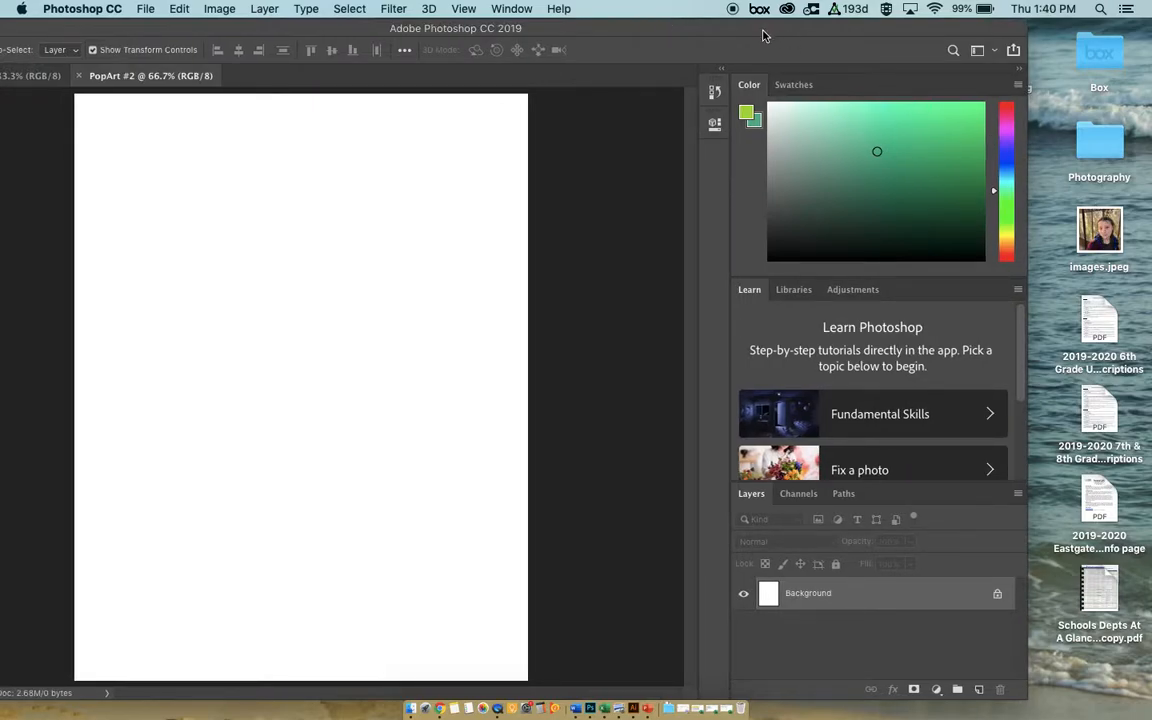
left_click_drag(750, 33, 777, 31)
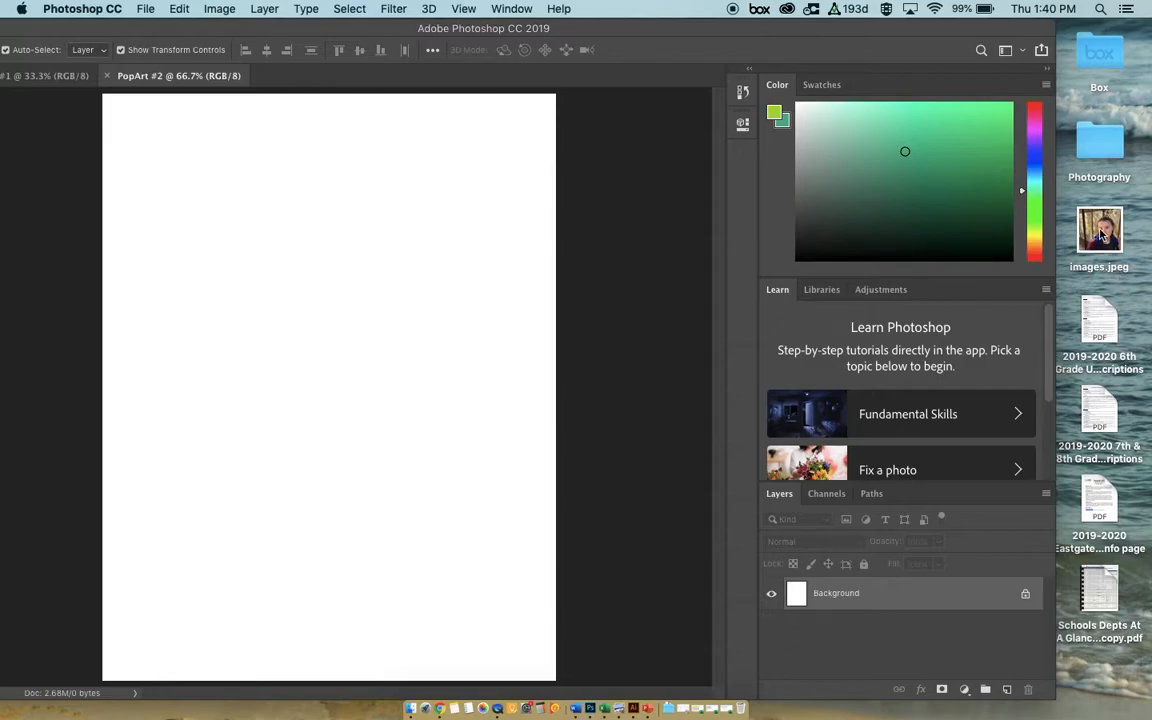
left_click_drag(1100, 231, 378, 268)
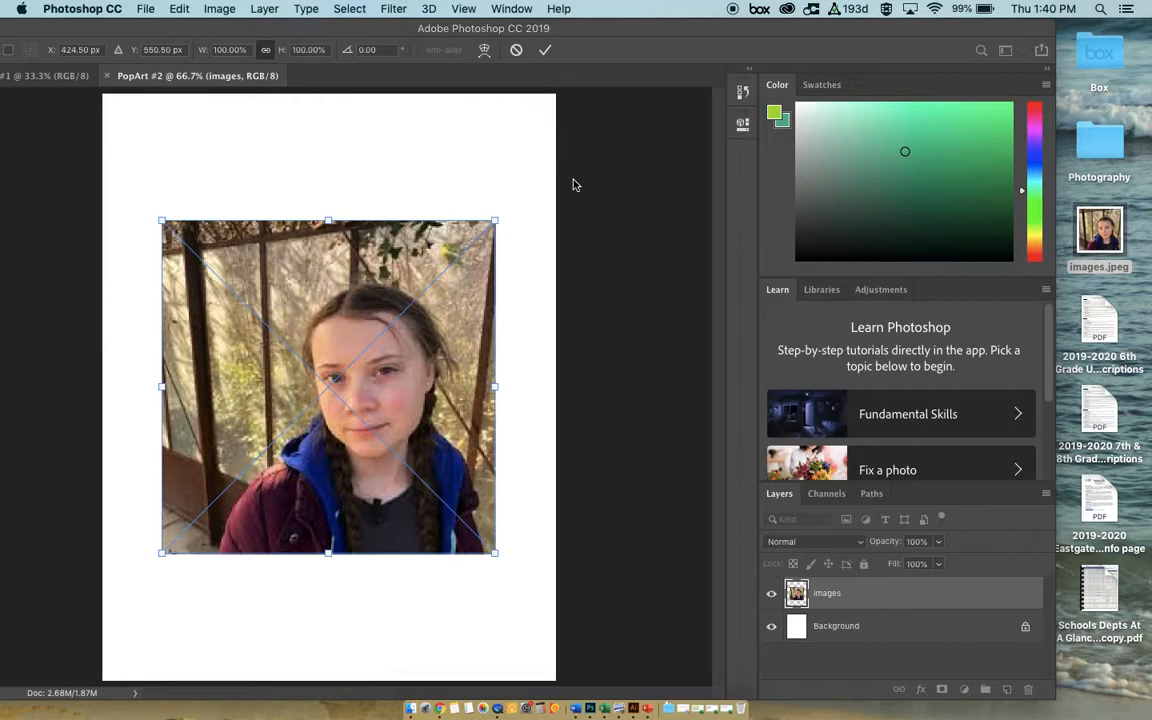
key("Return")
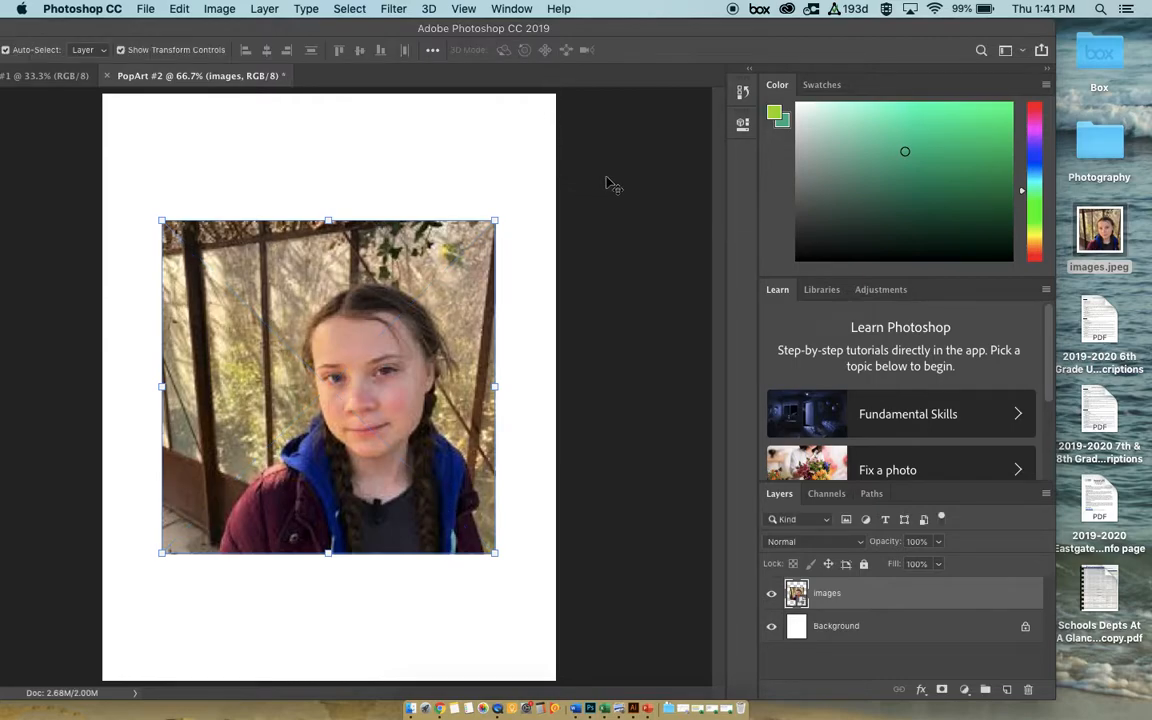
left_click_drag(572, 30, 660, 28)
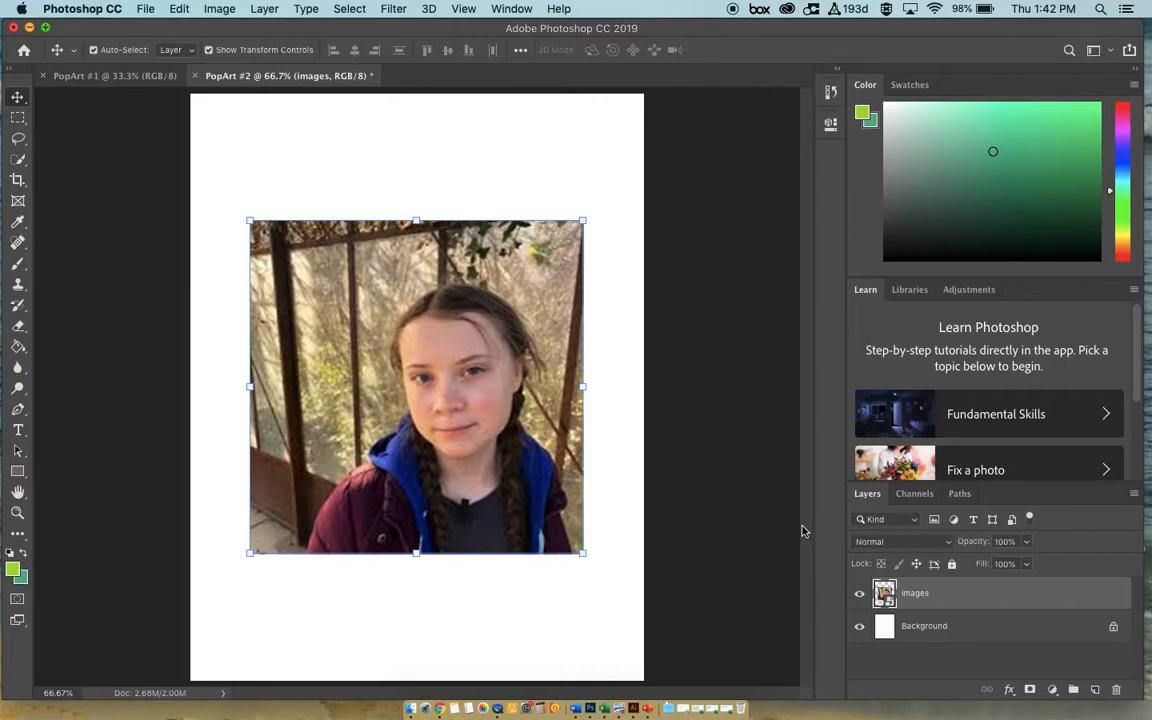
right_click(912, 595)
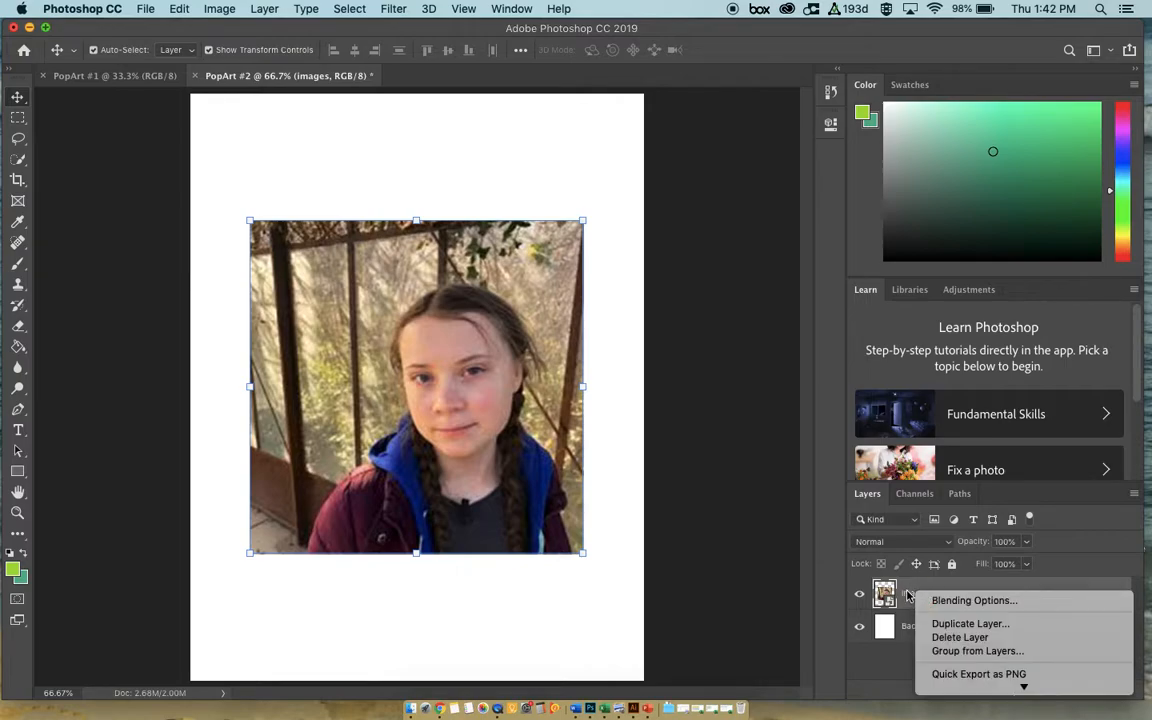
left_click(905, 593)
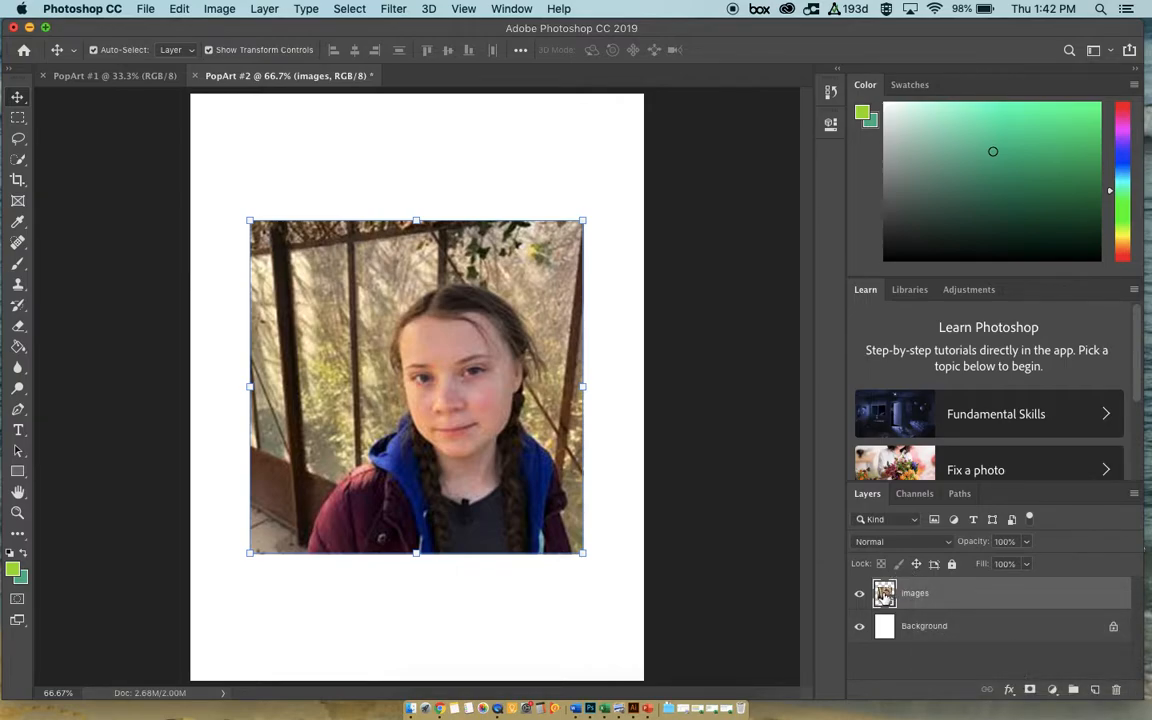
right_click(884, 593)
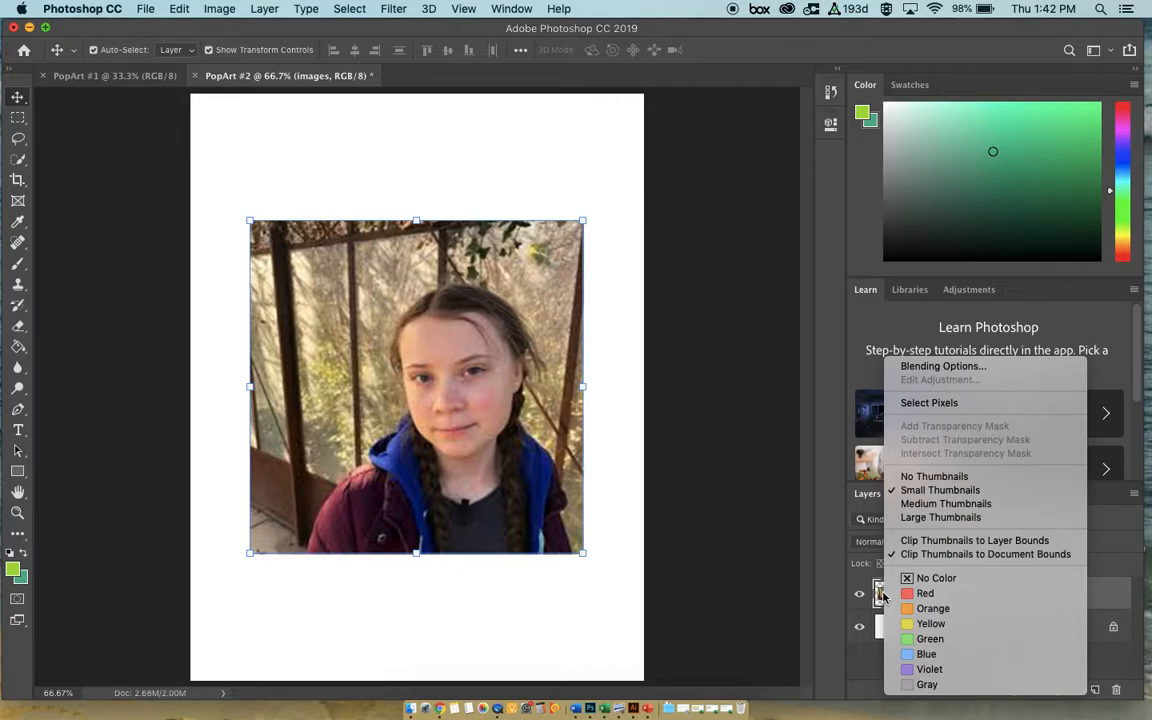
left_click(1080, 594)
- Rasterize the placed images layer in PopArt #2
right_click(935, 594)
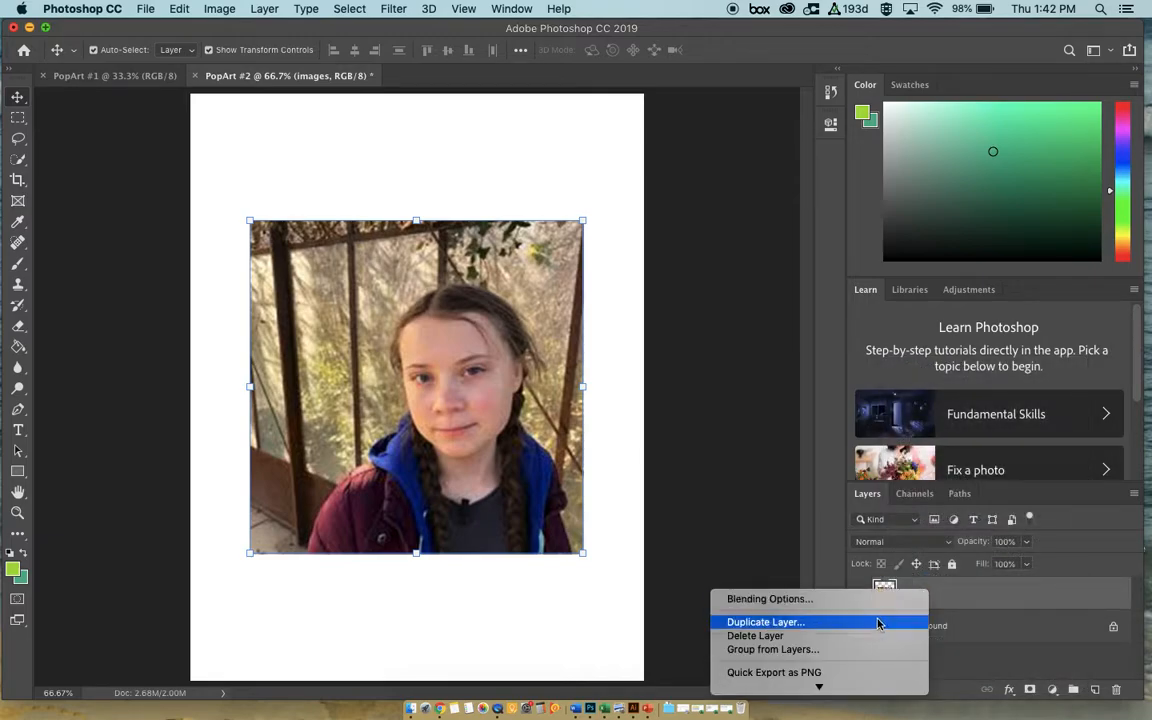
scroll(874, 626, "down", 10)
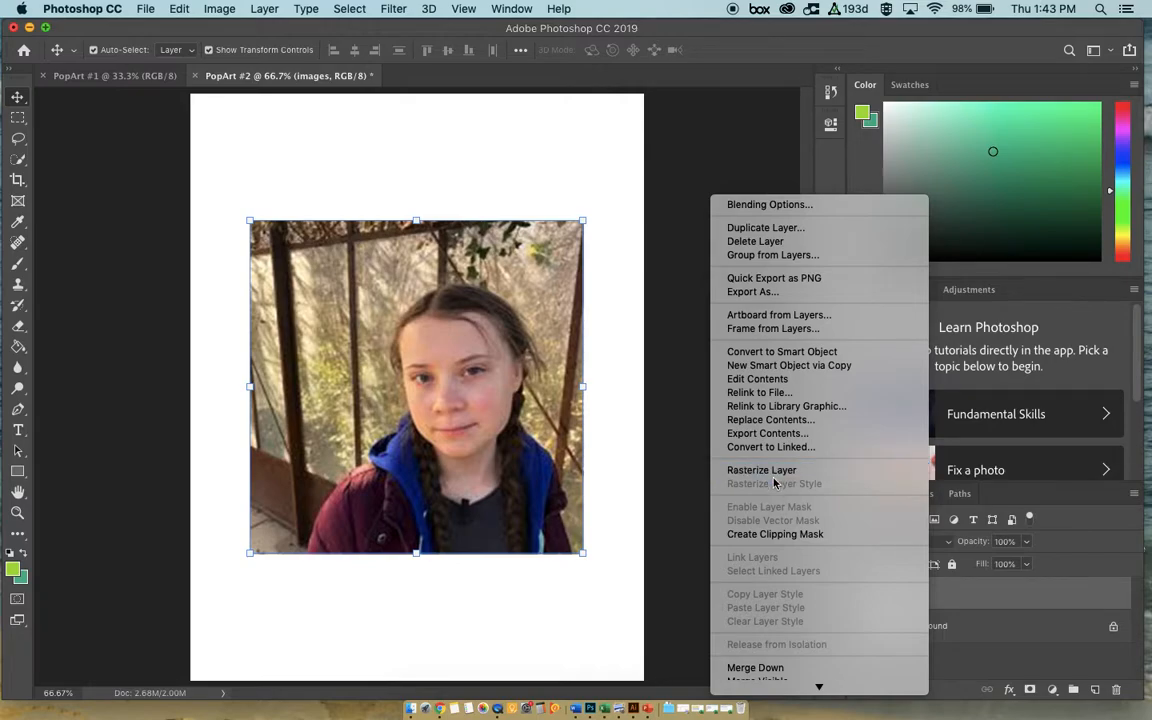
left_click(771, 470)
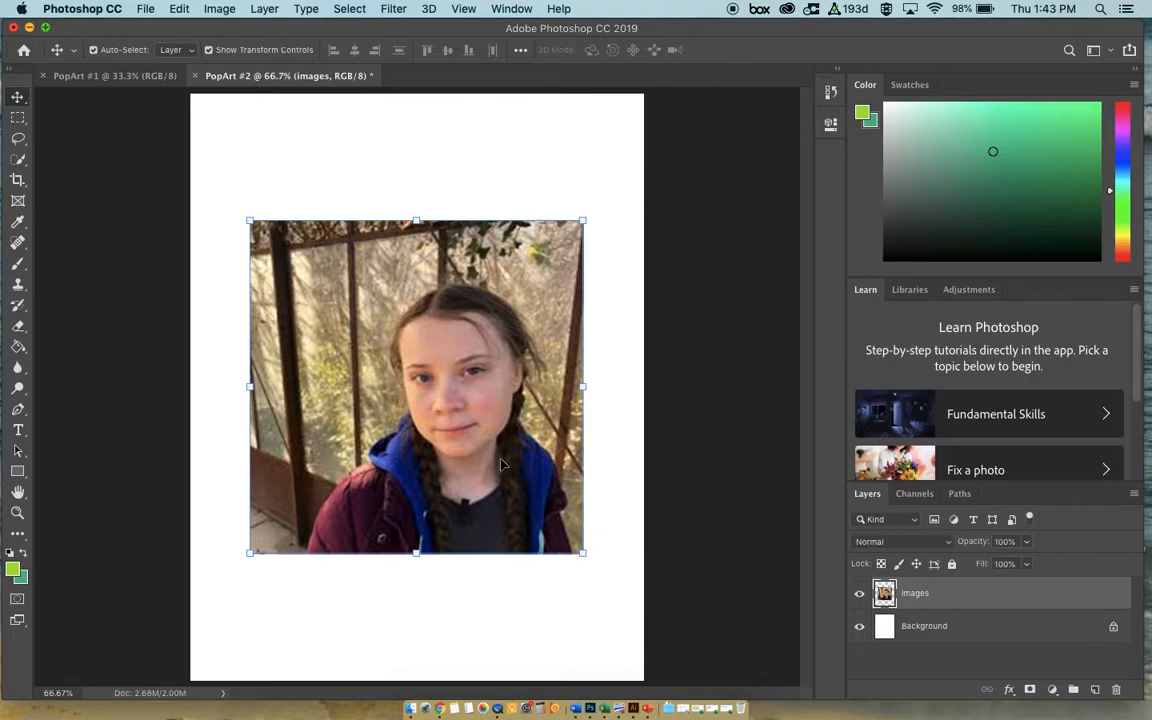
- Examine the rasterized photo's individual pixels around the eye and cheek up close, finishing with the whole canvas in view
key("super+plus")
key("super+plus")
key("super+plus")
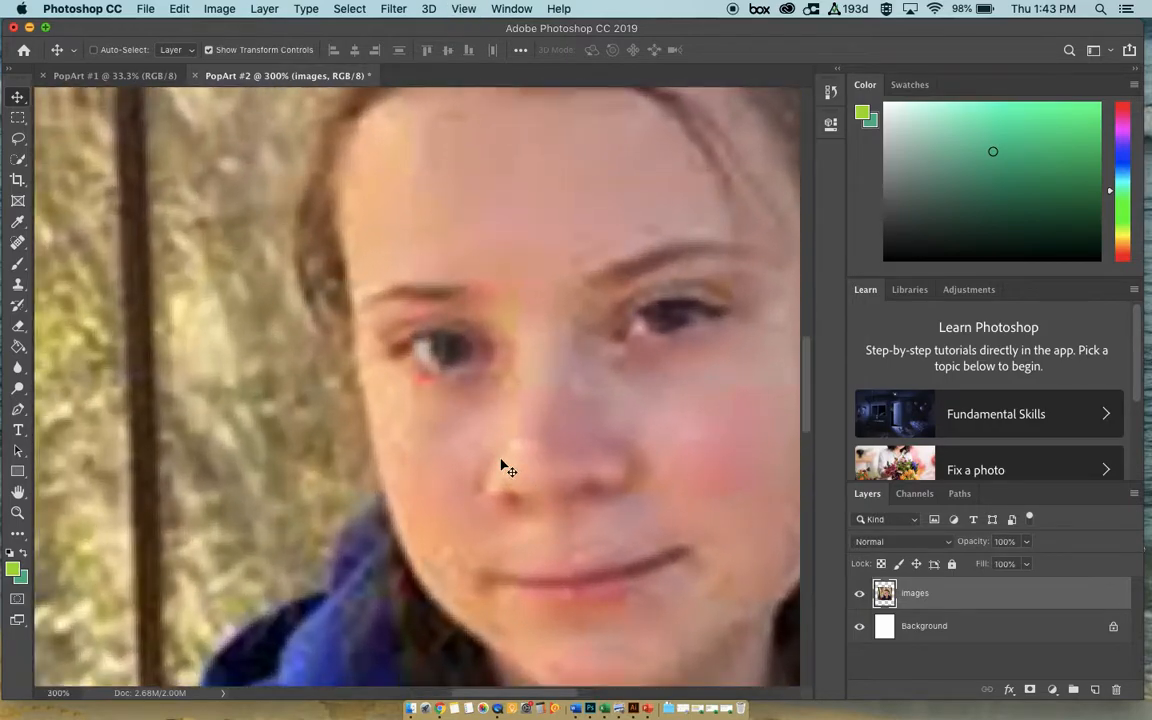
key("super+plus")
key("super+plus")
key("super+plus")
key("super+plus")
key("super+plus")
key("super+plus")
key("super+plus")
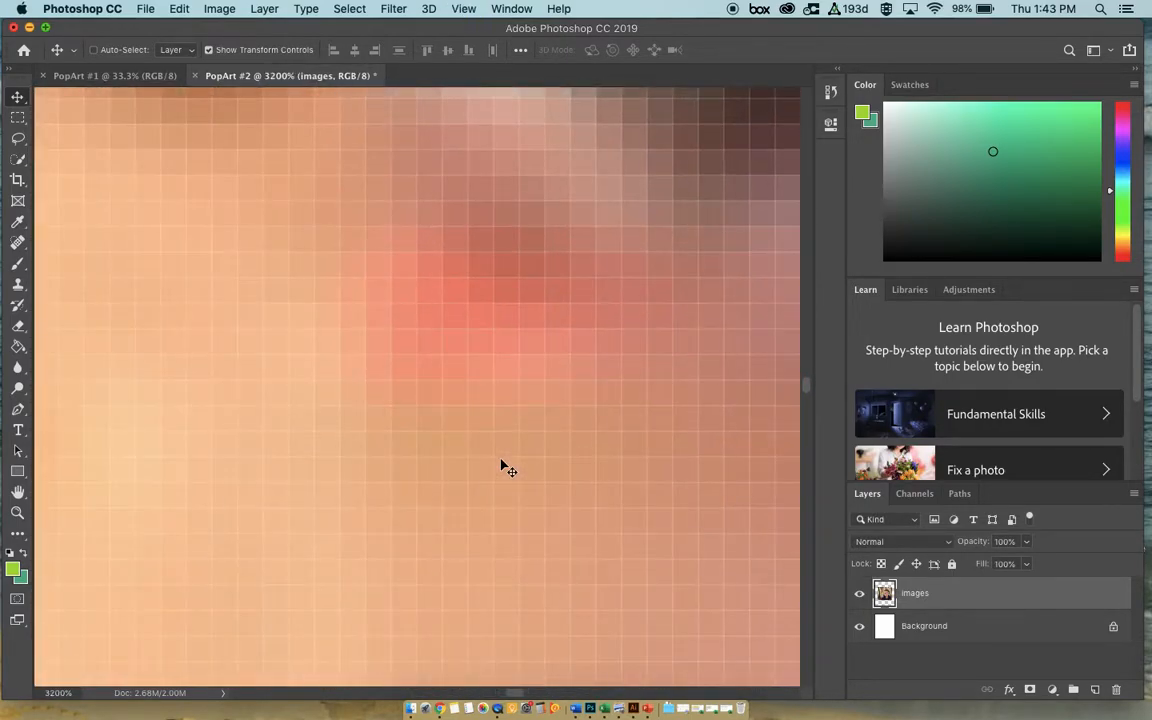
key("super+plus")
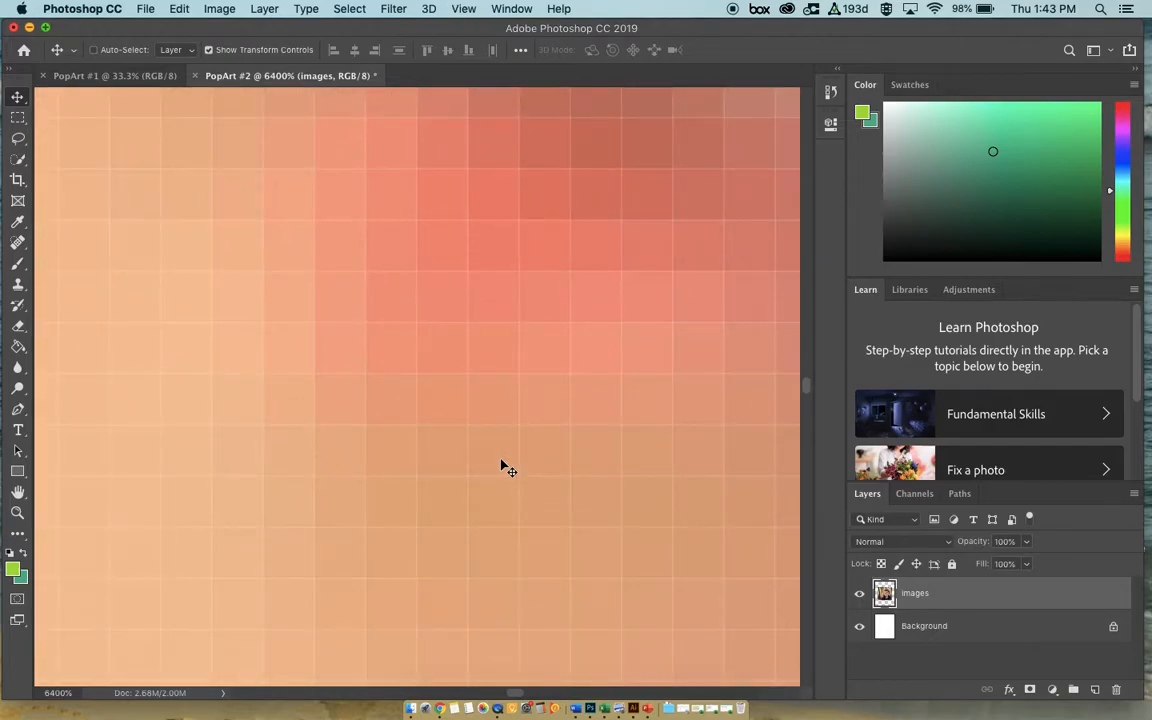
key("super+plus")
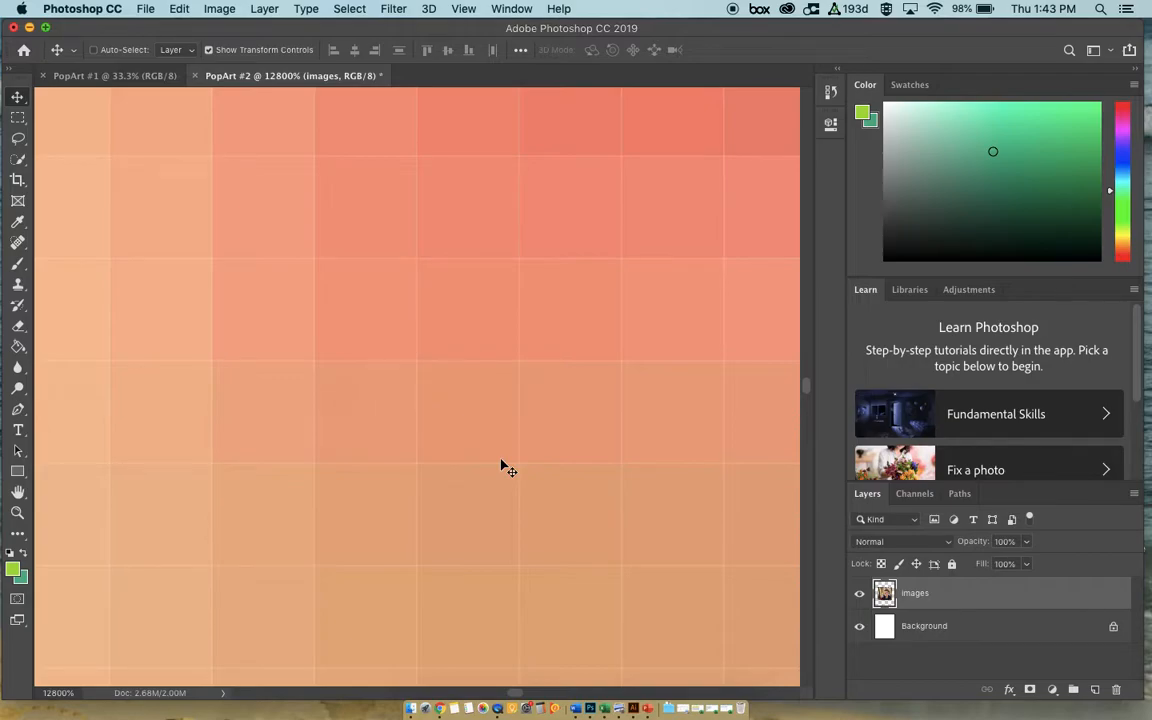
key("super+minus")
key("super+minus")
key("super+minus")
key("super+minus")
key("super+minus")
key("super+minus")
key("super+minus")
key("super+minus")
key("super+minus")
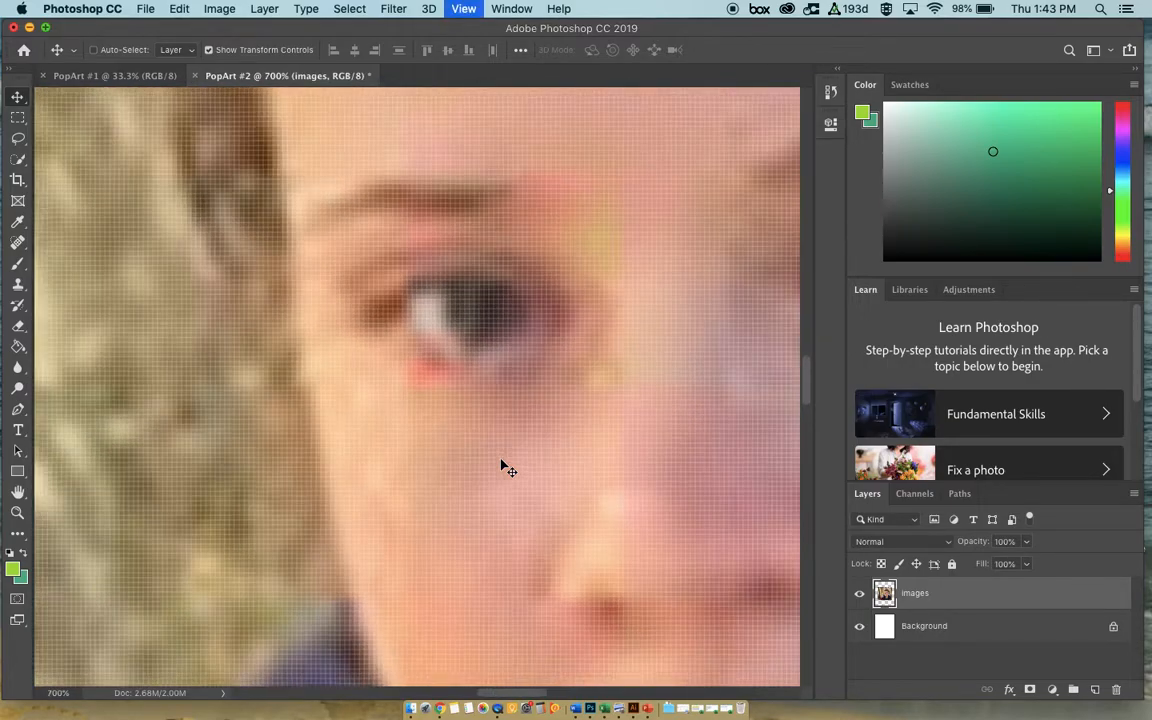
key("super+minus")
key("super+minus")
key("super+minus")
key("super+minus")
key("super+minus")
key("super+minus")
key("super+minus")
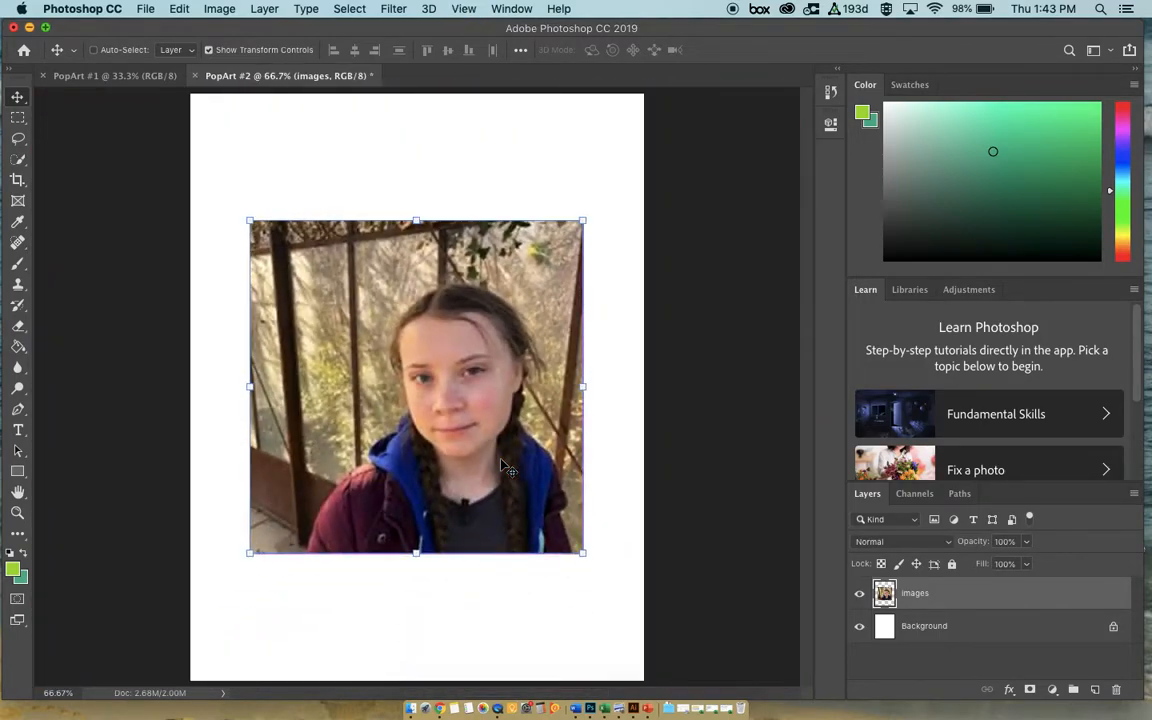
key("super+plus")
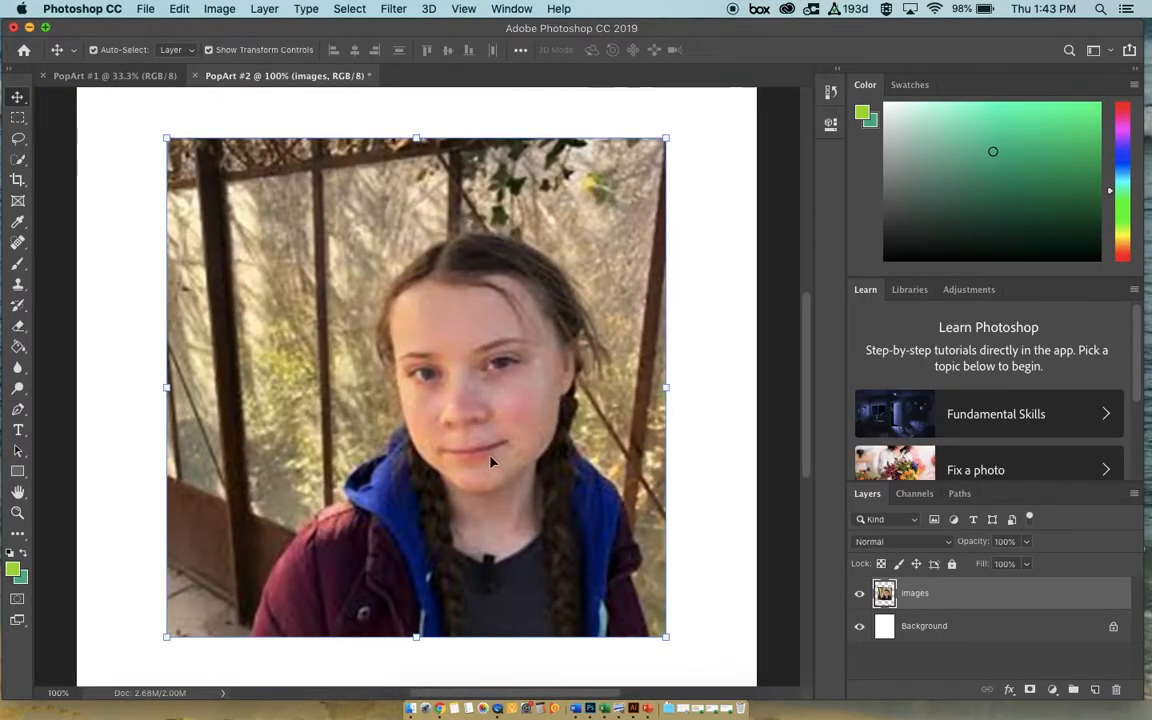
key("super+minus")
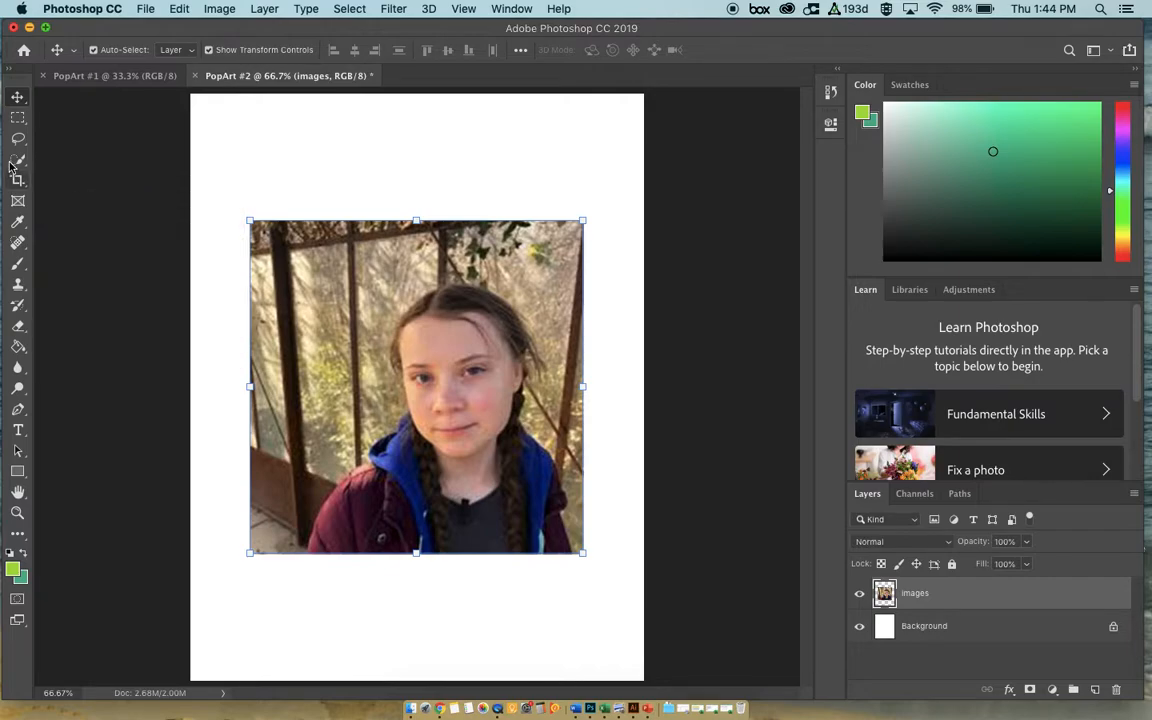
- Select the girl's head, braids and jacket on the images layer with the Quick Selection tool and its 30 px brush
left_click(18, 159)
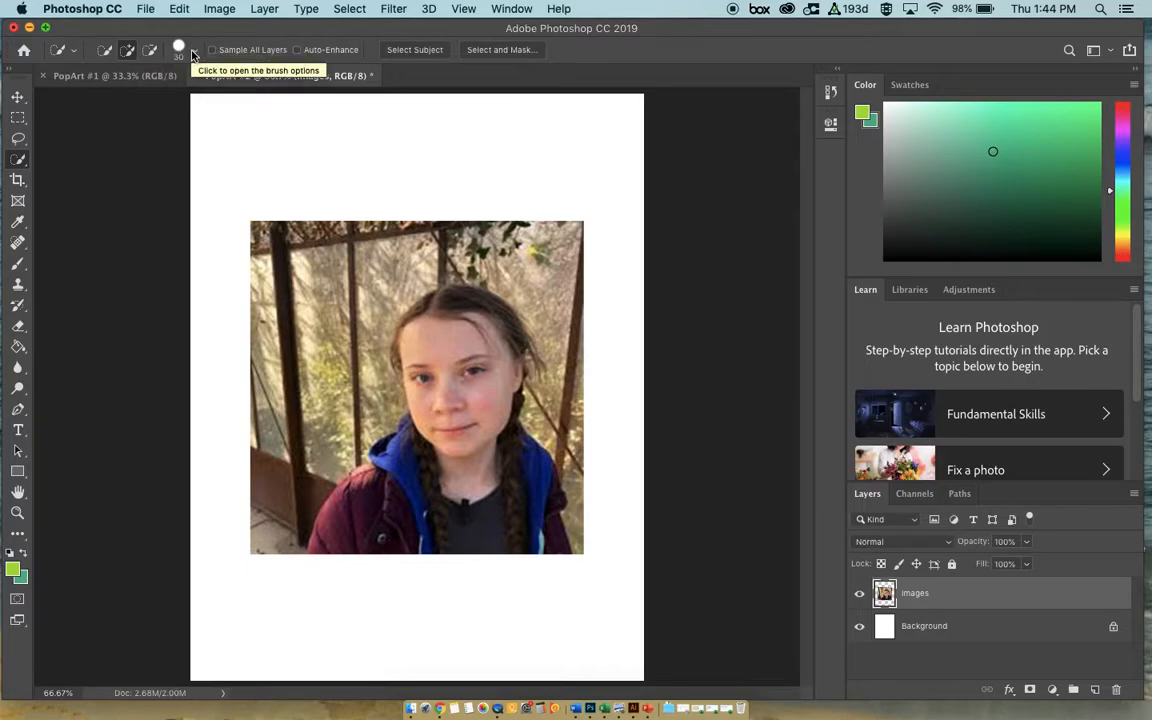
left_click(195, 54)
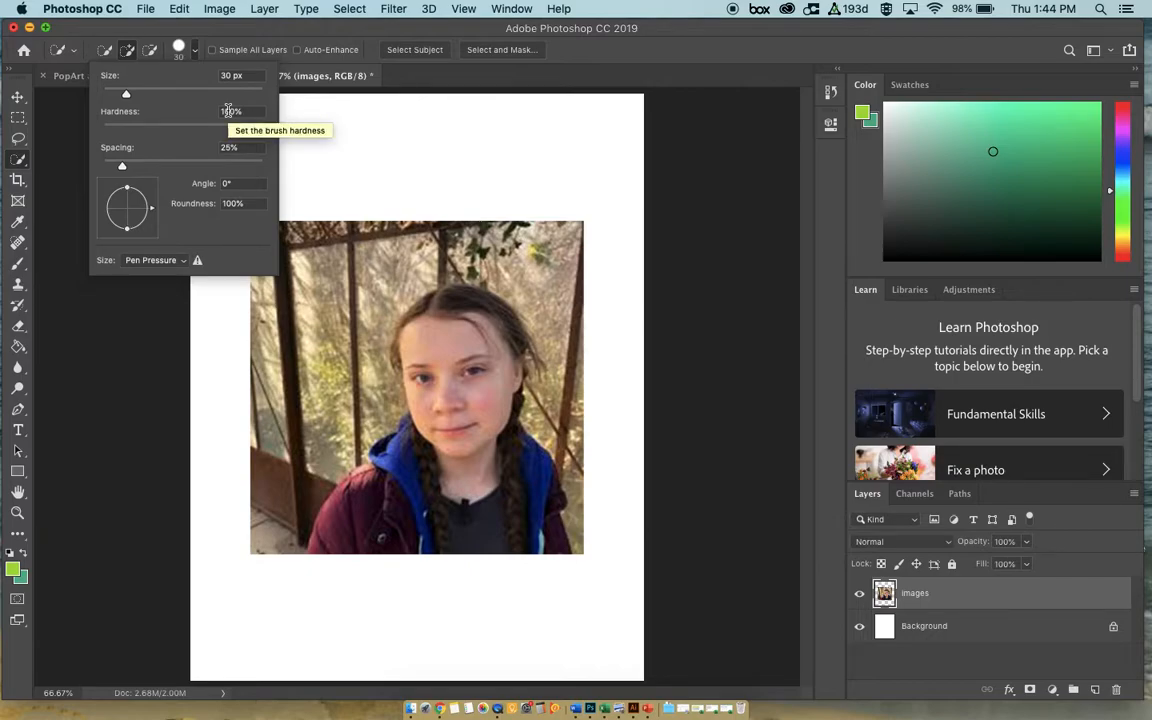
left_click(184, 54)
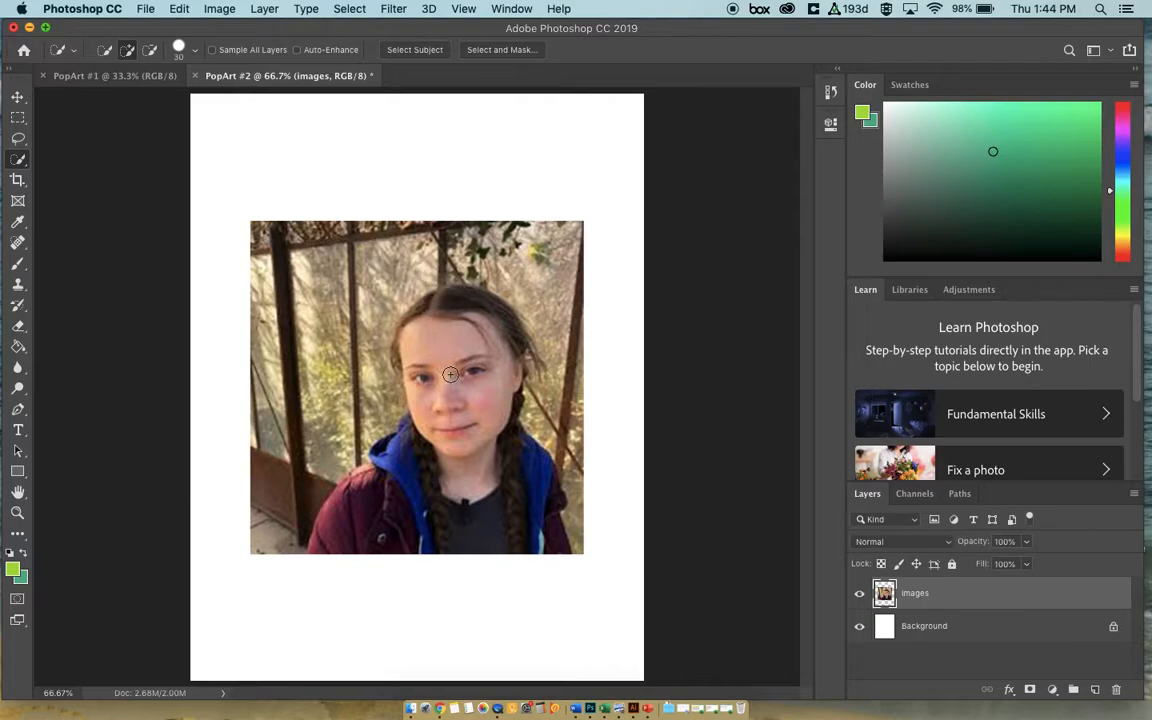
mouse_move(438, 301)
left_mouse_down()
mouse_move(429, 318)
mouse_move(449, 296)
mouse_move(450, 316)
mouse_move(437, 319)
mouse_move(491, 337)
mouse_move(495, 375)
left_mouse_up()
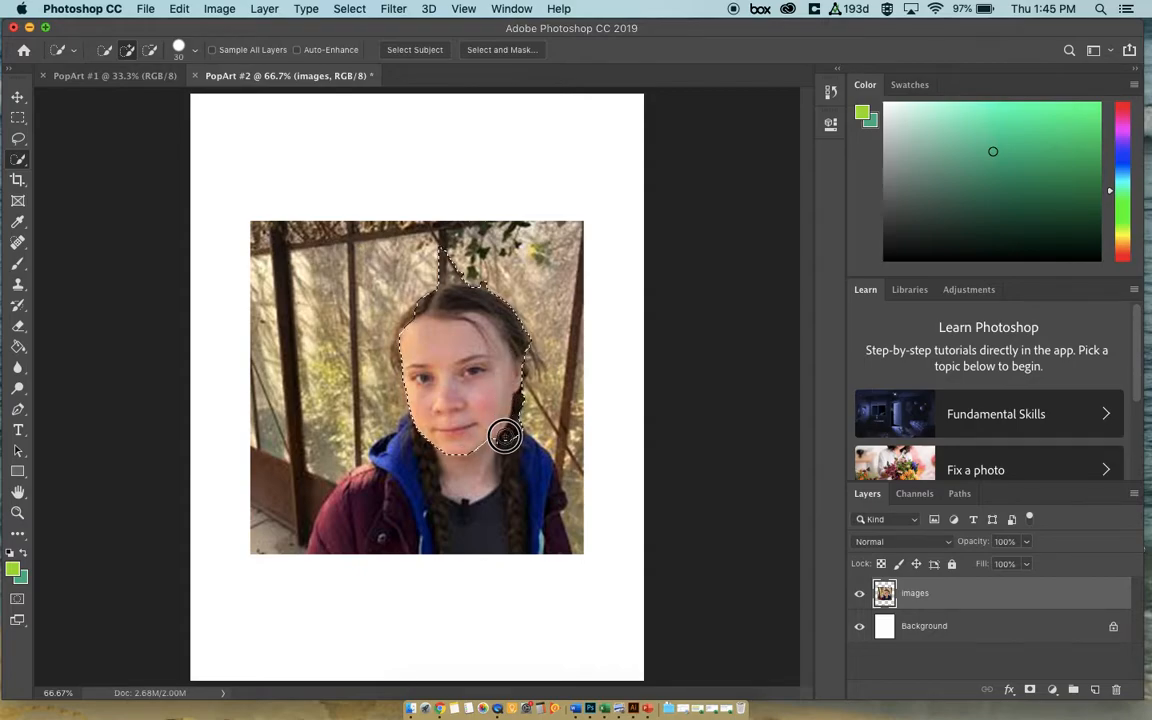
mouse_move(513, 454)
left_mouse_down()
mouse_move(546, 500)
mouse_move(459, 476)
mouse_move(412, 425)
mouse_move(355, 485)
left_mouse_up()
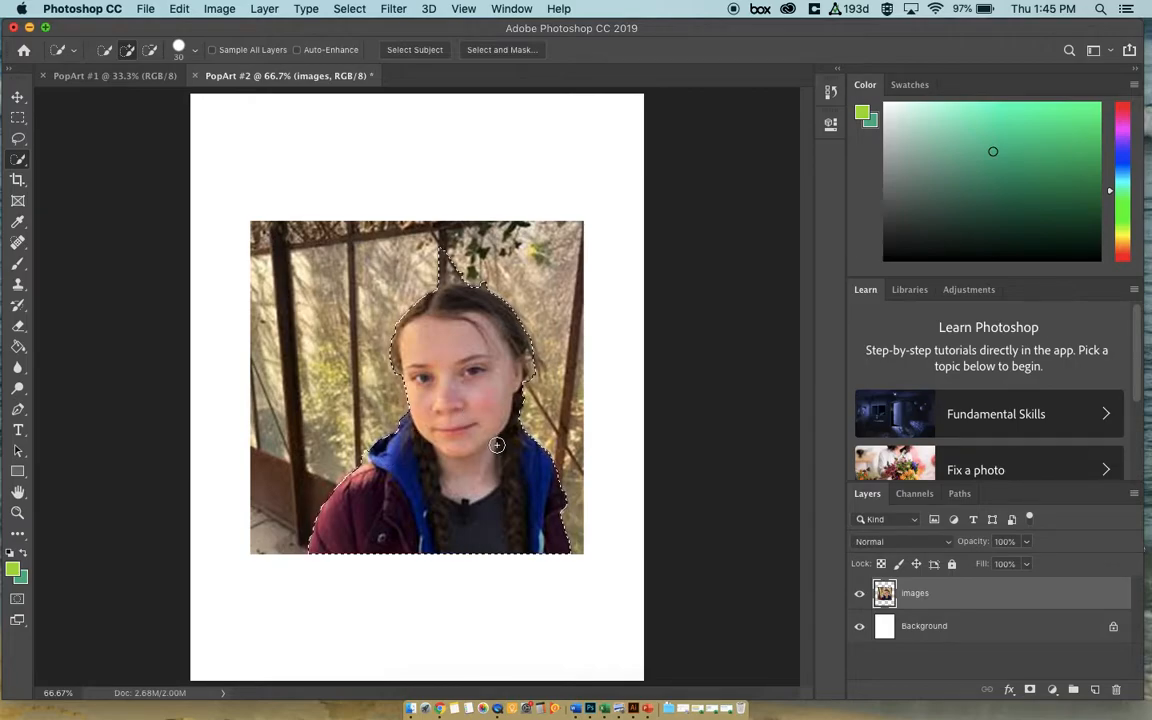
- Subtract the sliver of background beside the blue hood, just above the maroon shoulder, from the selection
key("super+equal")
key("super+equal")
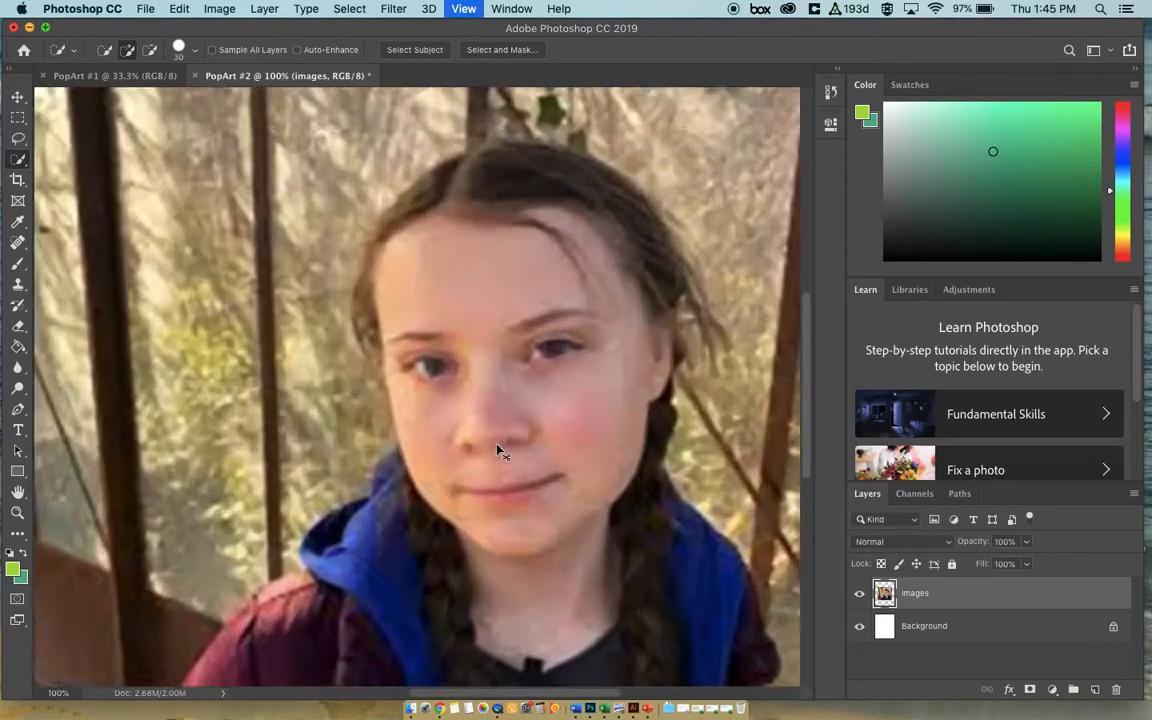
scroll(497, 445, "down", 3)
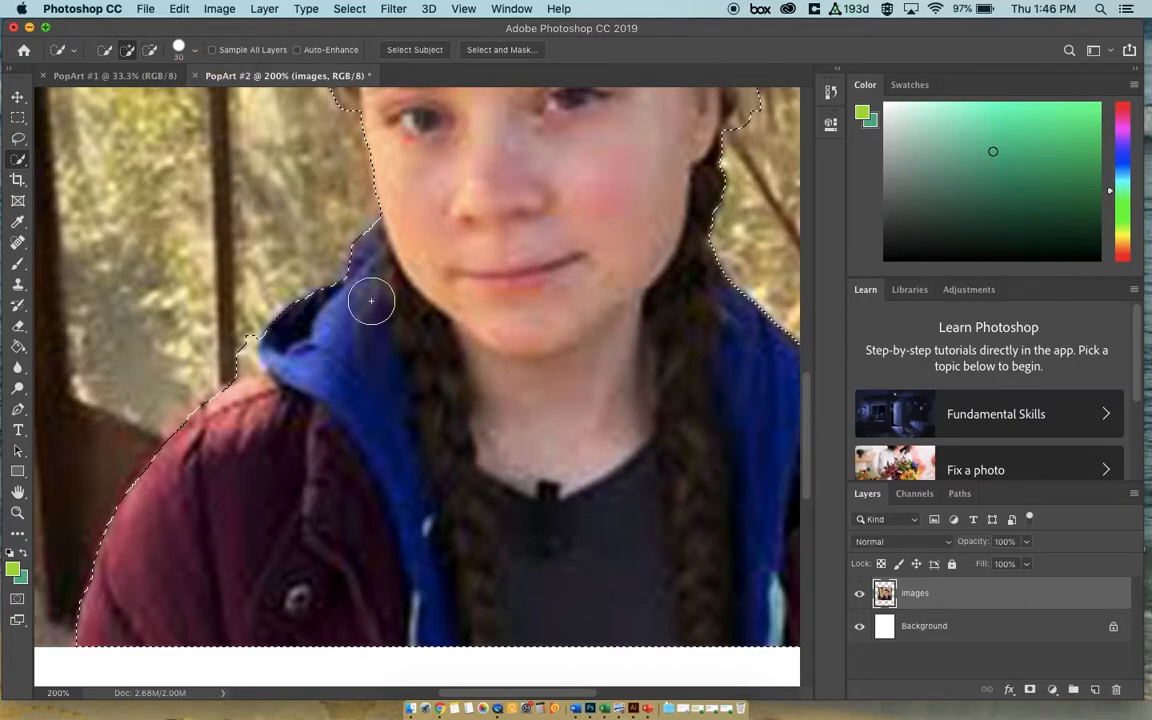
key("alt")
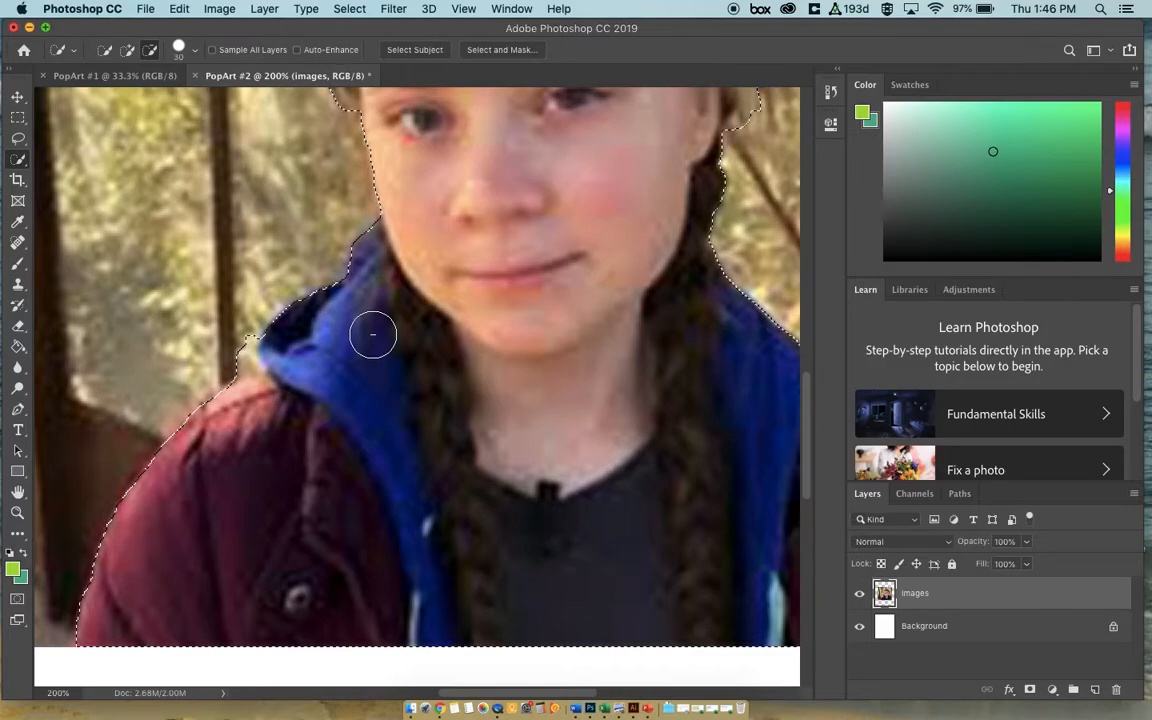
key("alt")
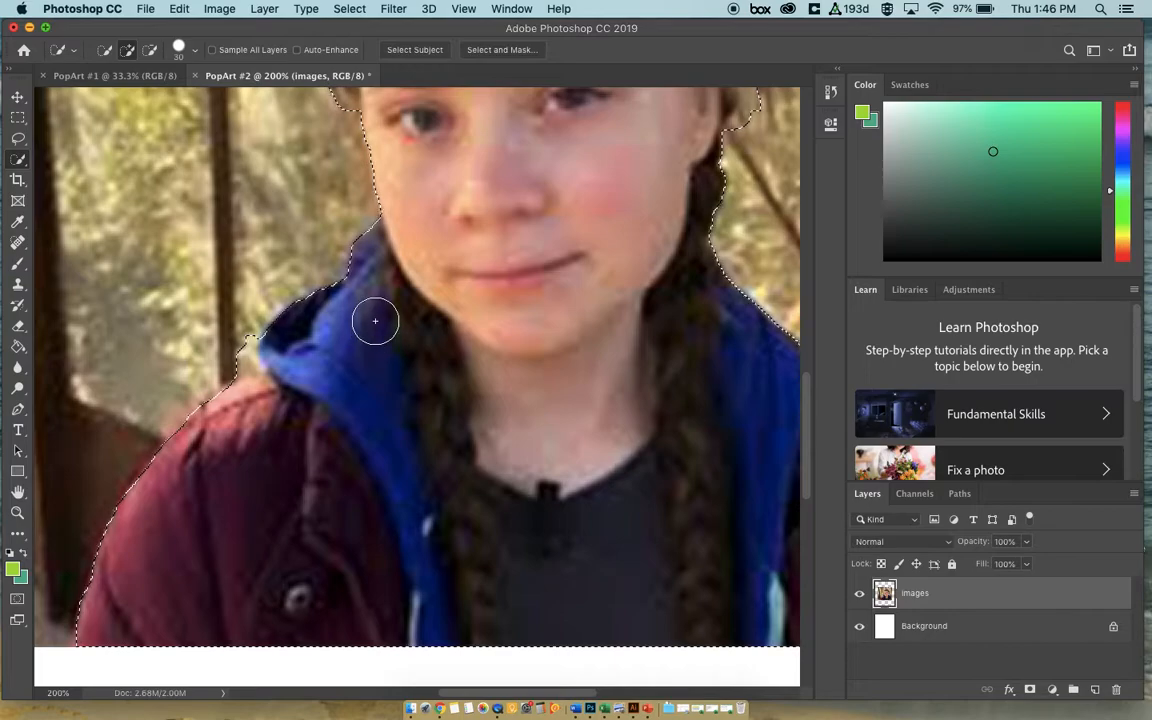
key("alt")
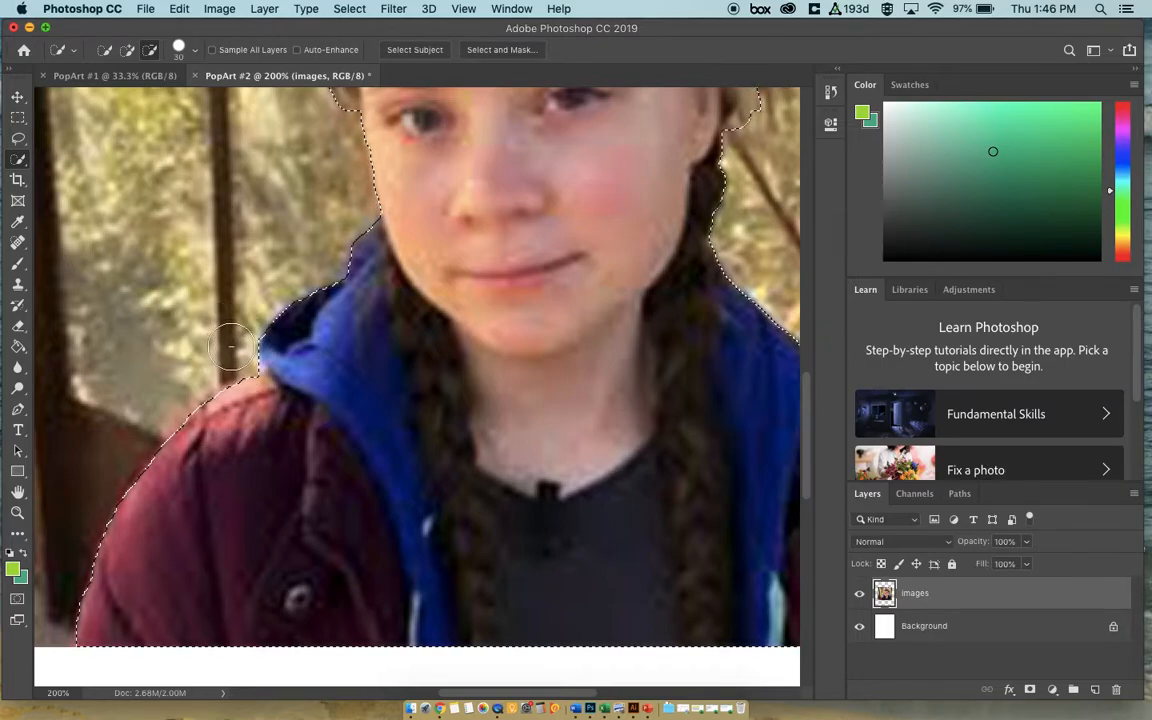
left_click(245, 354)
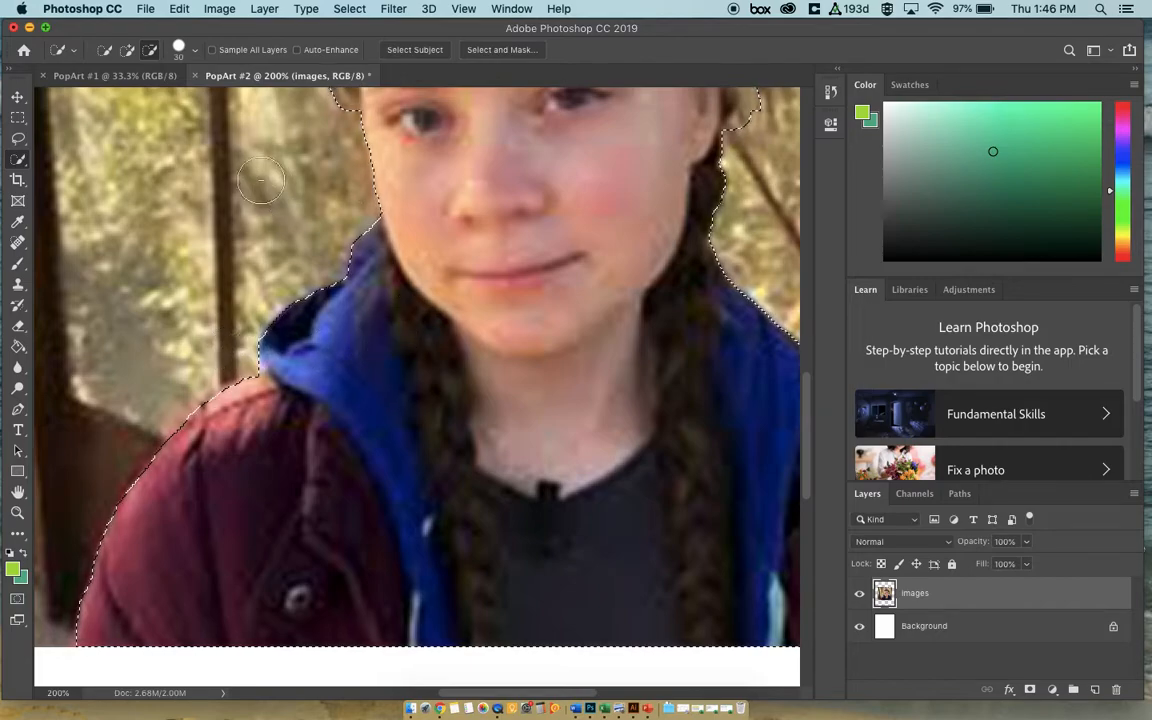
- Reduce the Quick Selection brush to 11 px and subtract the post and foliage above the hair from the selection
left_click(196, 52)
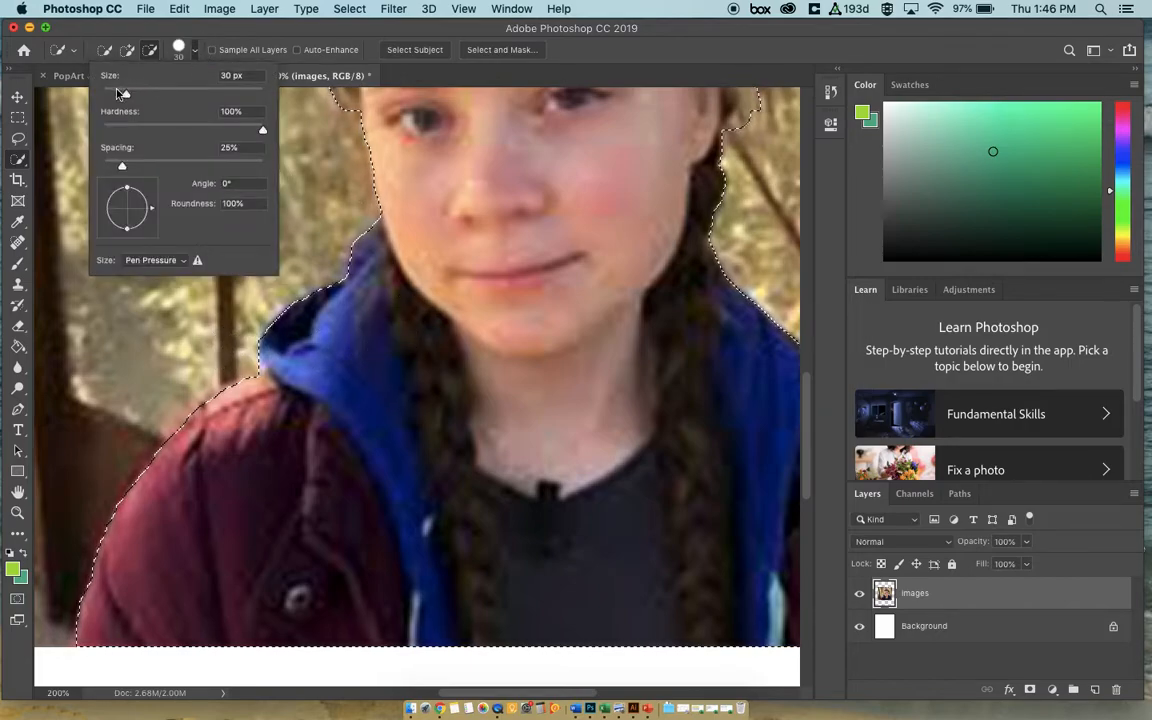
left_click_drag(117, 93, 111, 93)
scroll(500, 224, "up", 5)
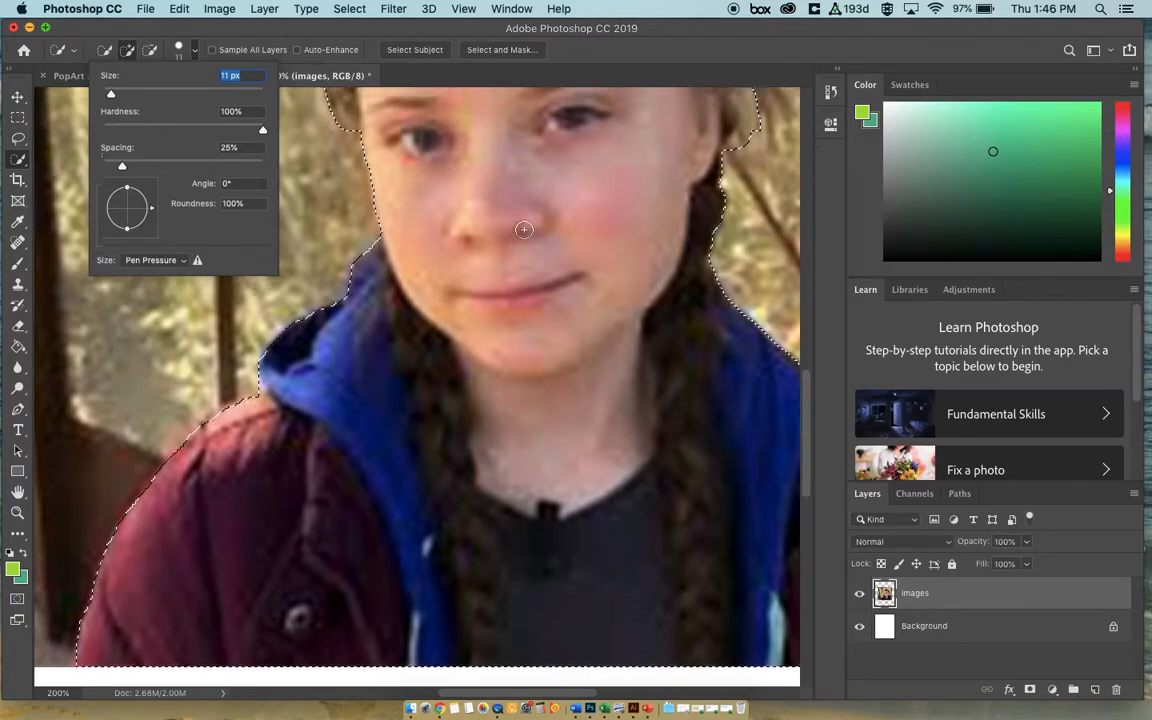
scroll(523, 229, "up", 1)
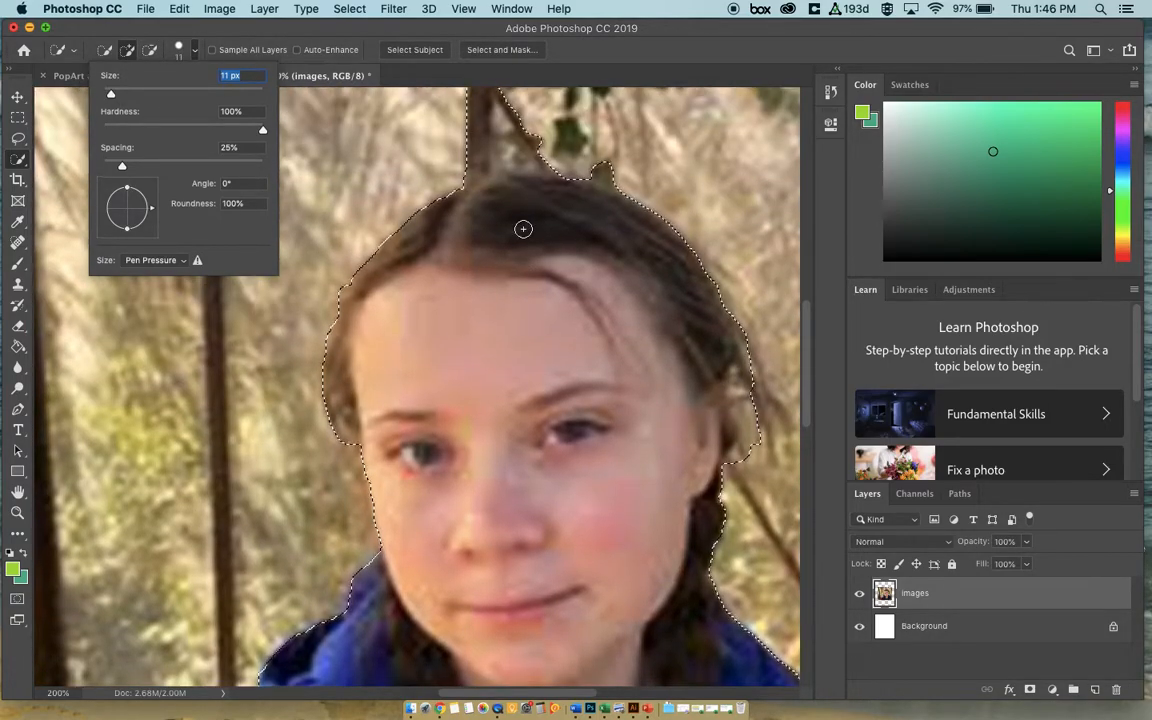
scroll(523, 229, "up", 2)
scroll(523, 229, "up", 1)
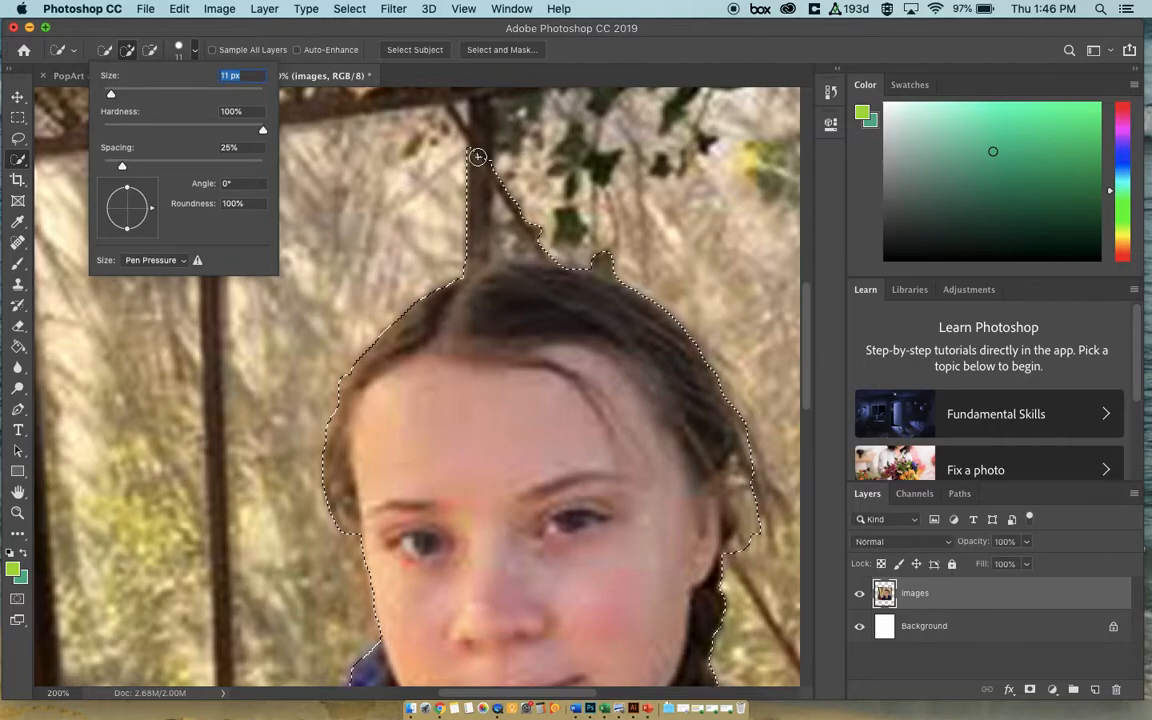
mouse_move(473, 154)
left_mouse_down()
mouse_move(470, 185)
mouse_move(492, 165)
left_mouse_up()
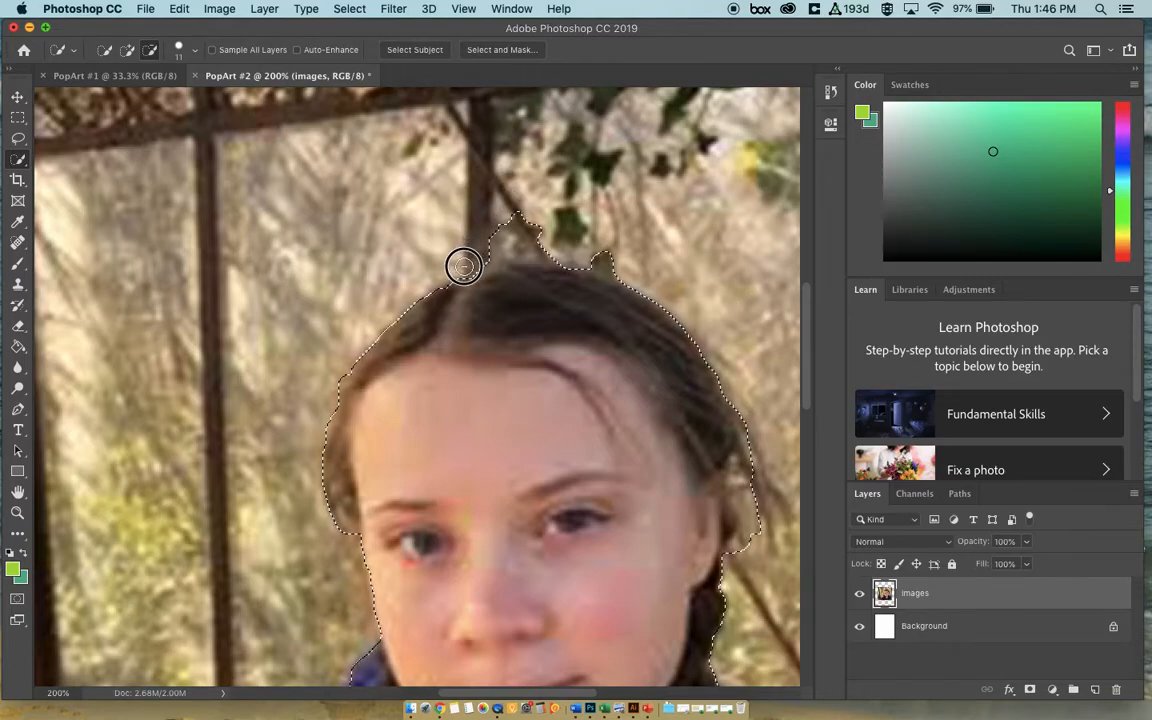
mouse_move(541, 246)
left_mouse_down()
mouse_move(597, 252)
mouse_move(620, 268)
left_mouse_up()
left_click(496, 279)
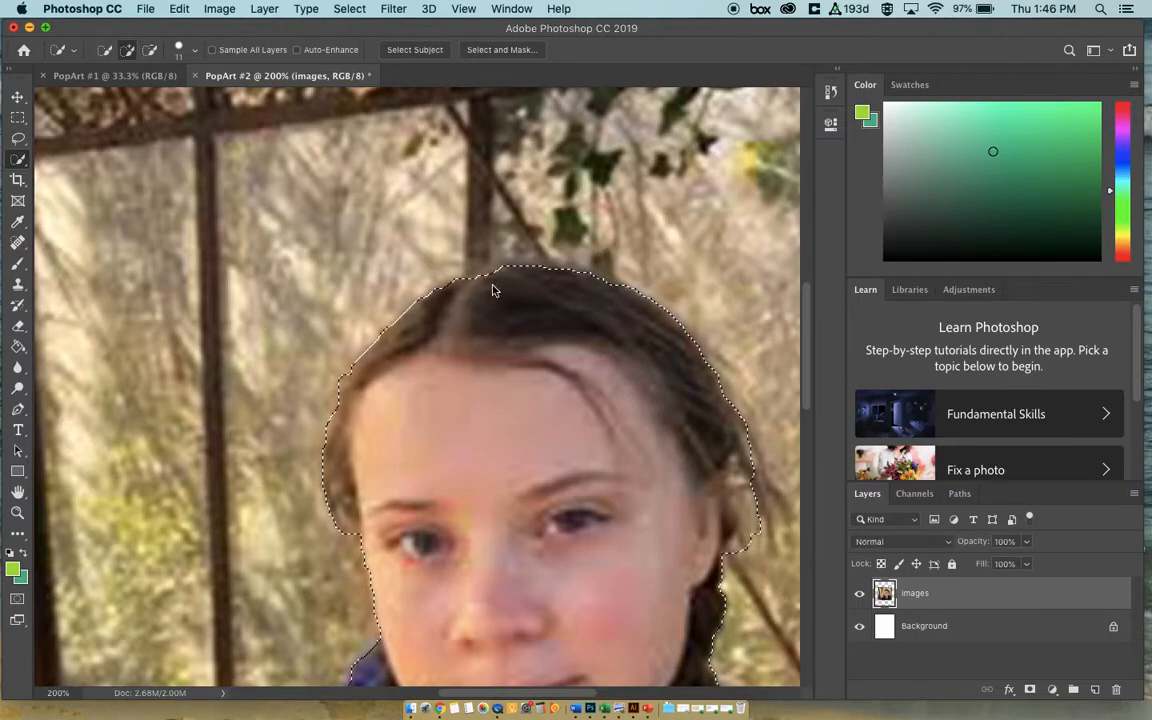
- Subtract the patch of background beside the visible ear and below the loose hair from the selection
scroll(643, 300, "down", 5)
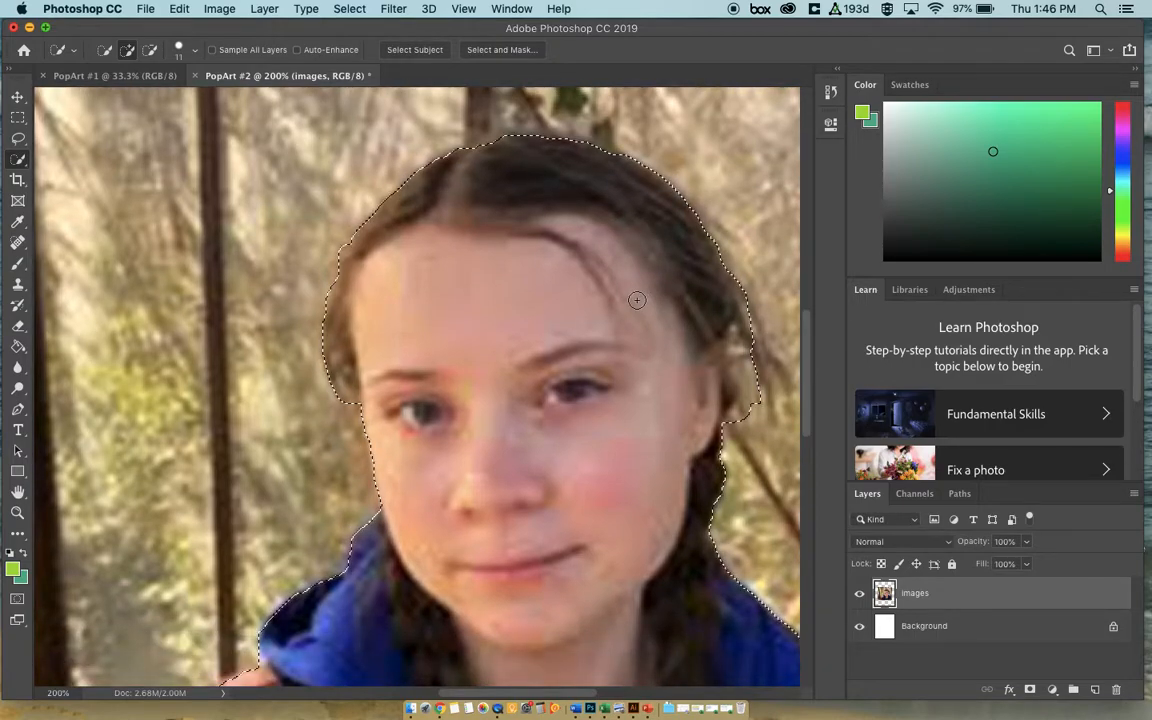
scroll(620, 298, "right", 6)
key("alt")
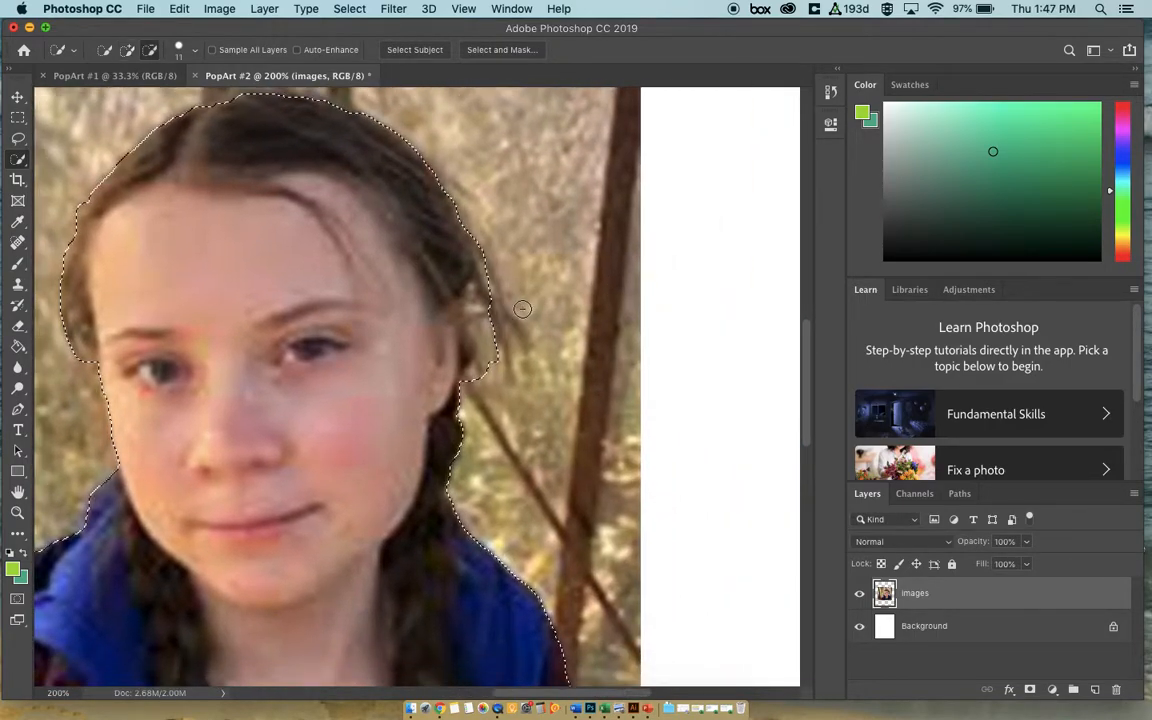
left_click_drag(474, 317, 482, 367)
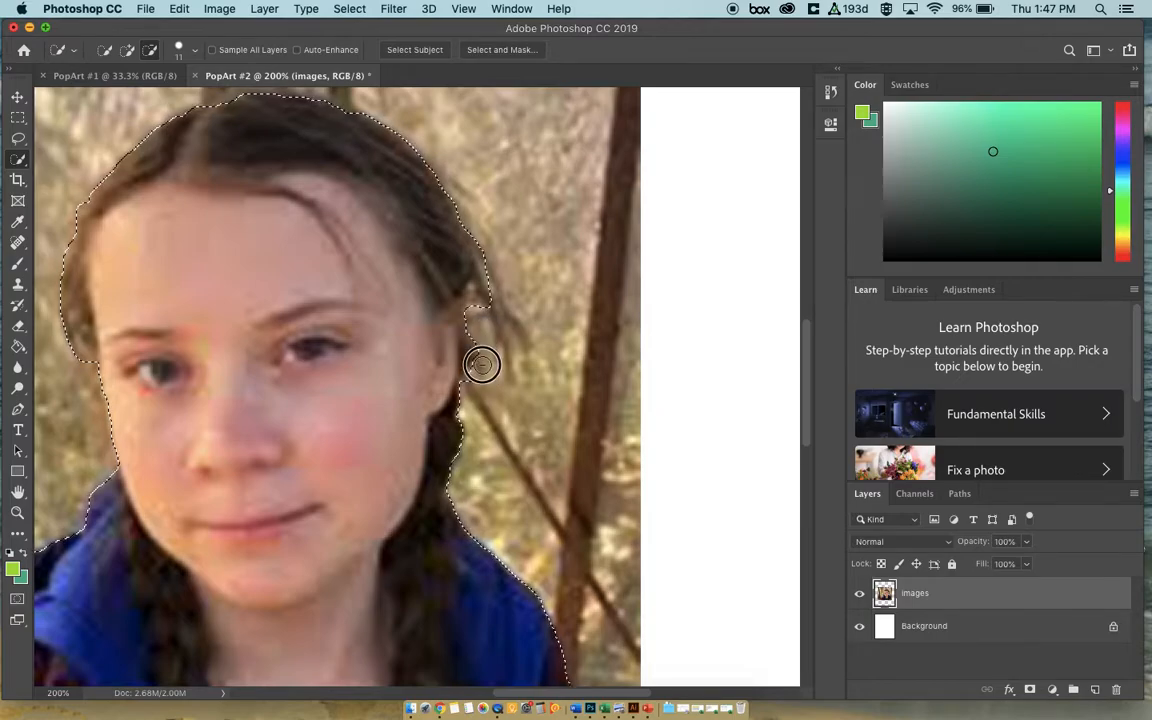
left_click(475, 377, "alt")
left_click(480, 309, "alt")
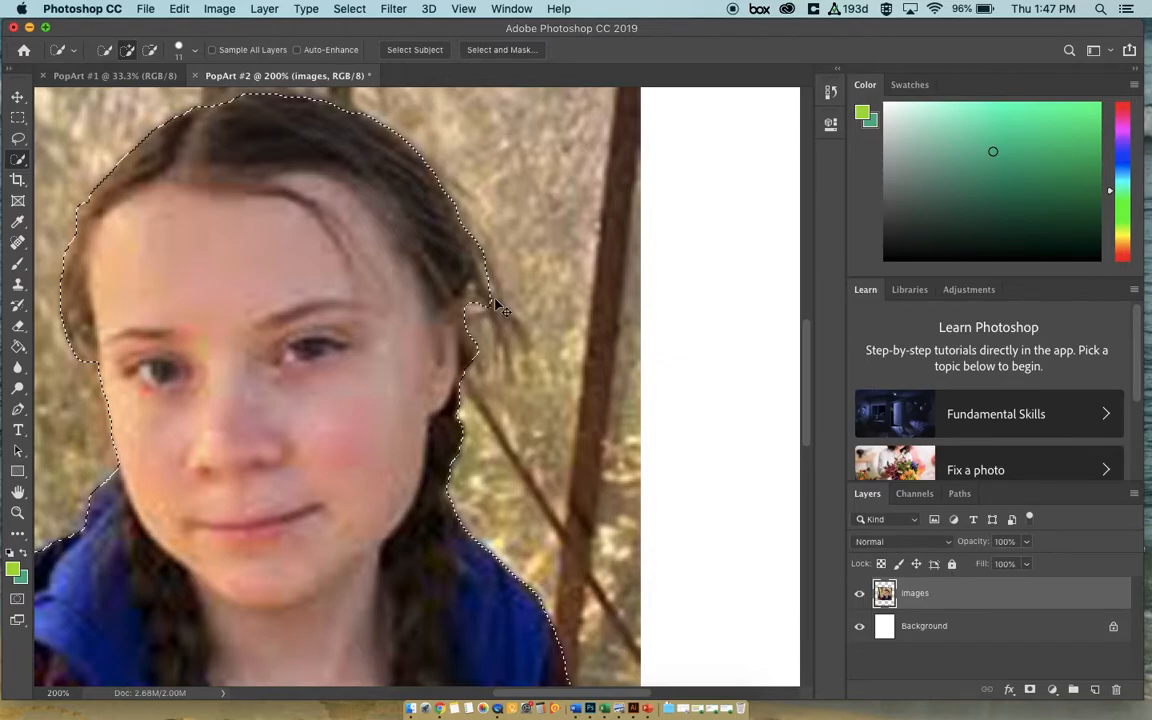
- Subtract the pale patch above the visible ear and the thin hair strands beside it from the Quick Selection
key("super+equal")
key("super+equal")
key("super+equal")
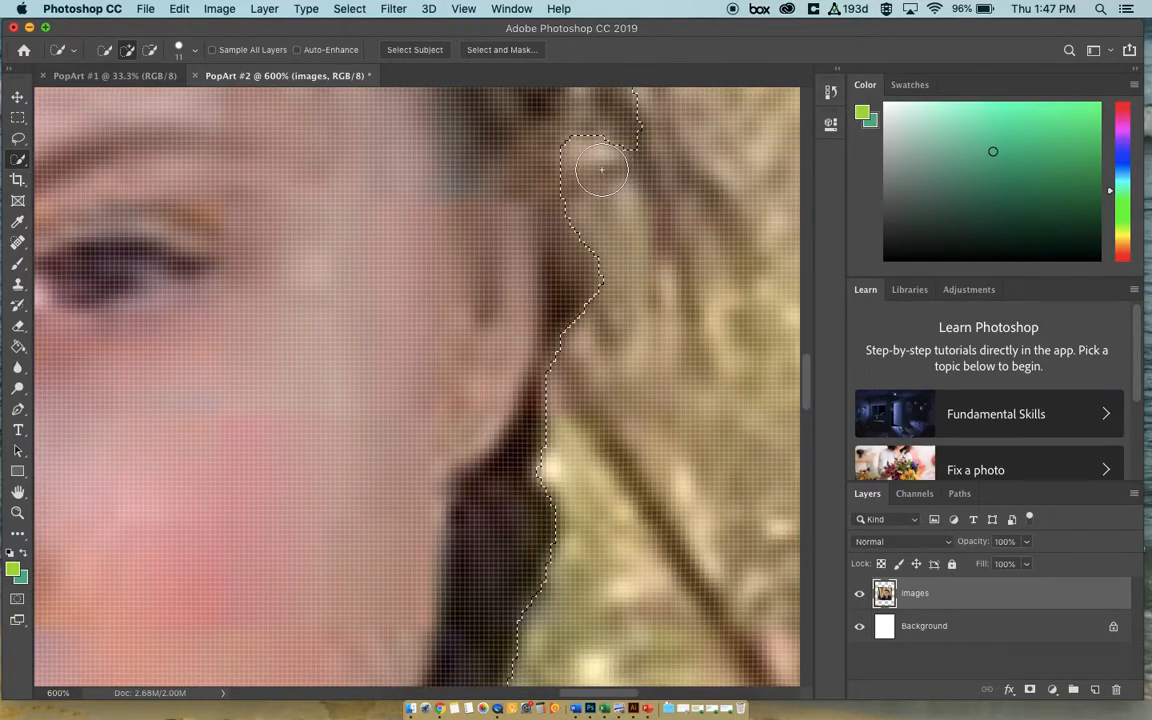
key("alt")
left_click_drag(585, 160, 601, 156)
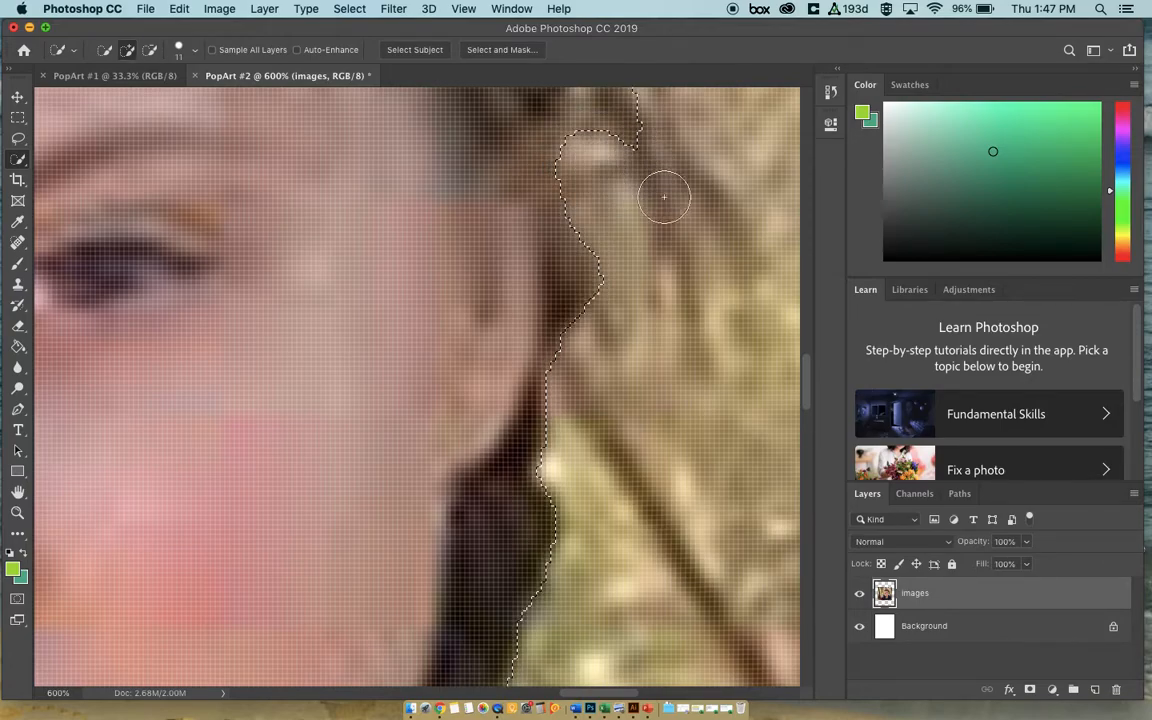
scroll(618, 194, "right", 3)
scroll(618, 194, "up", 2)
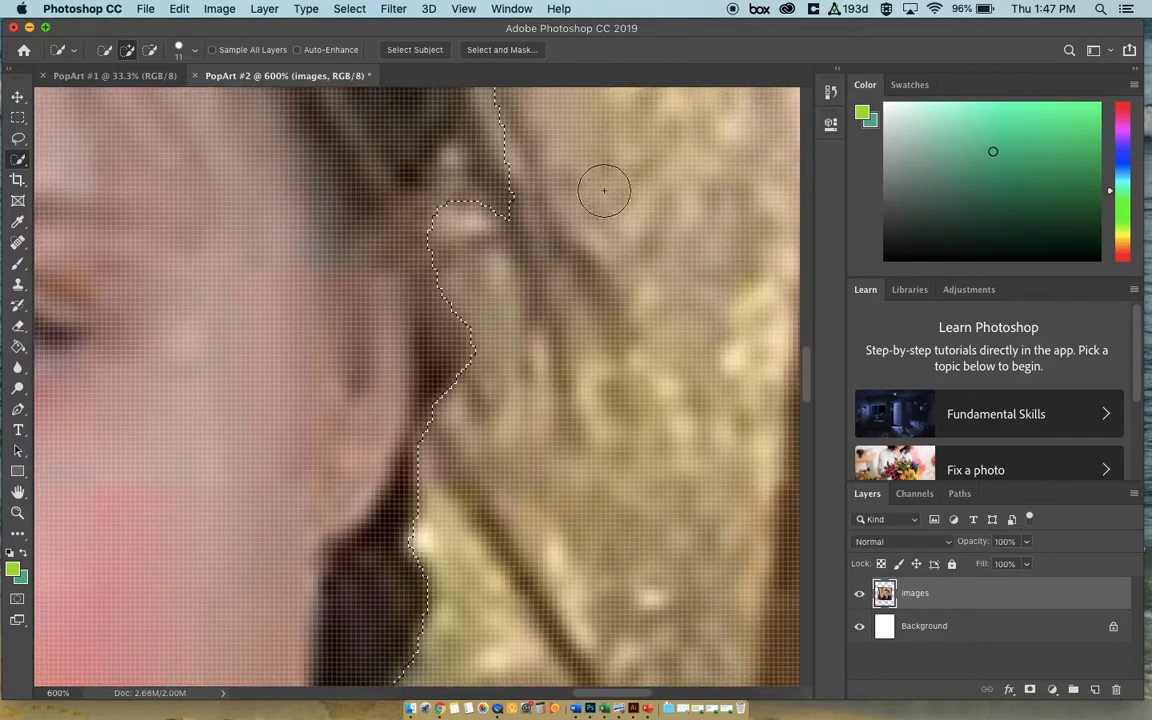
scroll(547, 162, "up", 2)
scroll(547, 162, "up", 2)
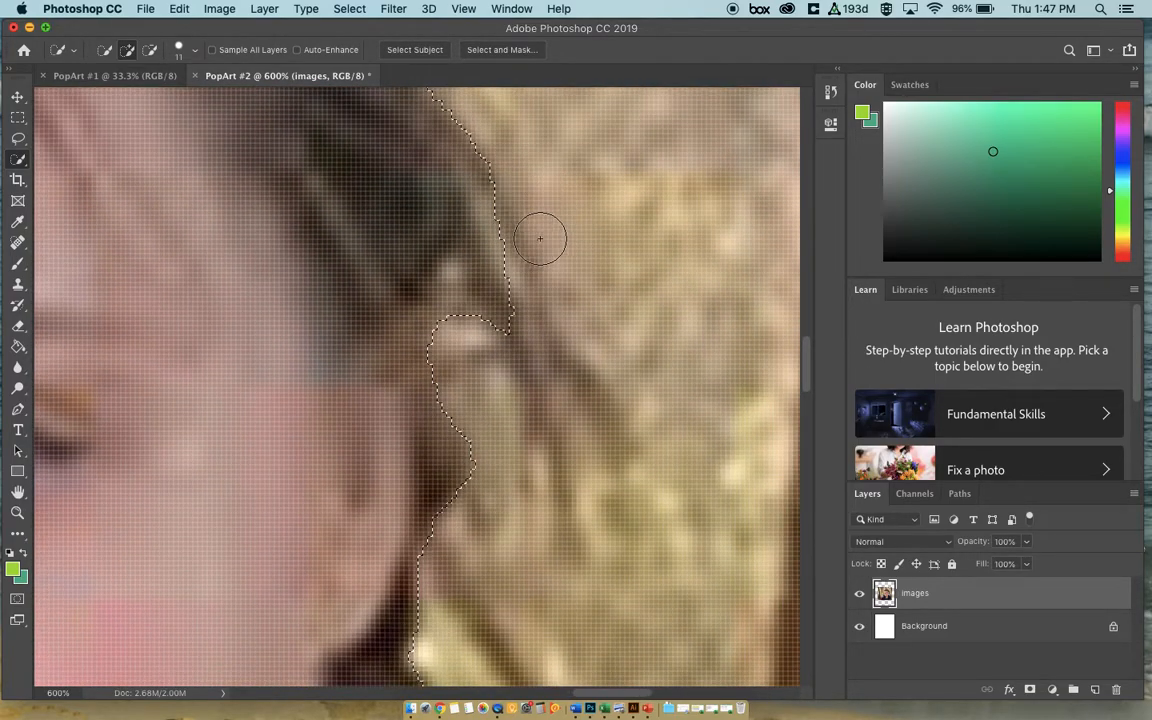
mouse_move(517, 315)
left_mouse_down()
mouse_move(478, 150)
mouse_move(512, 283)
mouse_move(491, 282)
mouse_move(473, 301)
mouse_move(474, 276)
left_mouse_up()
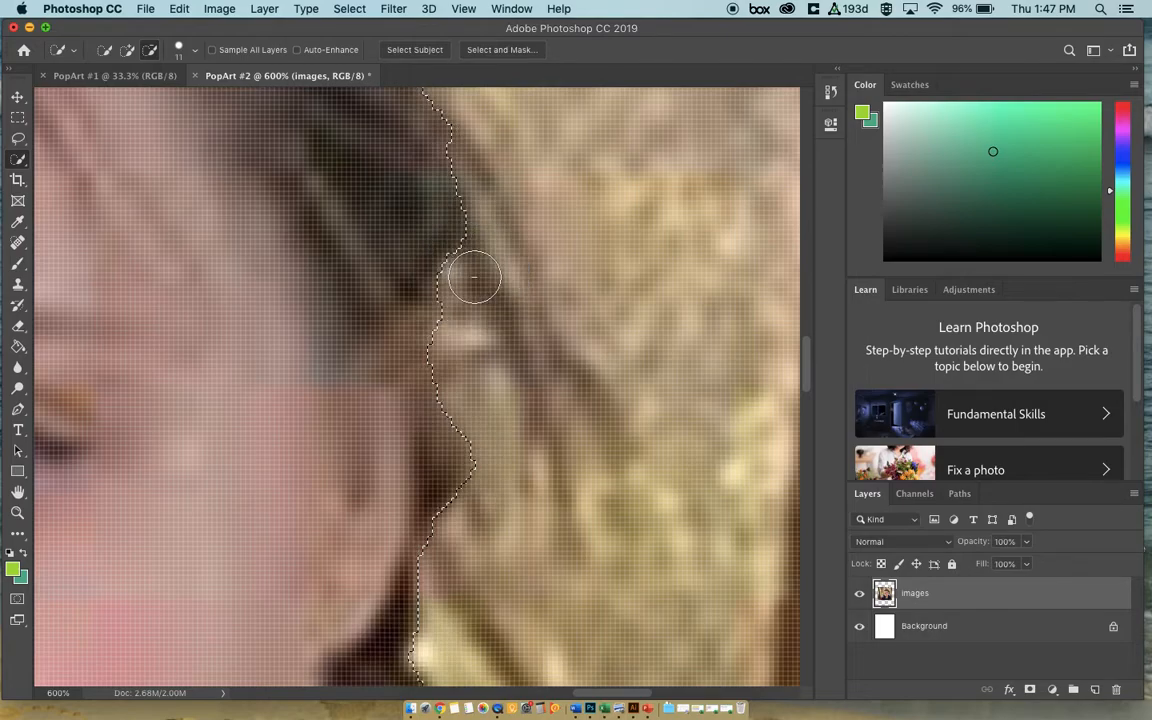
- Invert the selection and cut the photo background away from around the girl on the images layer
key("super+minus")
key("super+minus")
key("super+minus")
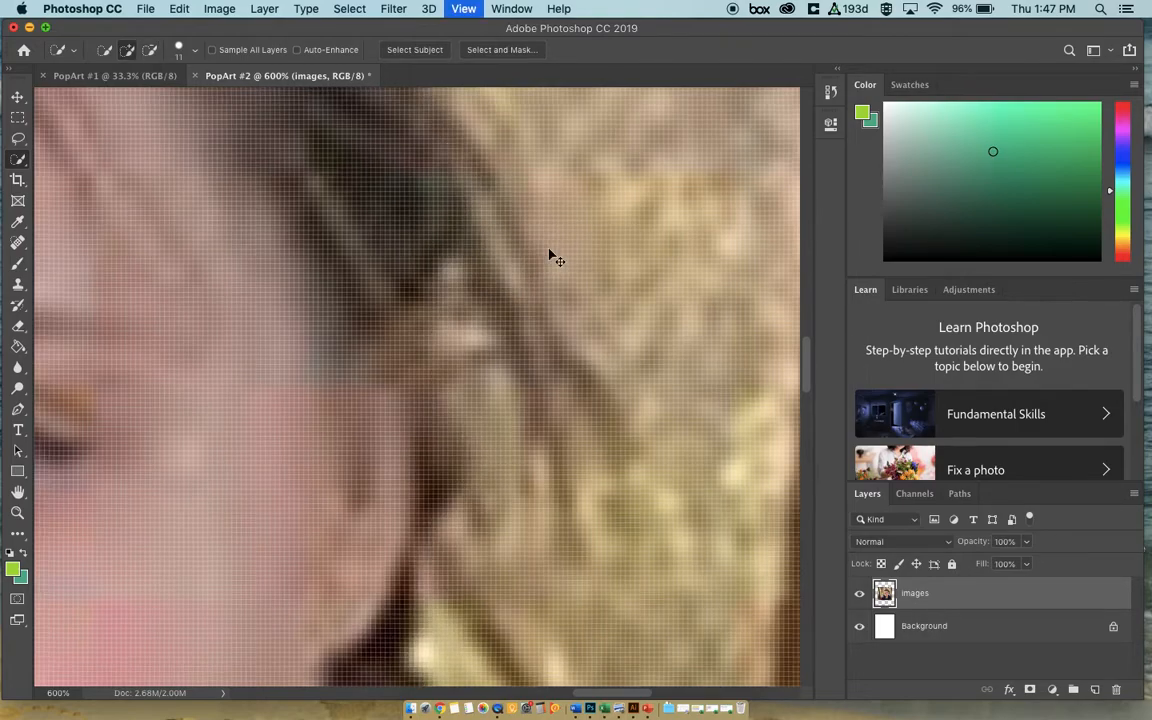
key("super+minus")
key("super+minus")
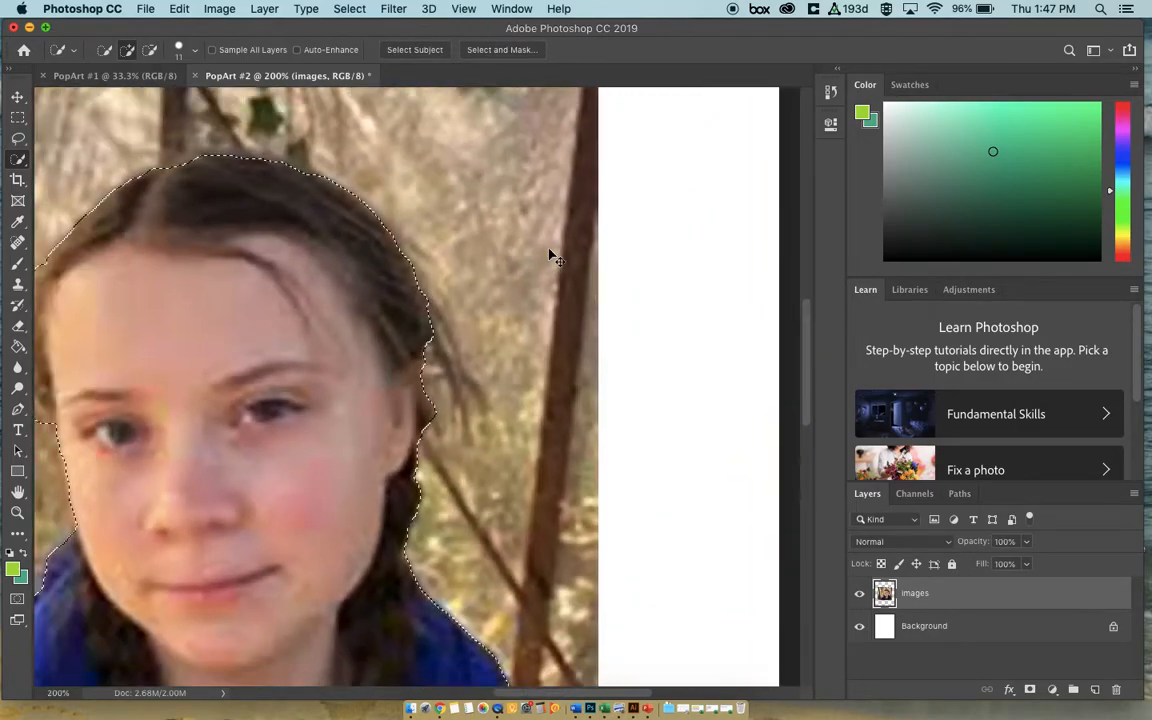
key("super+minus")
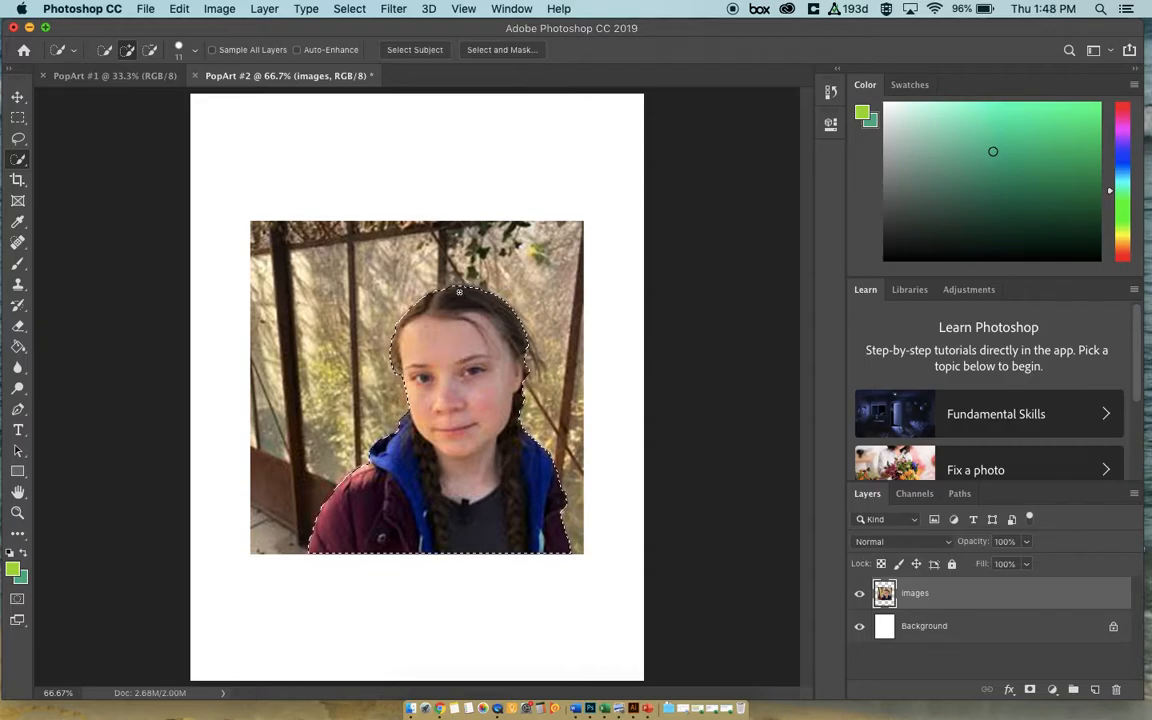
left_click(344, 9)
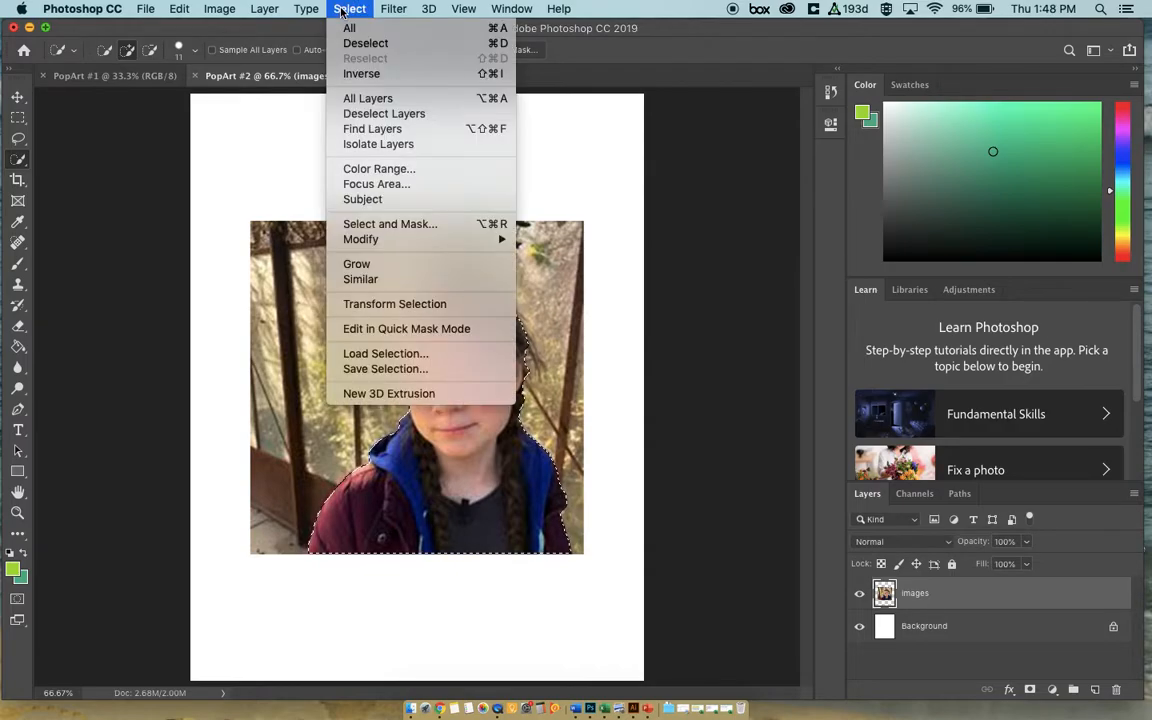
left_click(352, 73)
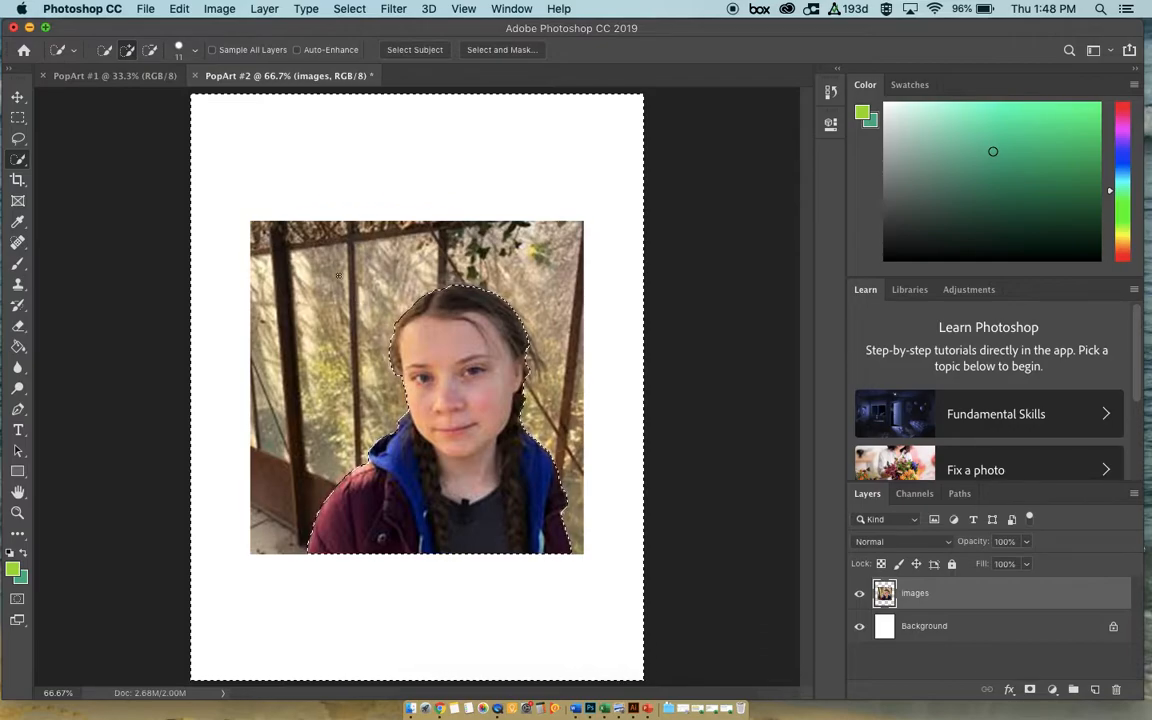
left_click(179, 9)
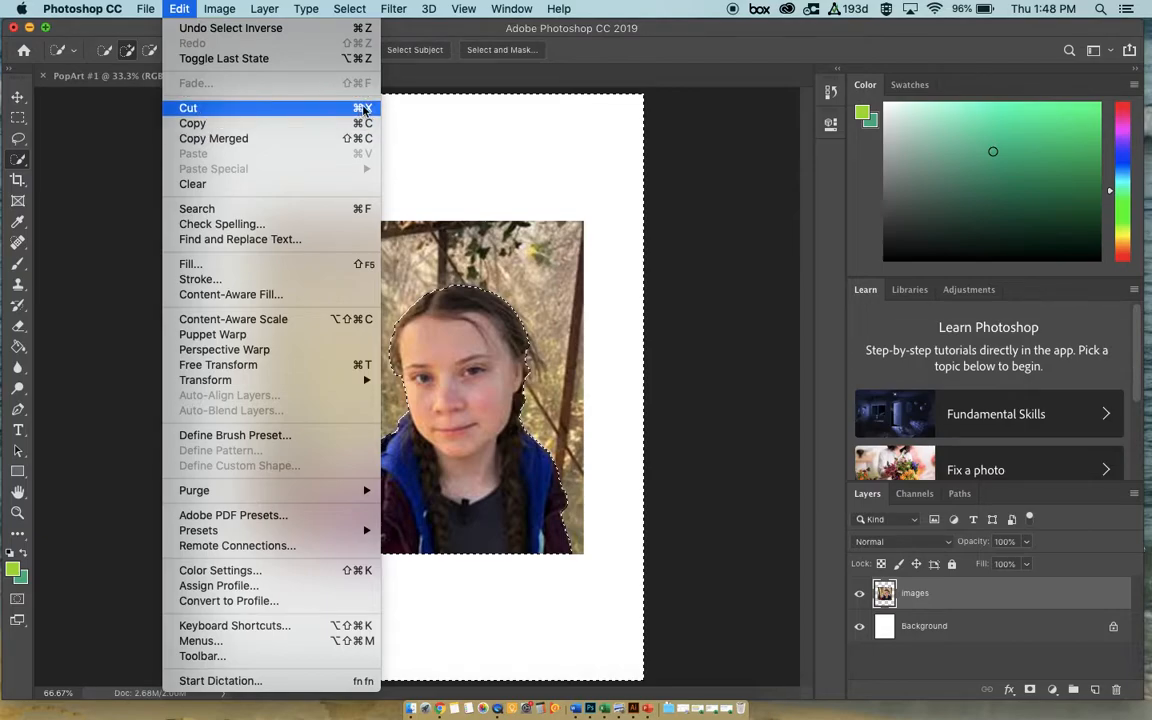
left_click(427, 127)
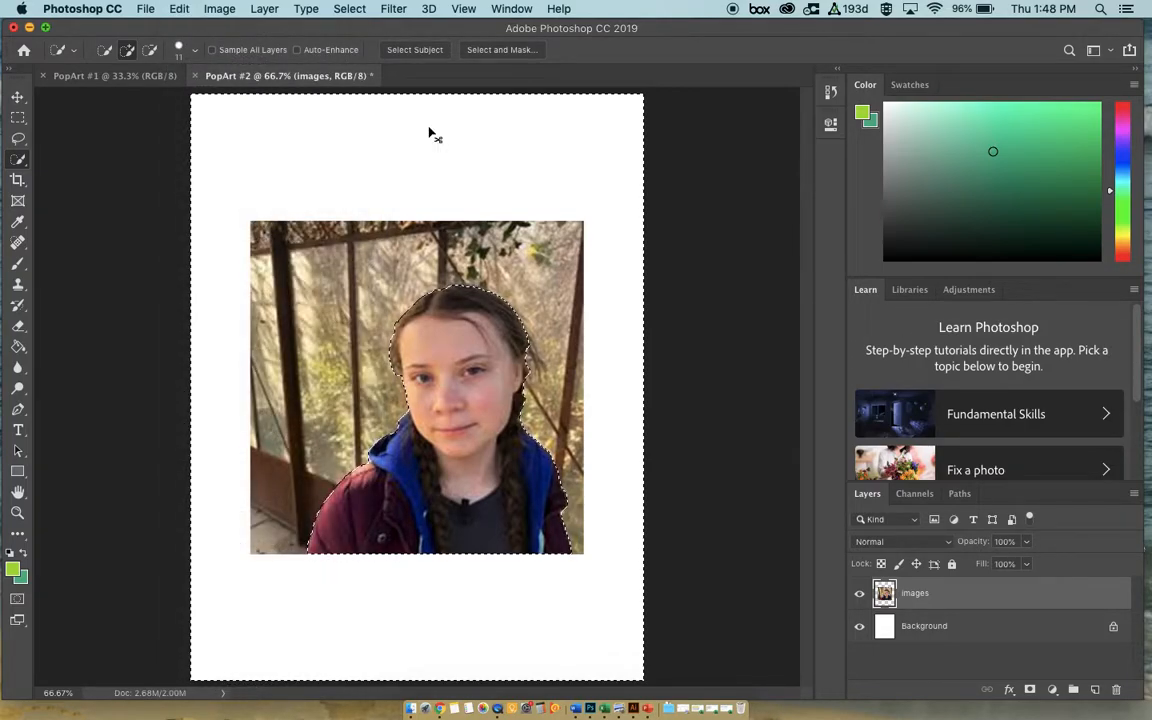
key("super+x")
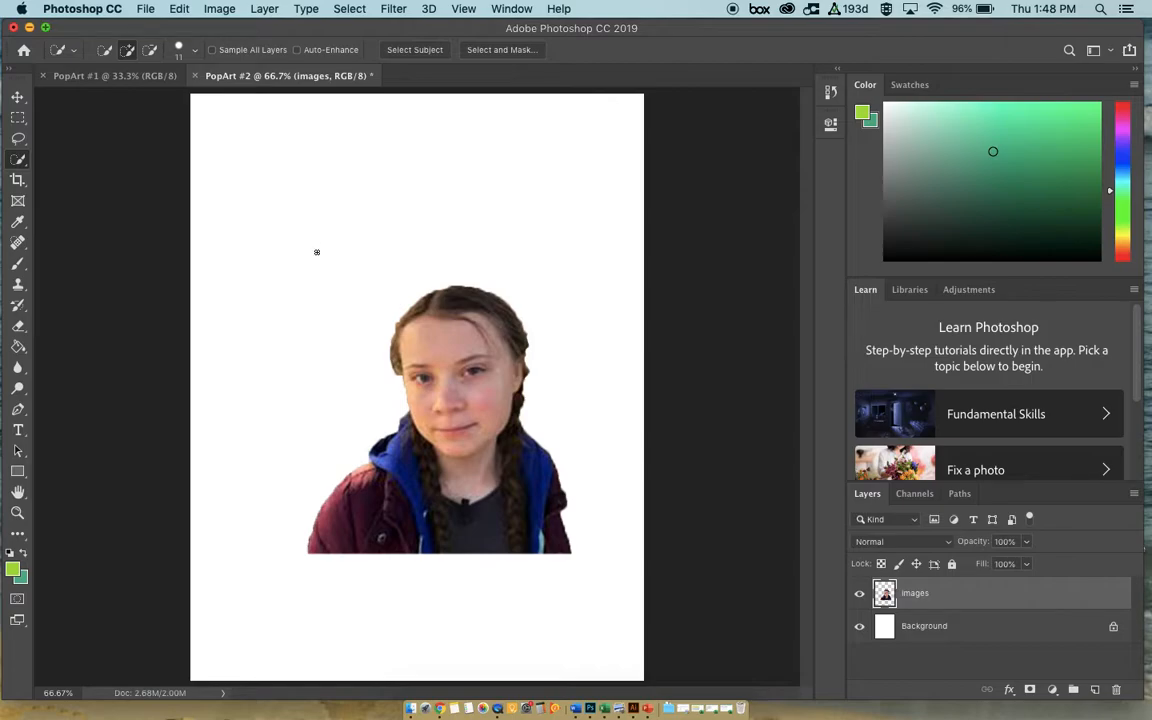
- With the Move tool, scale the girl cutout proportionally to about 119% and anchor it near the canvas's upper-left corner
left_click(17, 99)
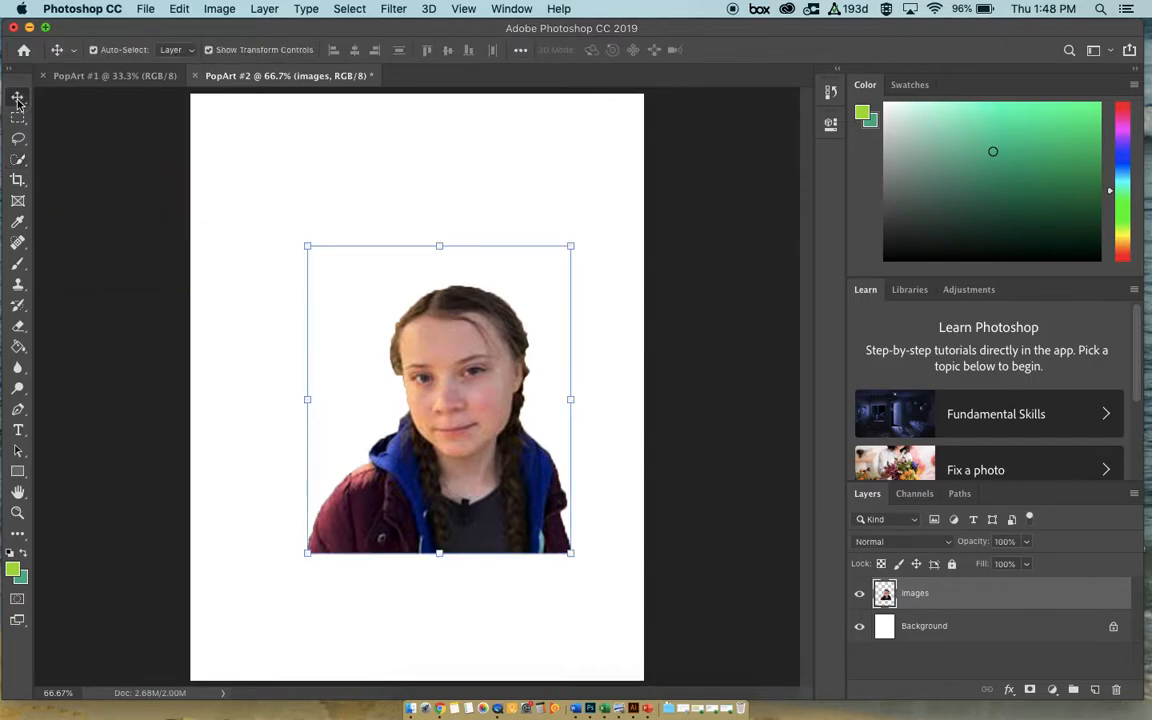
left_click(17, 99)
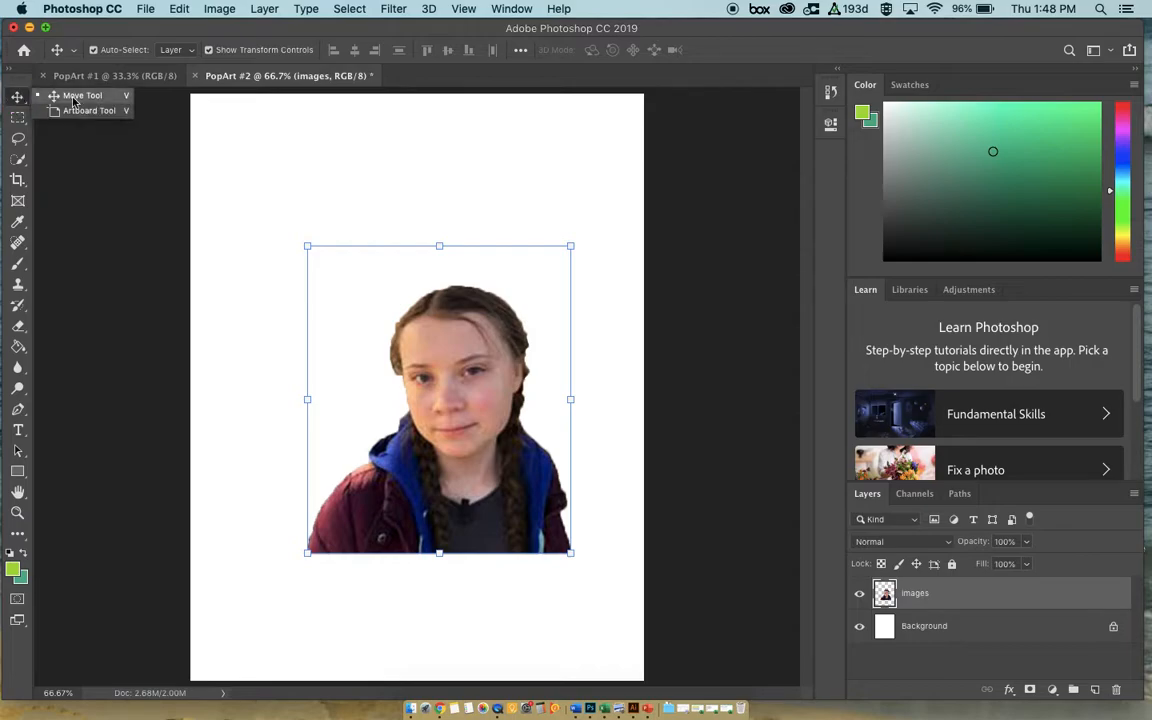
left_click(126, 101)
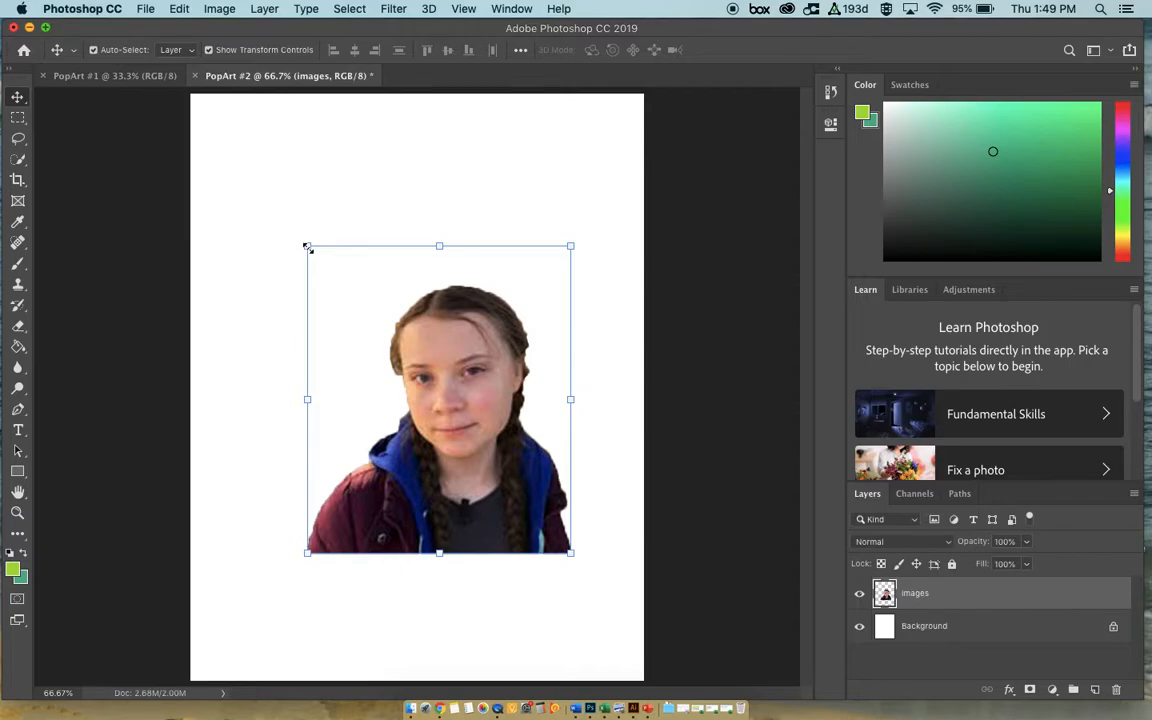
left_click_drag(307, 247, 188, 122)
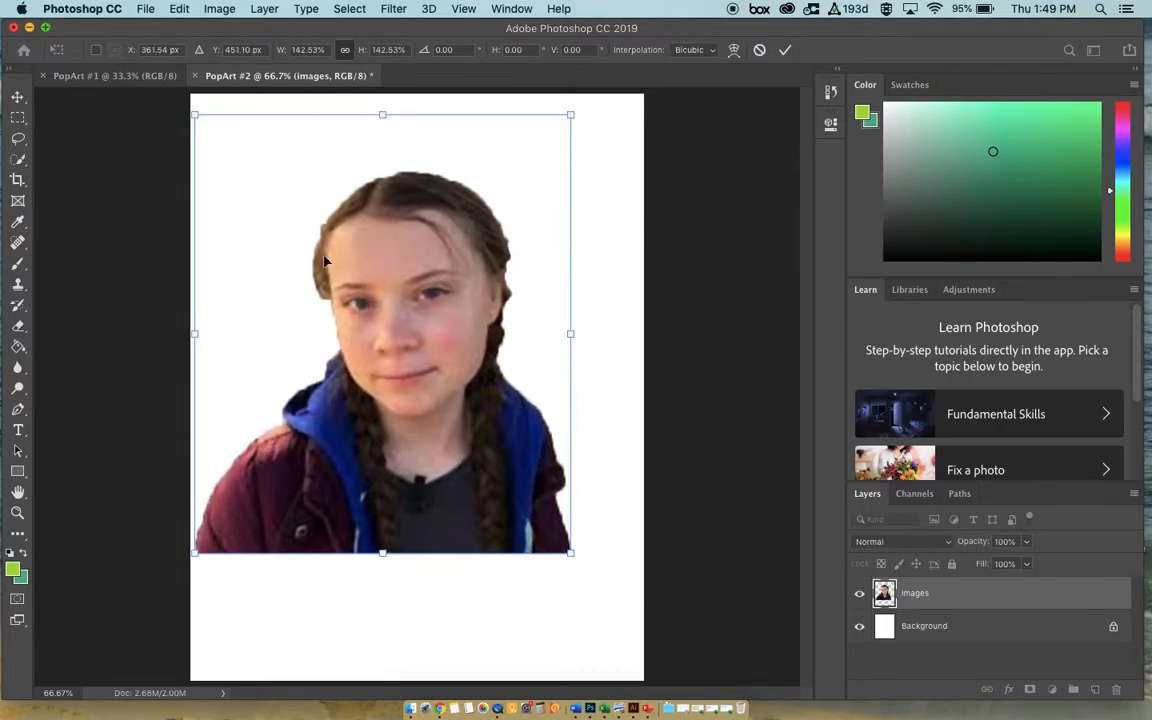
left_click_drag(570, 552, 476, 512)
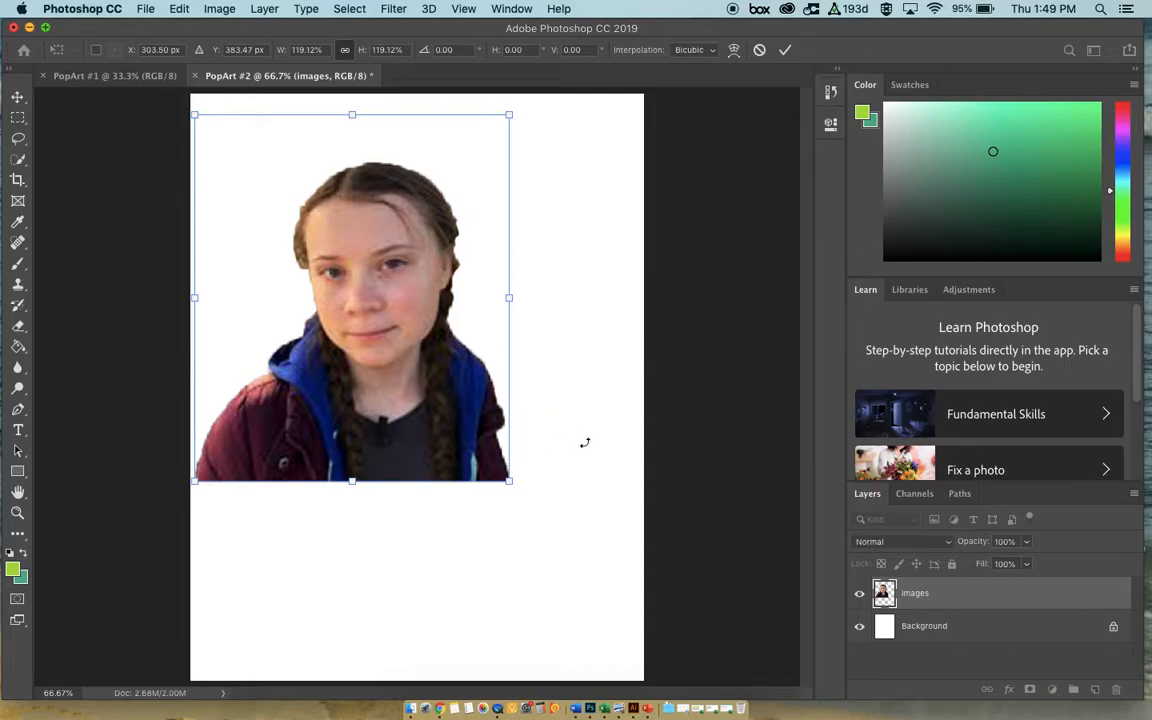
- Try to stretch the cutout disproportionately to about 146% width and 169% height, and undo that stretch
left_click_drag(511, 479, 580, 634)
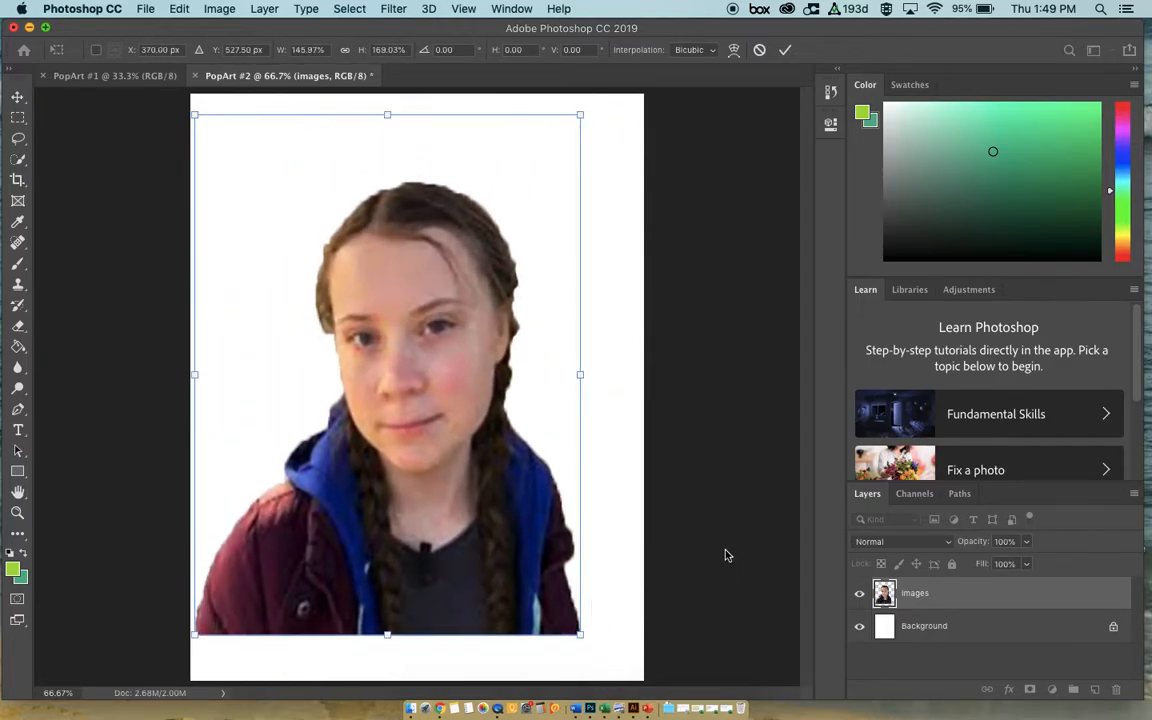
key("super+z")
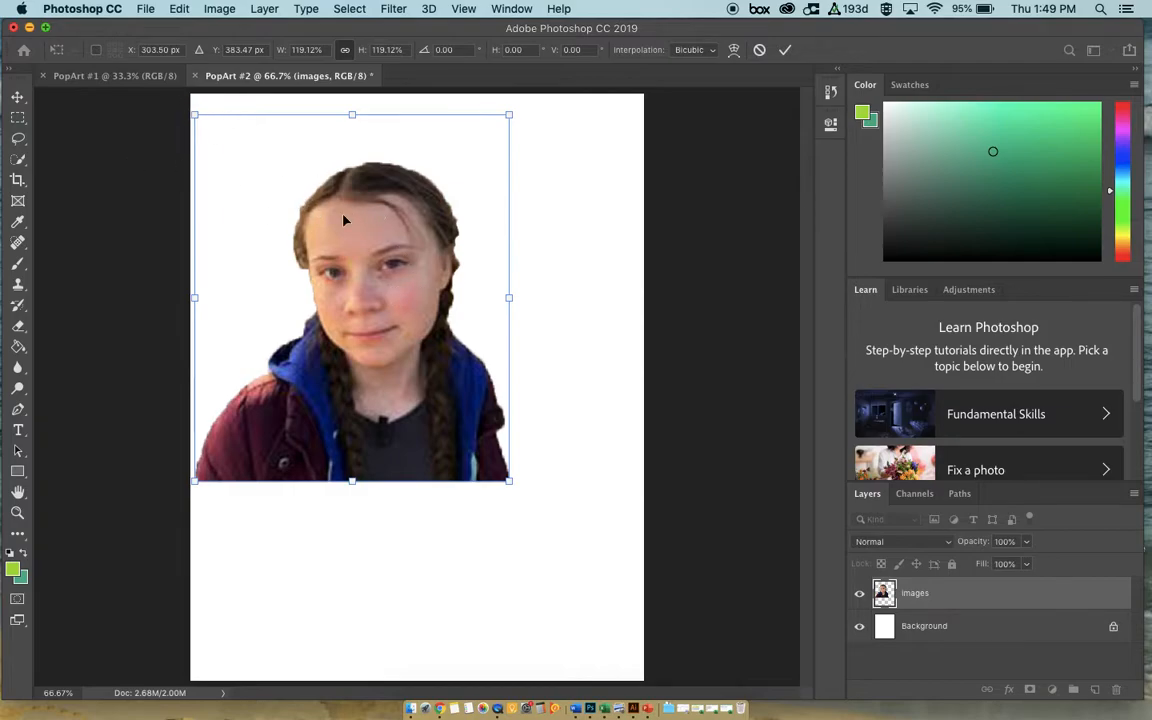
- Scale the cutout proportionally to about 192% and position it so the jacket fills the canvas width down to the bottom edge
left_click(505, 480)
left_click_drag(505, 480, 665, 662)
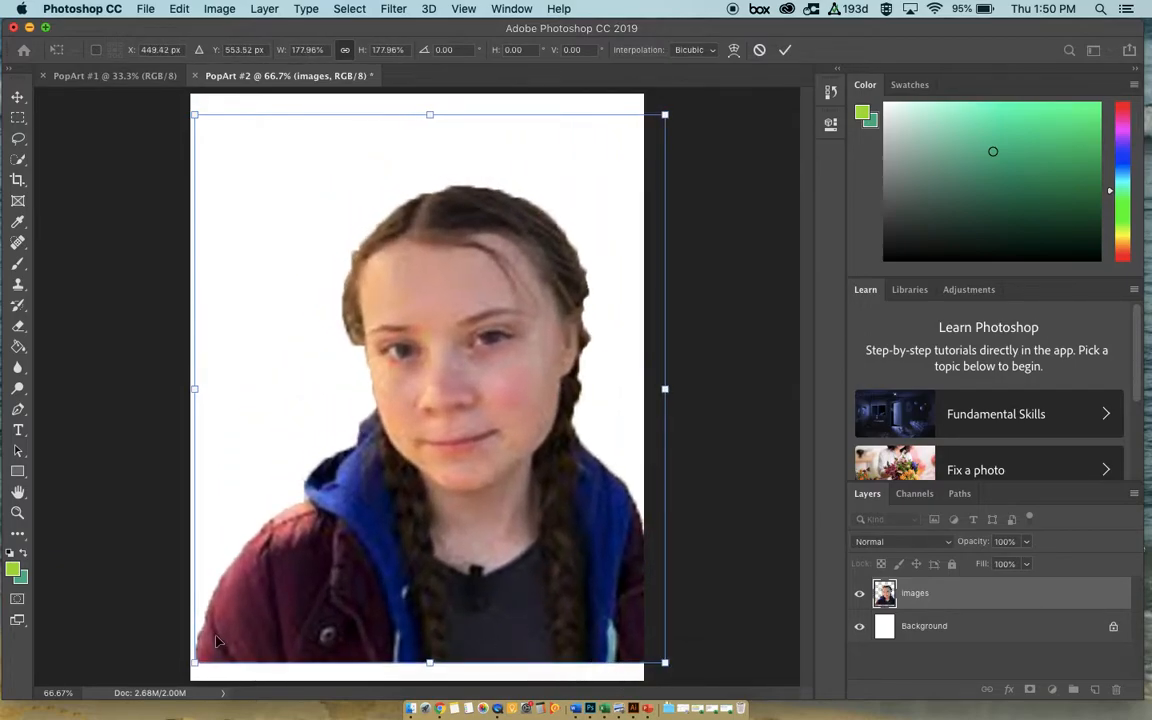
left_click_drag(194, 662, 157, 681)
left_click_drag(665, 115, 682, 94)
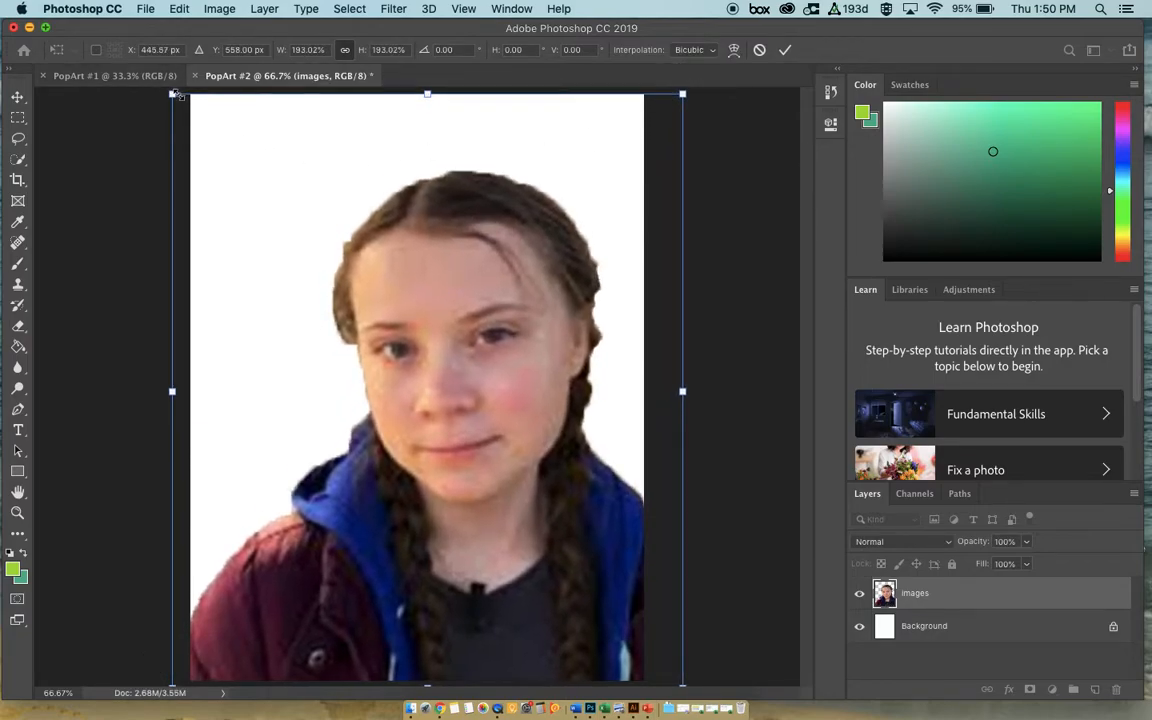
left_click_drag(170, 93, 134, 75)
left_click_drag(442, 290, 416, 286)
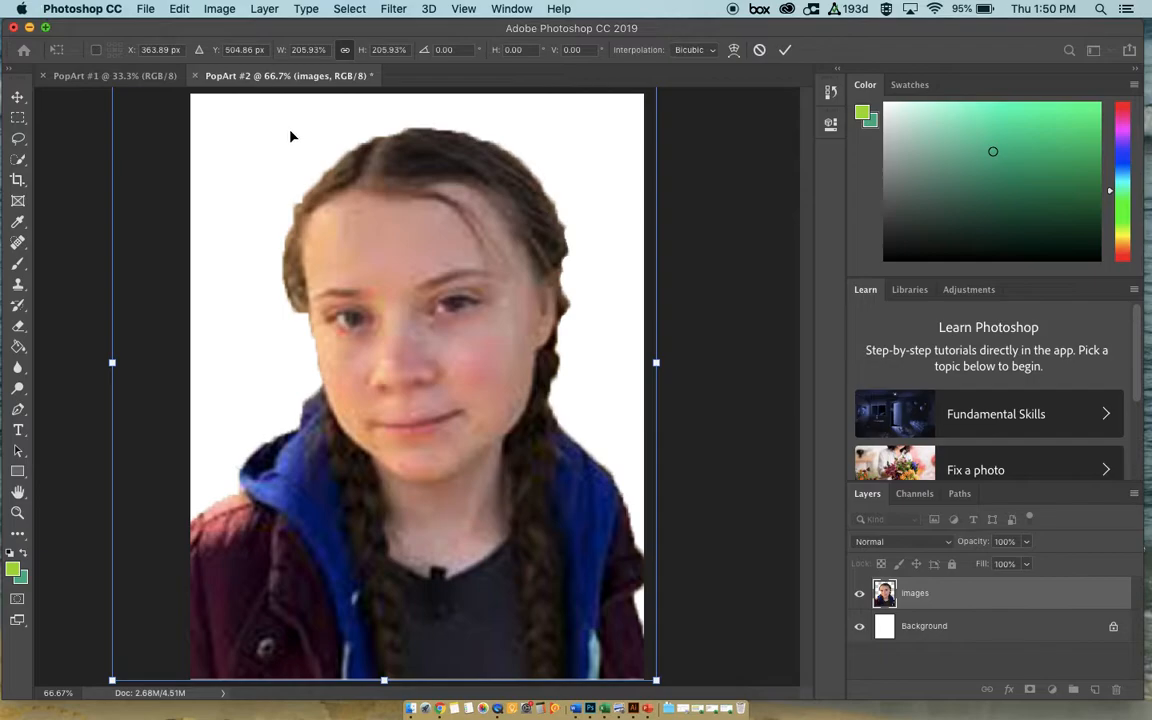
key("super+minus")
key("super+minus")
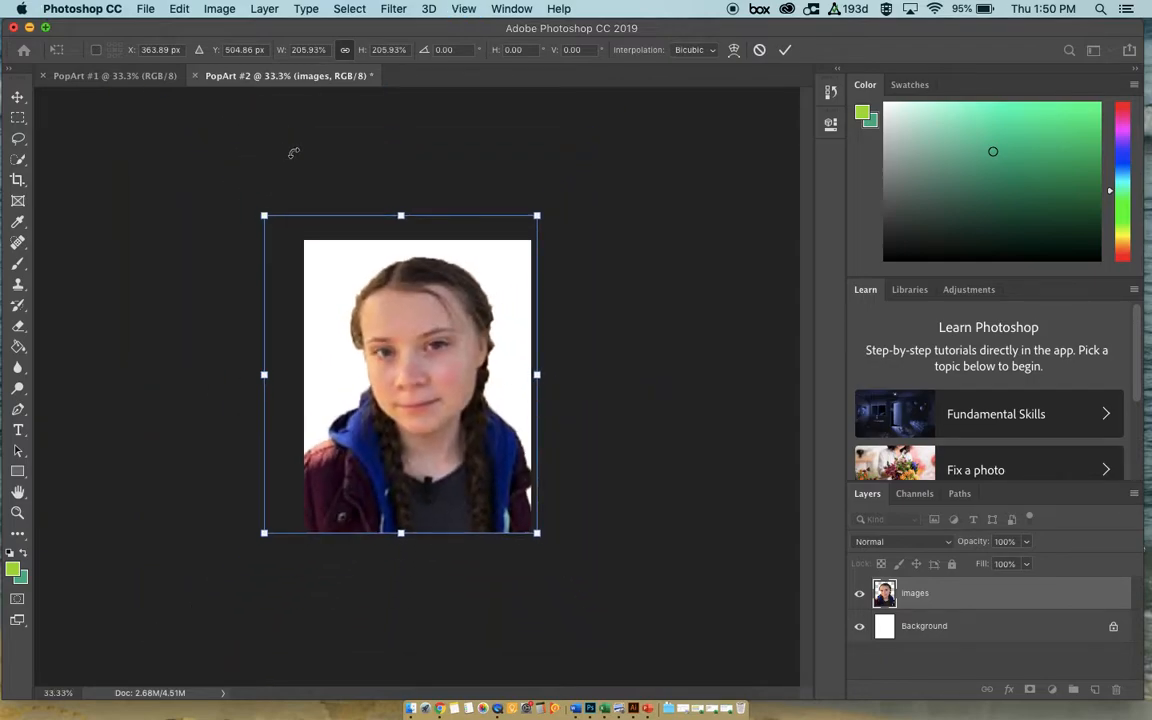
left_click_drag(264, 215, 282, 237)
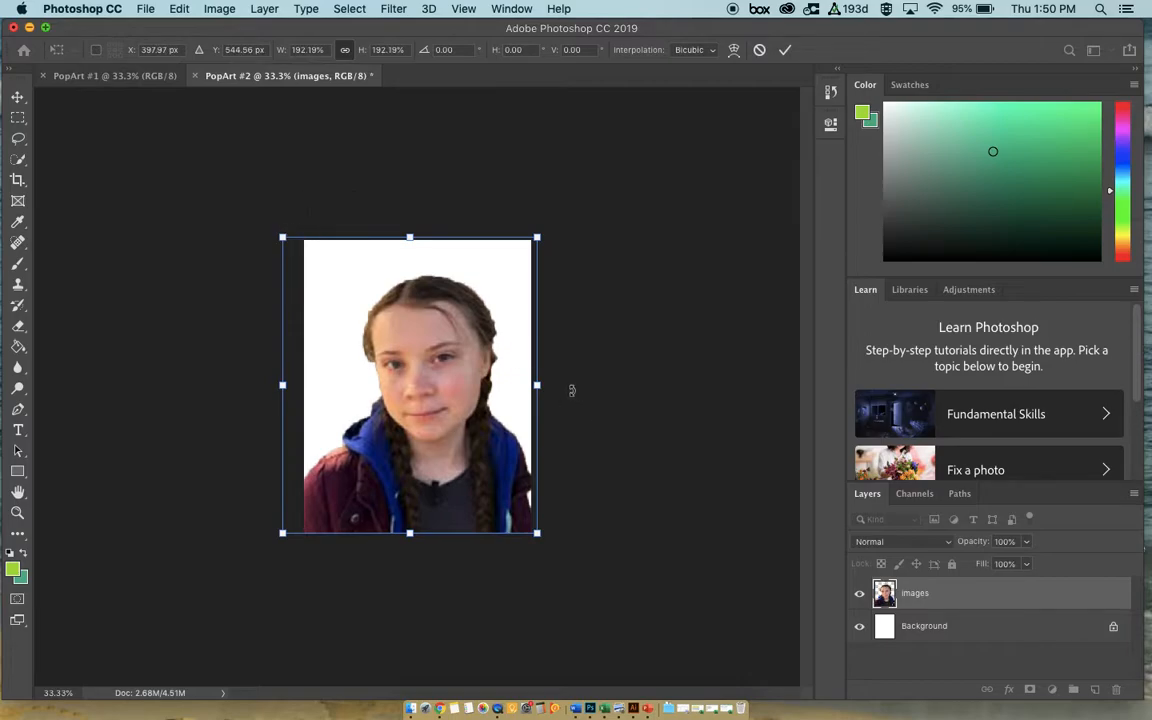
- Check the Andy Warhol pop art search results in Chrome, return to Photoshop and commit the cutout's transform
key("ctrl+Right")
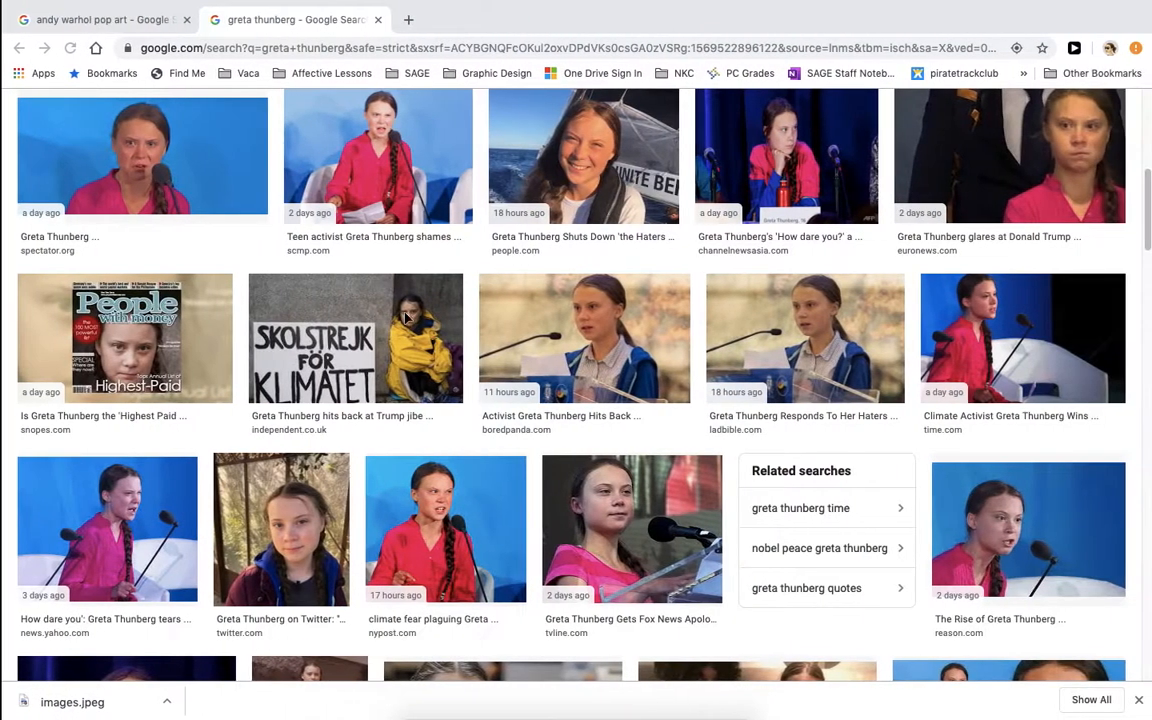
left_click(108, 20)
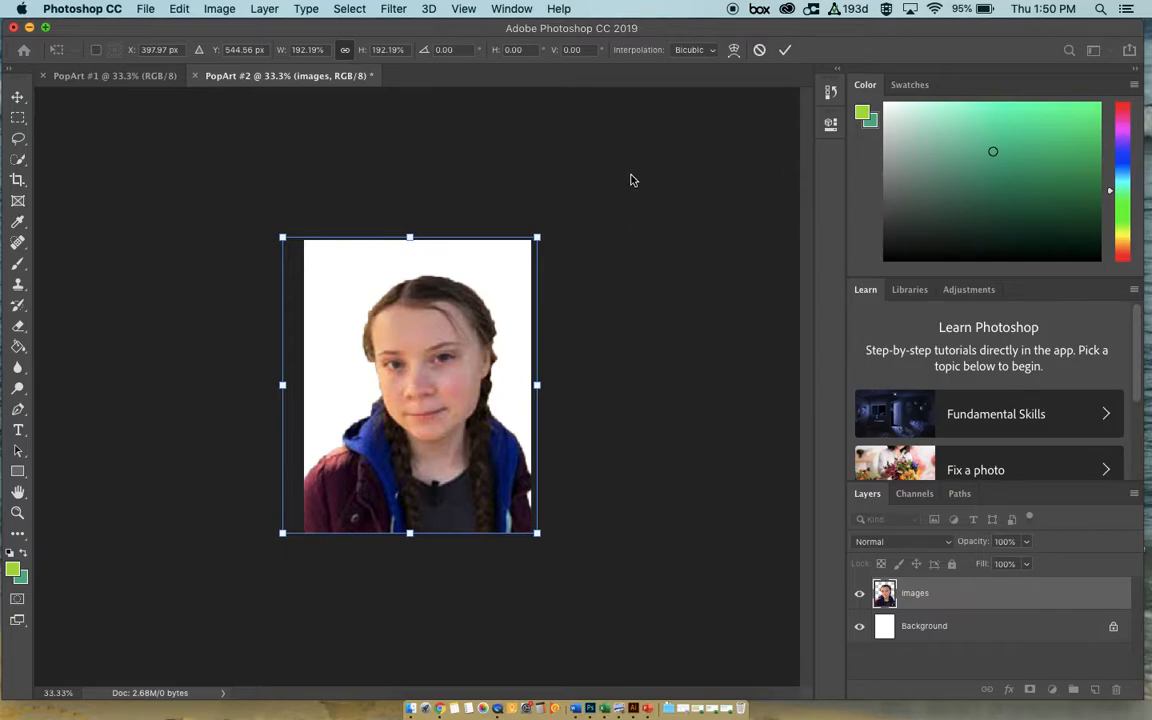
left_click(785, 52)
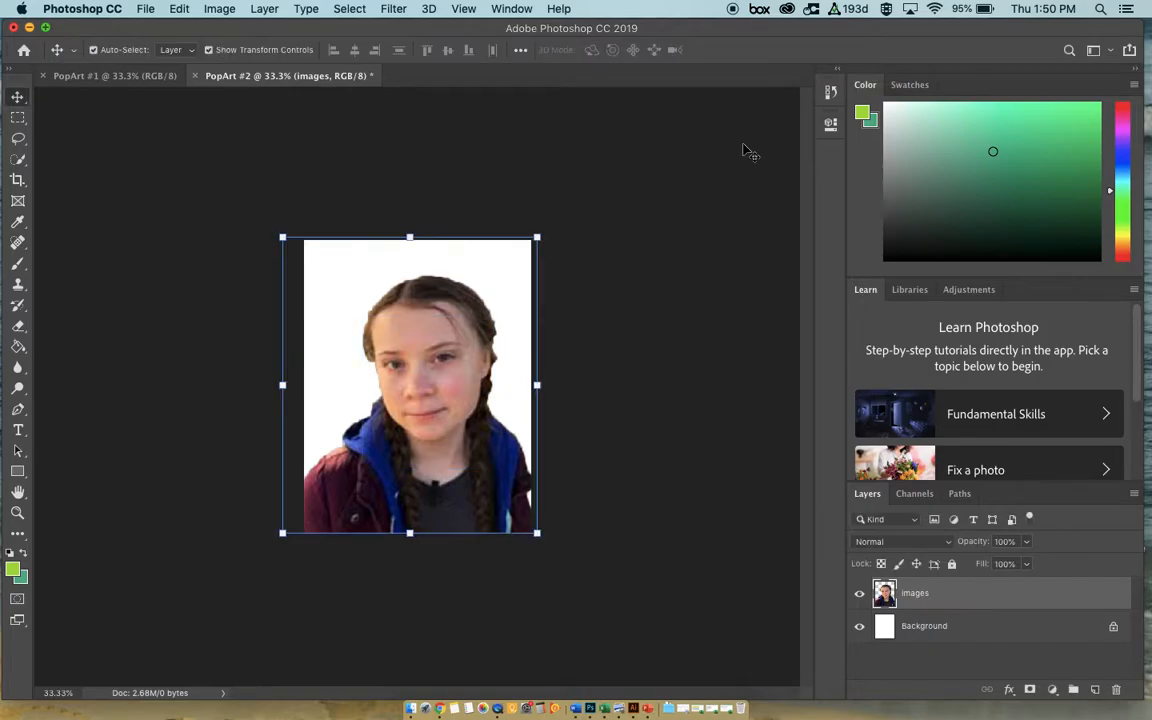
left_click(632, 271)
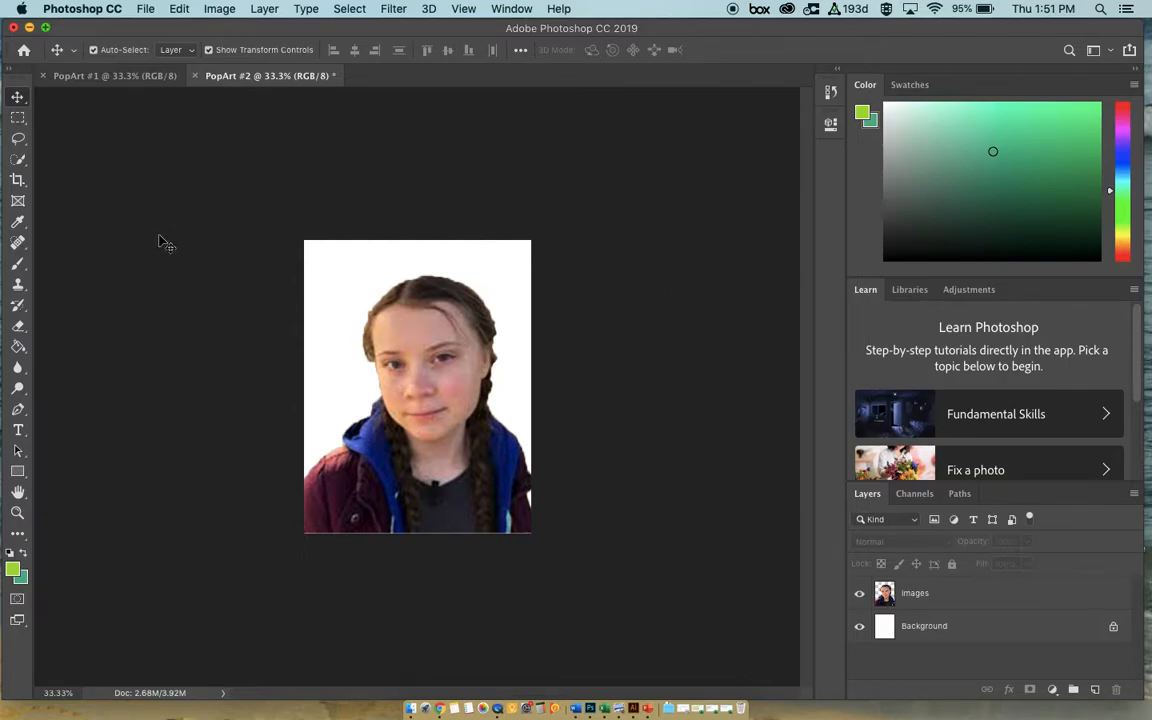
left_click(17, 159)
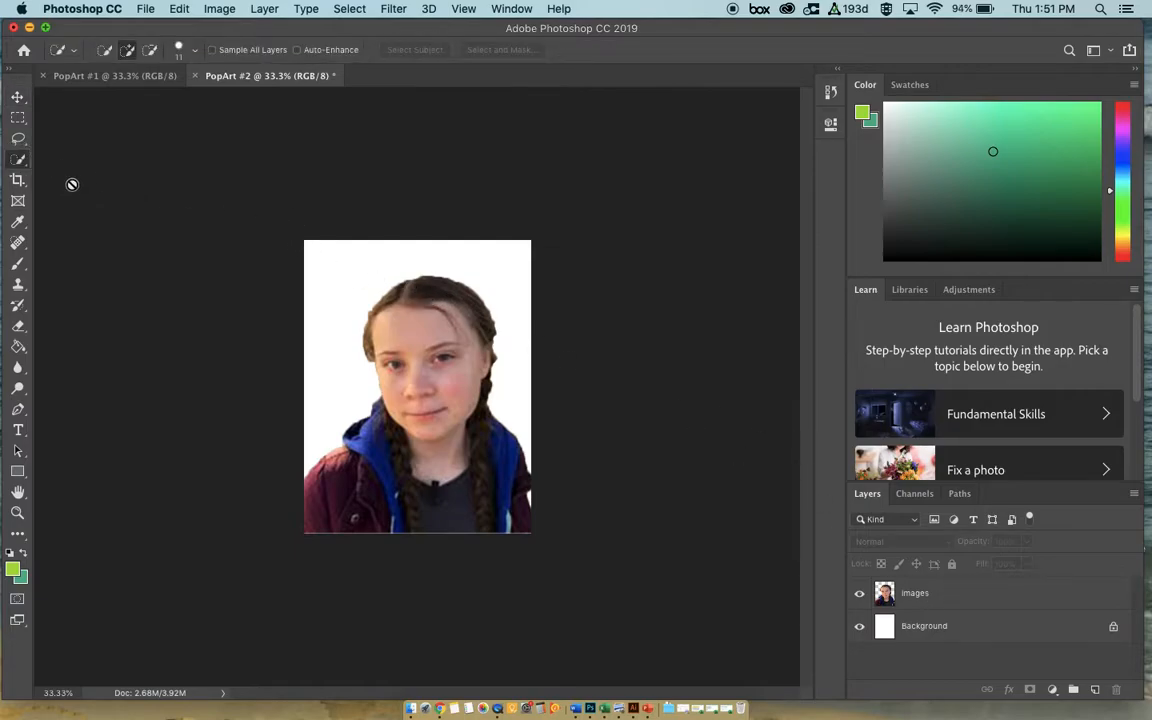
left_click(17, 97)
left_click(17, 159)
left_click(432, 337)
left_click(697, 255)
left_click(920, 595)
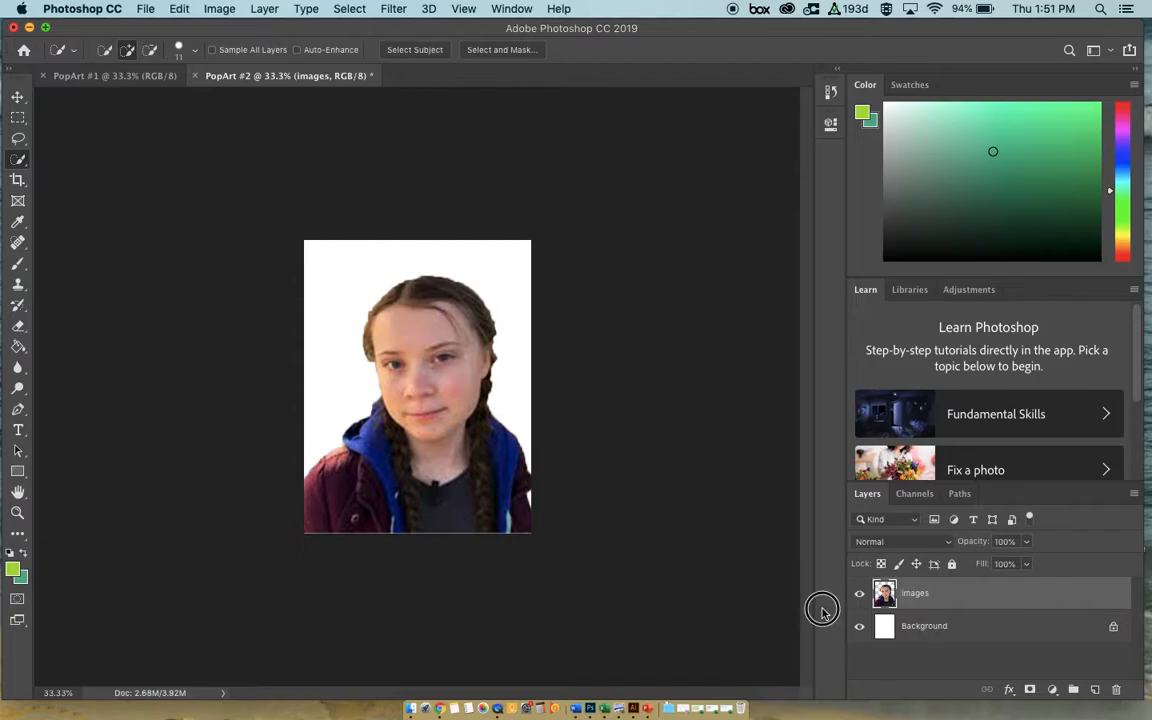
left_click(17, 97)
left_click(560, 290)
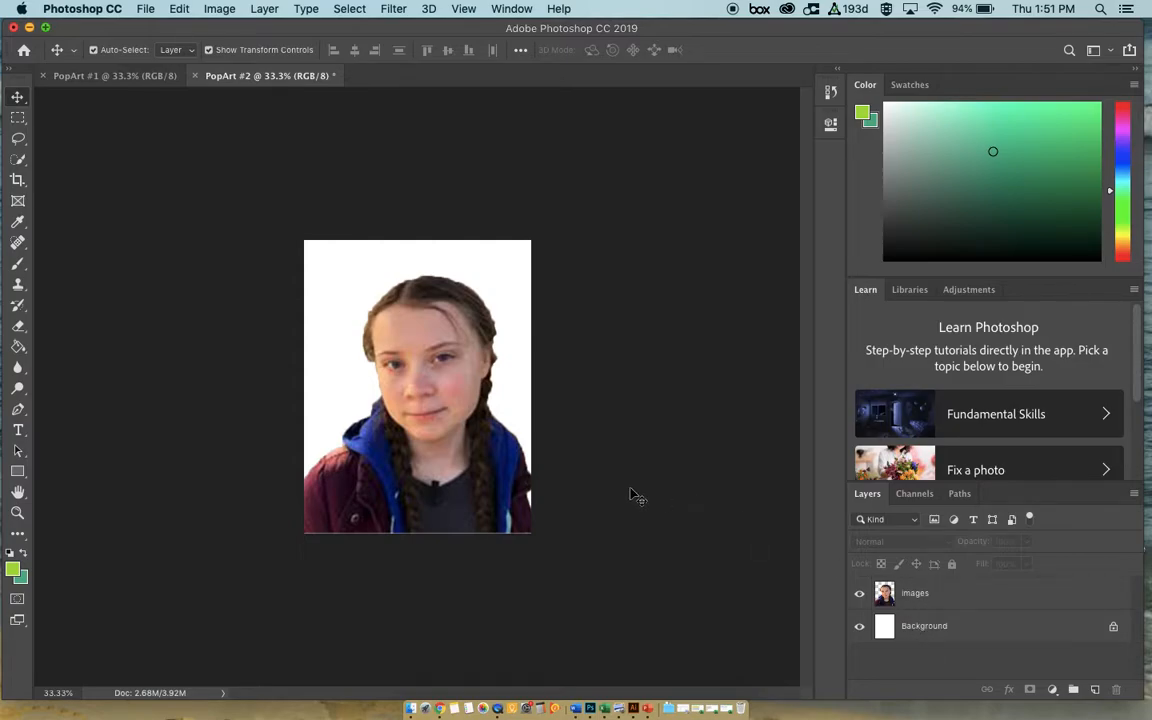
- Select the dark hair from the parting down to the visible ear on the images layer with the Quick Selection tool
left_click(22, 159)
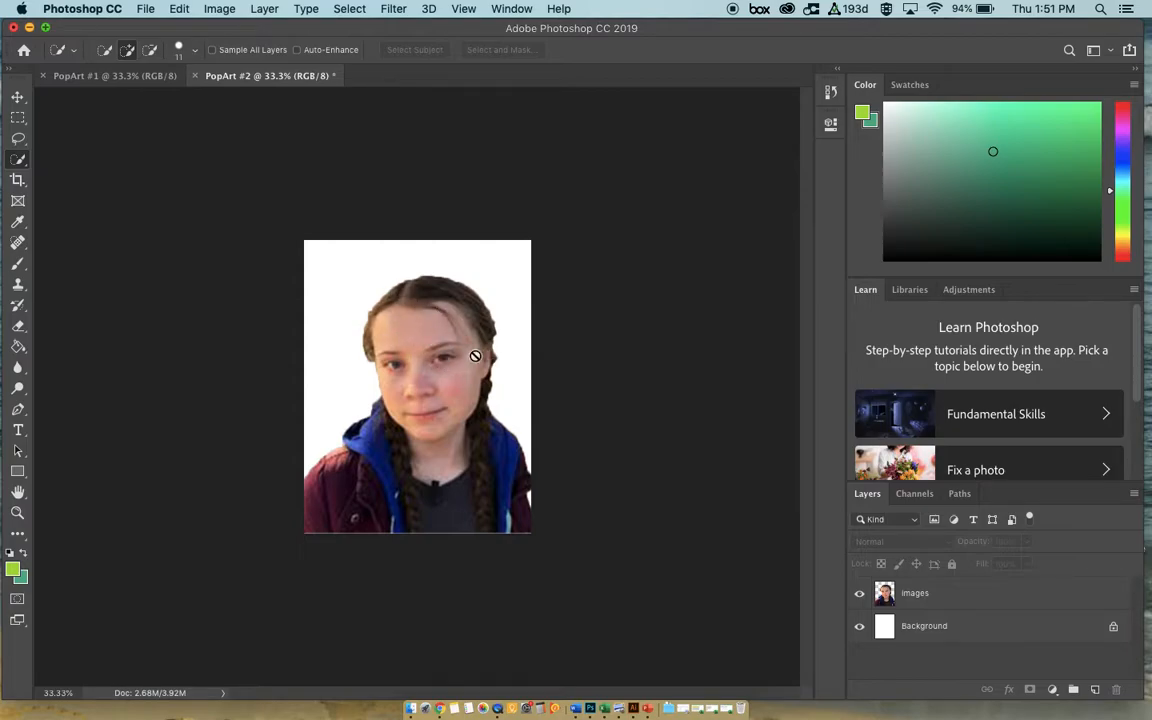
left_click(917, 597)
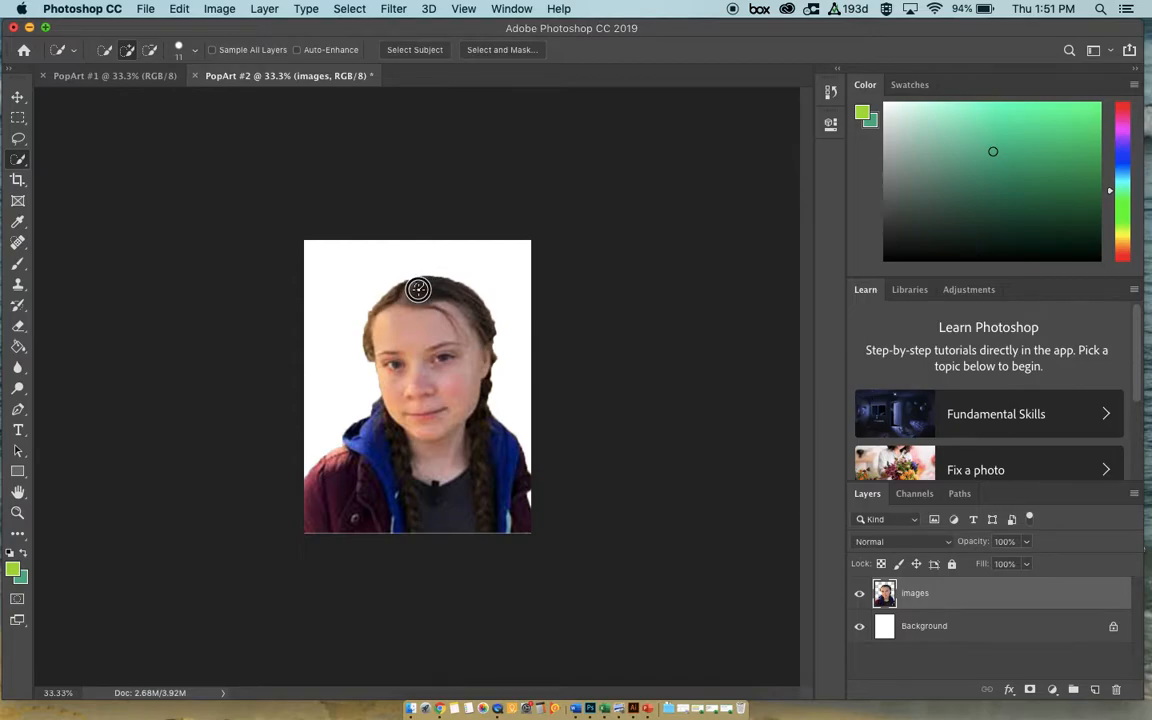
mouse_move(450, 295)
left_mouse_down()
mouse_move(478, 311)
mouse_move(483, 350)
left_mouse_up()
left_click(17, 96)
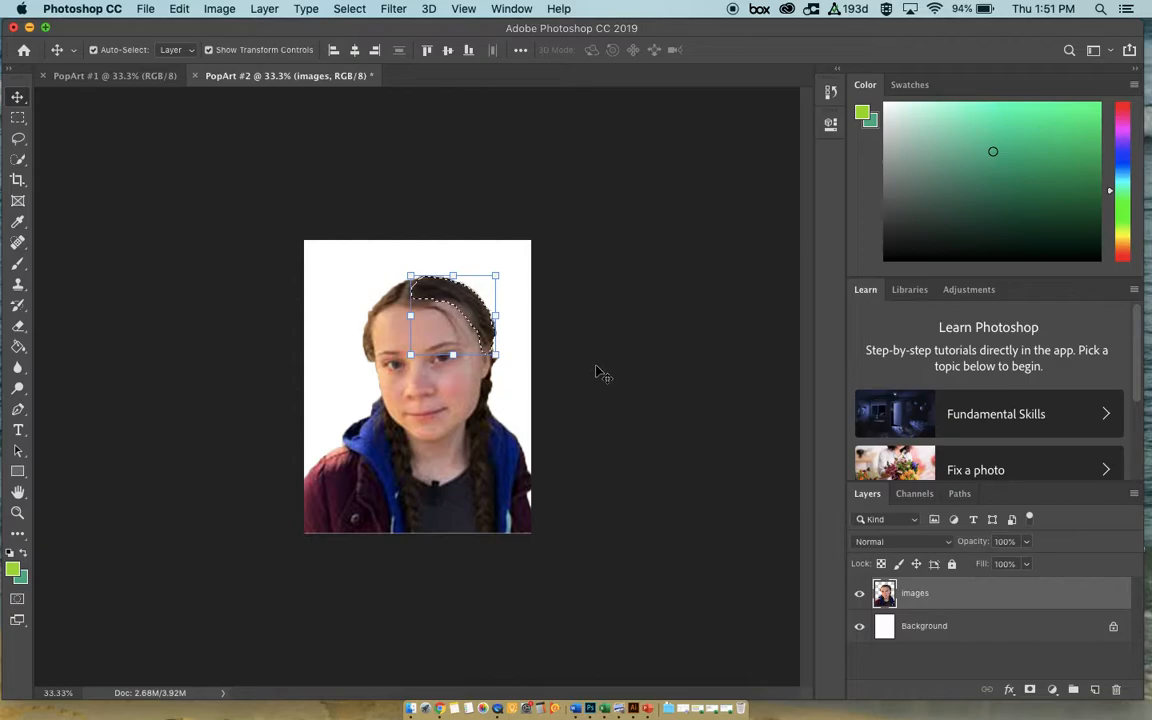
- Deselect the hair selection and make the images layer active again
key("super+d")
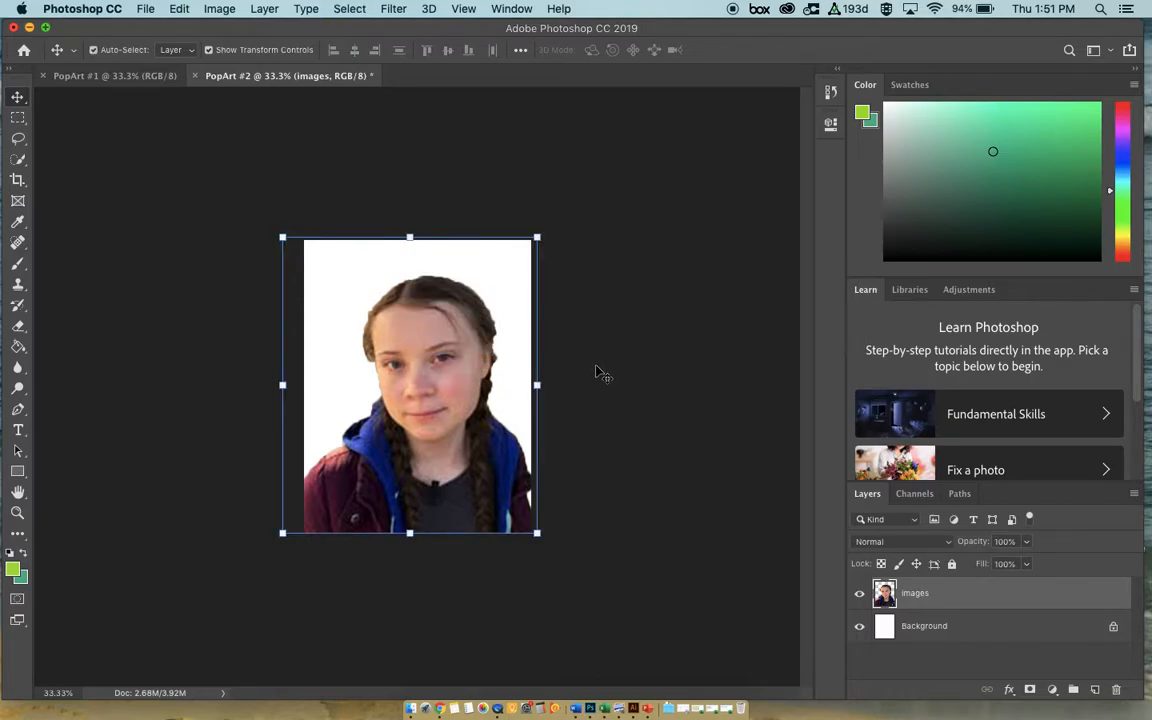
left_click(592, 374)
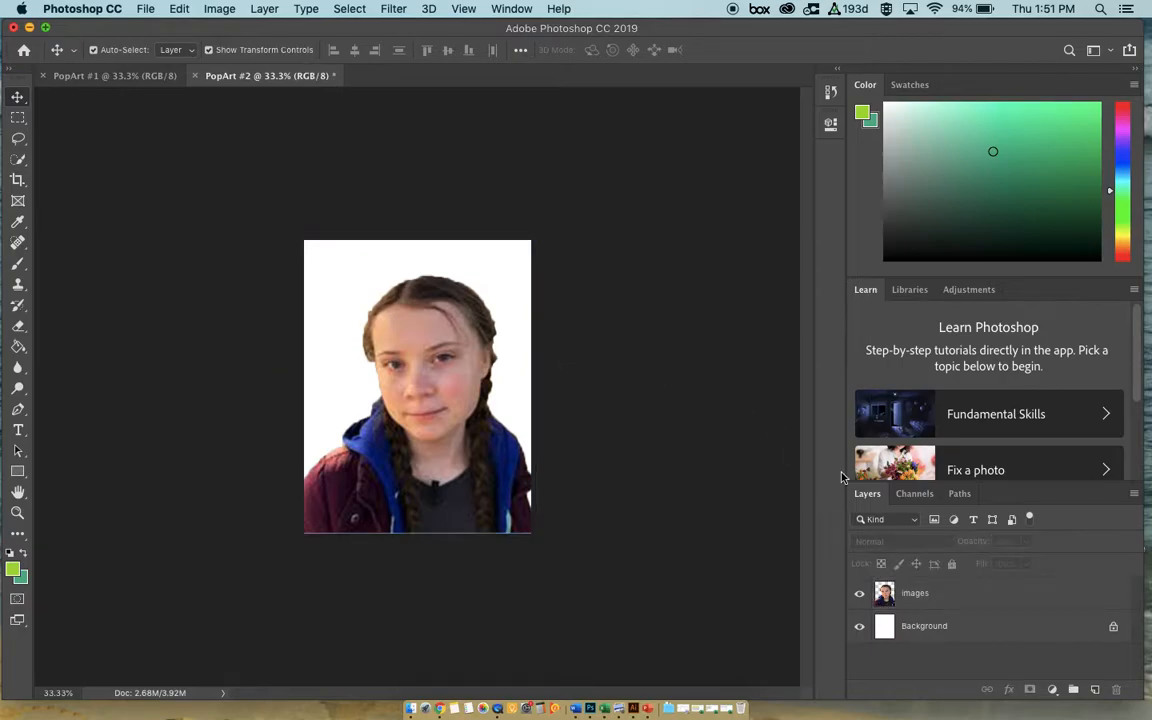
left_click(936, 596)
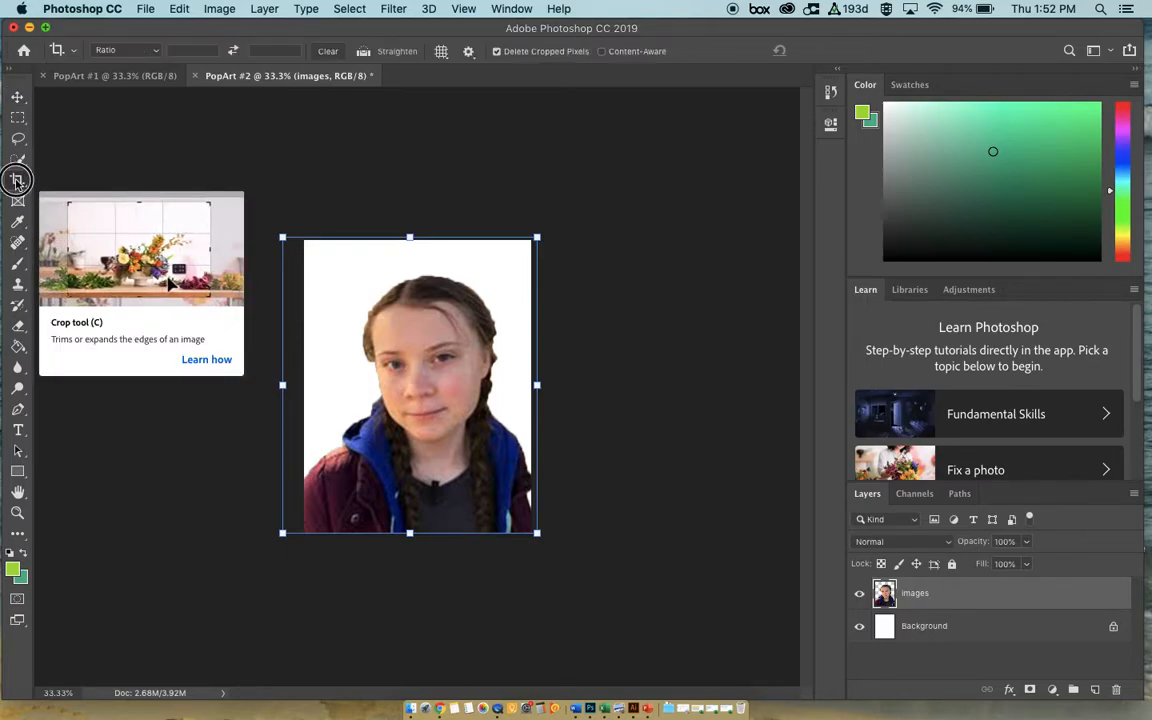
- Crop PopArt #2 to its existing canvas bounds with Delete Cropped Pixels on, trimming the overhanging jacket, and deselect the layer
left_click(17, 181)
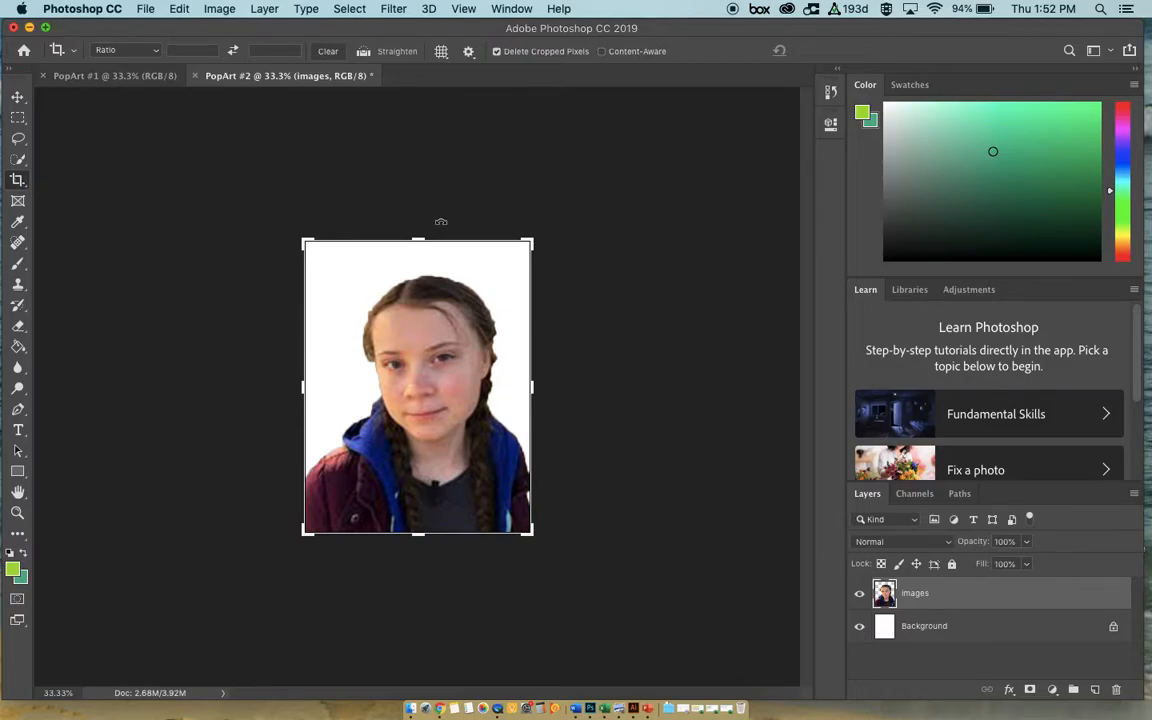
left_click(578, 193)
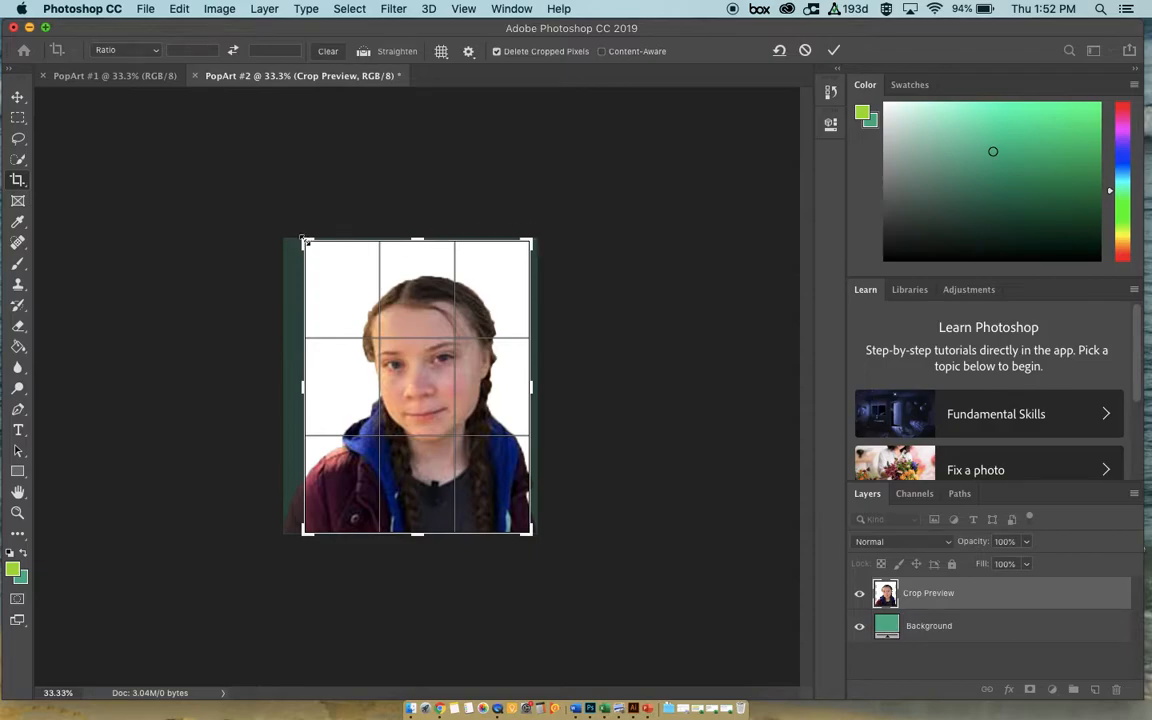
mouse_move(305, 242)
left_mouse_down()
mouse_move(363, 301)
mouse_move(306, 242)
left_mouse_up()
left_click(834, 52)
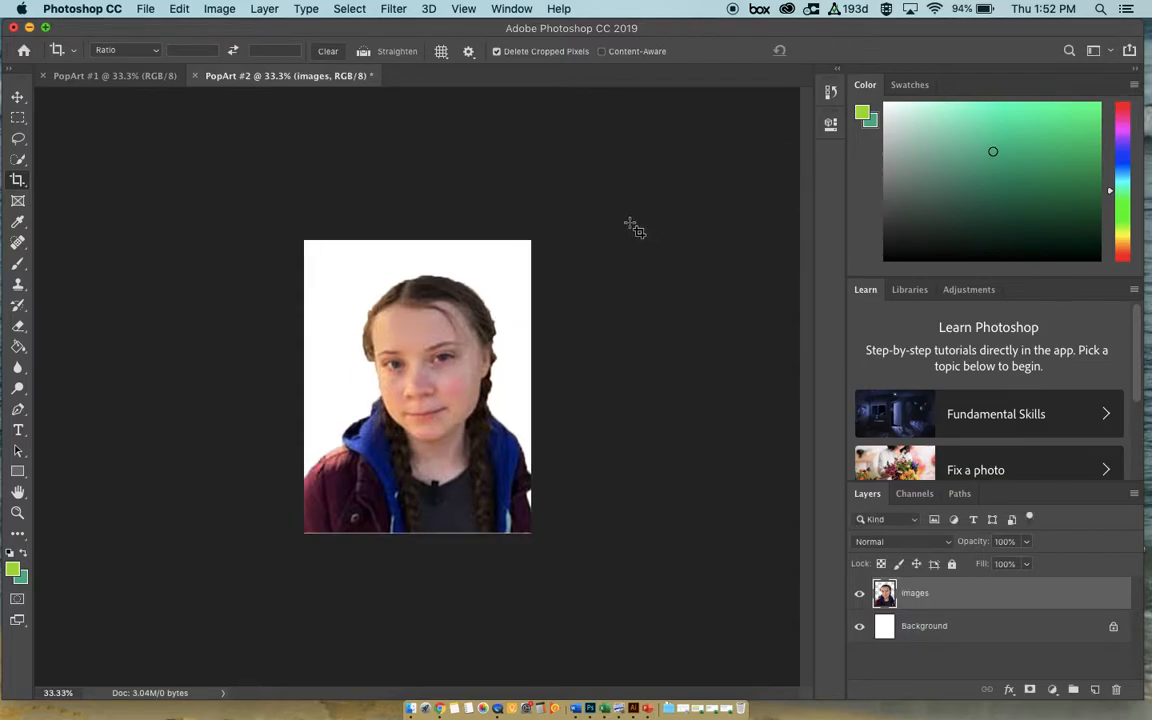
left_click(18, 96)
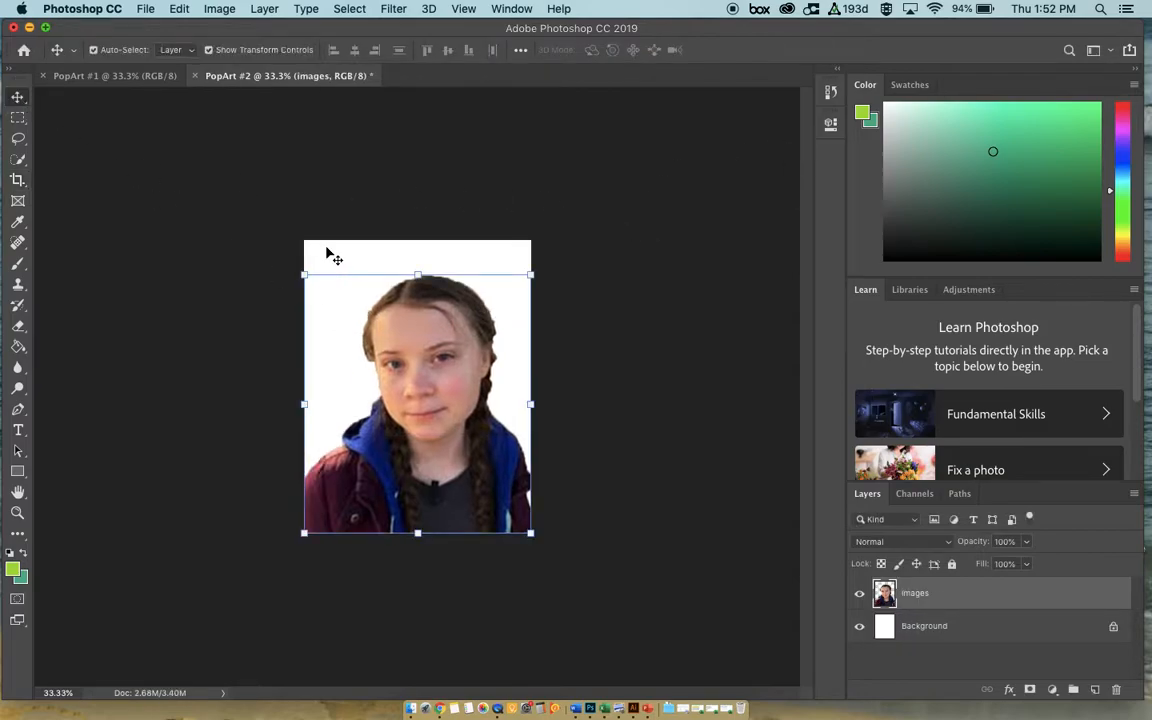
left_click(245, 385)
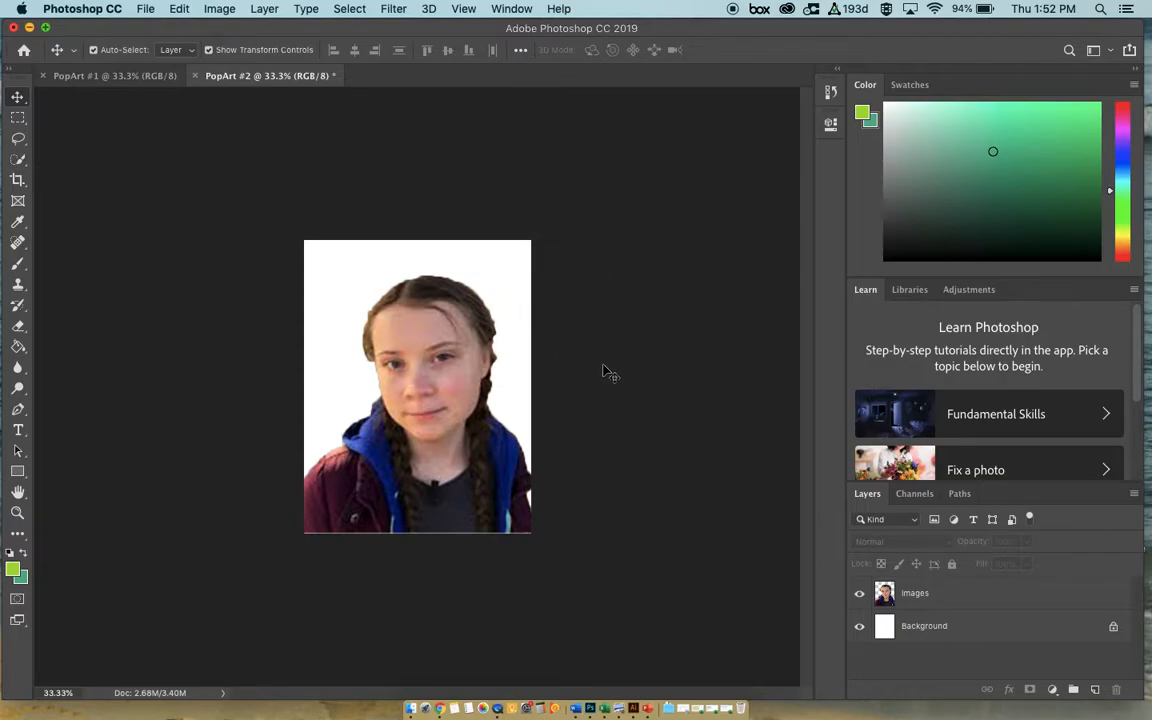
- Hide and show the Background layer to examine the transparency around the cutout, leaving the Background visible
left_click(859, 627)
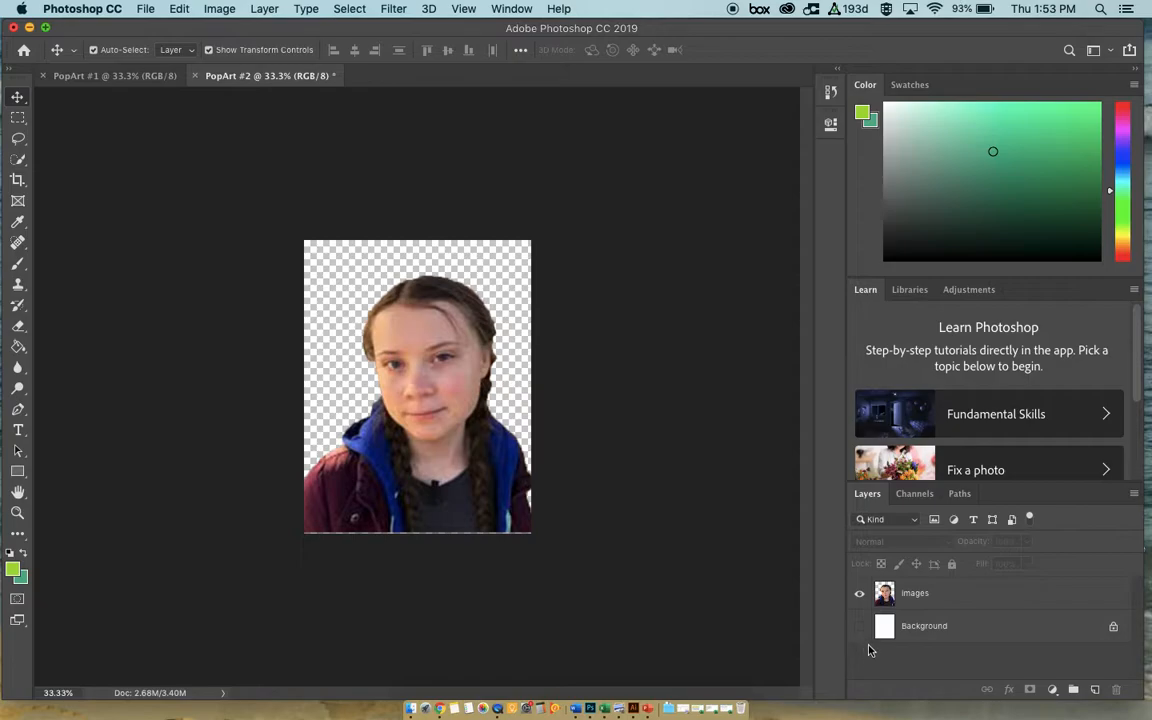
left_click(860, 627)
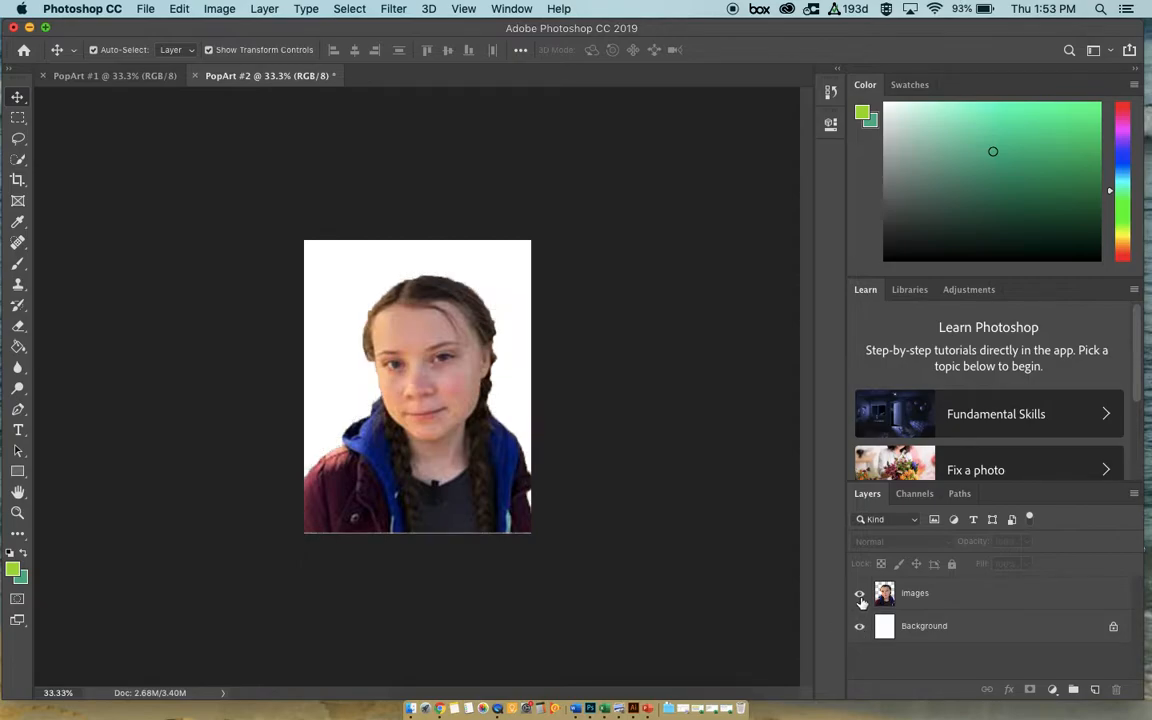
left_click(860, 627, "alt")
left_click(861, 627)
left_click(859, 593)
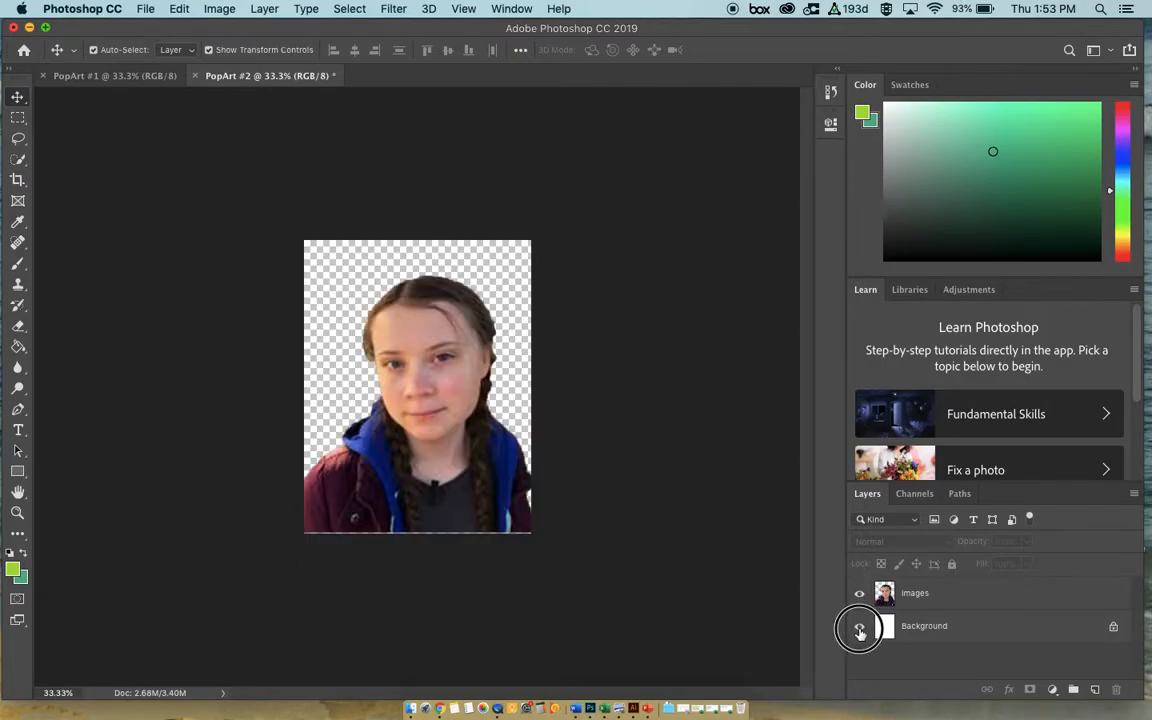
left_click(859, 627)
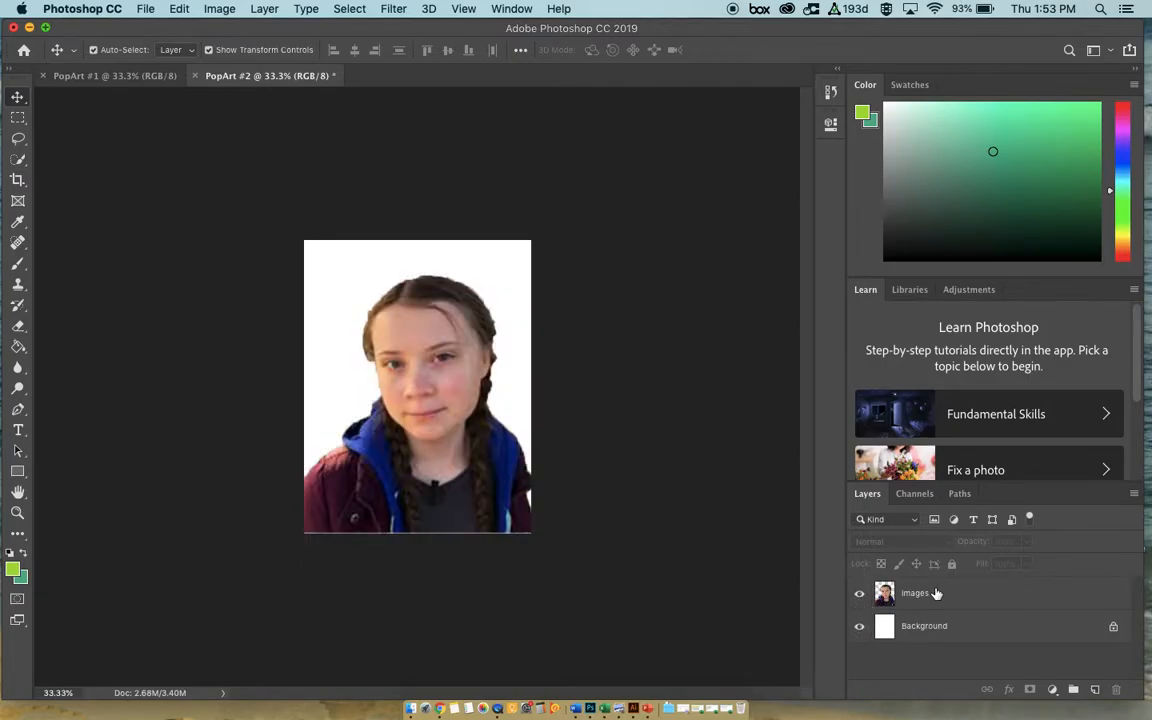
left_click(859, 626)
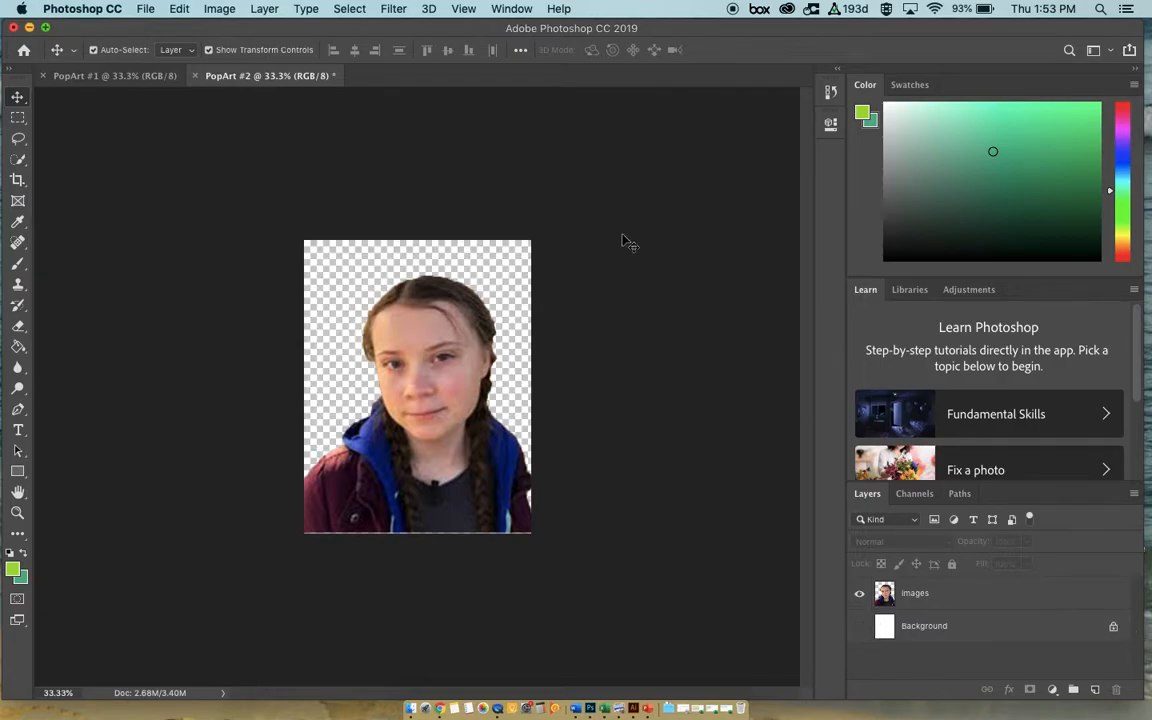
mouse_move(437, 326)
left_mouse_down()
mouse_move(463, 352)
mouse_move(411, 278)
mouse_move(404, 321)
mouse_move(437, 321)
mouse_move(435, 338)
mouse_move(437, 301)
mouse_move(440, 328)
left_mouse_up()
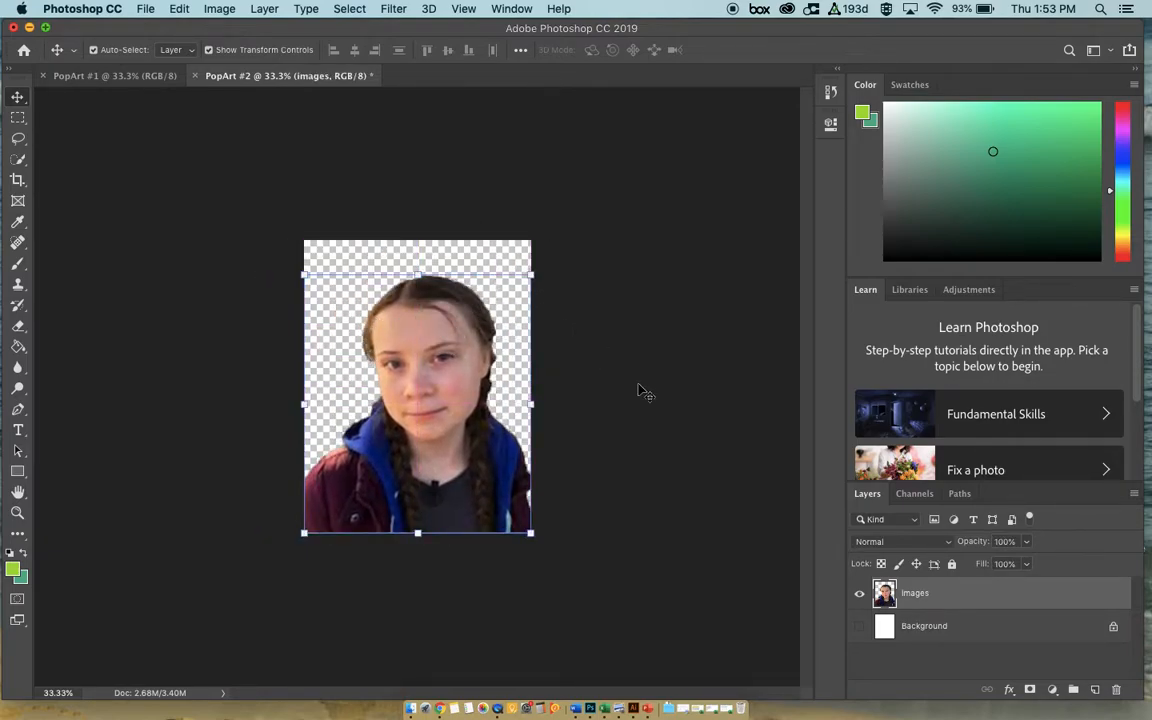
left_click(859, 626)
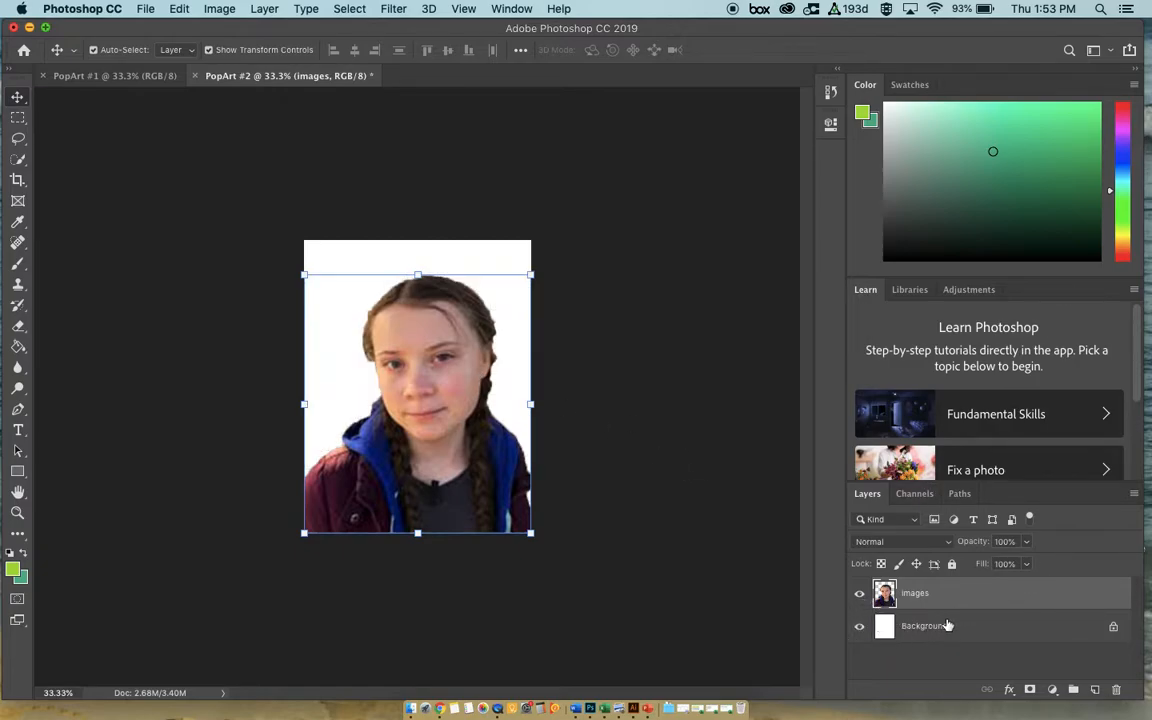
left_click(740, 531)
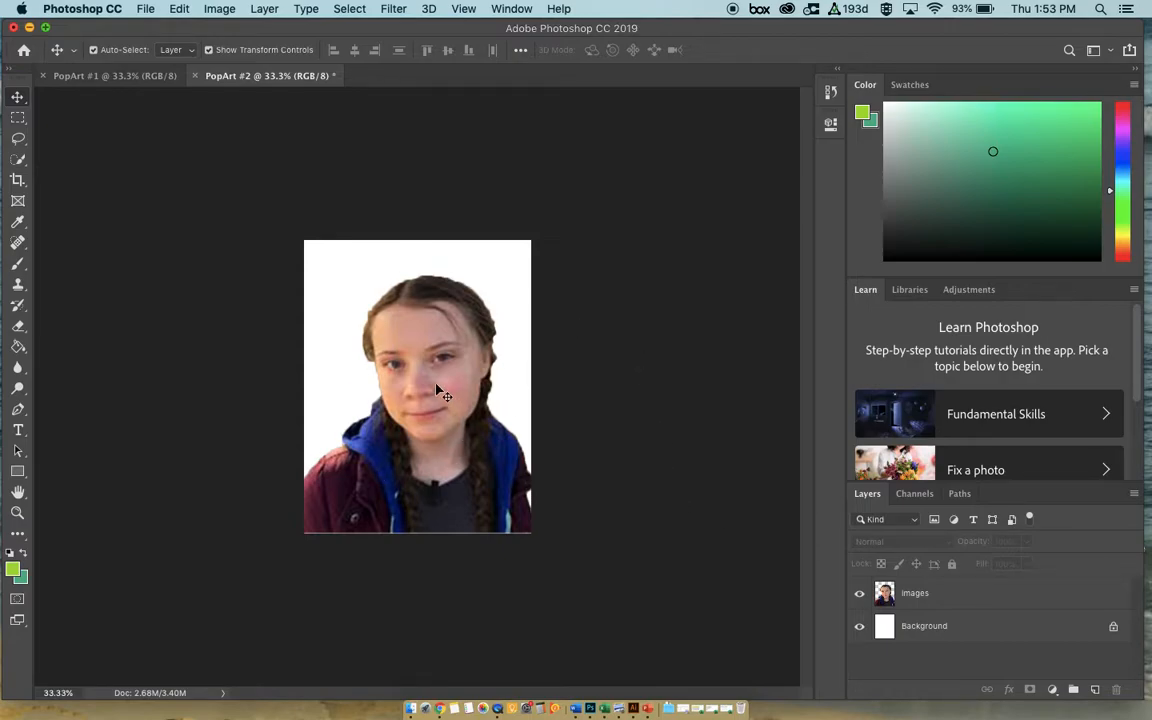
- Duplicate both the images and Background layers of PopArt #2 into the PopArt #1 document
left_click(108, 80)
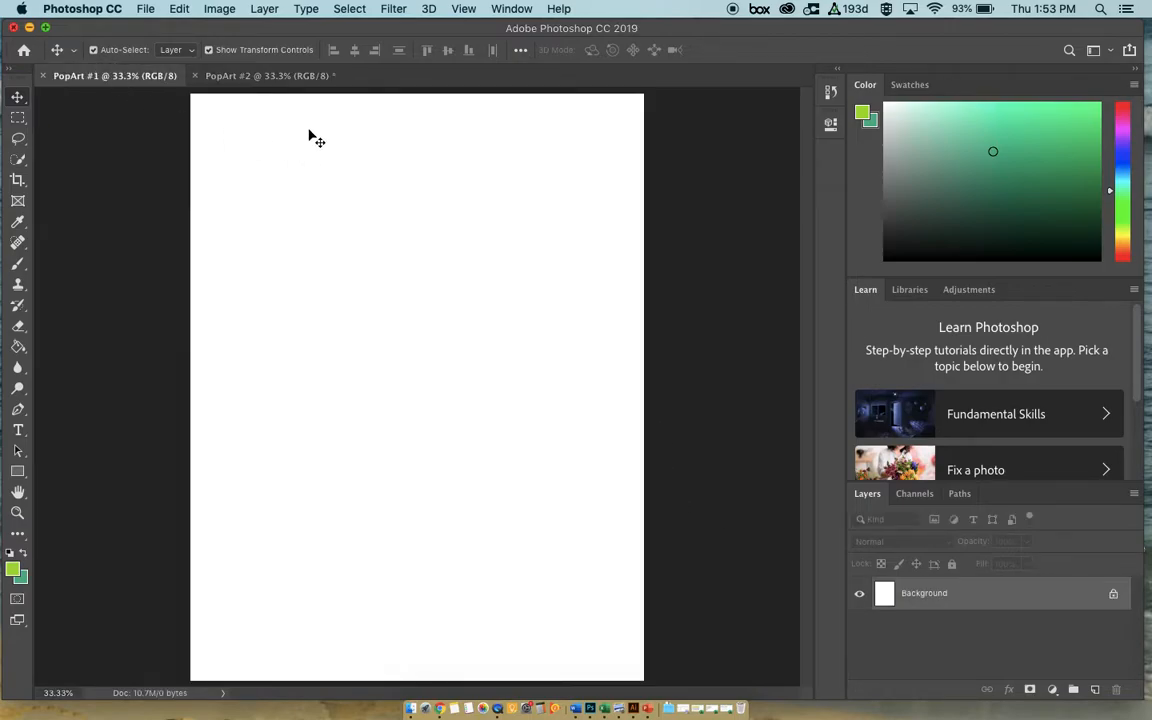
left_click(265, 78)
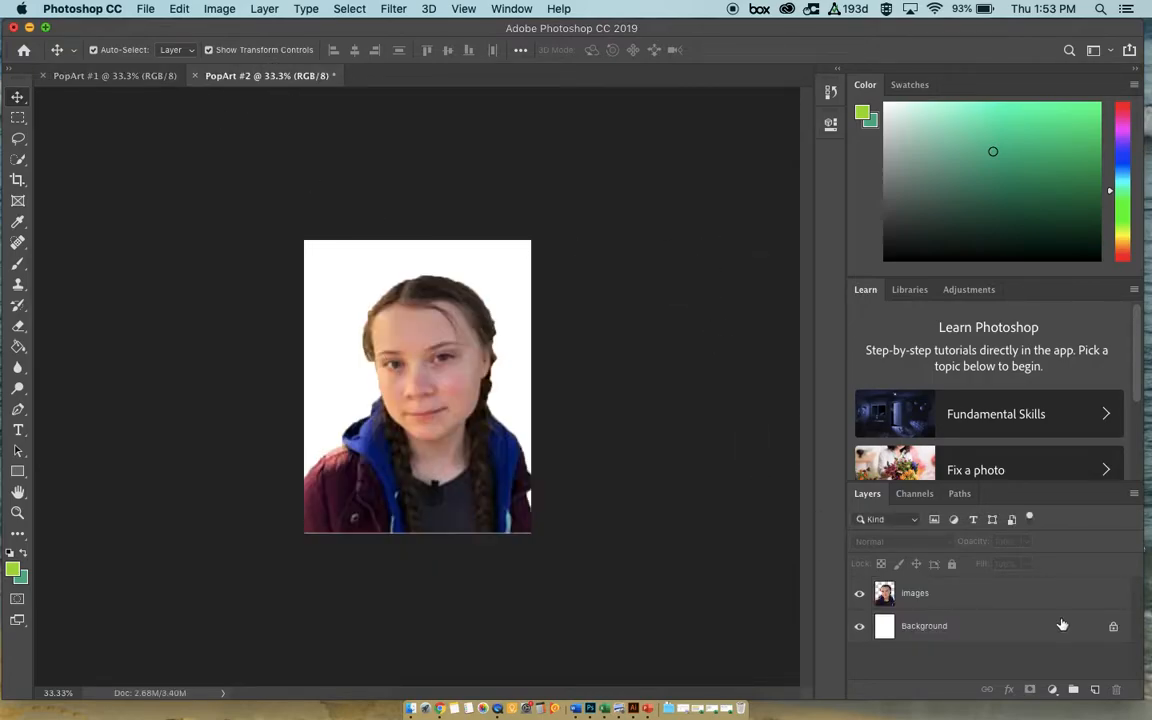
left_click(944, 596)
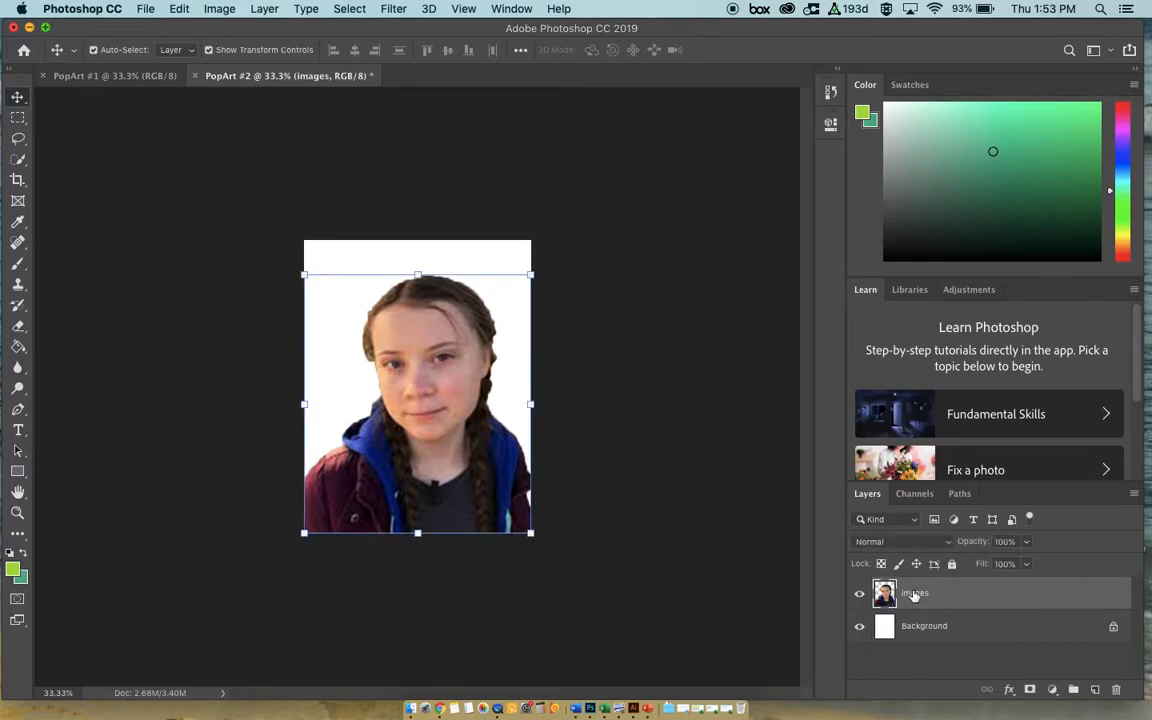
left_click(949, 636, "shift")
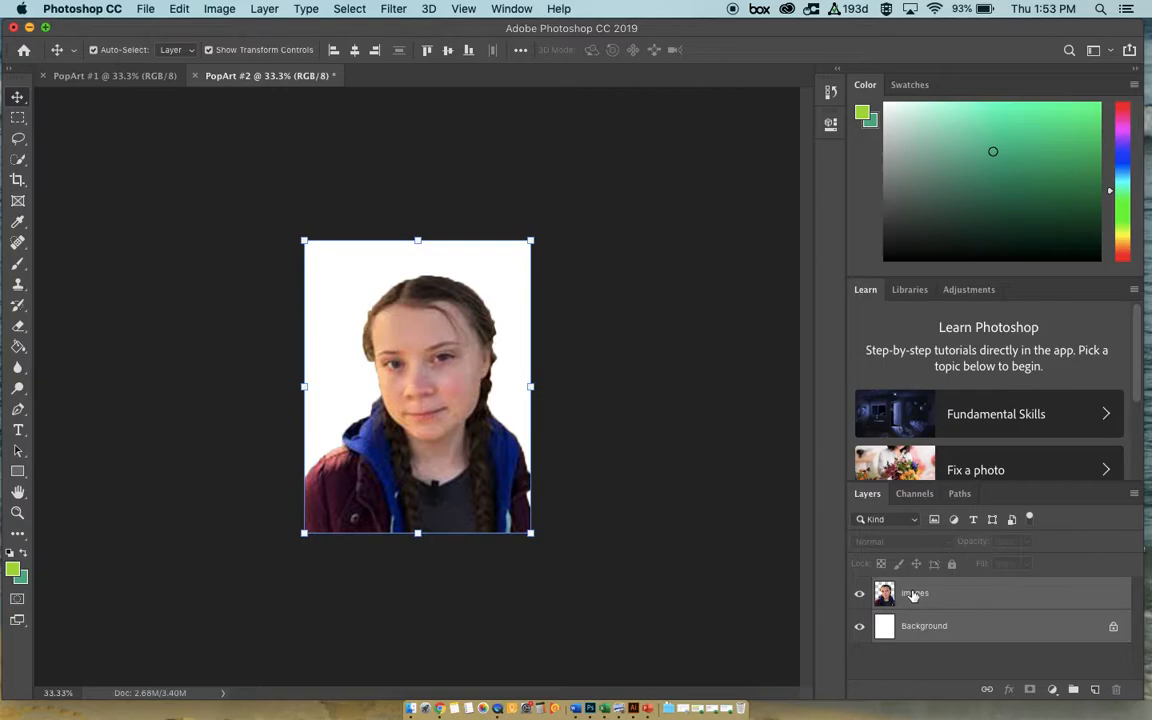
right_click(968, 601)
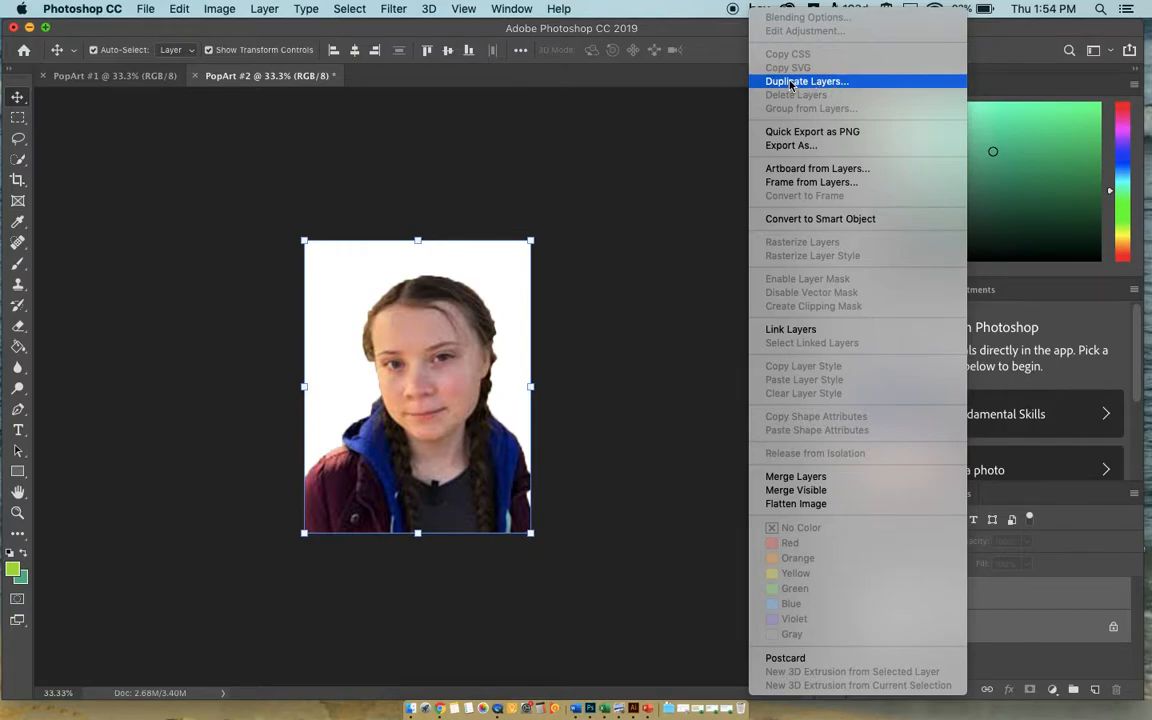
left_click(620, 150)
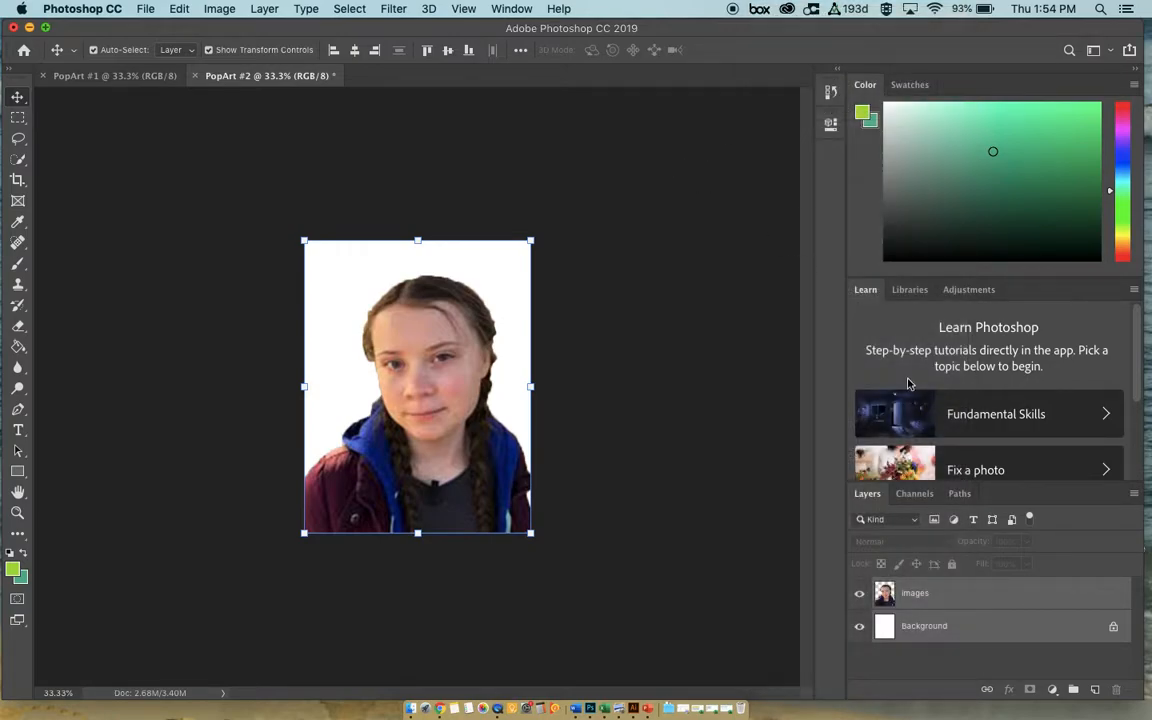
right_click(956, 599)
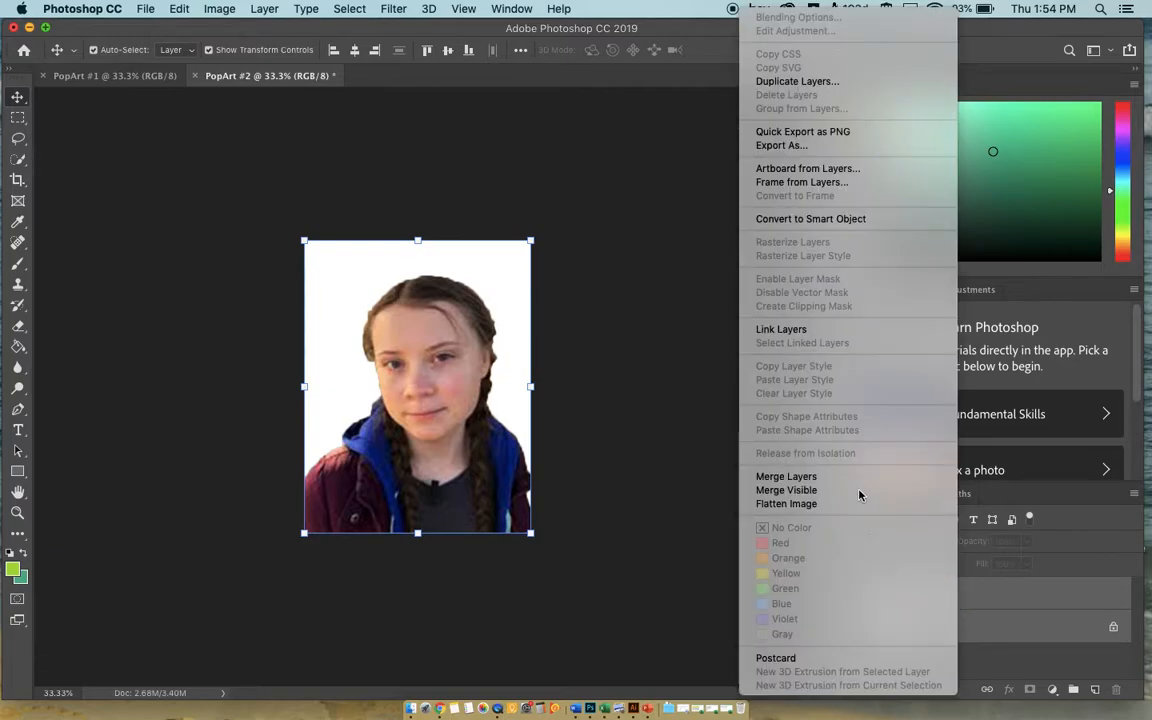
left_click(800, 82)
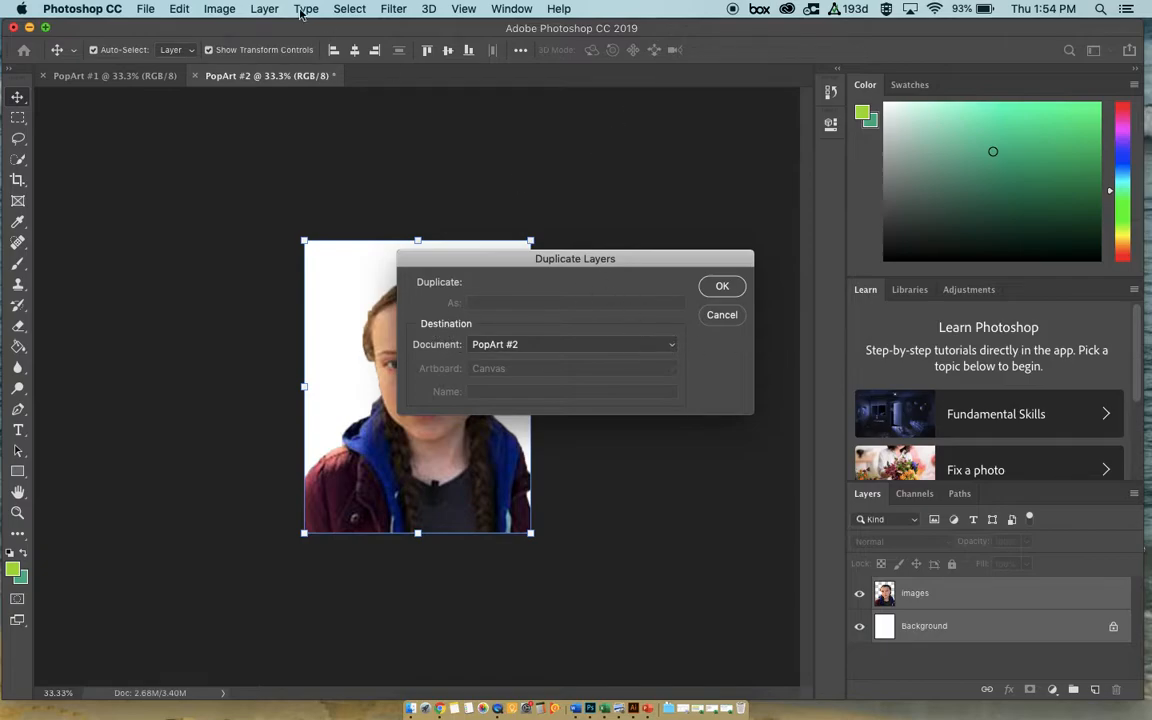
left_click(672, 351)
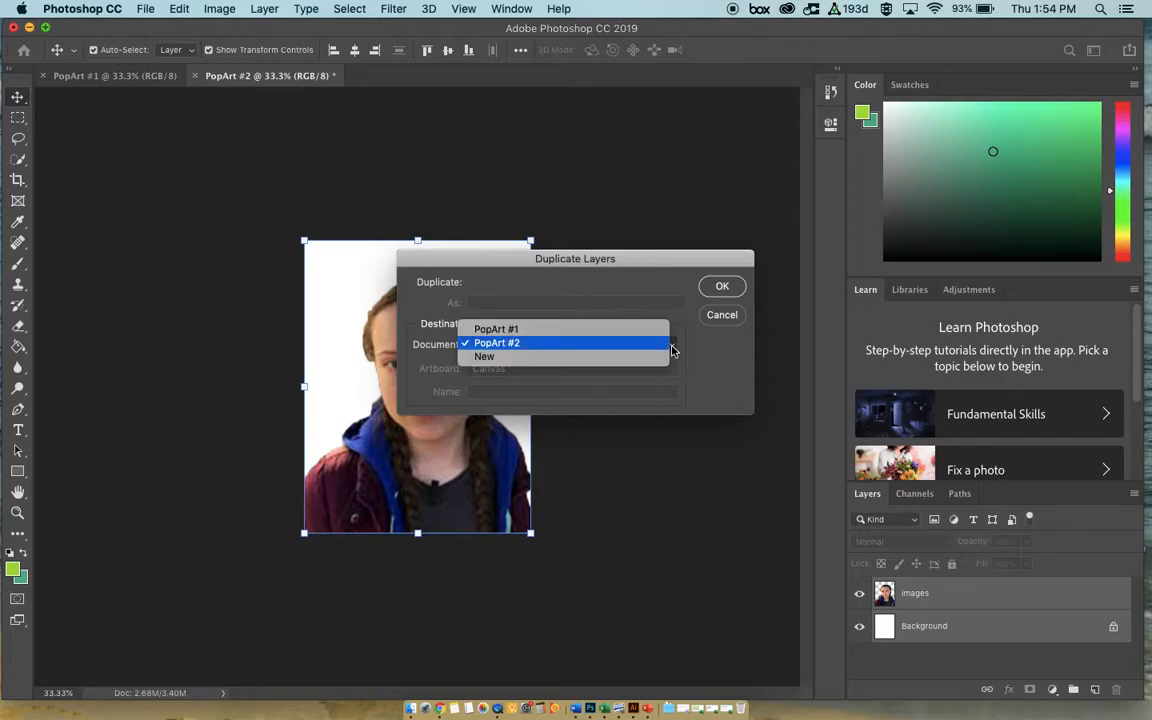
left_click(616, 333)
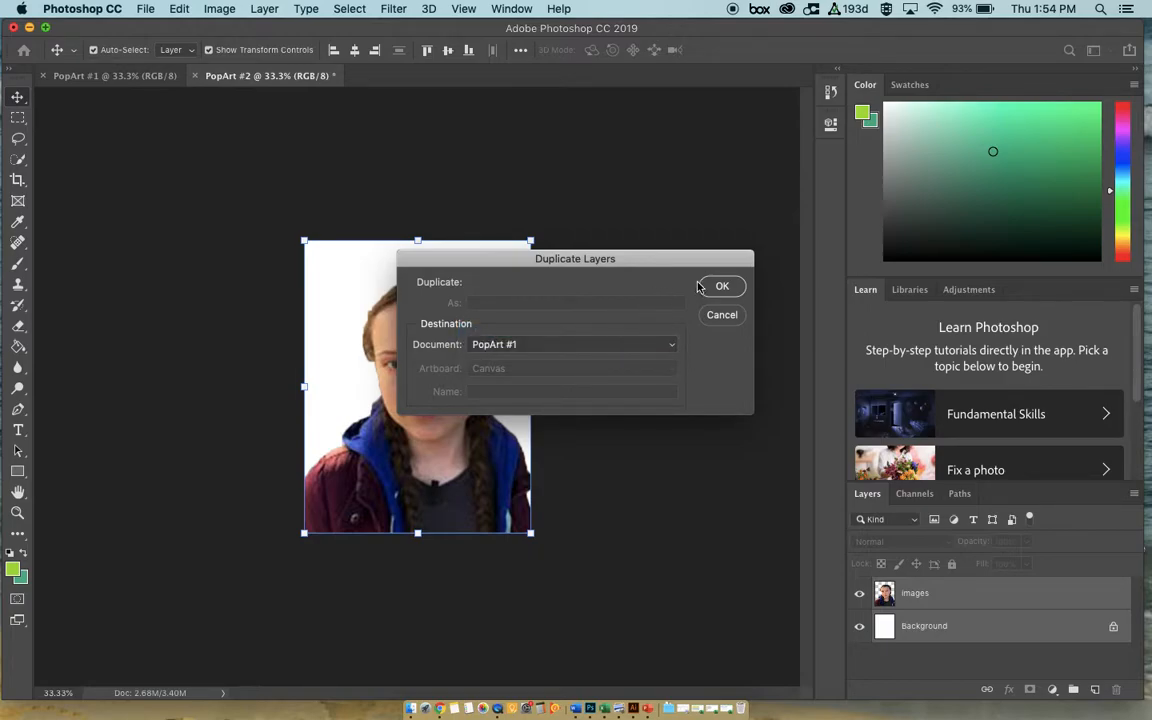
left_click(722, 287)
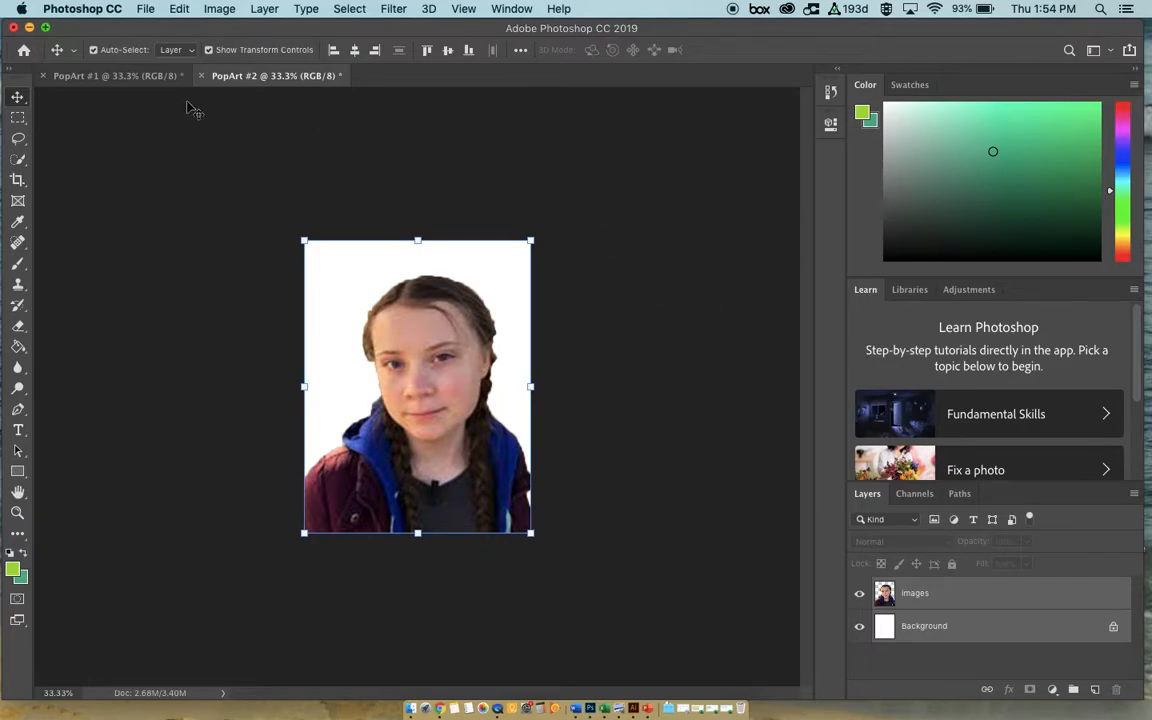
- View the duplicated portrait in PopArt #1, check the Andy Warhol pop art search results in Chrome, and return to Photoshop
left_click(128, 77)
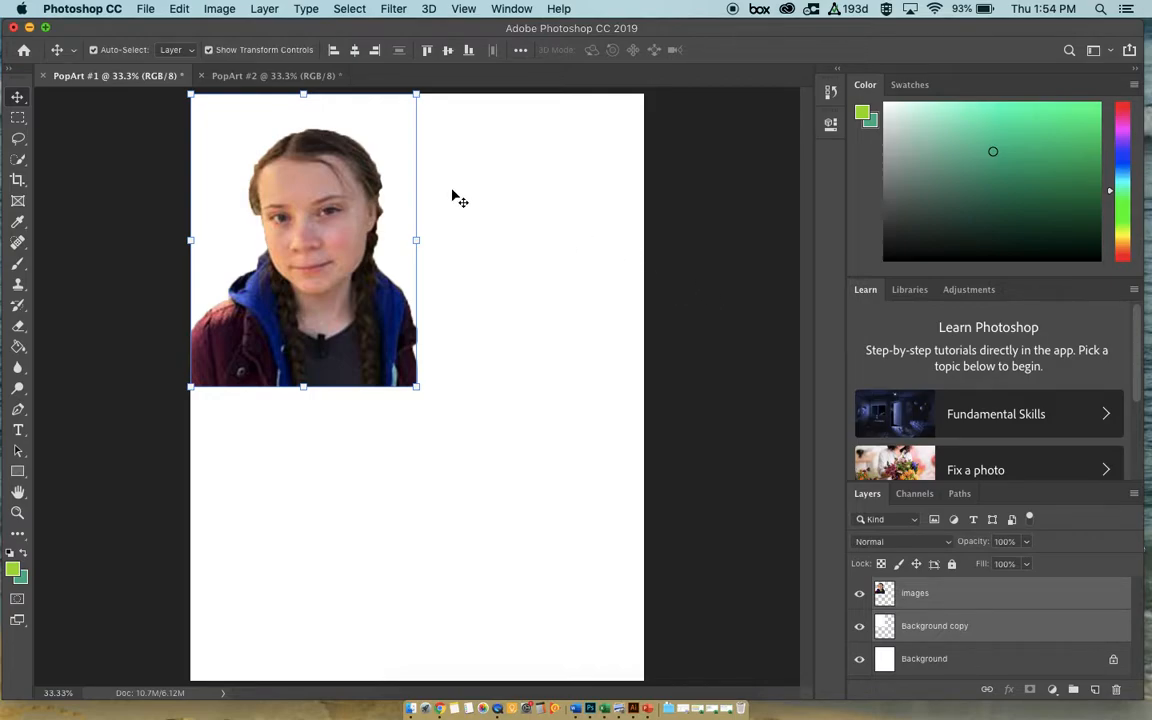
left_click_drag(347, 259, 418, 140)
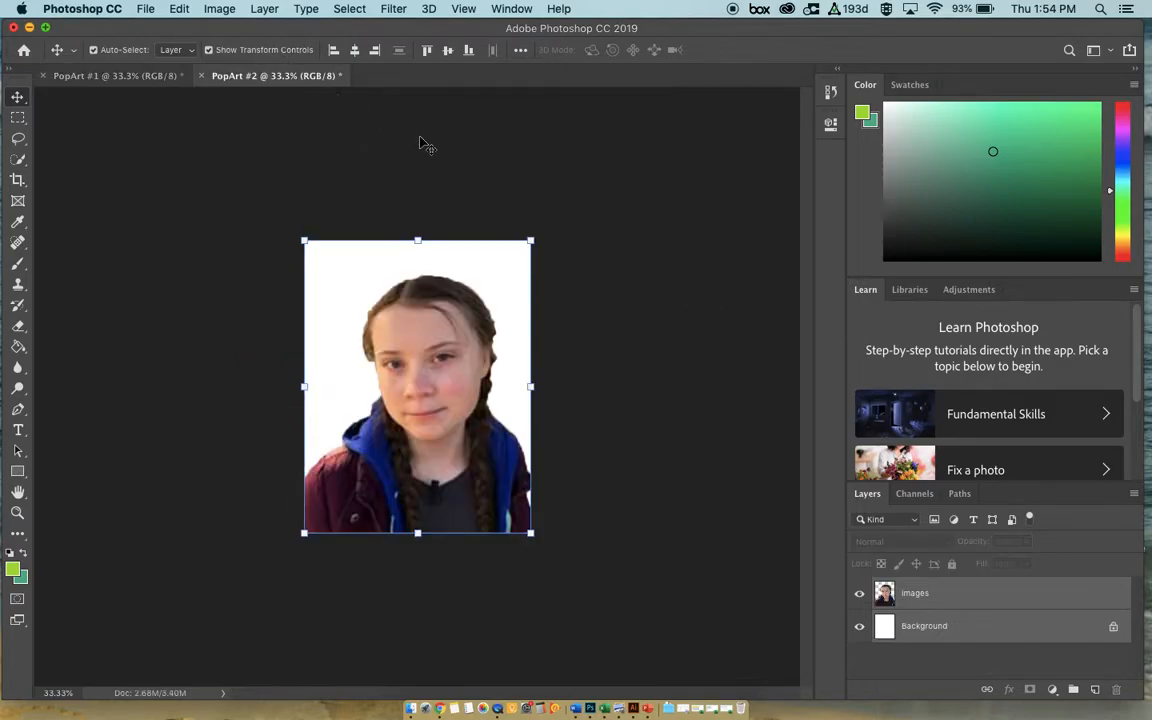
left_click(113, 76)
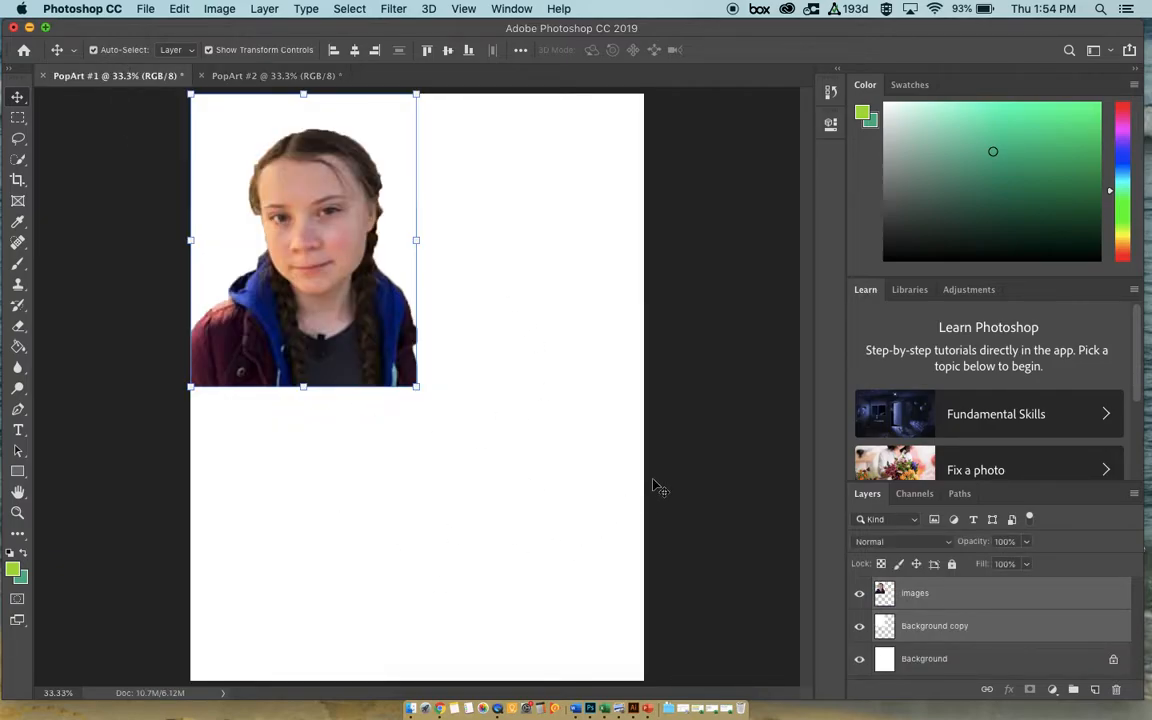
key("ctrl+Right")
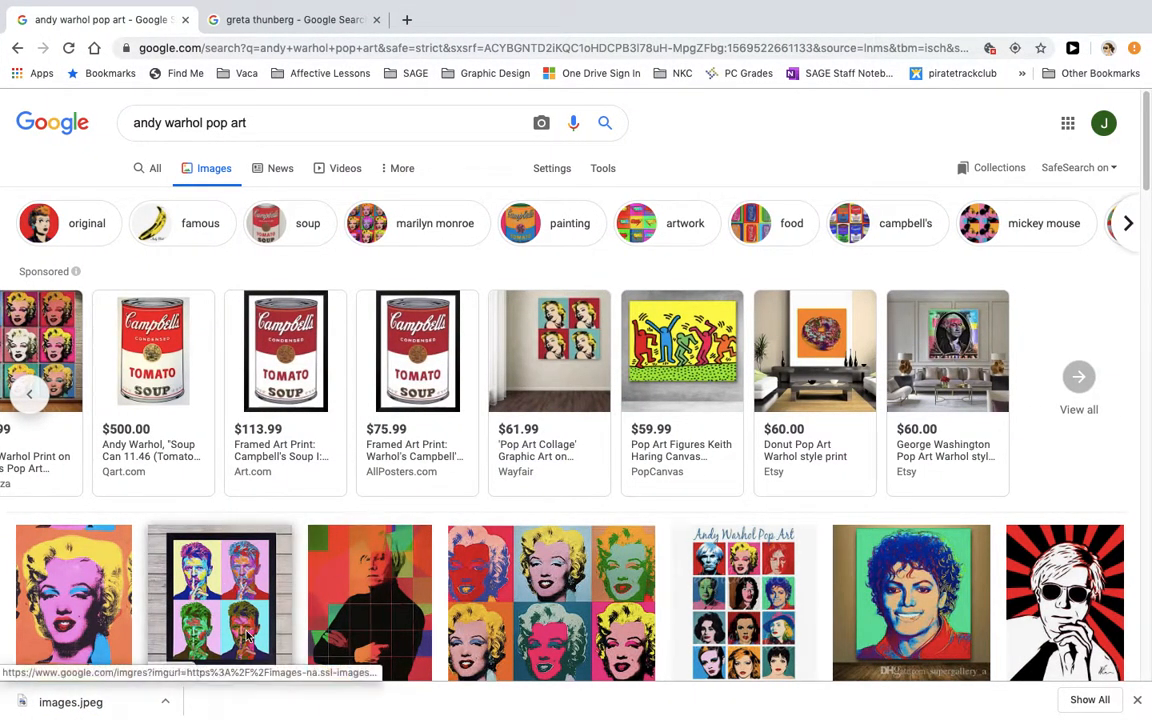
key("ctrl+Left")
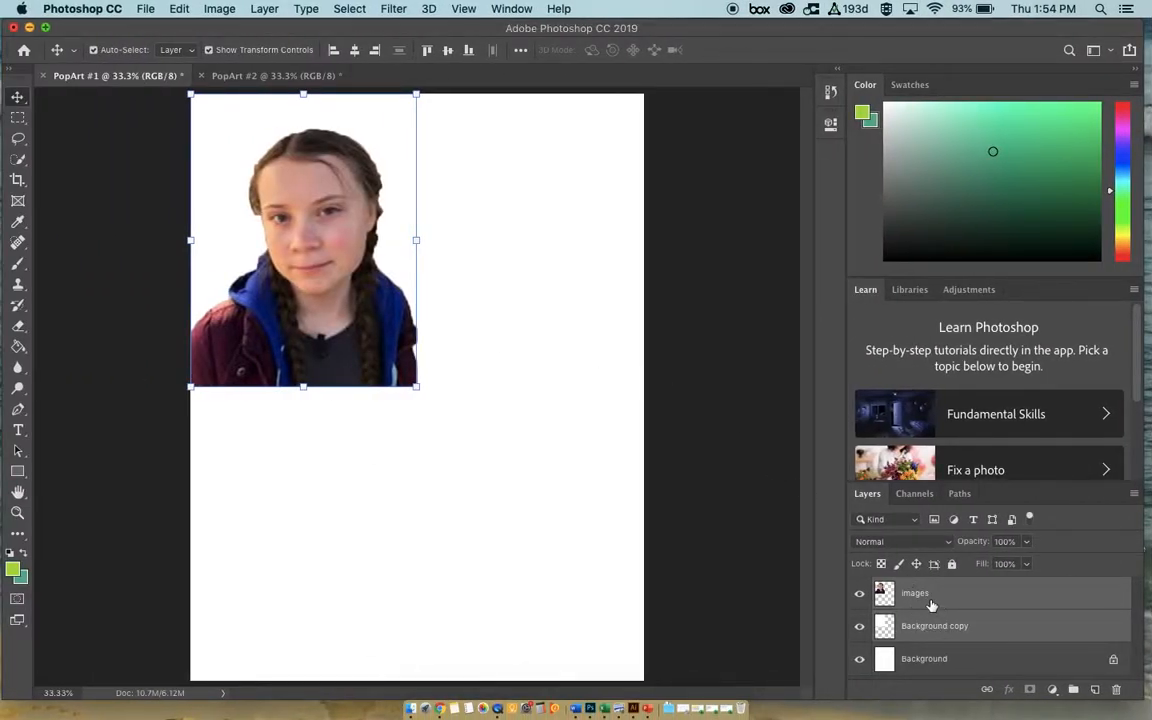
- Duplicate the selected images and Background copy layers within PopArt #1
right_click(958, 609)
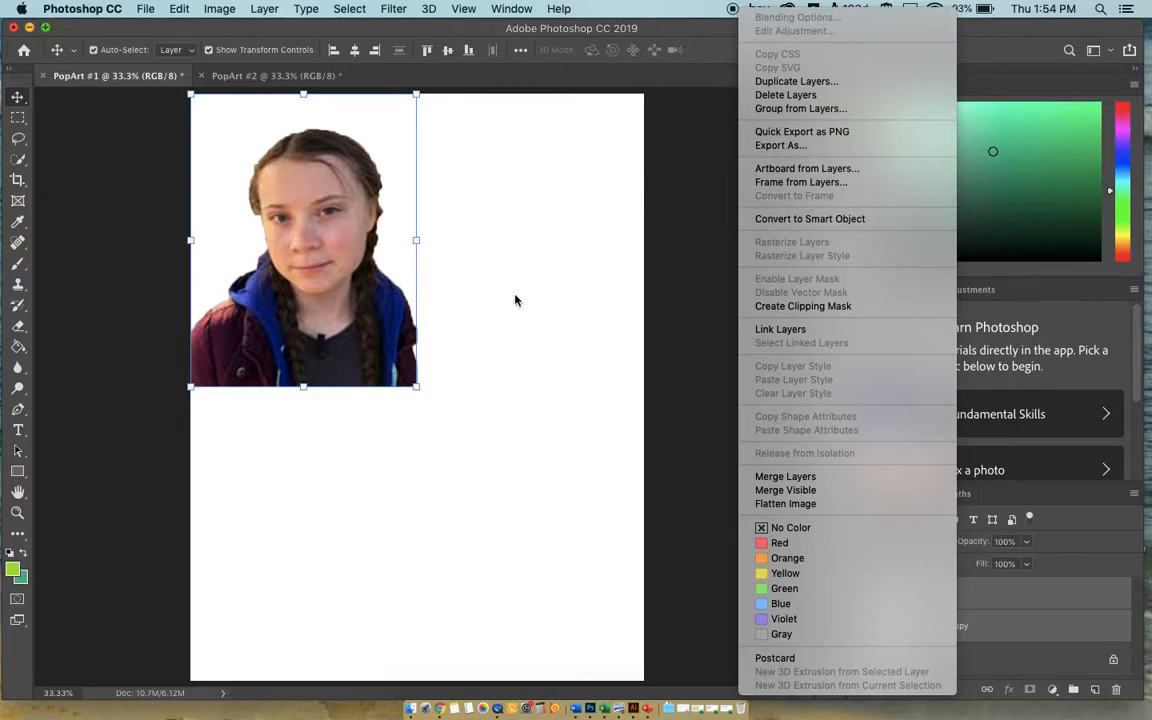
left_click(683, 298)
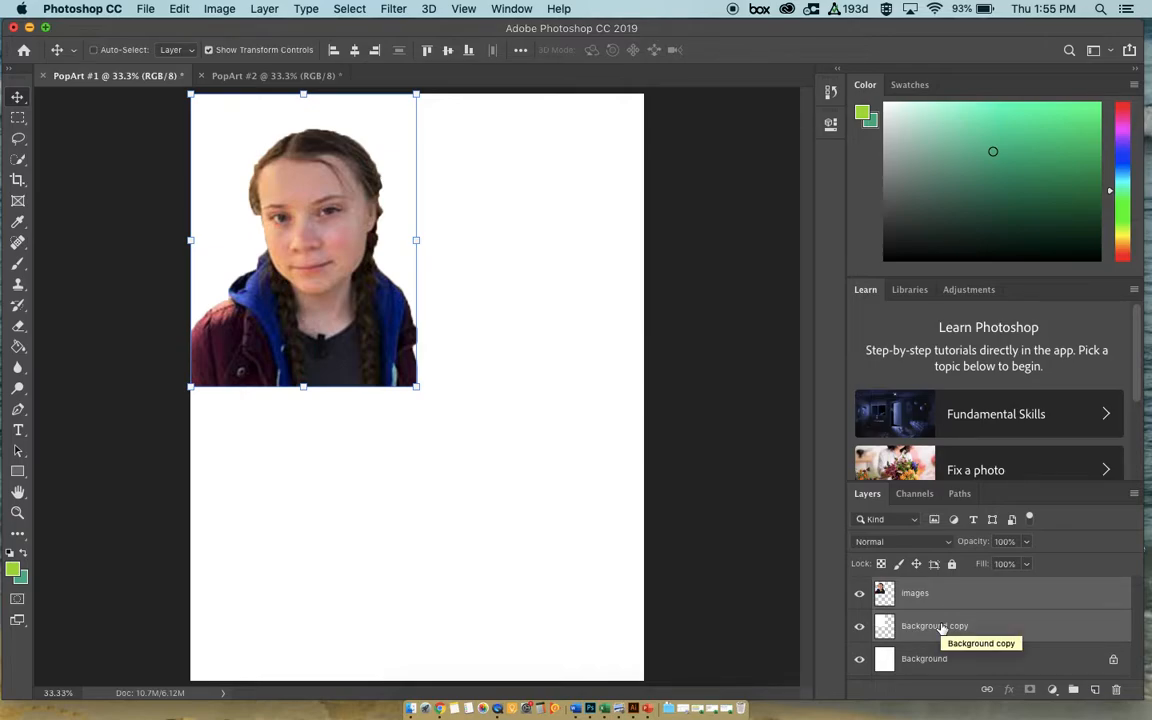
key("super+j")
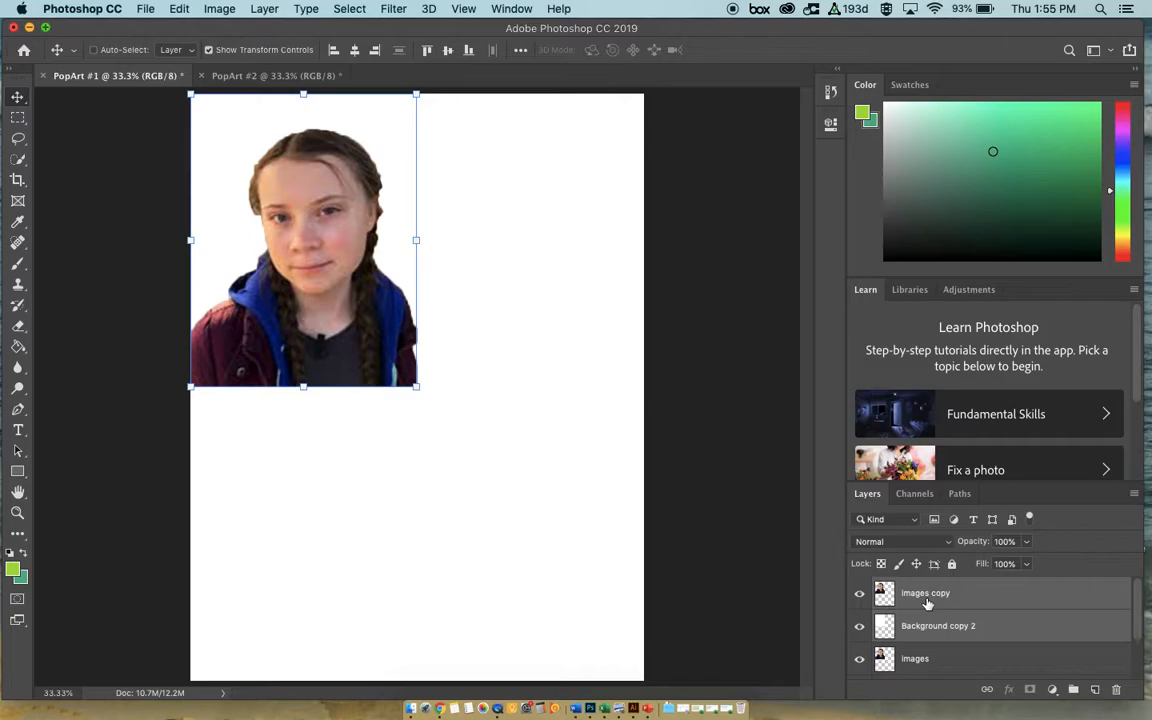
- Duplicate the selected portrait and background layer pair two more times
key("super+j")
key("super+j")
scroll(981, 612, "down", 10)
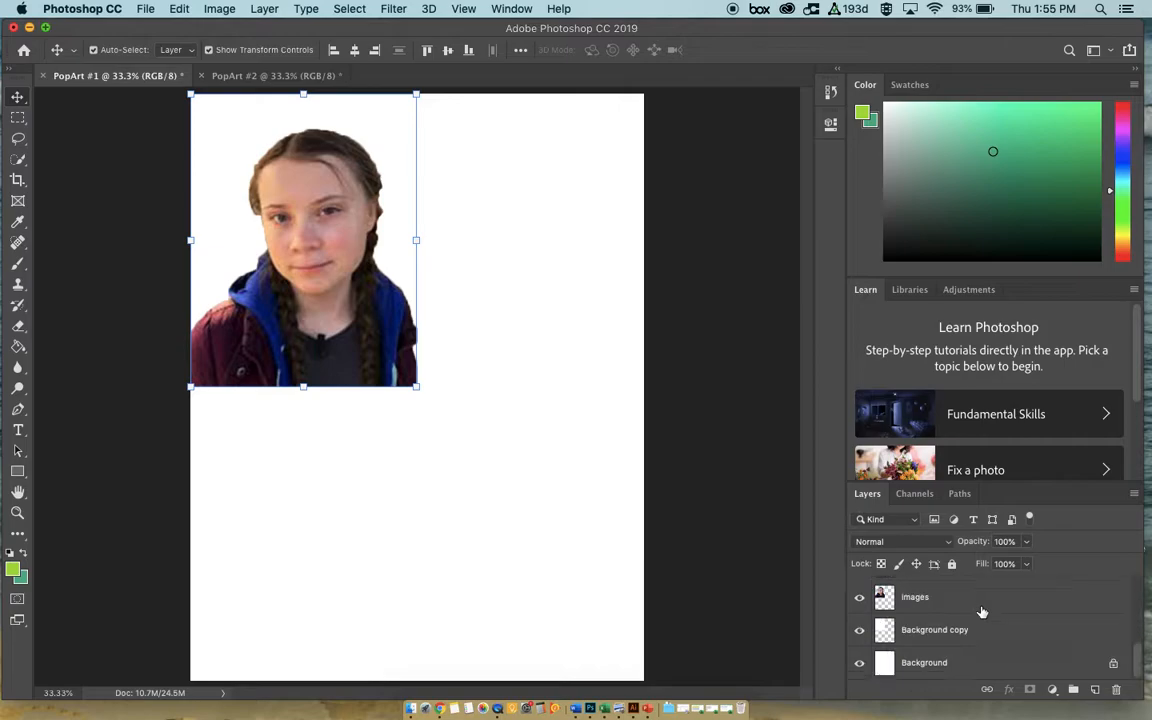
scroll(985, 600, "up", 5)
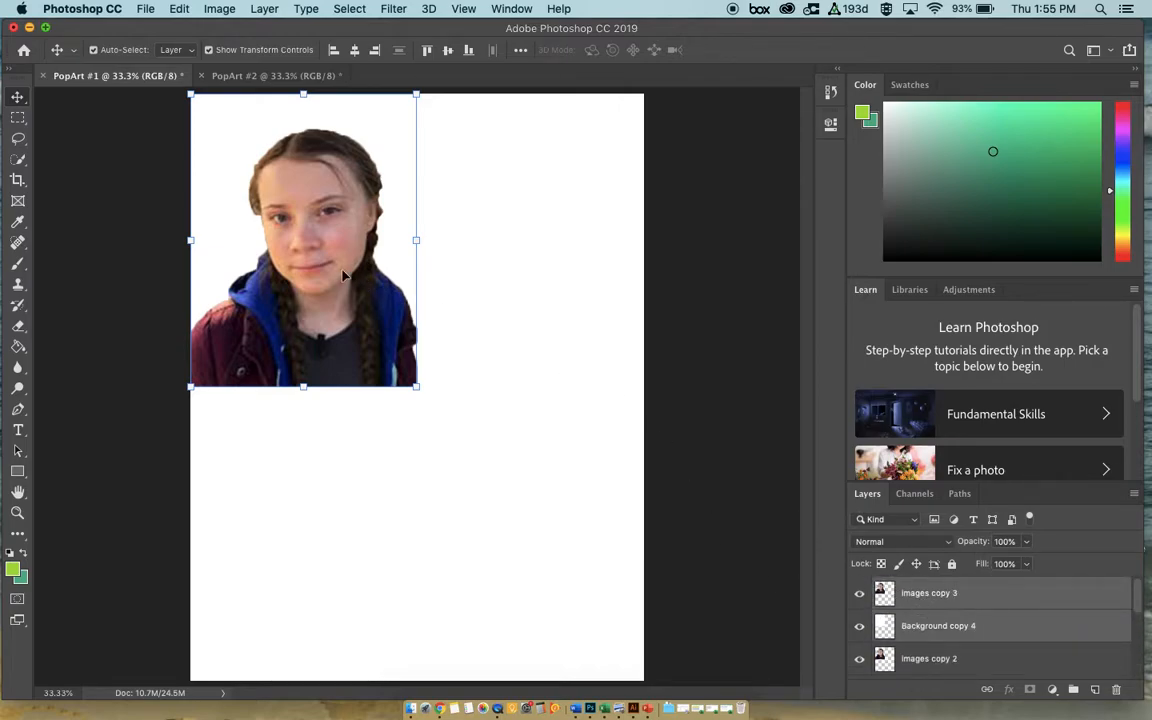
- Move the images copy 3 pair into the canvas's upper-right quadrant and the images copy 2 pair into the lower-left quadrant
left_click_drag(332, 265, 585, 285)
left_click(600, 460)
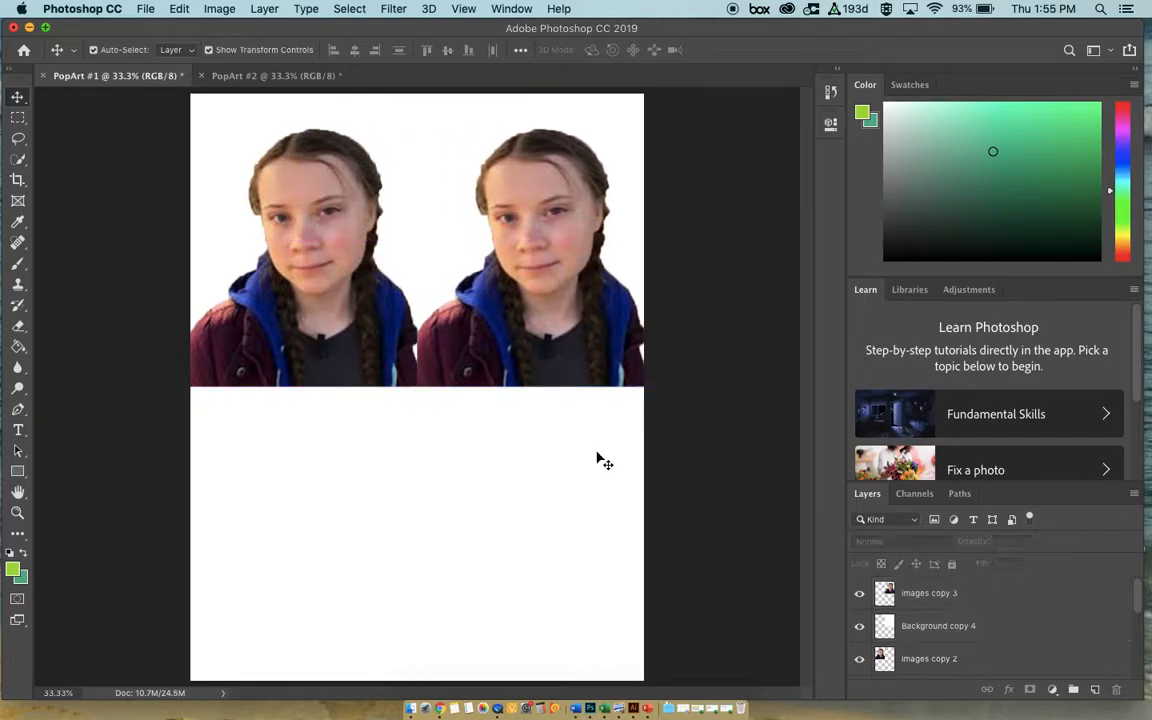
scroll(900, 620, "down", 1)
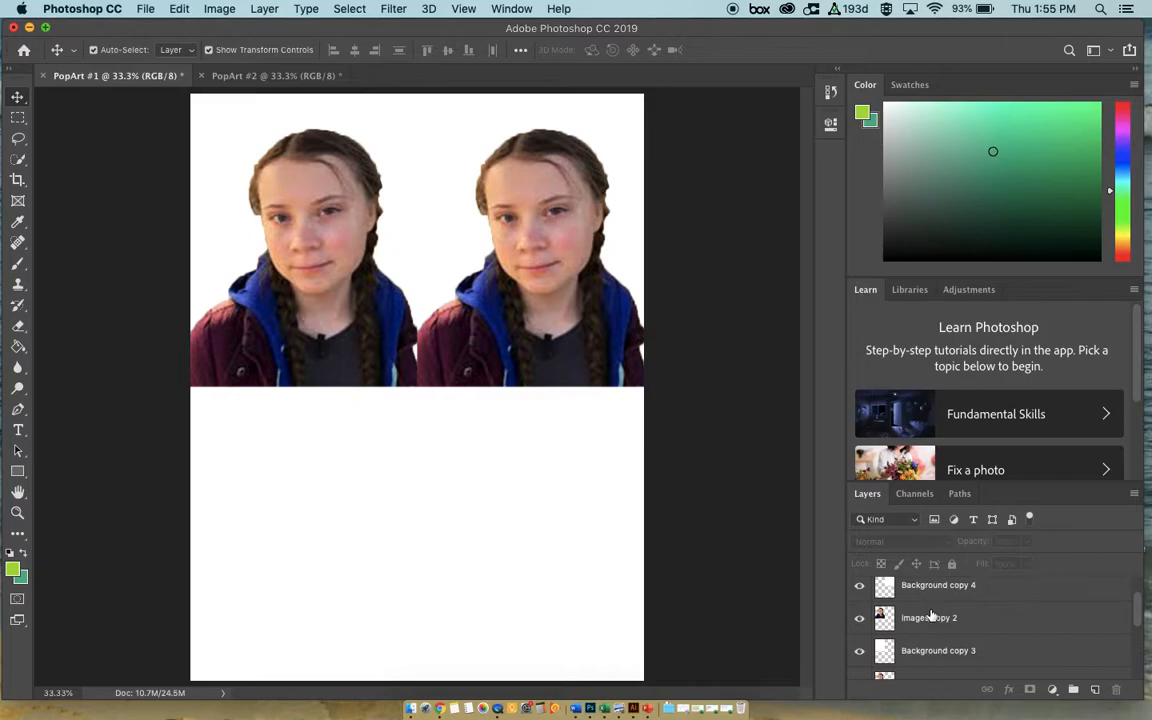
left_click(926, 620)
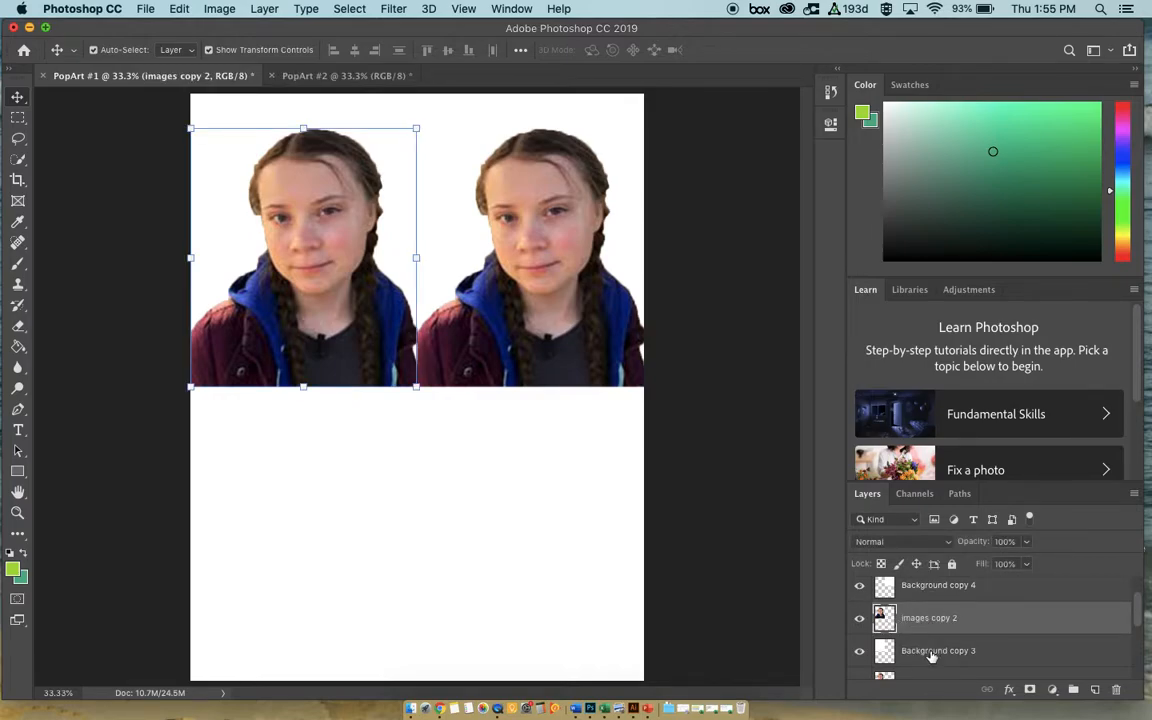
left_click(928, 652, "shift")
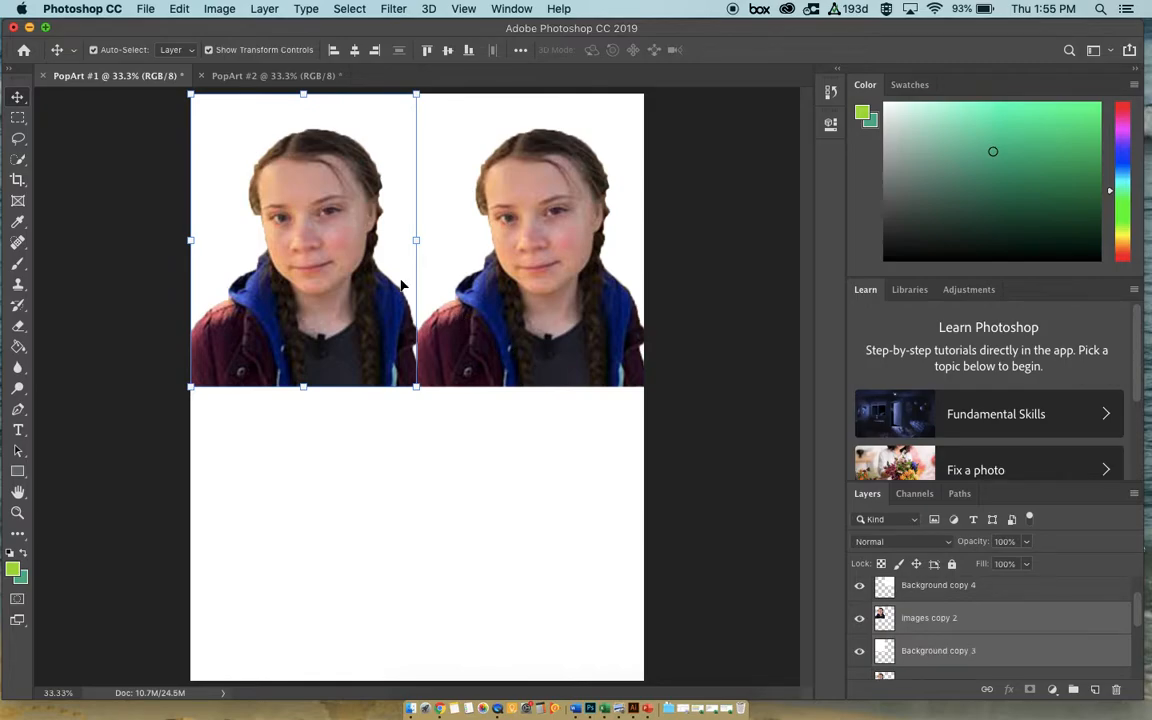
left_click_drag(313, 251, 309, 545)
- Move the images copy and Background copy 2 layers together into the canvas's lower-right quadrant
scroll(916, 603, "down", 4)
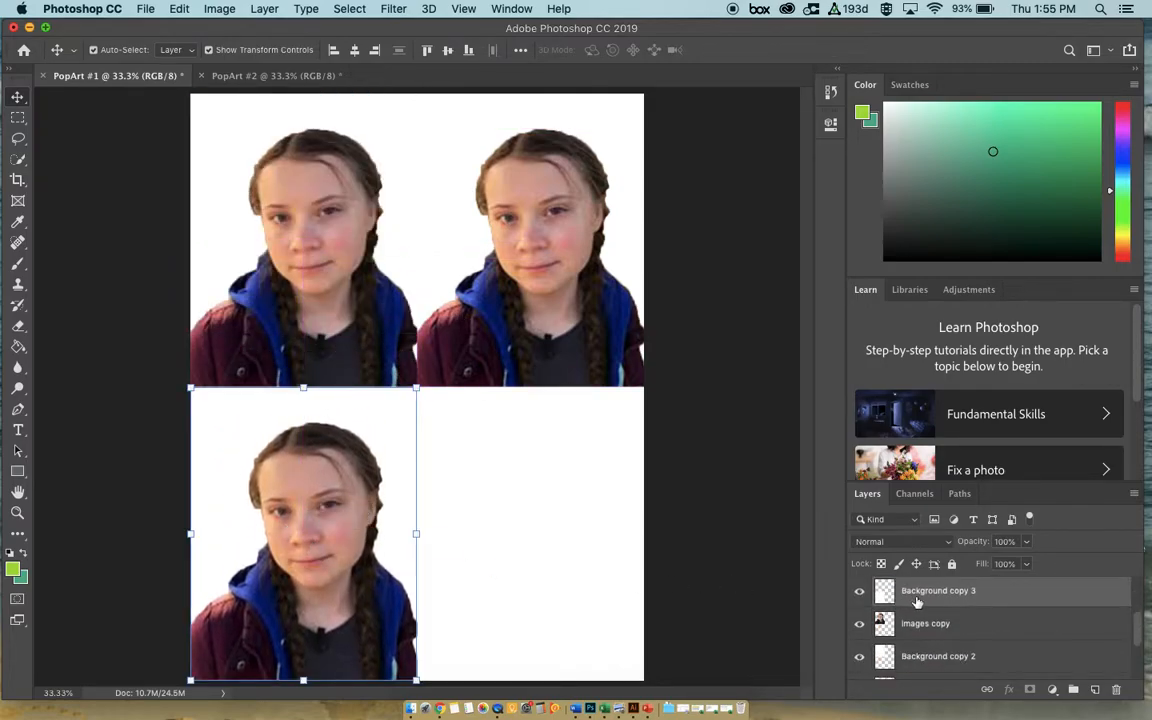
left_click(912, 604)
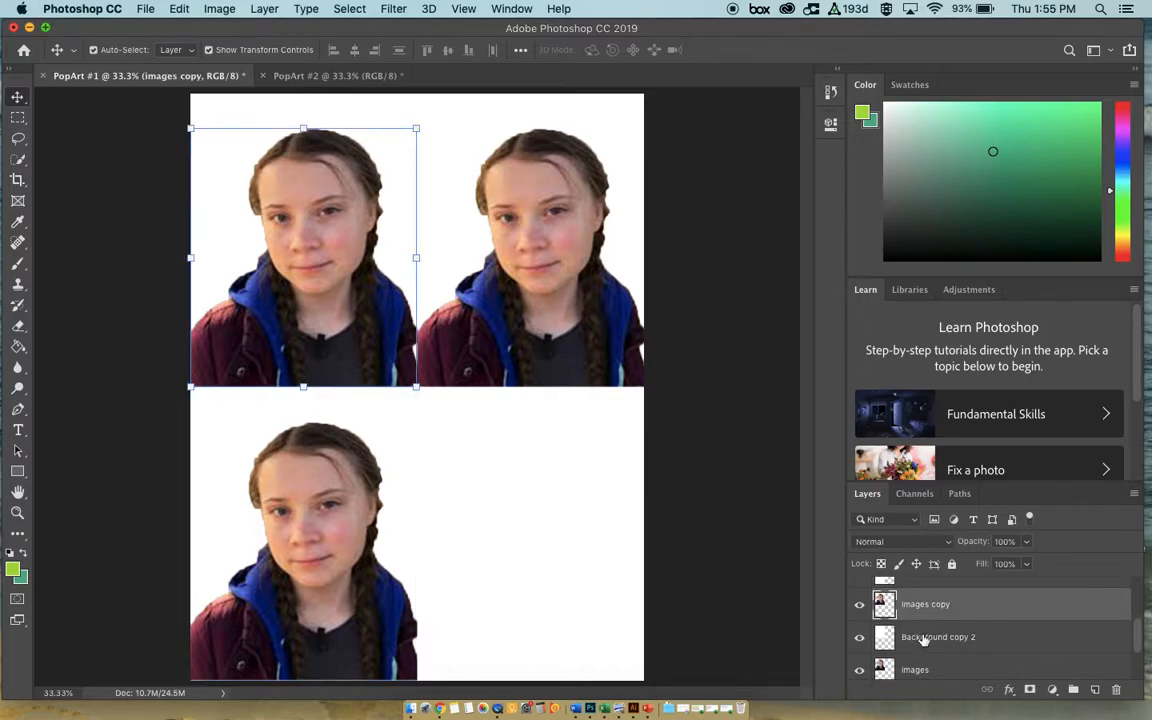
left_click_drag(265, 184, 518, 503)
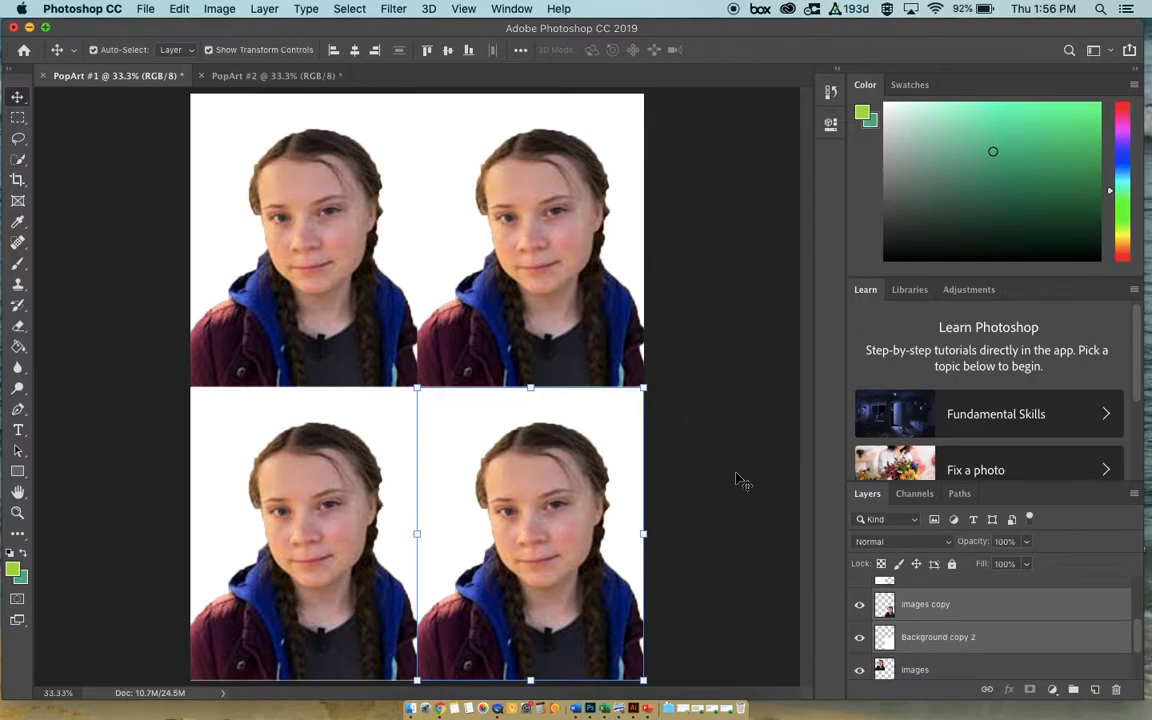
- Identify which layers hold the two right-column portraits by selecting each portrait on the canvas
key("ctrl+Right")
left_click(620, 300)
left_click(512, 428)
left_click(560, 312)
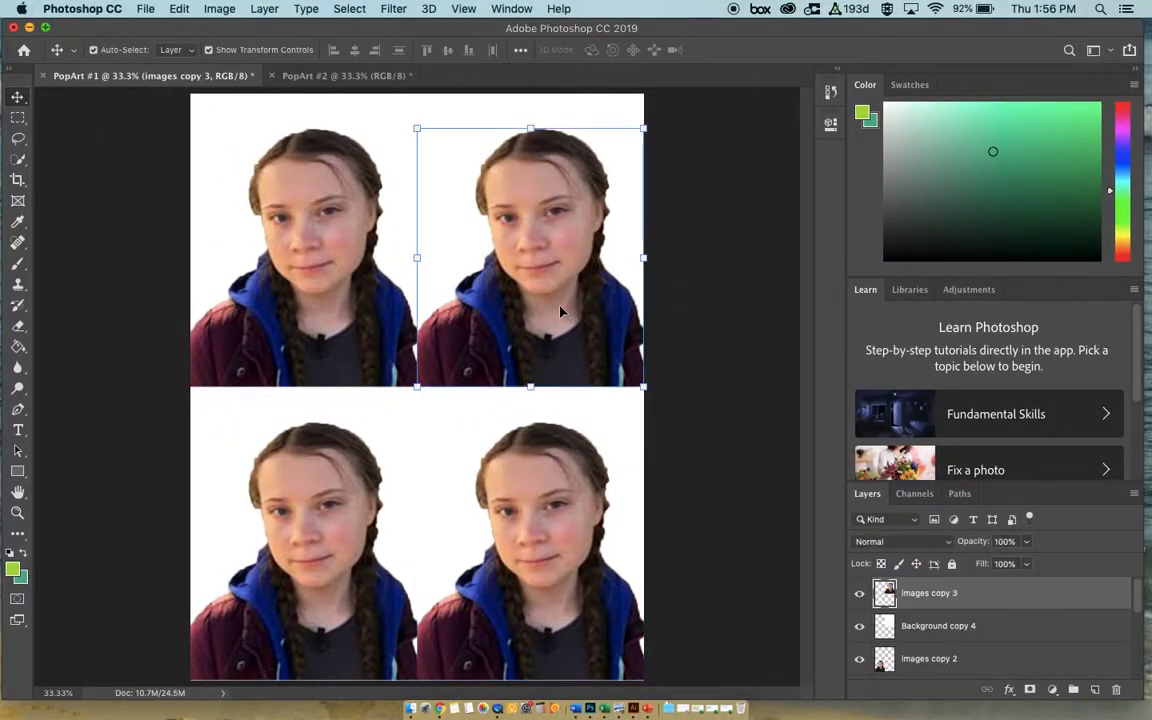
left_click(522, 436)
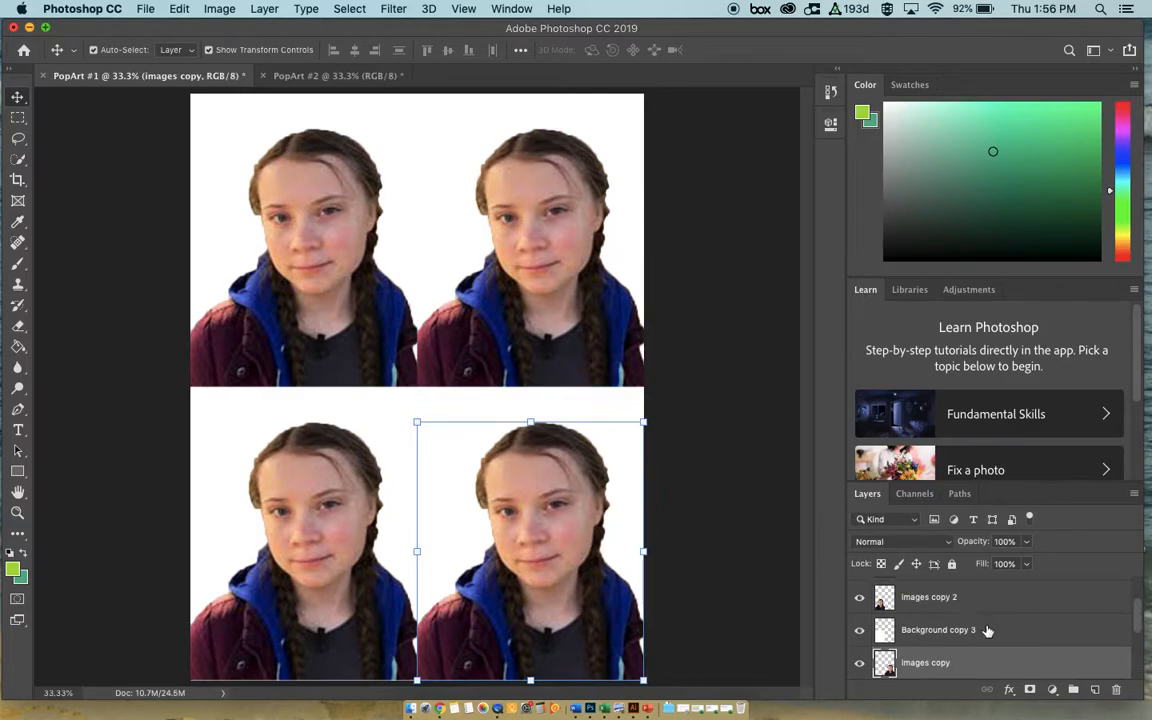
left_click(548, 296)
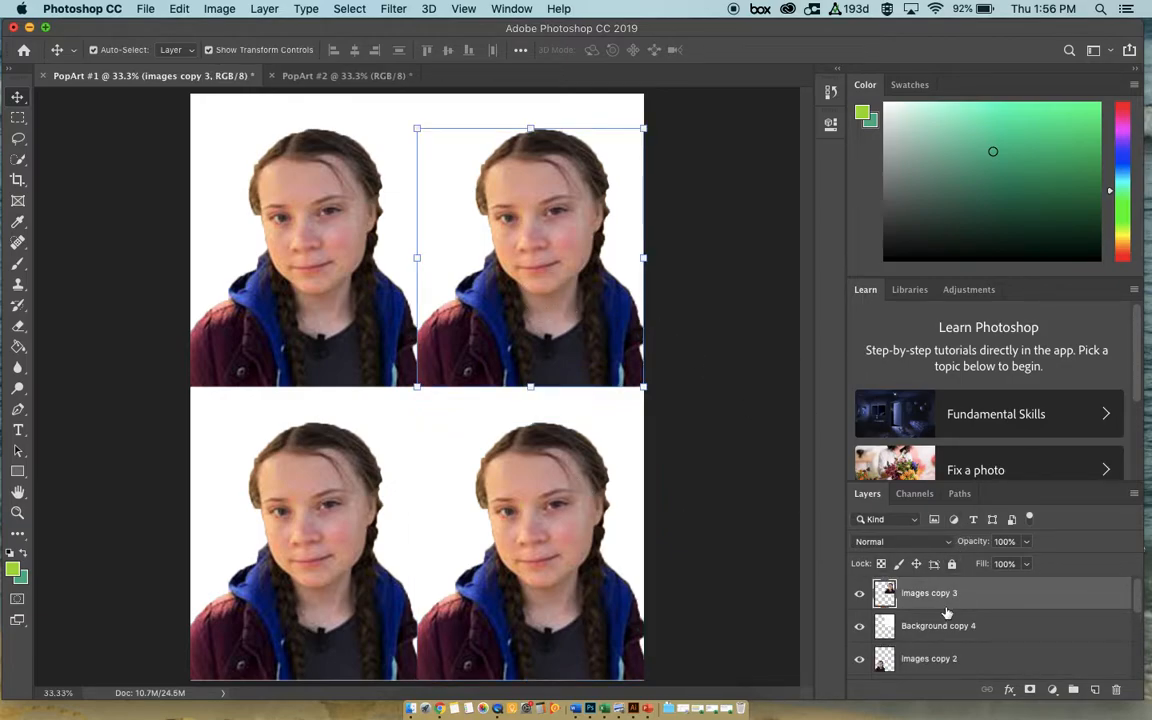
left_click(510, 425)
left_click(540, 318)
left_click(530, 270)
- Select only the images copy 3 and images copy layers together, covering both right-column portraits
scroll(1046, 670, "down", 1)
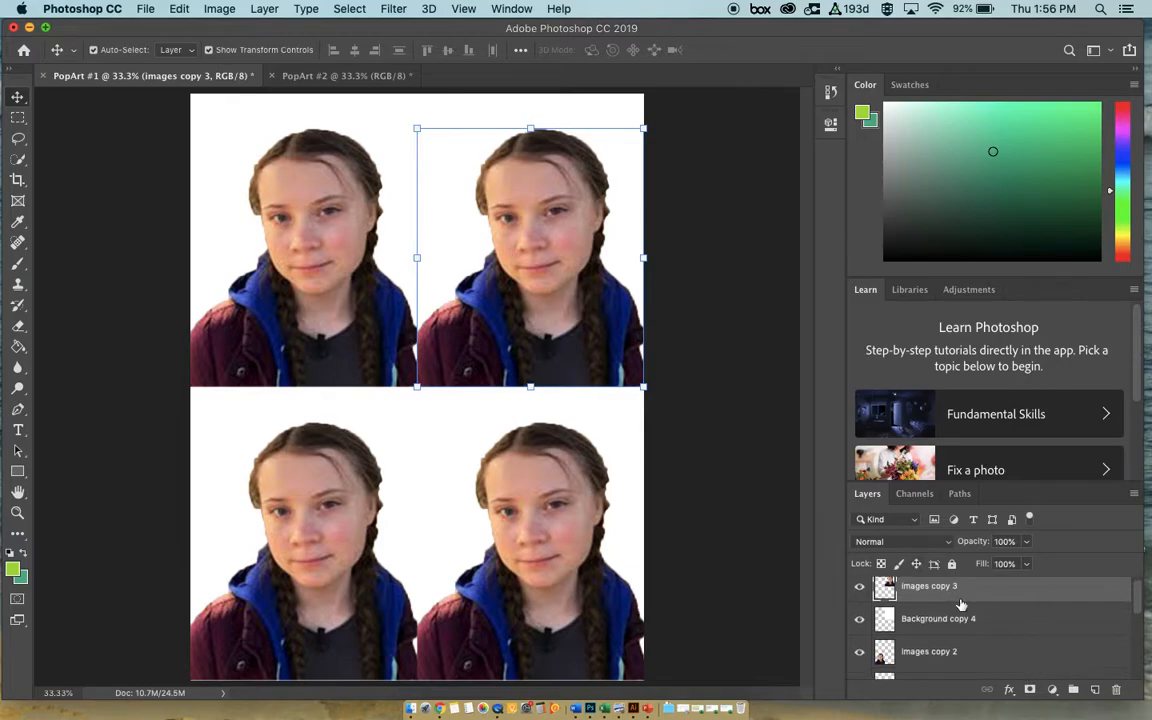
scroll(962, 648, "down", 2)
scroll(930, 639, "down", 1)
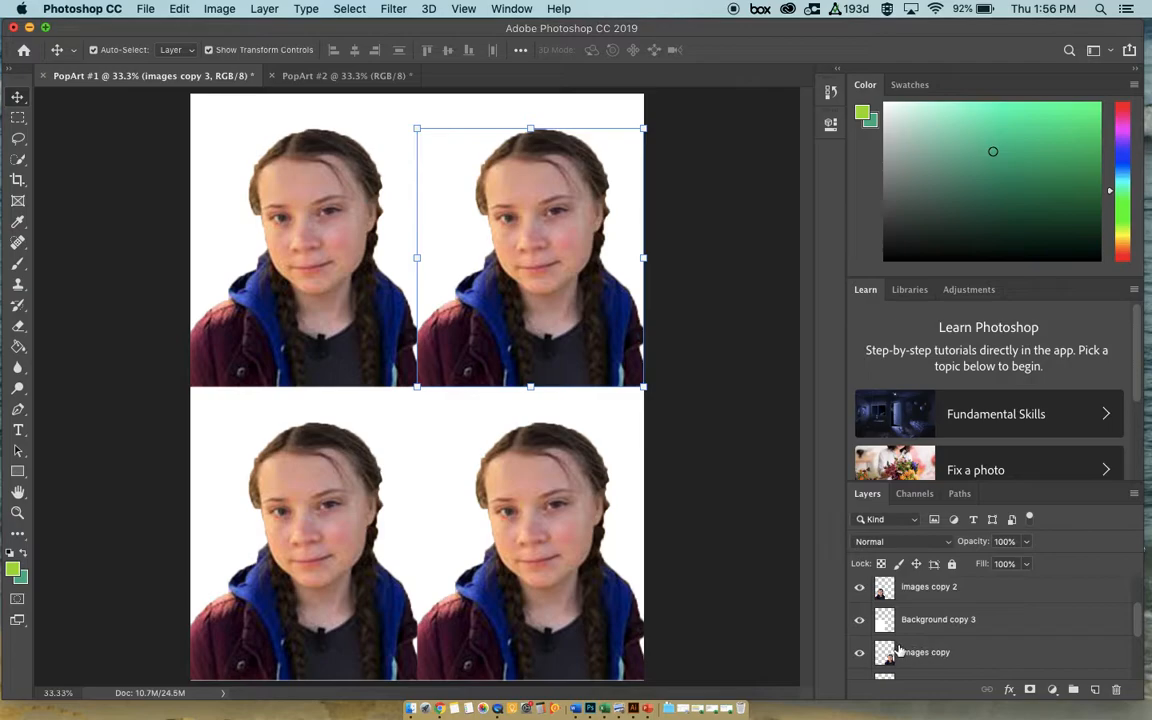
left_click(938, 655, "shift")
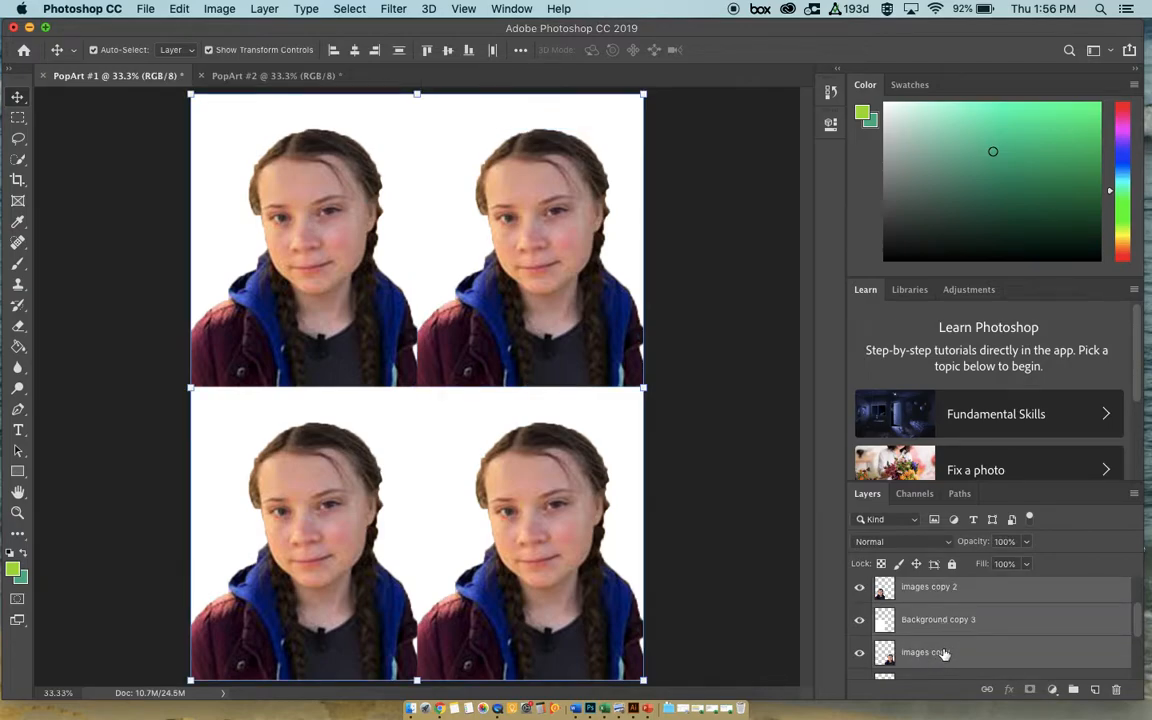
left_click(943, 654)
scroll(955, 655, "down", 1)
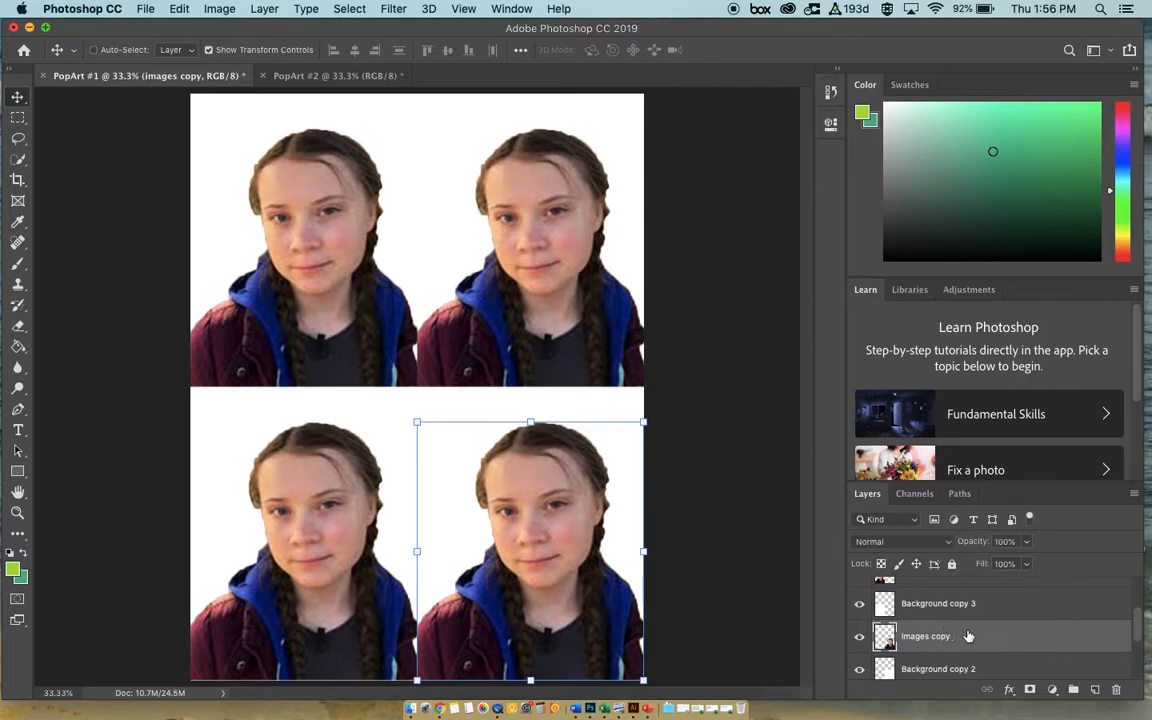
left_click_drag(1136, 622, 1138, 618)
left_click_drag(1137, 612, 1136, 586)
left_click(919, 595)
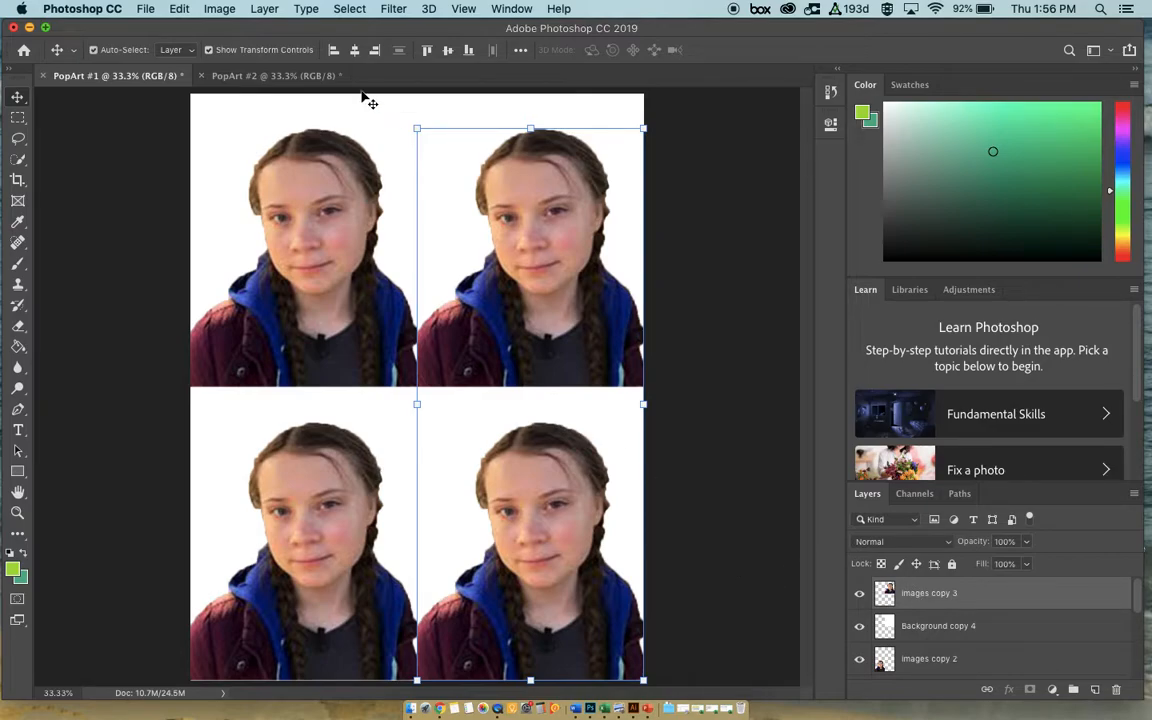
- Try to mirror the two selected portraits with Flip Canvas Horizontal, and undo the flip
left_click(217, 10)
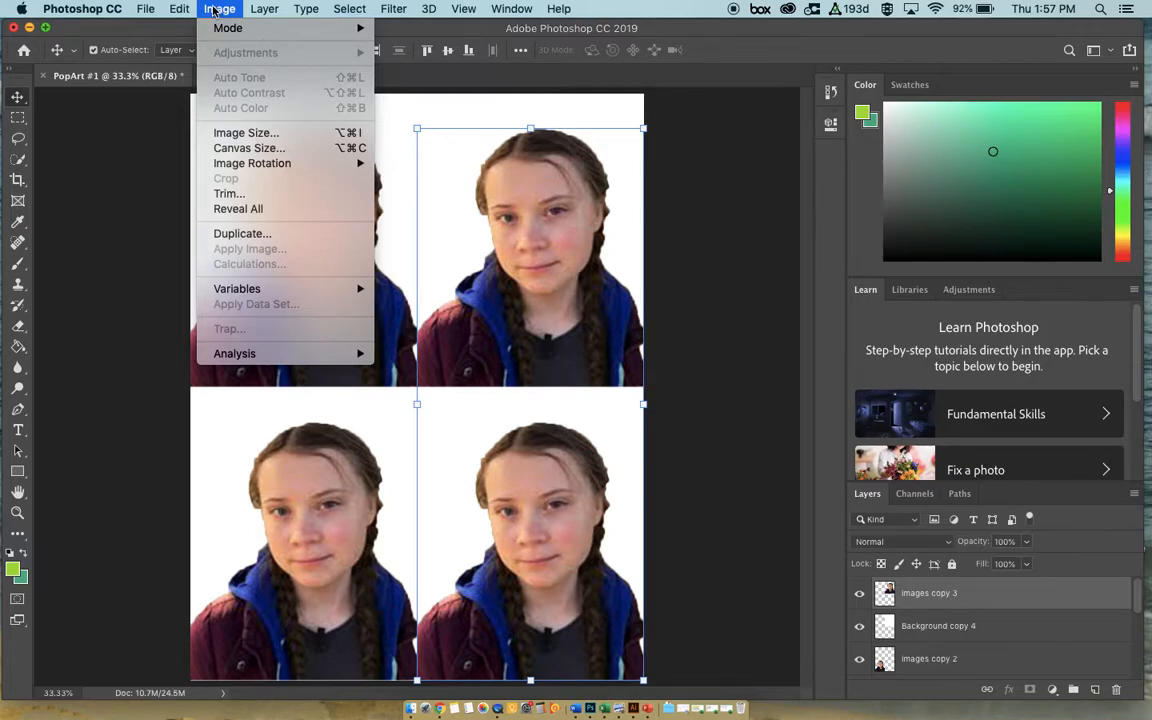
mouse_move(272, 168)
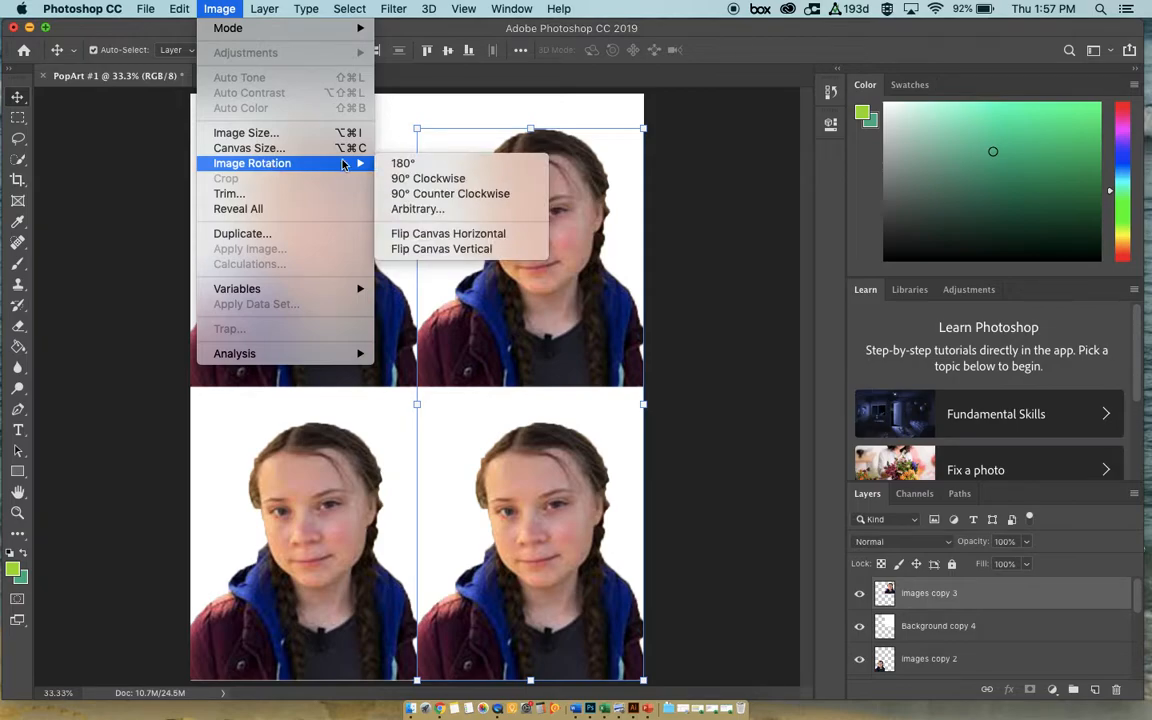
left_click(419, 242)
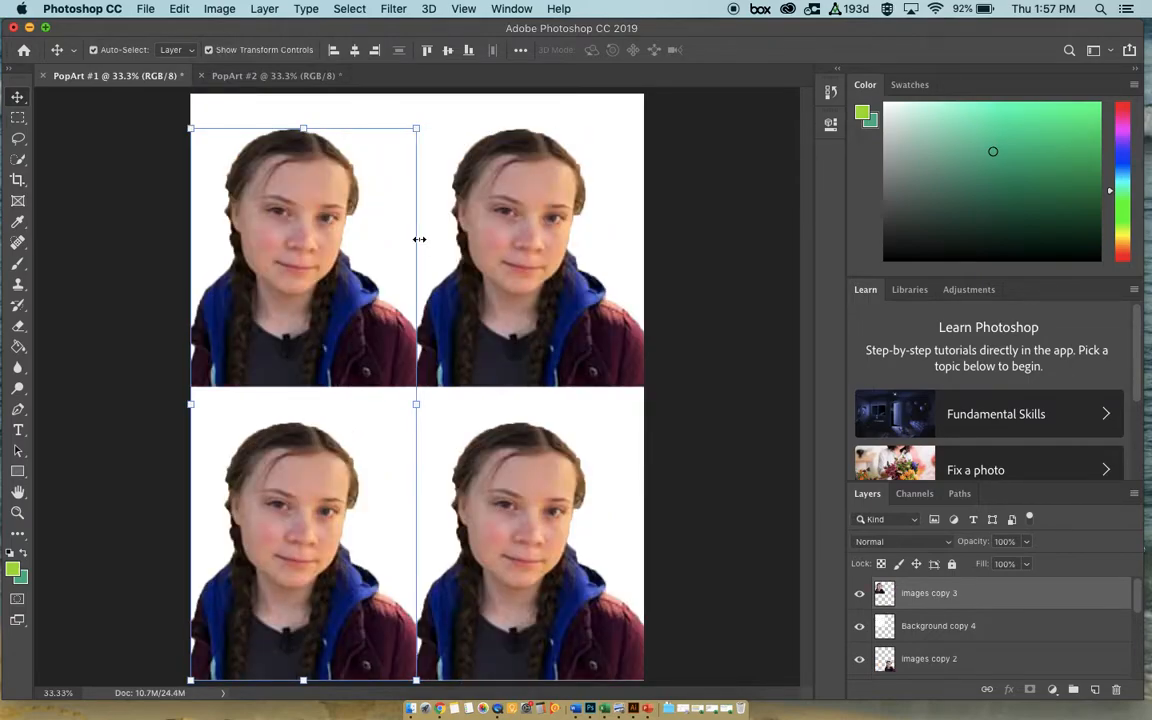
key("super+z")
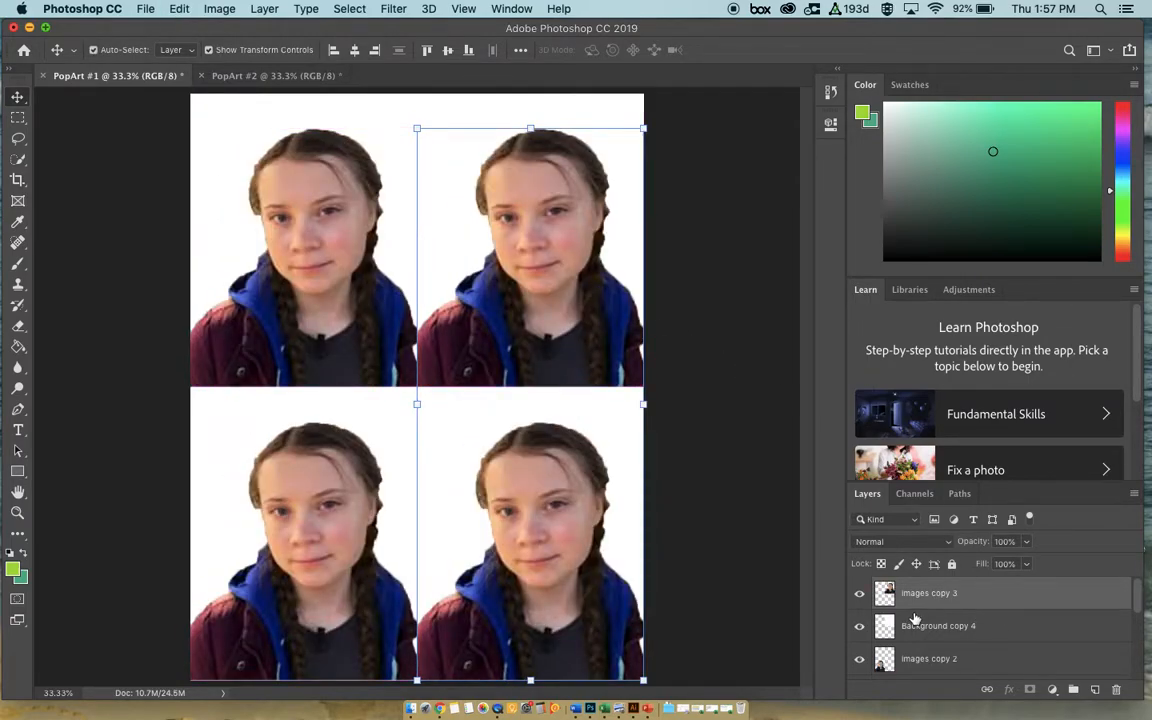
- Select only the images copy 3 layer, try to mirror it with Flip Canvas Horizontal, and undo the flip
left_click(960, 604)
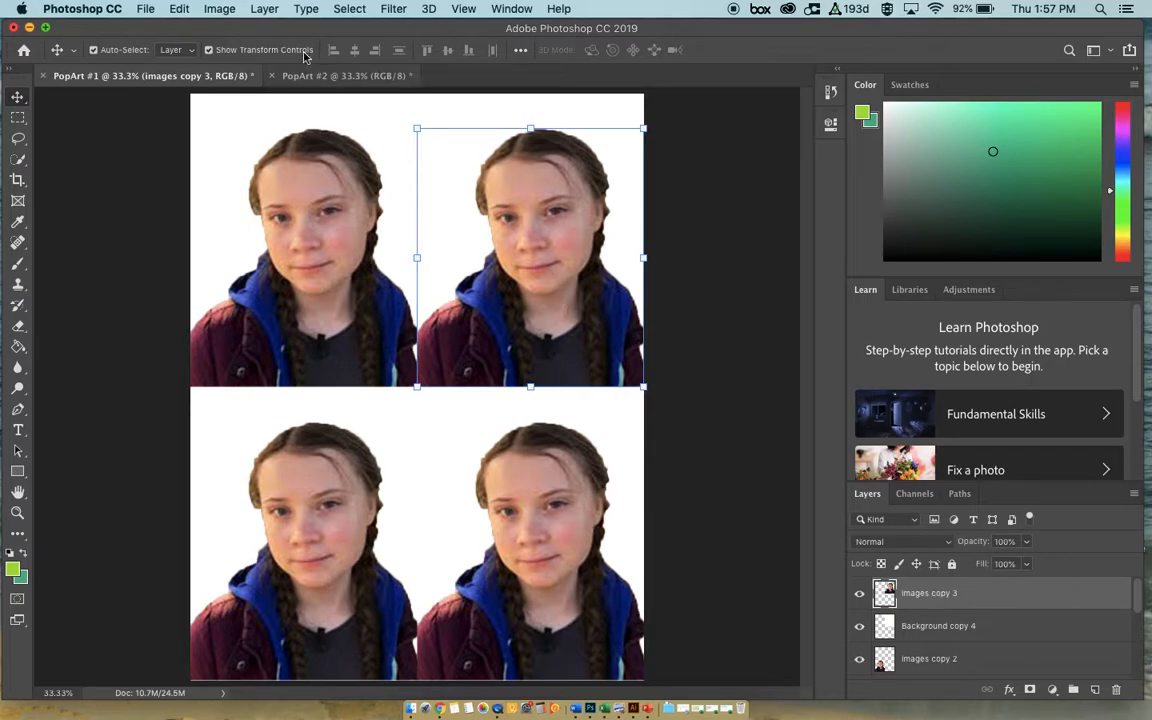
left_click(219, 9)
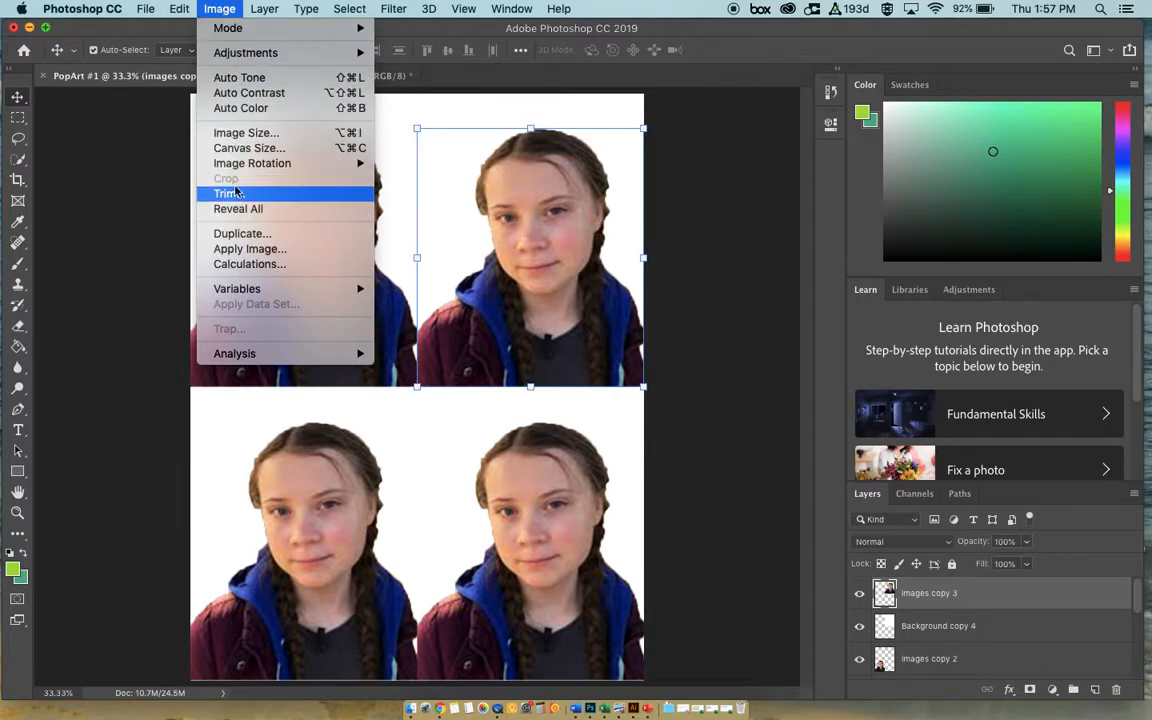
mouse_move(238, 163)
left_click(432, 236)
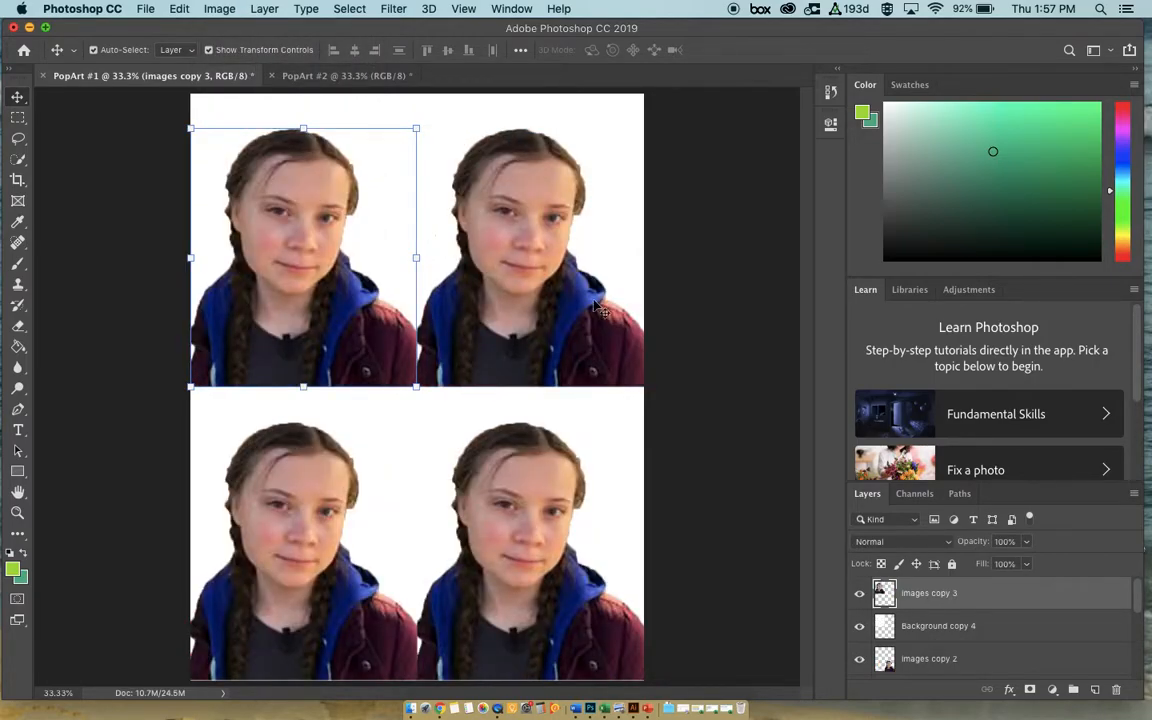
key("super+z")
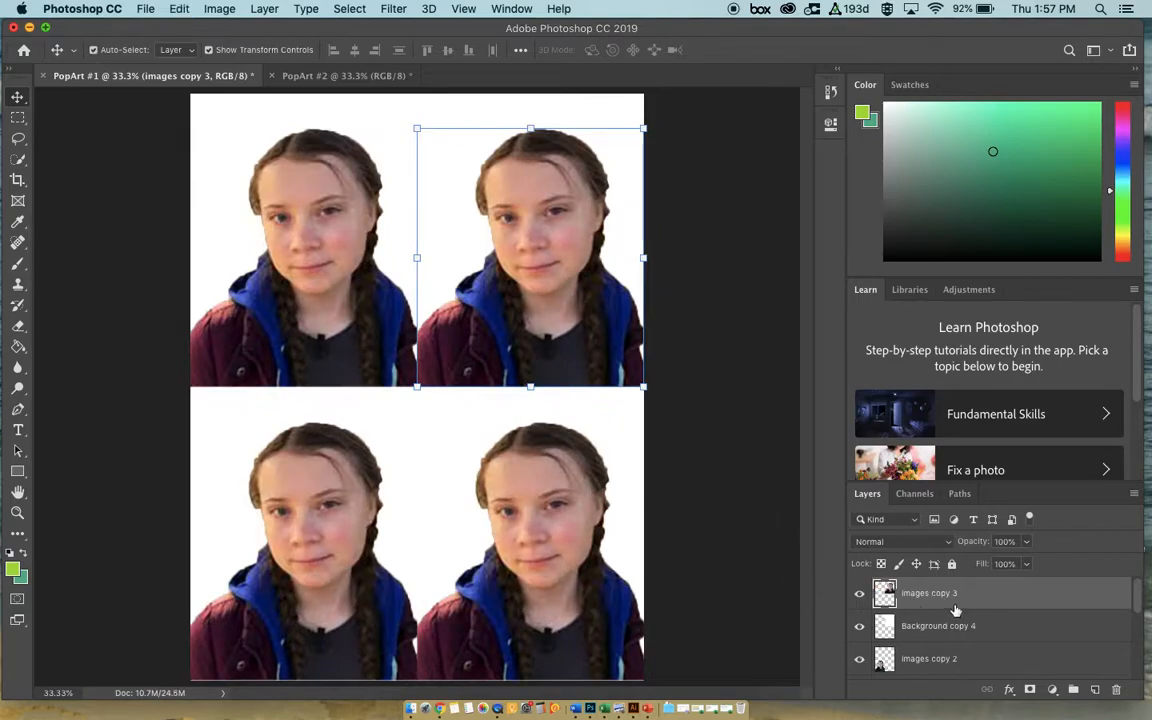
- Check the Layer commands for a flip option, retry Flip Canvas Horizontal on images copy 3, and undo it
left_click(210, 9)
mouse_move(262, 8)
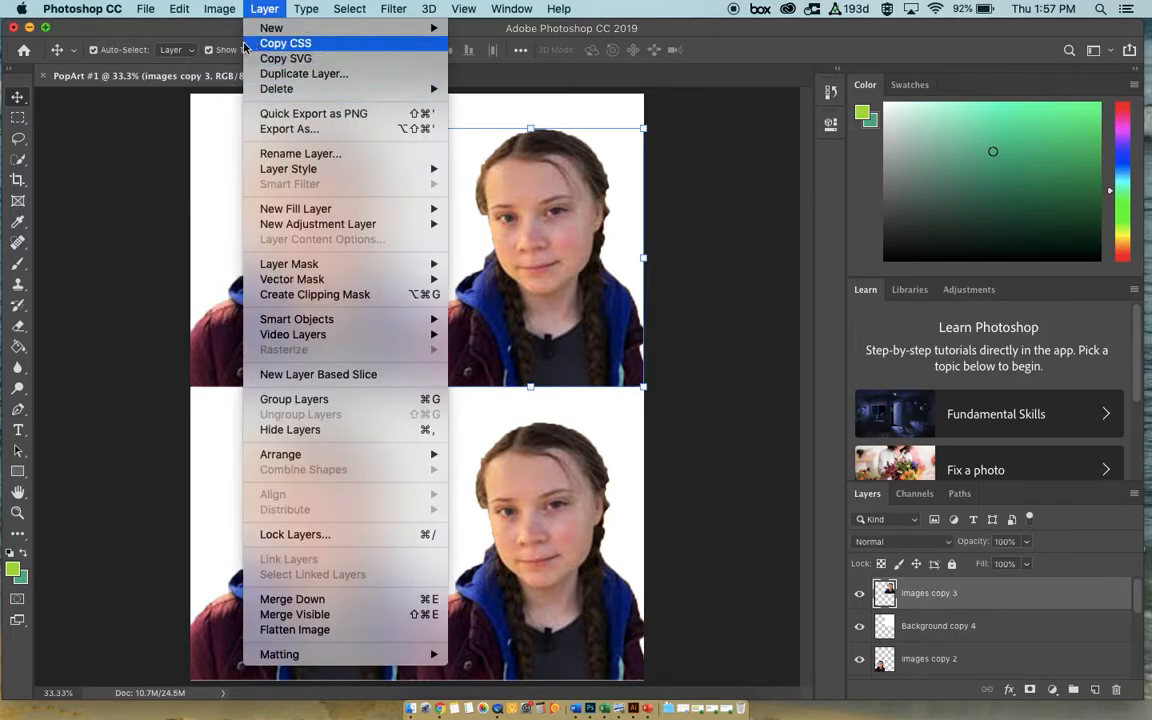
mouse_move(214, 12)
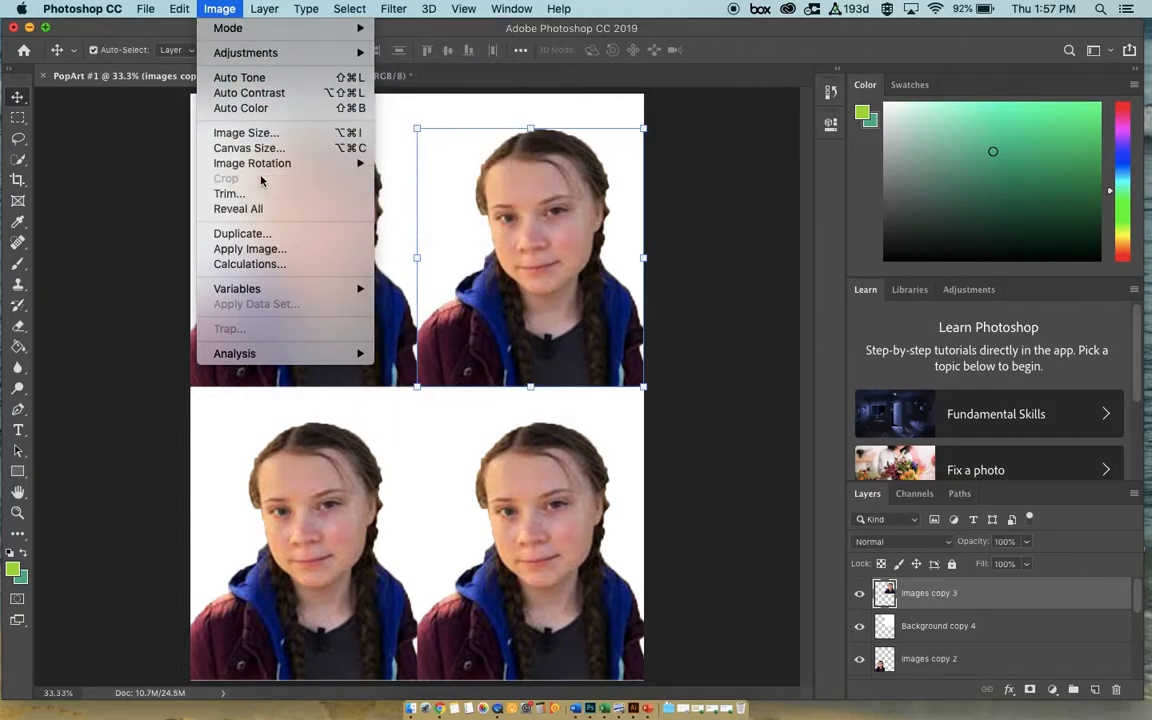
mouse_move(257, 168)
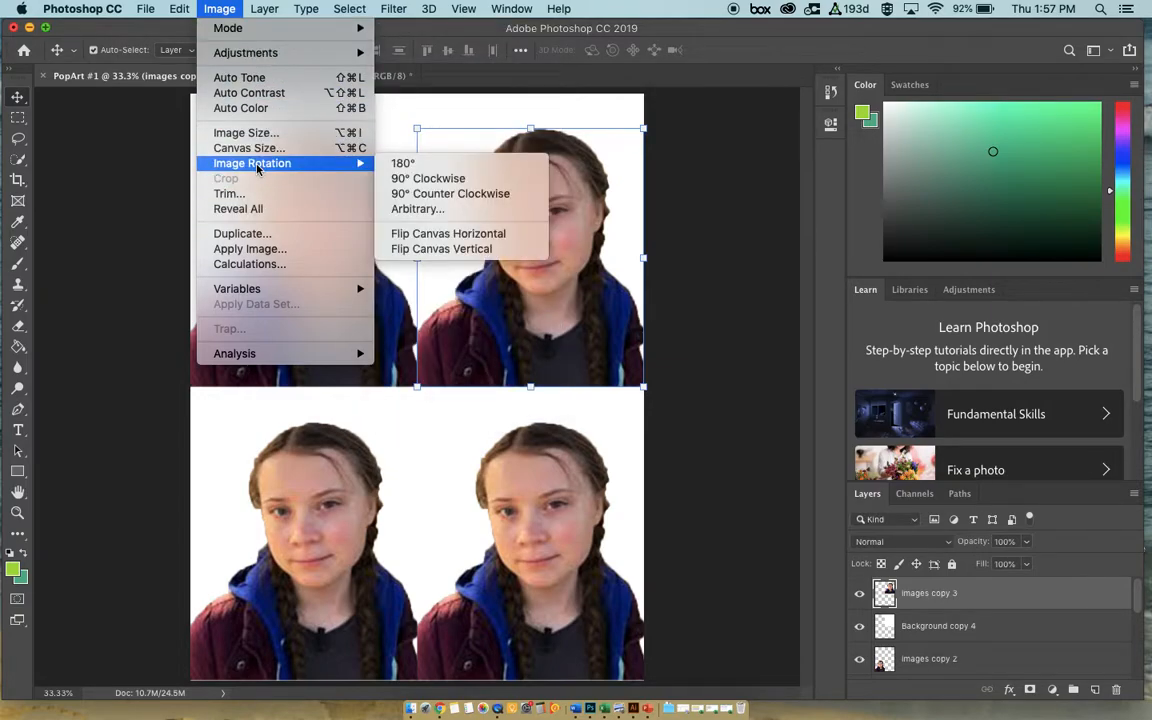
left_click(434, 236)
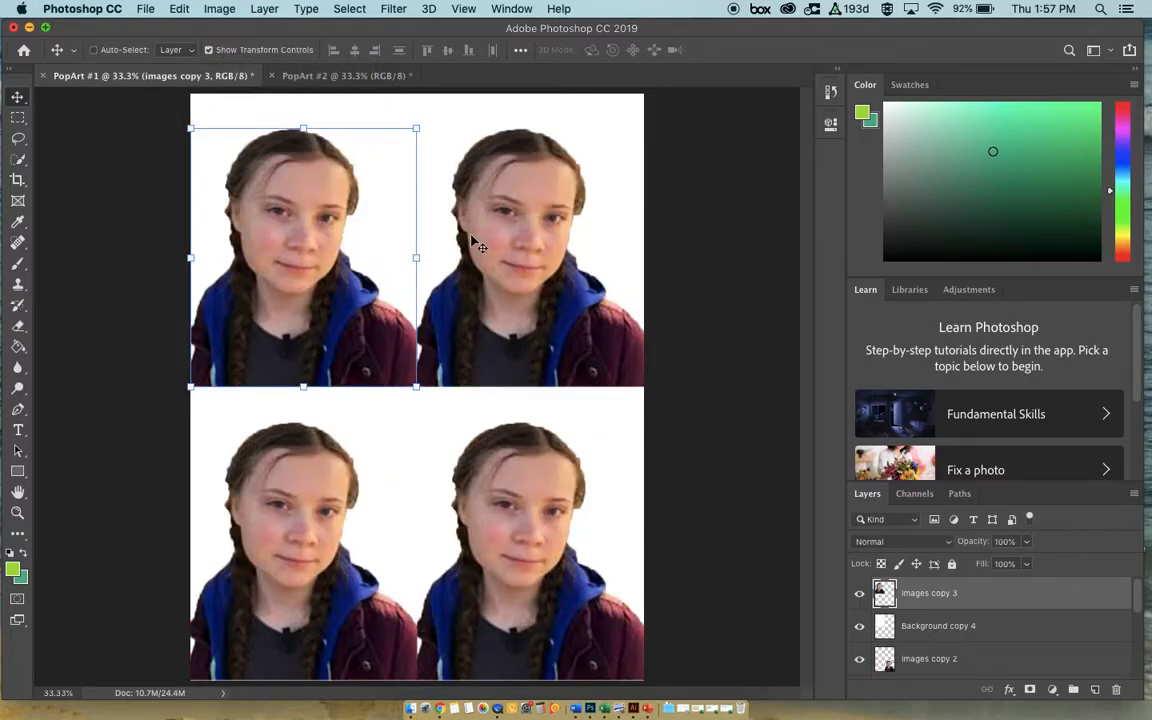
key("ctrl+z")
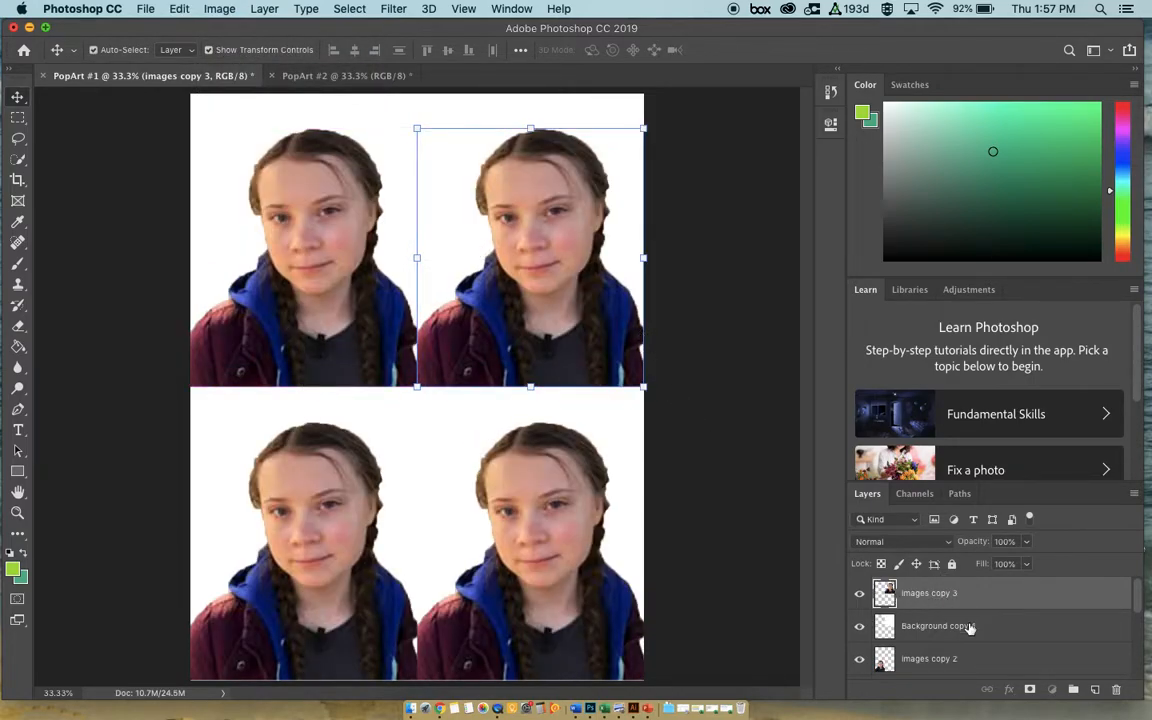
- Try to mirror the images copy 3 portrait by rotating the image 180°, and undo the rotation
left_click(966, 626)
left_click(955, 594)
scroll(948, 594, "down", 1)
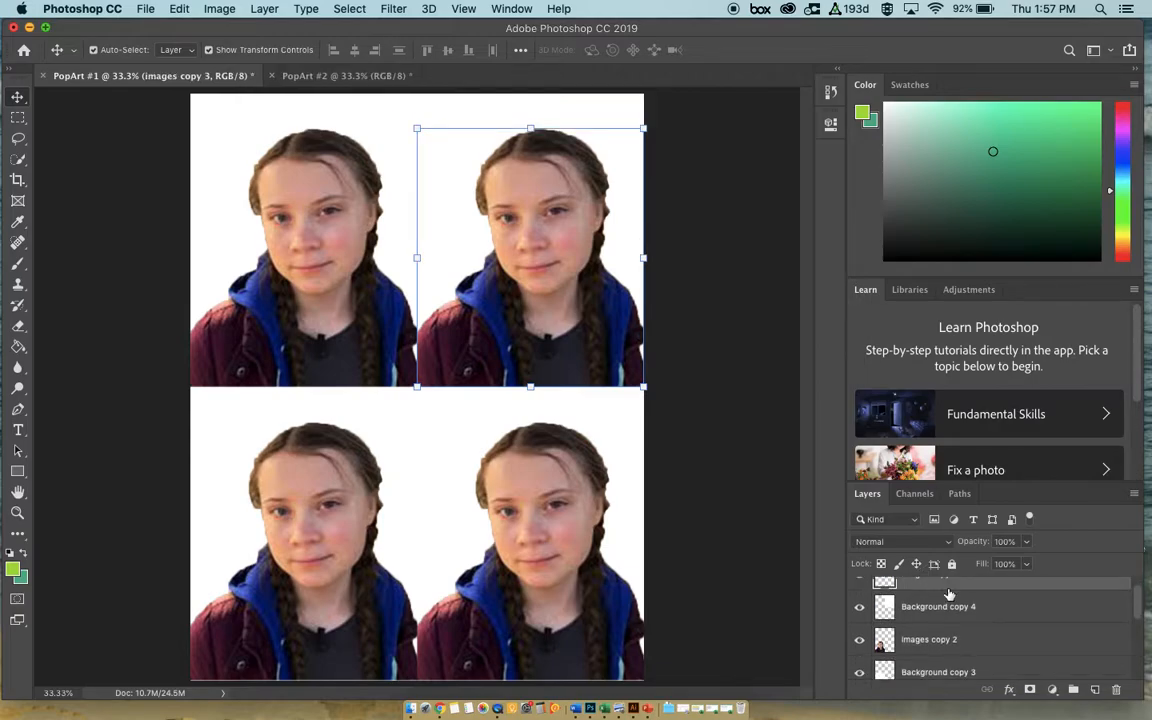
scroll(945, 590, "up", 1)
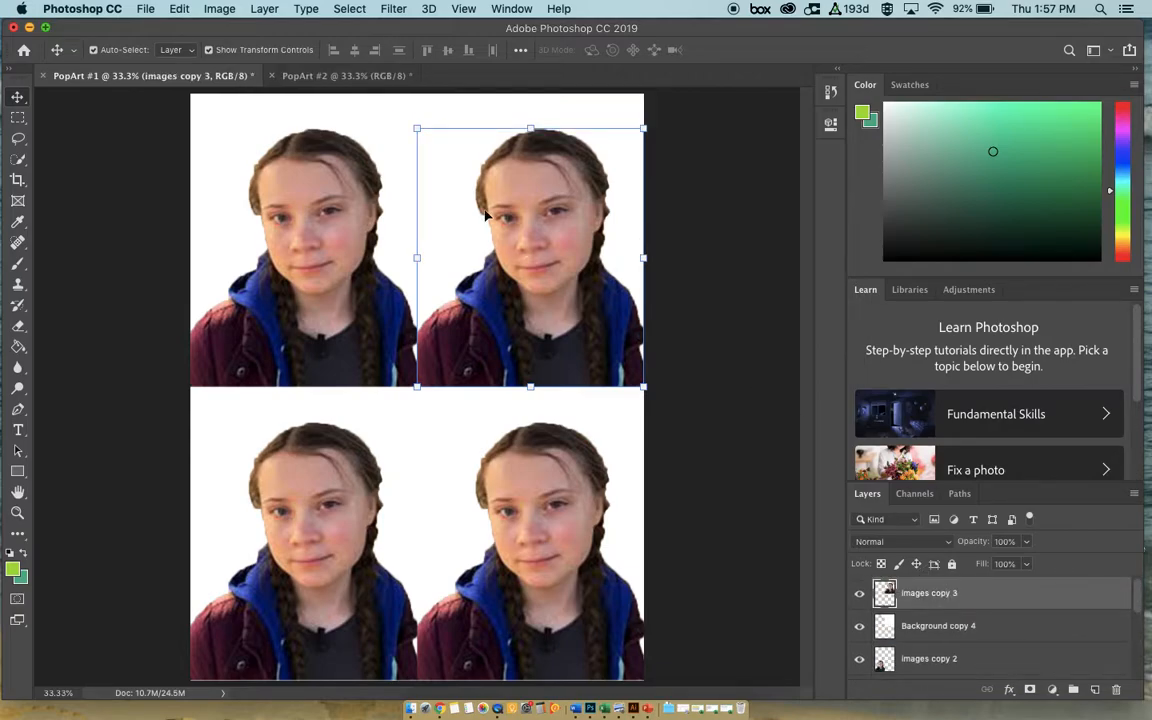
left_click(349, 8)
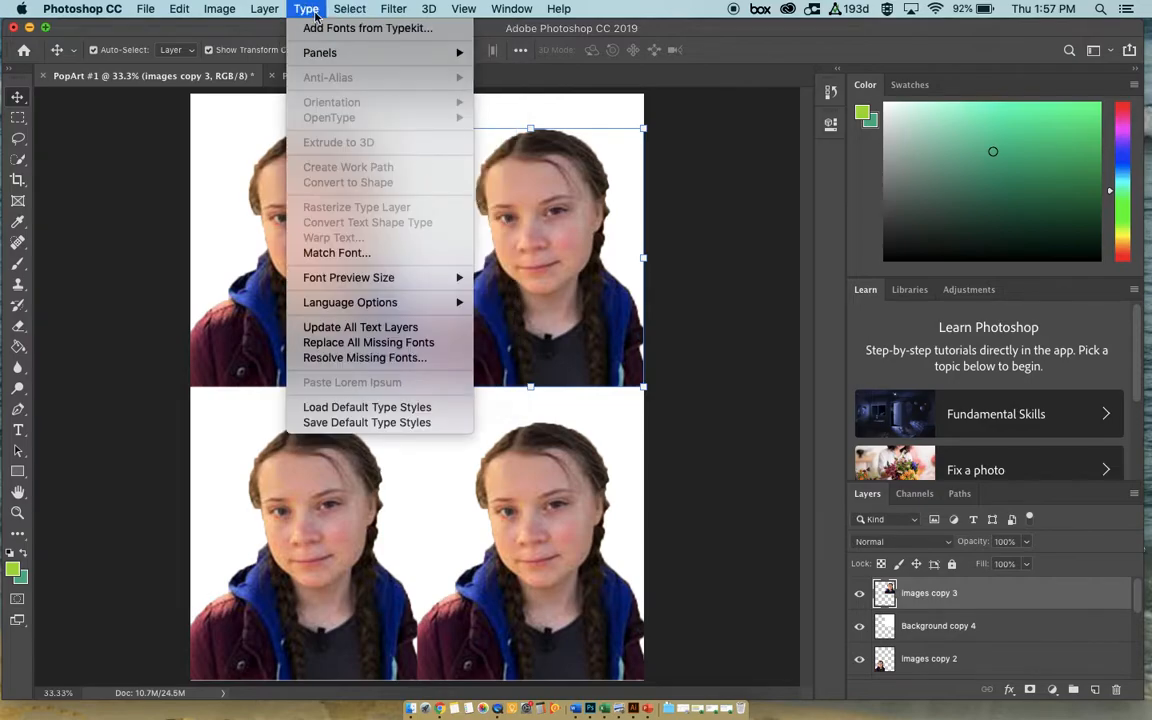
mouse_move(322, 12)
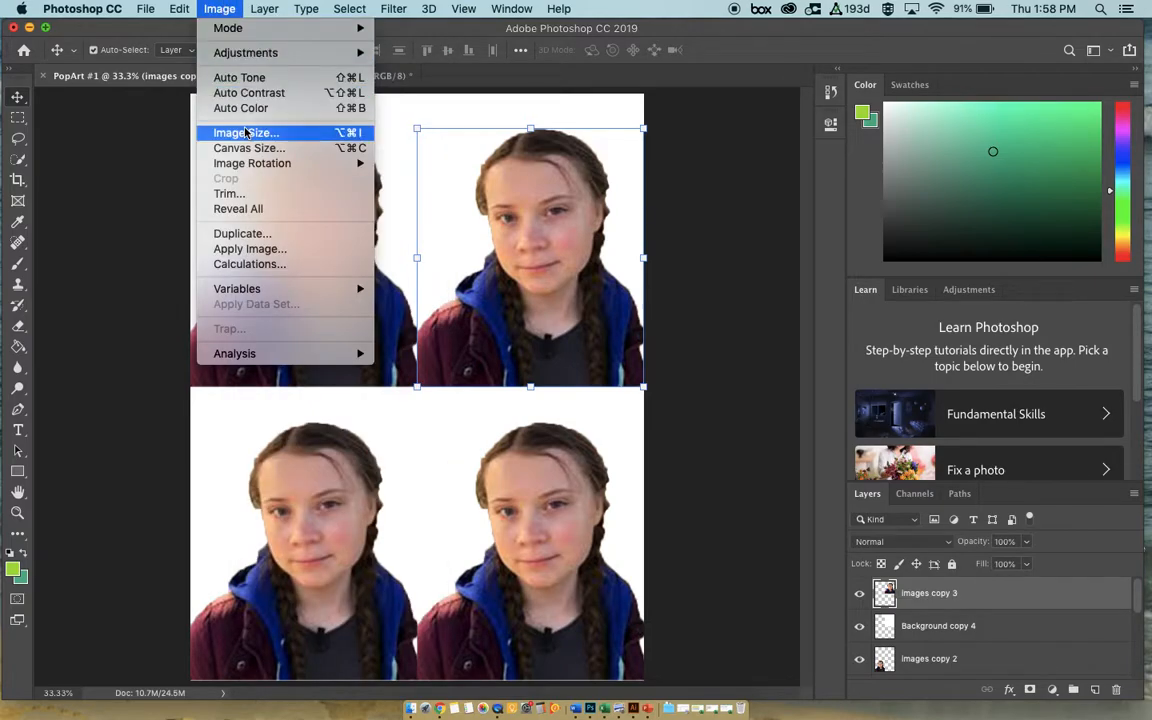
mouse_move(250, 167)
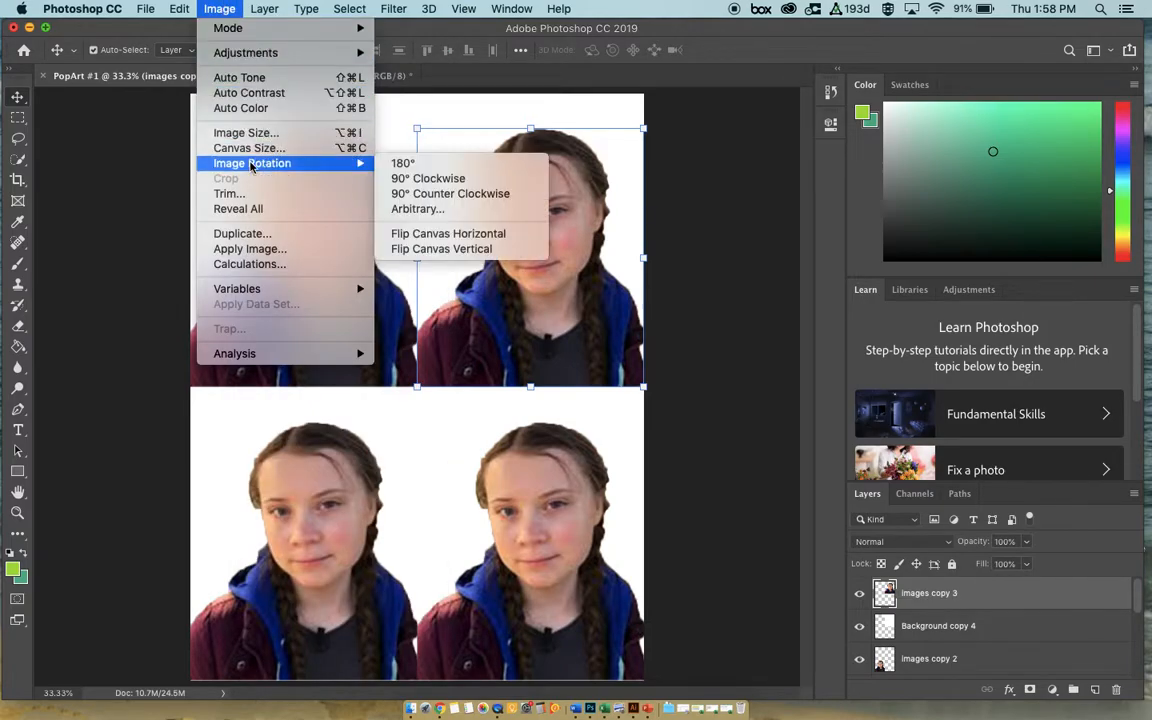
left_click(399, 164)
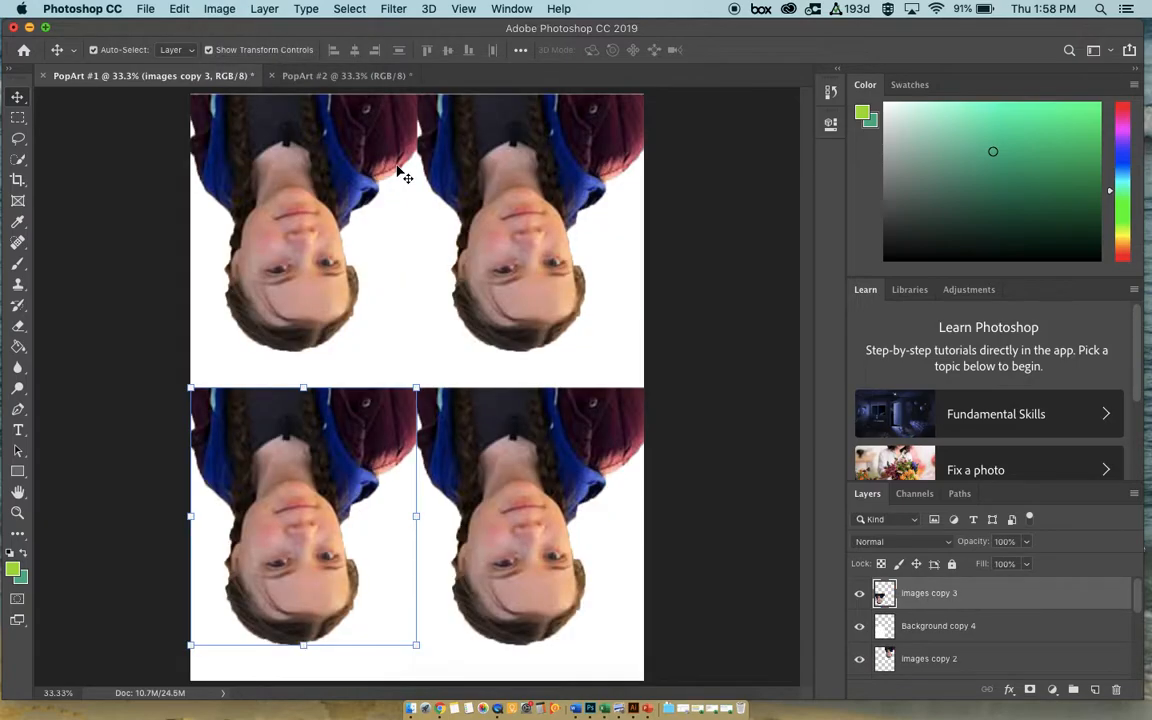
key("super+z")
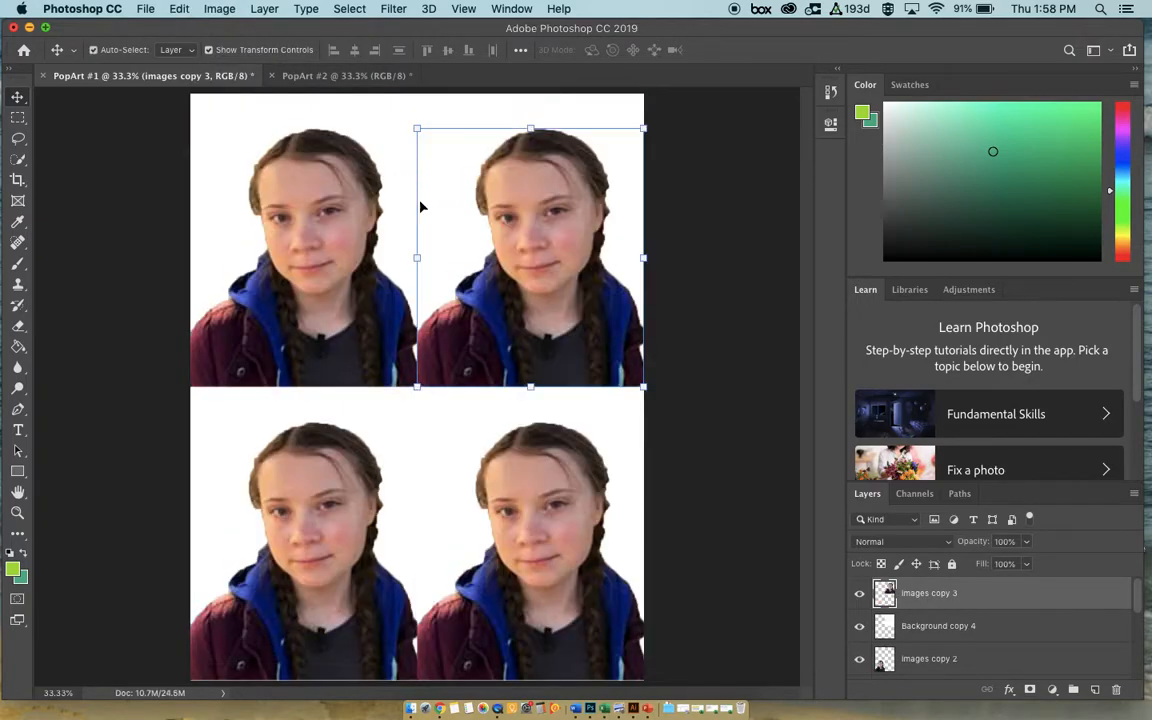
- Mirror only the upper-right portrait on the images copy 3 layer with the Flip Horizontal transform
left_click(992, 626)
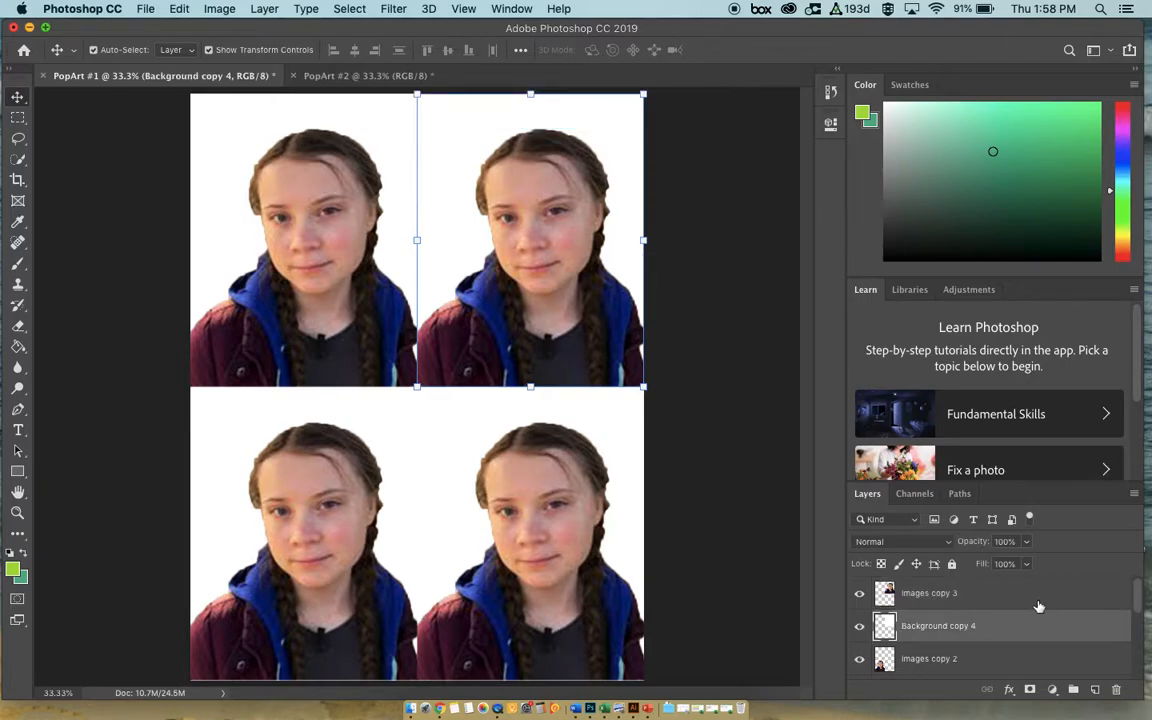
left_click(470, 323)
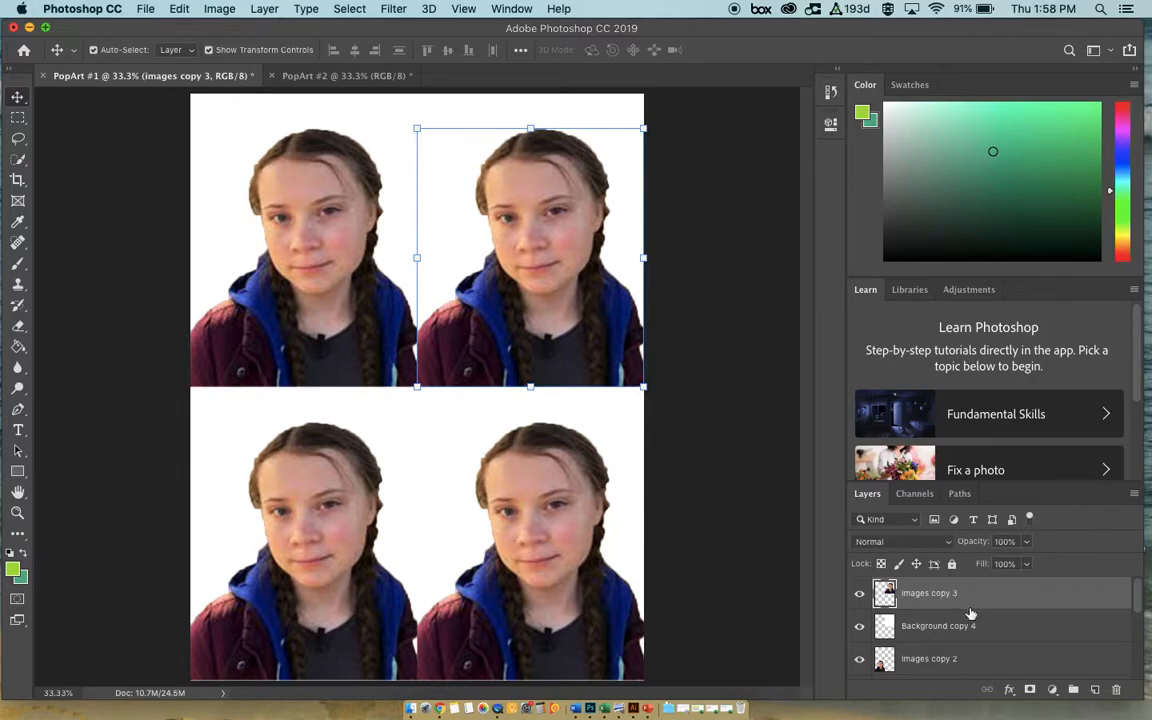
left_click(220, 9)
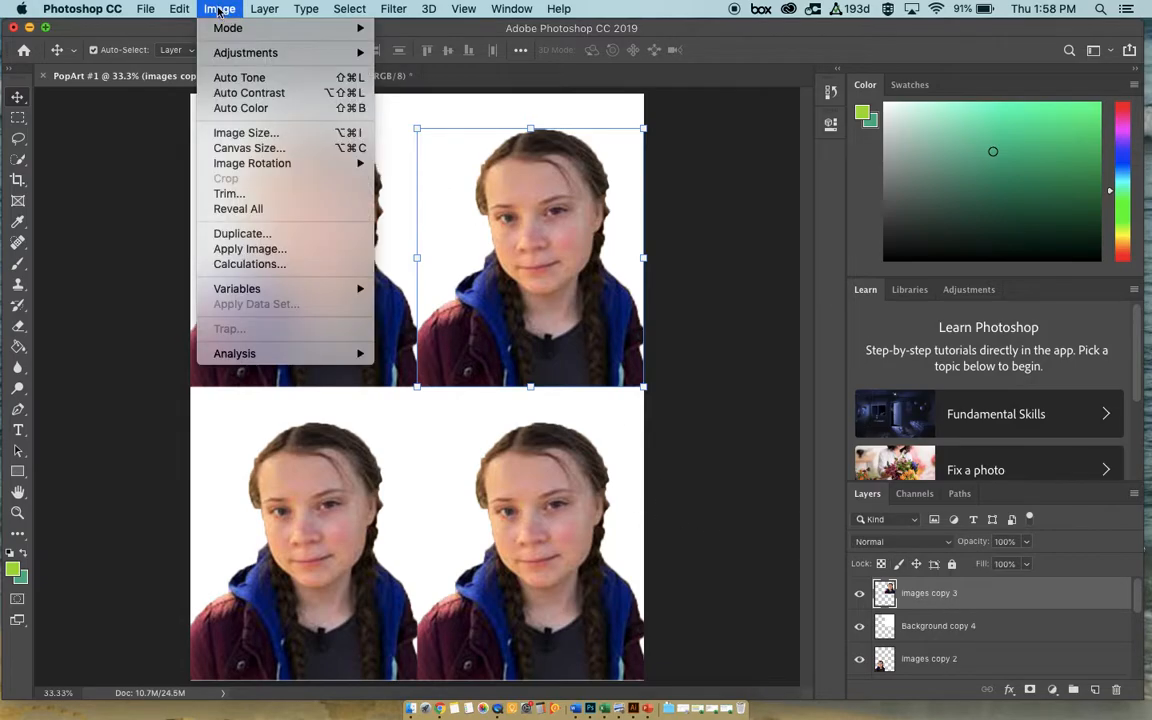
mouse_move(178, 9)
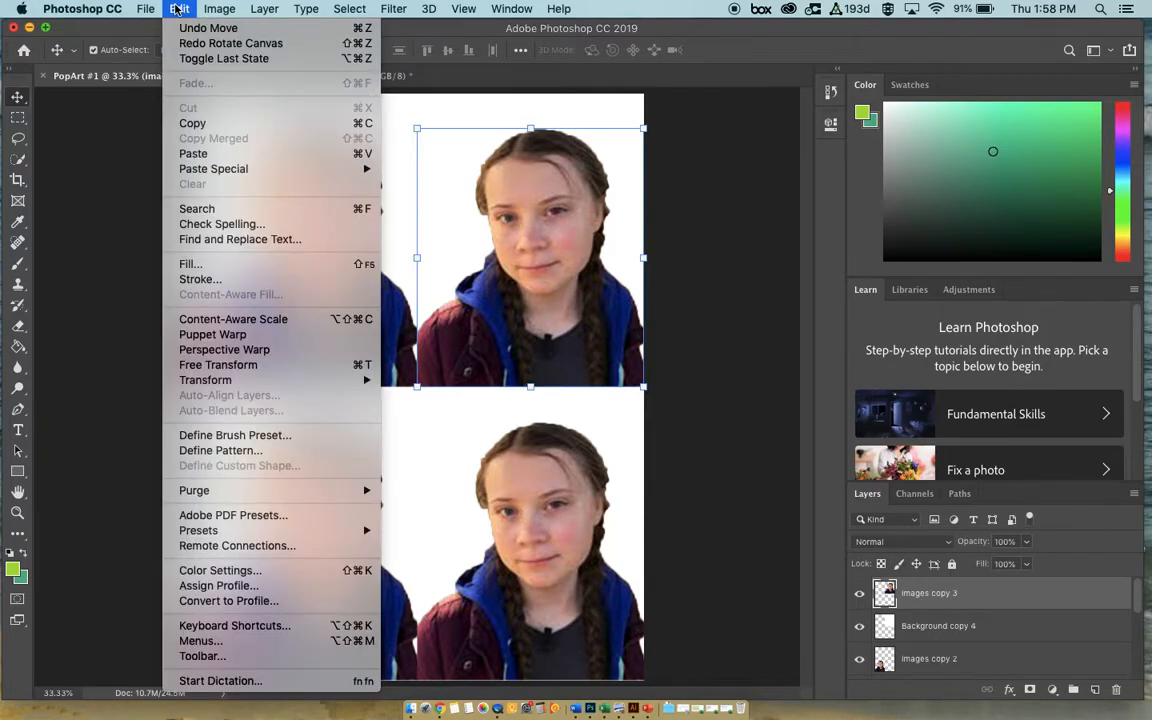
mouse_move(238, 9)
mouse_move(240, 385)
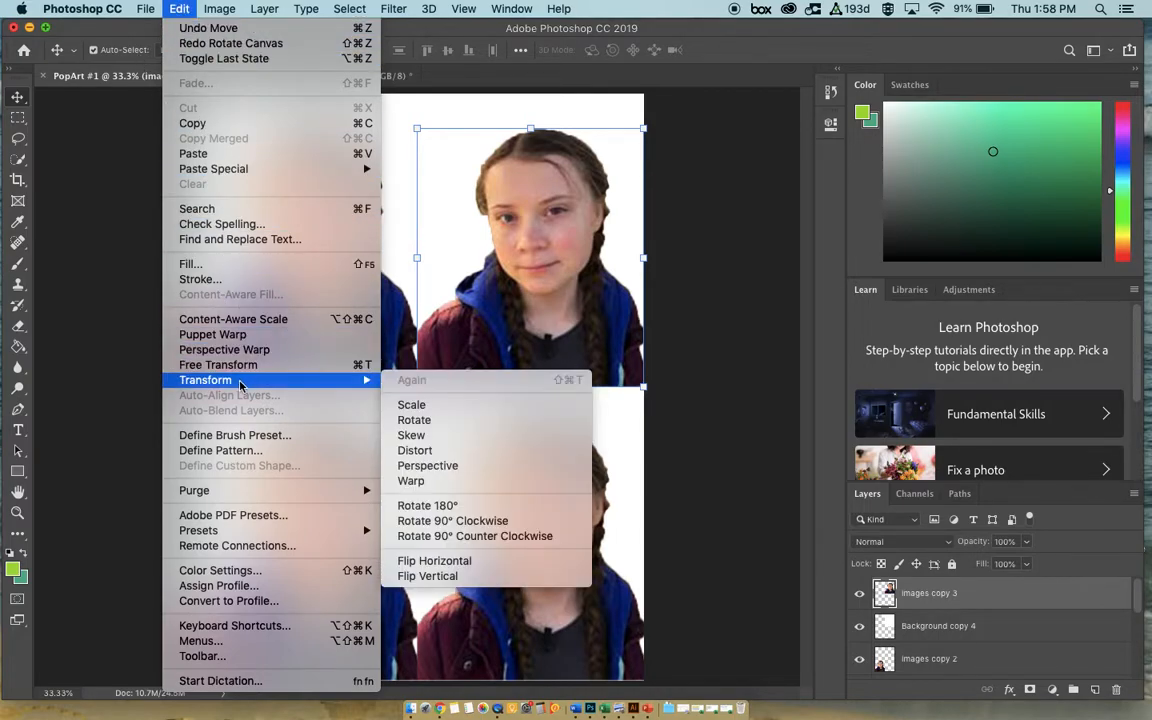
left_click(423, 563)
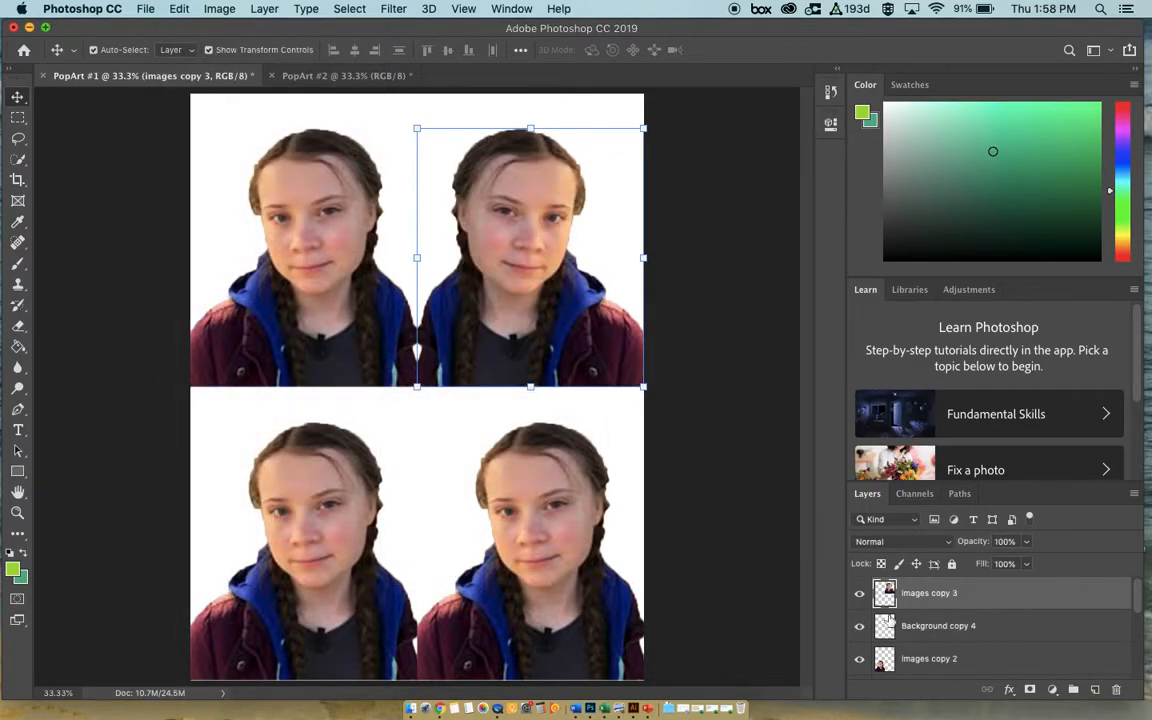
- Mirror the lower-right portrait on the images copy layer with the Flip Horizontal transform, and deselect it
scroll(930, 647, "down", 5)
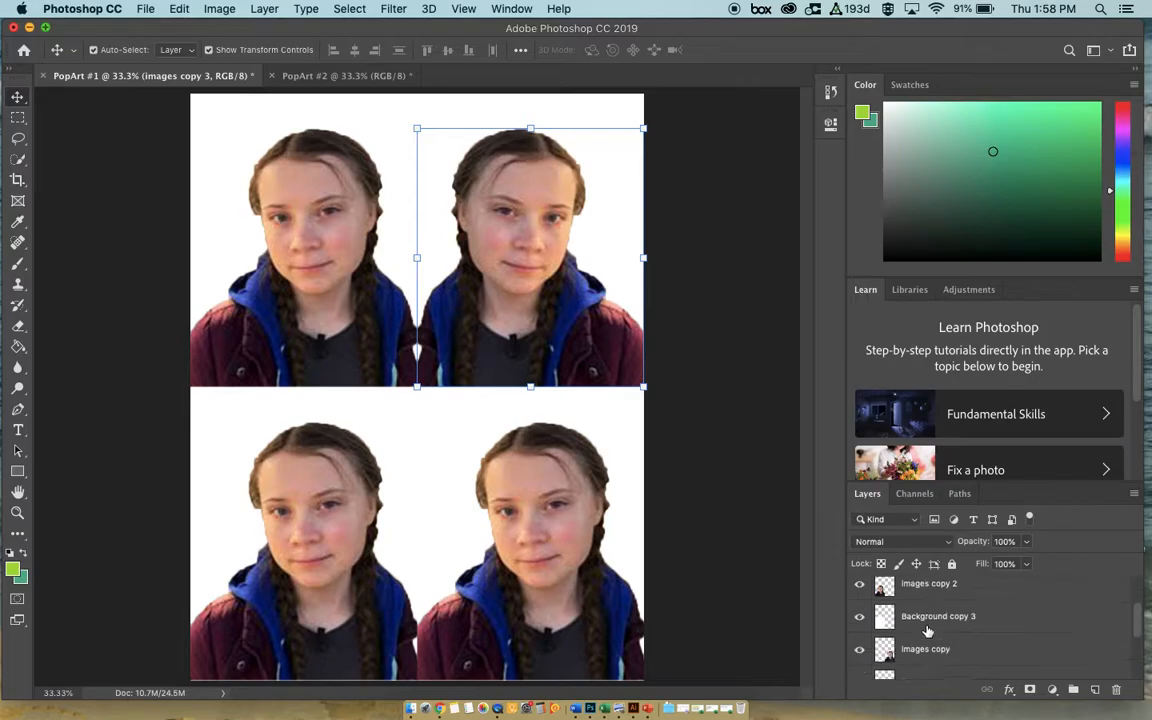
scroll(926, 630, "down", 1)
scroll(880, 595, "up", 5)
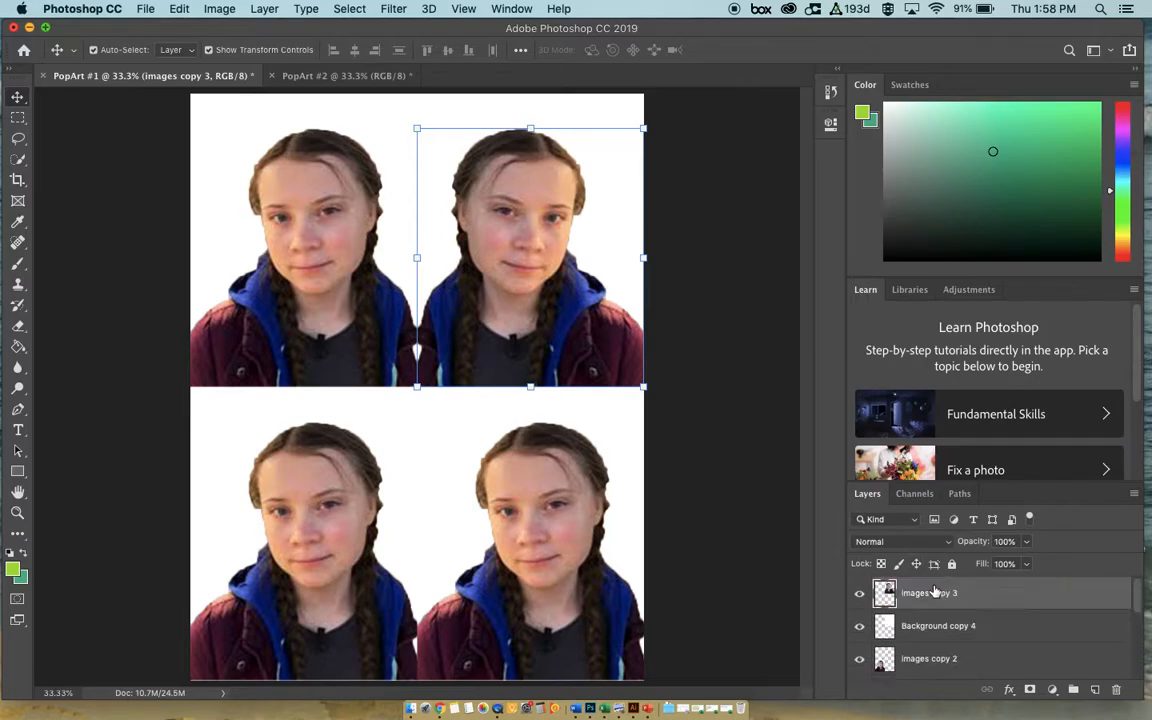
left_click(558, 556)
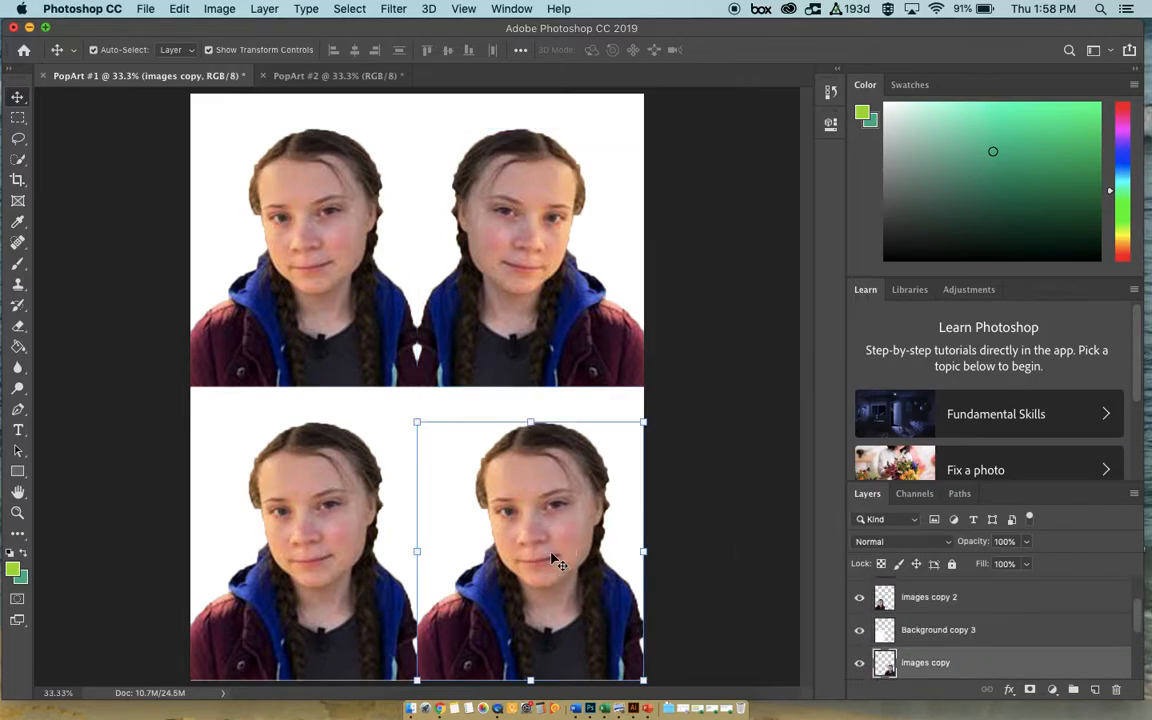
scroll(923, 615, "down", 2)
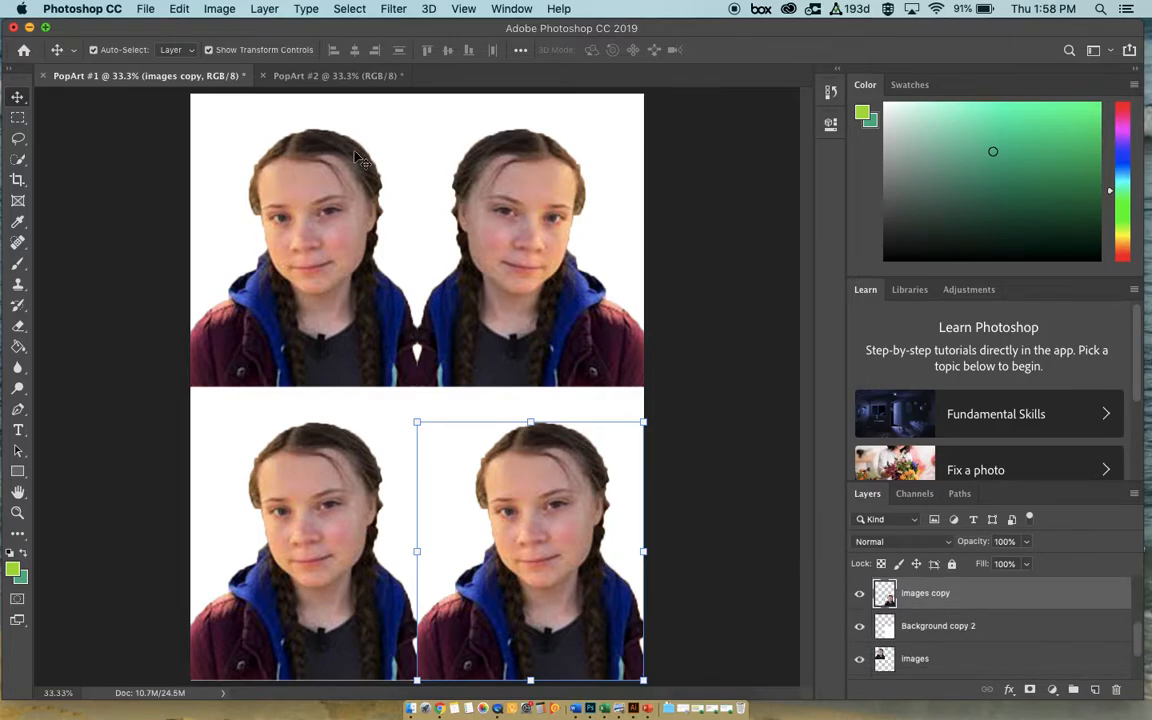
left_click(178, 9)
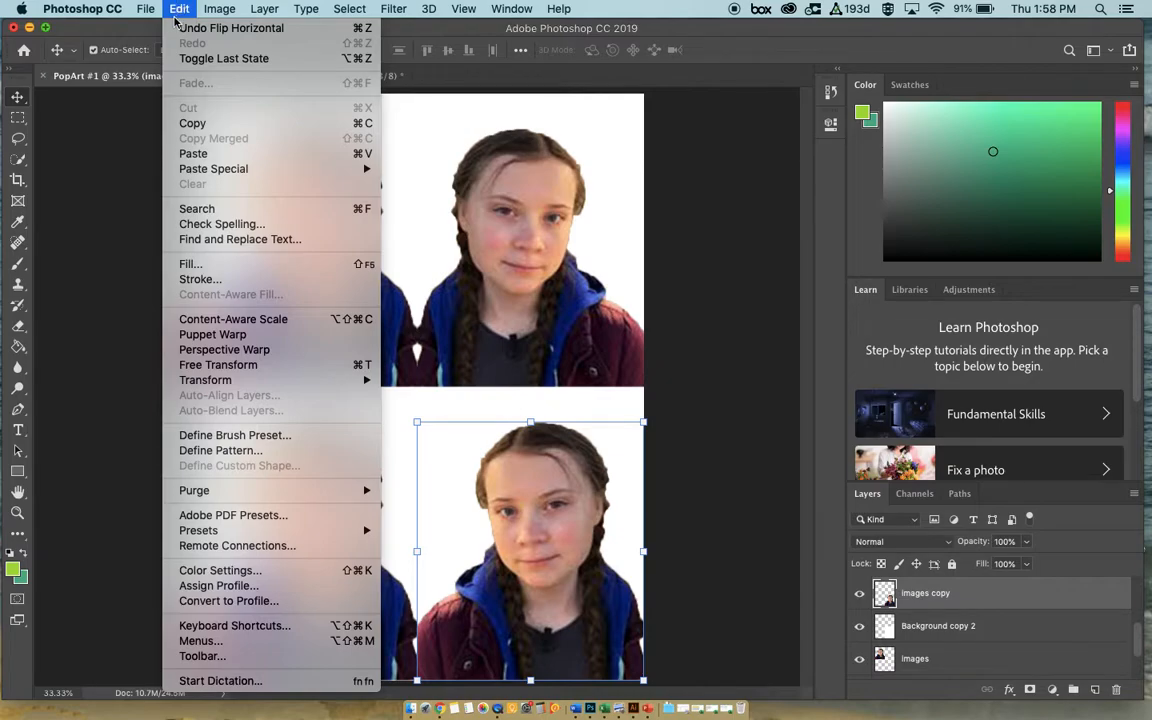
mouse_move(320, 380)
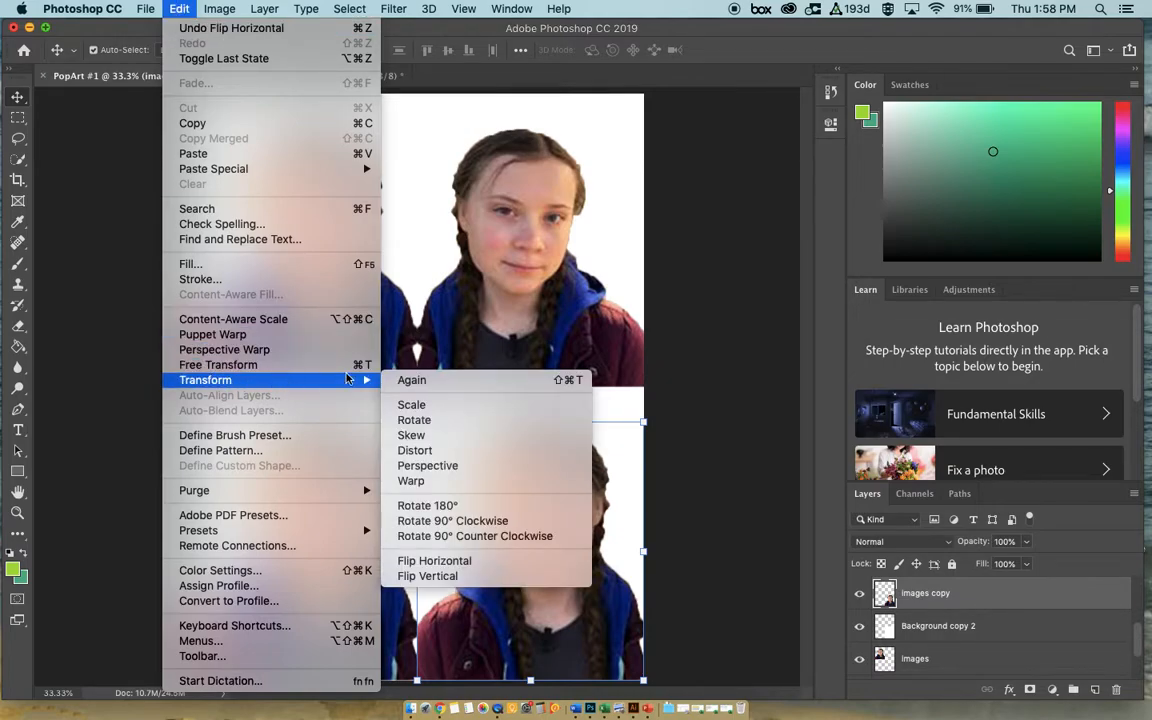
left_click(440, 561)
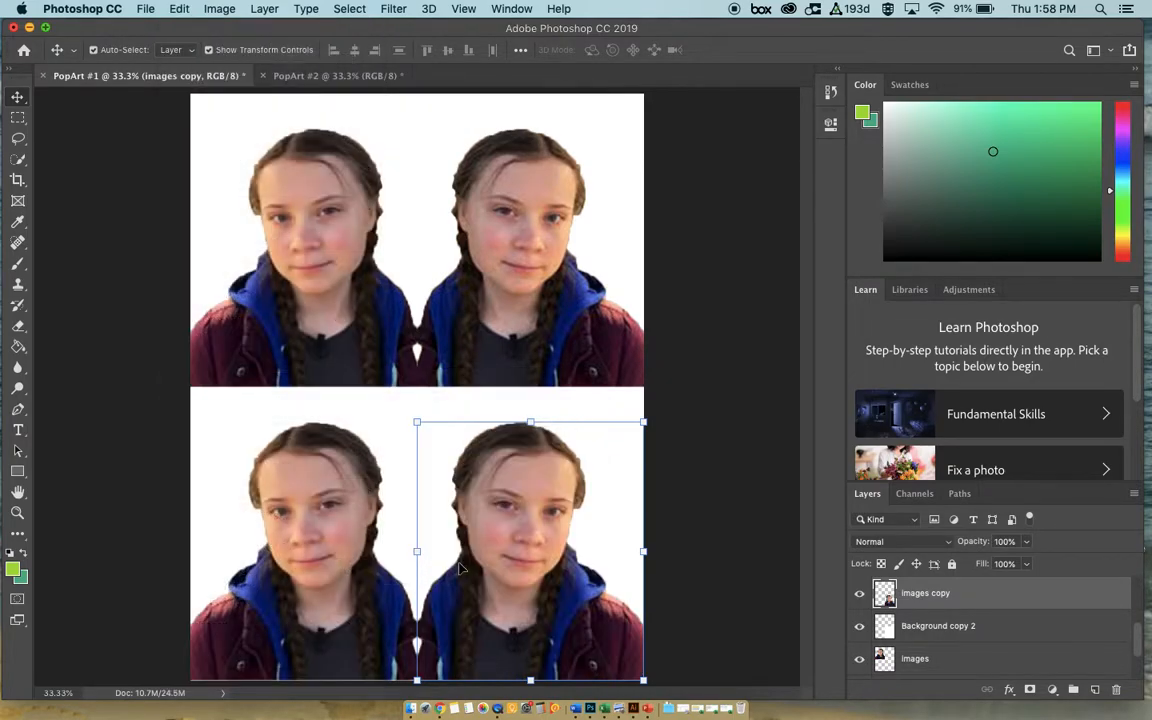
left_click(684, 476)
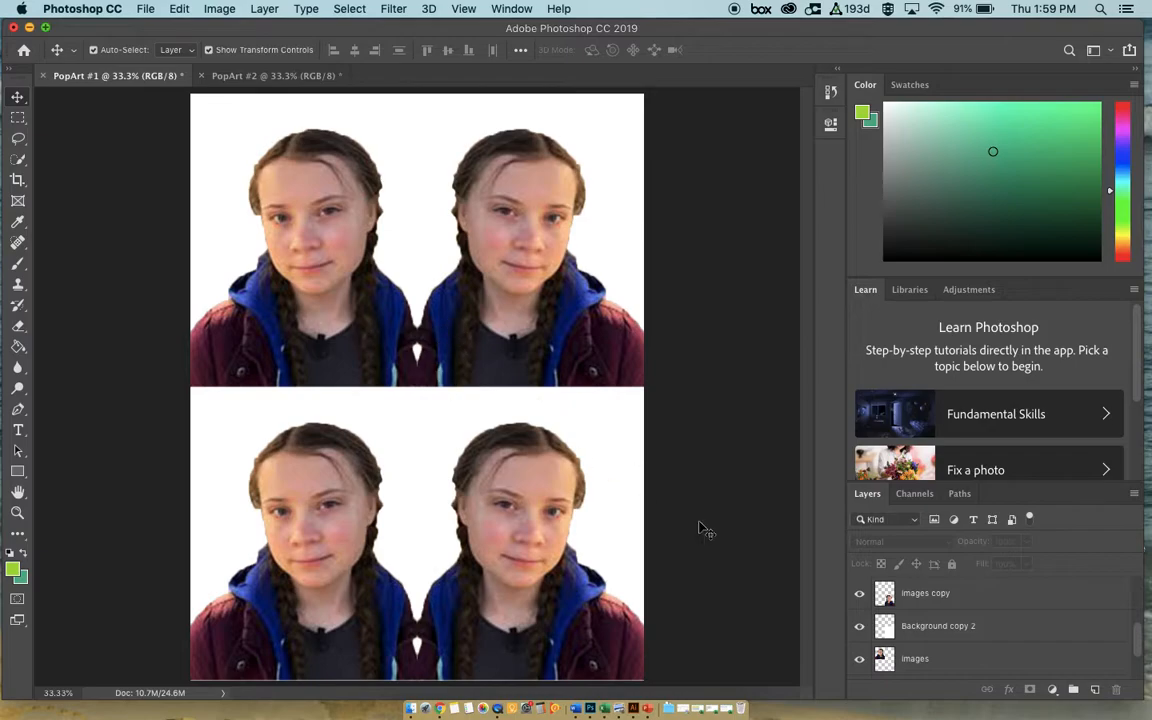
- Rename the Background copy layer behind the upper-left portrait as Top Left Background
scroll(936, 637, "down", 2)
scroll(937, 632, "up", 5)
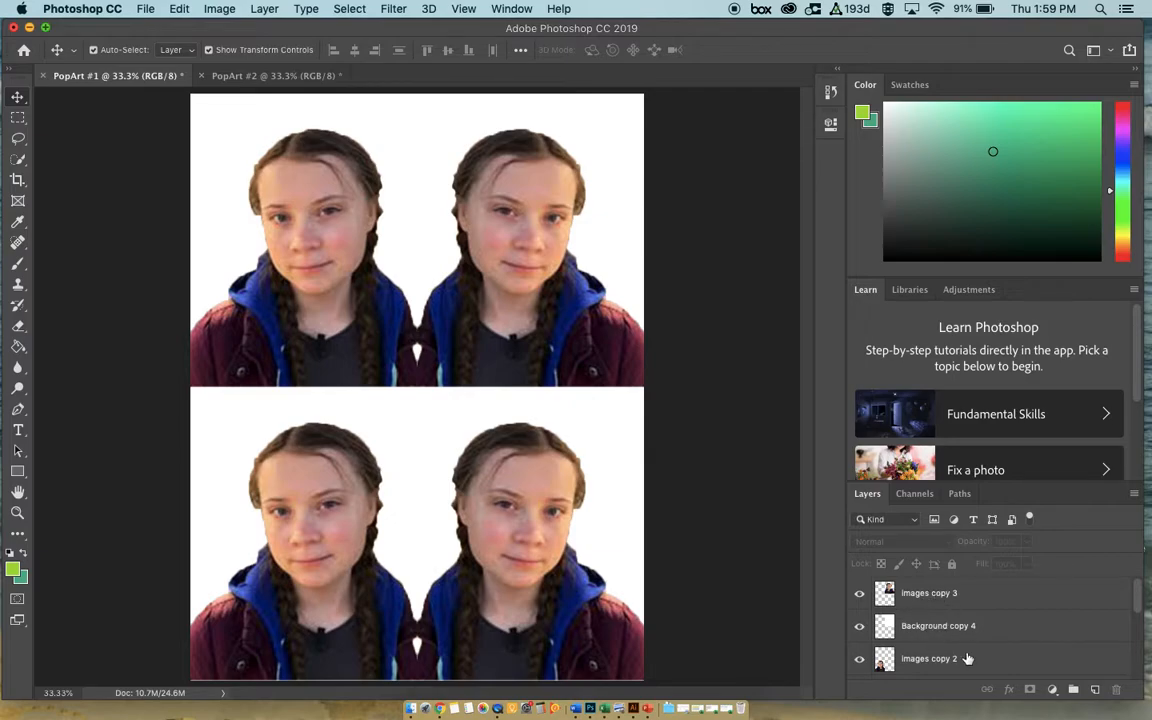
left_click(232, 169)
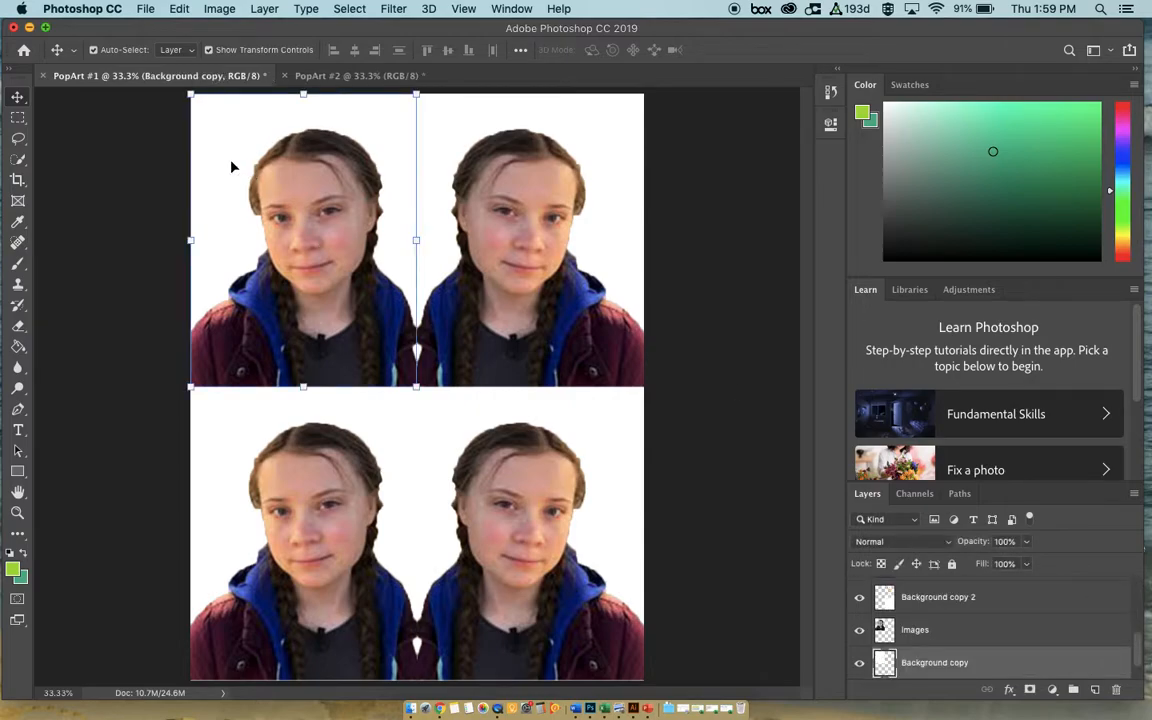
double_click(946, 661)
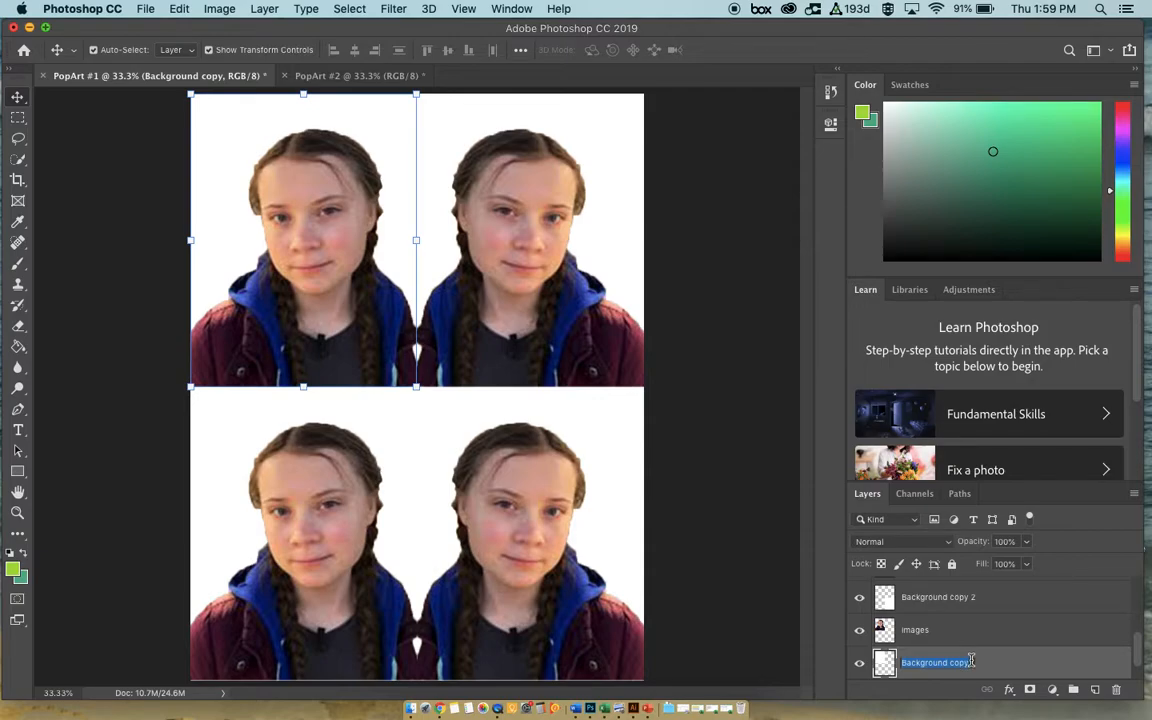
type("Top Left Backgrou")
key("Return")
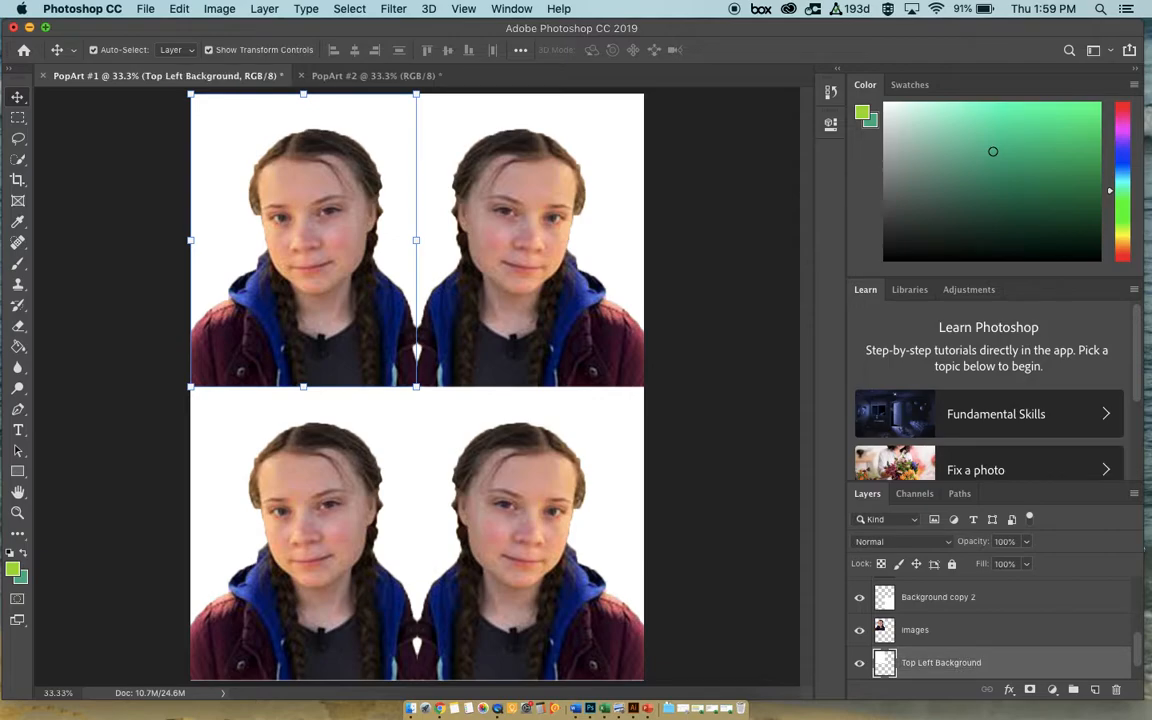
- Rename the images layer holding the upper-left portrait as Top Left Greta
double_click(915, 628)
type("T")
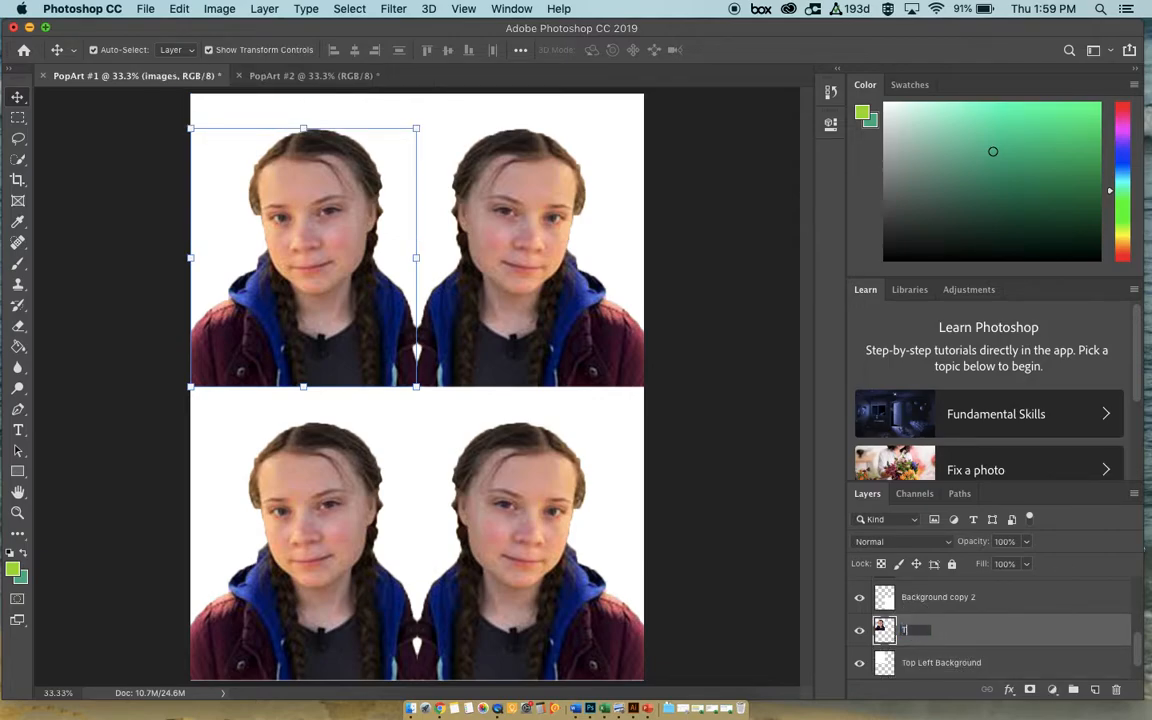
type("op Left Greta")
key("Return")
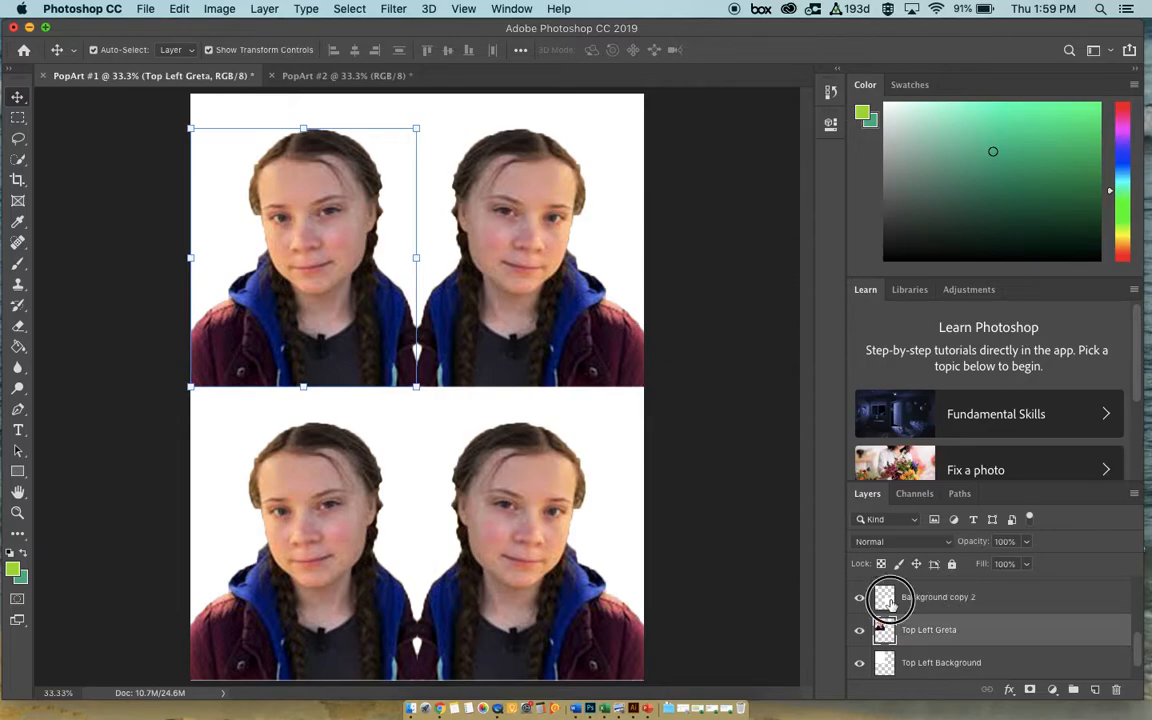
- Rename the layer "Background copy 2" as "Bottom Right Background"
left_click(919, 598)
double_click(919, 598)
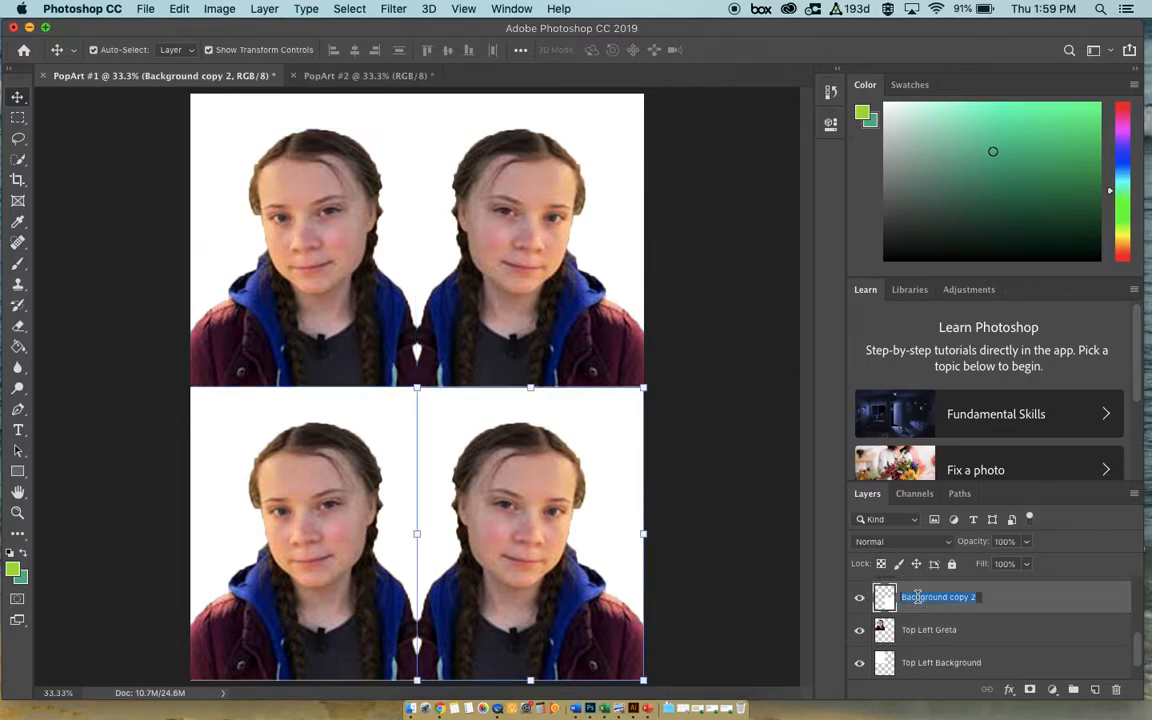
type("Bottom Right Backgrou")
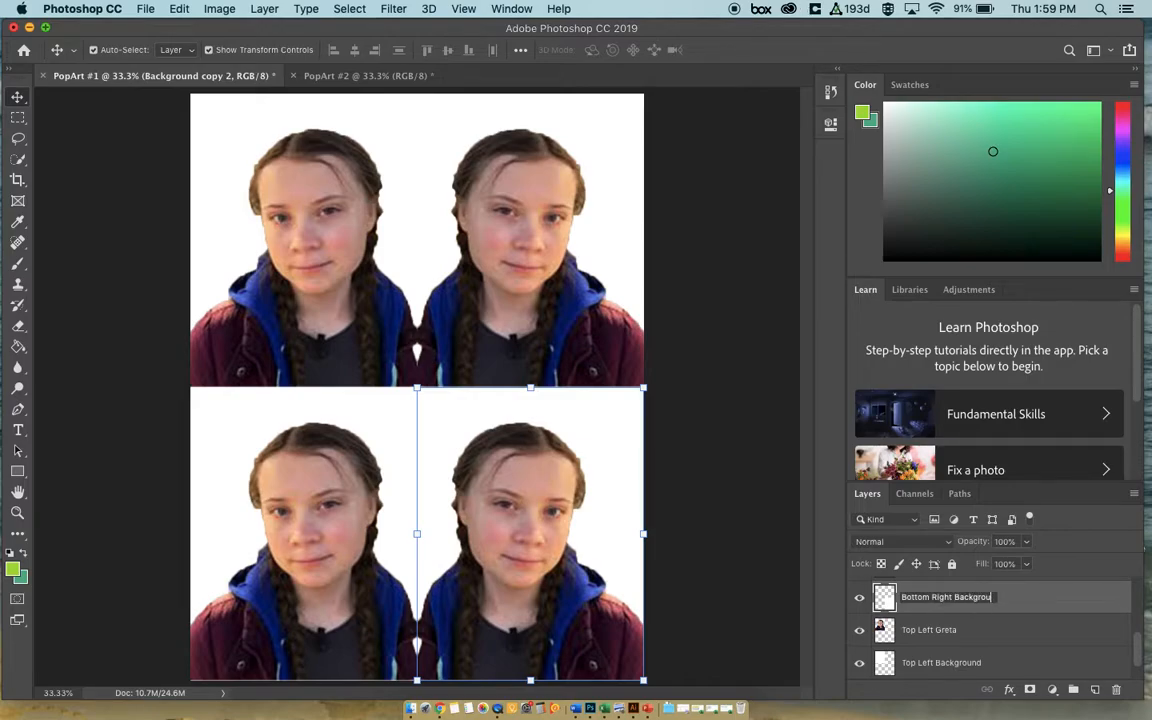
scroll(953, 650, "down", 1)
key("Return")
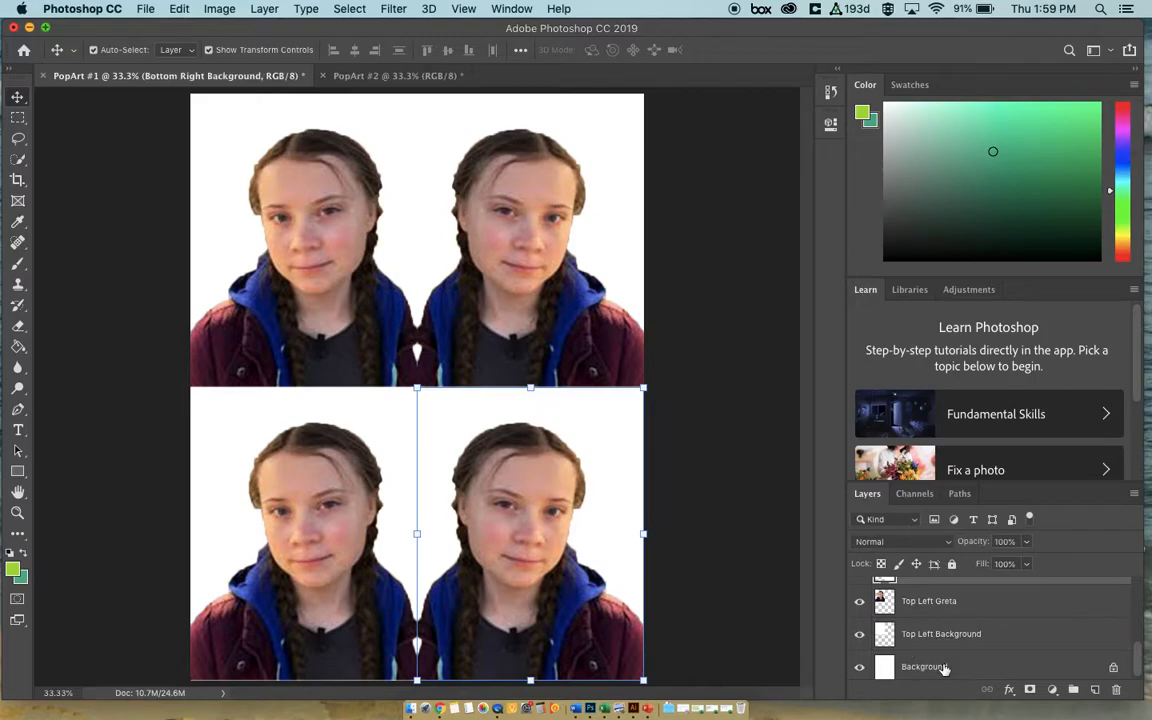
- Rename the layer "images copy" as "Bottom Right Greta"
scroll(953, 650, "up", 3)
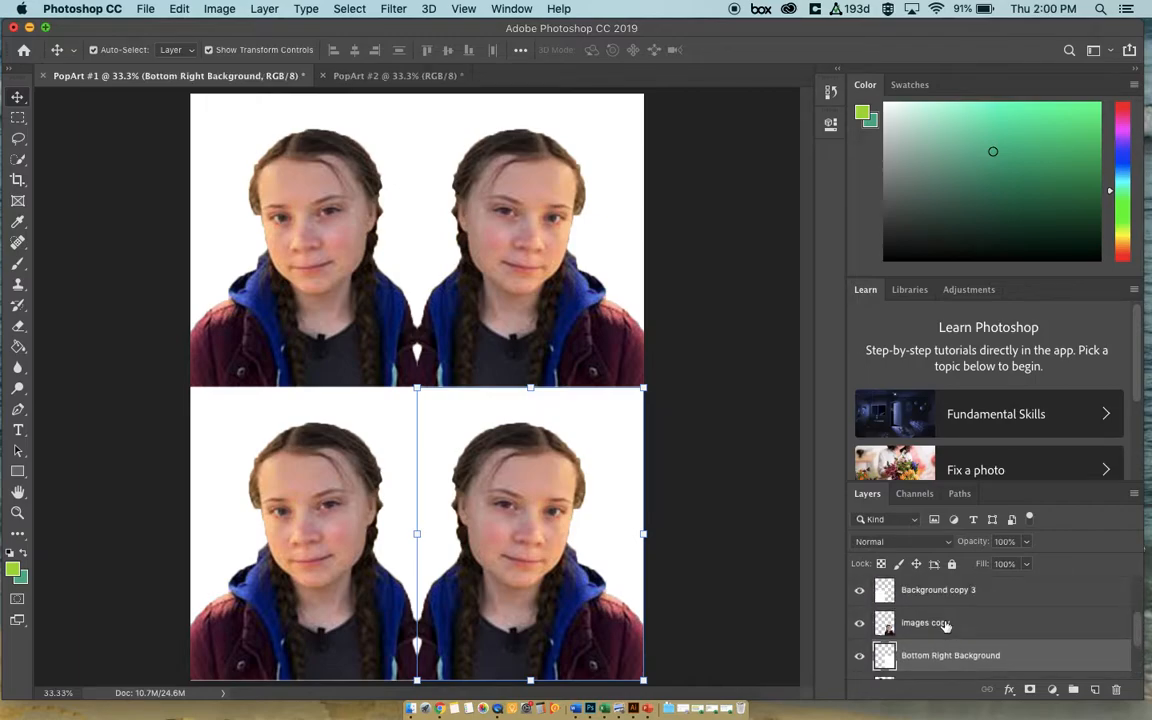
double_click(943, 622)
type("Bo")
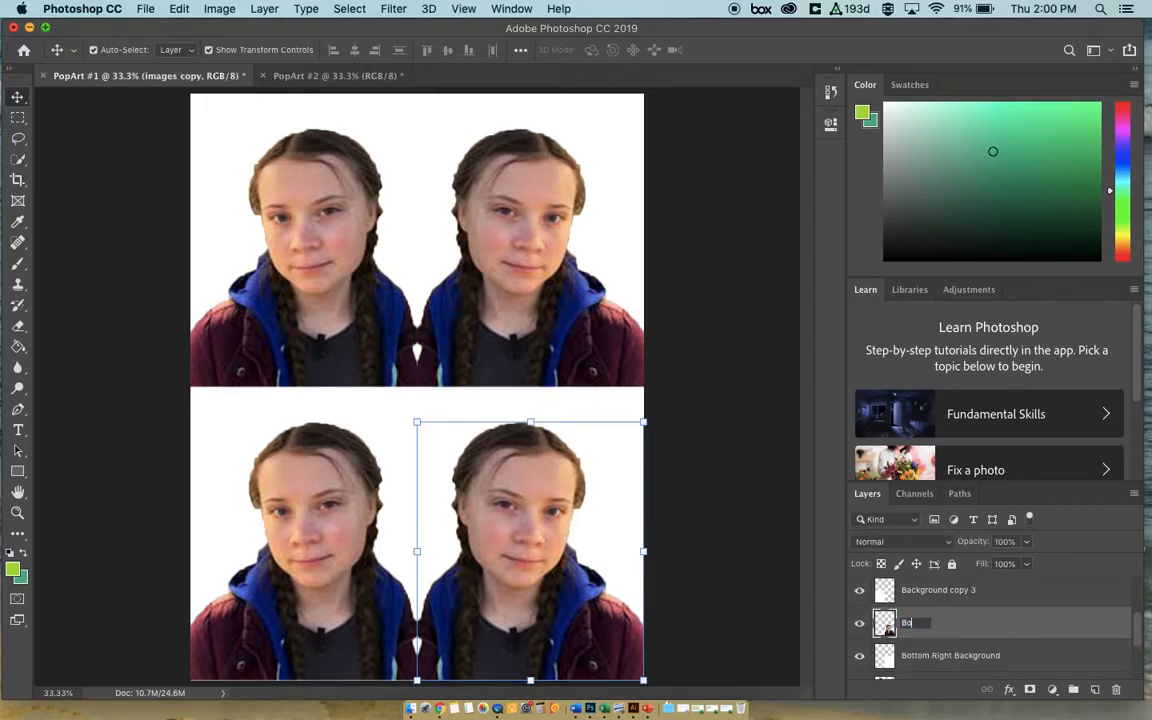
type("ttom Right Greta")
key("Return")
- Rename the layer "Background copy 3" as "Bottom Left Background"
double_click(958, 592)
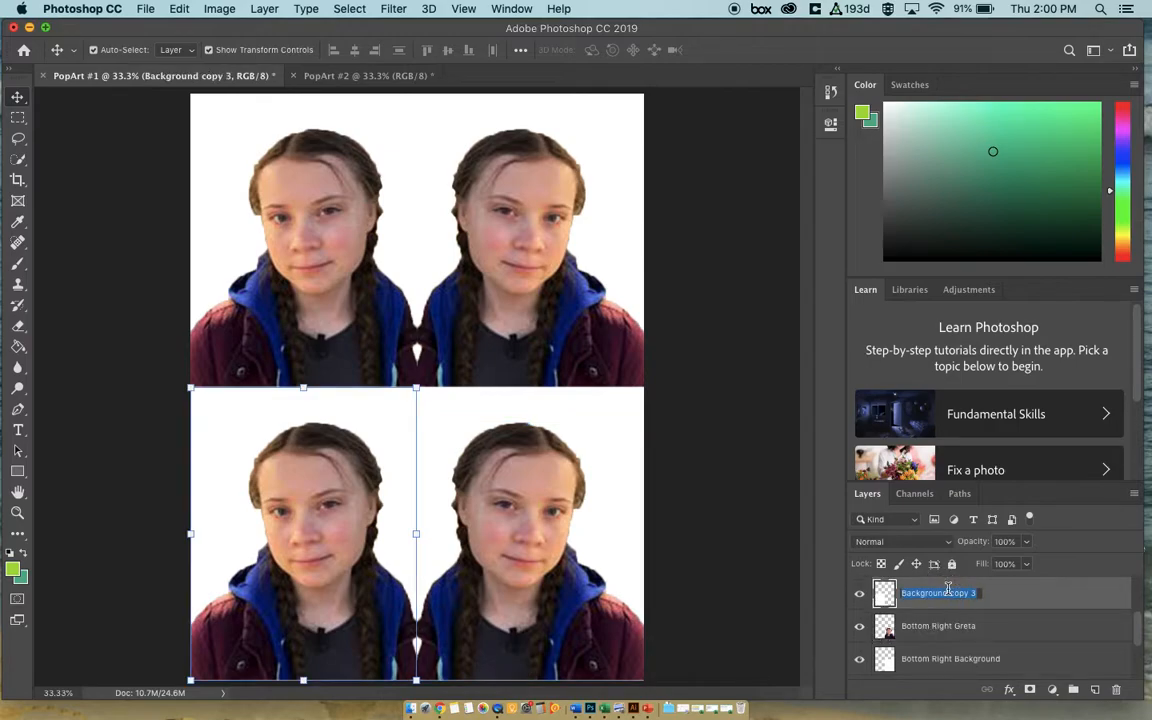
type("Bottom Left")
type("bAc")
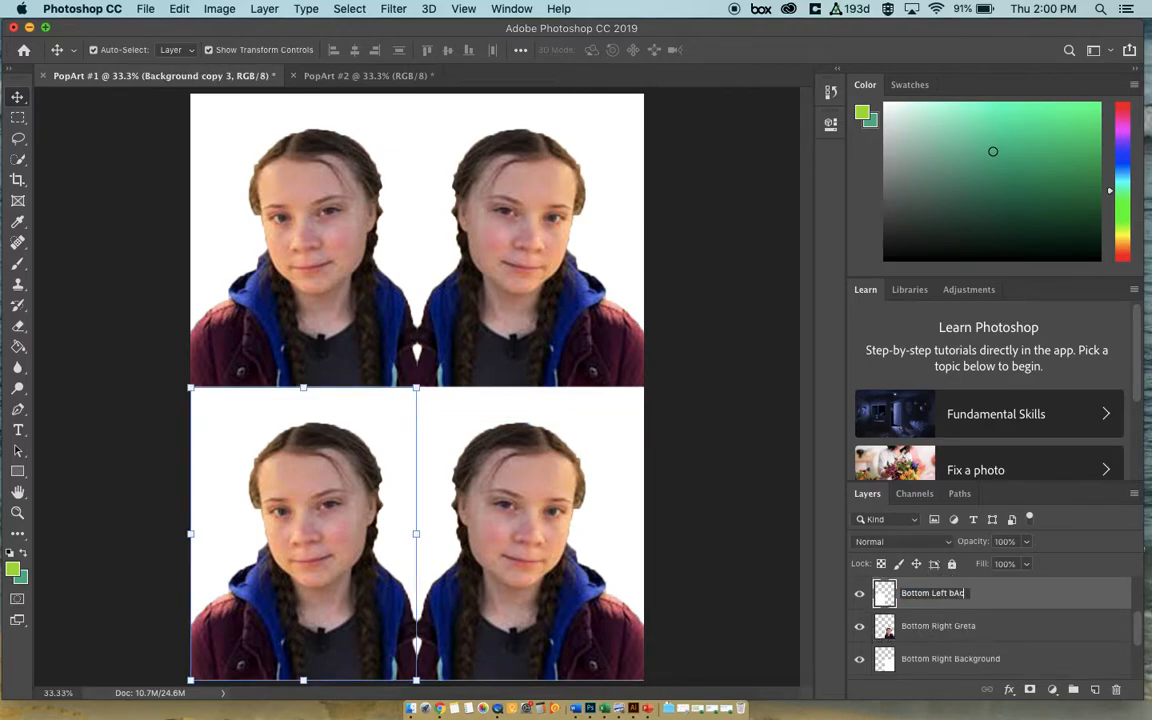
type("Background")
- Rename the layer "images copy 2" as "Bottom Left Greta"
scroll(1030, 604, "up", 3)
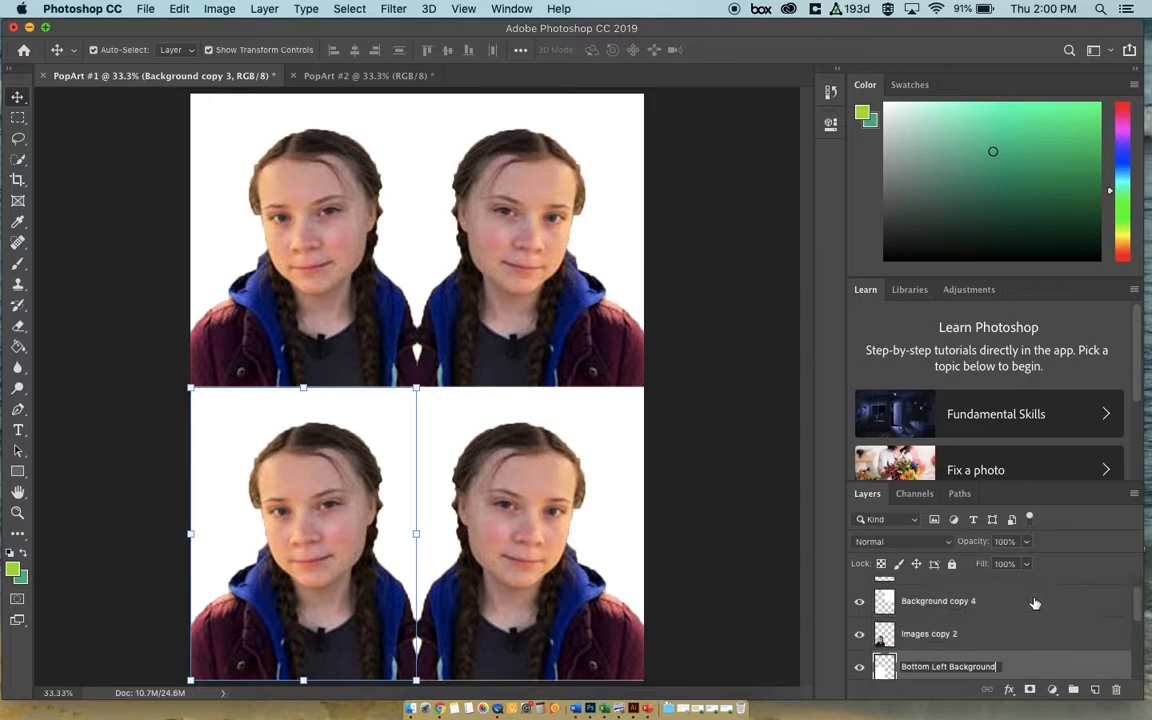
double_click(942, 631)
type("Bottom Left Greta")
key("BackSpace")
type("ta")
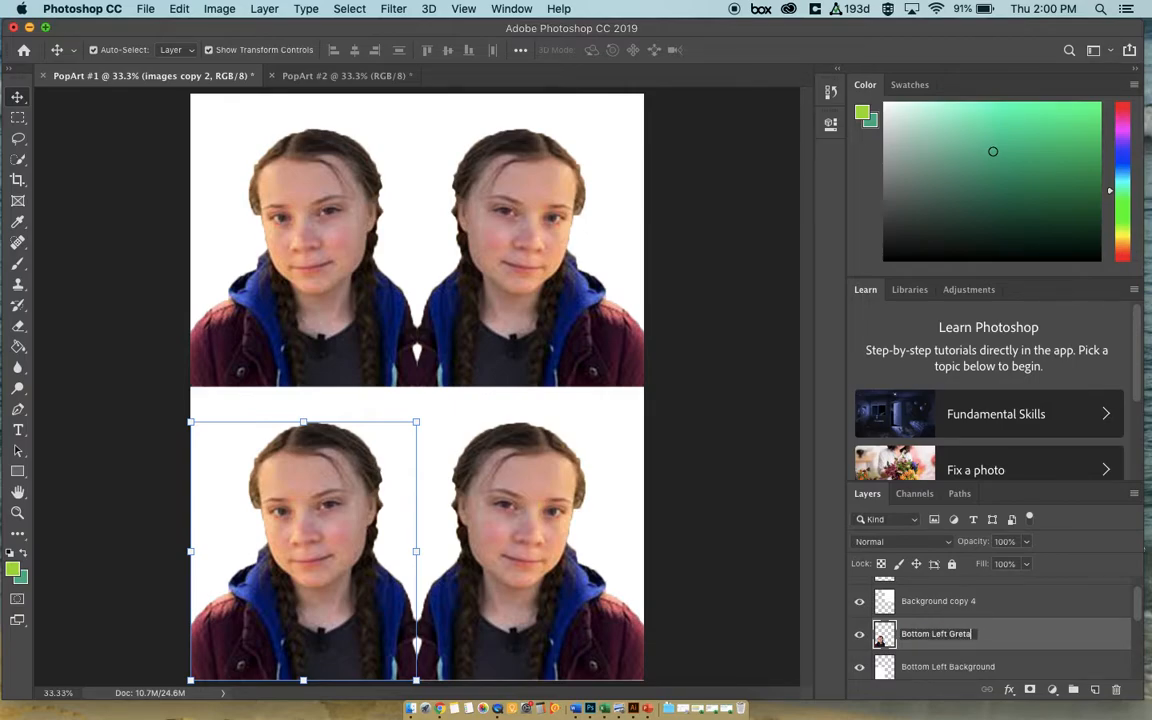
- Rename the layer "Background copy 4" as "Top Right Background"
double_click(944, 600)
type("Top Right BA")
key("BackSpace")
key("BackSpace")
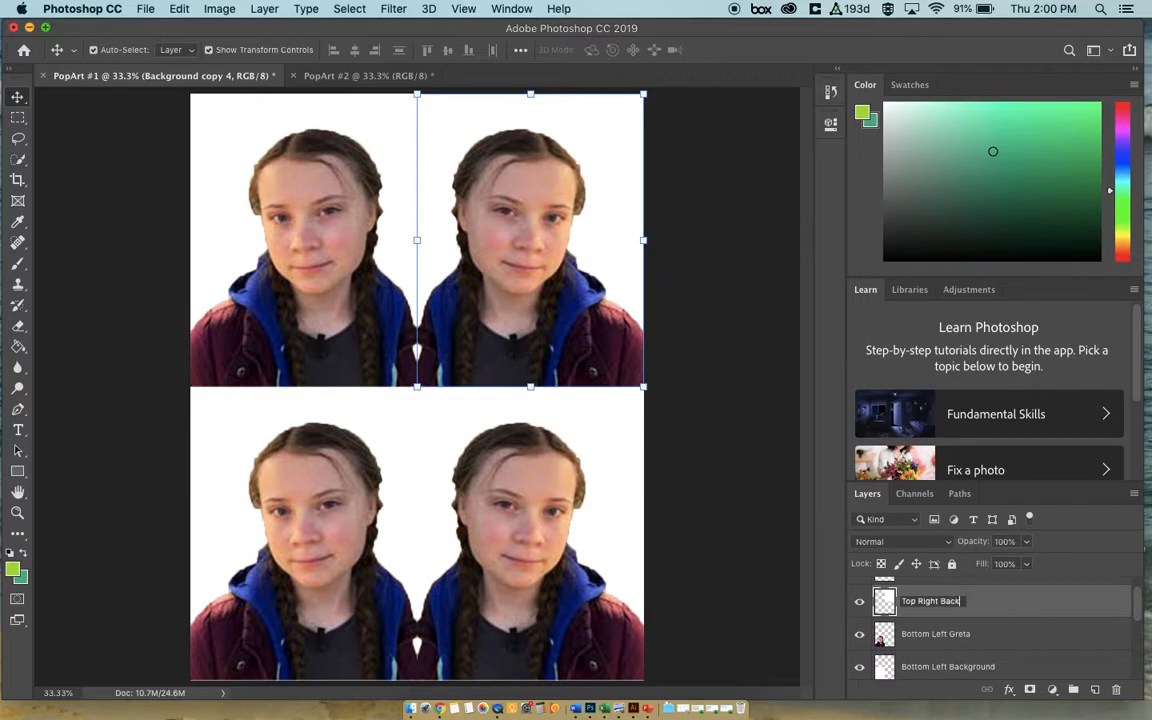
- Rename the layer "images copy 3" as "Top Right Greta"
scroll(1000, 634, "up", 1)
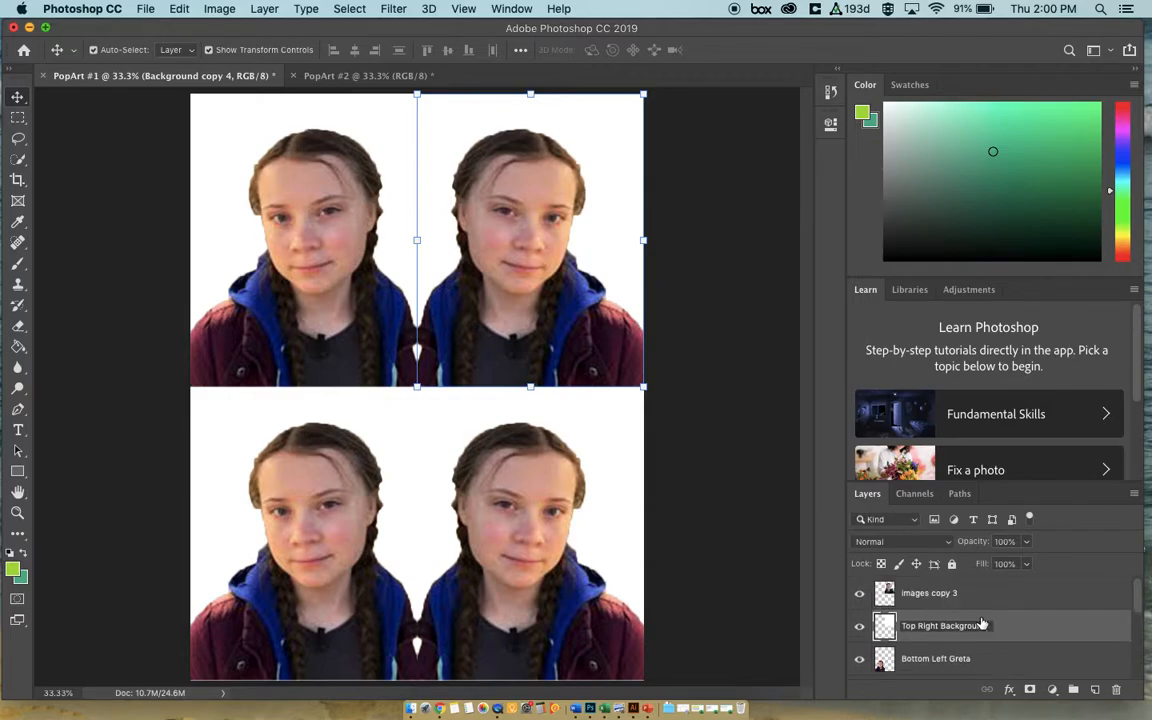
double_click(940, 593)
type("Top Right Greta")
key("BackSpace")
type("ta")
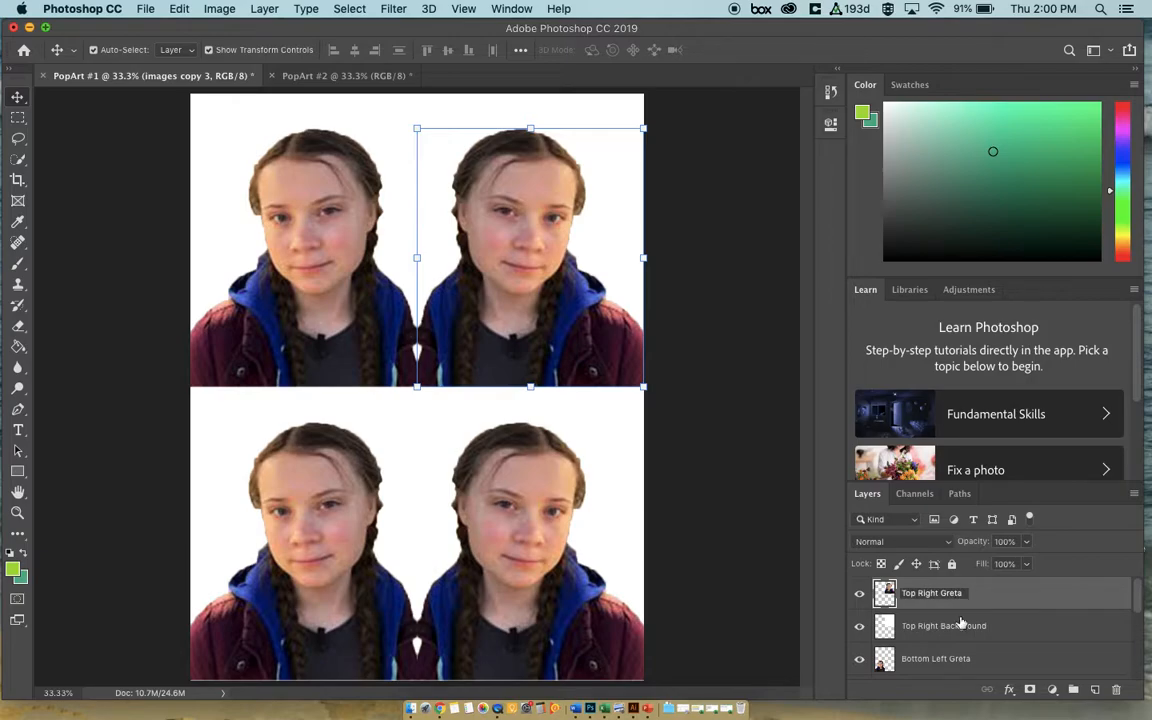
key("Return")
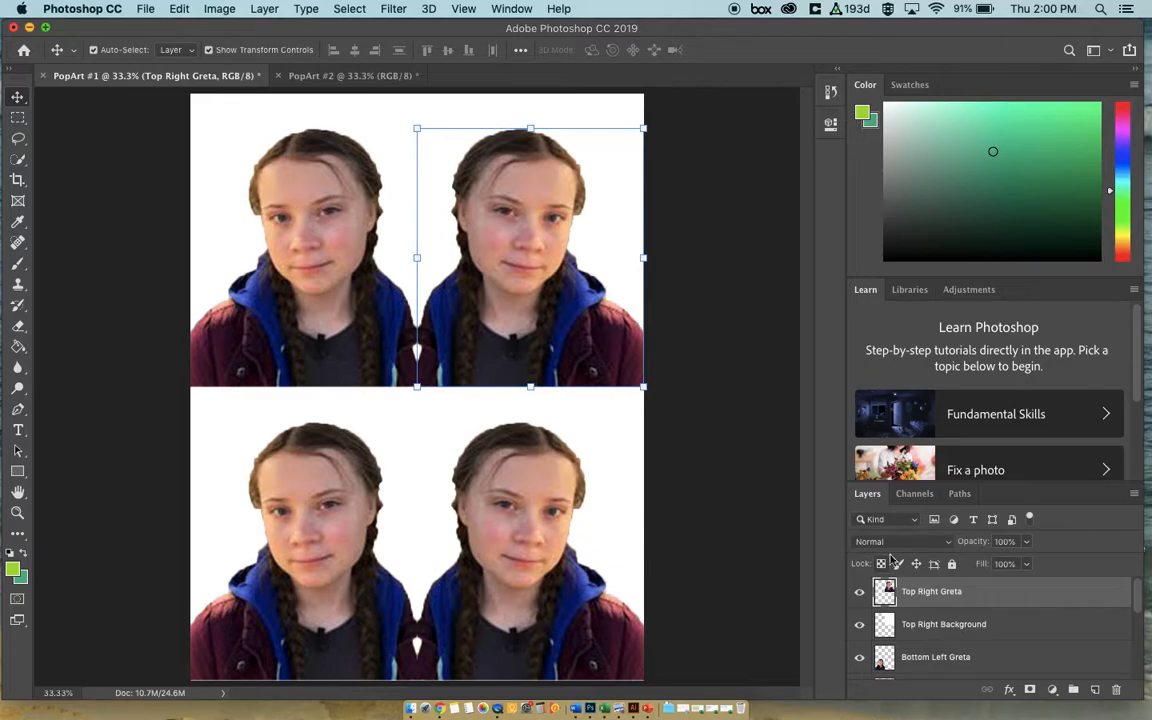
- Select the entire top-left panel on the Top Left Background layer using the Quick Selection tool with a 90 px brush
left_click(223, 153)
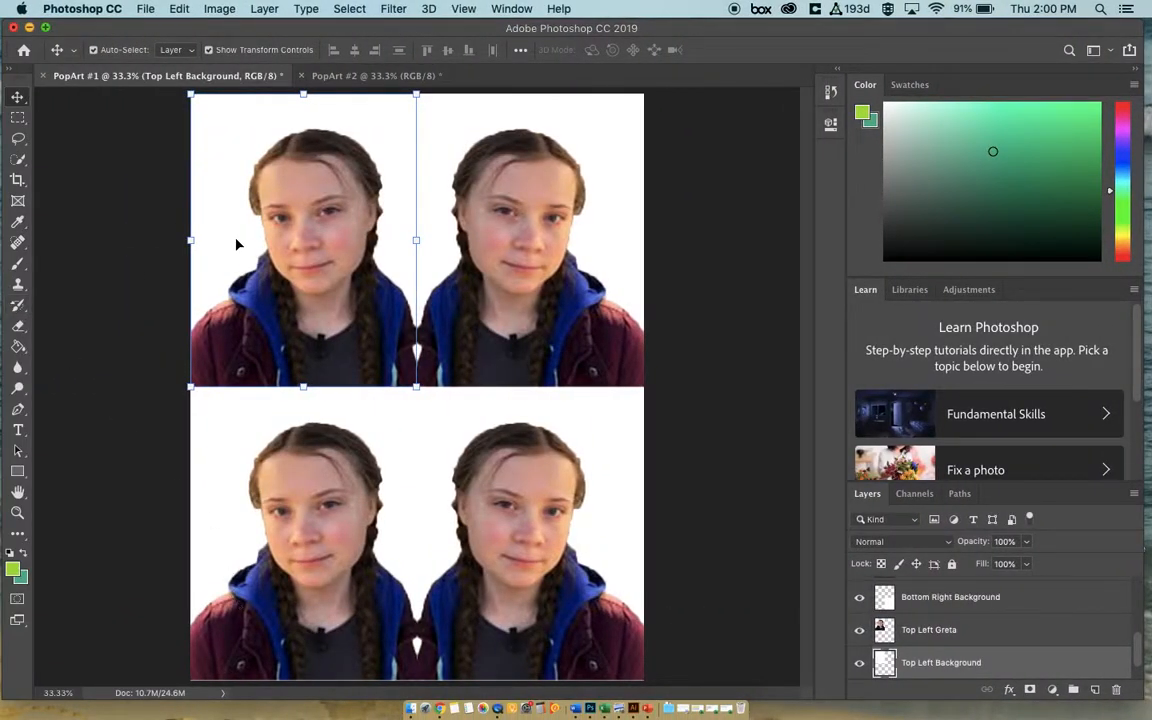
left_click(225, 275)
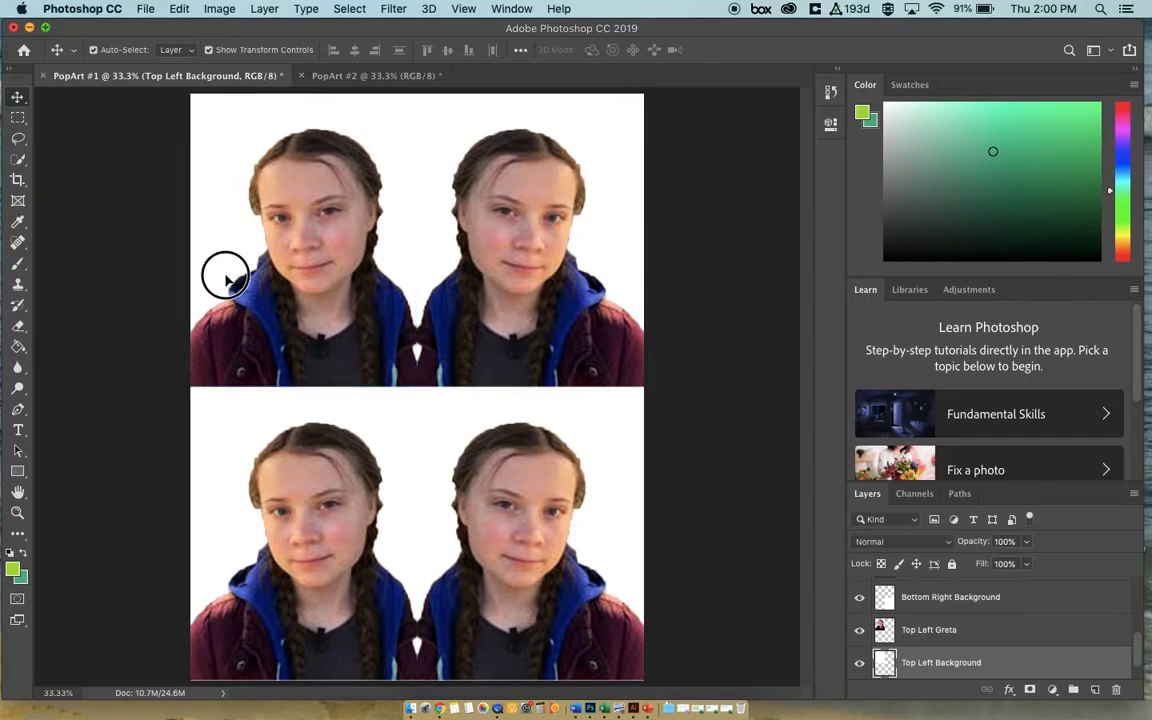
left_click(18, 161)
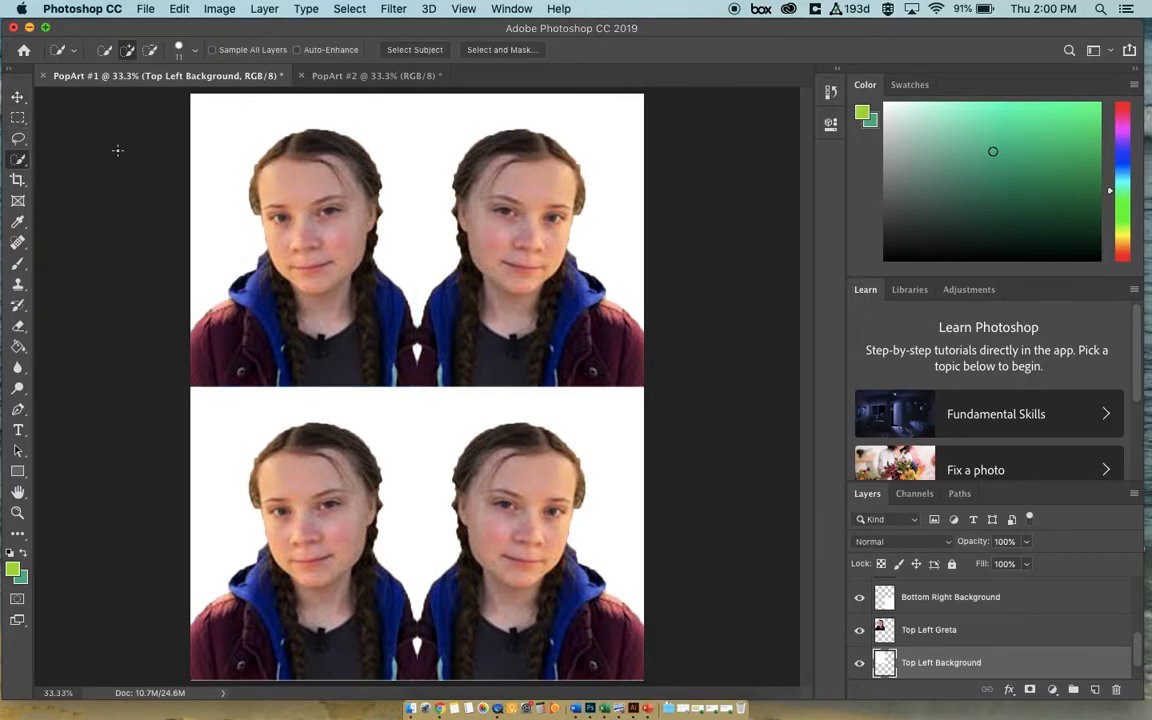
left_click(194, 52)
left_click(175, 93)
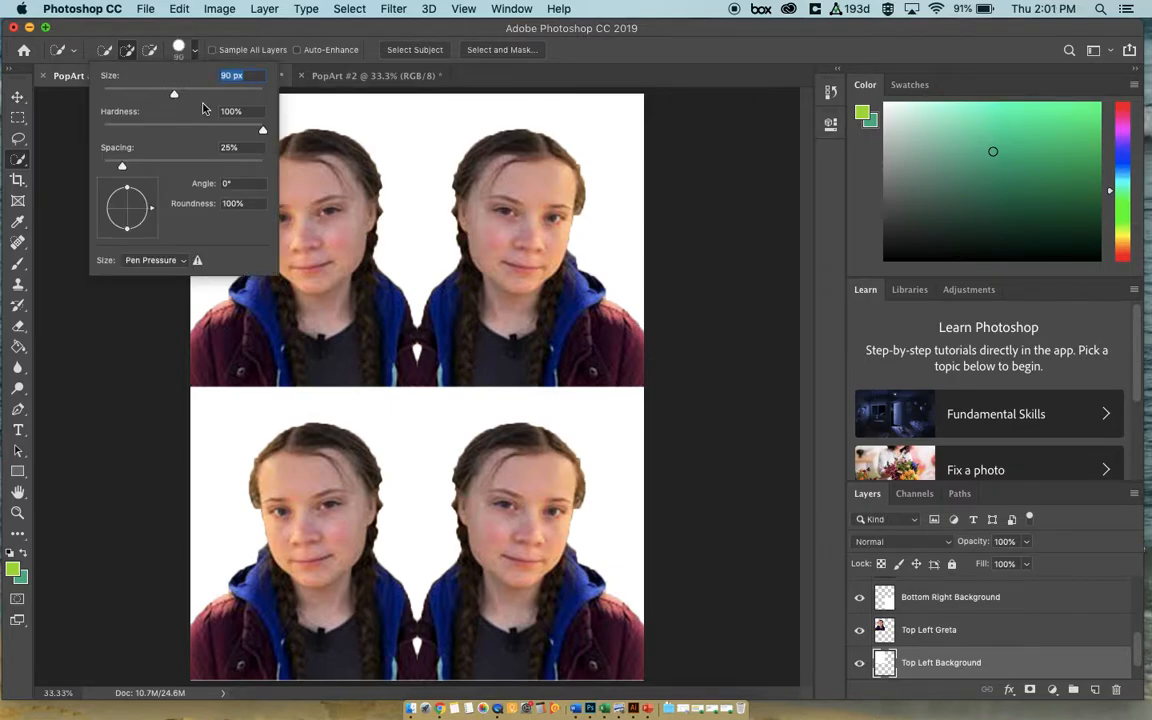
left_click(290, 113)
mouse_move(290, 113)
left_mouse_down()
mouse_move(220, 105)
mouse_move(322, 186)
mouse_move(366, 369)
mouse_move(317, 373)
mouse_move(380, 386)
mouse_move(373, 294)
mouse_move(390, 395)
left_mouse_up()
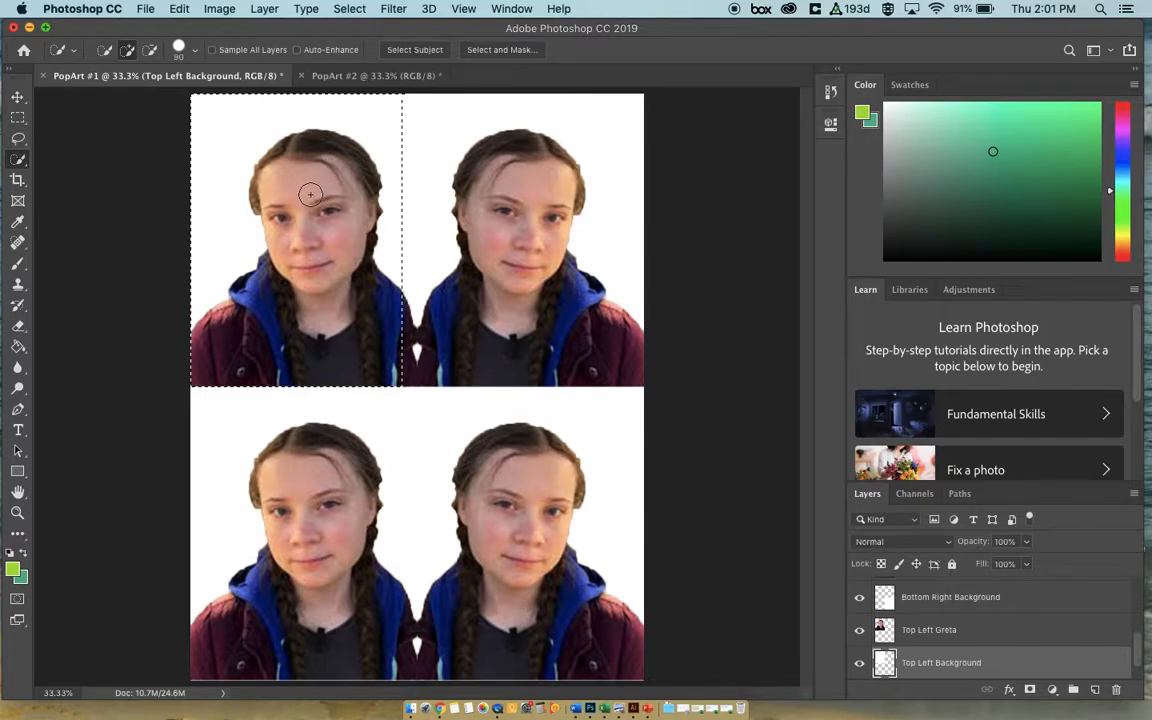
mouse_move(252, 136)
left_mouse_down()
mouse_move(261, 206)
mouse_move(554, 521)
left_mouse_up()
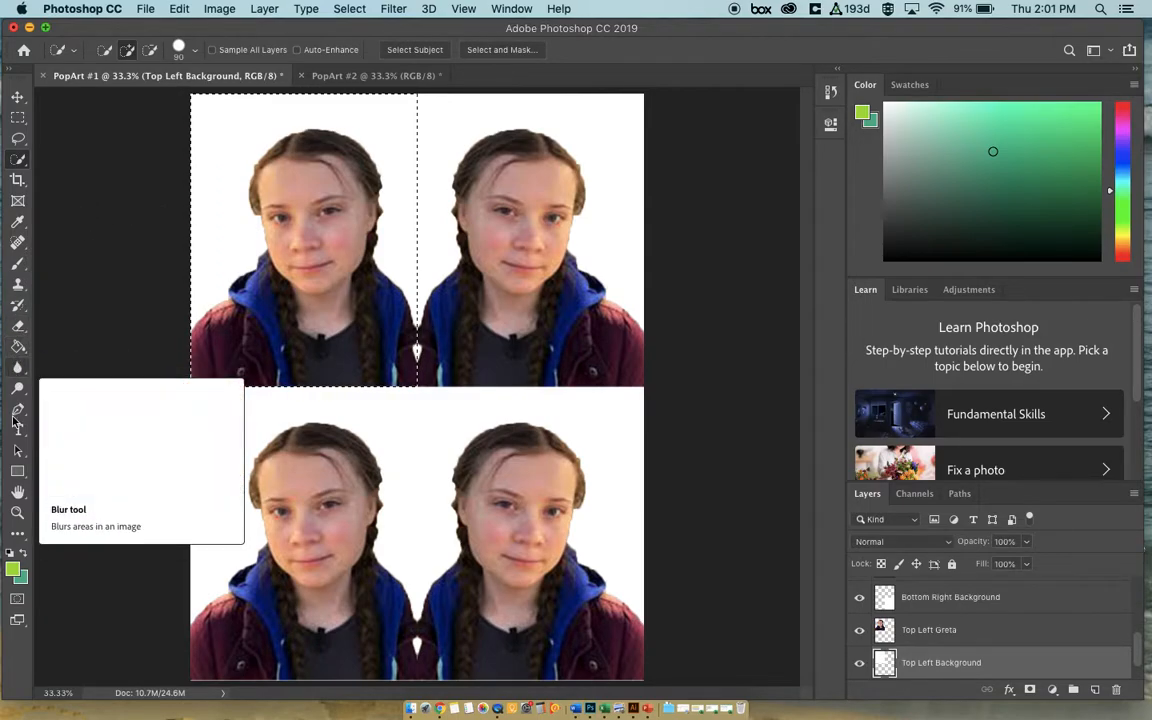
- Set the foreground color to a bright blue, about #1c12e4
left_click(14, 568)
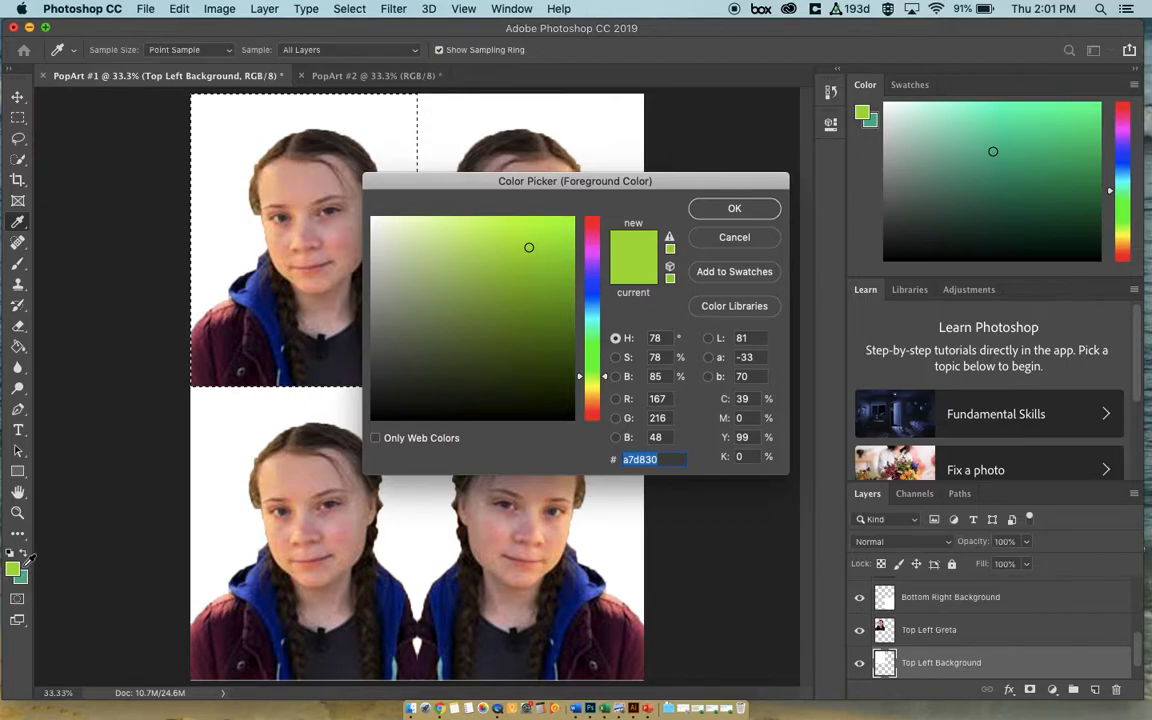
left_click(577, 286)
left_click(528, 275)
mouse_move(491, 284)
left_mouse_down()
mouse_move(481, 275)
mouse_move(540, 231)
mouse_move(562, 226)
mouse_move(557, 242)
left_mouse_up()
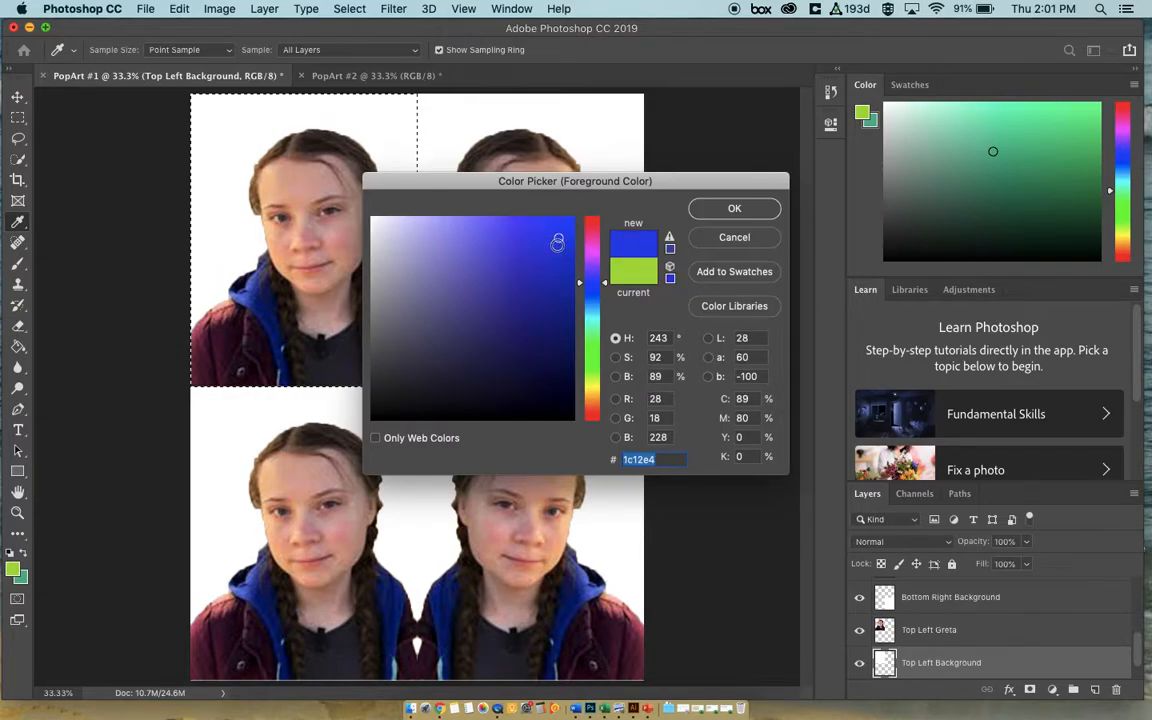
left_click(725, 208)
key("w")
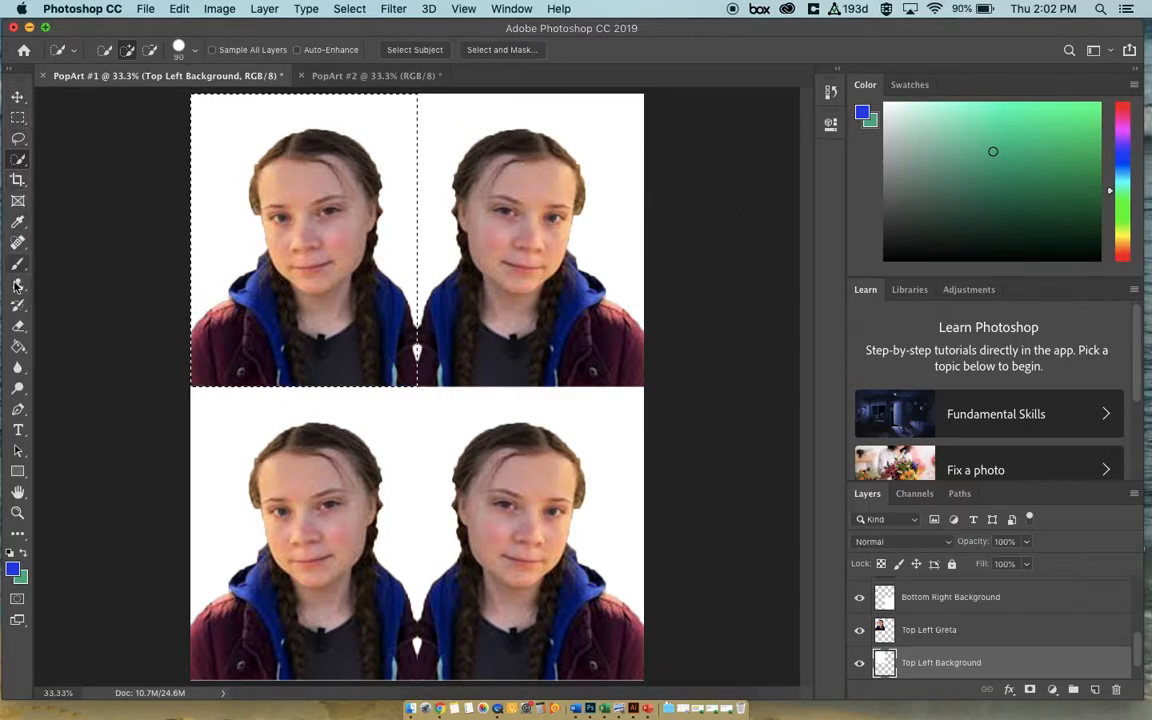
- Fill the selected Top Left Background area with the blue foreground color using the Paint Bucket tool
left_click(24, 349)
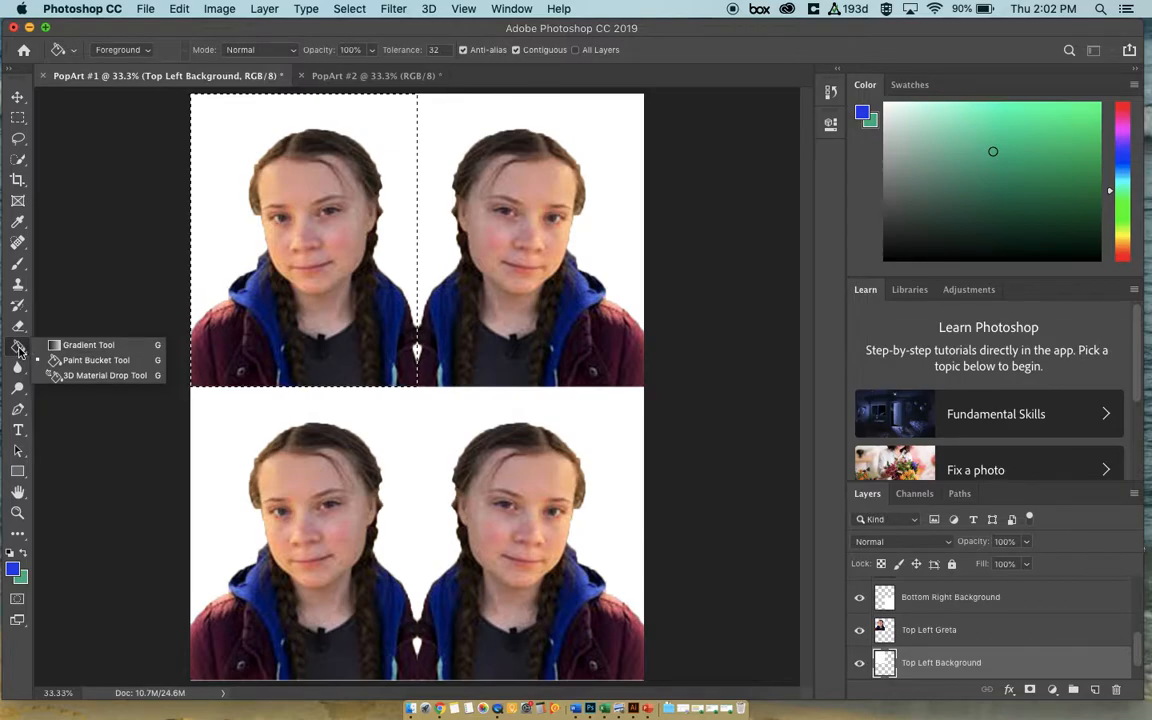
left_click(60, 345)
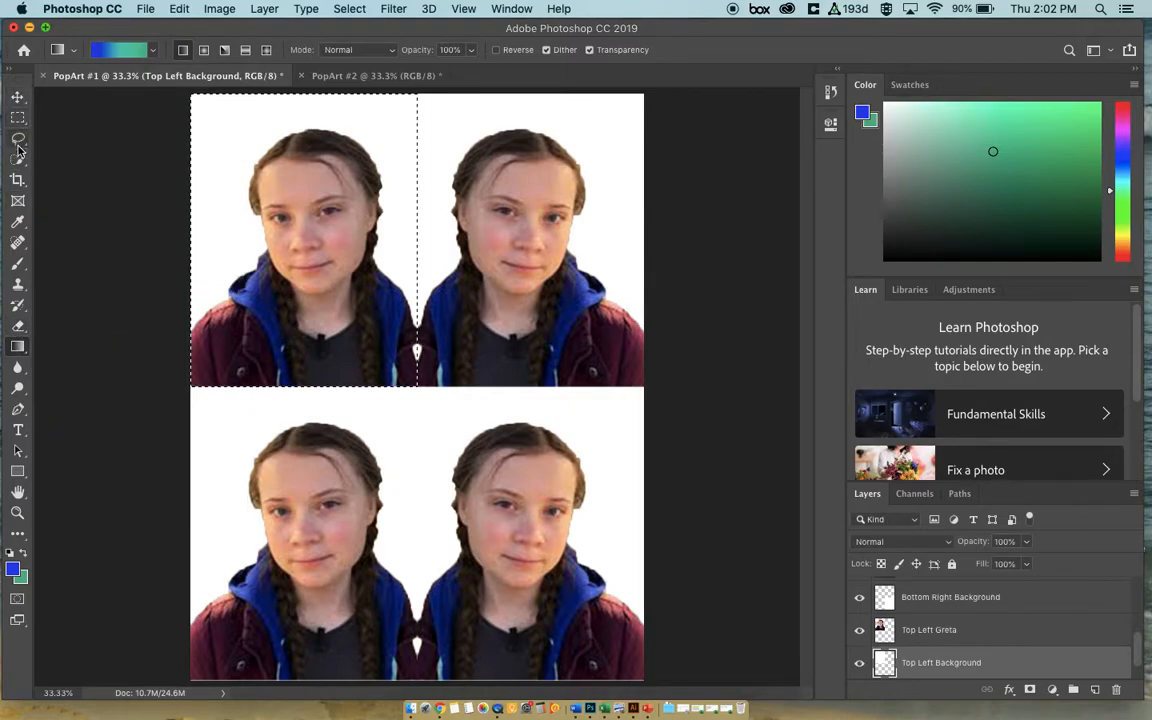
right_click(25, 350)
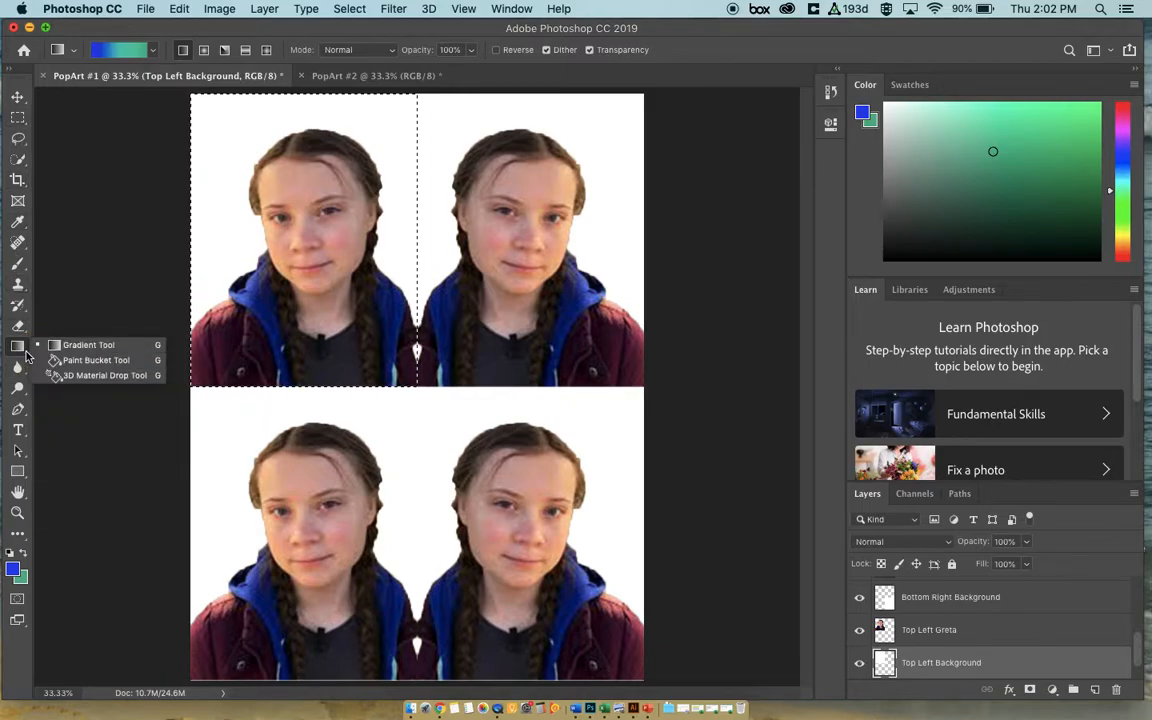
left_click(90, 360)
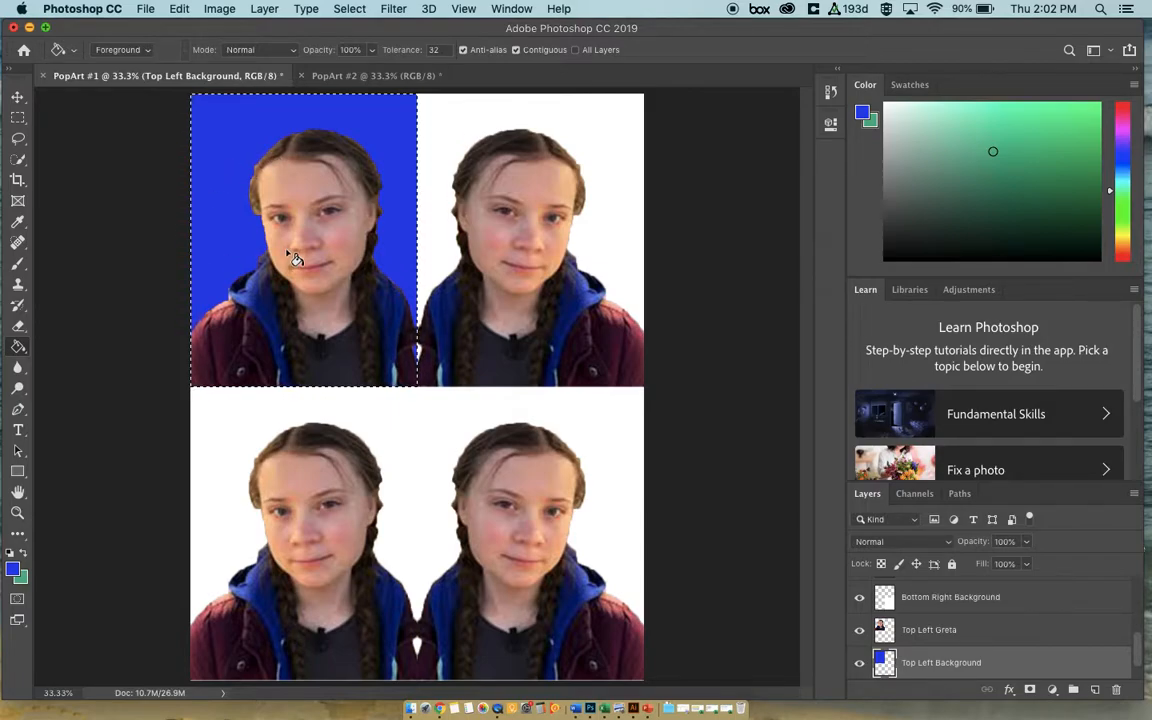
- Switch to the Move tool and deselect the top-left background area
left_click(17, 96)
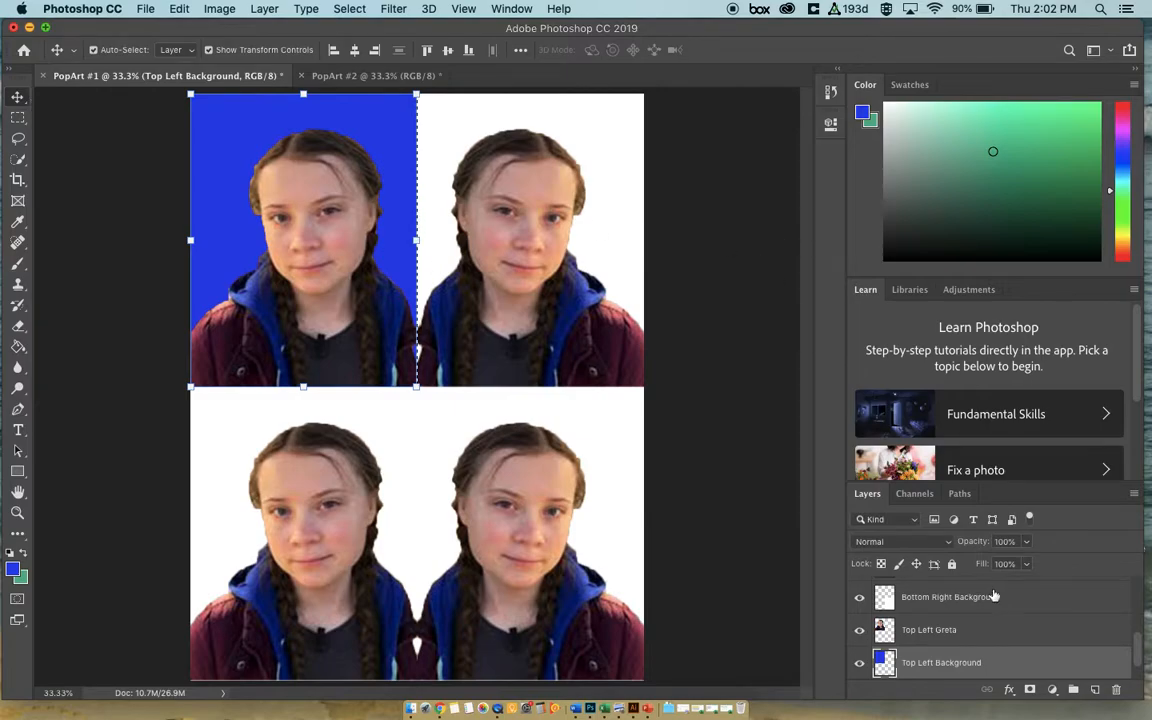
left_click(925, 596)
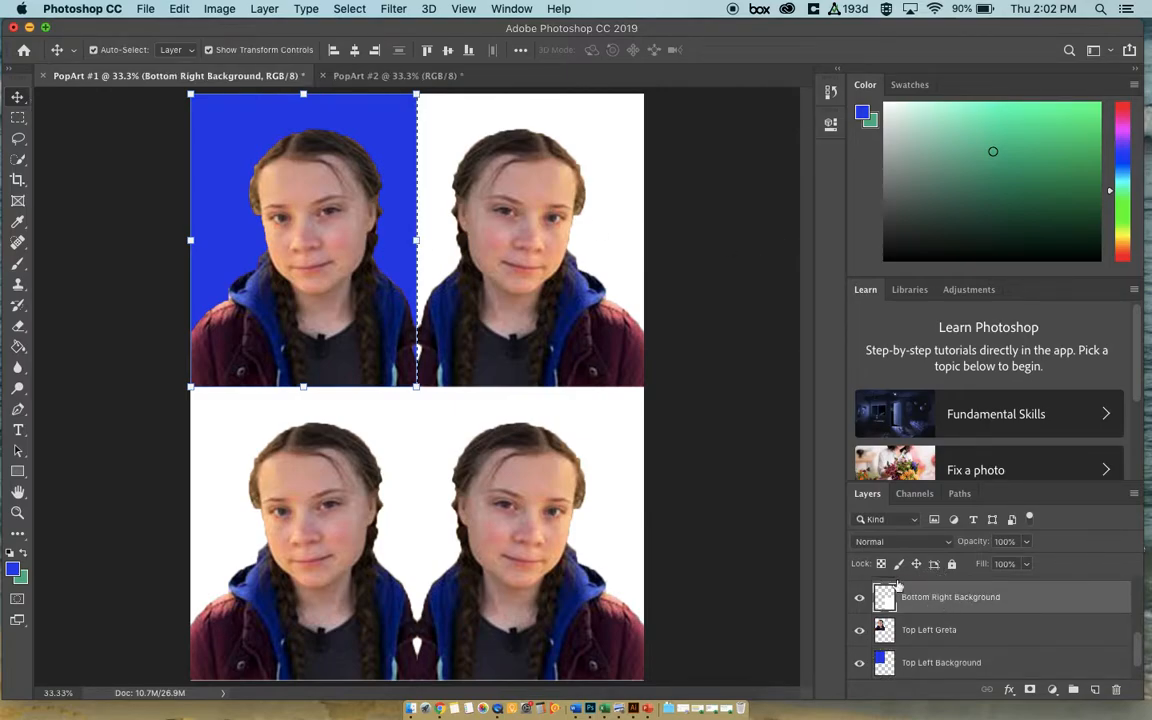
left_click(578, 470)
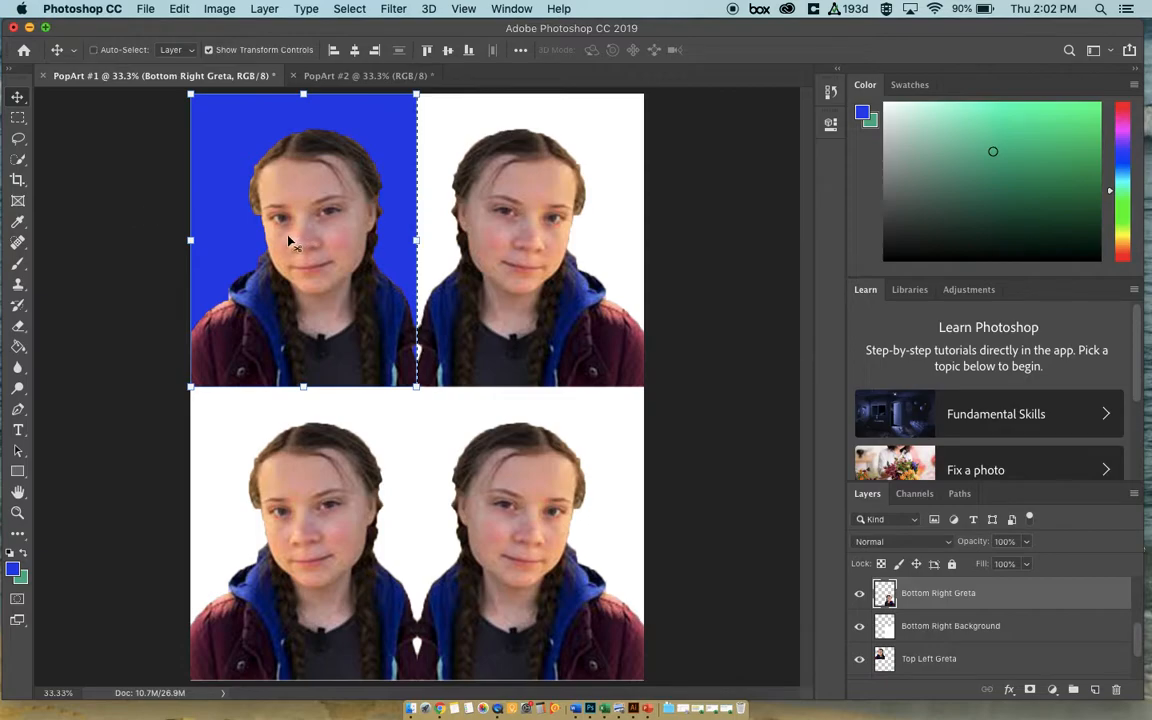
key("ctrl+d")
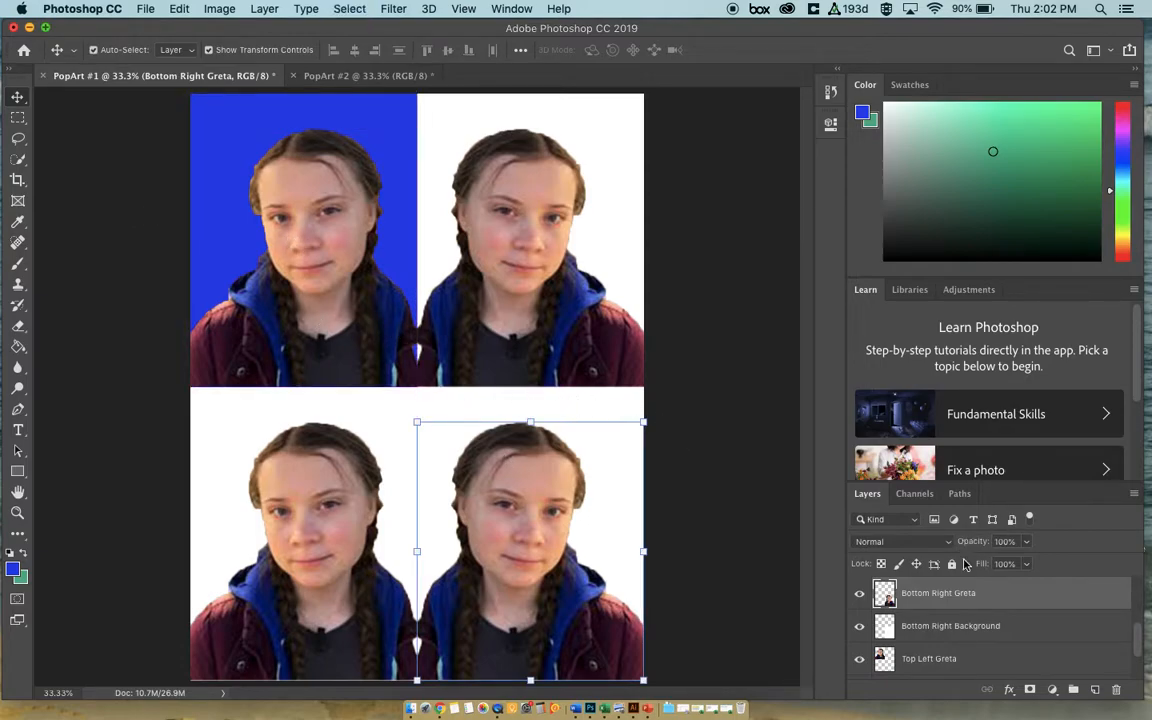
- Select the entire bottom-right panel on the Bottom Right Background layer using the Quick Selection tool
left_click(927, 627)
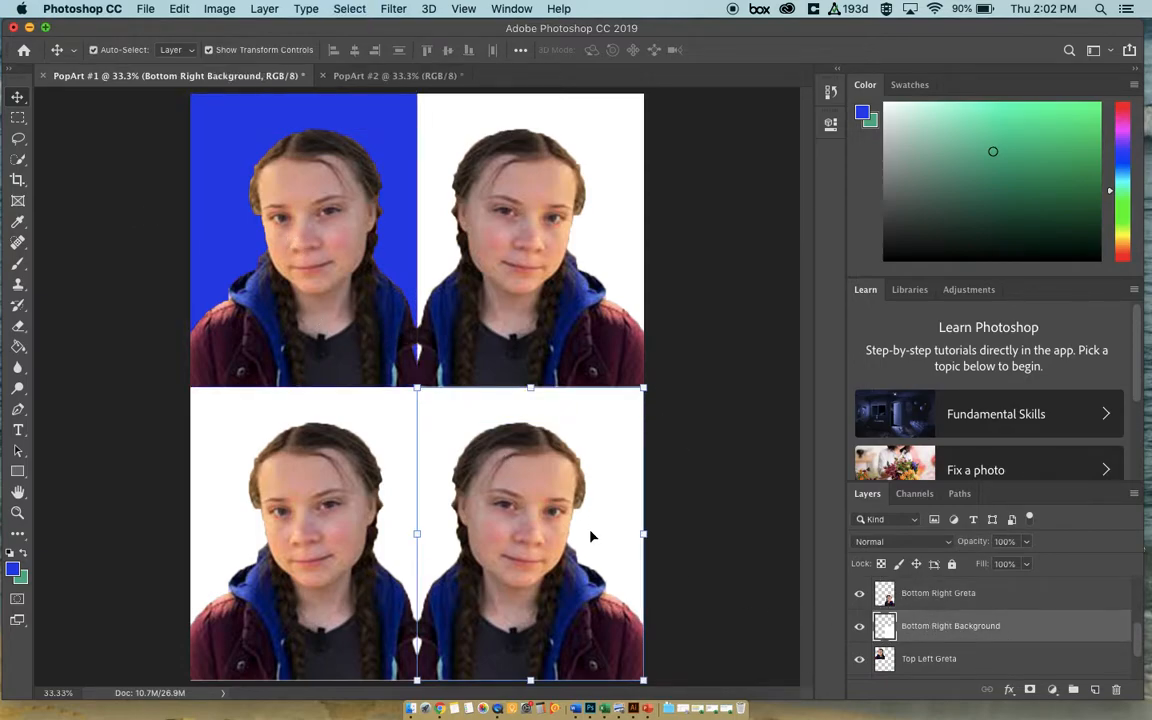
left_click(18, 158)
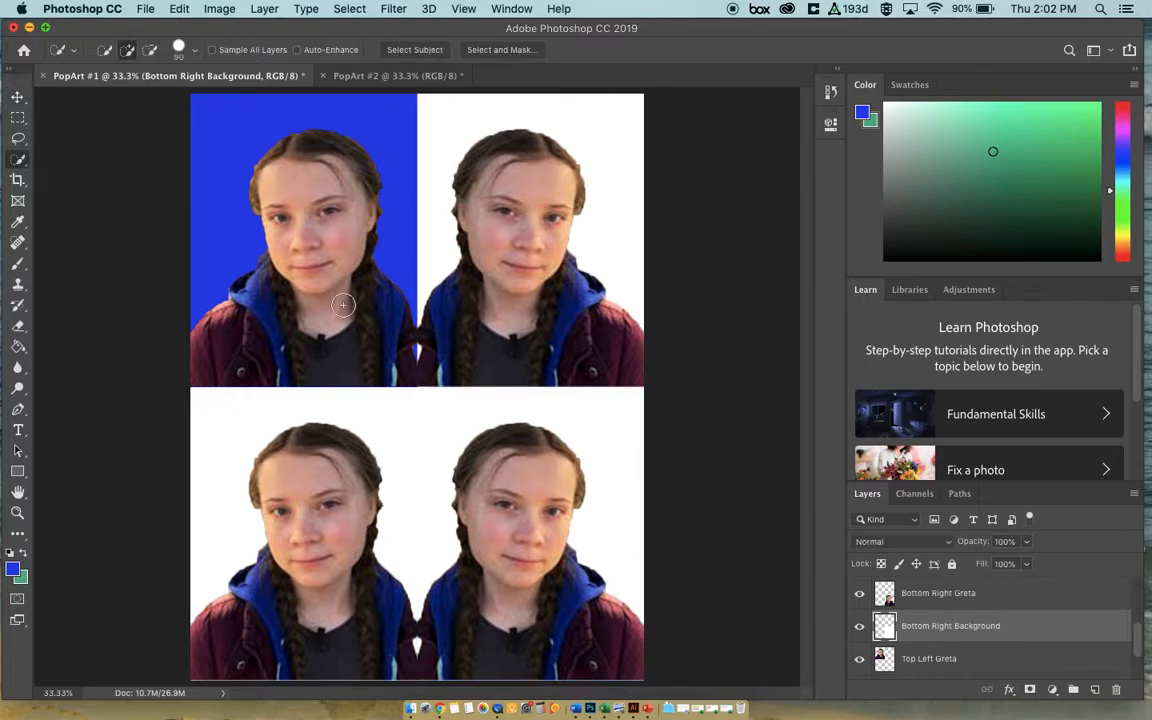
left_click_drag(666, 625, 586, 561)
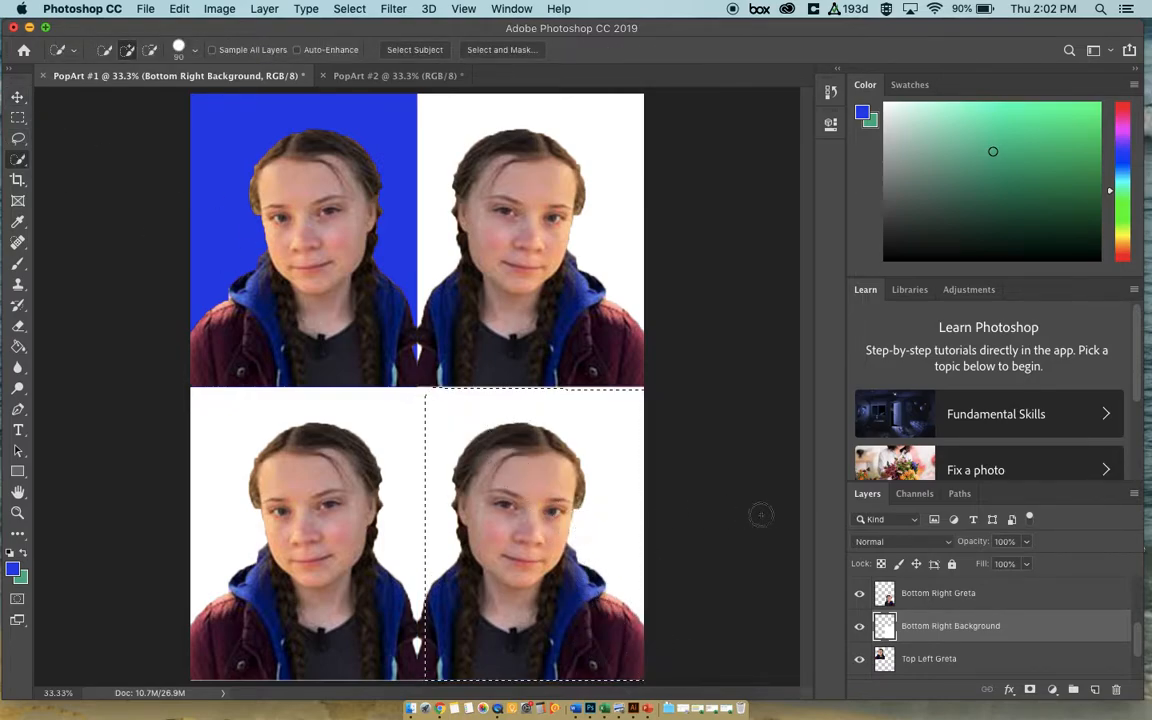
left_click_drag(609, 393, 589, 393)
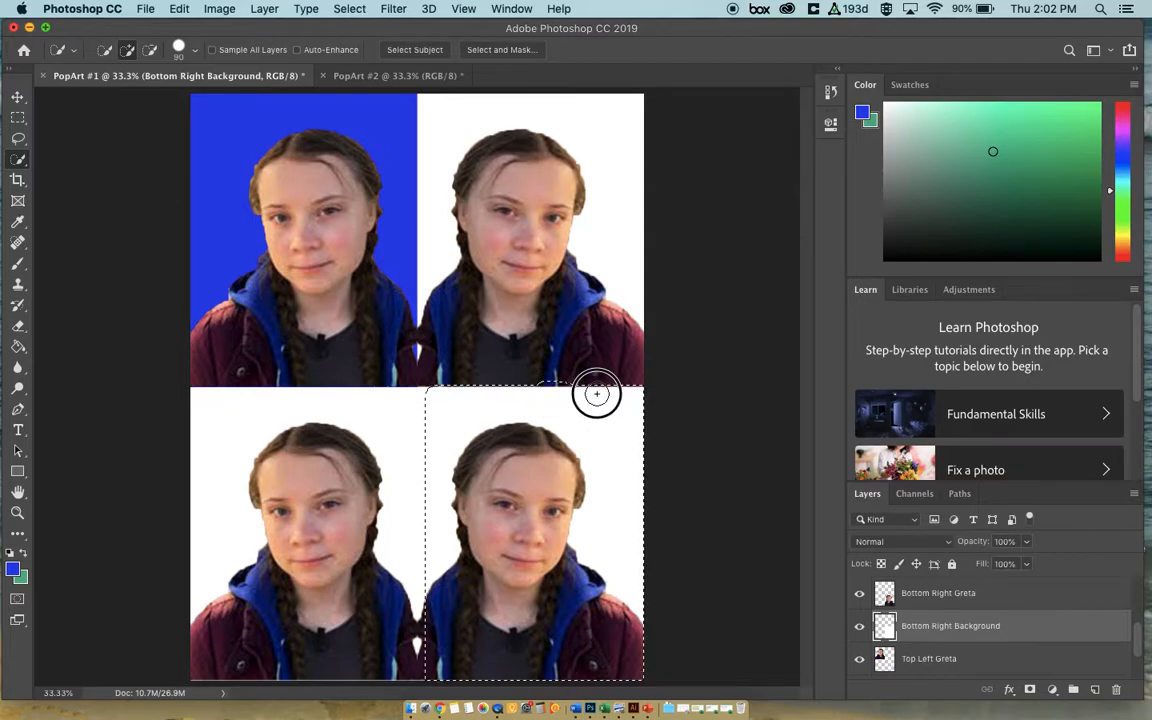
left_click_drag(434, 388, 428, 394)
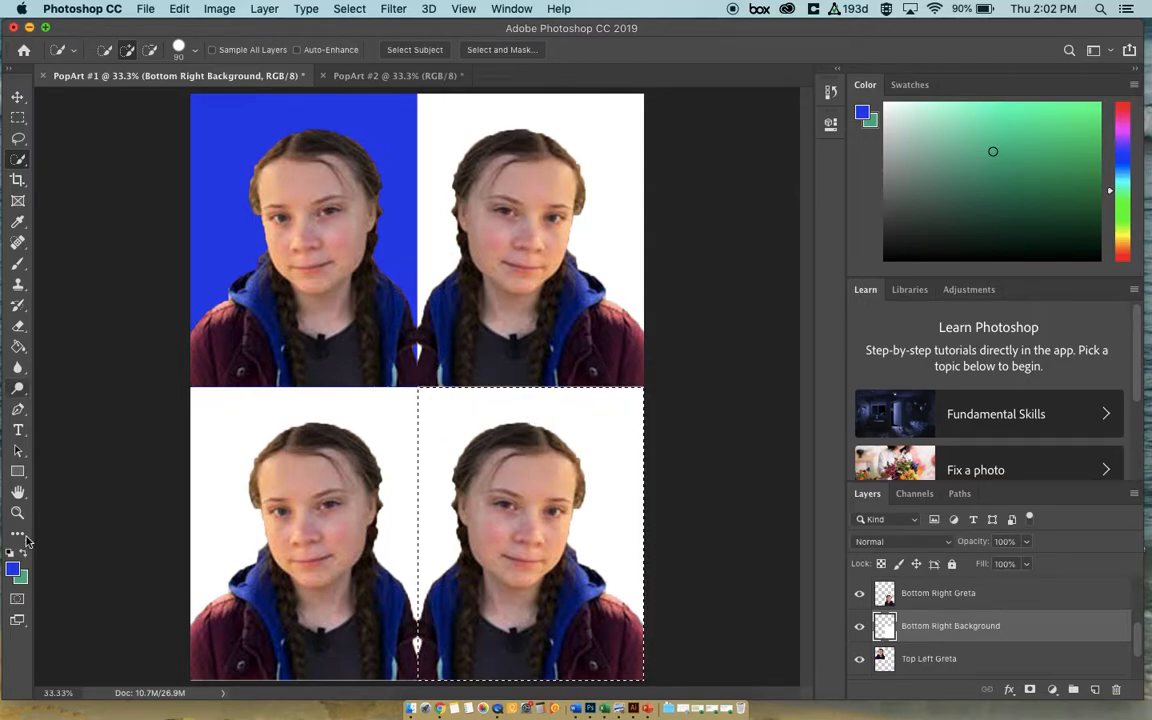
- Set the foreground color to bright green #39e412 and fill the selected Bottom Right Background area using the Paint Bucket tool
left_click(12, 570)
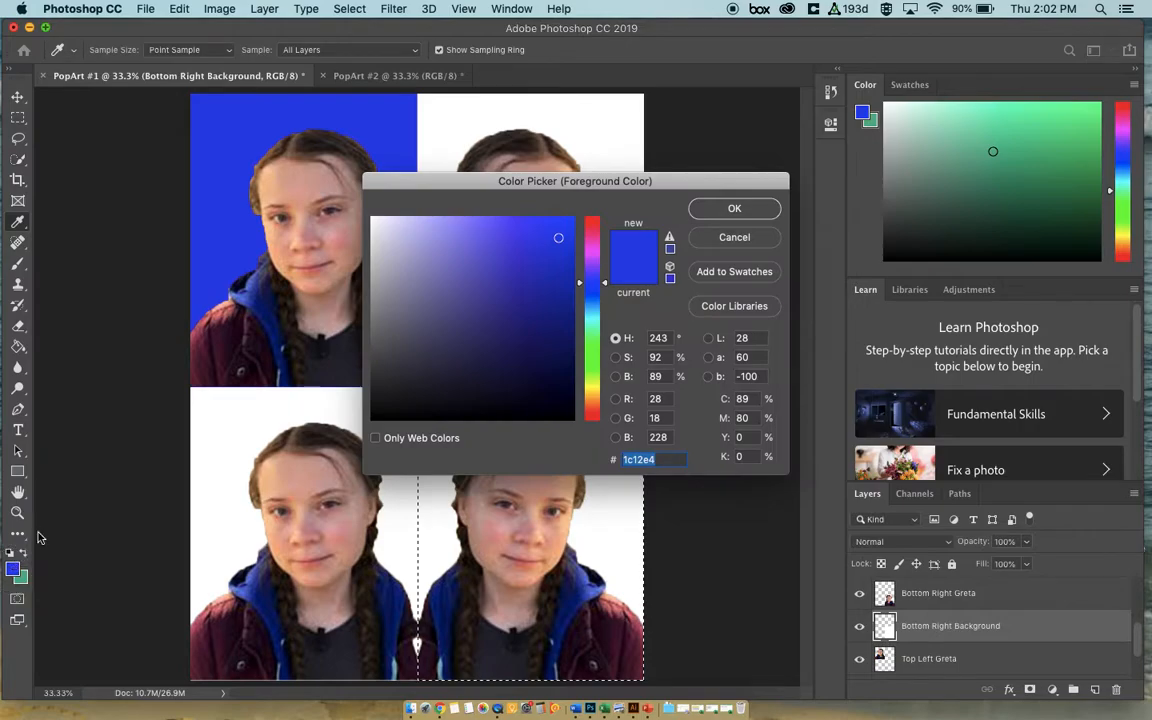
left_click(591, 358)
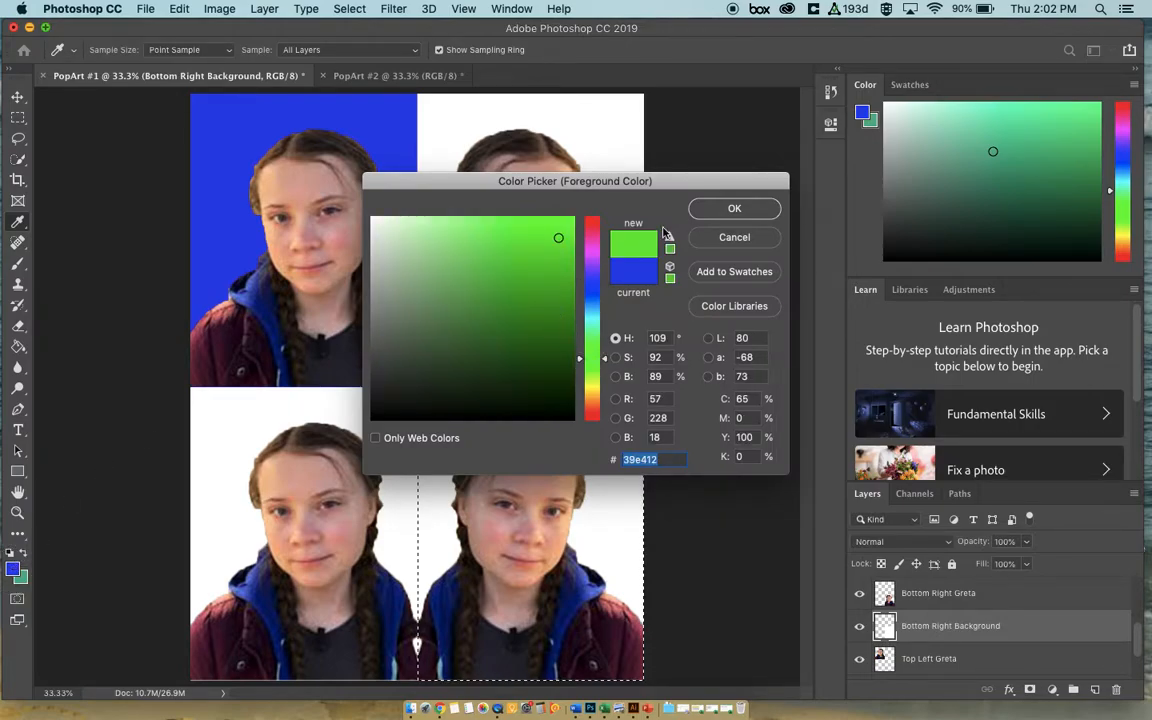
left_click(730, 208)
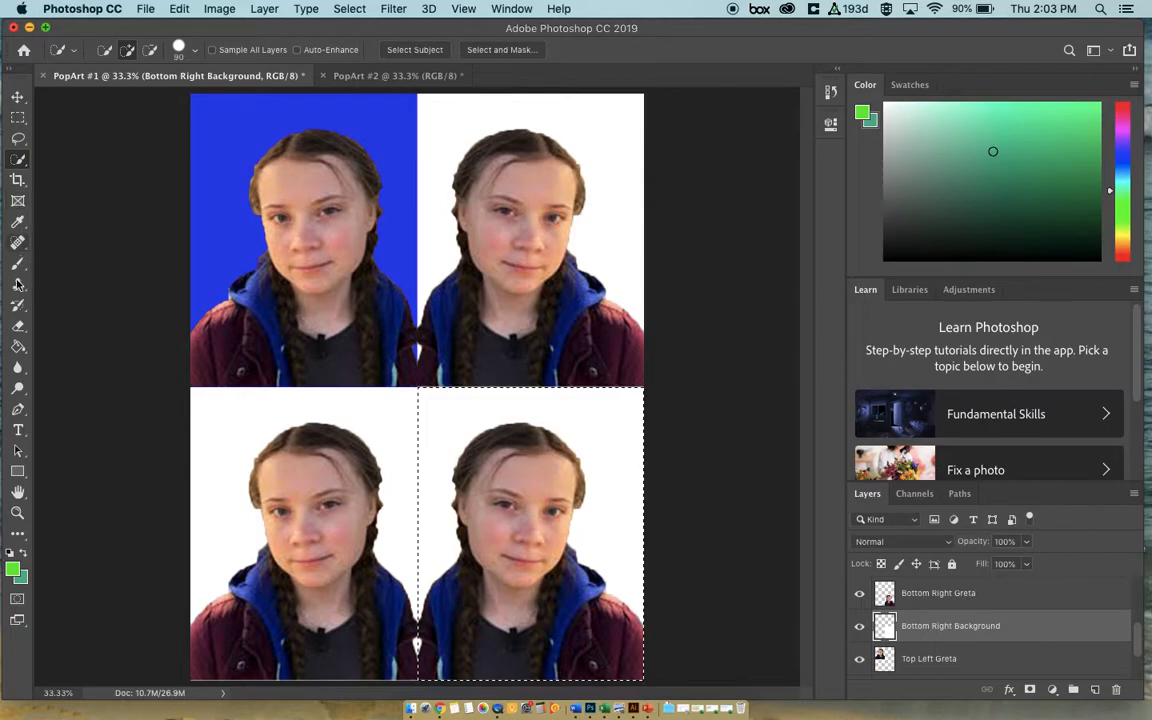
left_click(18, 346)
left_click(472, 433)
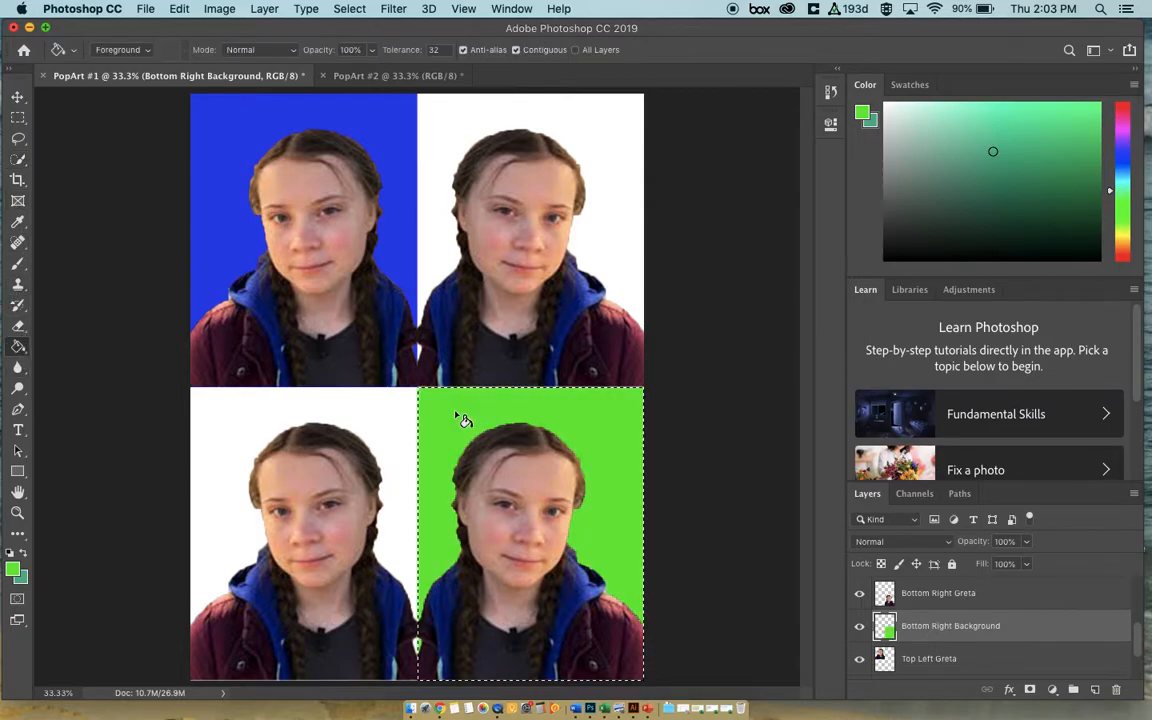
- With the Bottom Left Background layer active, set the foreground color to light pink #ec98f3 and the background color to mint green #8be5be
scroll(951, 661, "down", 2)
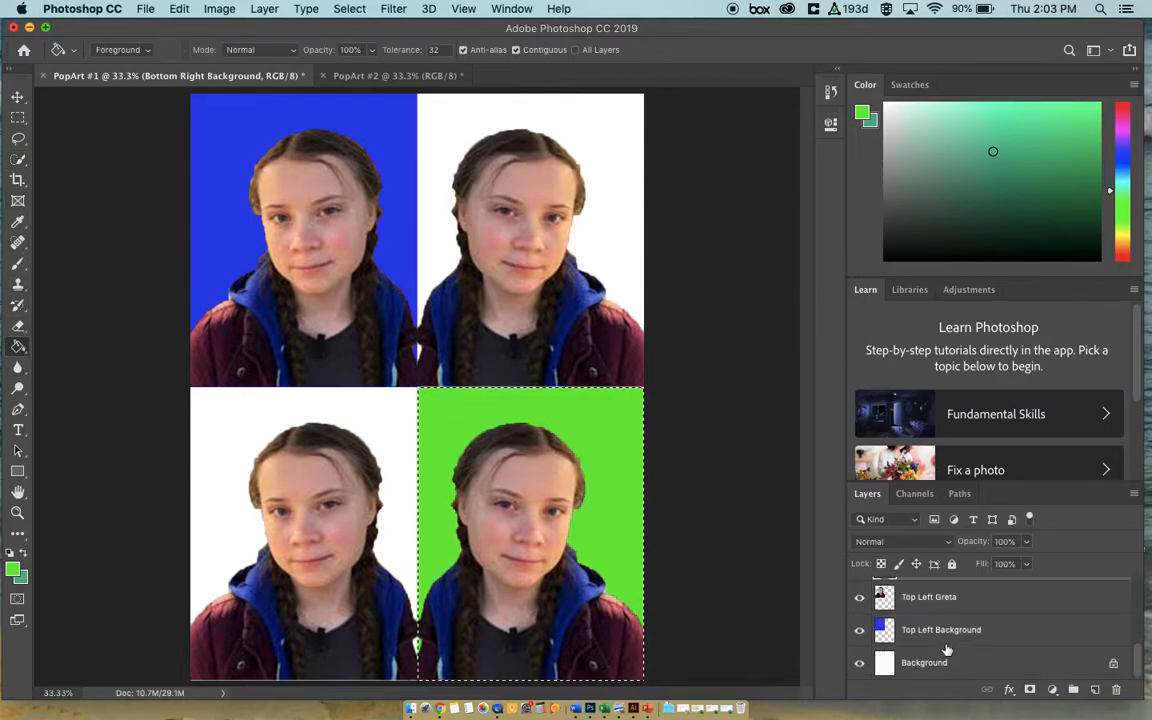
scroll(933, 643, "up", 4)
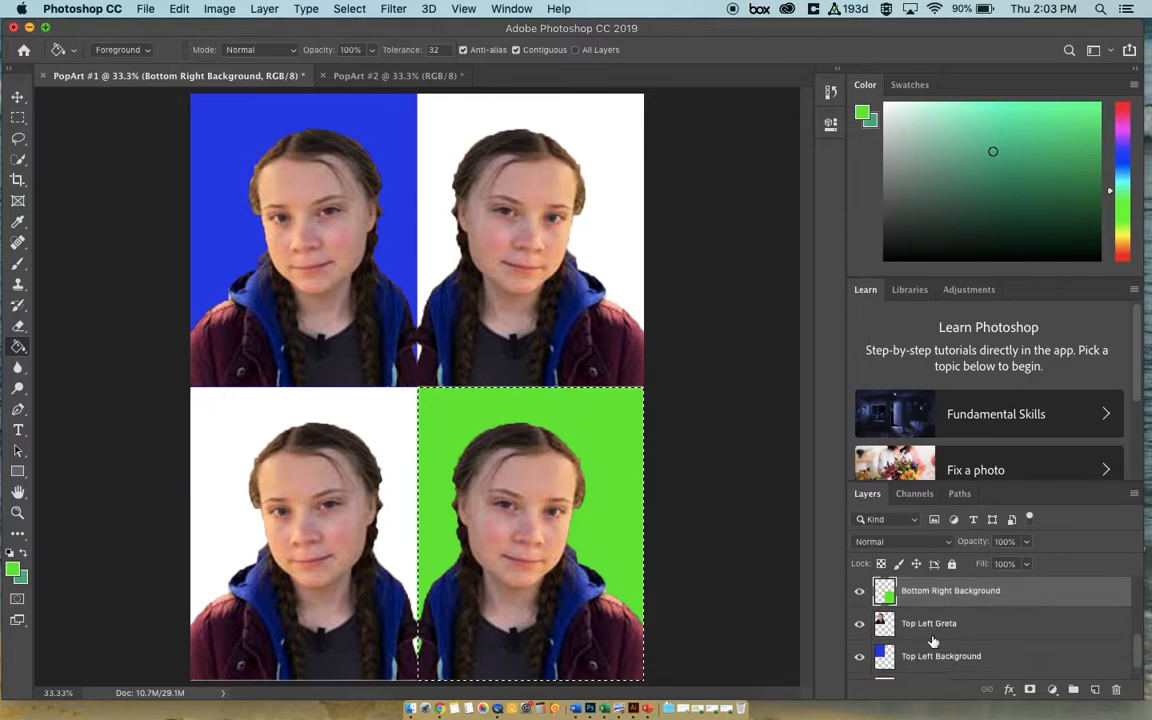
left_click(922, 615)
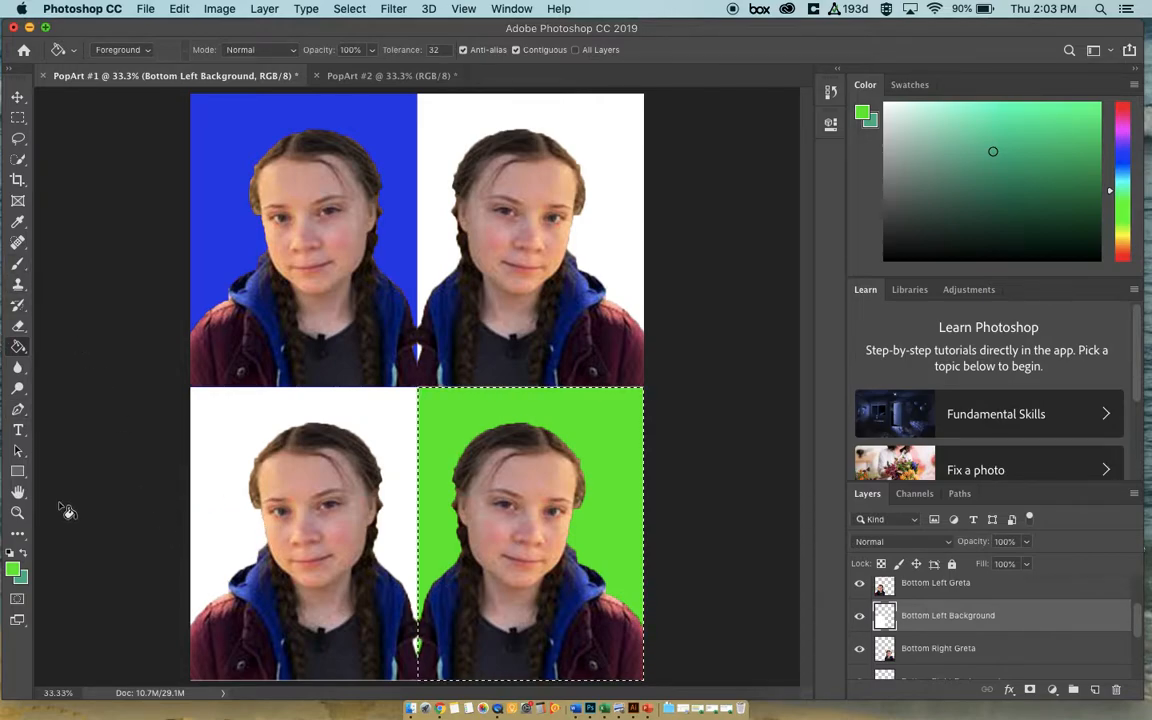
left_click(15, 575)
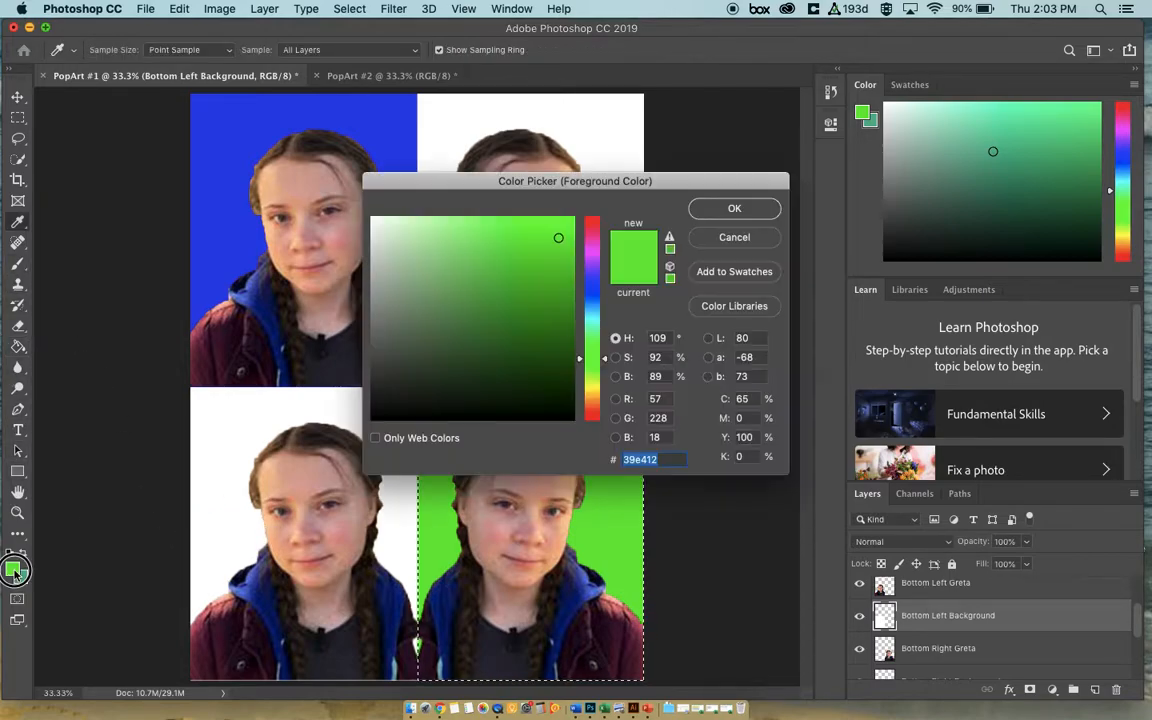
left_click(590, 252)
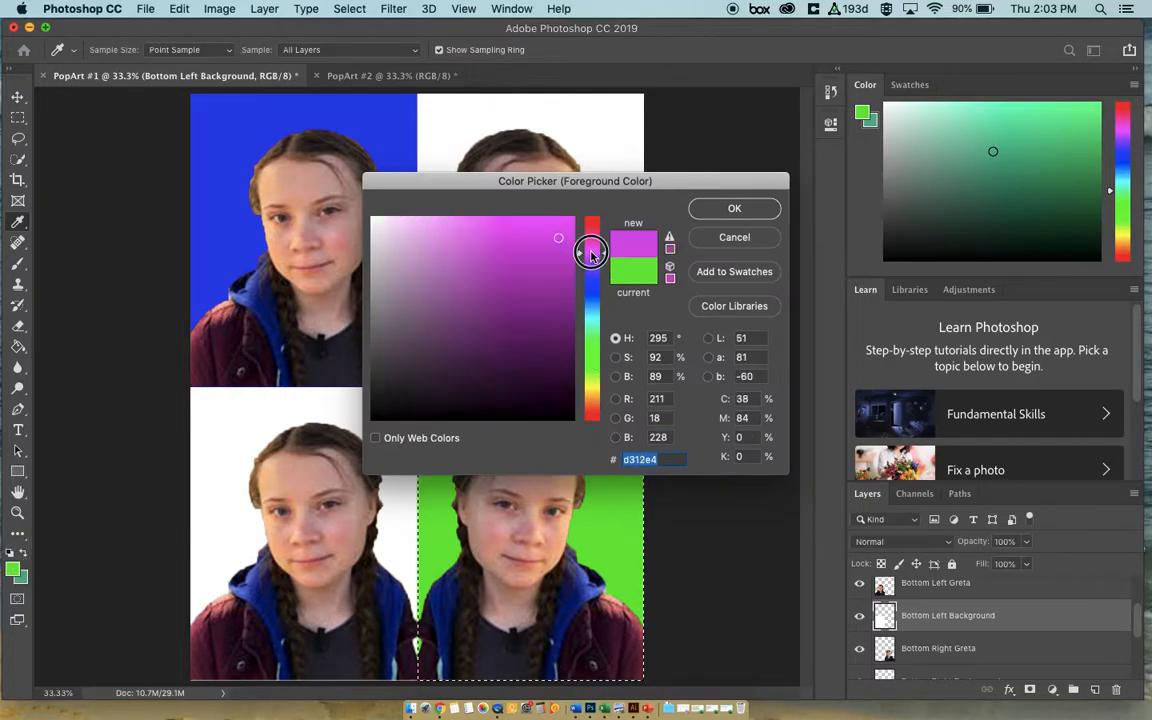
left_click(443, 224)
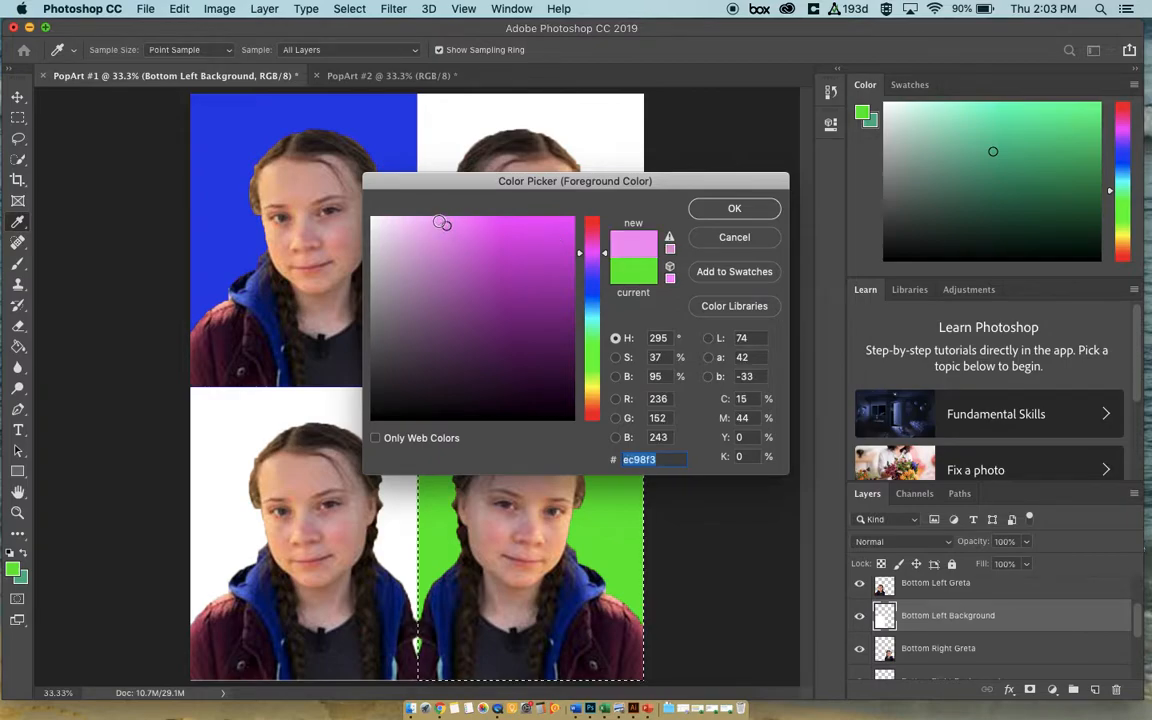
left_click(724, 209)
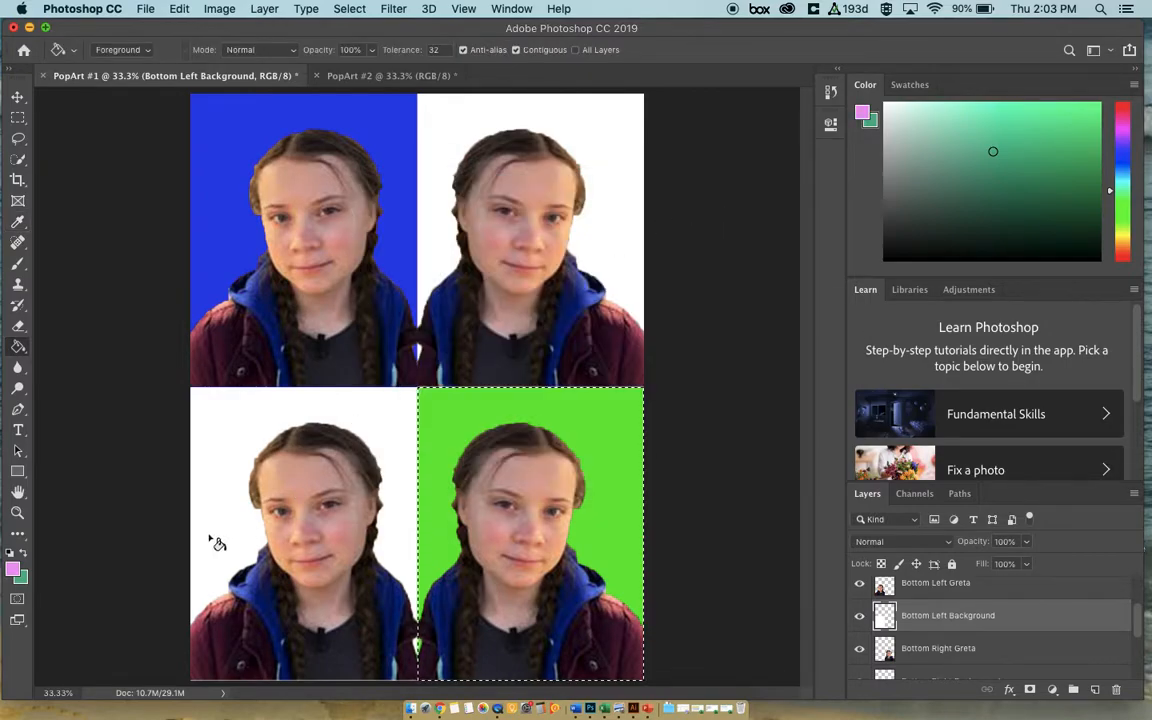
left_click(24, 578)
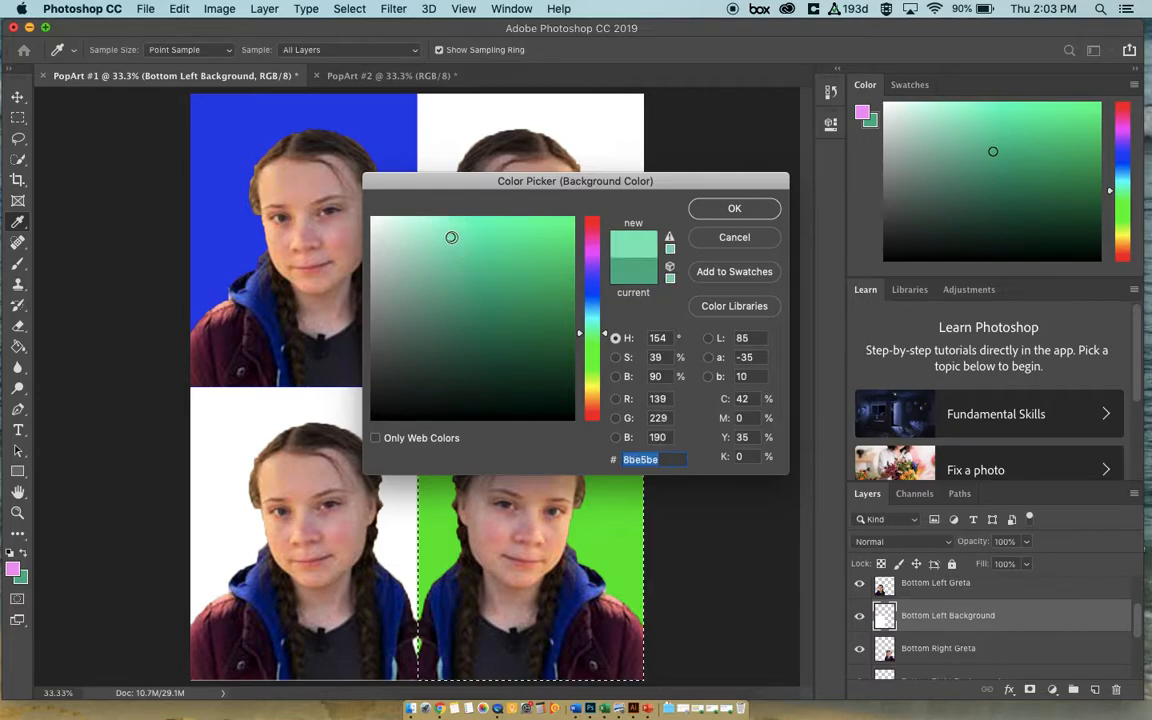
left_click(732, 209)
- Apply a linear pink-to-green gradient across the selected area on the Bottom Left Background layer using the Gradient tool
key("g")
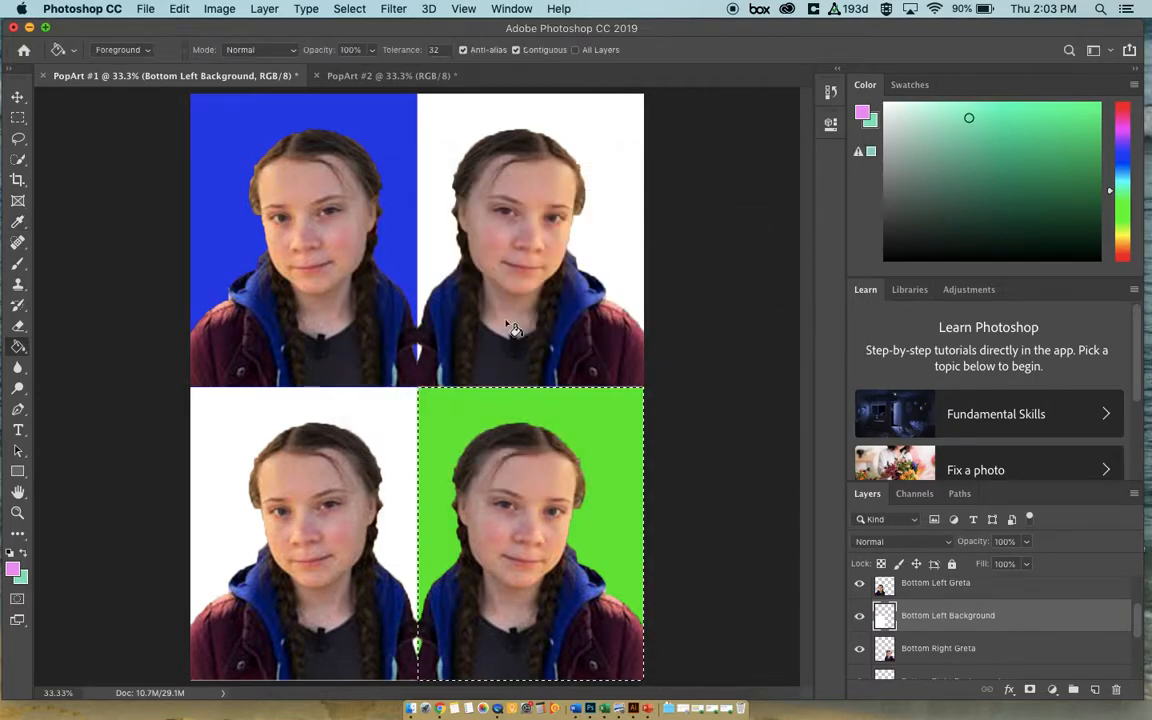
right_click(20, 347)
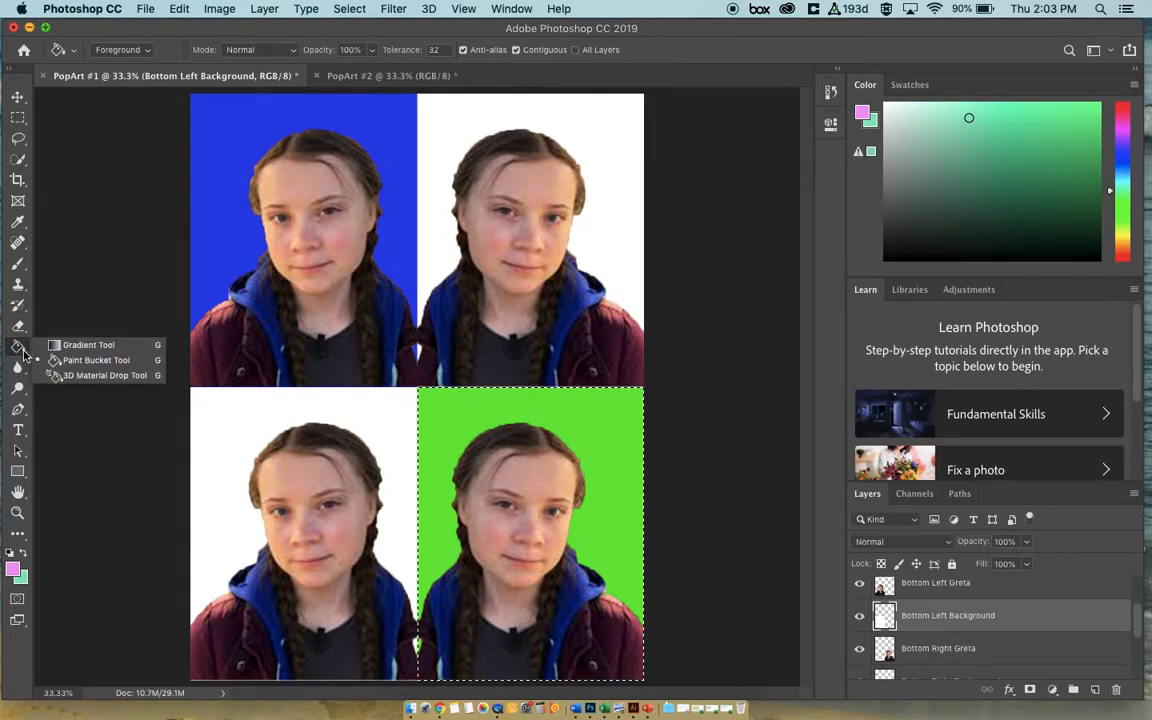
left_click(92, 345)
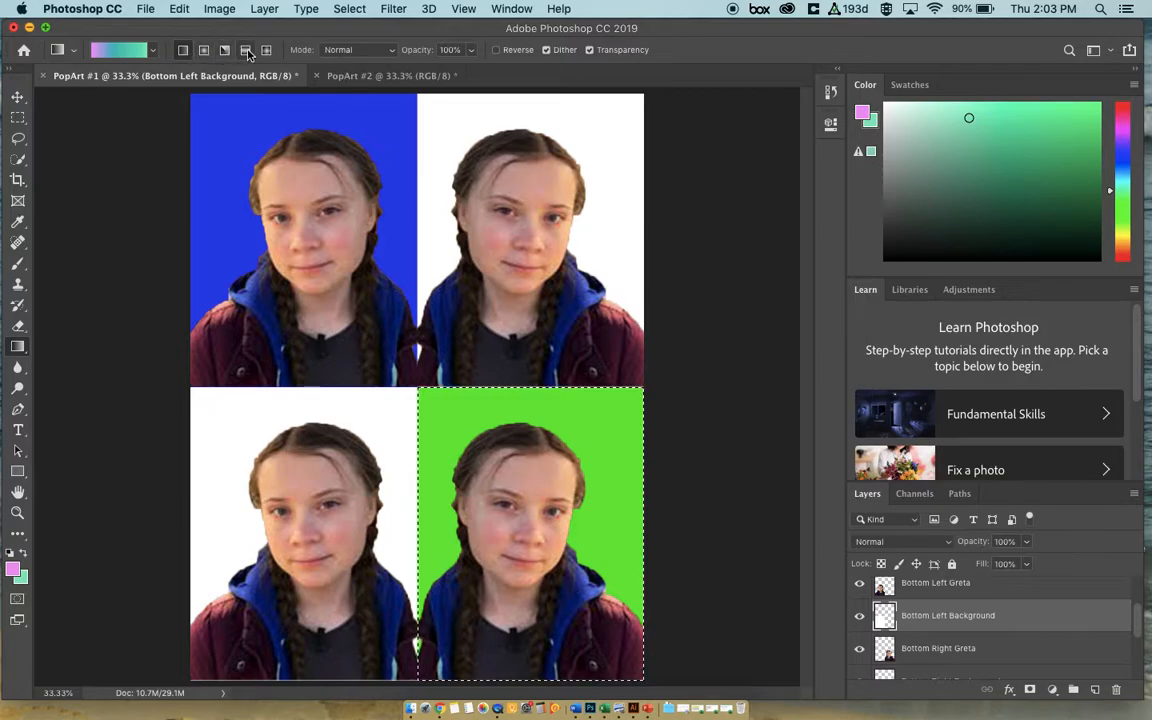
left_click(206, 55)
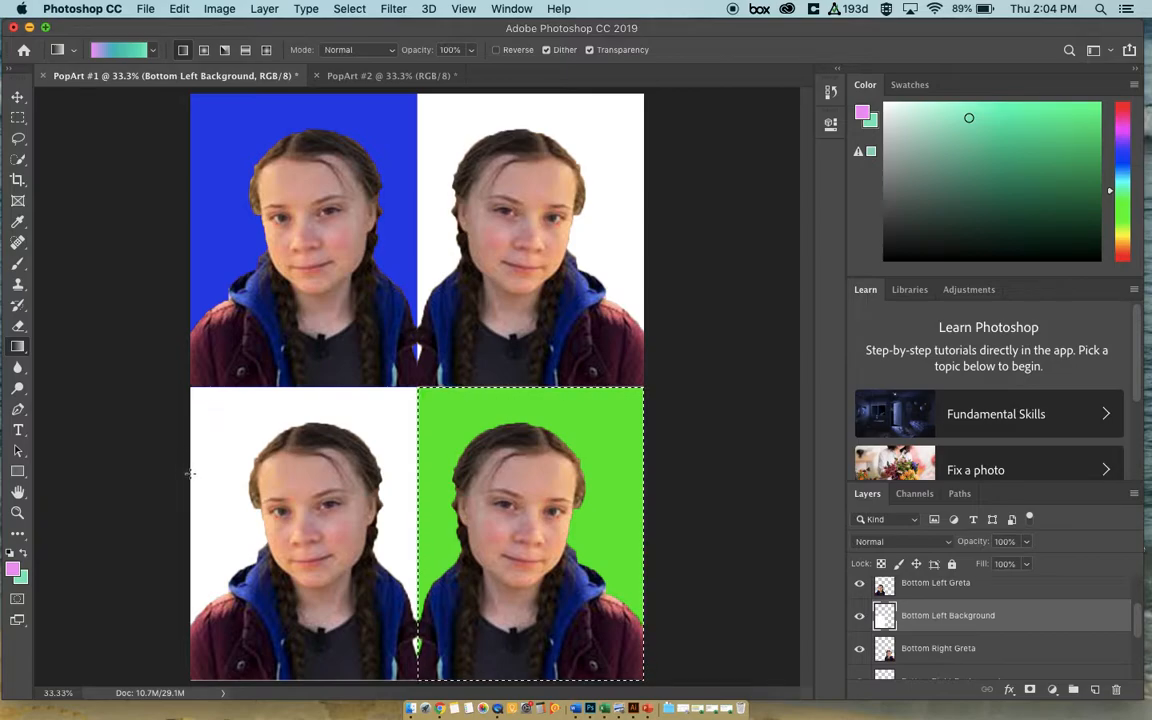
left_click_drag(190, 473, 419, 400)
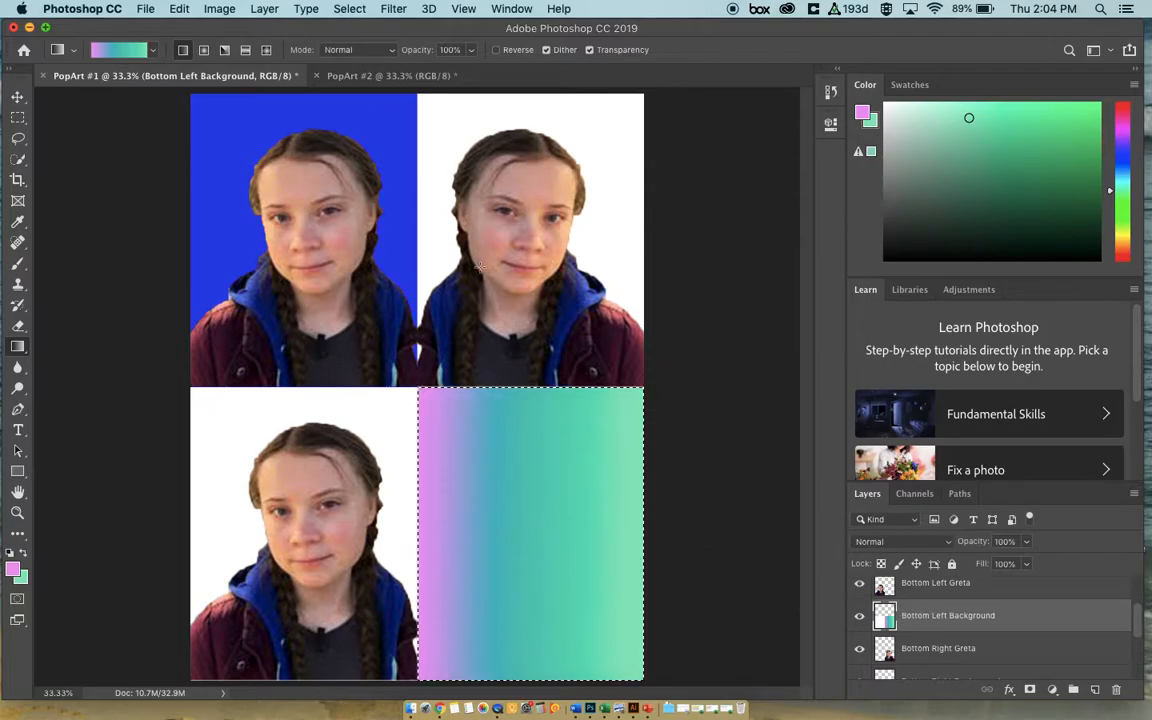
- Reorder the layers so that Top Left Greta and Bottom Right Greta sit above Bottom Left Background
left_click(17, 97)
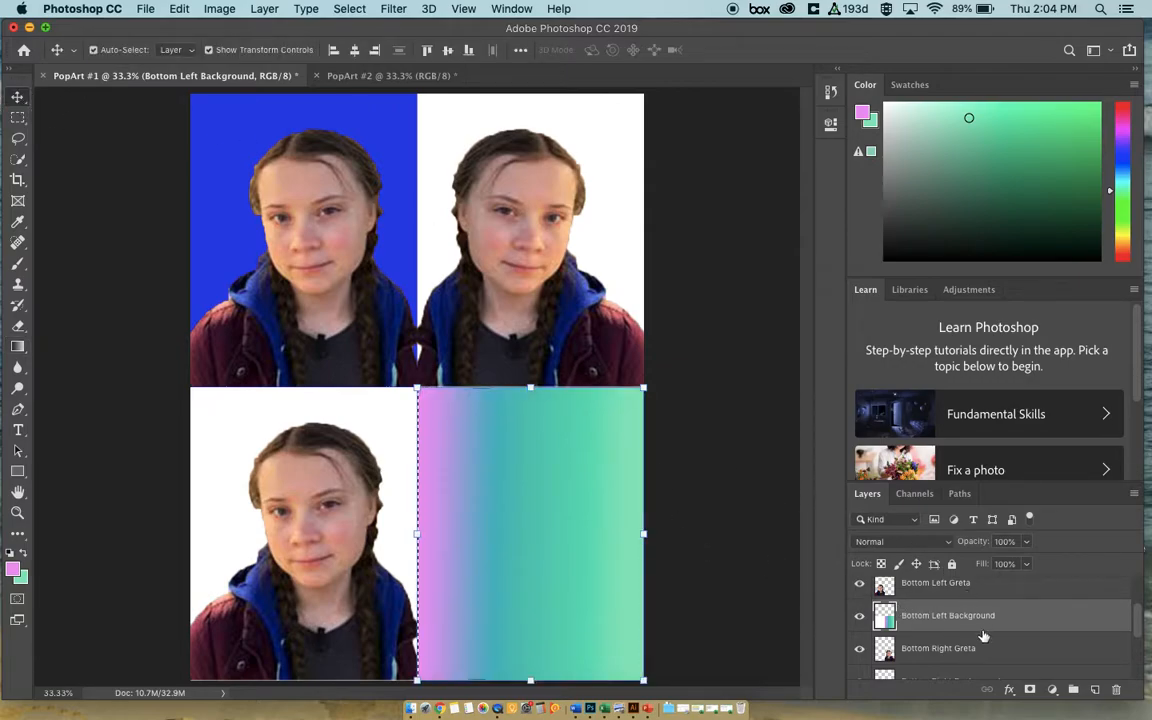
scroll(963, 651, "down", 2)
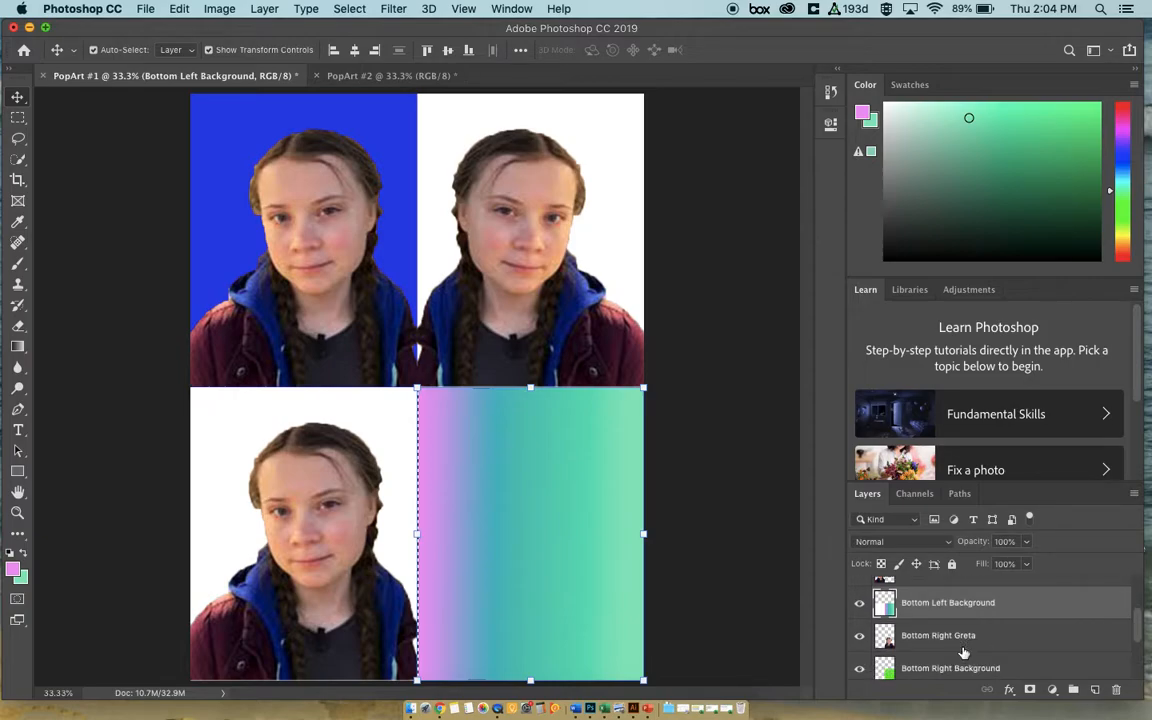
scroll(967, 612, "down", 1)
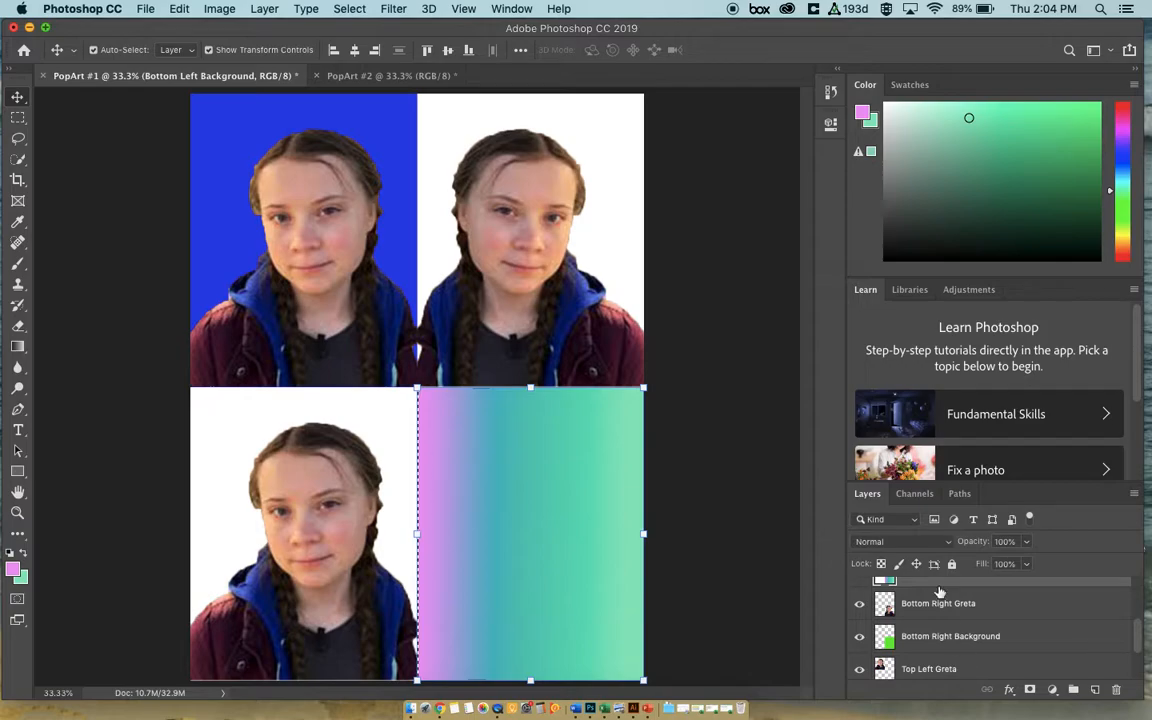
scroll(975, 645, "up", 1)
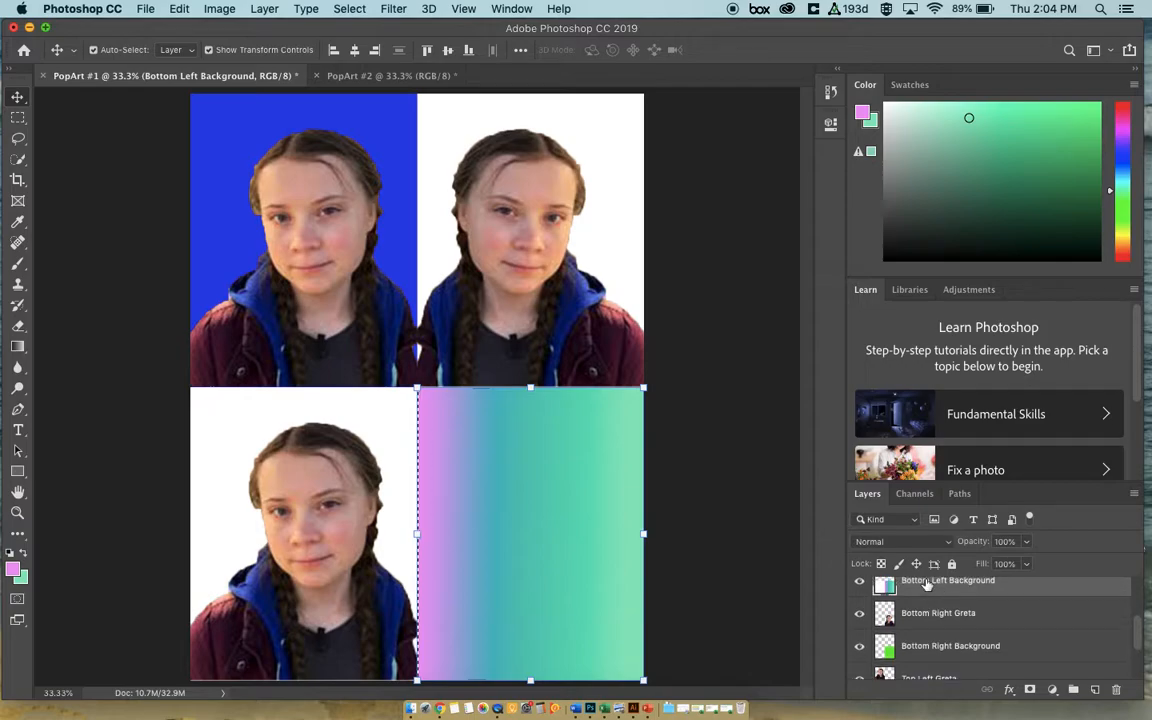
scroll(973, 672, "down", 3)
left_click(968, 646)
left_click_drag(963, 648, 961, 594)
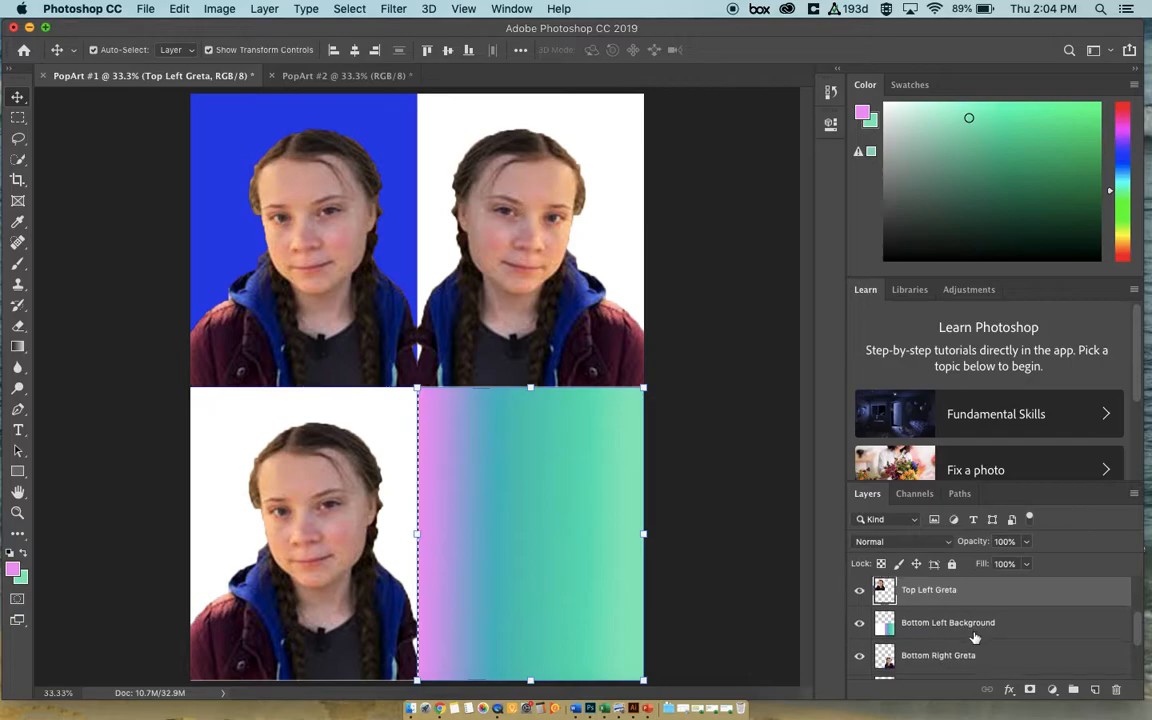
mouse_move(968, 630)
left_mouse_down()
mouse_move(968, 614)
mouse_move(975, 628)
left_mouse_up()
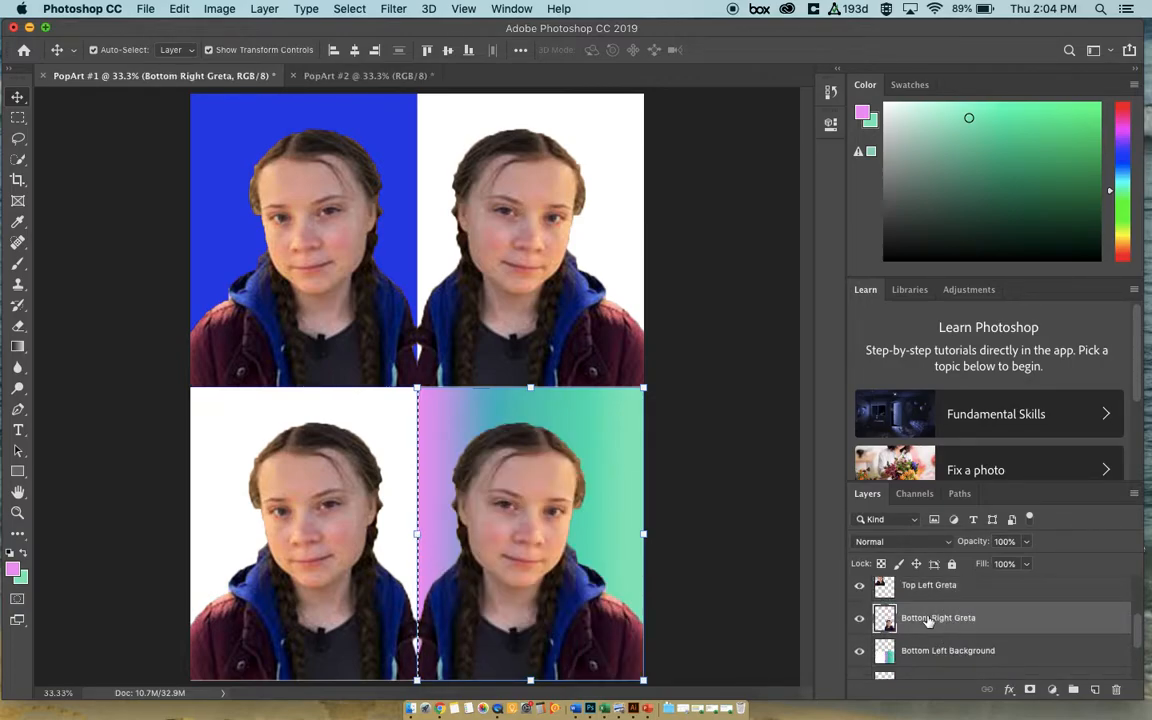
- Move the gradient on the Bottom Left Background layer into the bottom-left panel of the portrait grid
scroll(940, 620, "down", 1)
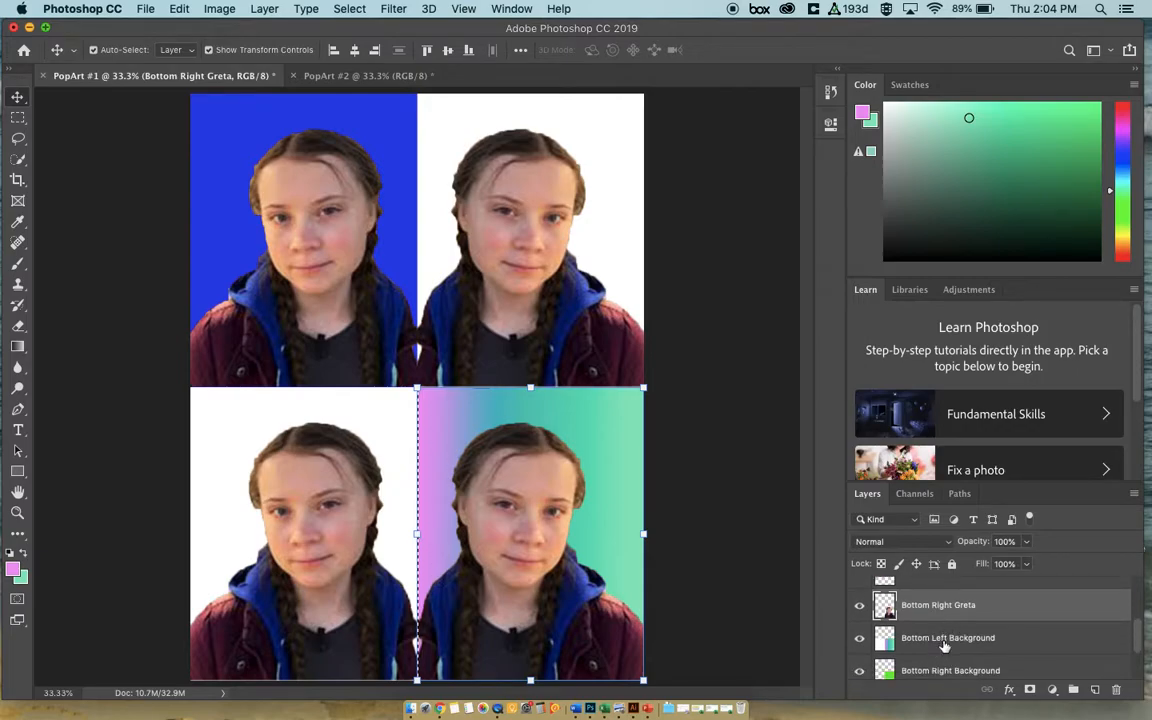
double_click(944, 638)
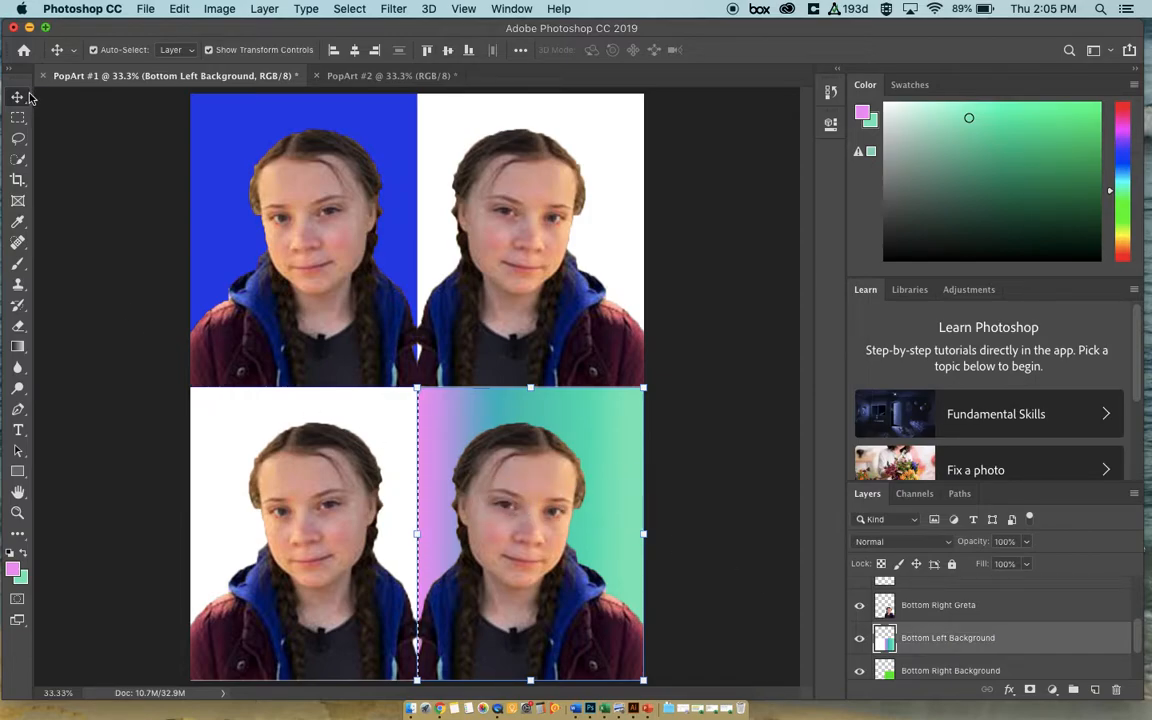
left_click(470, 404)
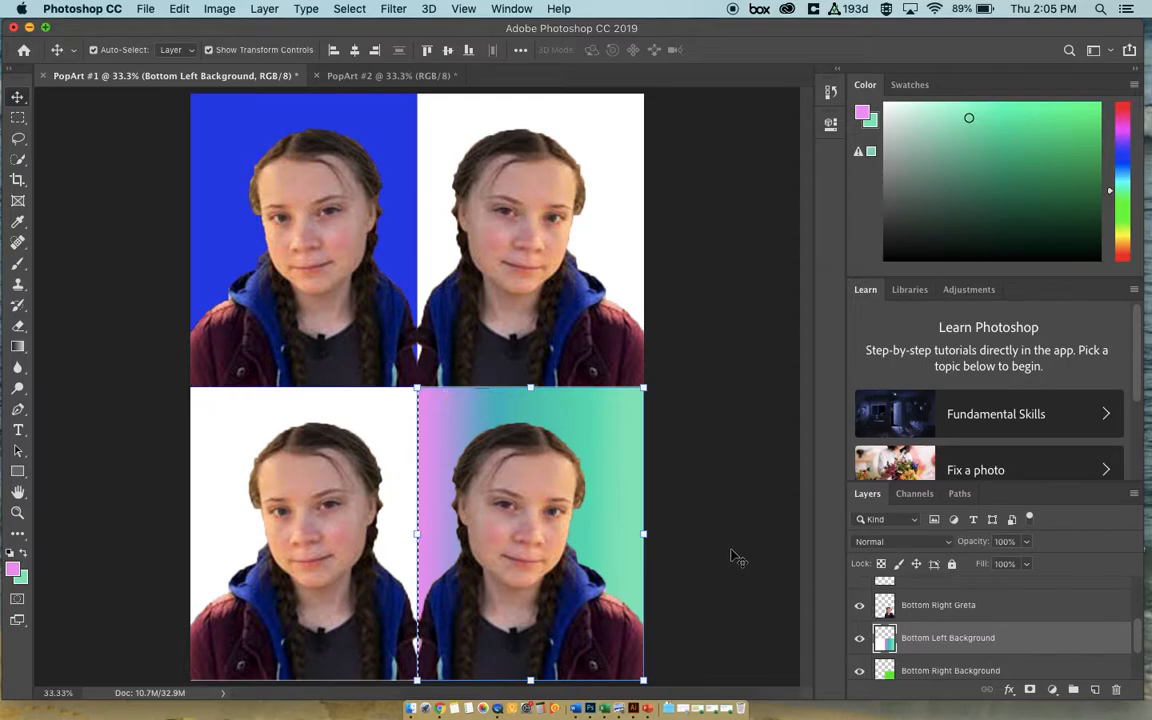
left_click_drag(607, 509, 381, 510)
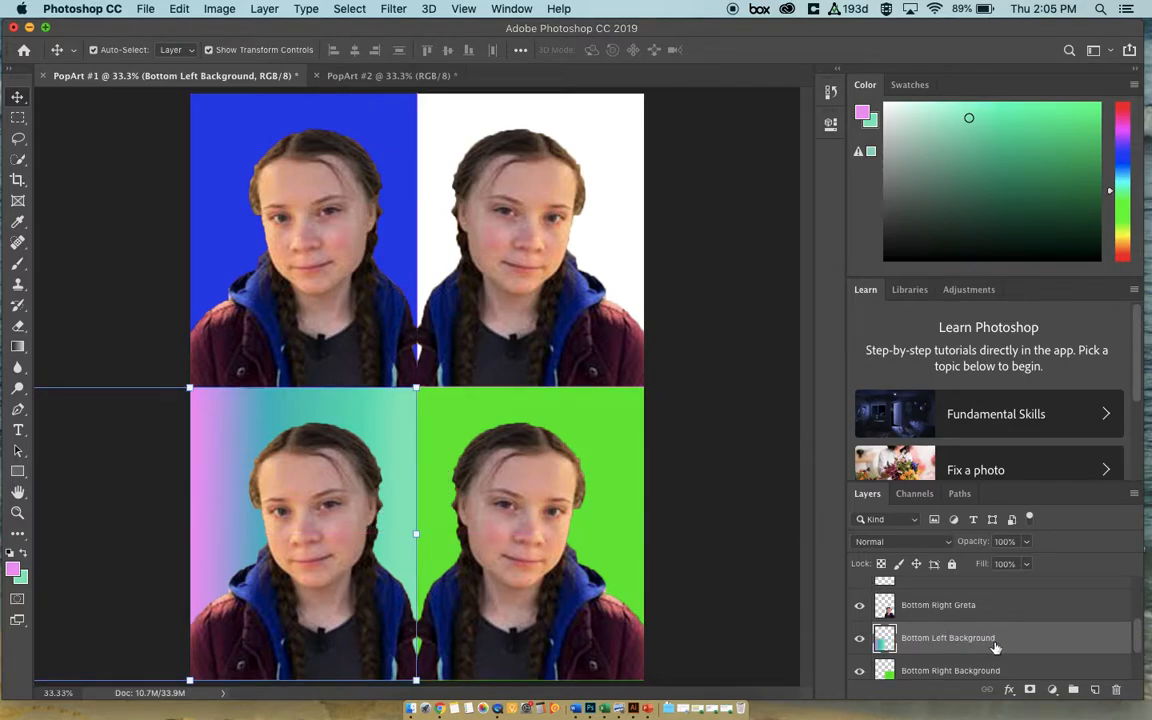
- Select the Top Right Background layer and set the foreground color to bright red #fc2e06
scroll(995, 647, "down", 2)
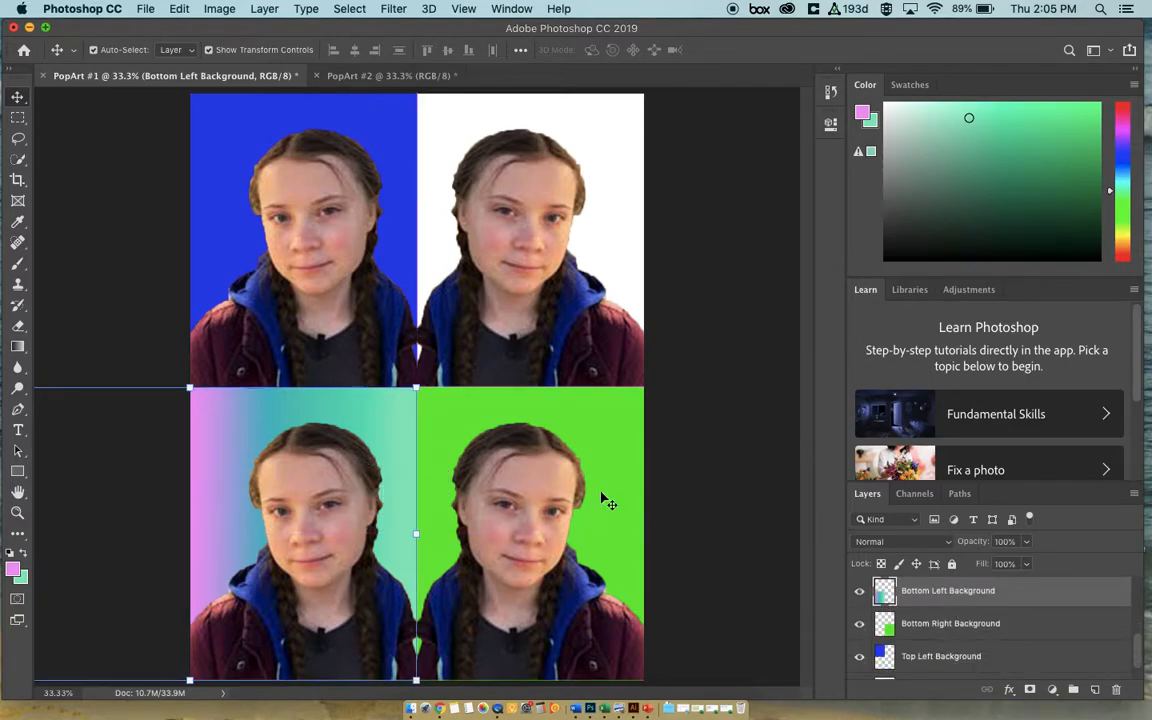
left_click(598, 248)
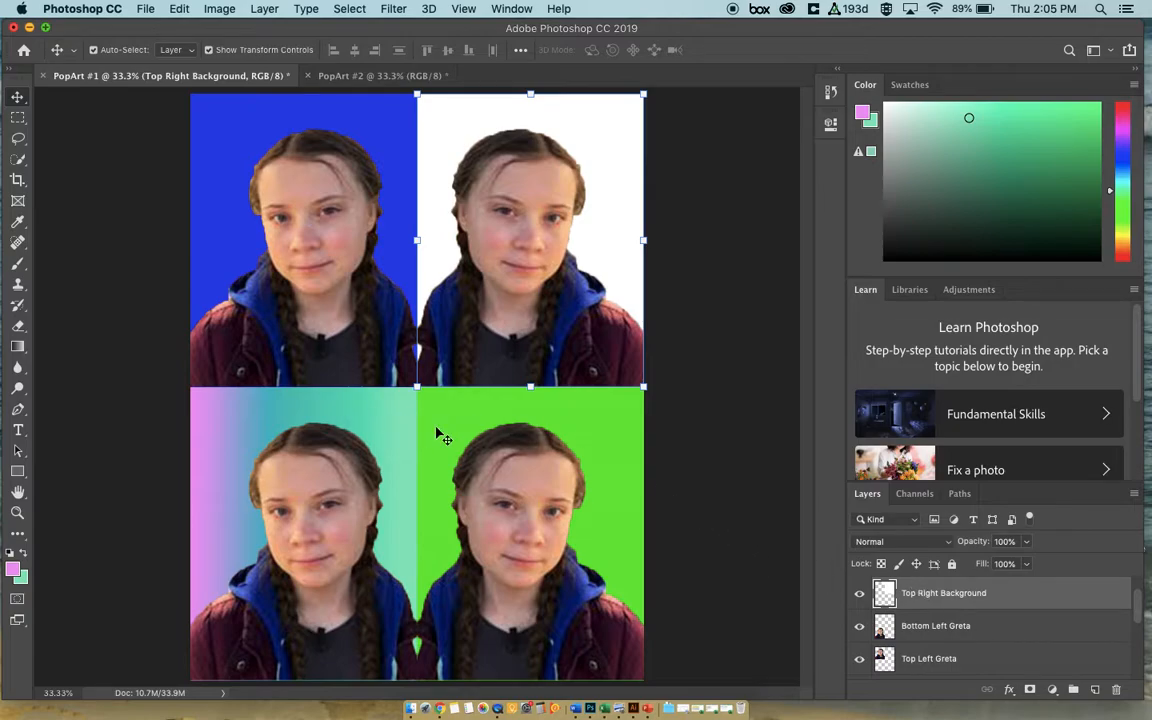
left_click(377, 433)
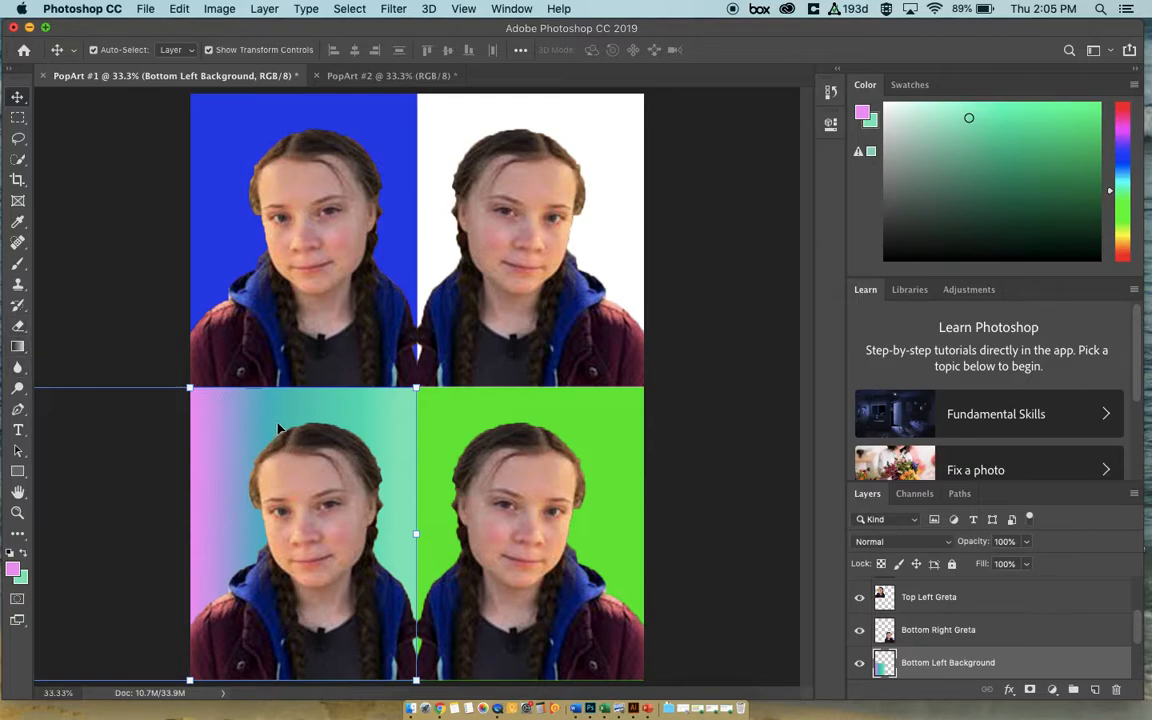
left_click(446, 243)
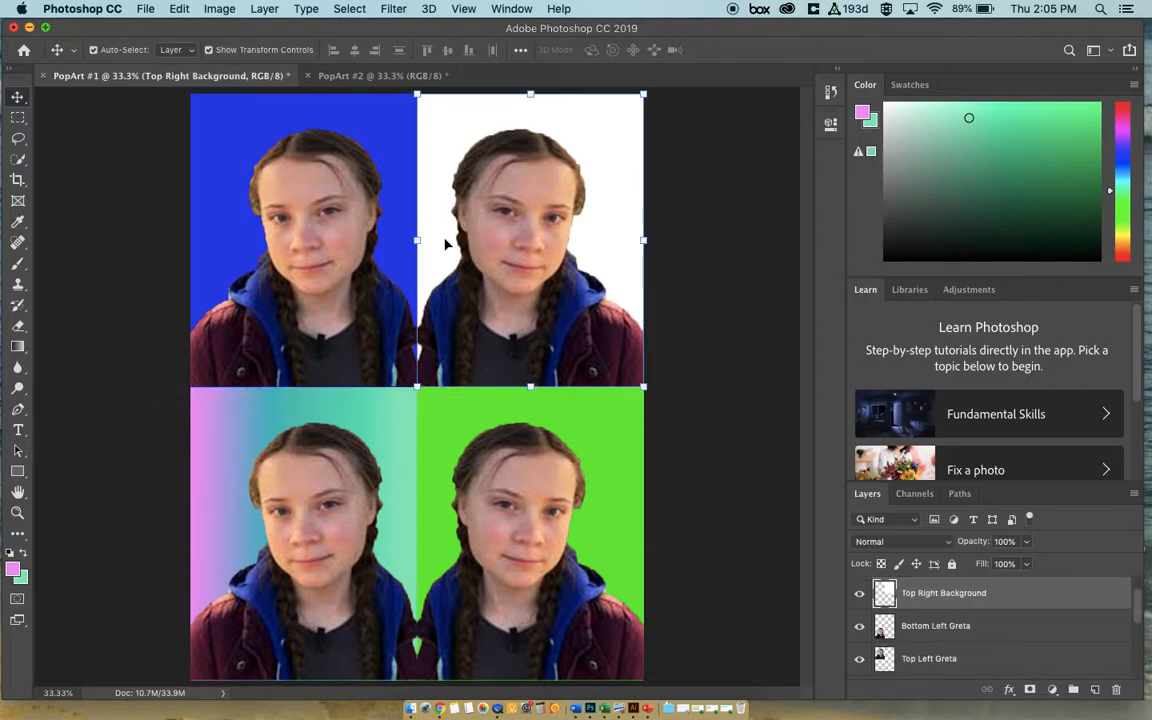
left_click(13, 568)
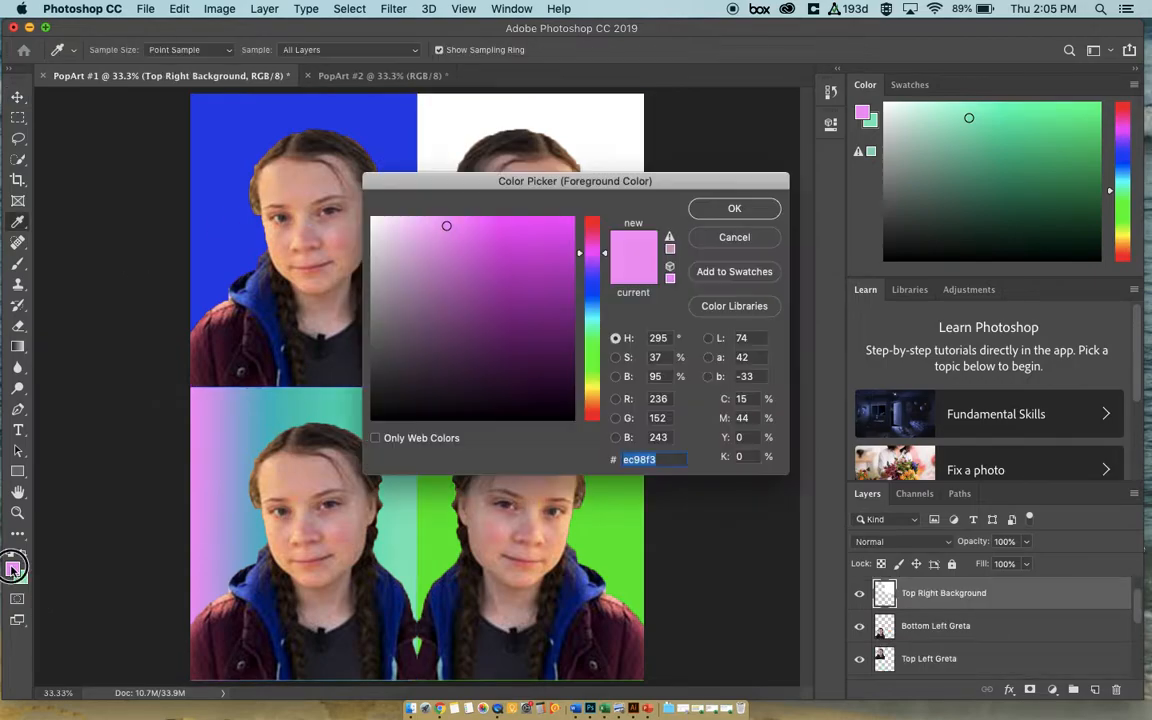
left_click(590, 416)
left_click(528, 249)
left_click(511, 291)
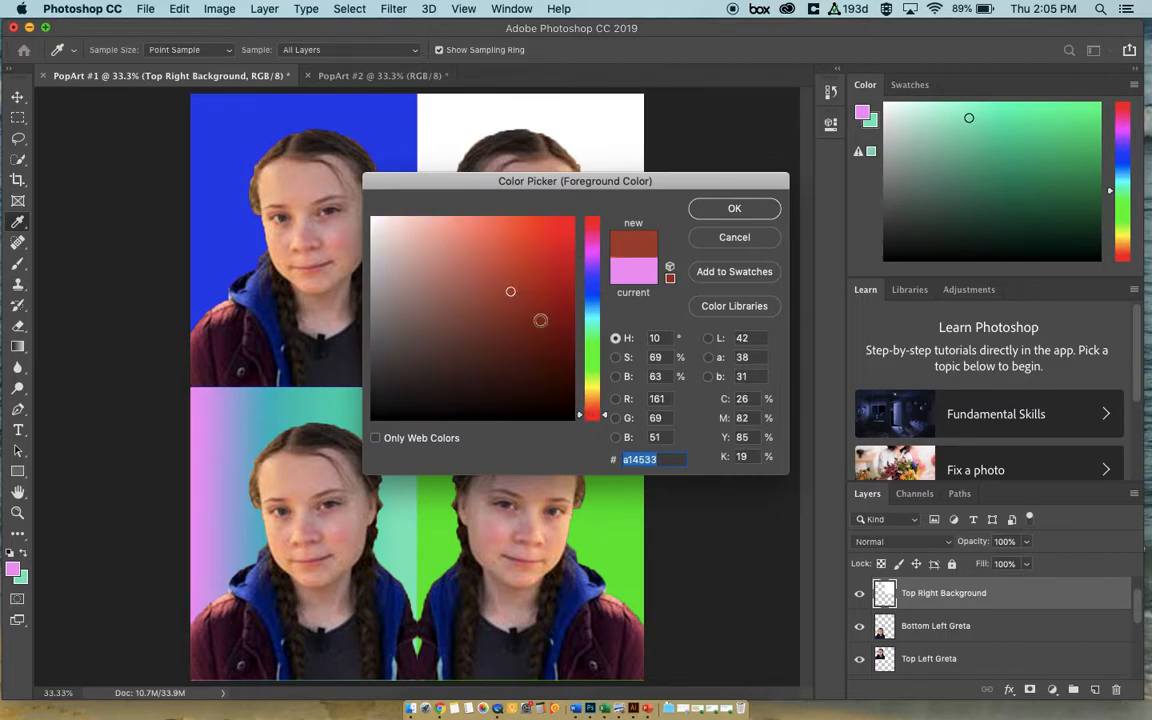
left_click(559, 219)
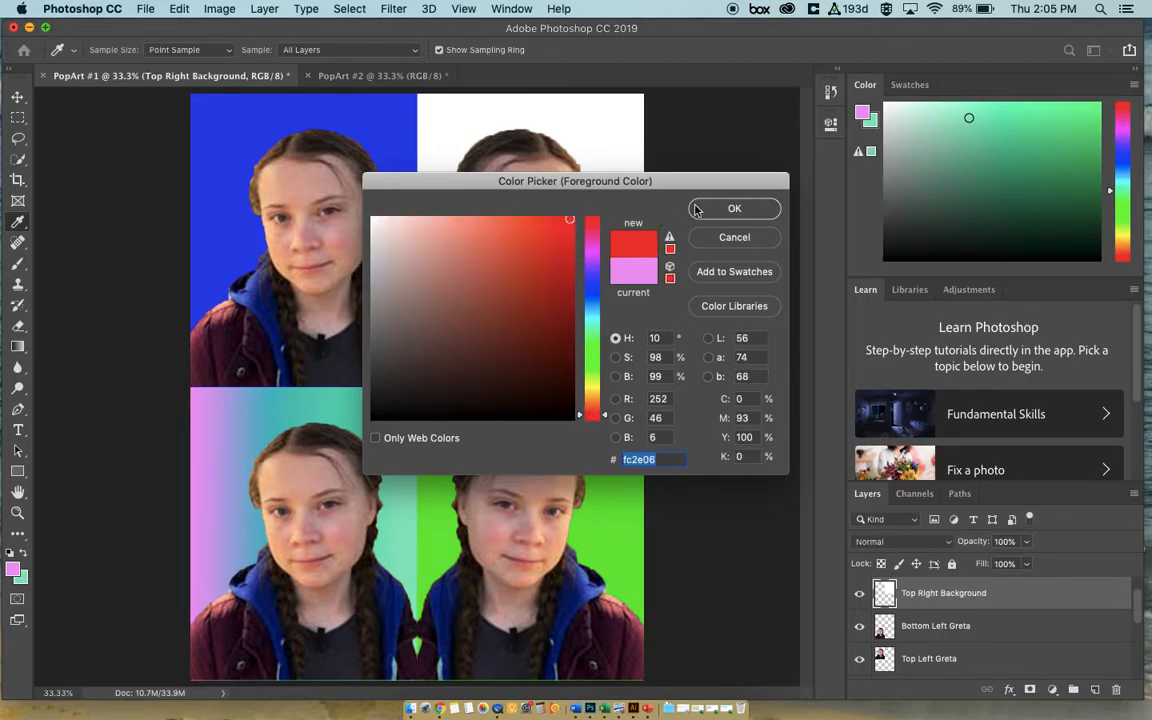
left_click(734, 208)
- Set the background color to dark purple #330d4d and choose the radial style for the Gradient tool
left_click(21, 577)
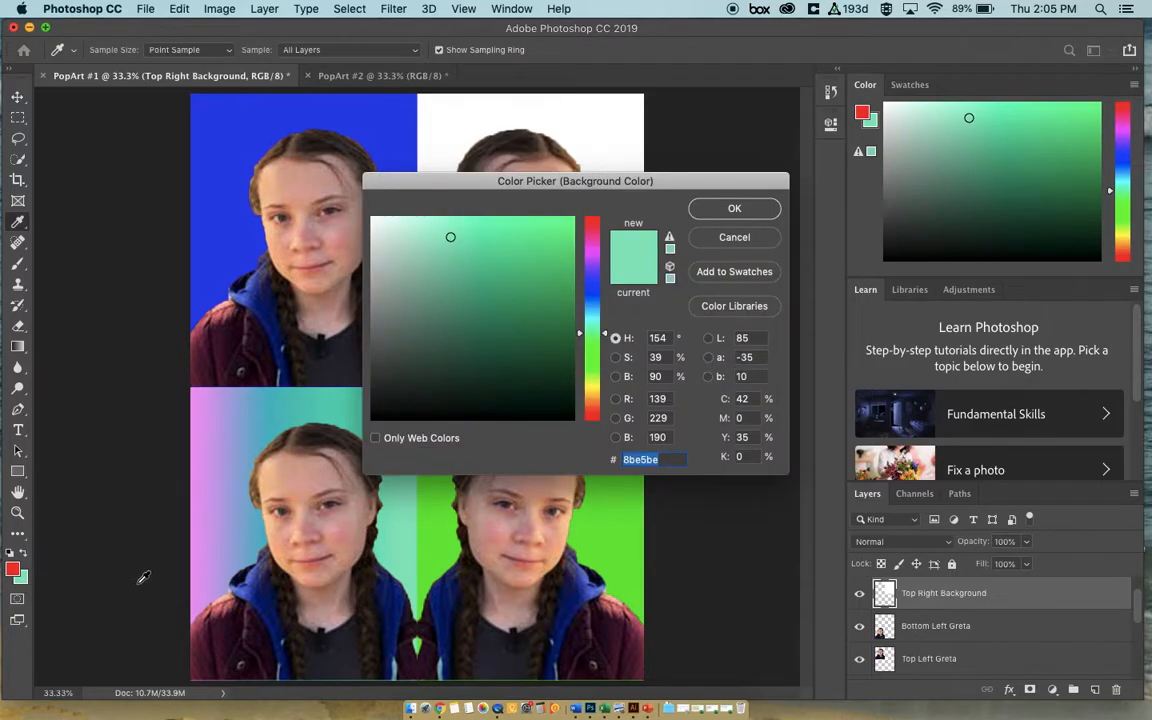
left_click(591, 264)
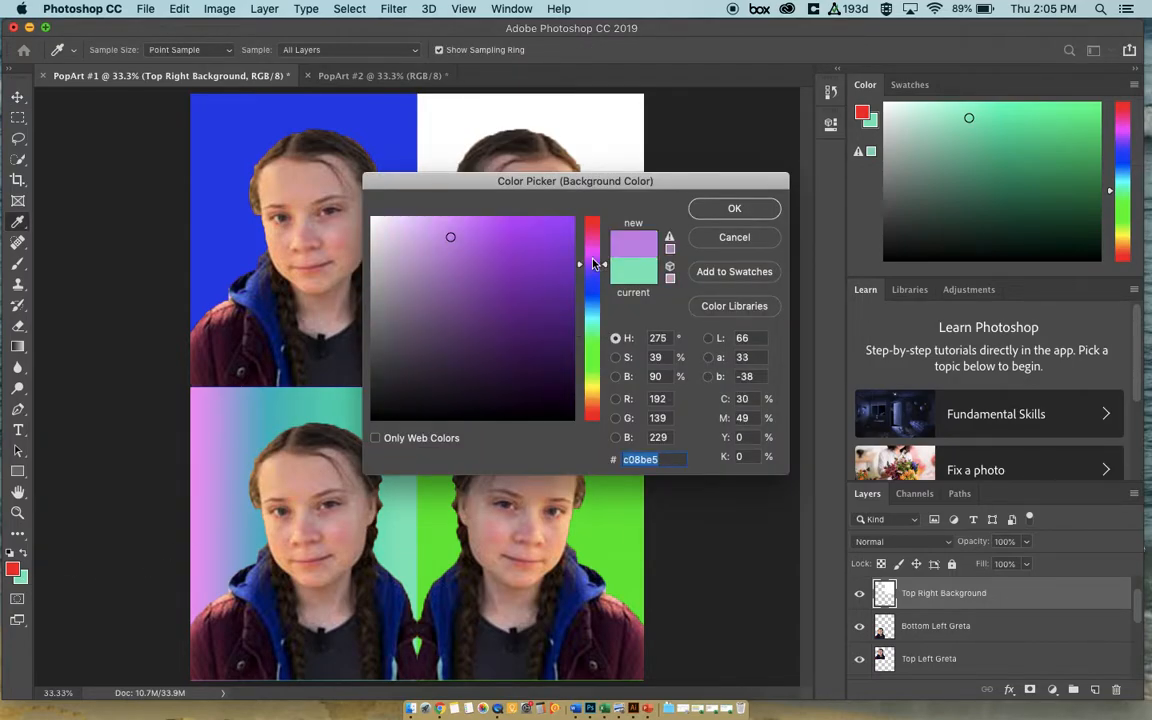
left_click(539, 358)
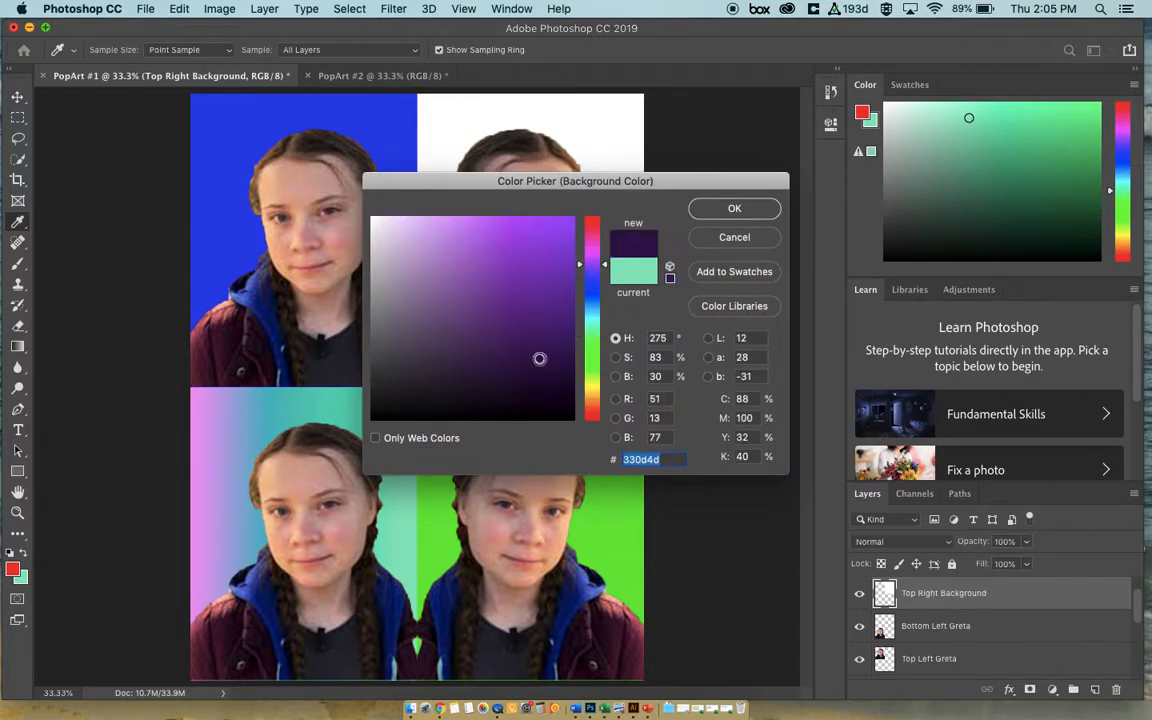
left_click(718, 207)
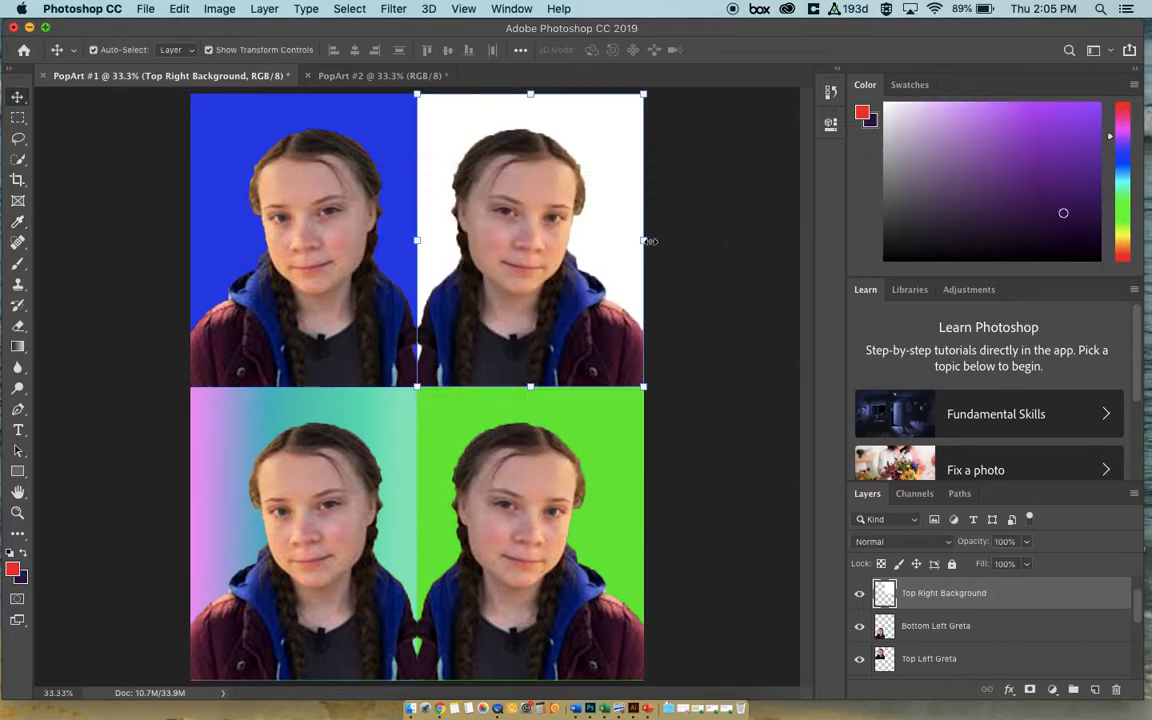
key("g")
left_click(204, 49)
- Try a radial red-to-purple gradient on the Top Right Background layer without a selection, and undo it
left_click_drag(430, 110, 615, 302)
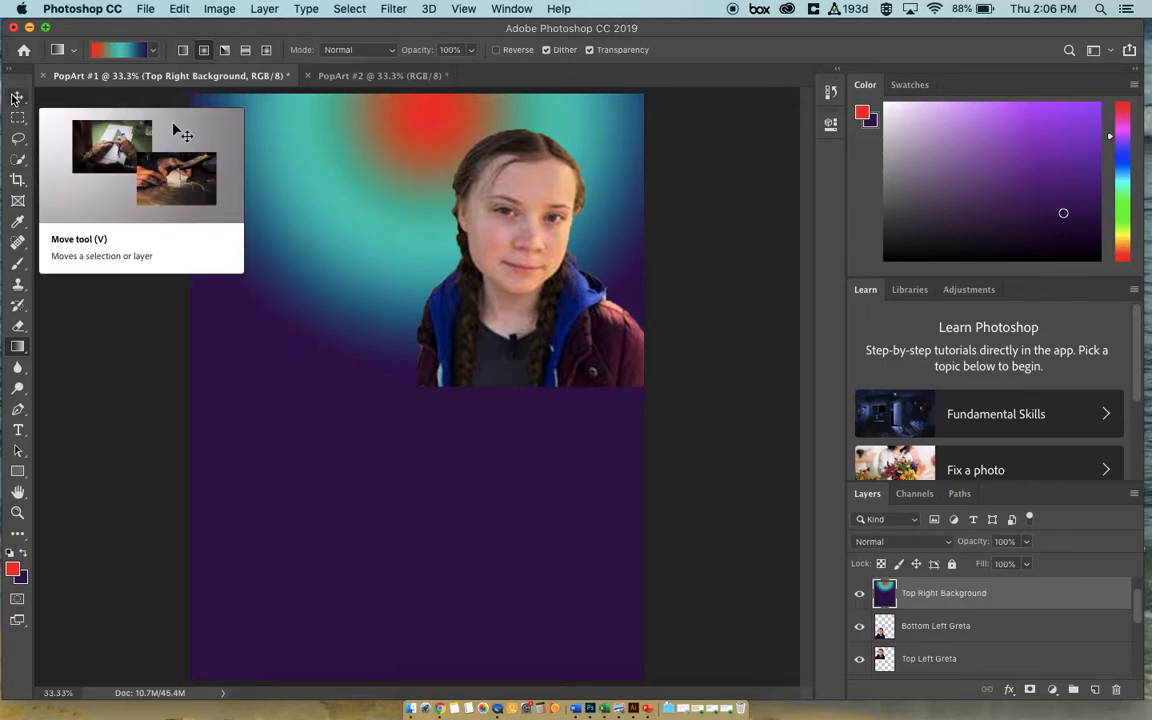
key("super+z")
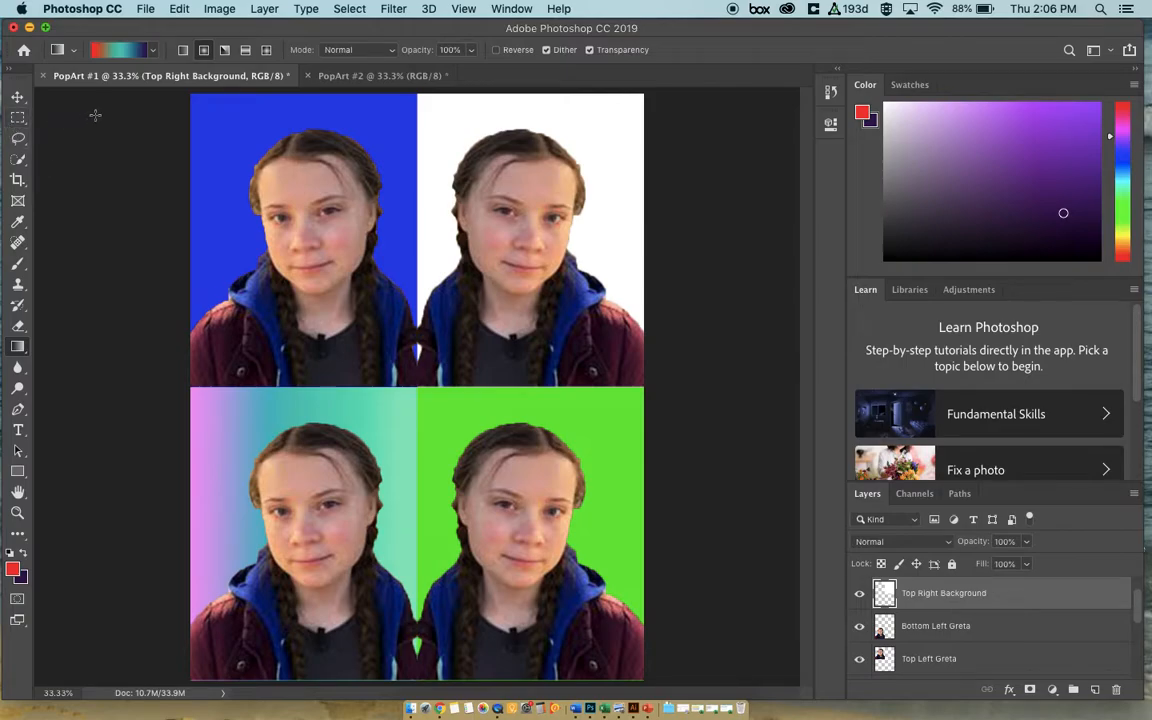
- Select the white top-right panel area and fill it with a radial red-to-purple gradient on the Top Right Background layer
left_click(16, 161)
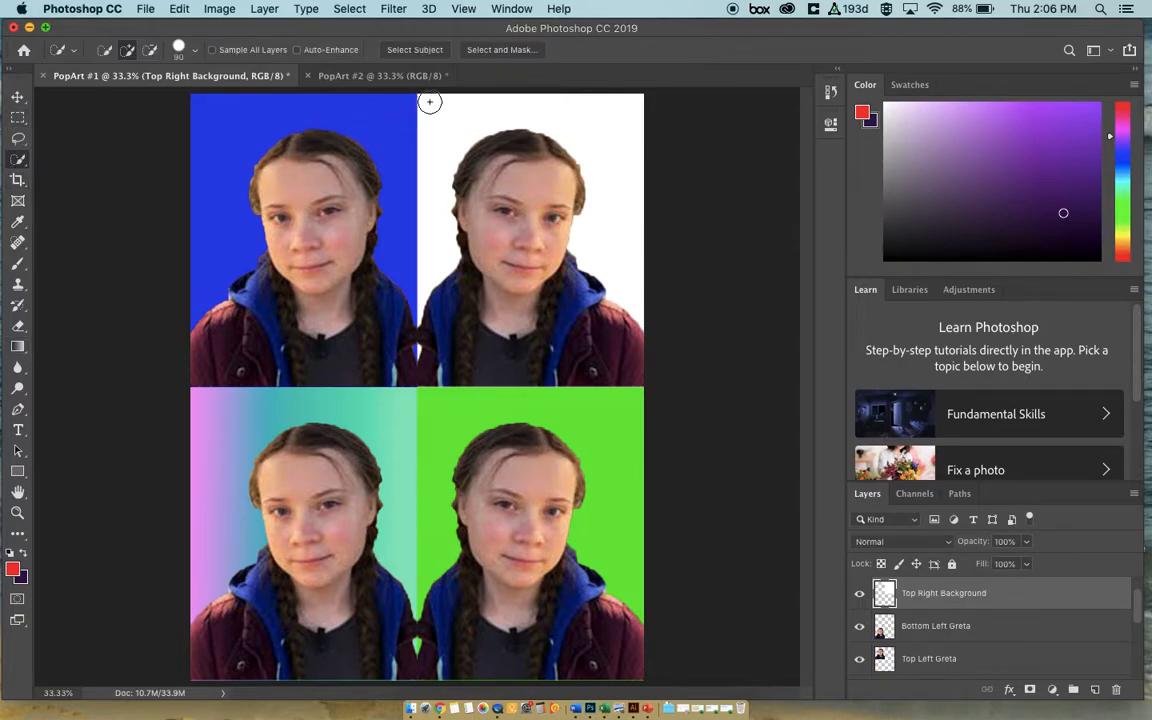
mouse_move(422, 99)
left_mouse_down()
mouse_move(593, 337)
mouse_move(603, 369)
mouse_move(500, 365)
mouse_move(438, 346)
mouse_move(423, 372)
mouse_move(498, 353)
left_mouse_up()
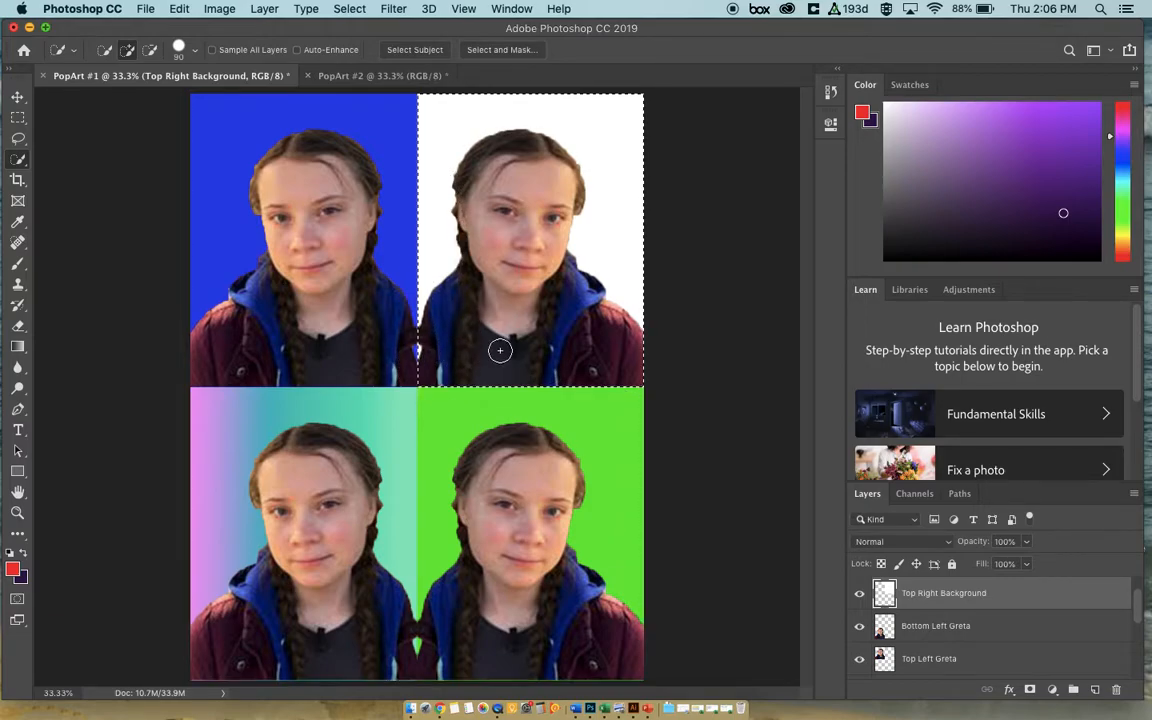
left_click(17, 347)
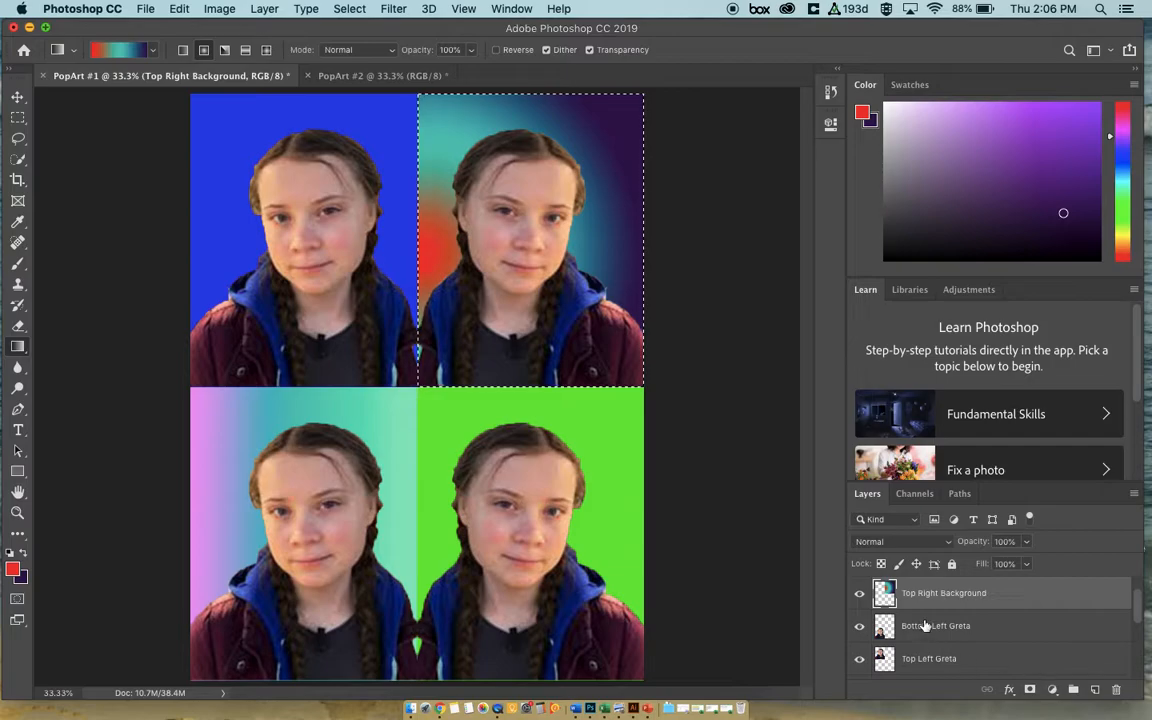
scroll(940, 628, "down", 5)
key("ctrl+Right")
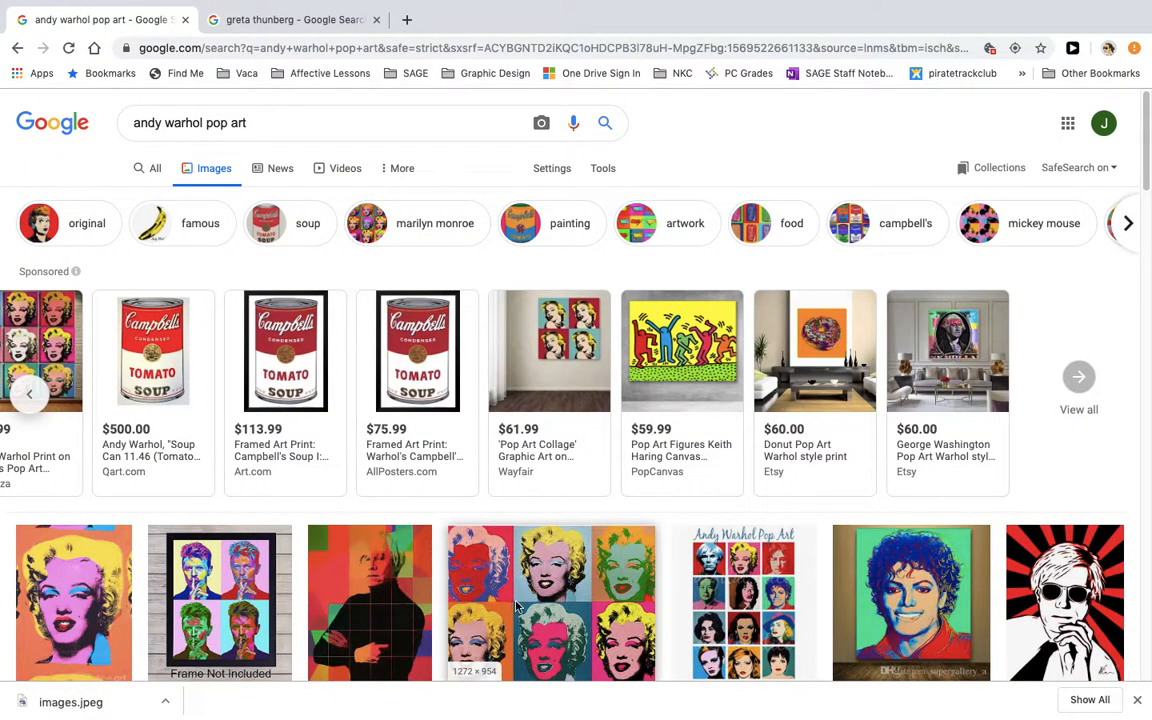
key("ctrl+Left")
scroll(1035, 628, "up", 5)
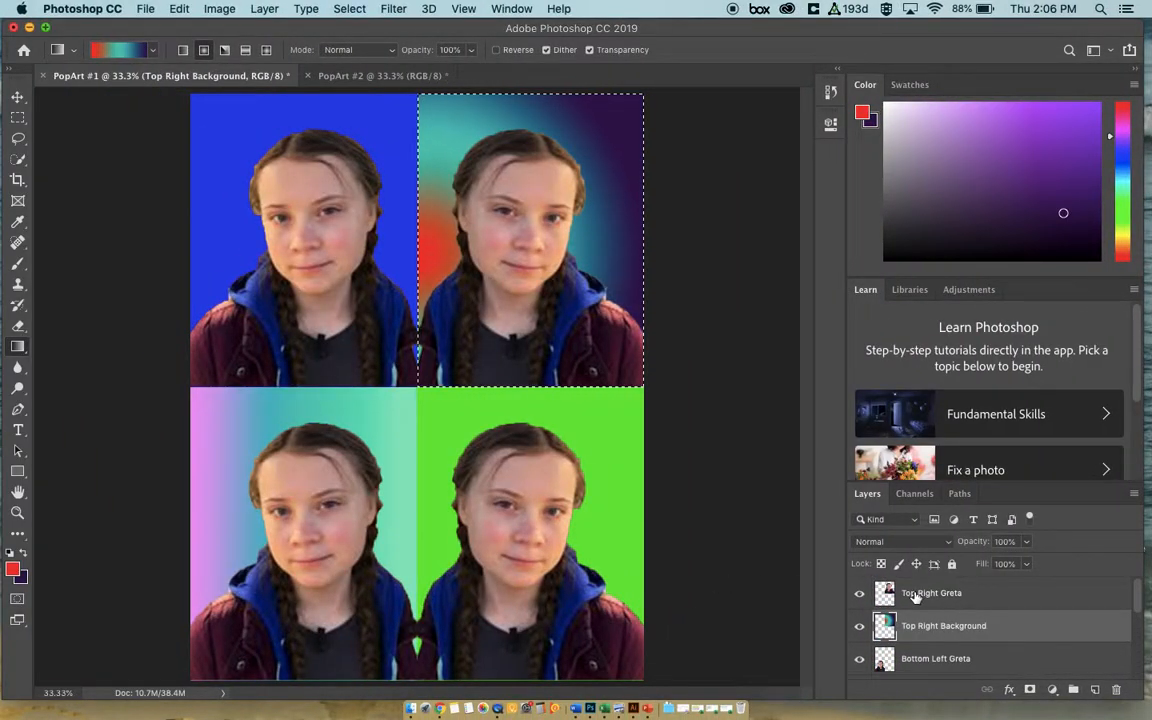
- Select the whole figure on the Top Left Greta layer with the Quick Selection tool
left_click(17, 97)
scroll(928, 596, "down", 1)
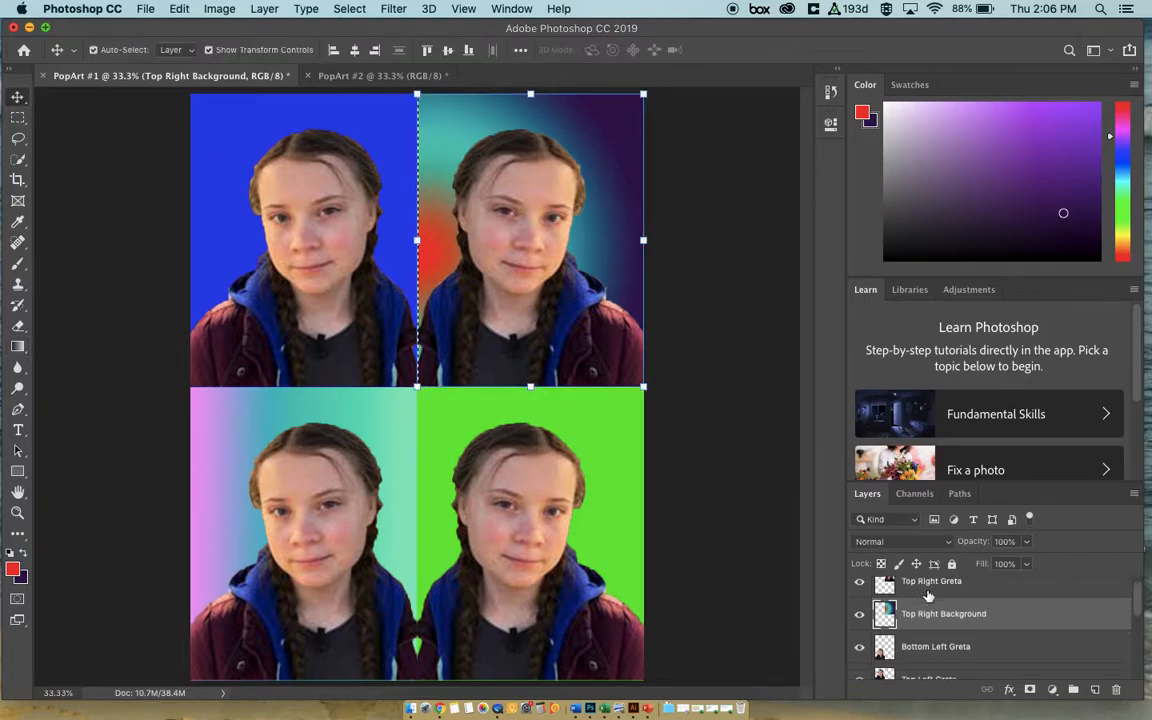
scroll(928, 596, "down", 1)
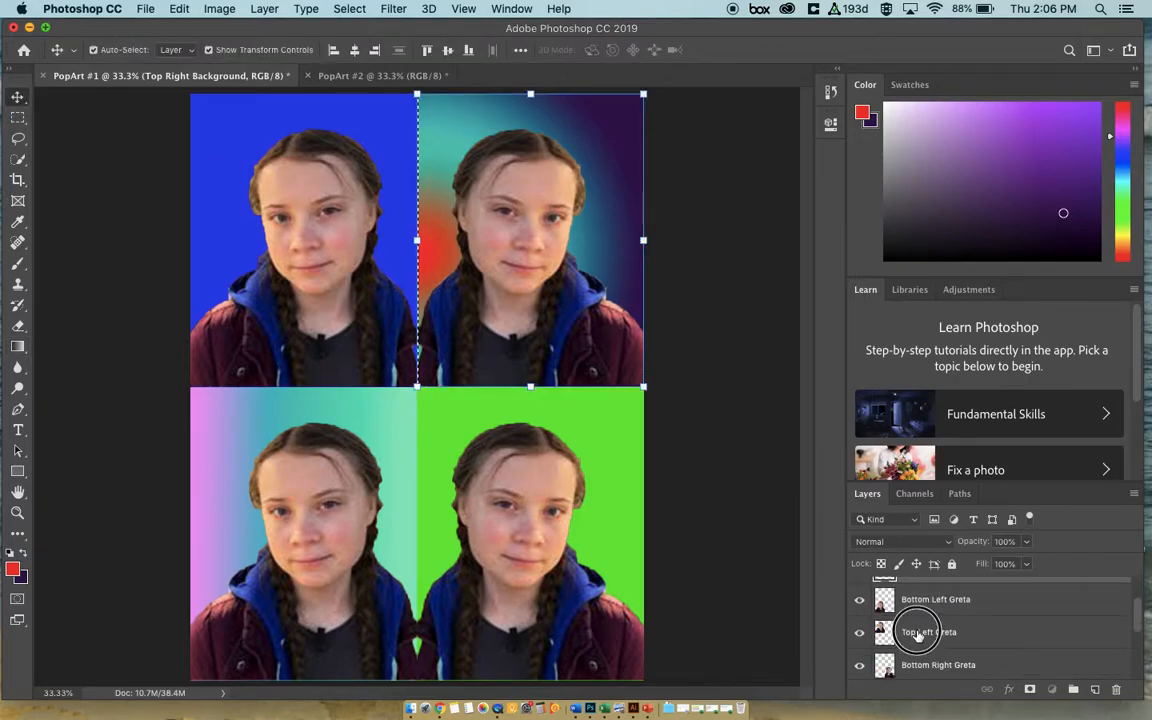
left_click(918, 636)
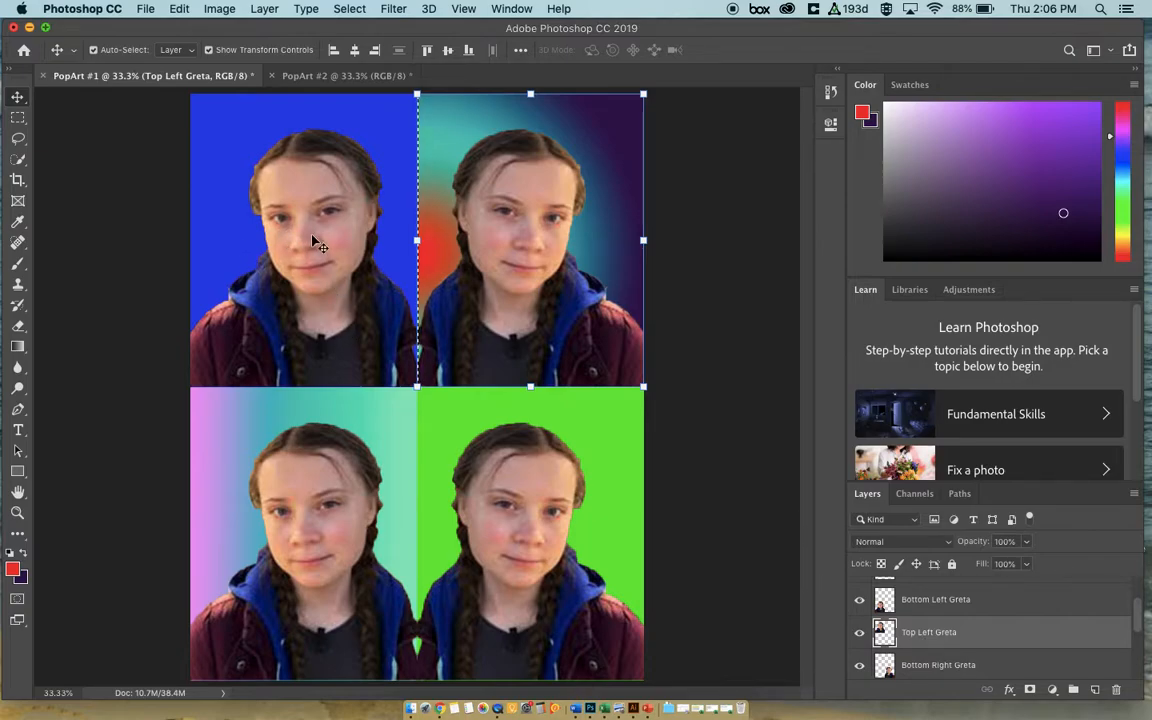
left_click(18, 159)
mouse_move(284, 167)
left_mouse_down()
mouse_move(291, 230)
mouse_move(311, 248)
mouse_move(309, 313)
mouse_move(343, 312)
mouse_move(274, 310)
mouse_move(269, 289)
mouse_move(248, 285)
mouse_move(266, 272)
mouse_move(262, 214)
left_mouse_up()
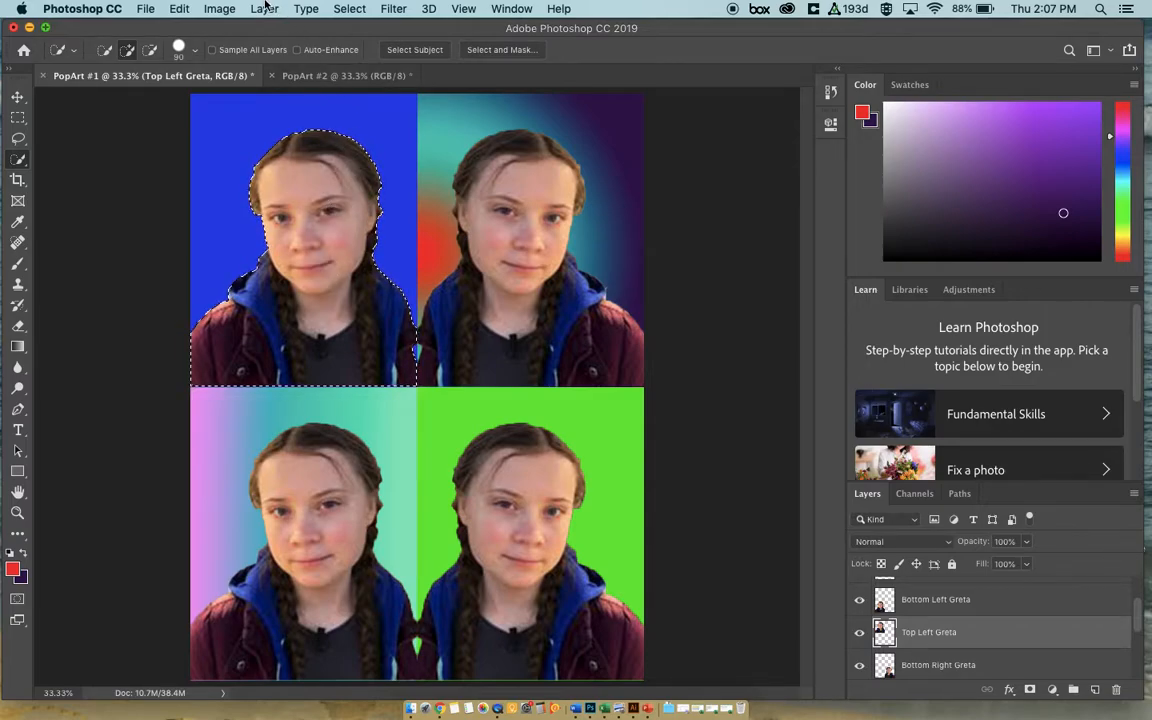
- Shift the hue of the selected top-left figure to +168 with Hue/Saturation and clear the selection
left_click(220, 9)
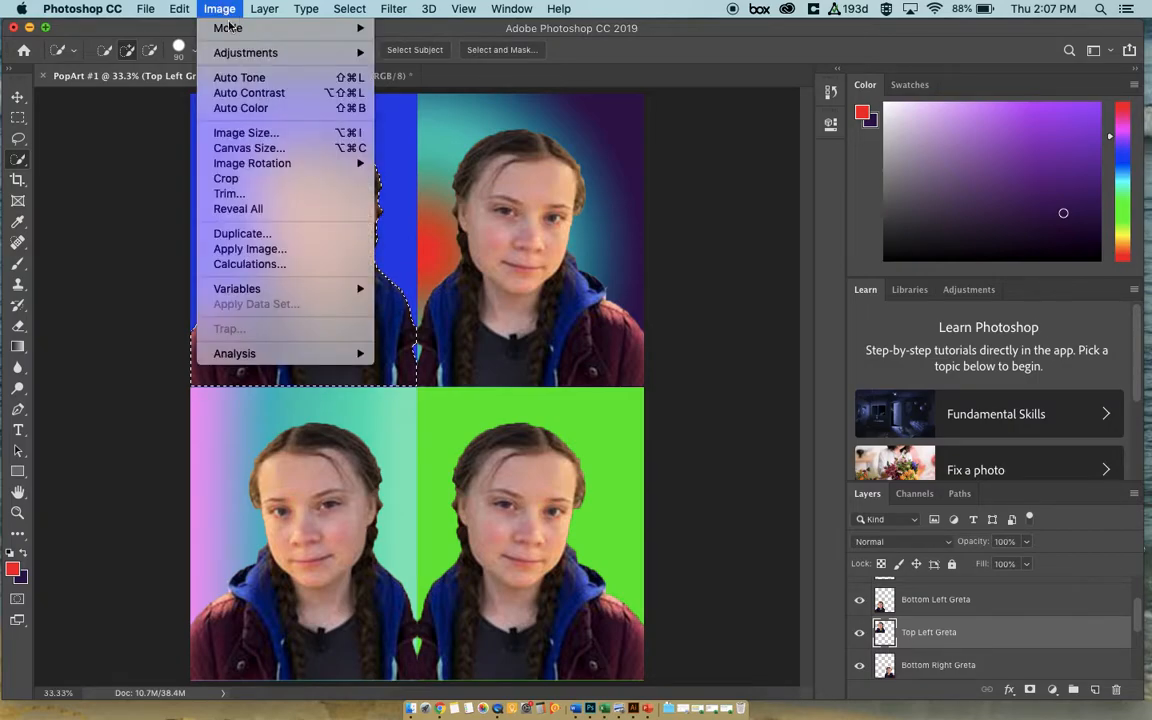
mouse_move(236, 57)
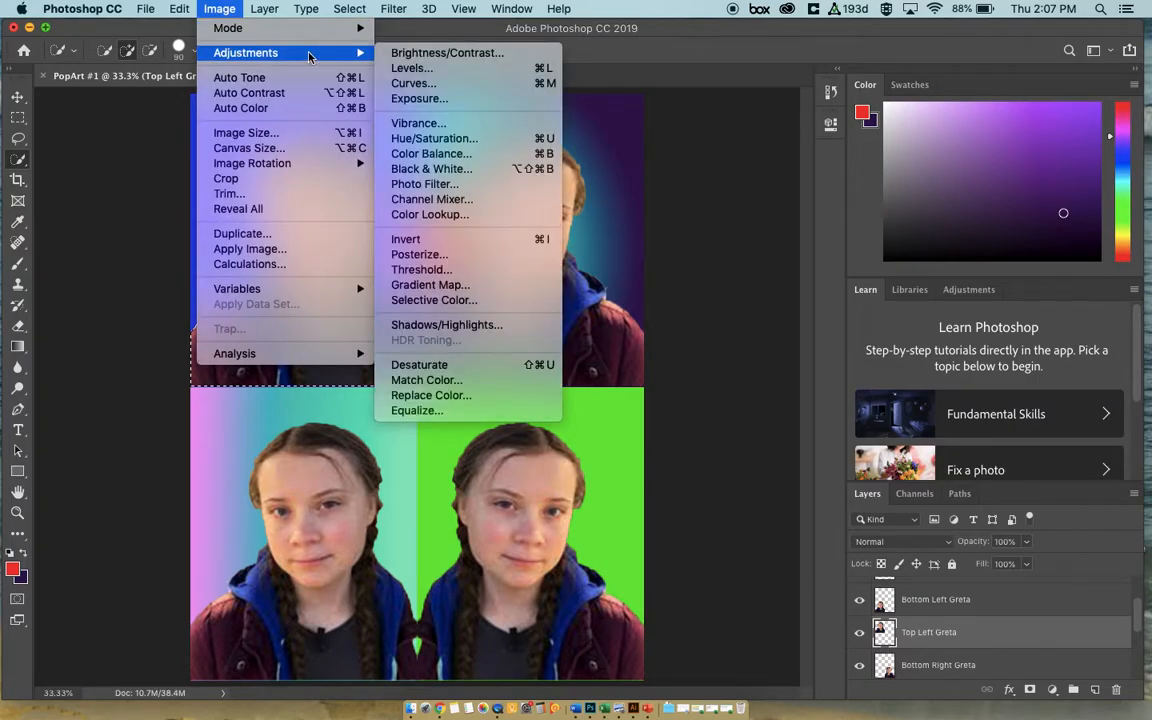
left_click(390, 143)
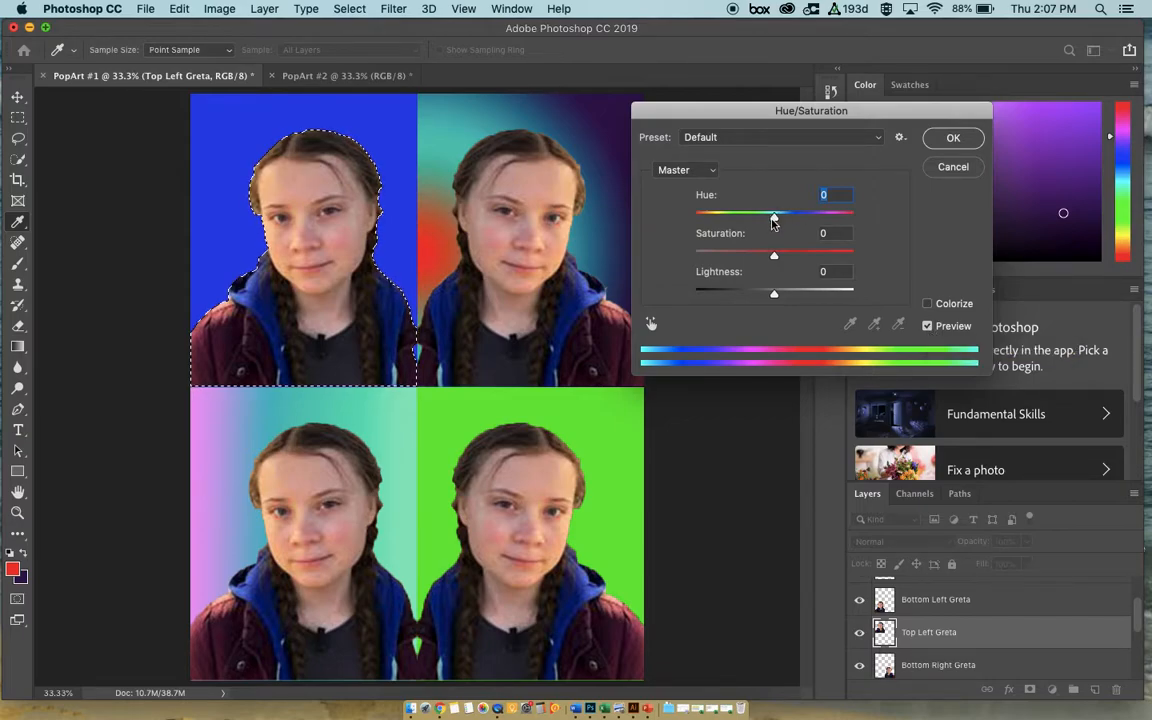
left_click_drag(773, 219, 850, 220)
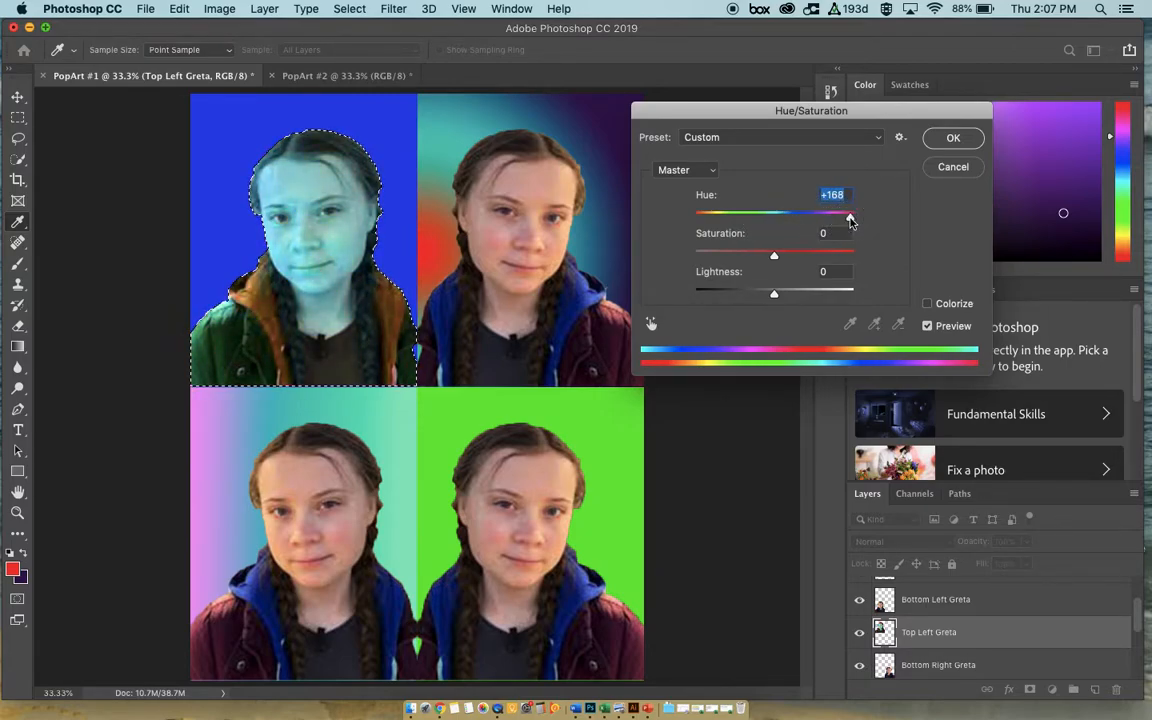
left_click(950, 139)
key("super+d")
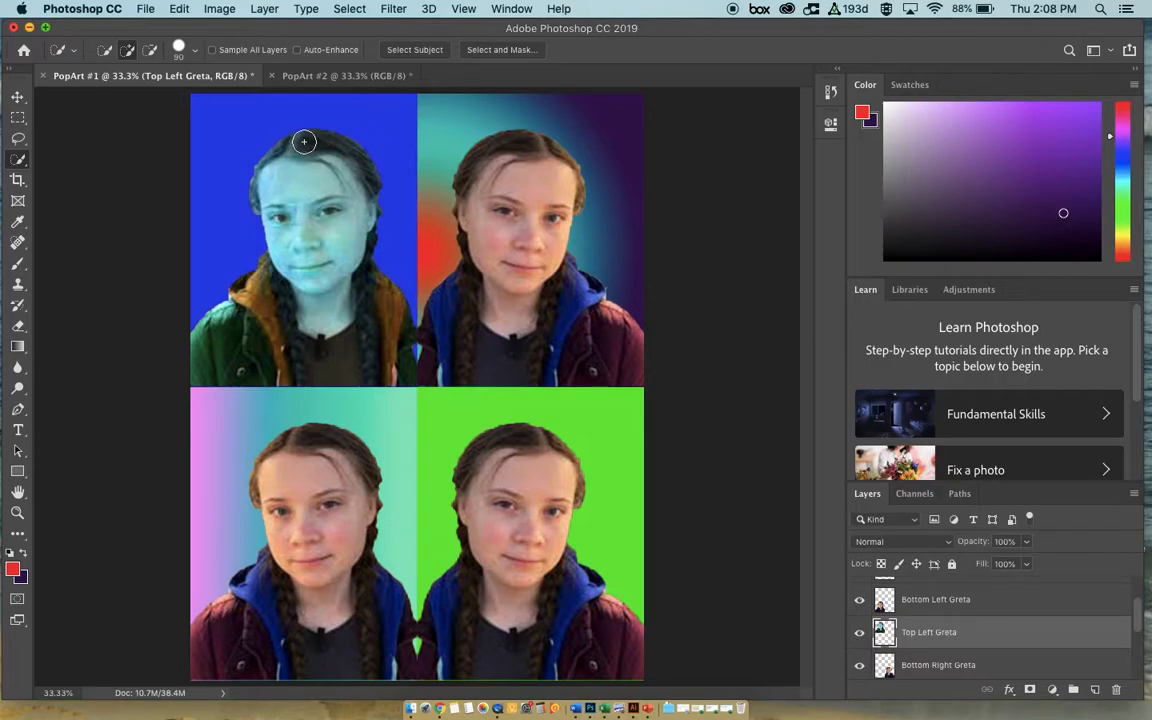
- Select only the hair and both braids of the top-left figure, subtracting the face, shirt and jacket from the selection
left_click_drag(303, 143, 336, 140)
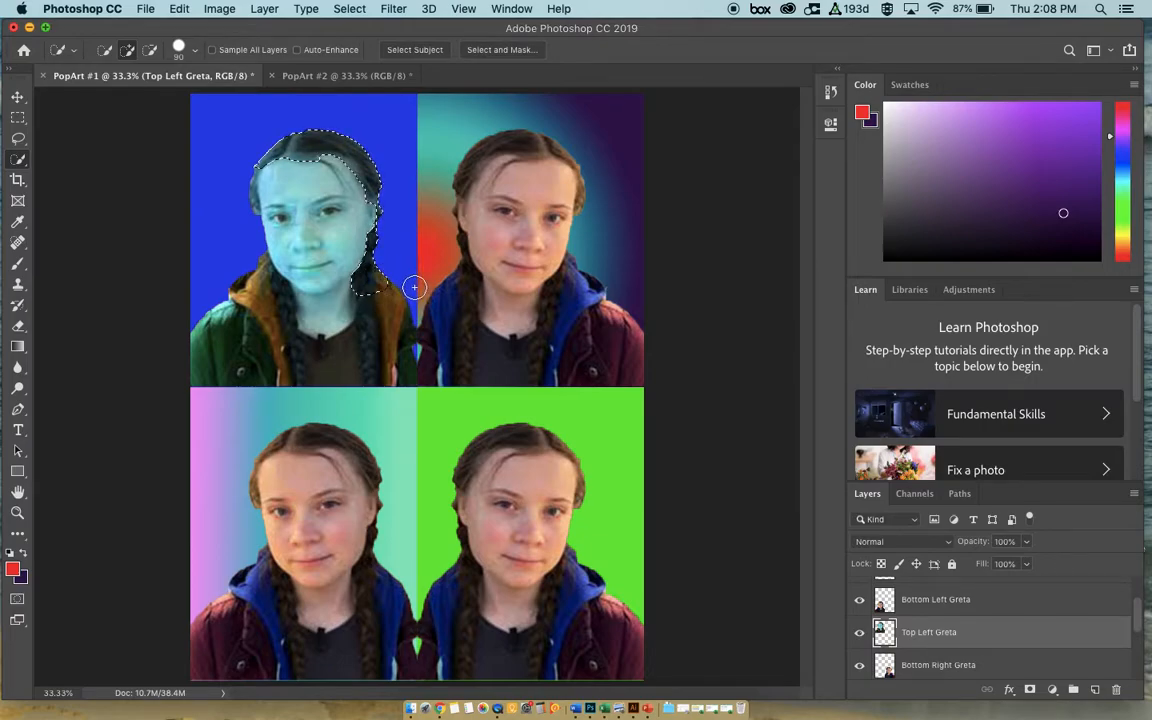
key("alt")
left_click(385, 276, "alt")
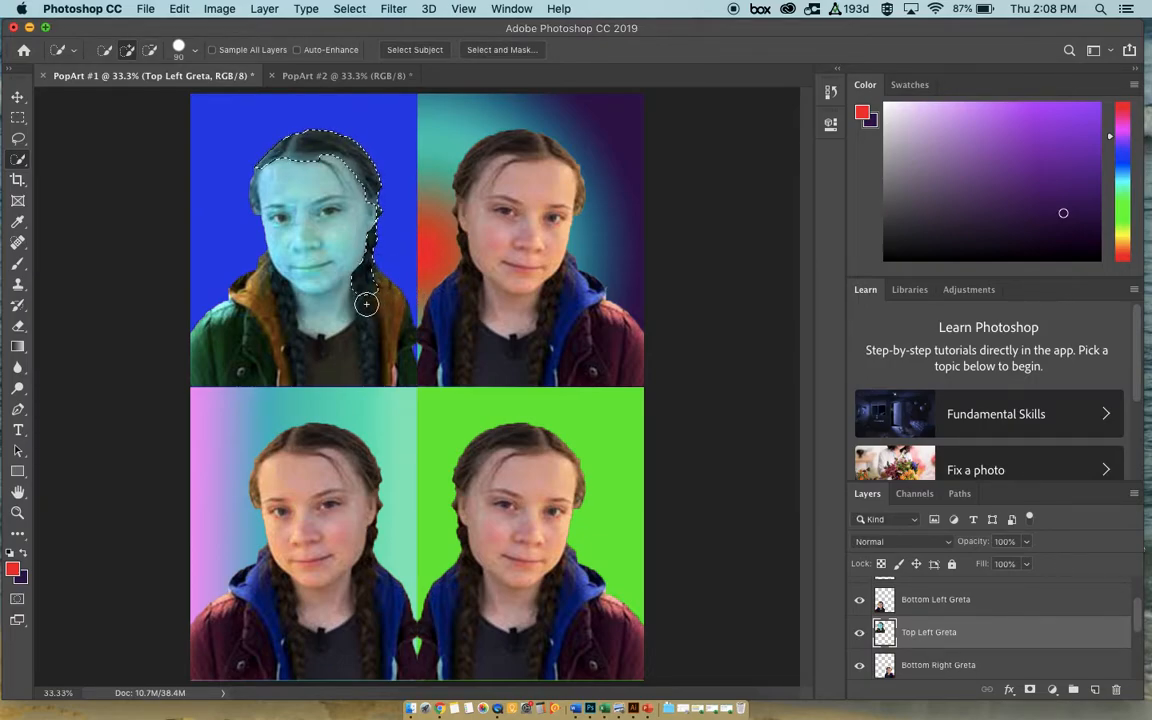
left_click(372, 353)
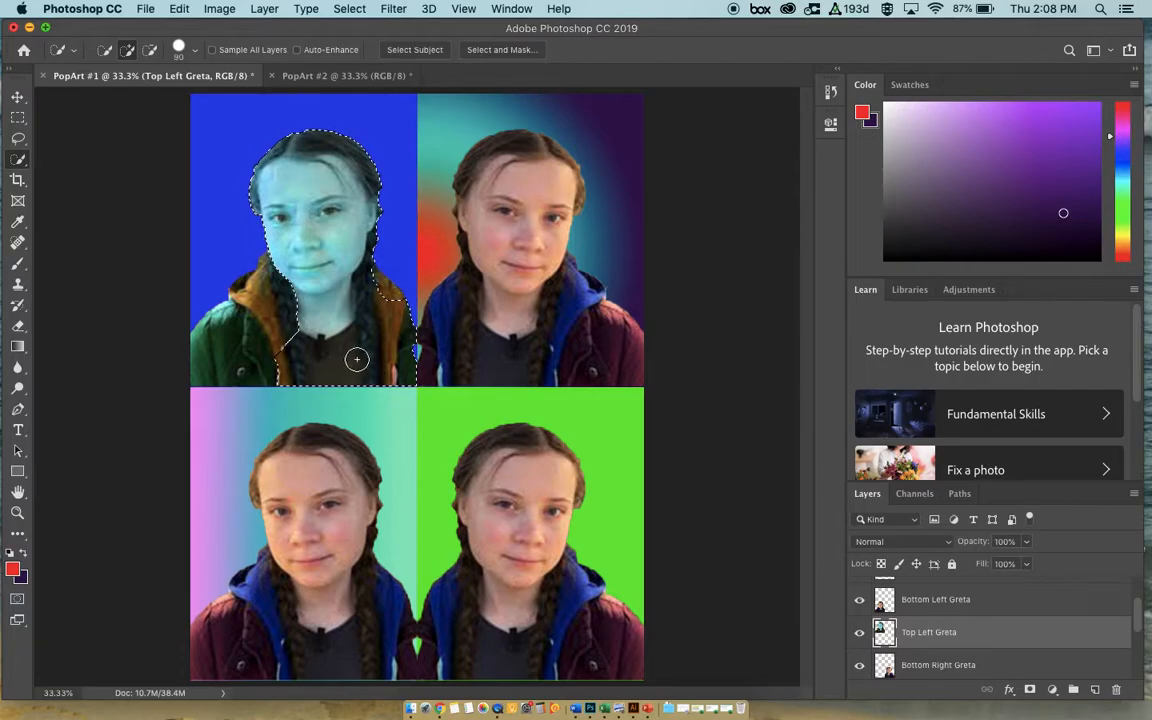
key("alt")
left_click(317, 345, "alt")
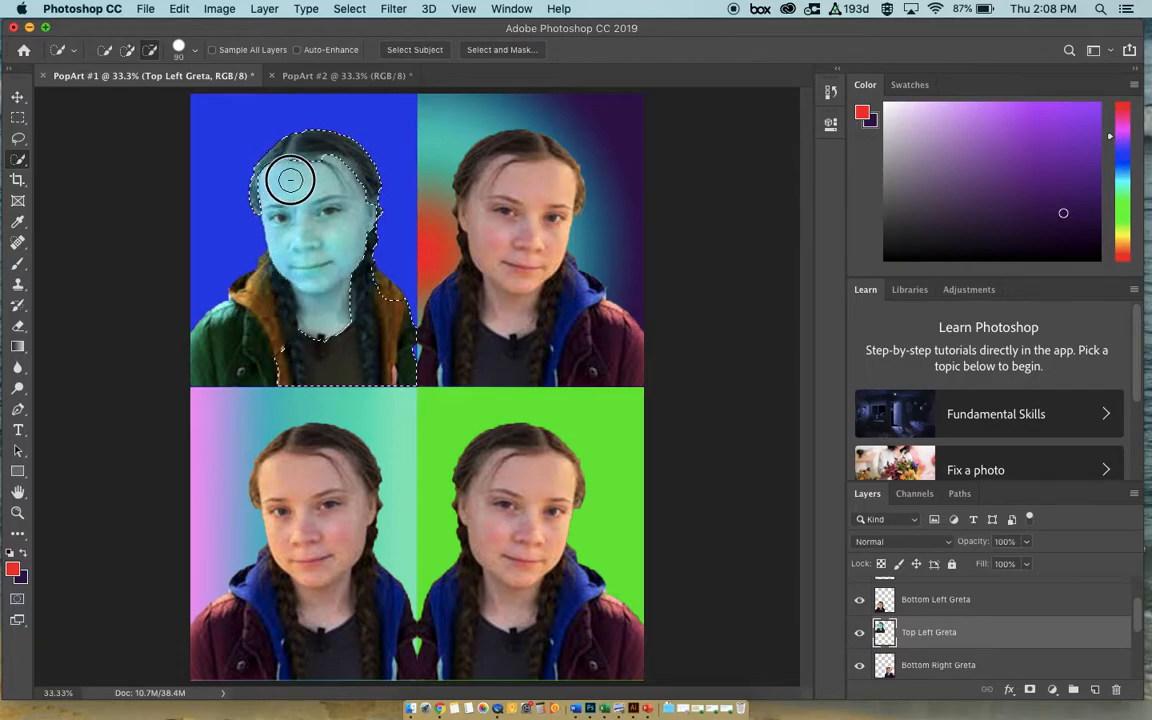
mouse_move(321, 339)
left_mouse_down()
mouse_move(303, 357)
mouse_move(329, 346)
left_mouse_up()
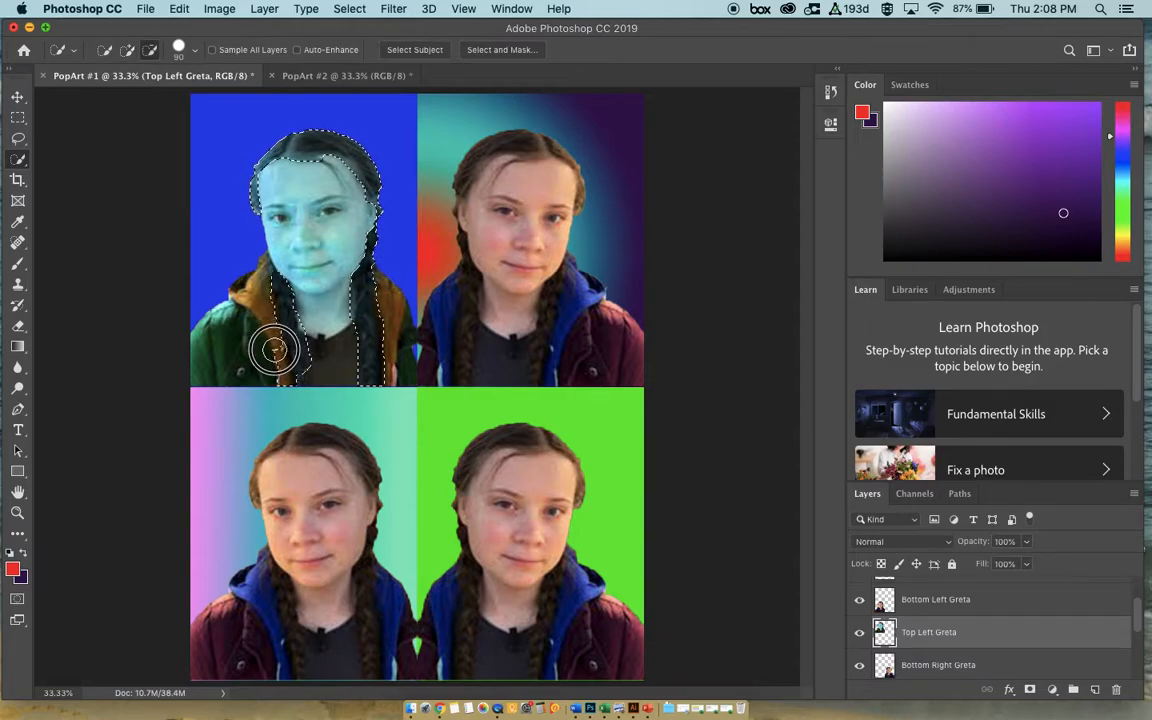
left_click(308, 377)
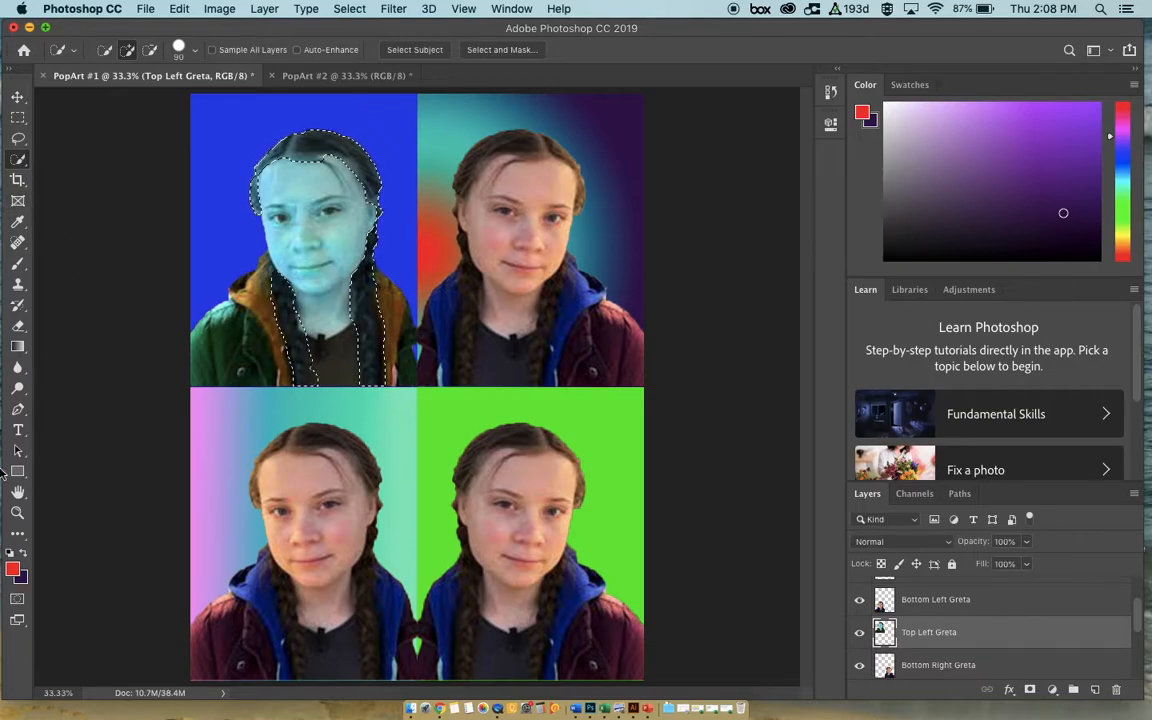
- Set the foreground color to a slightly lighter orange-red and switch to the Paint Bucket tool
left_click(13, 571)
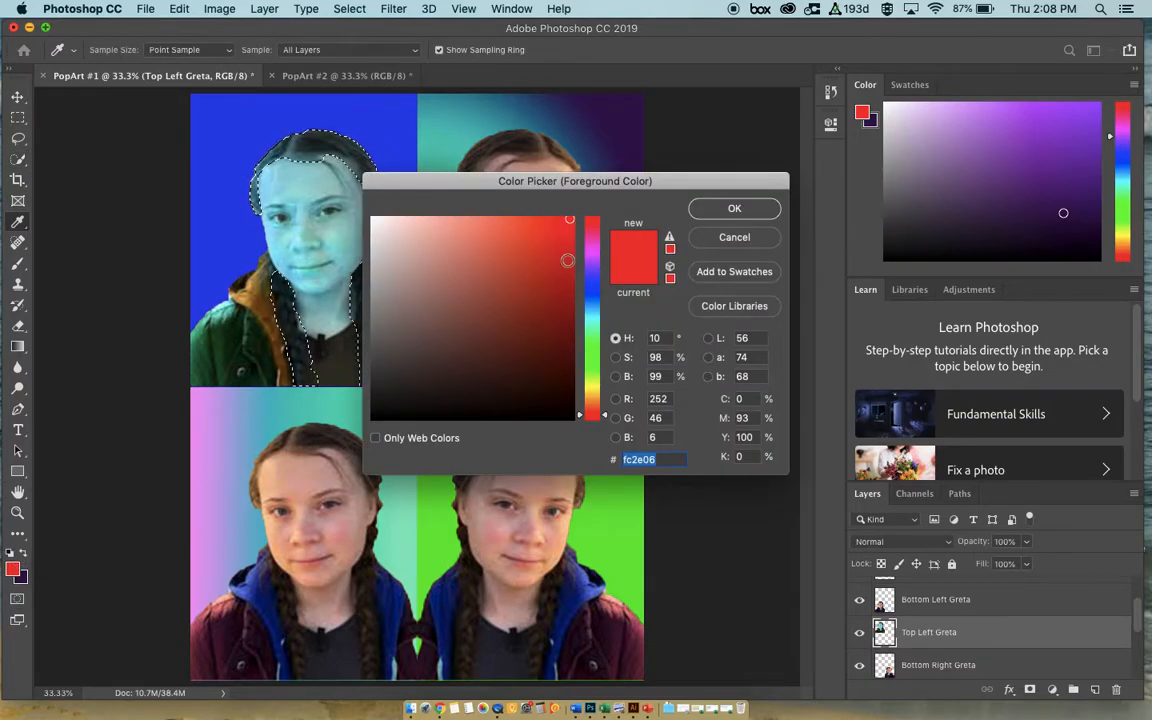
left_click(524, 222)
left_click(734, 209)
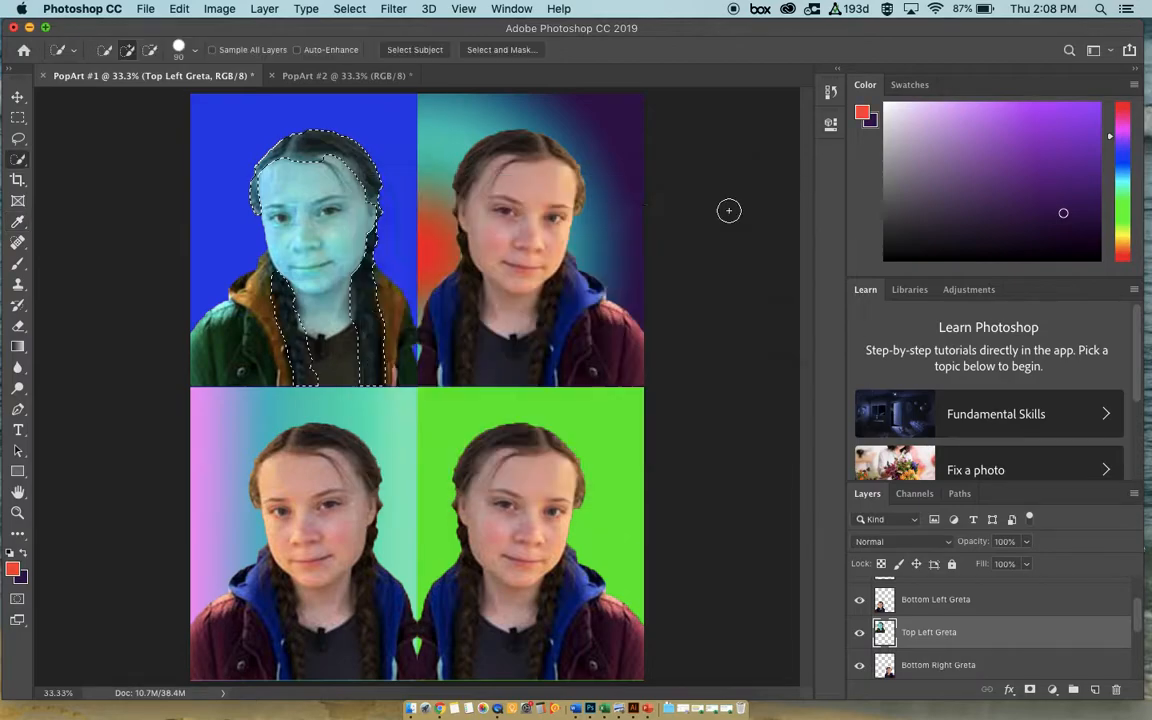
right_click(18, 347)
left_click(60, 345)
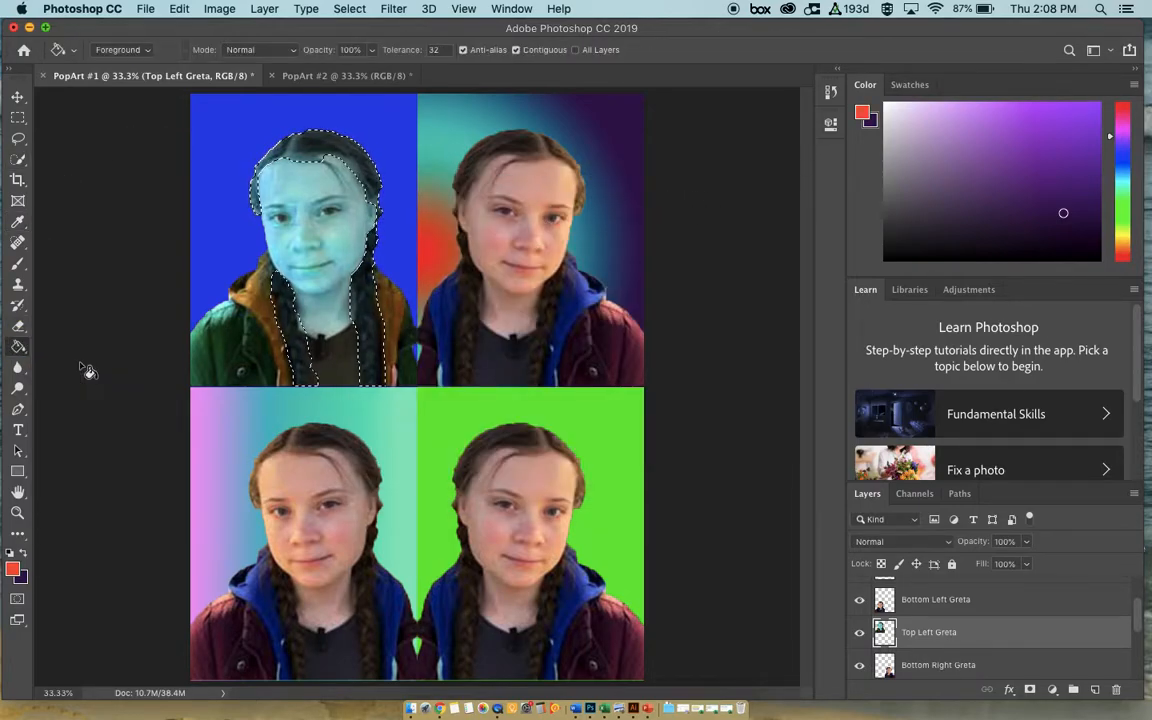
- Try filling the top-left figure's selected hair and braids with solid orange-red, and undo the fills
left_click(303, 142)
left_click(279, 155)
left_click(286, 304)
left_click(361, 347)
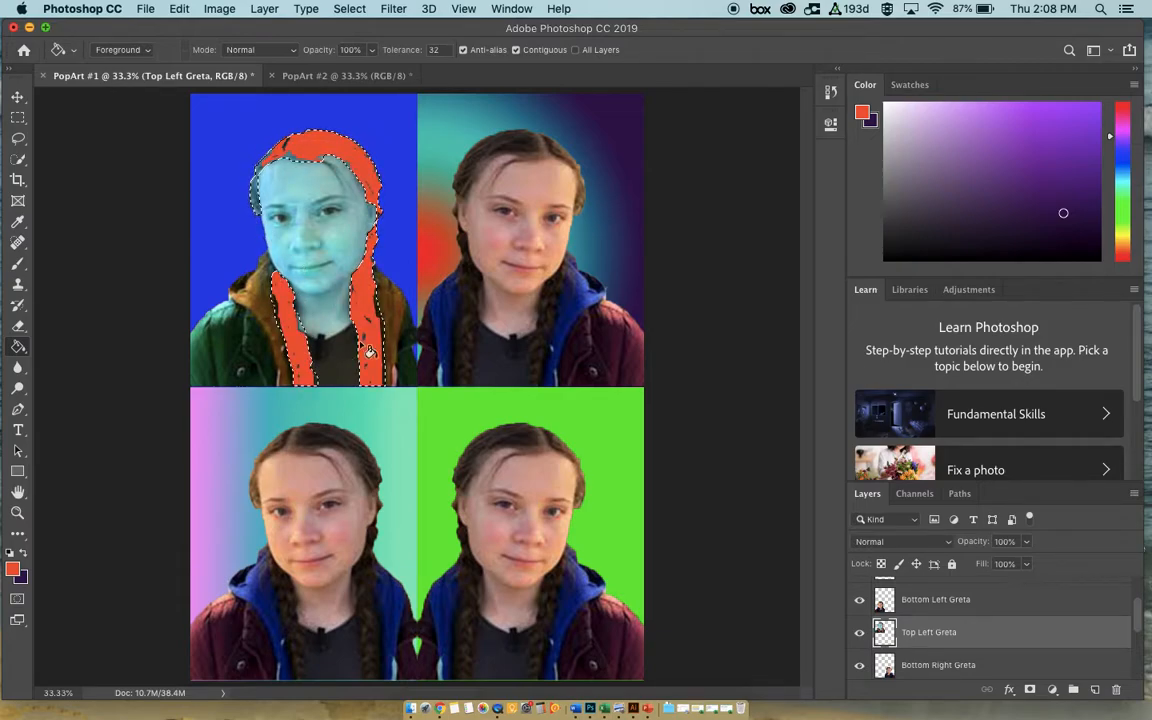
left_click(267, 156)
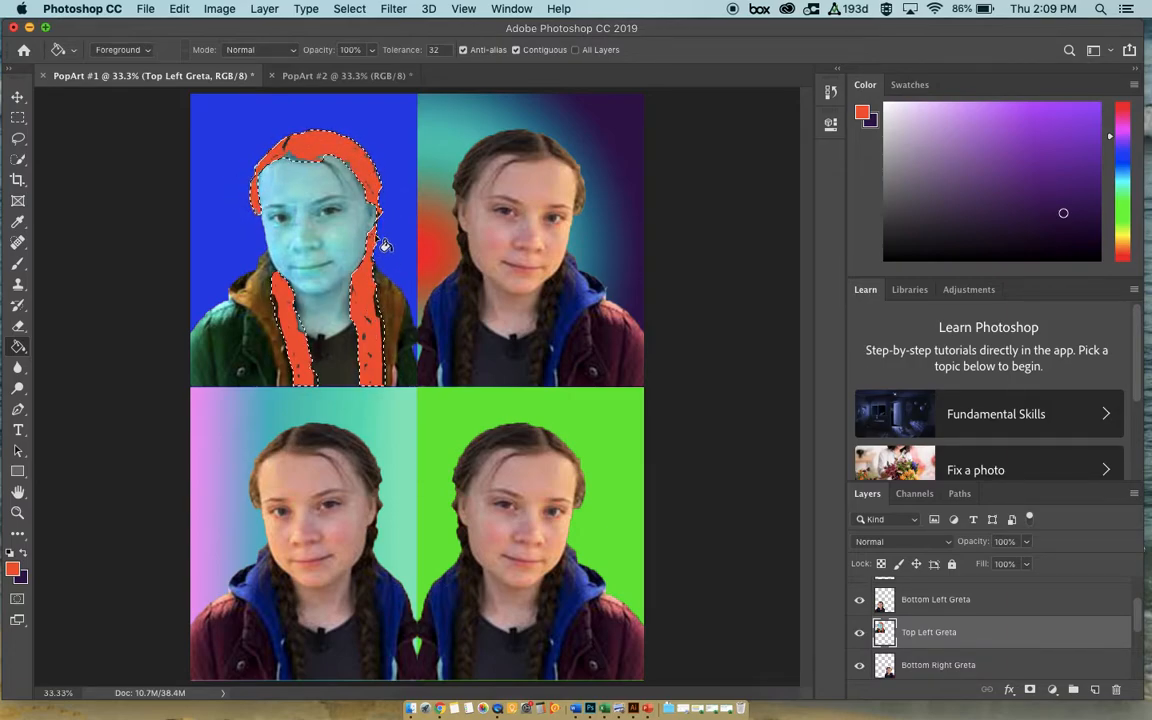
key("super+z")
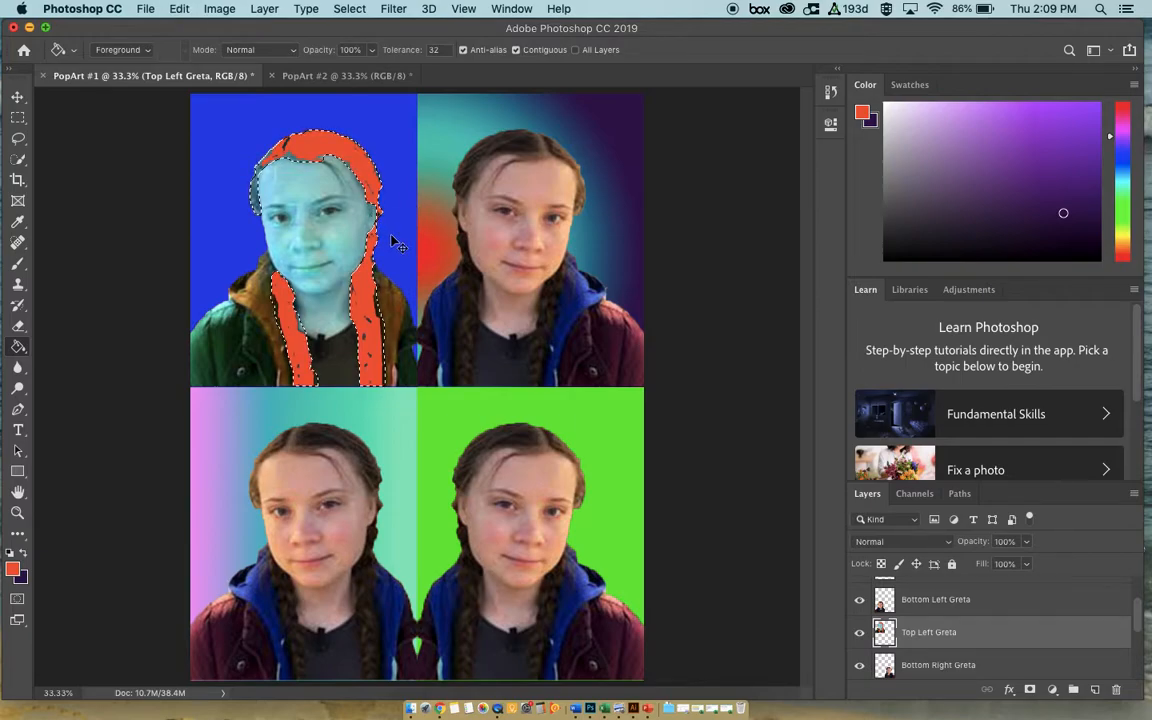
key("super+z")
key("super+z")
key("super+z")
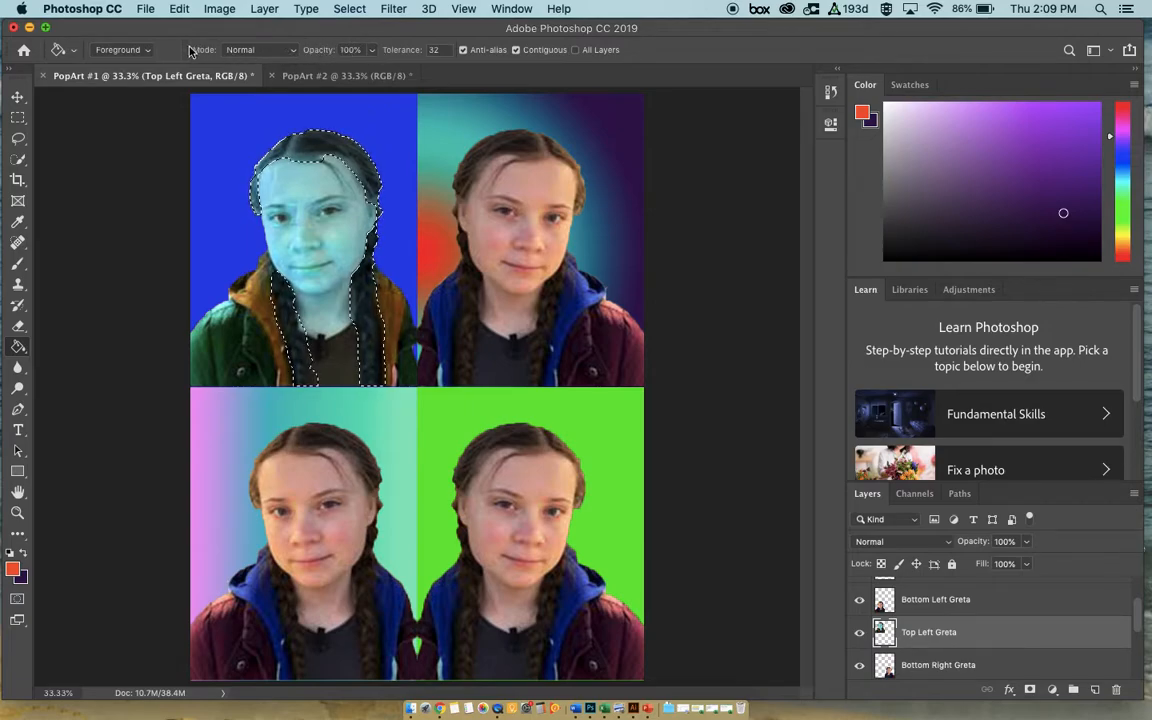
- Set the Paint Bucket opacity to 45% and fill the top-left figure's selected hair and both braids with orange-red
left_click(371, 49)
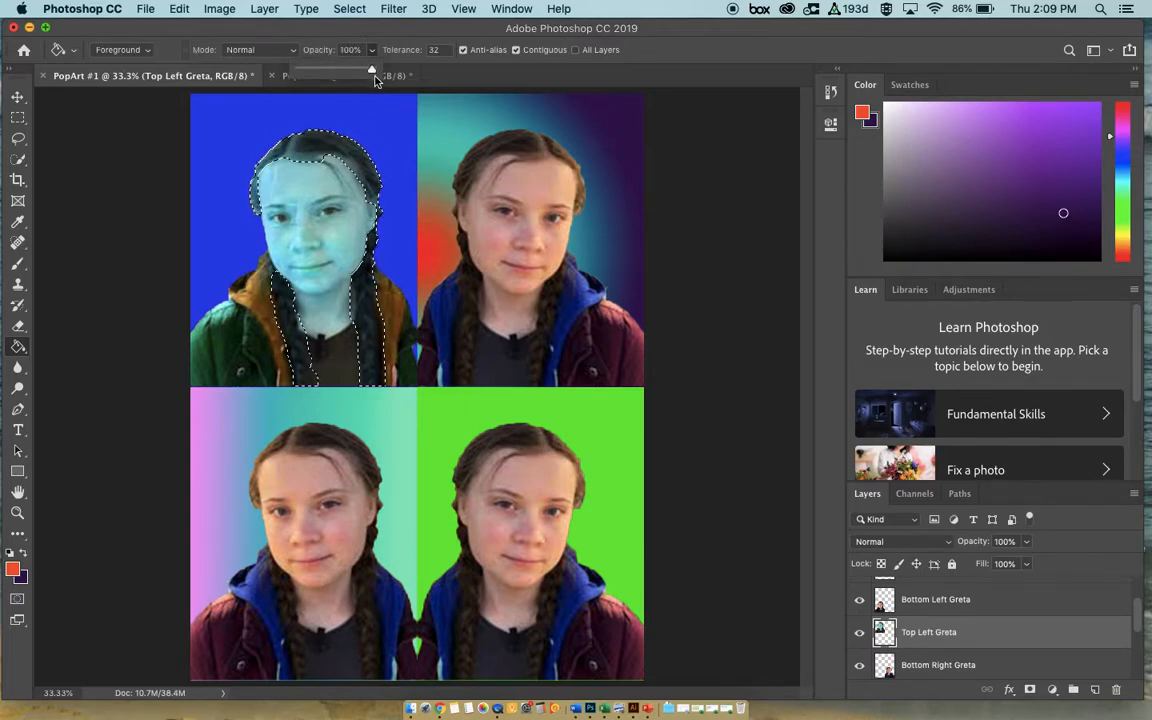
left_click_drag(373, 69, 331, 69)
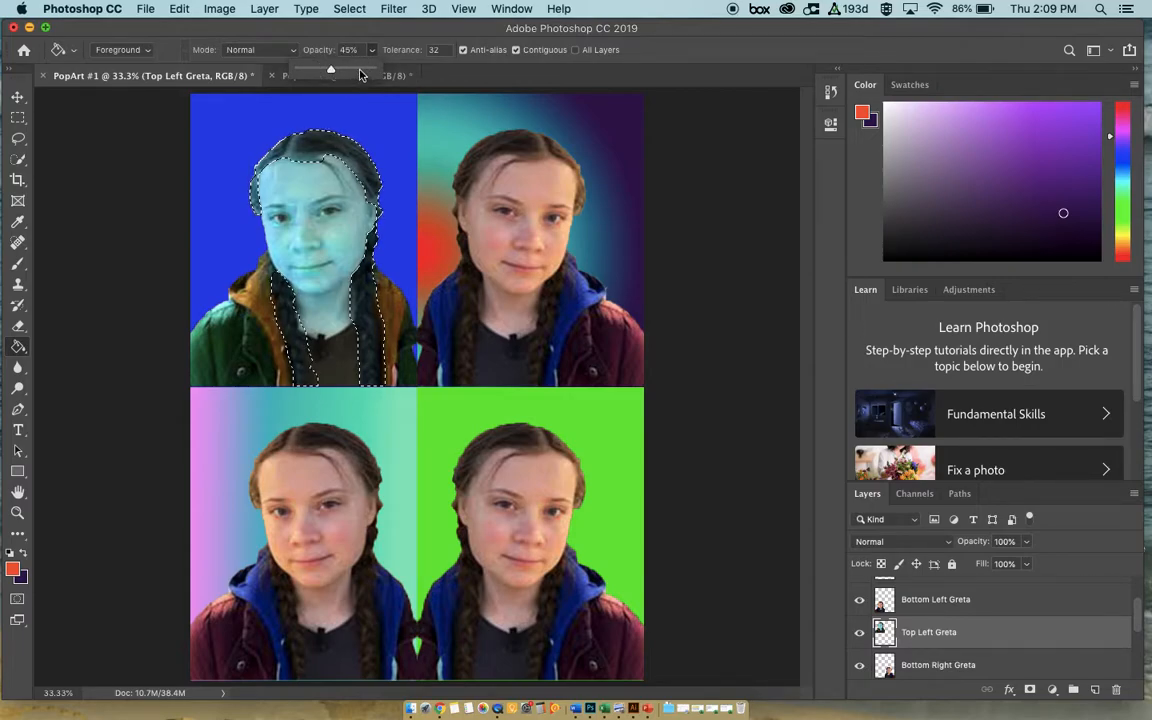
left_click(327, 147)
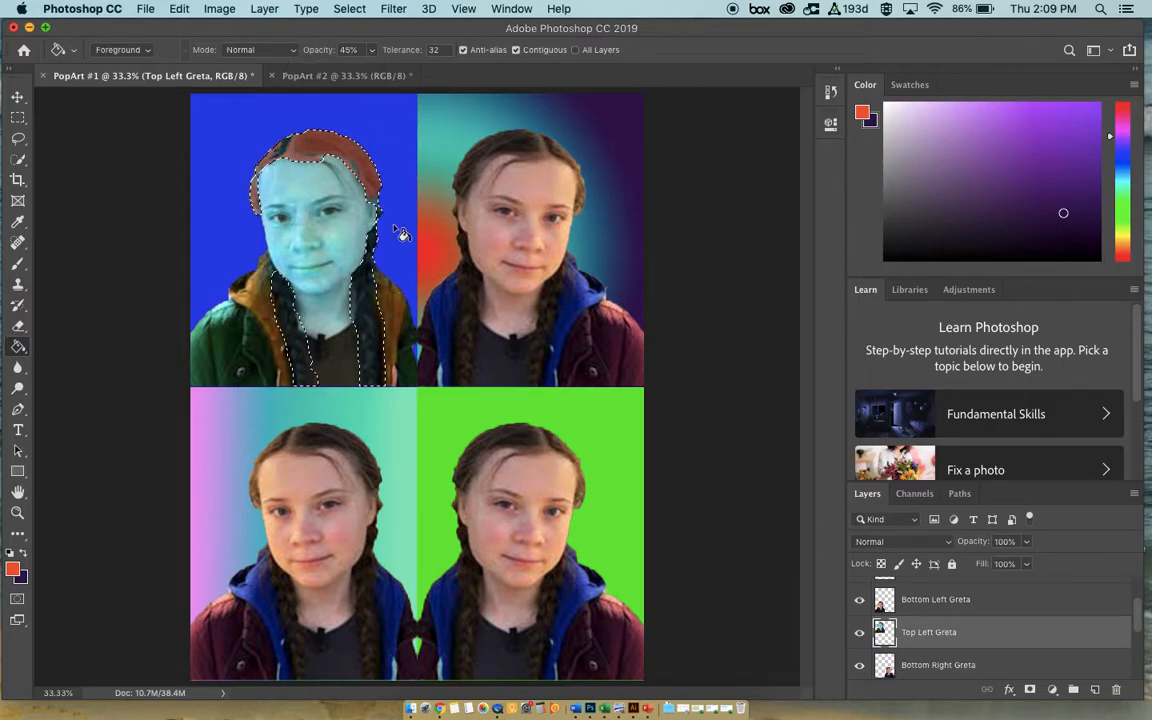
left_click(373, 244)
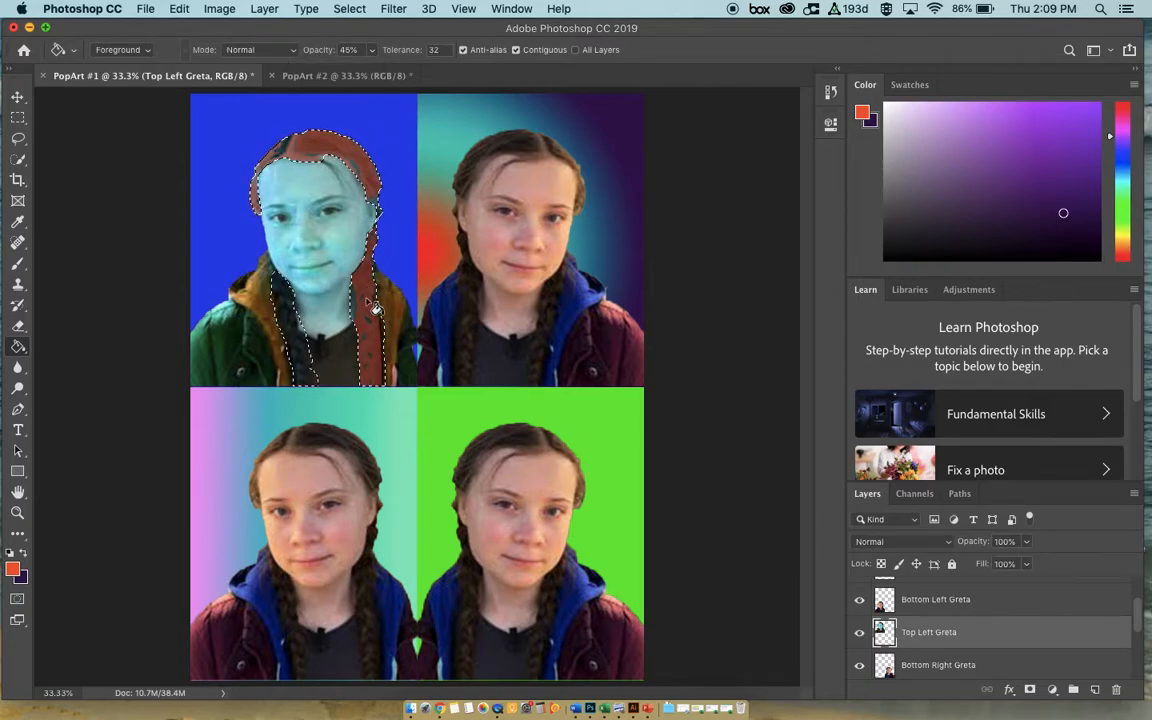
left_click(284, 300)
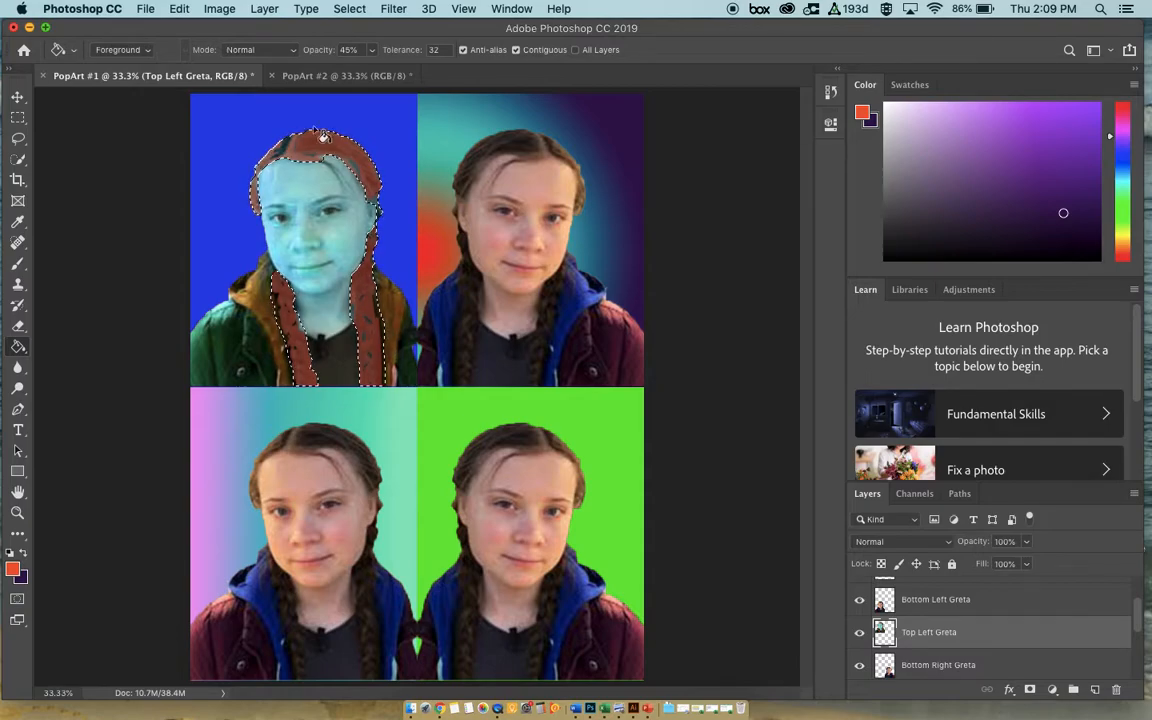
- Add more translucent orange-red fills to the remaining patches of the top-left figure's hair and braids, and clear the selection
left_click(372, 187)
left_click(357, 171)
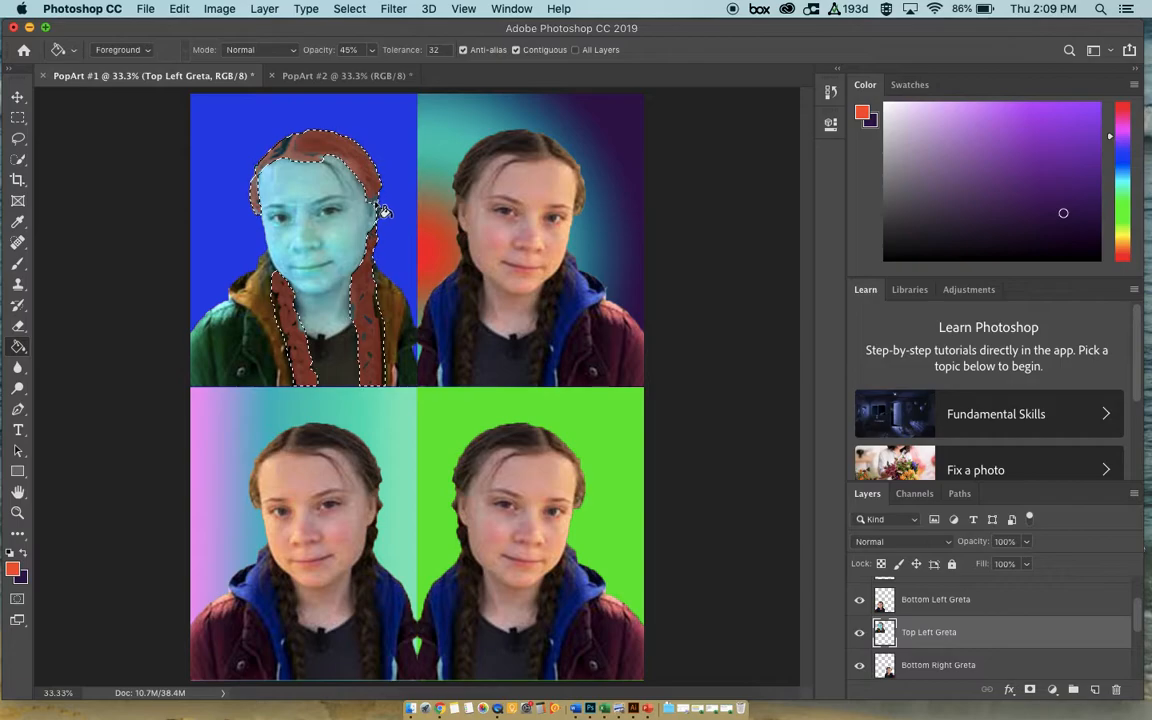
left_click(370, 322)
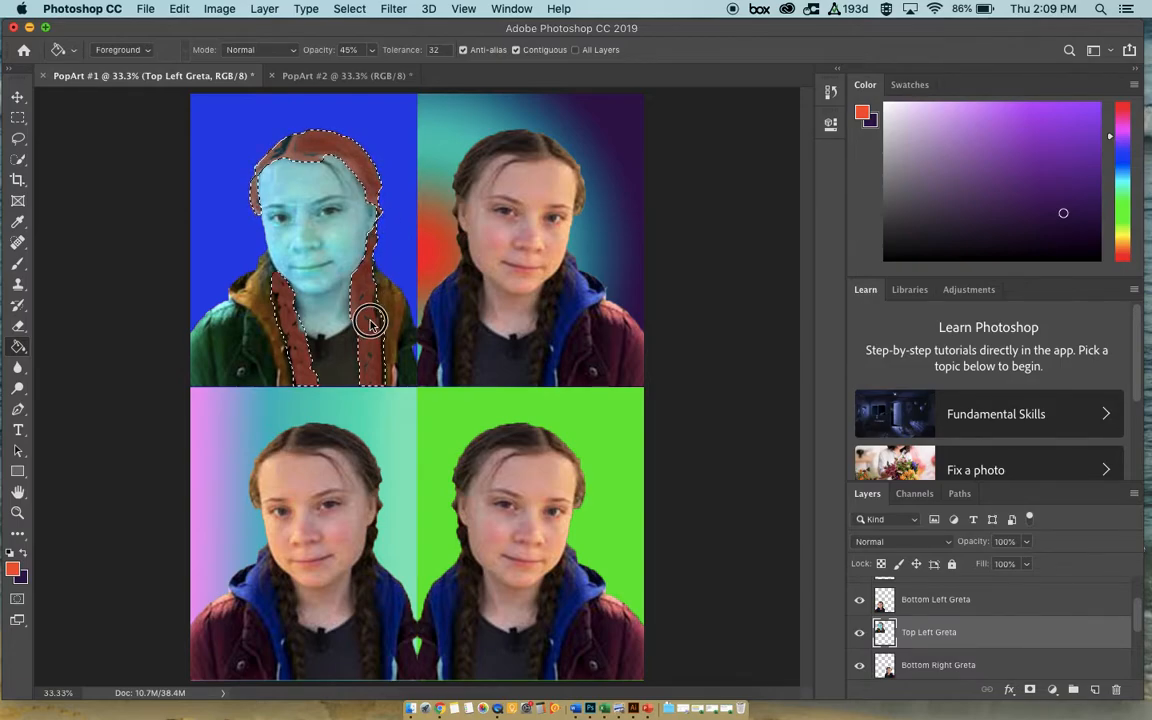
left_click(370, 365)
left_click(290, 318)
left_click(287, 155)
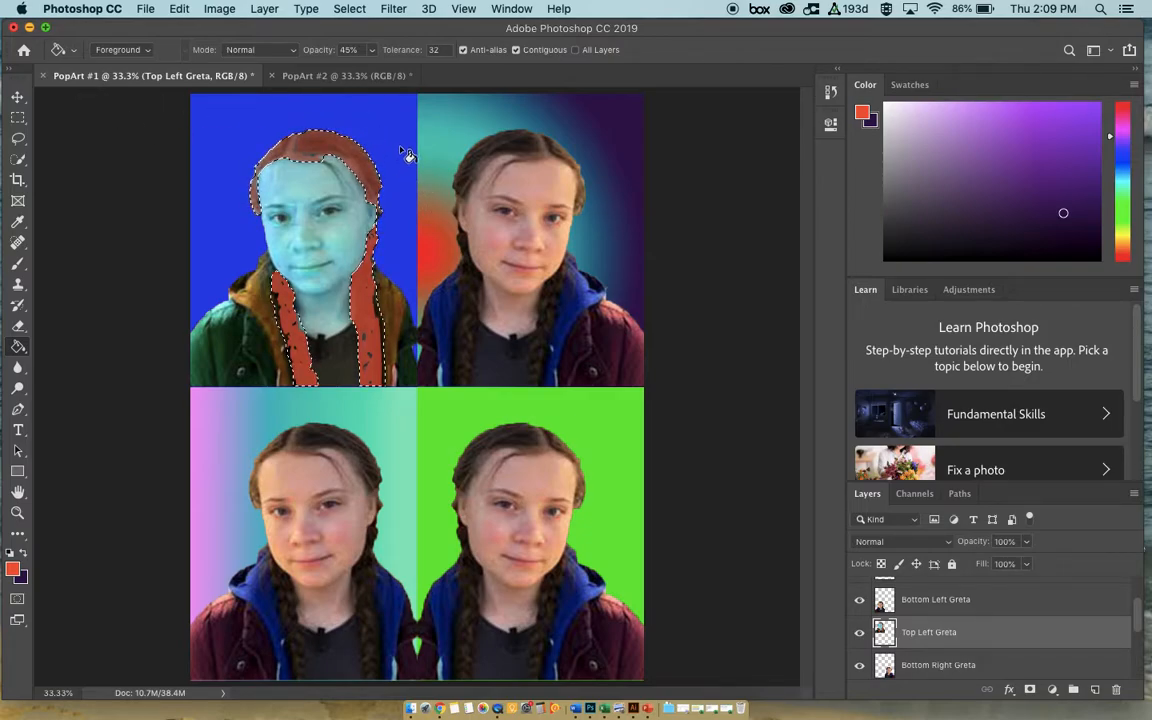
key("ctrl+d")
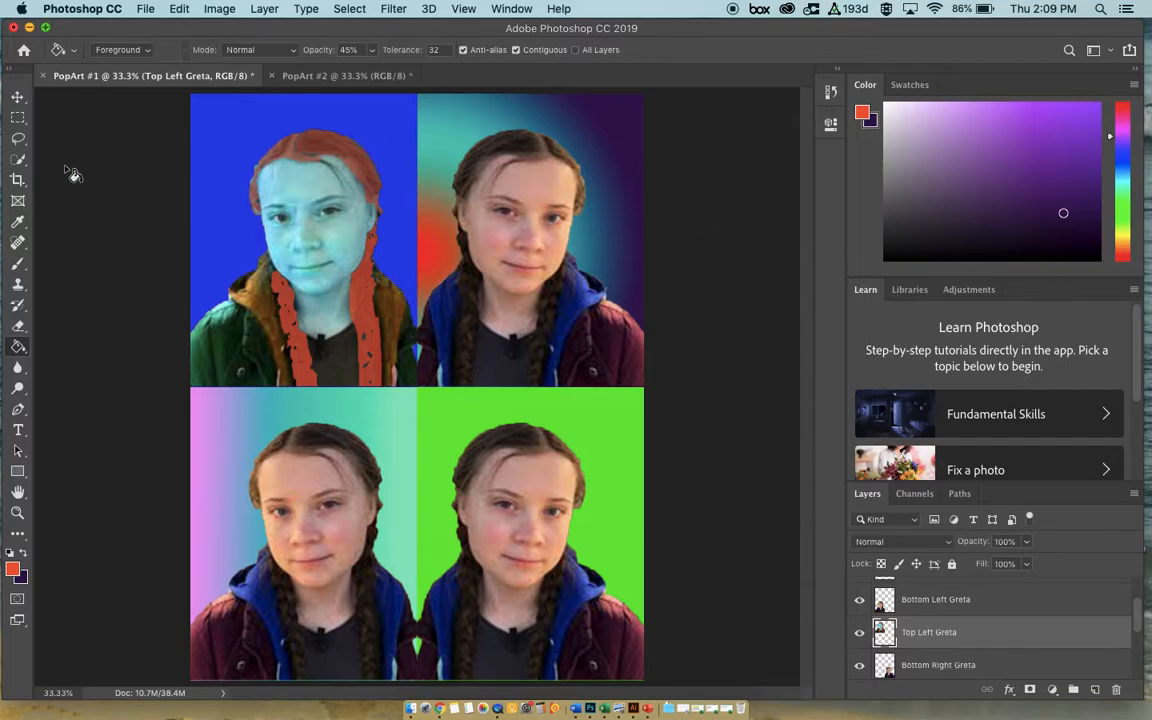
- Make the top-right figure's layer active and select the figure with the Quick Selection tool
left_click(18, 96)
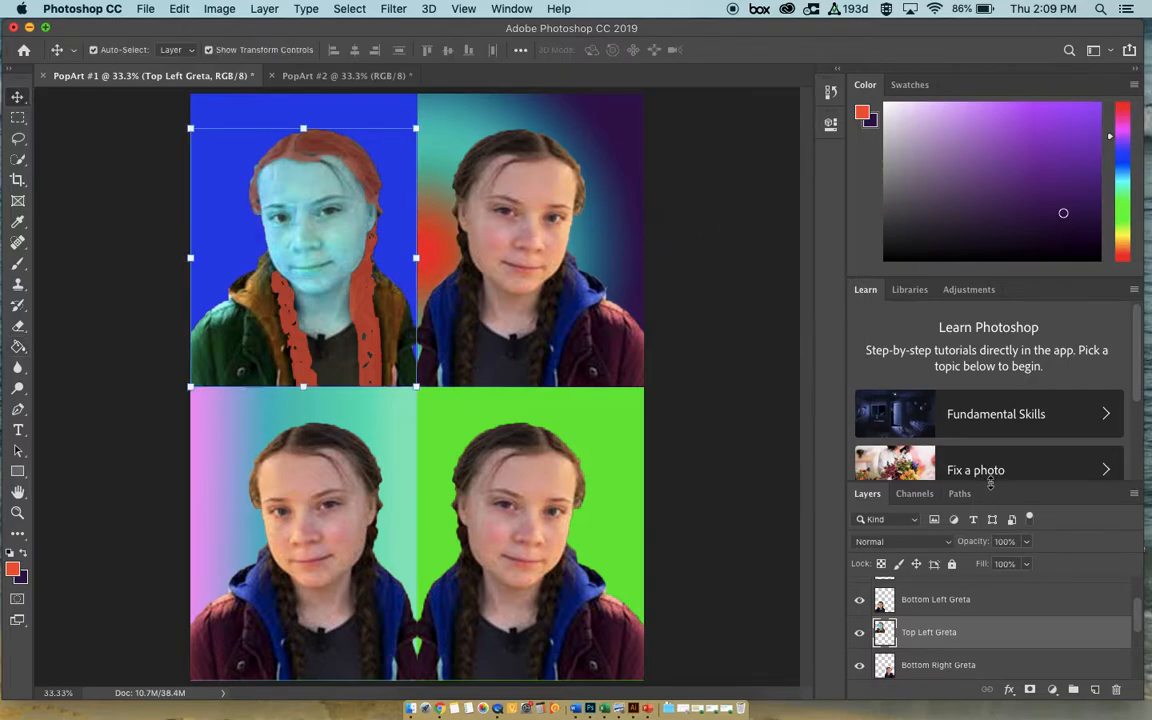
left_click(600, 341)
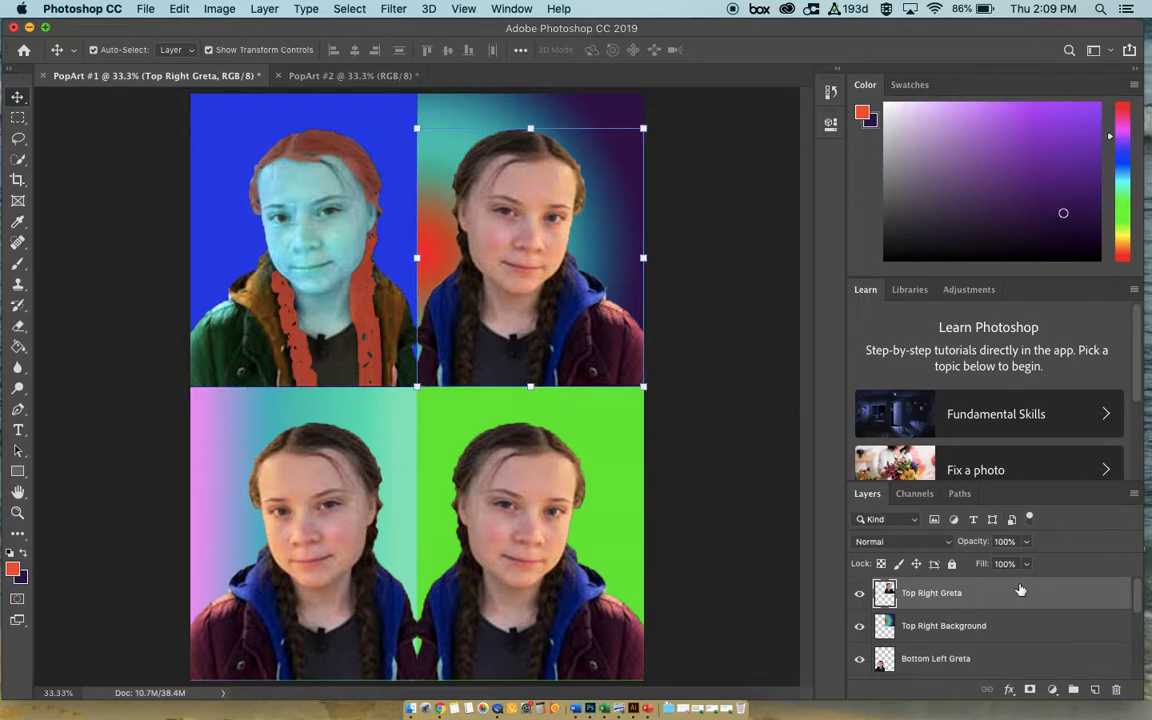
left_click(18, 161)
mouse_move(527, 155)
left_mouse_down()
mouse_move(514, 188)
mouse_move(499, 154)
mouse_move(496, 260)
mouse_move(530, 338)
mouse_move(522, 345)
mouse_move(560, 301)
mouse_move(591, 303)
mouse_move(565, 240)
left_mouse_up()
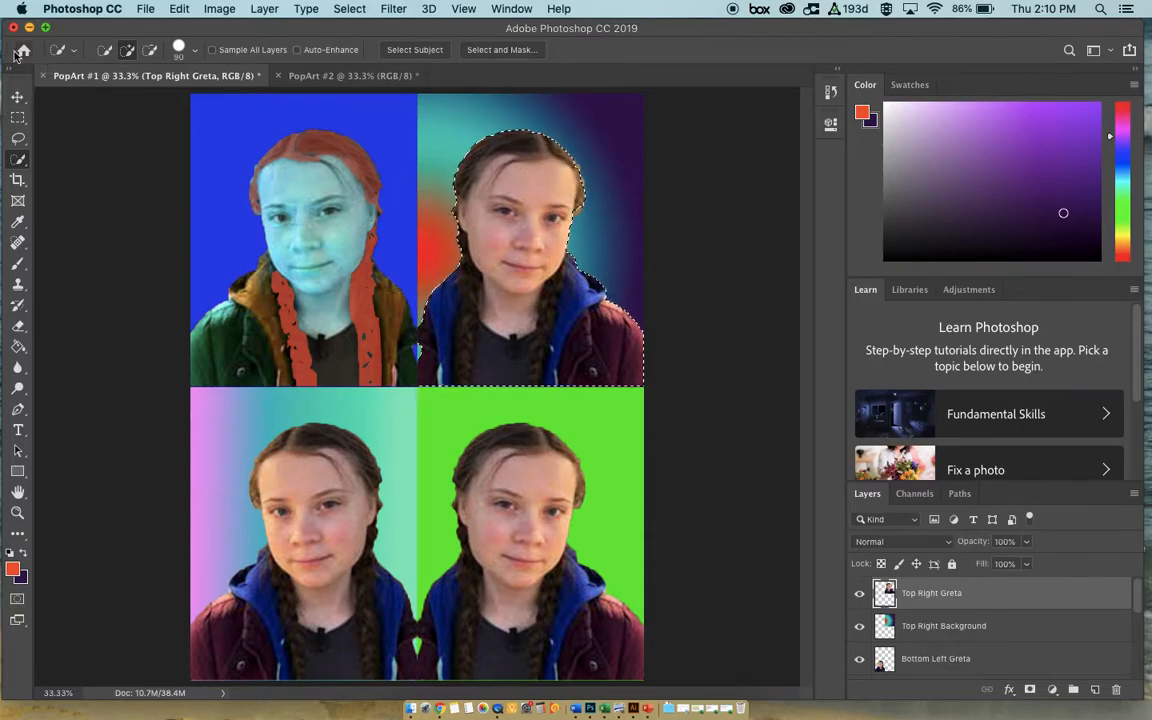
- Switch to the Brush tool and set the brush size to 25 px
left_click(19, 265)
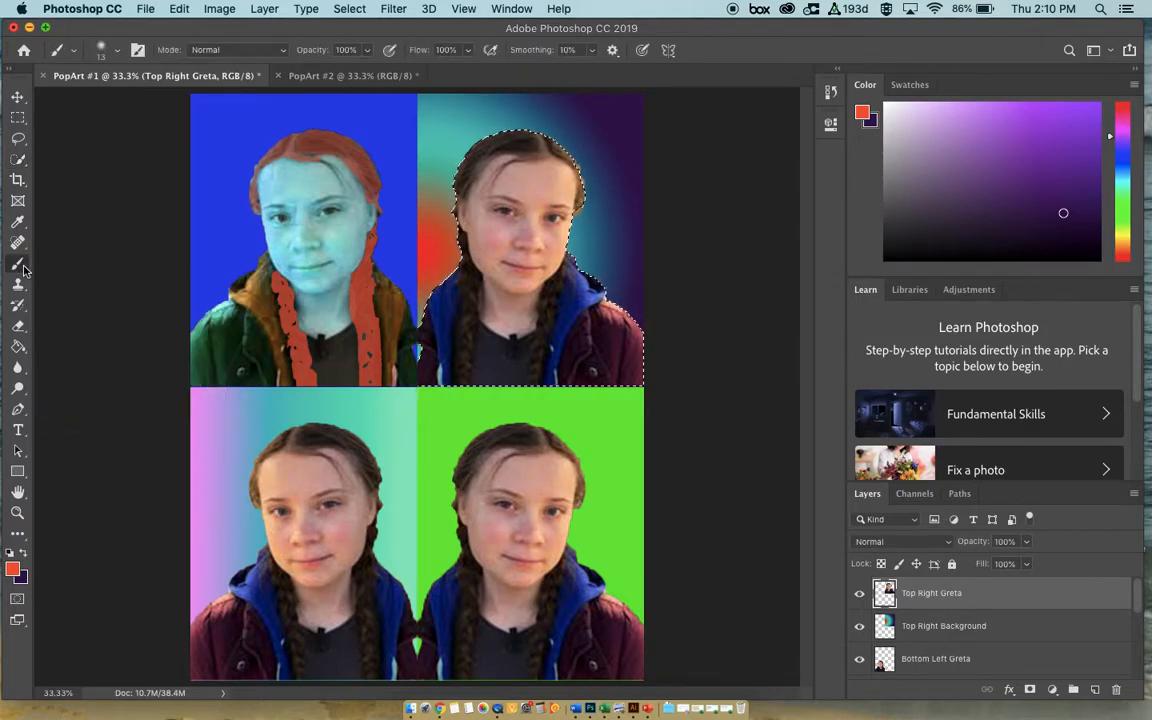
left_click(119, 52)
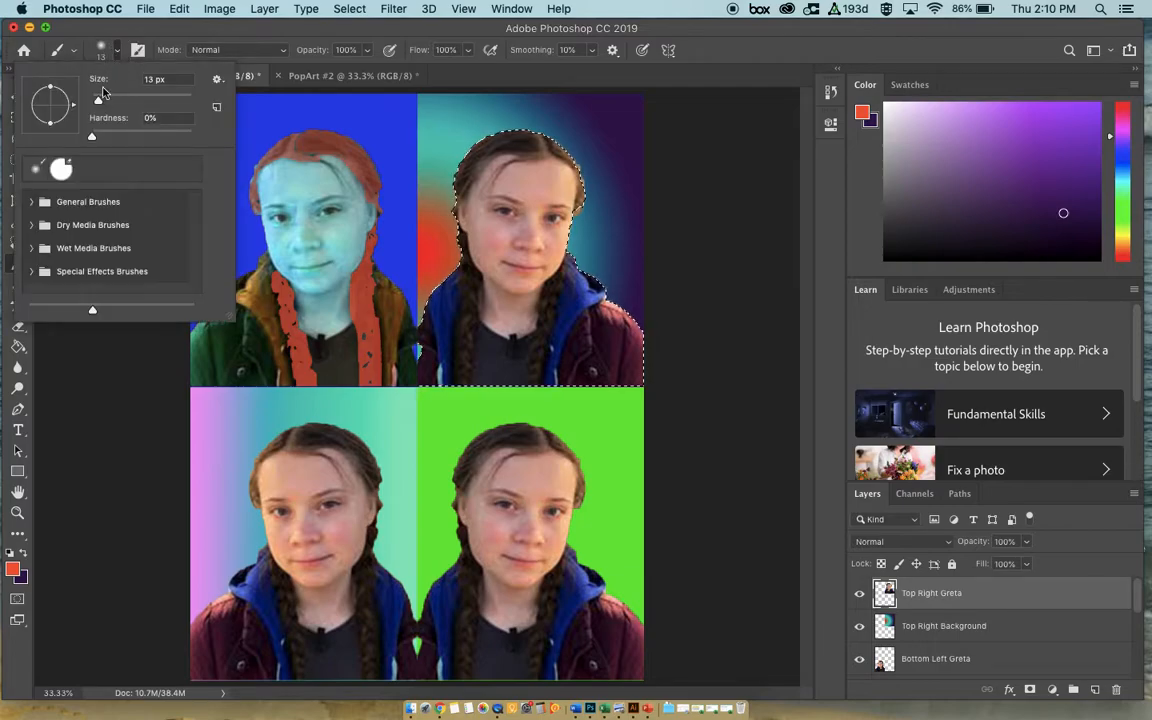
left_click_drag(102, 101, 104, 101)
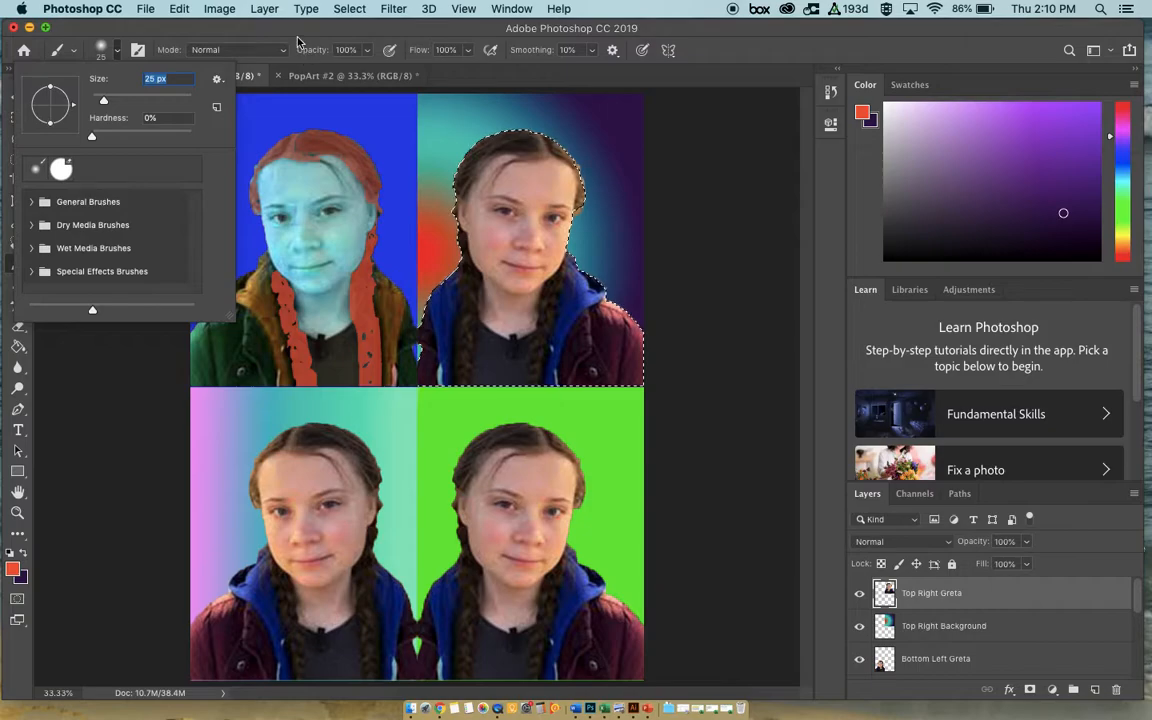
key("Return")
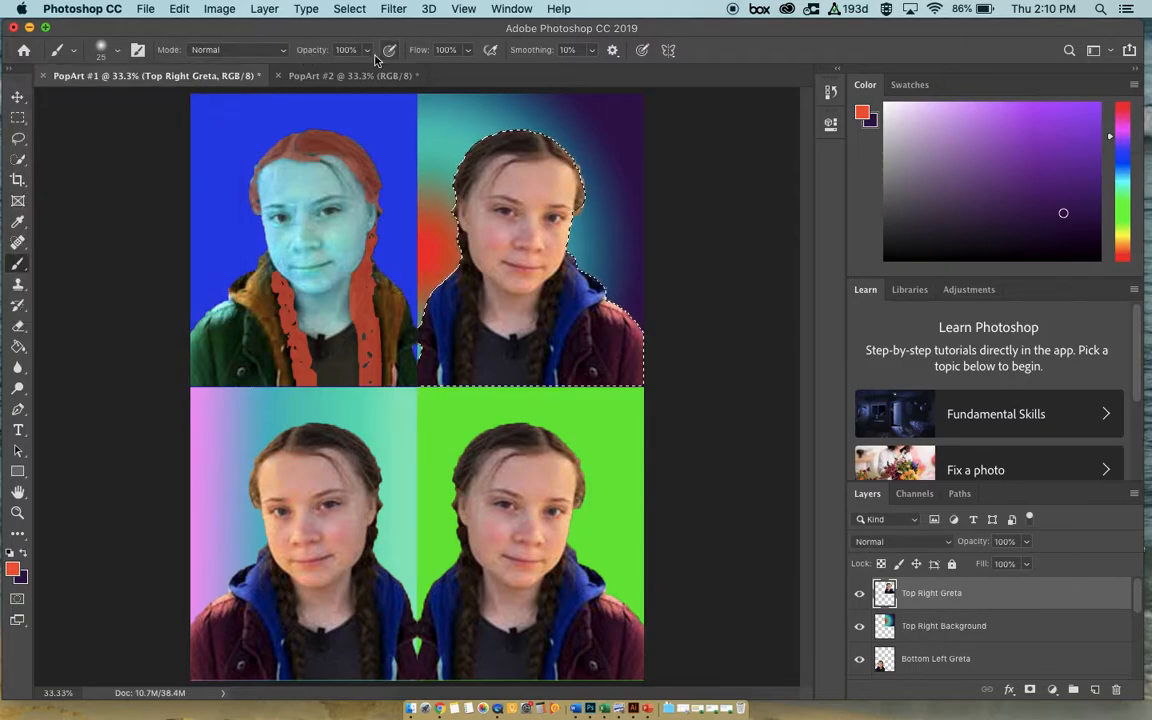
- Choose the round textured 60 px brush tip in the brush settings
left_click(138, 50)
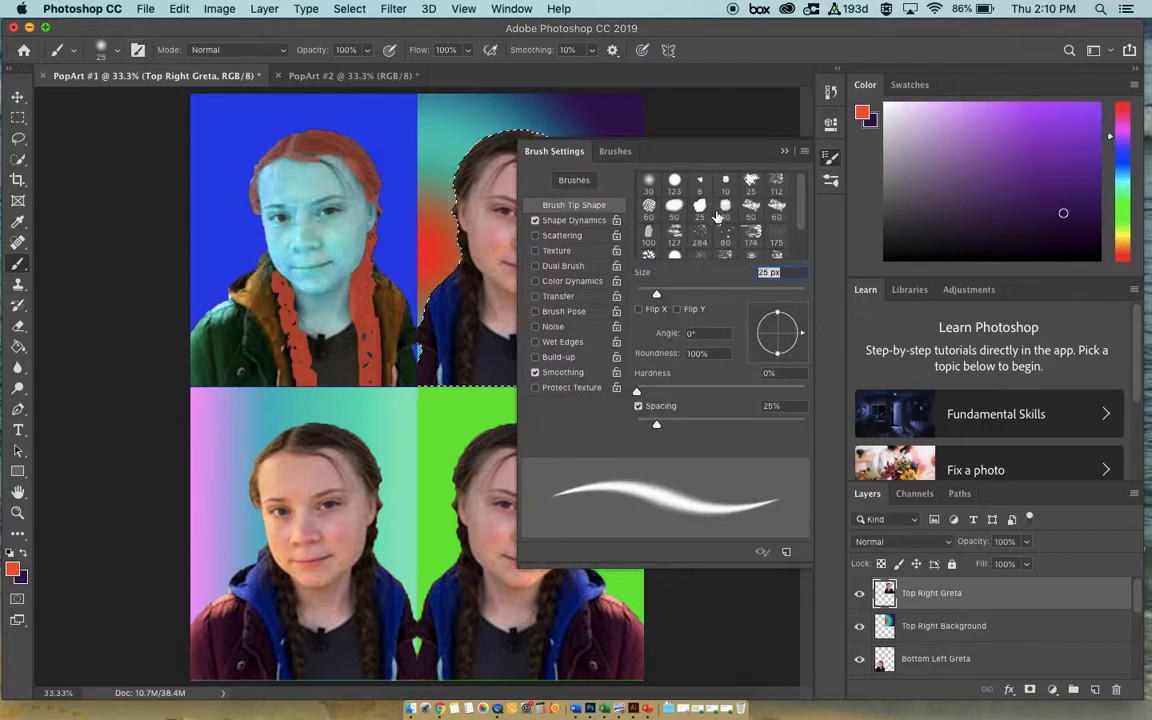
scroll(750, 220, "down", 3)
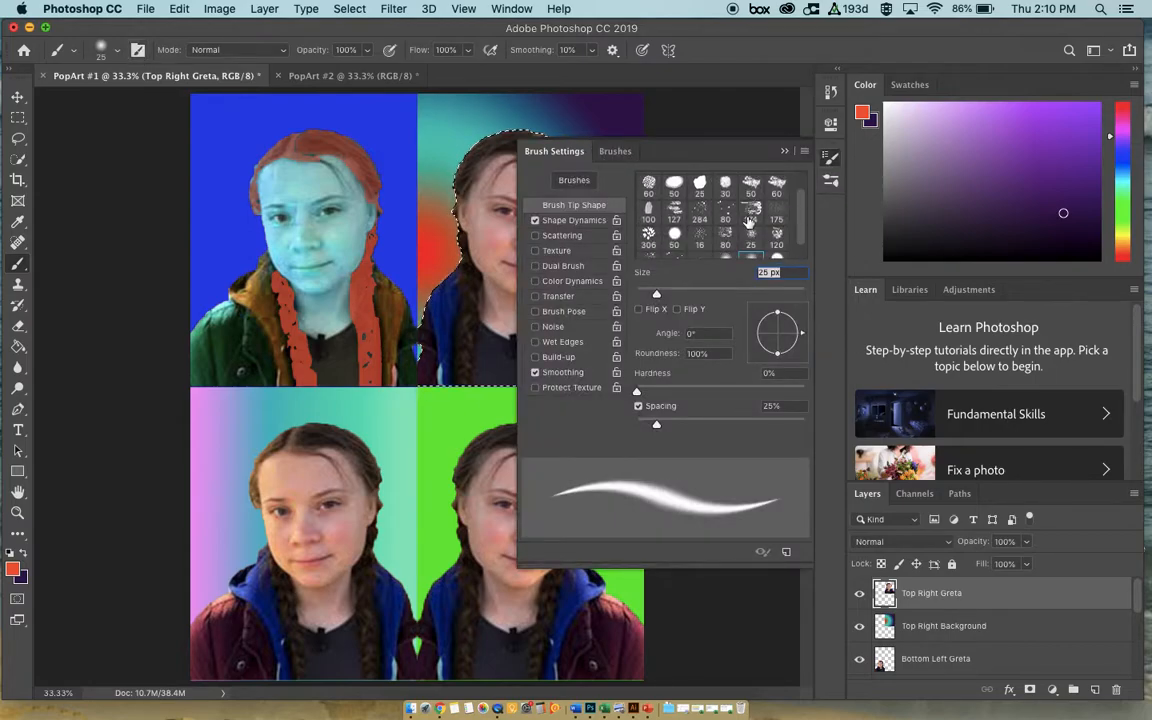
scroll(777, 229, "up", 3)
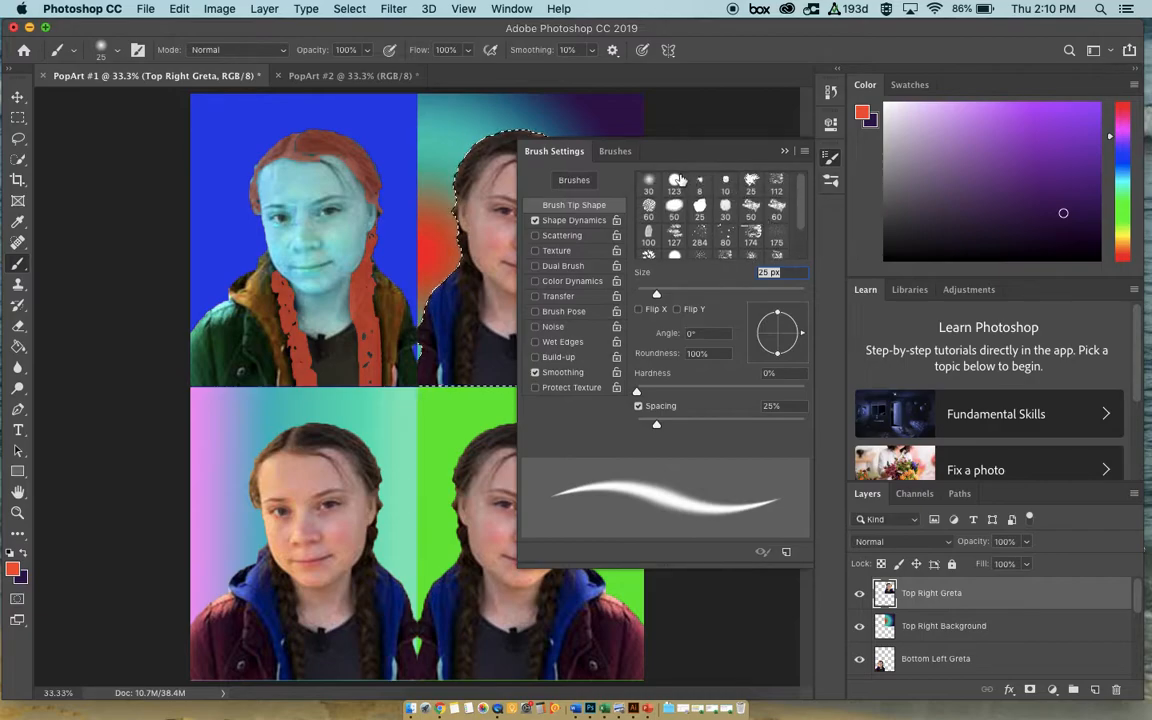
left_click(649, 208)
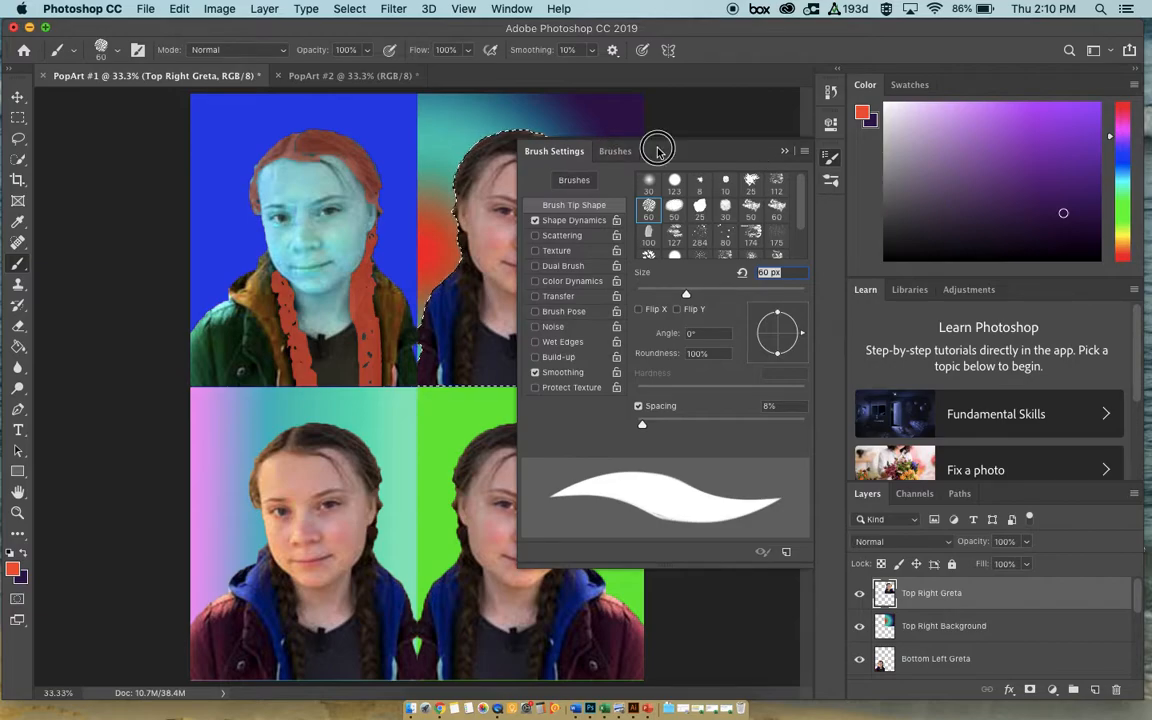
left_click(785, 151)
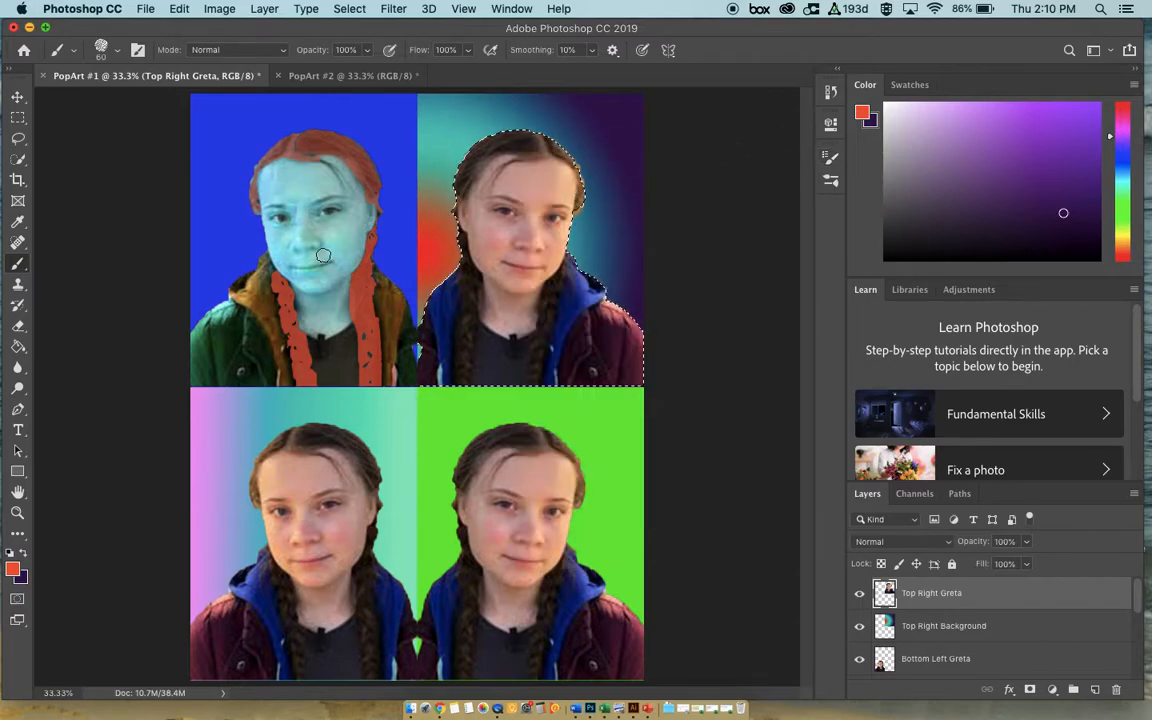
- Set the foreground color to bright yellow, fdeb21
left_click(12, 568)
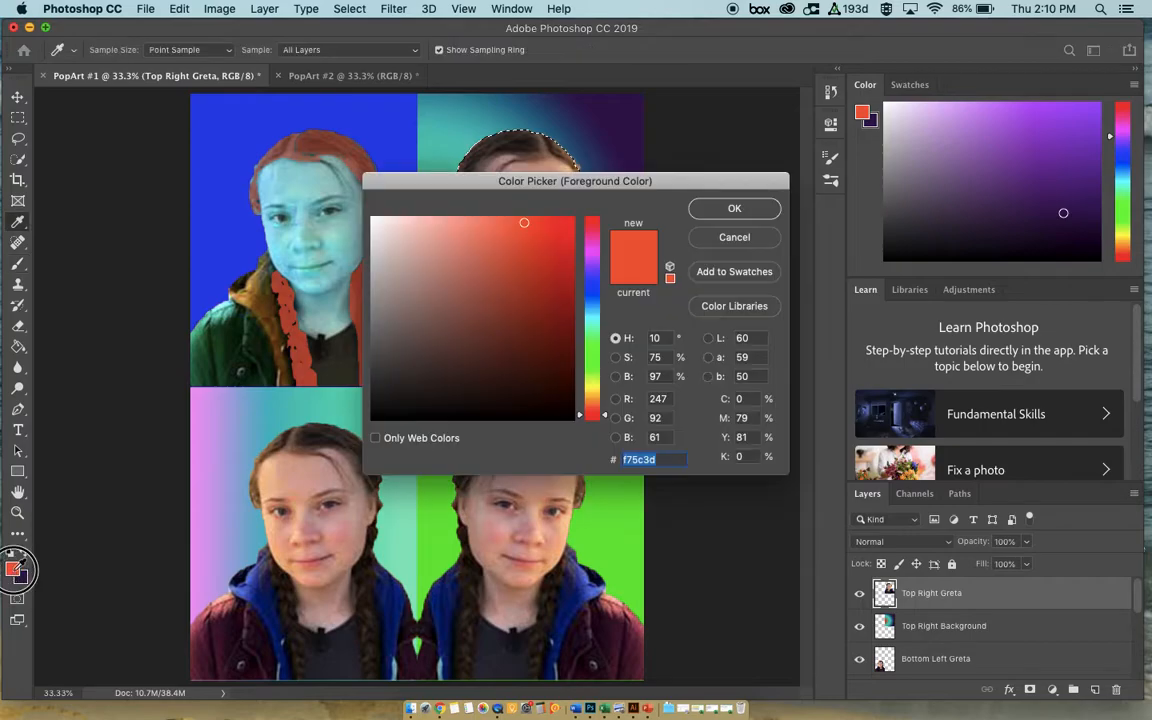
left_click(592, 391)
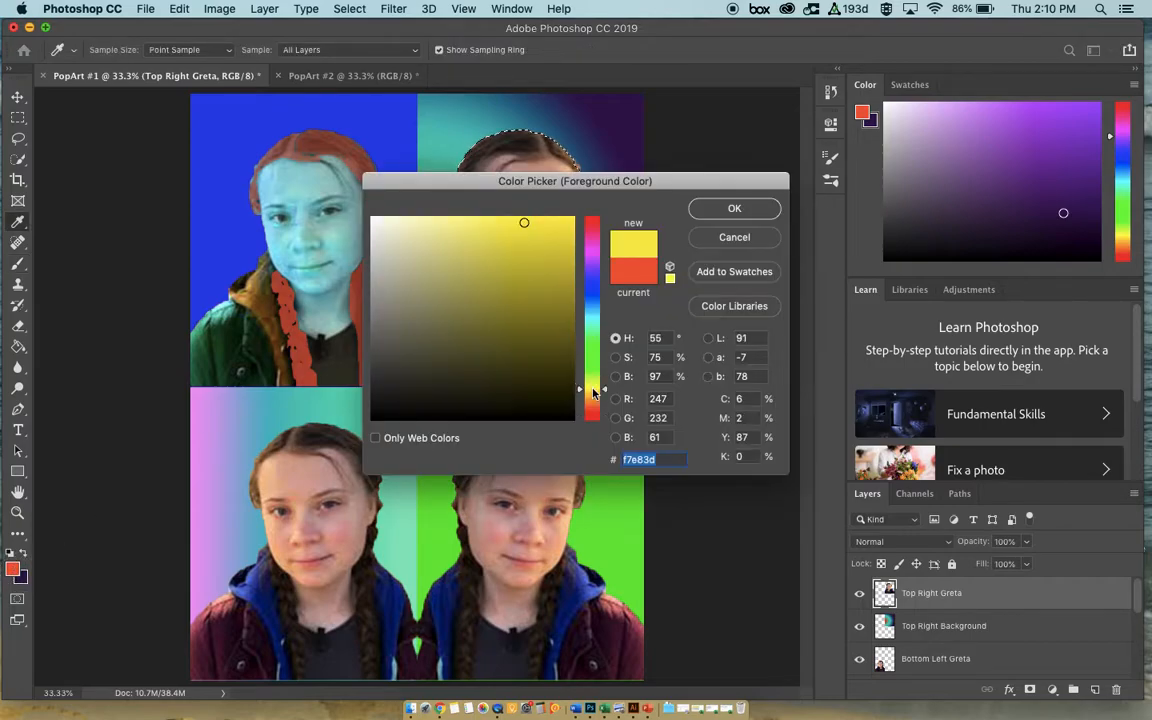
left_click_drag(527, 227, 548, 218)
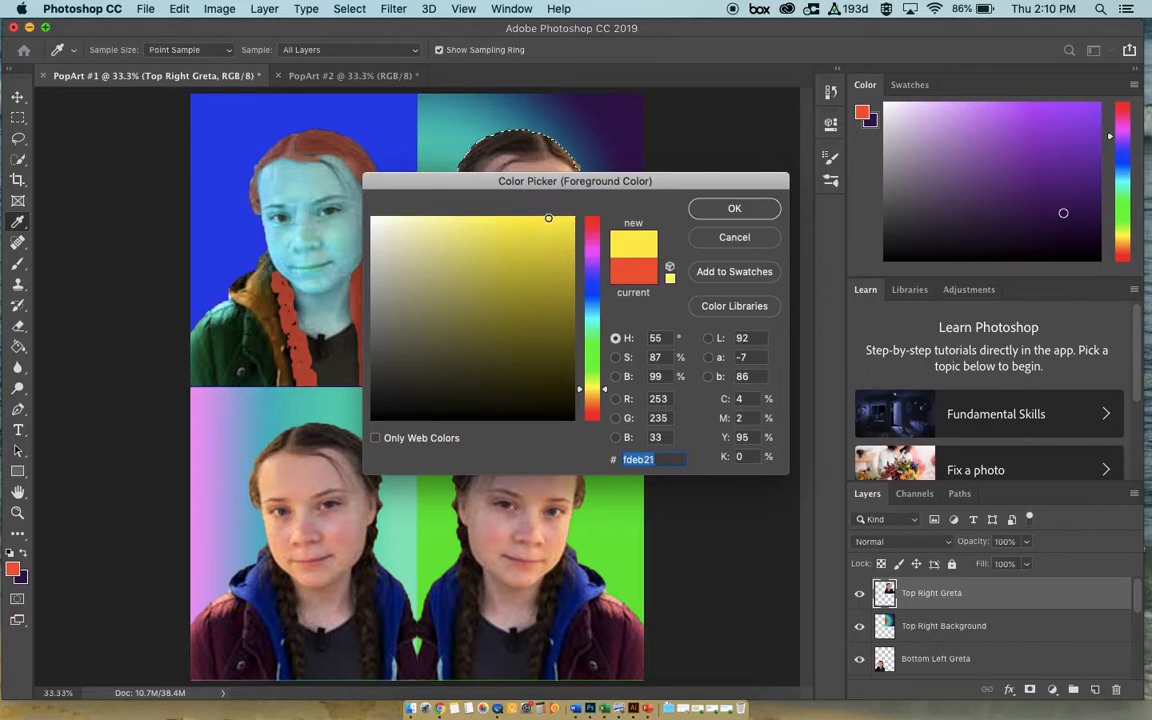
left_click(714, 210)
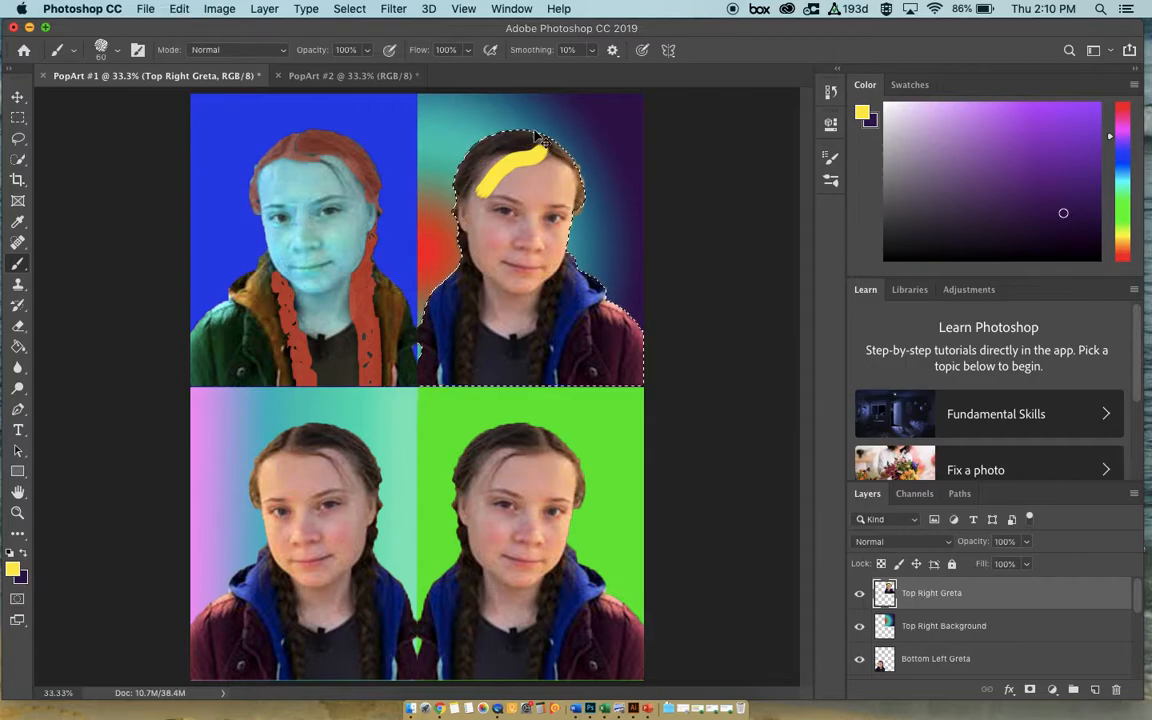
- Undo the yellow stroke across the top-right figure's forehead and hair, and set the brush opacity to 51%
key("super+z")
left_click(367, 49)
left_click(325, 70)
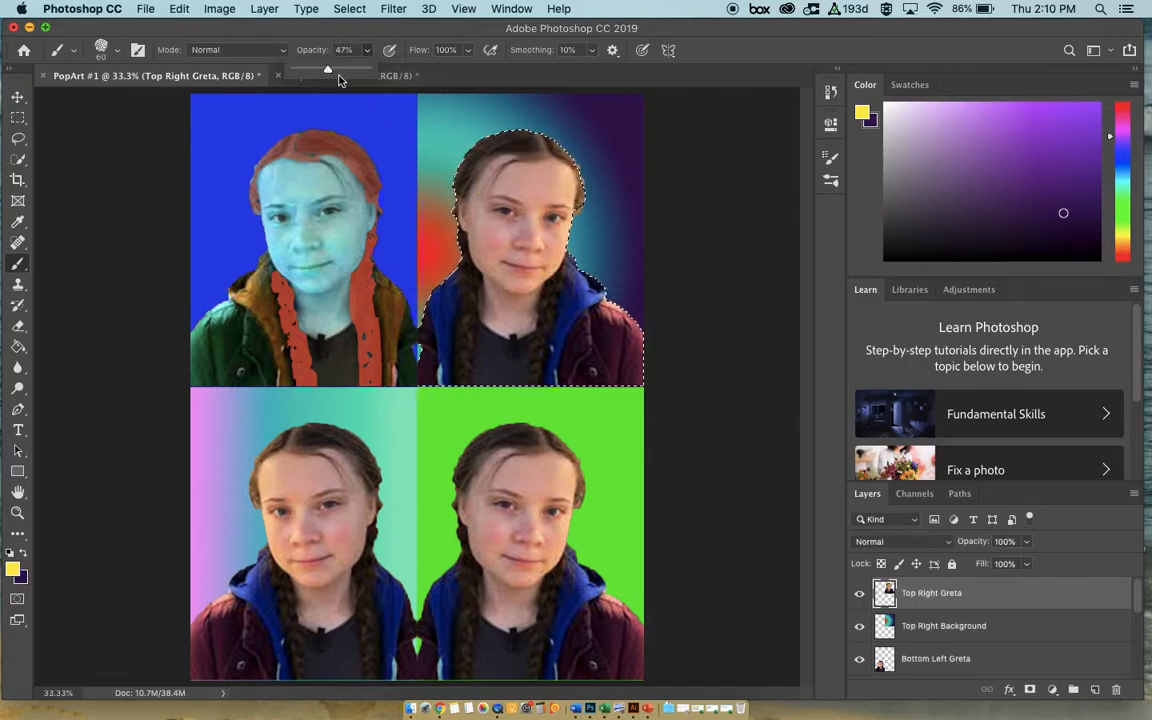
left_click_drag(328, 70, 331, 71)
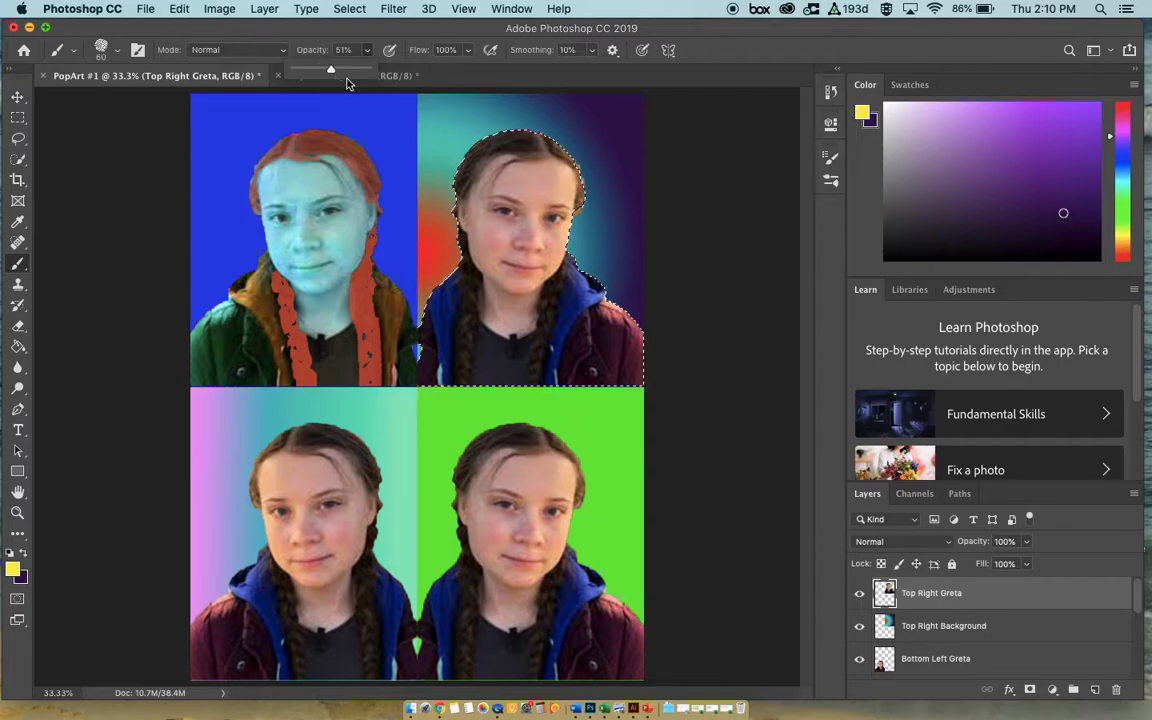
- Try painting the top-right figure with half-transparent yellow strokes, and undo them all
left_click(454, 286)
mouse_move(437, 303)
left_mouse_down()
mouse_move(459, 273)
mouse_move(445, 358)
mouse_move(460, 271)
mouse_move(450, 350)
mouse_move(455, 287)
mouse_move(443, 324)
mouse_move(449, 373)
left_mouse_up()
key("super+z")
key("super+z")
key("super+z")
key("super+z")
key("super+z")
key("super+z")
key("super+z")
key("super+z")
key("super+z")
key("super+z")
key("super+z")
key("super+z")
key("super+z")
key("super+z")
key("super+z")
key("super+z")
key("super+z")
key("super+z")
key("super+z")
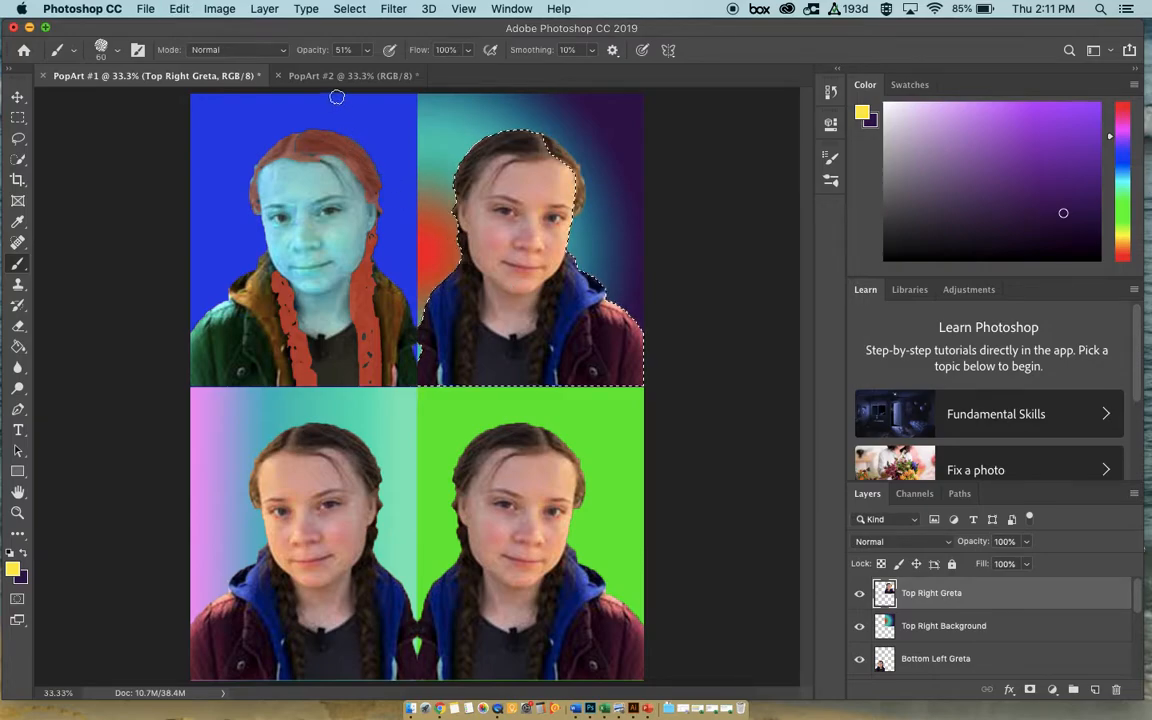
- Switch to the soft round brush tip at 60 px with 0% hardness
left_click(118, 51)
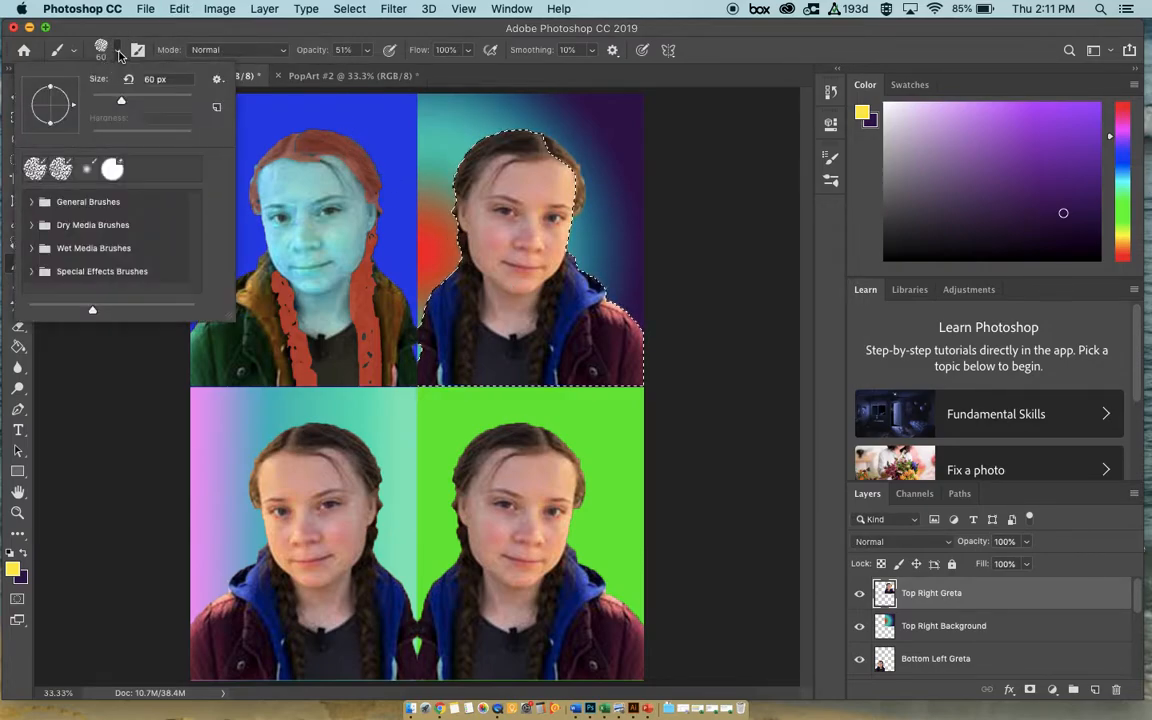
left_click(87, 170)
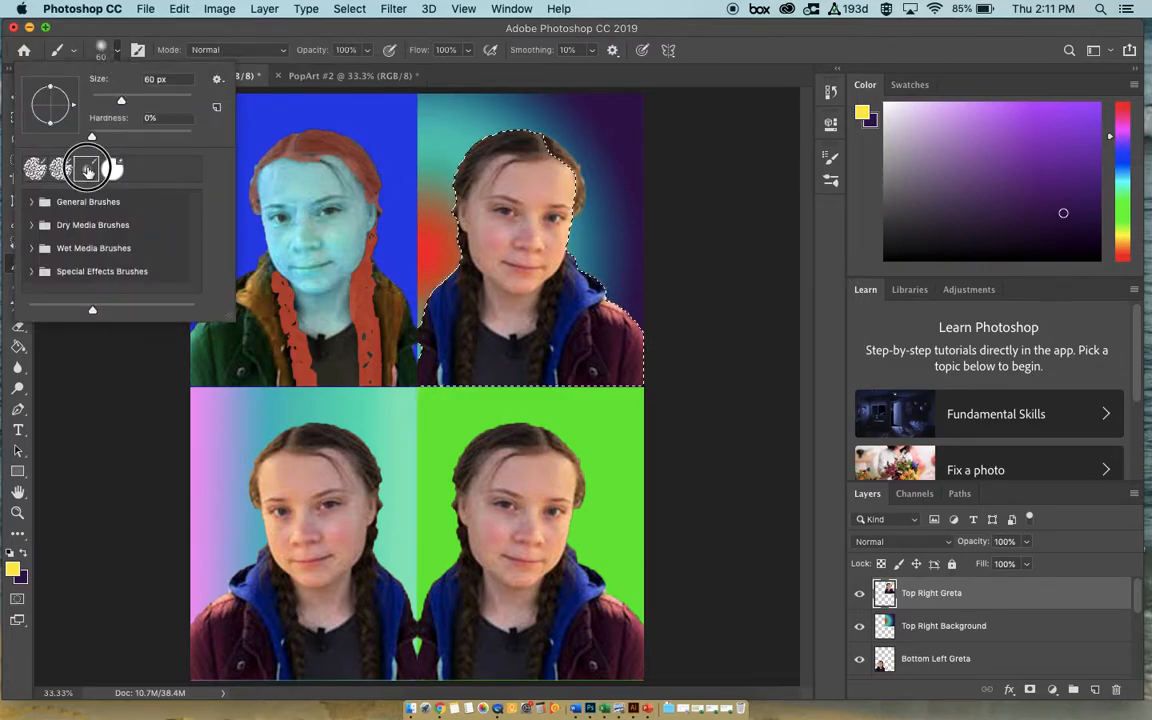
left_click(90, 202)
double_click(96, 200)
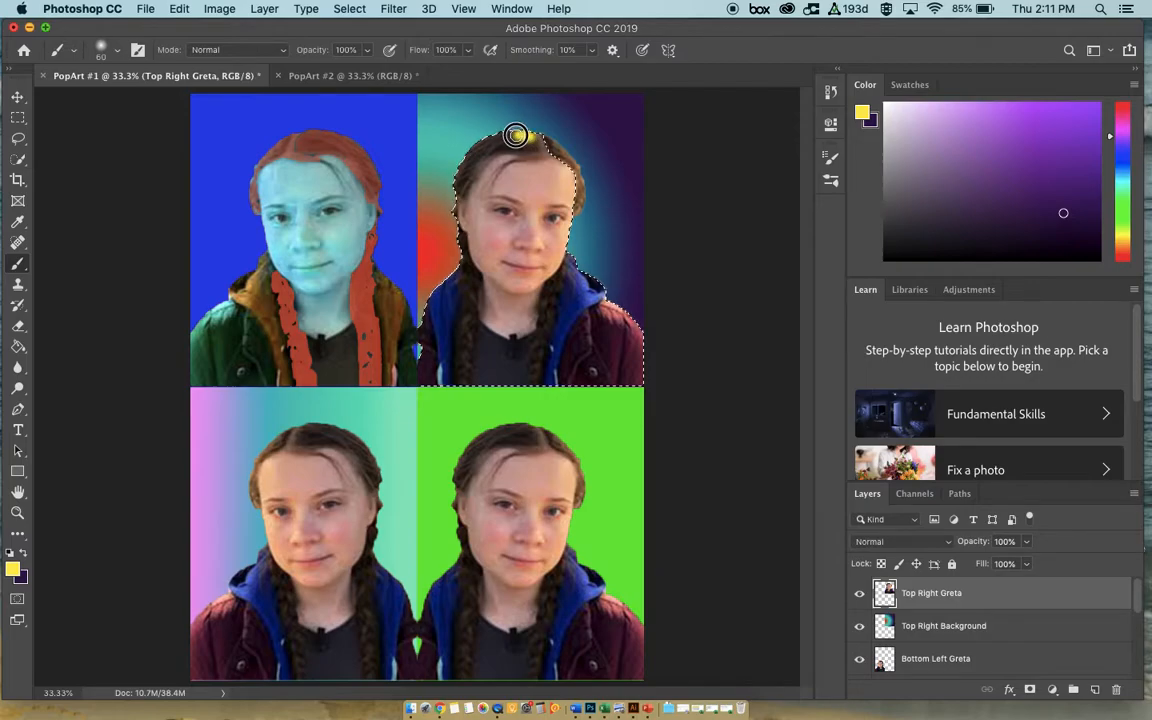
- Try painting the top-right figure's hair and braid with opaque soft yellow strokes, and undo the strokes
left_click_drag(479, 157, 530, 147)
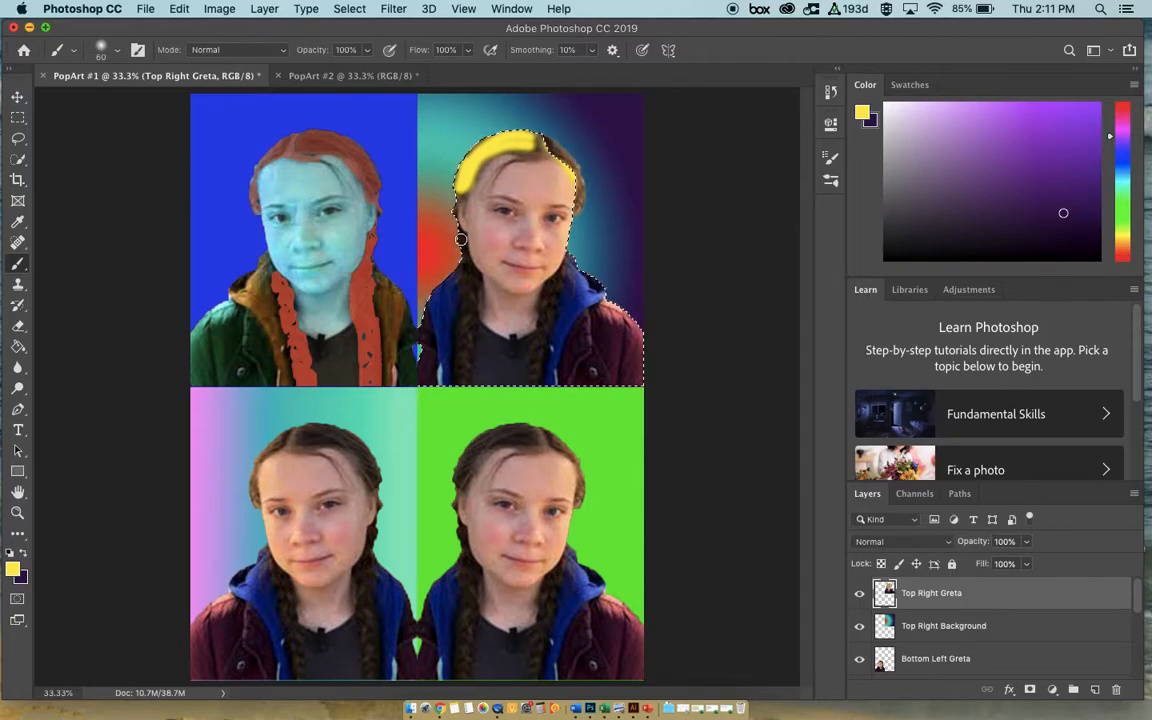
left_click_drag(466, 275, 476, 293)
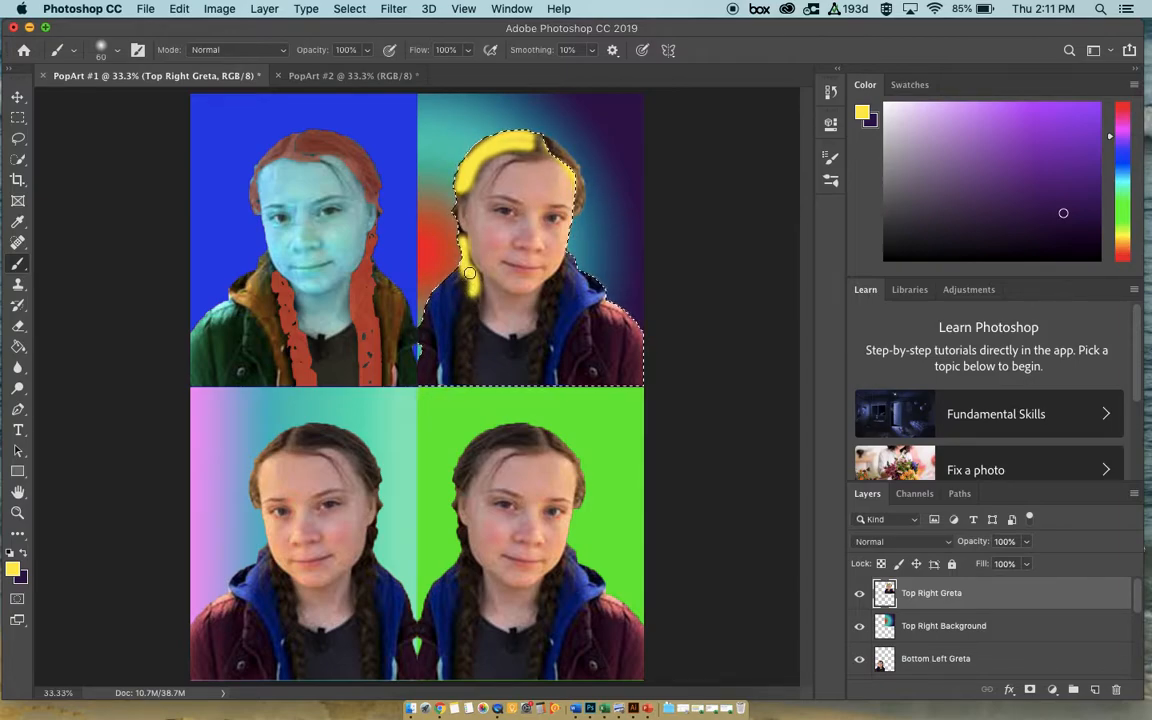
key("super+z")
key("super+z")
key("super+z")
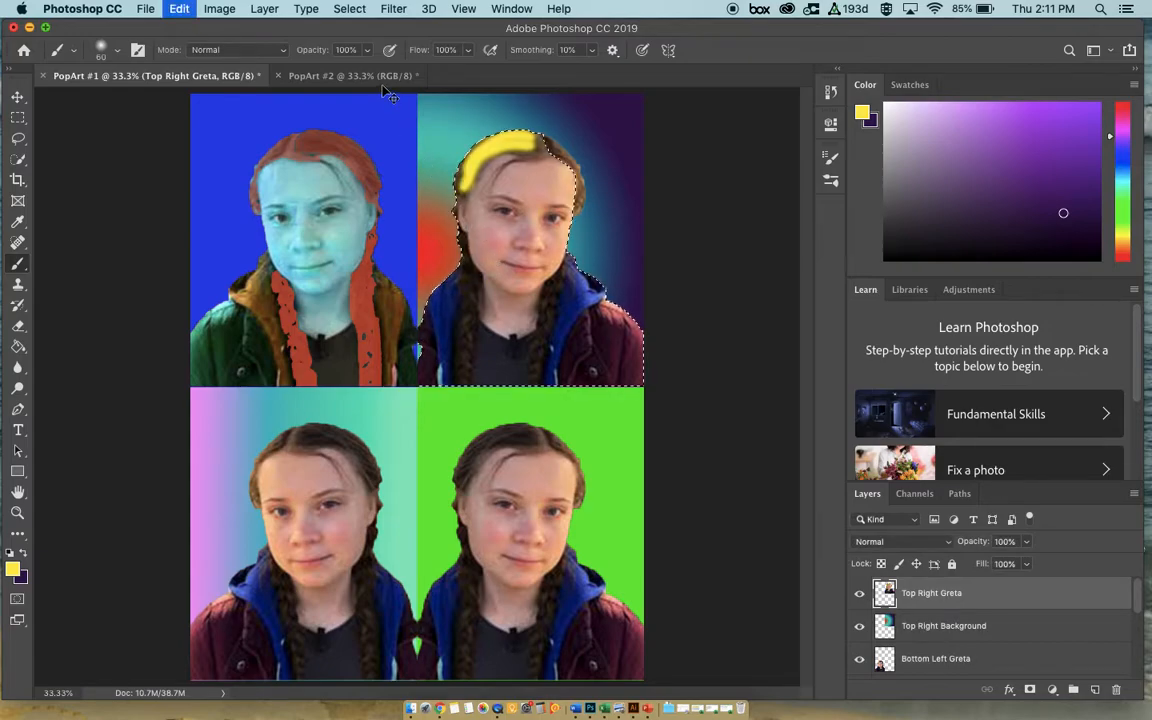
- Clear the selection around the top-right figure and set the brush opacity to 64%
key("super+d")
left_click(368, 51)
left_click(341, 70)
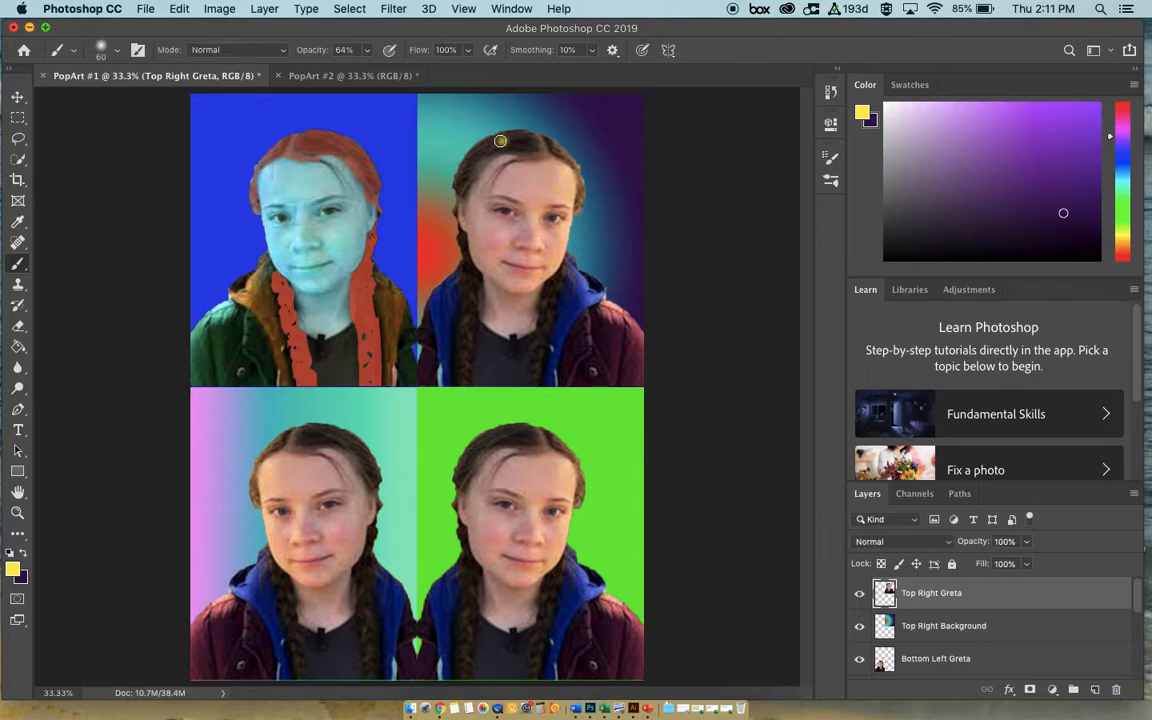
- Paint the top-right figure's hair and both braids with soft yellow strokes at 64% opacity
mouse_move(511, 135)
left_mouse_down()
mouse_move(465, 168)
mouse_move(480, 147)
mouse_move(521, 131)
mouse_move(534, 145)
mouse_move(498, 146)
mouse_move(461, 174)
left_mouse_up()
left_click_drag(547, 154, 484, 187)
mouse_move(463, 245)
left_mouse_down()
mouse_move(473, 285)
mouse_move(471, 270)
mouse_move(460, 273)
mouse_move(471, 312)
mouse_move(457, 337)
mouse_move(454, 315)
mouse_move(460, 371)
mouse_move(468, 330)
mouse_move(465, 375)
left_mouse_up()
mouse_move(549, 284)
left_mouse_down()
mouse_move(535, 381)
mouse_move(537, 372)
left_mouse_up()
left_click_drag(581, 176, 582, 203)
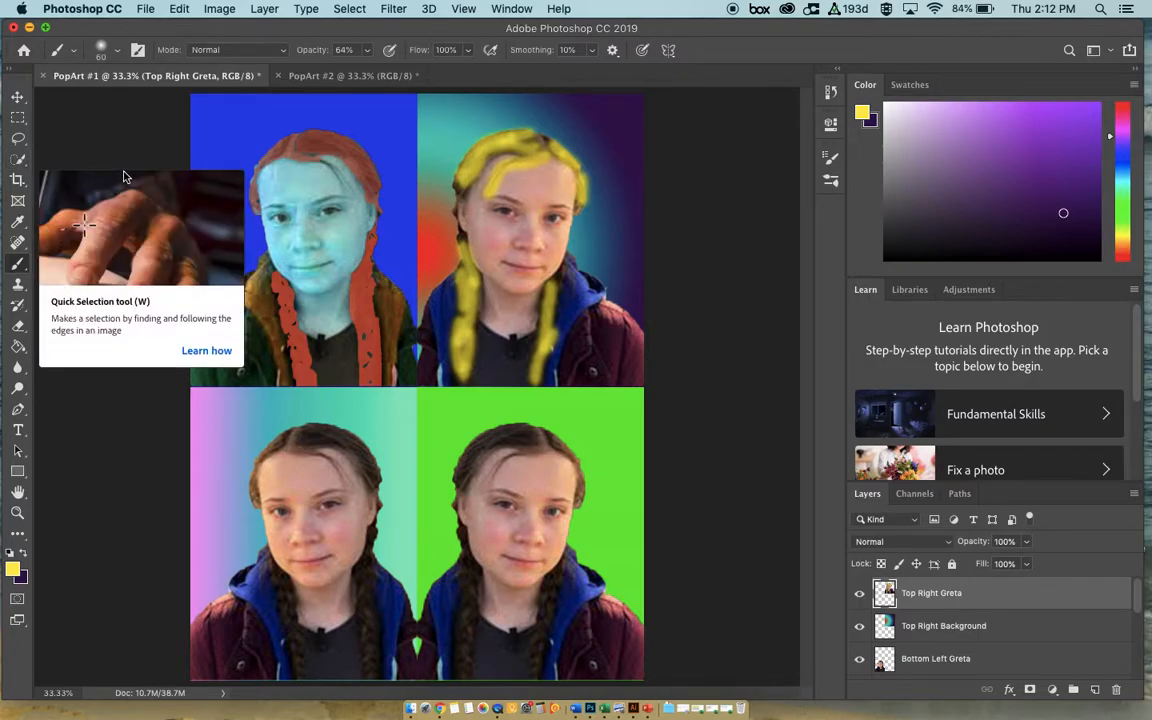
- Set the foreground color to bright pink #f80ab8 and reduce the soft brush to 17 px
key("super+equal")
scroll(125, 178, "up", 5)
scroll(125, 178, "right", 3)
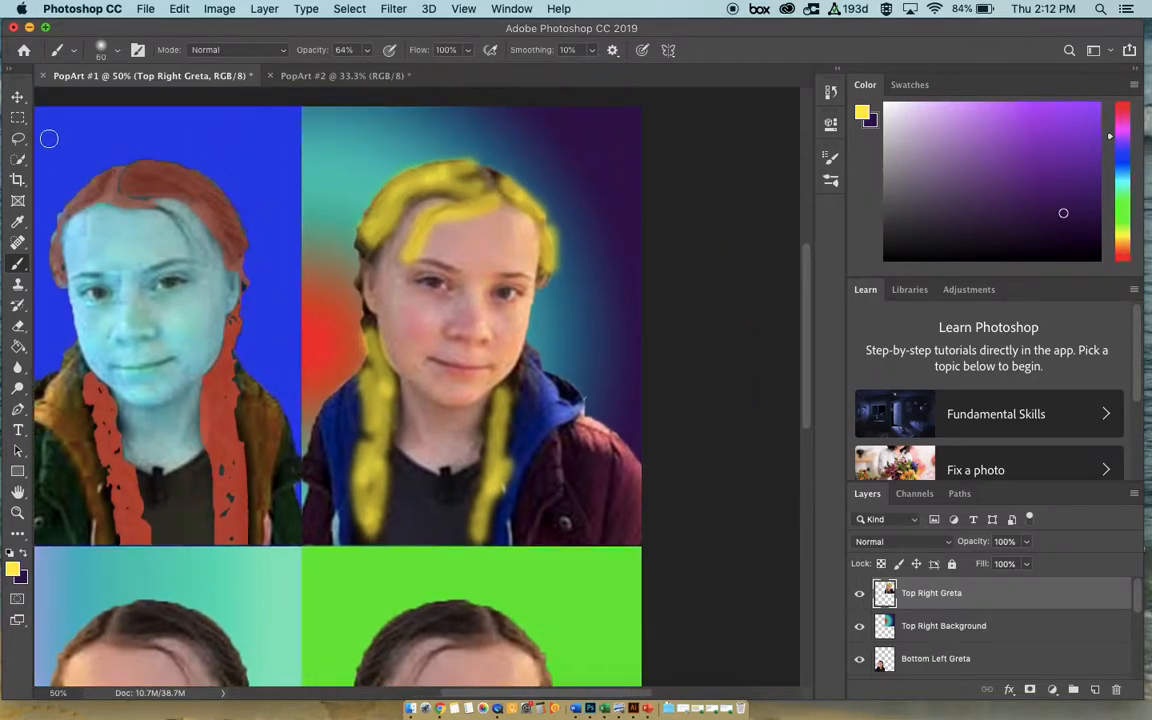
left_click(13, 566)
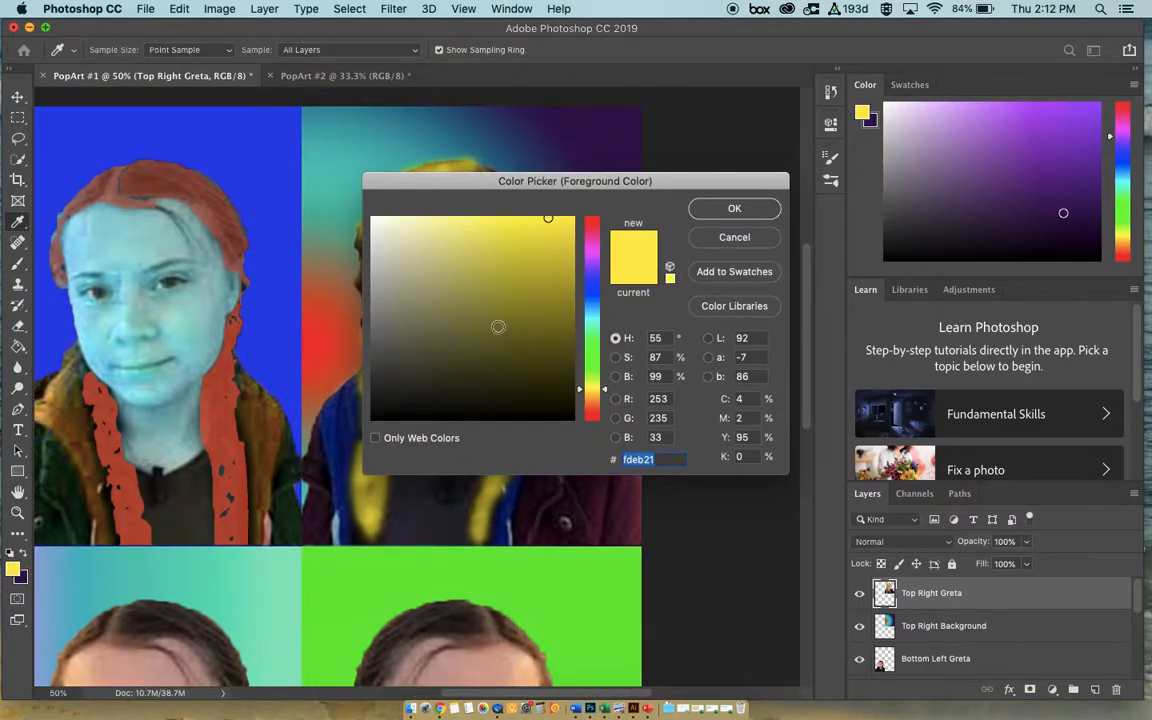
left_click(592, 413)
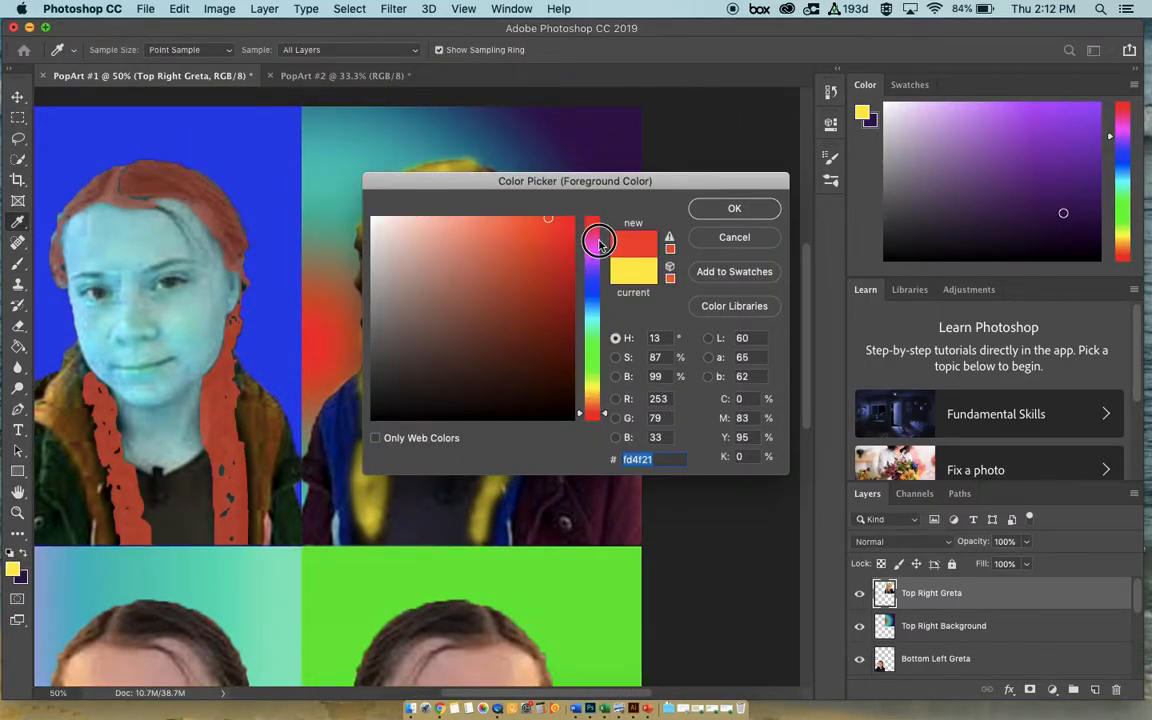
left_click(595, 241)
left_click(566, 222)
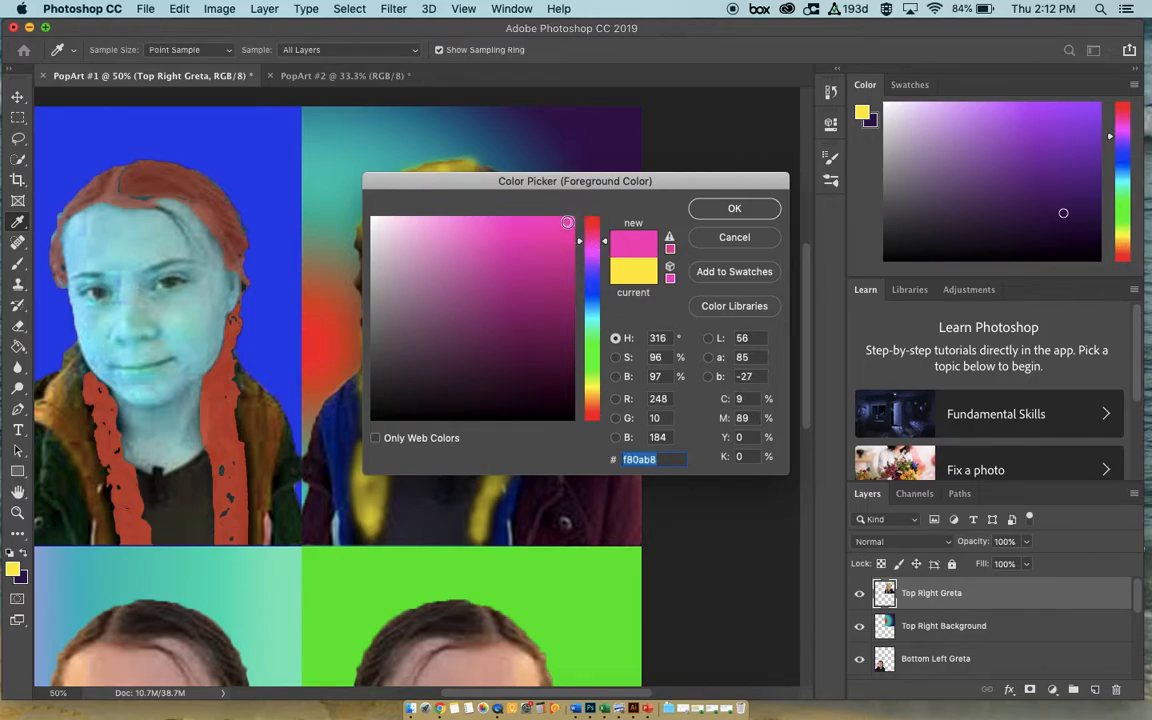
left_click(713, 211)
left_click(101, 47)
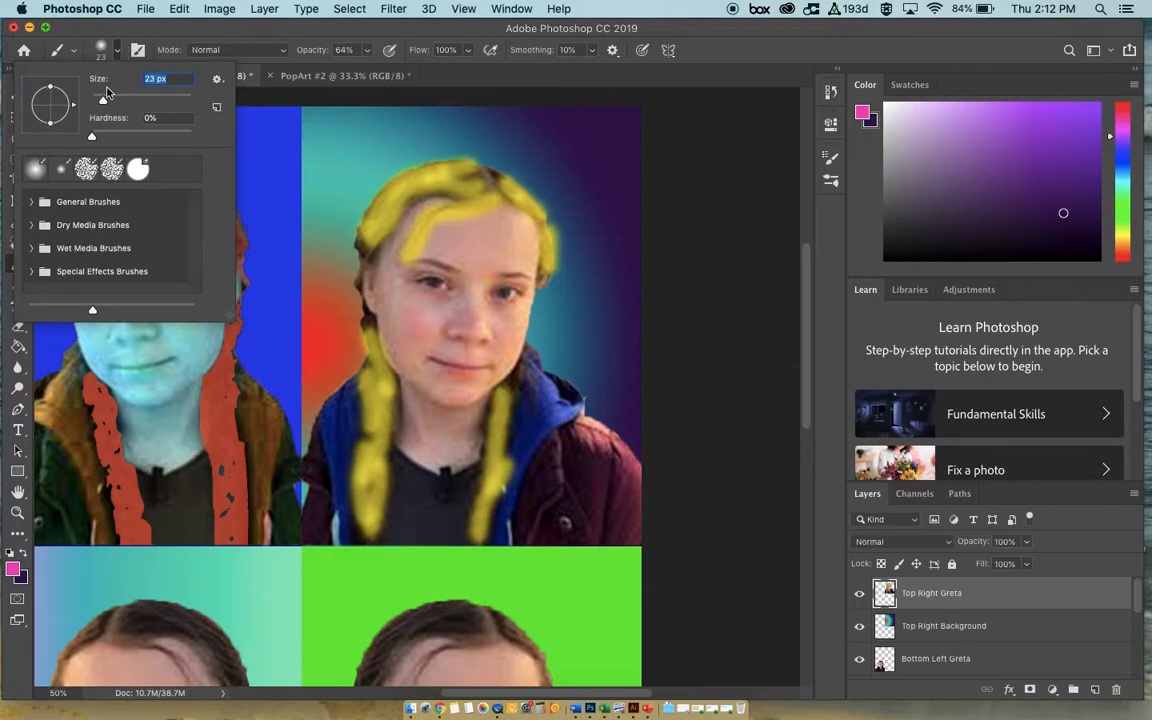
left_click_drag(100, 97, 99, 99)
- Try painting the top-right figure's lips pink at 64% opacity, and undo the strokes
key("super+1")
mouse_move(485, 351)
left_mouse_down()
mouse_move(545, 347)
mouse_move(498, 349)
mouse_move(449, 331)
mouse_move(560, 344)
left_mouse_up()
key("super+z")
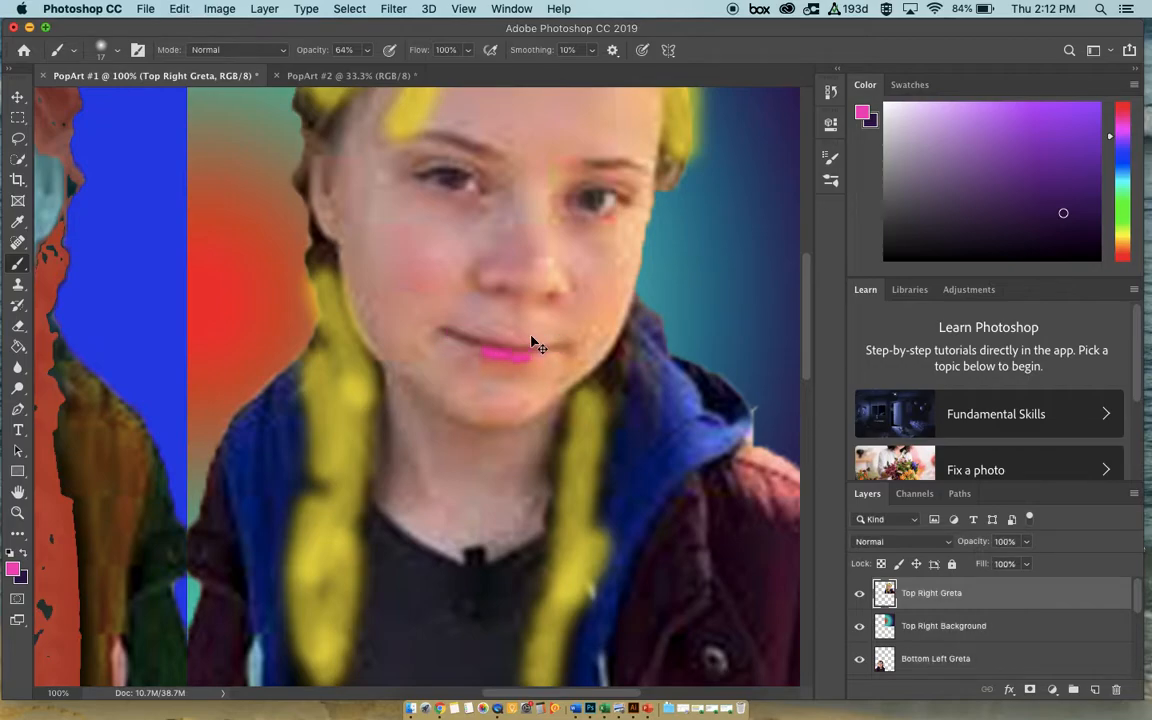
key("super+z")
key("super+z")
- Lower the brush opacity to 17% and tint the top-right figure's lips pink
left_click_drag(366, 50, 333, 69)
left_click_drag(479, 350, 537, 351)
mouse_move(449, 333)
left_mouse_down()
mouse_move(563, 346)
mouse_move(511, 355)
left_mouse_up()
- Choose a dark plum foreground color and brush eyeshadow over both of the top-right figure's eyes at 17% opacity
left_click(12, 568)
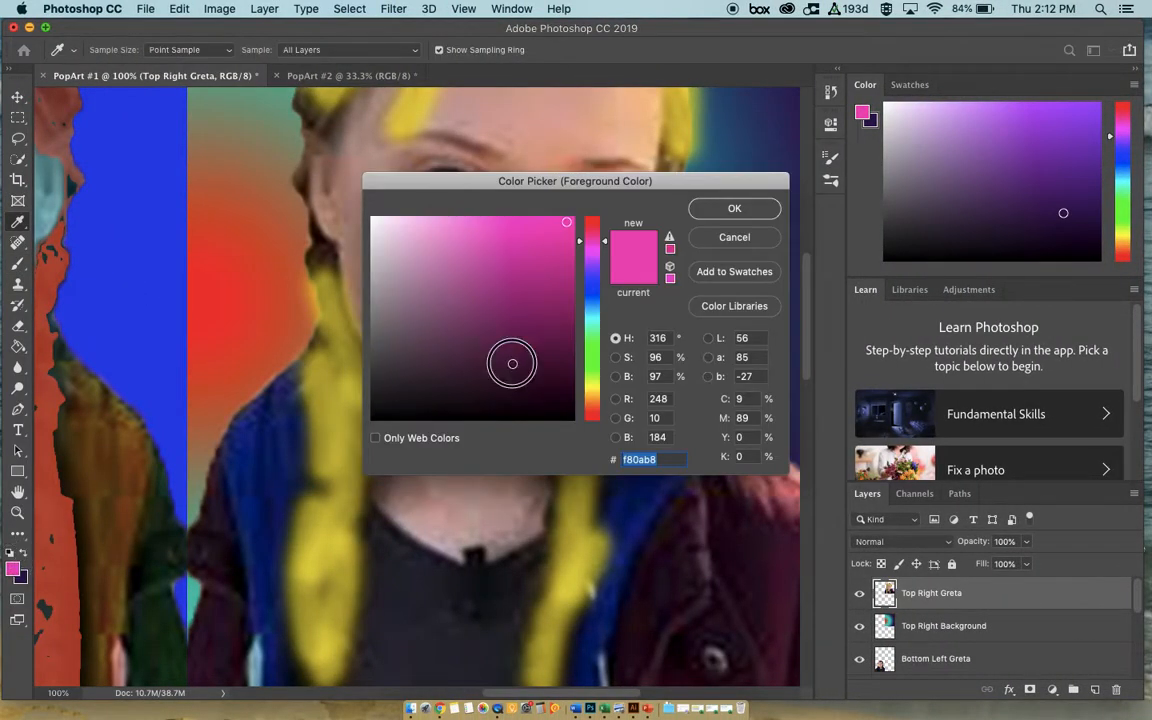
left_click(512, 364)
left_click(705, 208)
key("b")
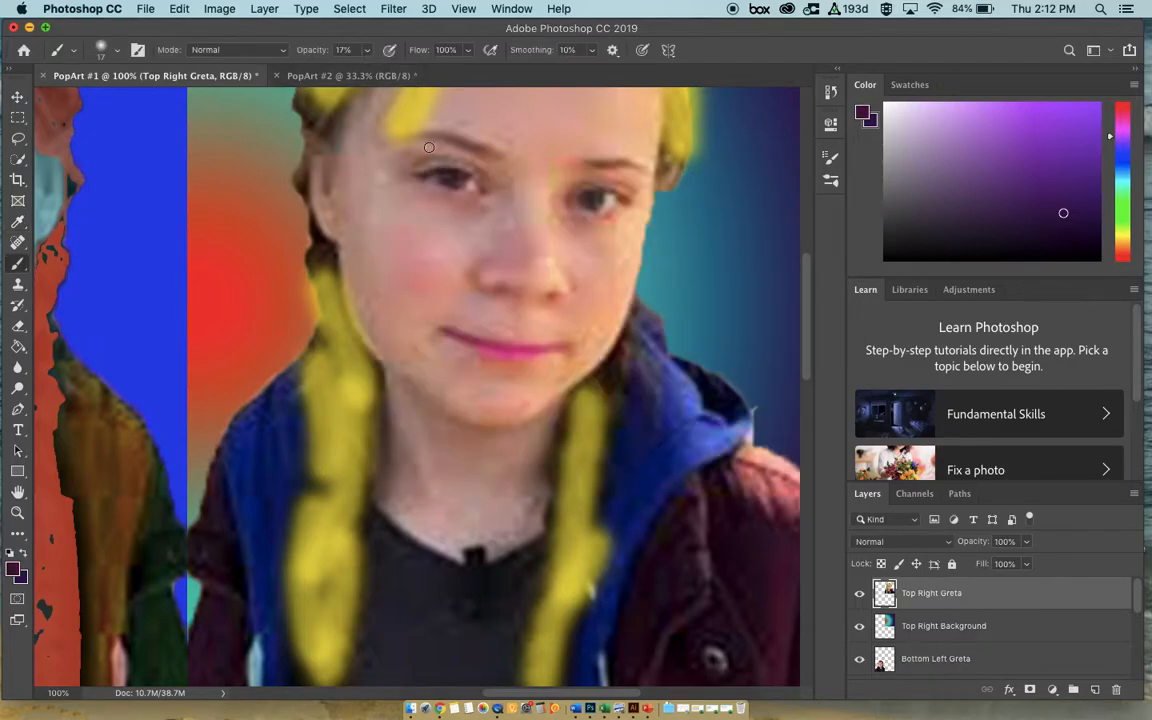
mouse_move(484, 166)
left_mouse_down()
mouse_move(433, 150)
mouse_move(417, 157)
mouse_move(480, 161)
mouse_move(411, 162)
mouse_move(463, 154)
mouse_move(404, 159)
left_mouse_up()
mouse_move(474, 163)
left_mouse_down()
mouse_move(372, 148)
mouse_move(439, 155)
mouse_move(375, 149)
mouse_move(436, 161)
mouse_move(393, 146)
left_mouse_up()
mouse_move(585, 182)
left_mouse_down()
mouse_move(641, 174)
mouse_move(600, 185)
mouse_move(635, 177)
mouse_move(609, 180)
mouse_move(624, 186)
left_mouse_up()
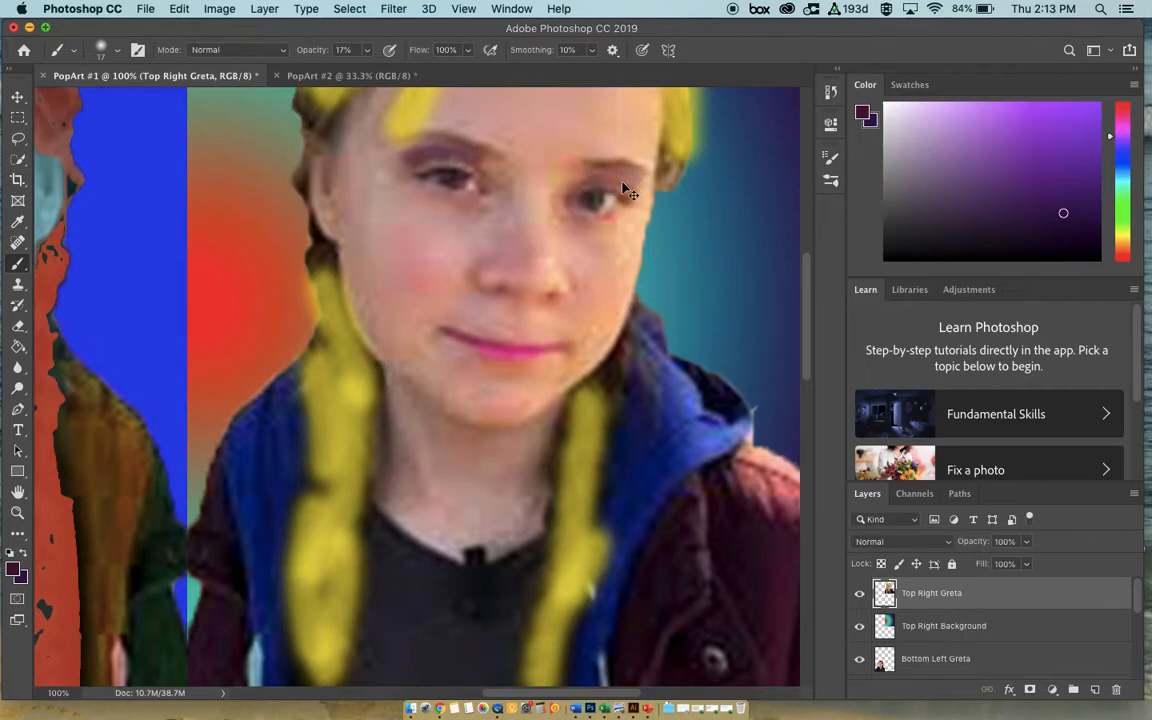
- Select the top-right figure's head hair, face and neck with the Quick Selection tool
key("super+0")
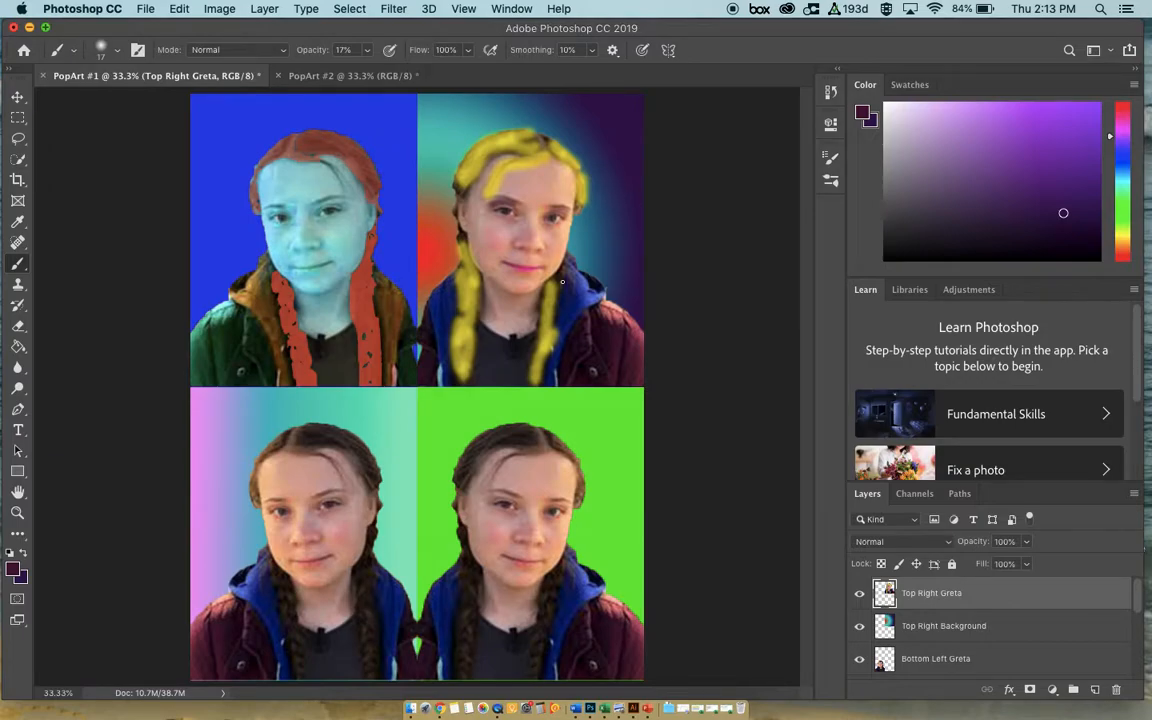
left_click(16, 160)
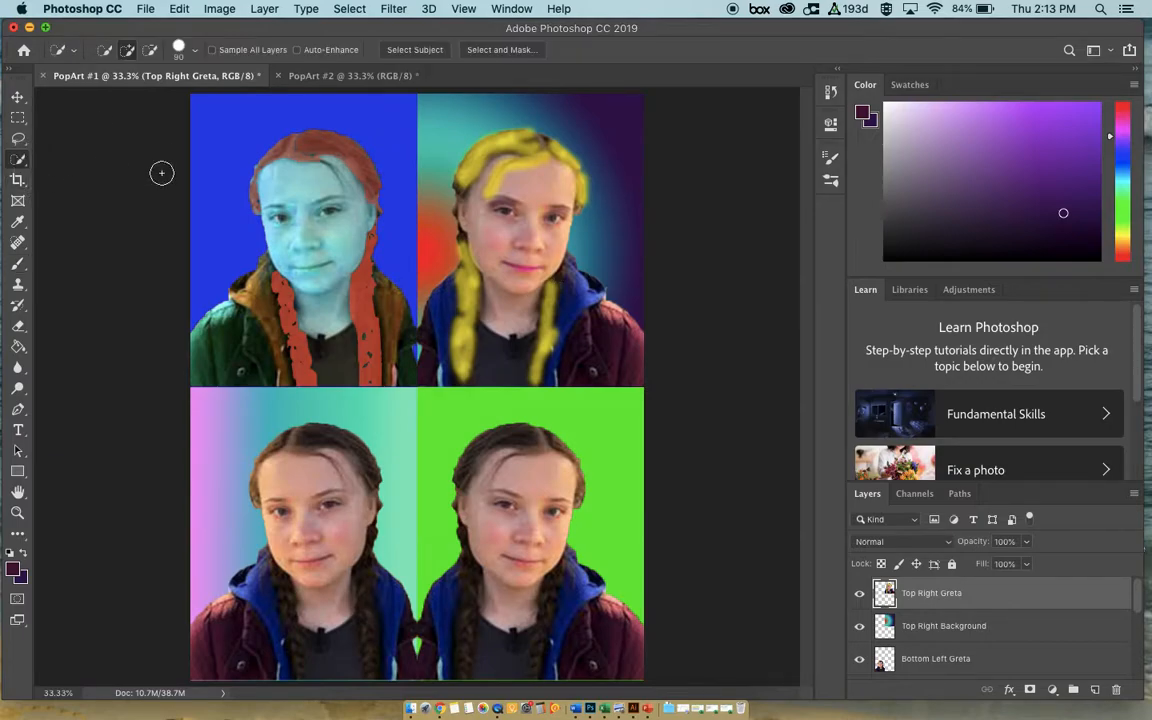
mouse_move(498, 168)
left_mouse_down()
mouse_move(518, 198)
mouse_move(526, 270)
mouse_move(506, 314)
left_mouse_up()
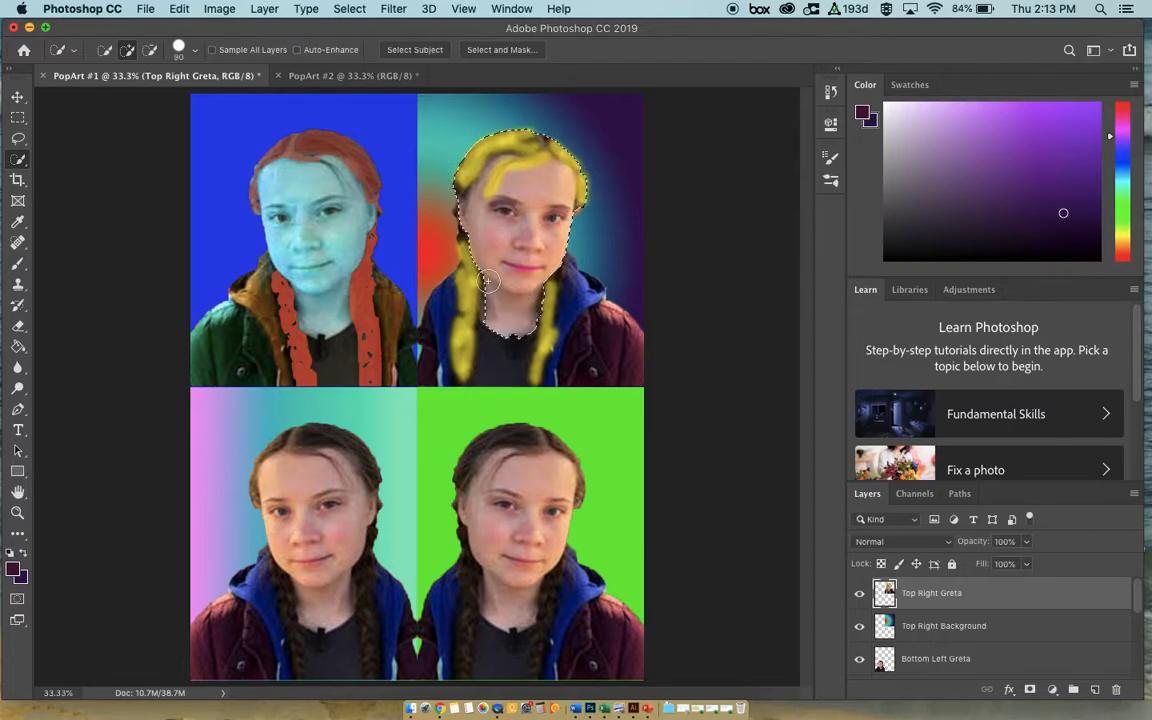
- Apply a Hue/Saturation adjustment with hue -55 and saturation -27 to the selected head, and clear the selection
left_click(219, 8)
mouse_move(172, 8)
mouse_move(219, 8)
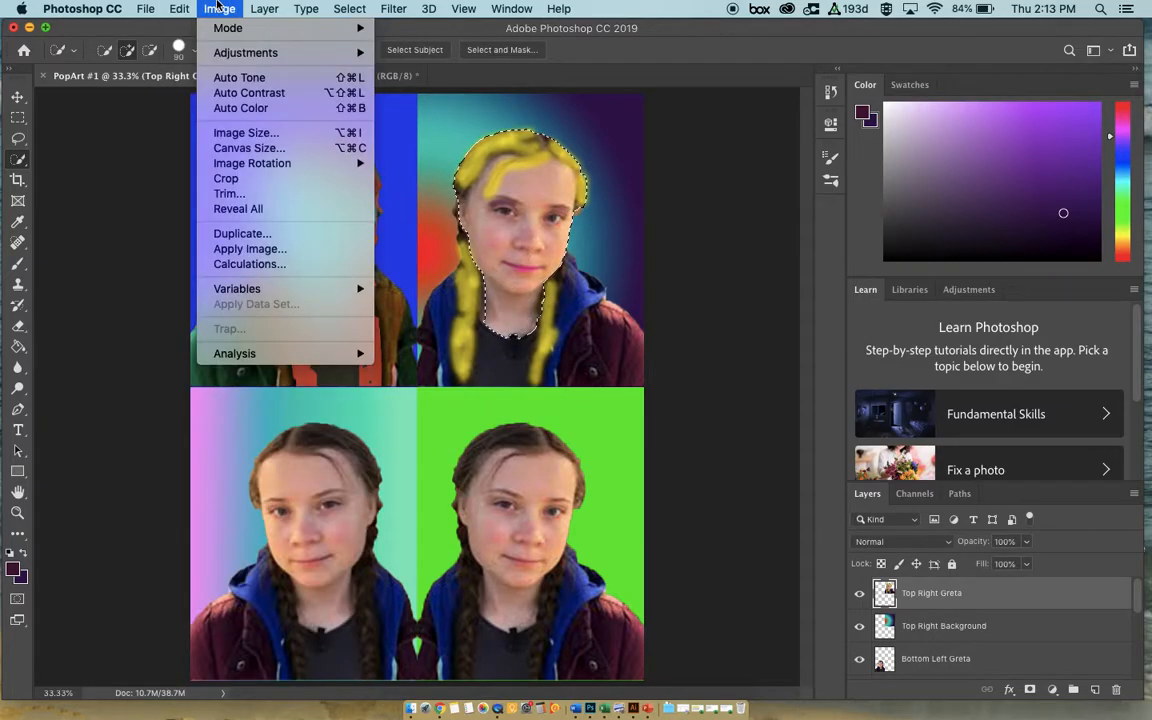
mouse_move(364, 57)
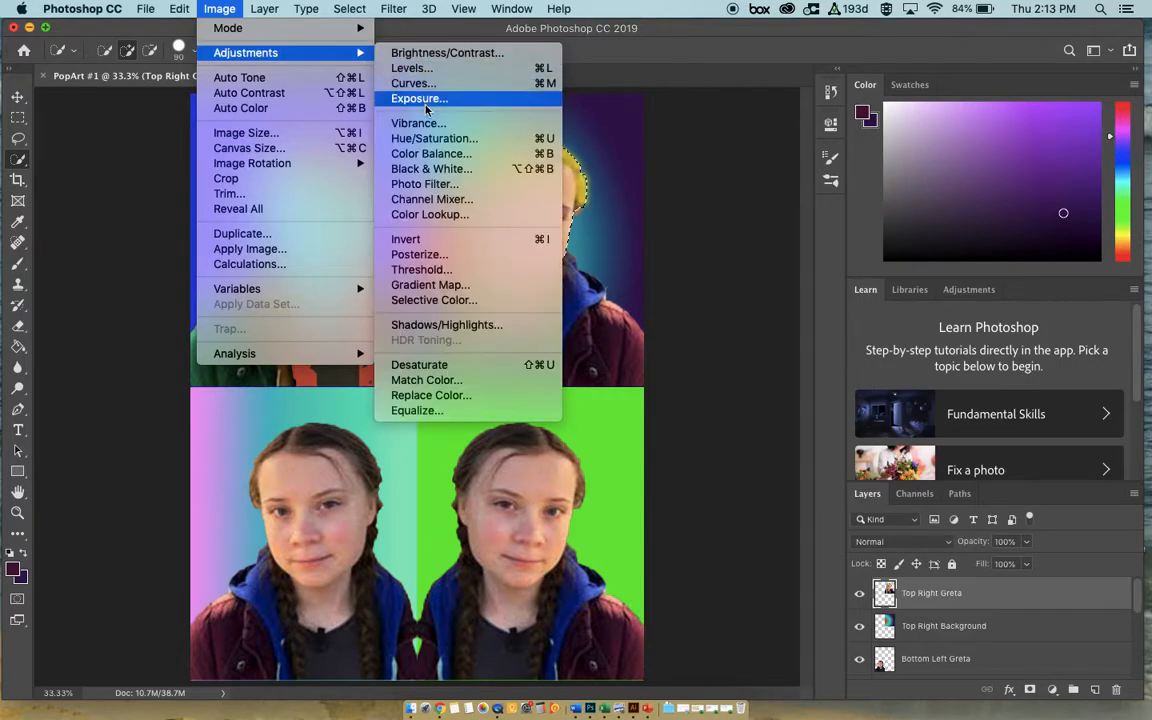
left_click(420, 139)
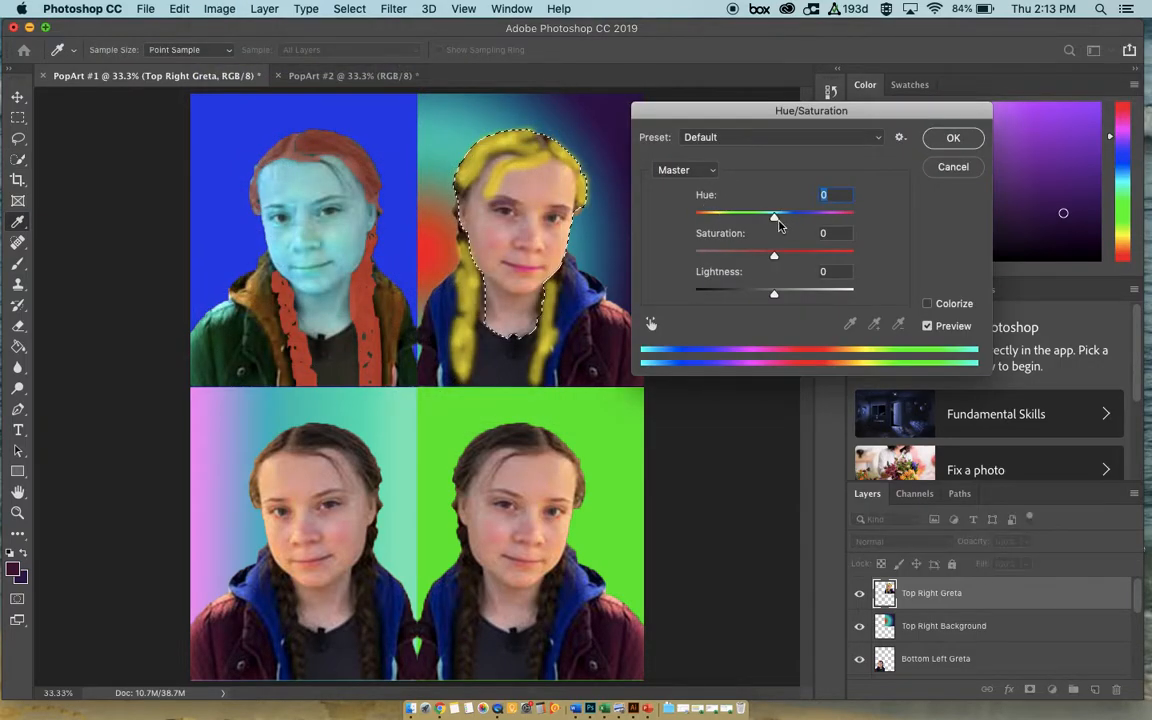
left_click_drag(773, 256, 699, 254)
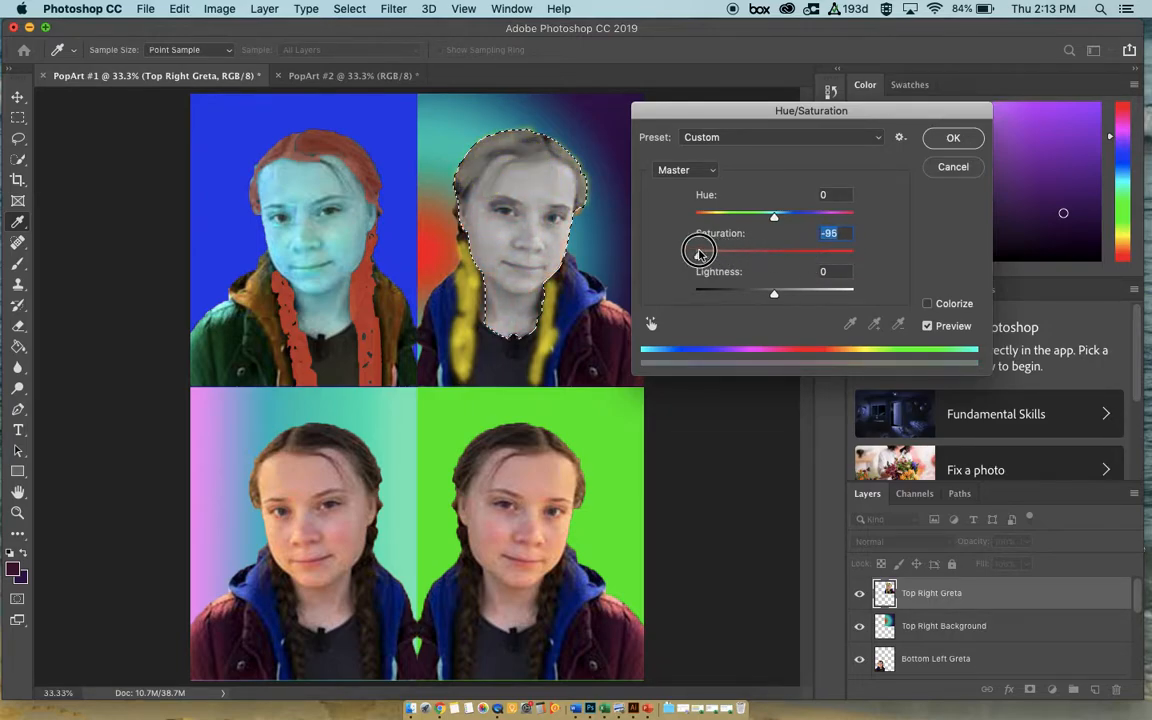
left_click_drag(699, 252, 735, 220)
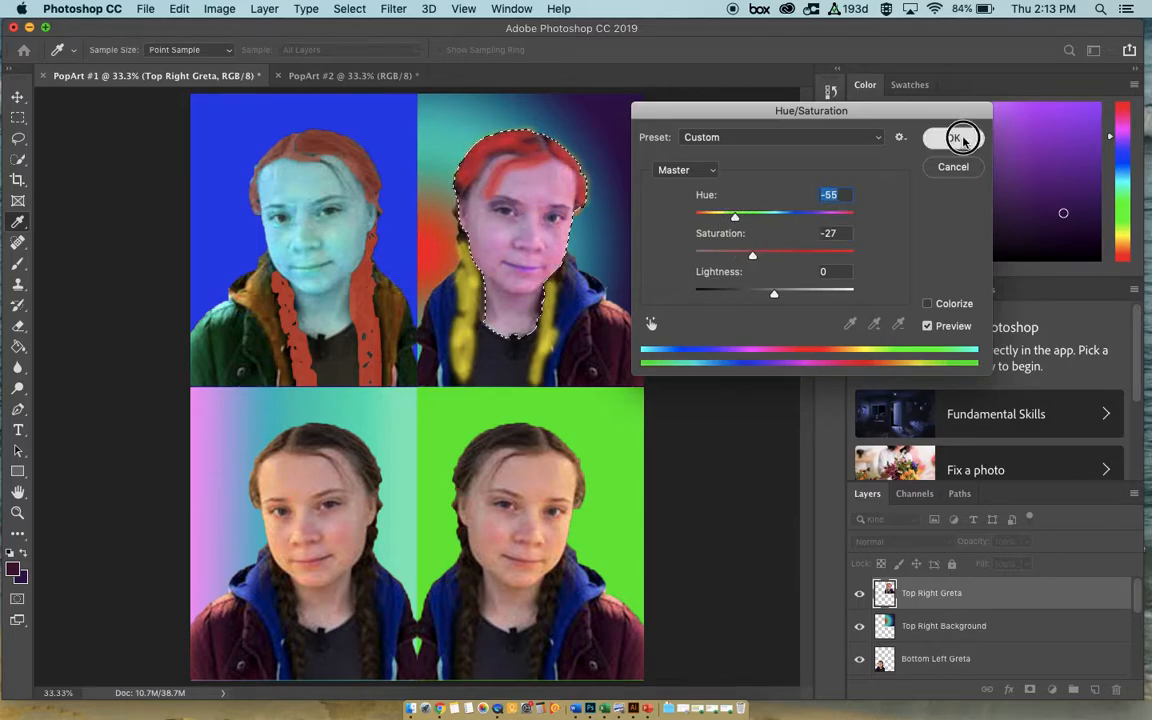
left_click(953, 138)
key("super+d")
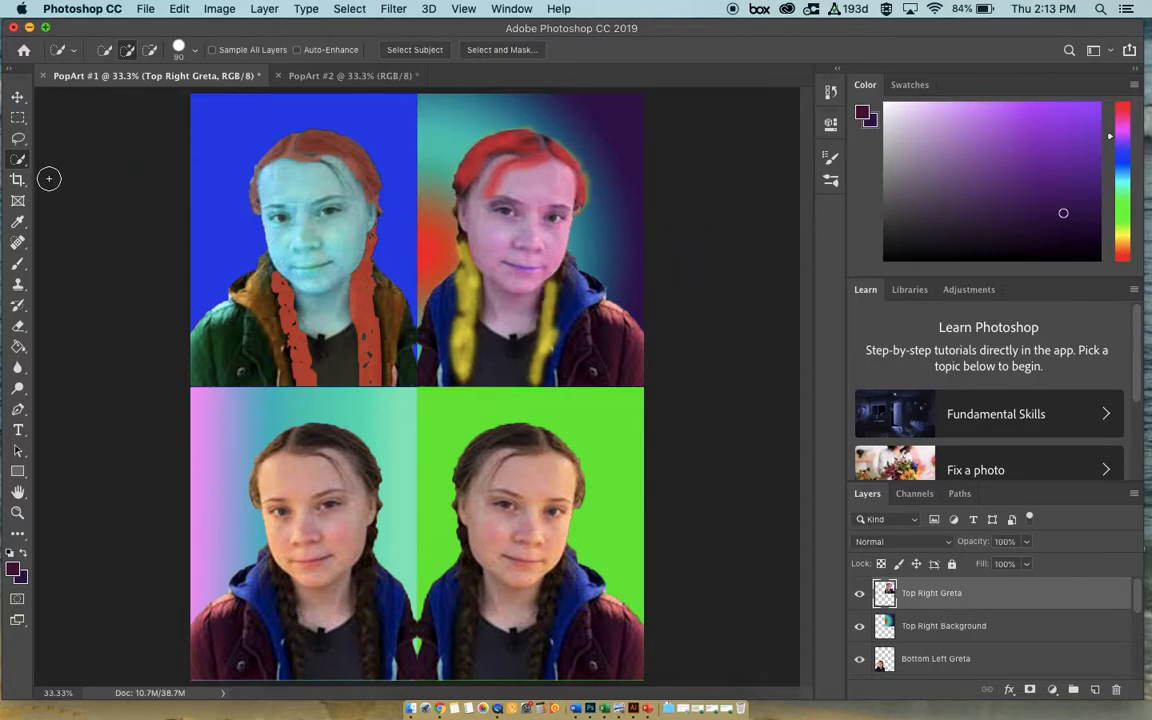
- Erase scattered round dots from the Top Left Background layer around the figure with the 38 px Eraser
left_click(17, 329)
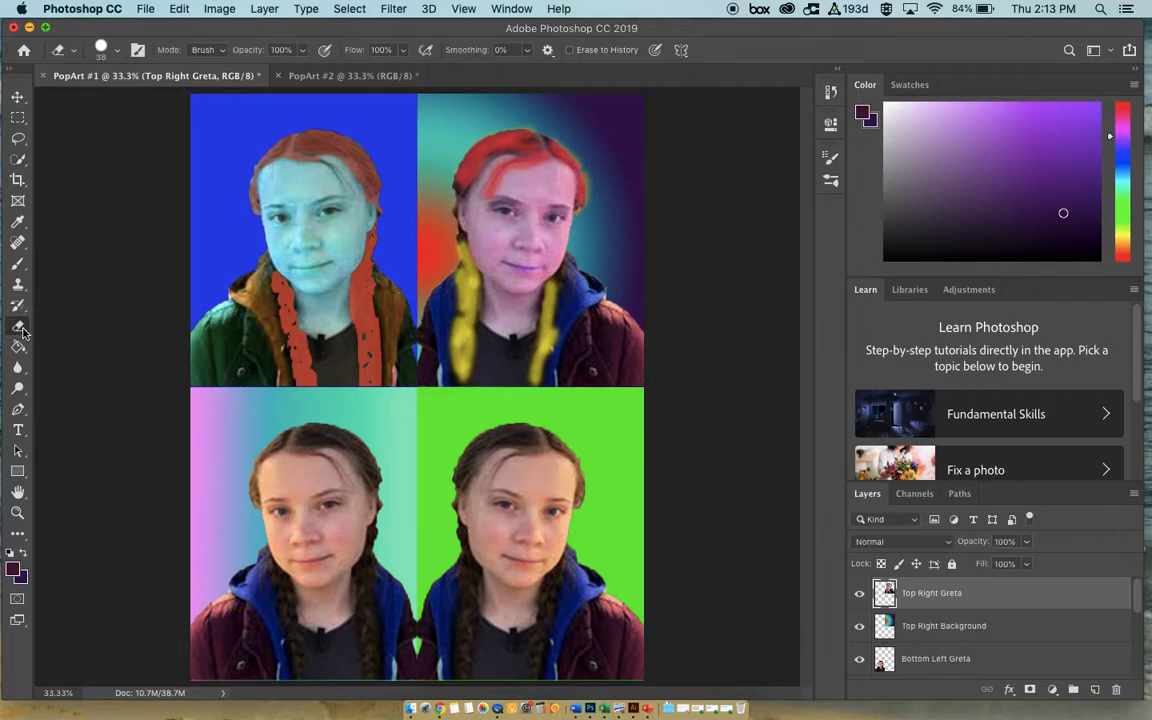
right_click(22, 333)
left_click(90, 322)
scroll(945, 618, "down", 5)
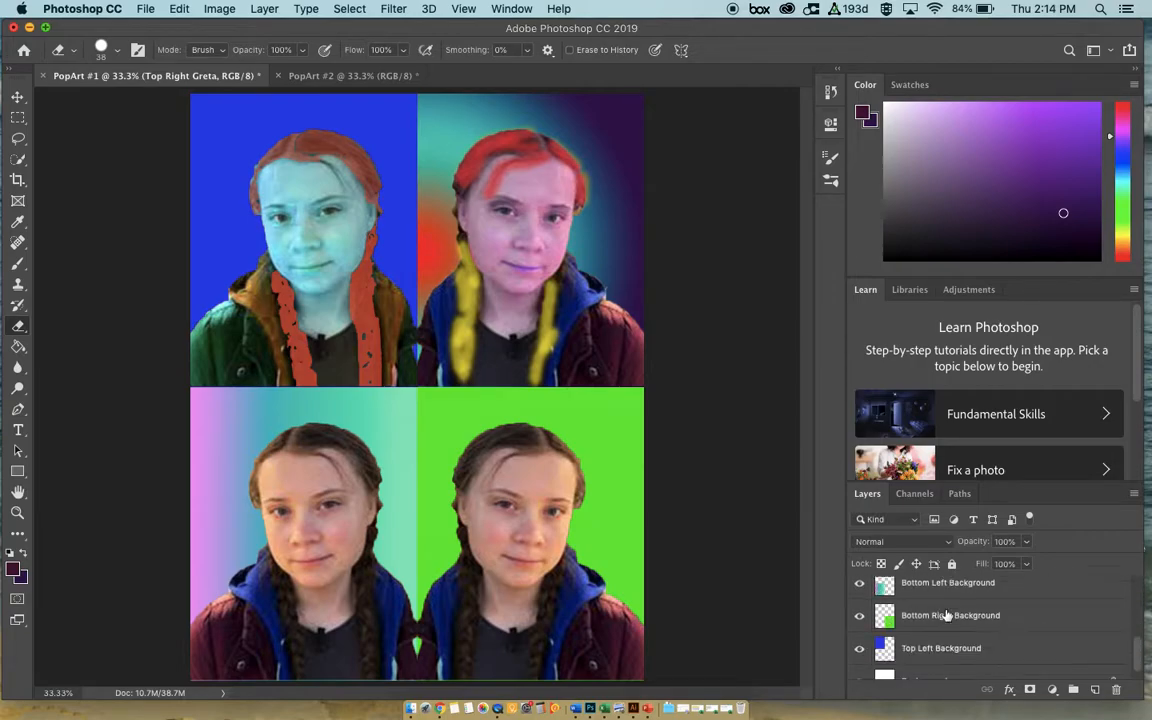
left_click(940, 630)
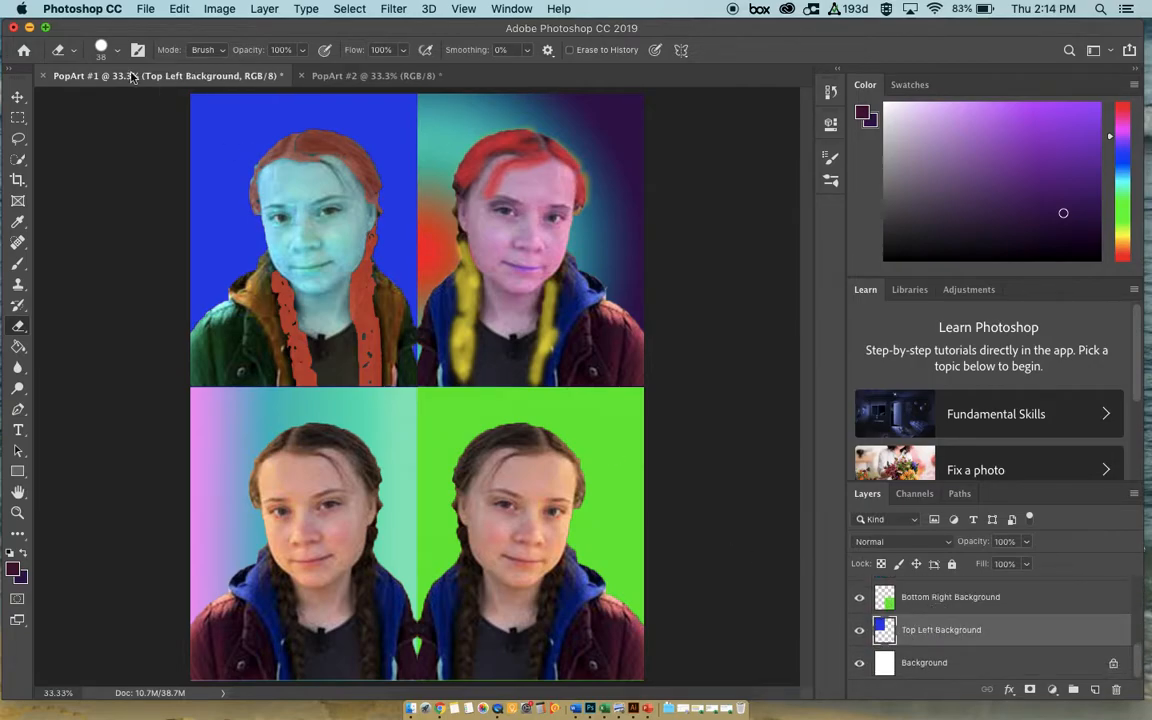
left_click(218, 168)
left_click(253, 122)
left_click(256, 145)
left_click(405, 221)
left_click(389, 248)
left_click(256, 248)
left_click(233, 206)
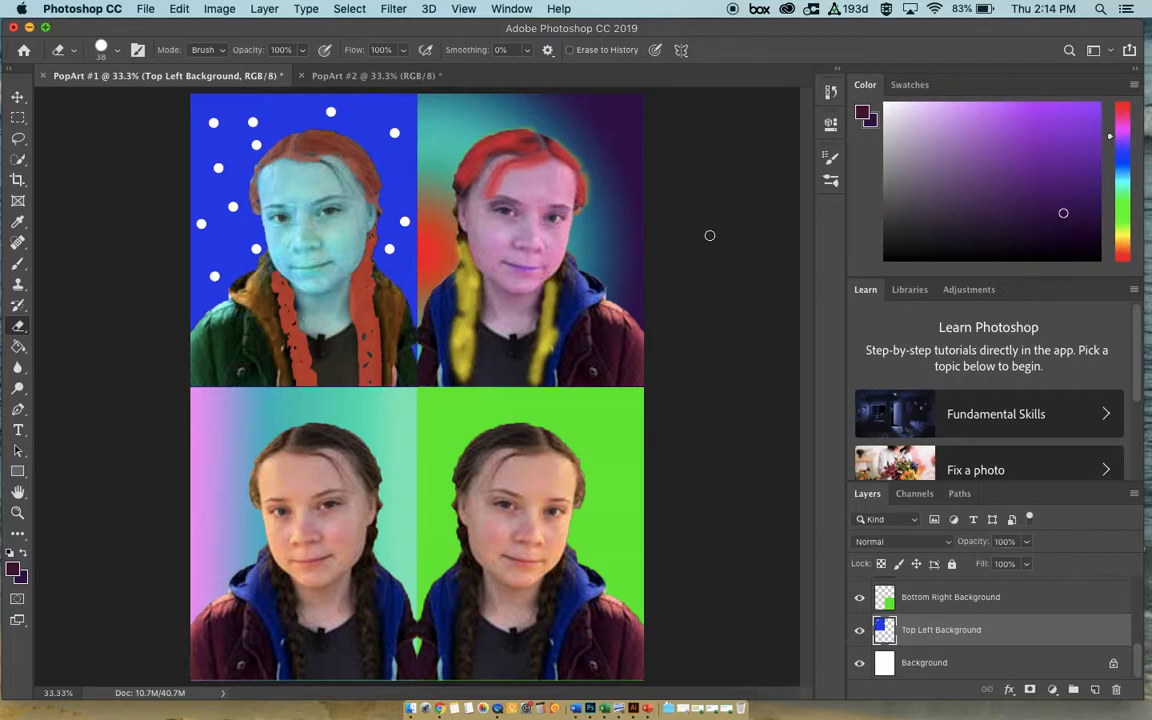
- Soften the bottom-right figure's braids on its own layer with the Blur tool at 49 px and 50% strength
left_click(18, 368)
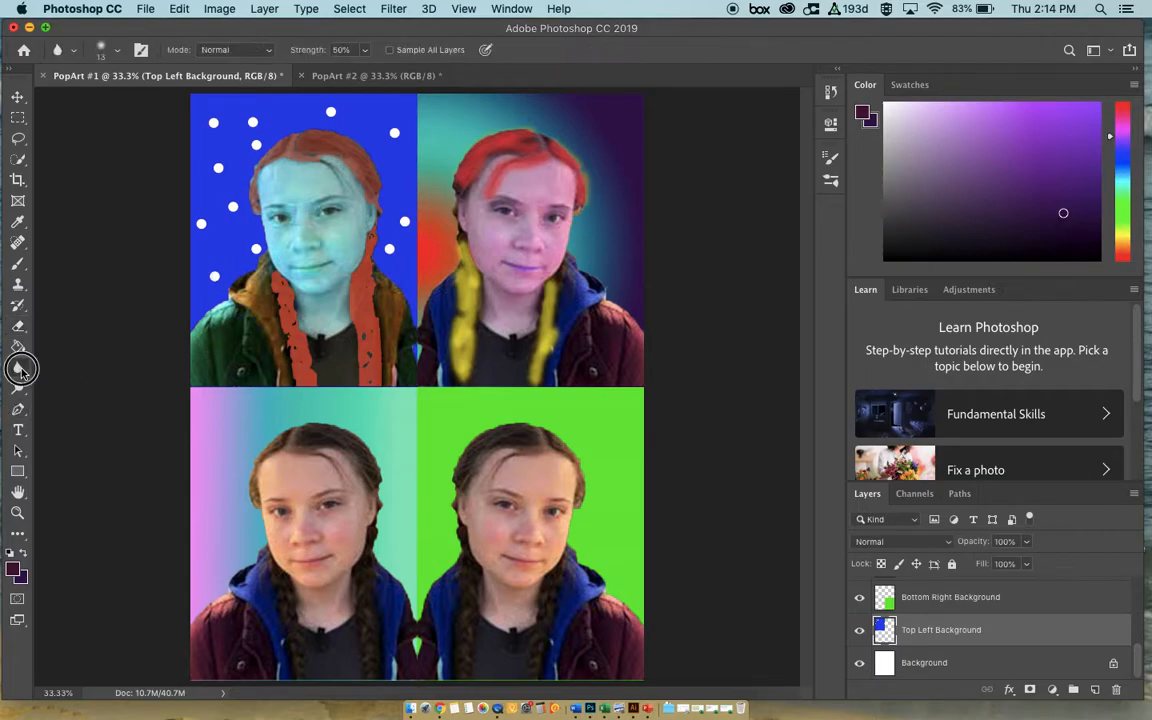
right_click(20, 368)
left_click(70, 367)
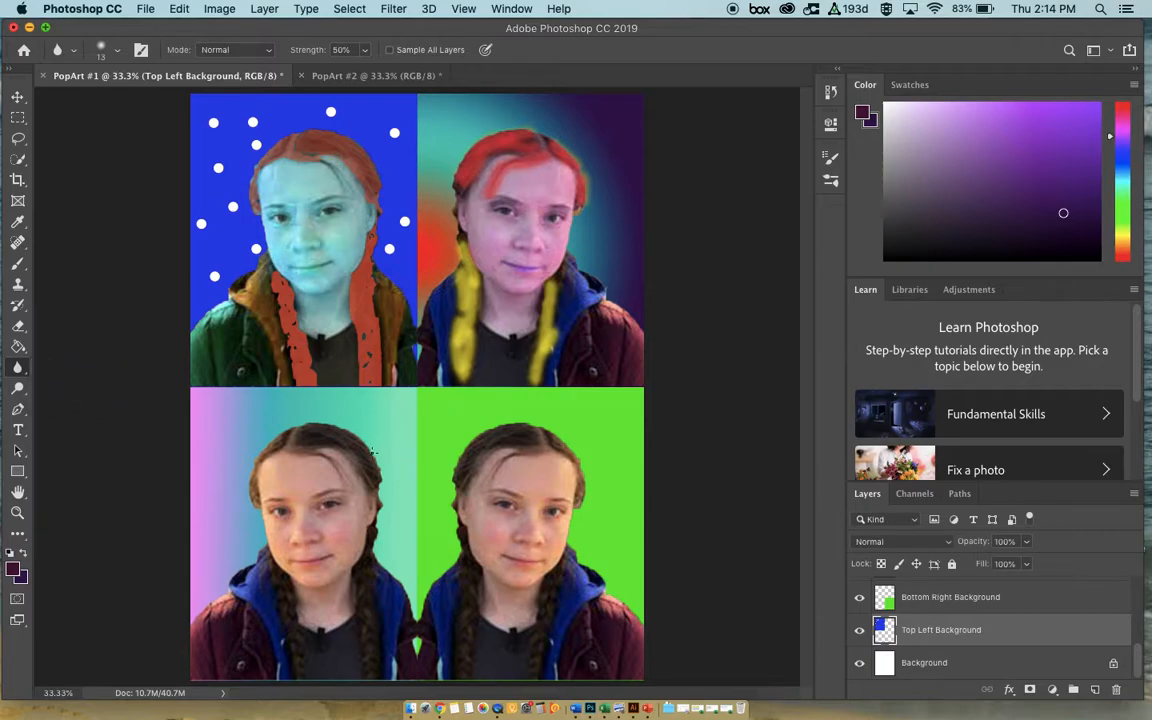
scroll(1054, 604, "up", 3)
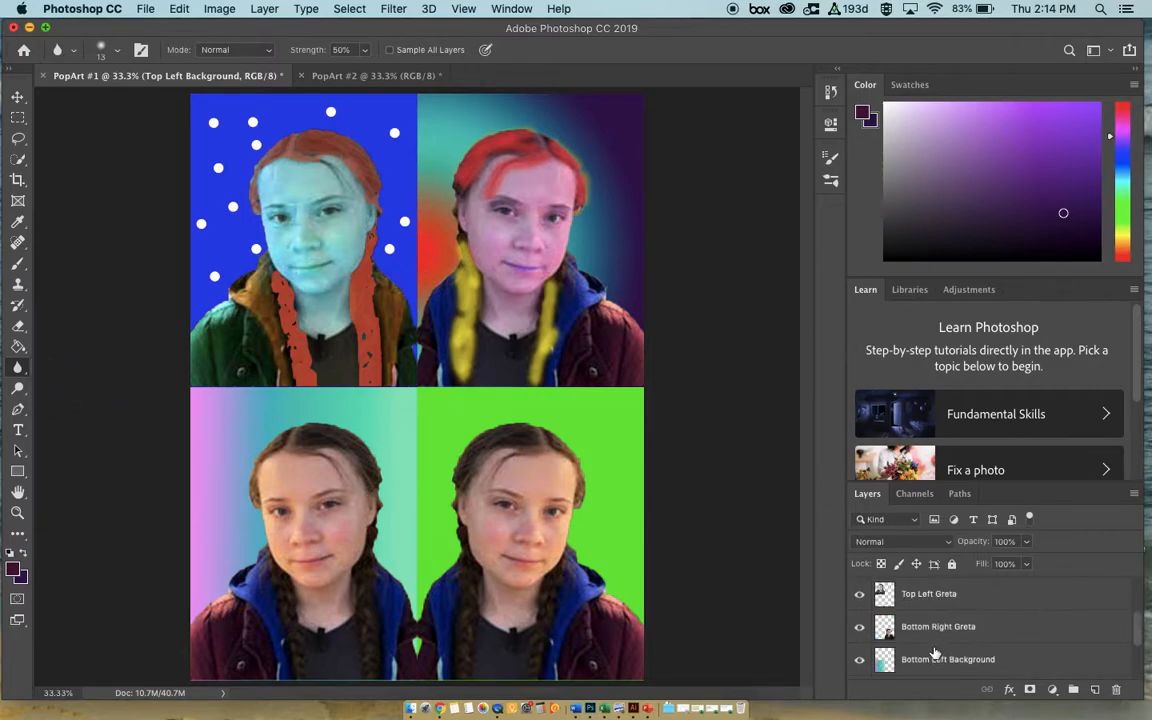
left_click(938, 626)
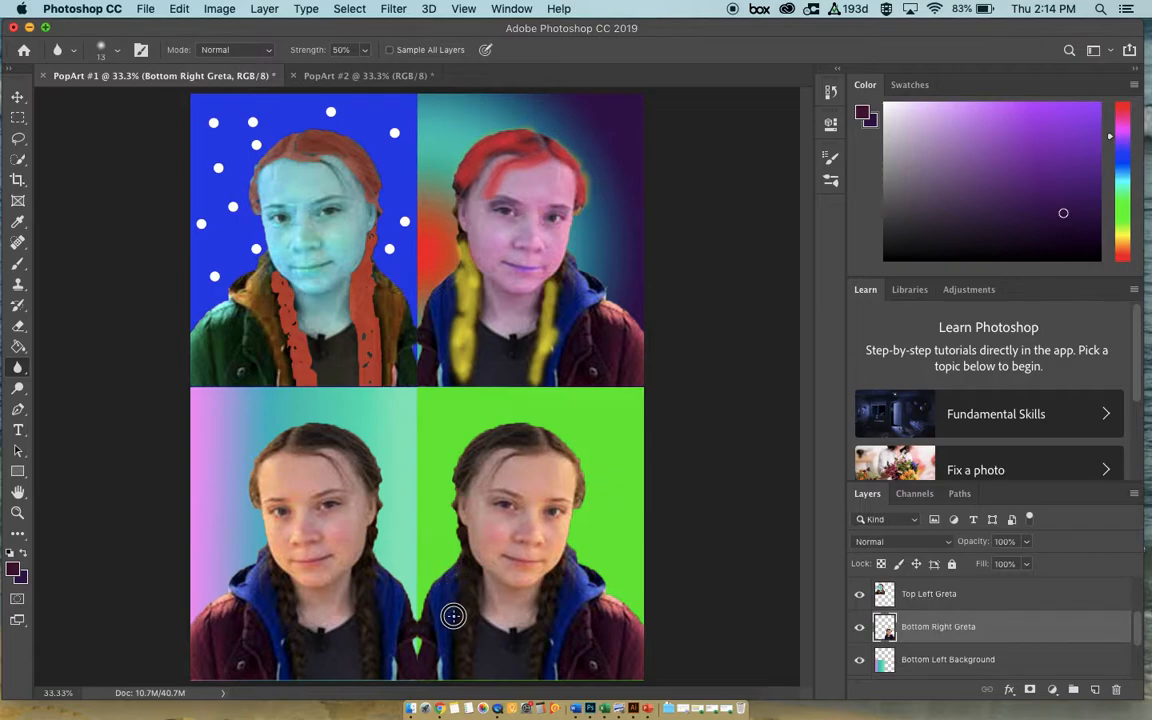
key("super+plus")
key("super+plus")
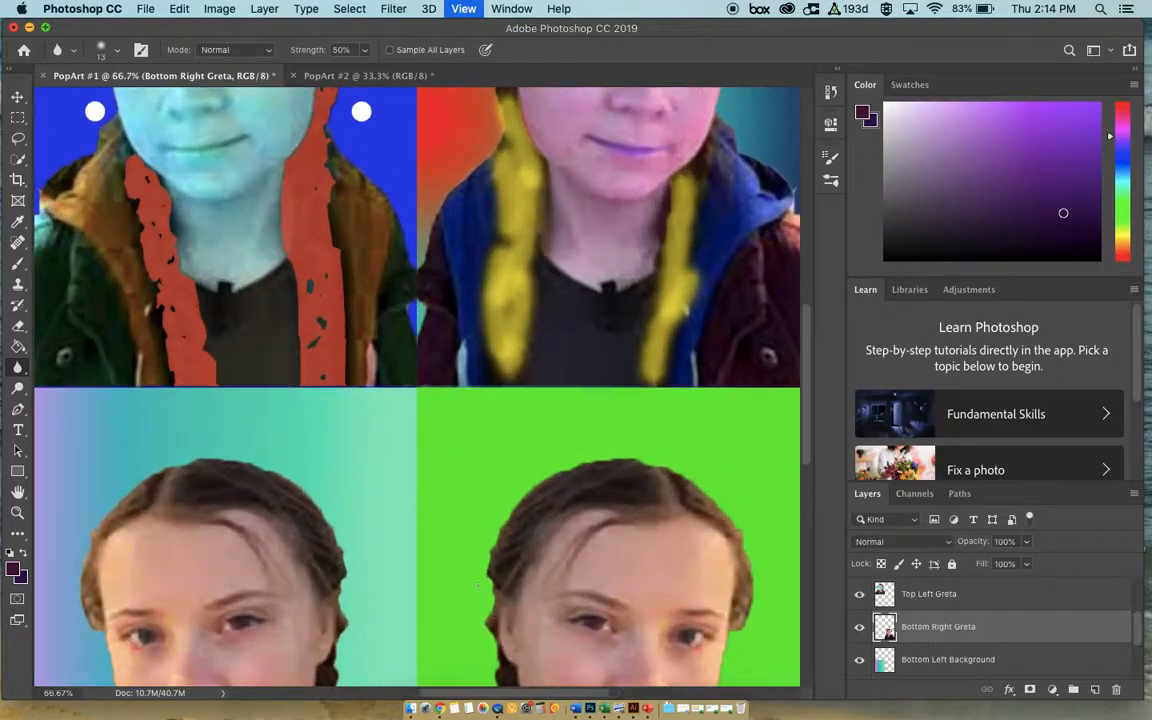
scroll(478, 586, "down", 8)
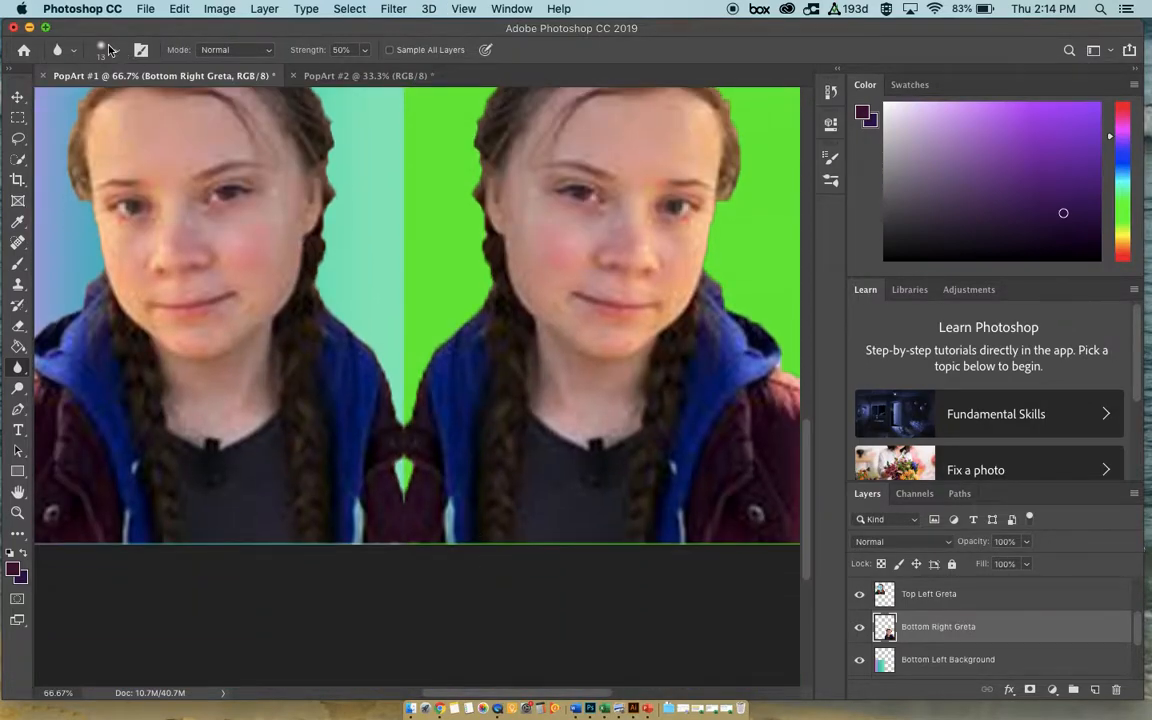
left_click(116, 51)
left_click(116, 98)
mouse_move(490, 347)
left_mouse_down()
mouse_move(470, 437)
mouse_move(488, 343)
mouse_move(486, 460)
mouse_move(468, 458)
mouse_move(478, 403)
mouse_move(481, 494)
mouse_move(484, 331)
mouse_move(457, 418)
mouse_move(439, 421)
mouse_move(438, 402)
mouse_move(417, 431)
mouse_move(420, 462)
mouse_move(434, 401)
mouse_move(501, 446)
mouse_move(590, 452)
mouse_move(592, 473)
mouse_move(600, 442)
mouse_move(581, 433)
mouse_move(631, 462)
mouse_move(602, 438)
mouse_move(621, 439)
mouse_move(645, 479)
left_mouse_up()
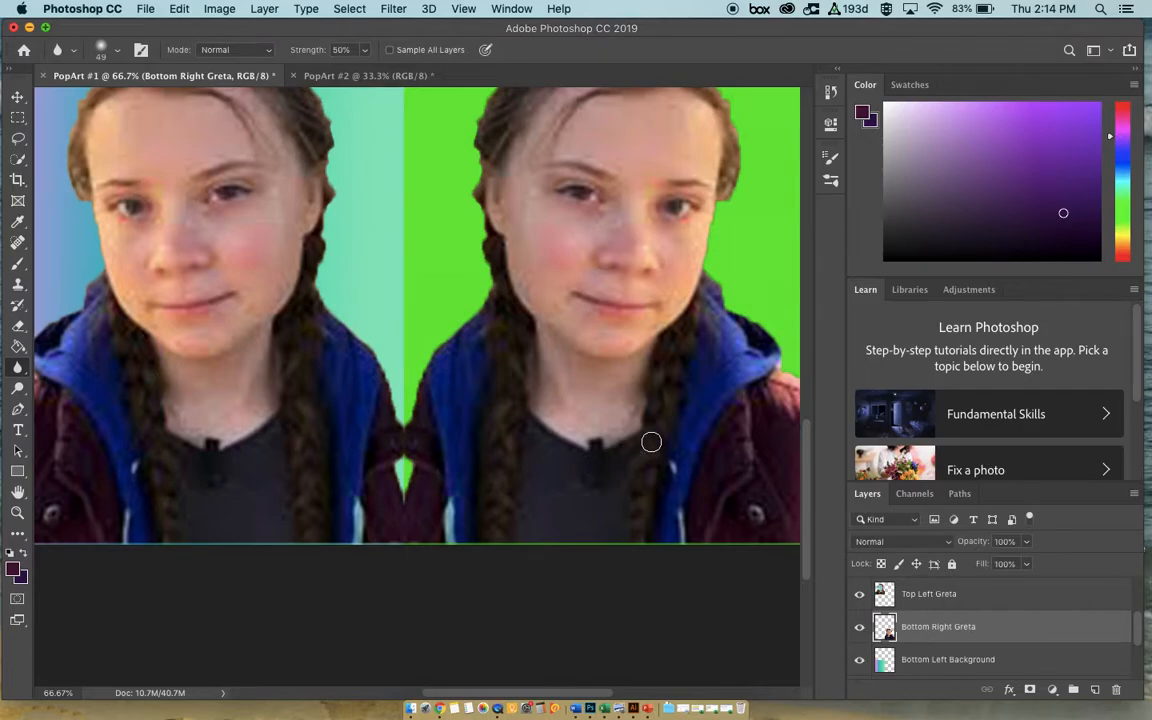
- Desaturate the bottom-right figure's neck and shirt collar with the 65 px Sponge tool at 50% flow
left_click(74, 52)
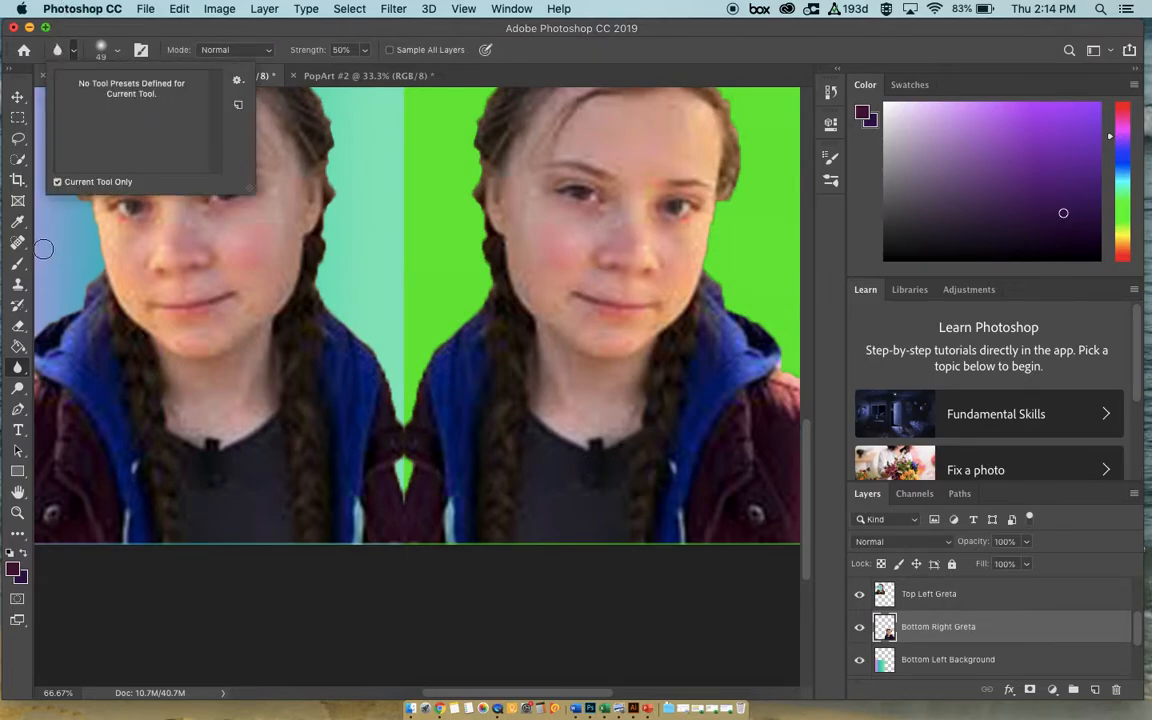
left_click(20, 368)
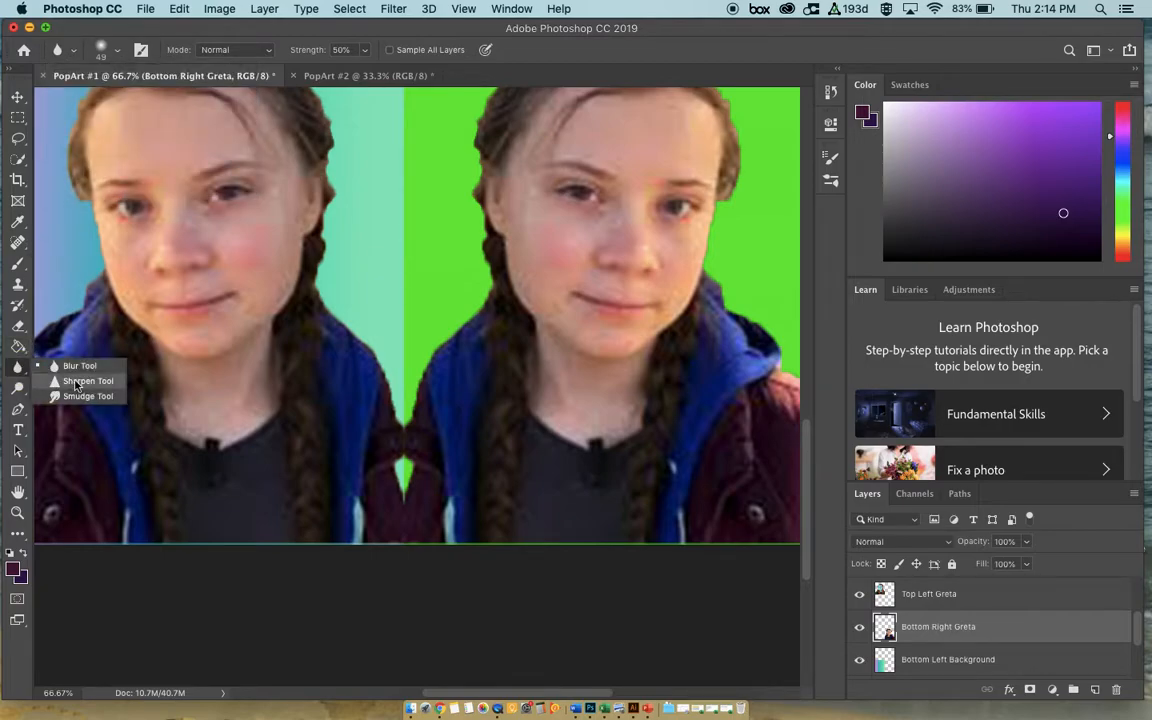
left_click(19, 389)
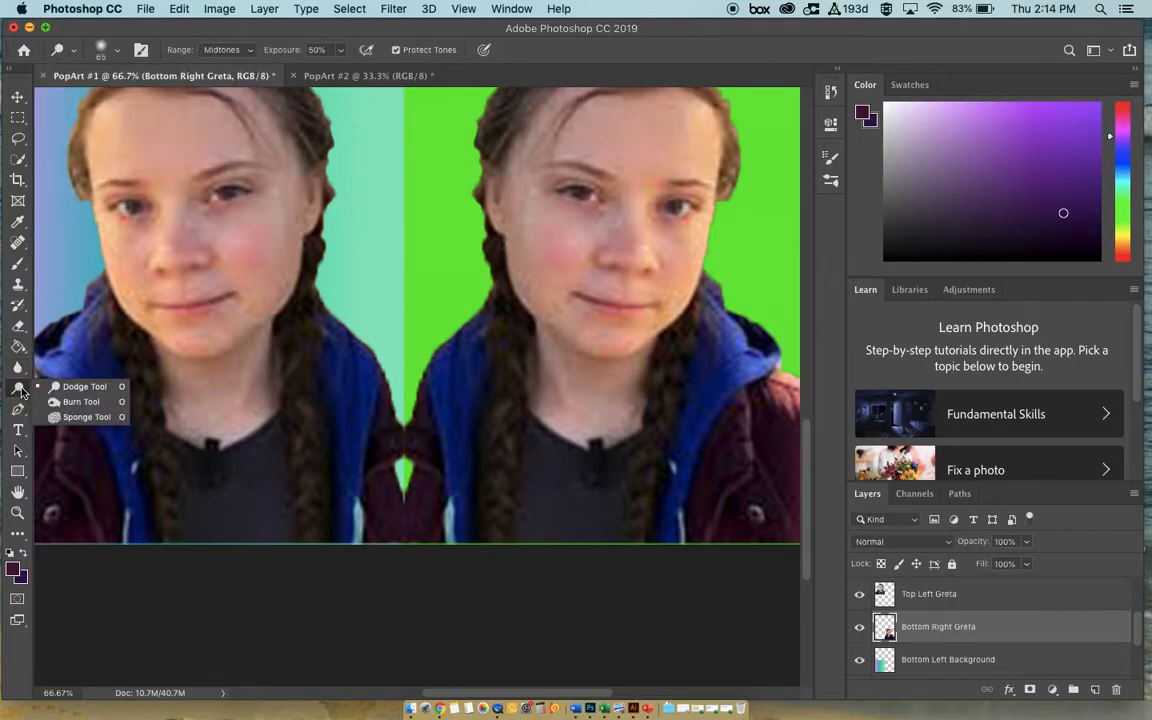
left_click(80, 417)
mouse_move(551, 411)
left_mouse_down()
mouse_move(576, 434)
mouse_move(588, 429)
left_mouse_up()
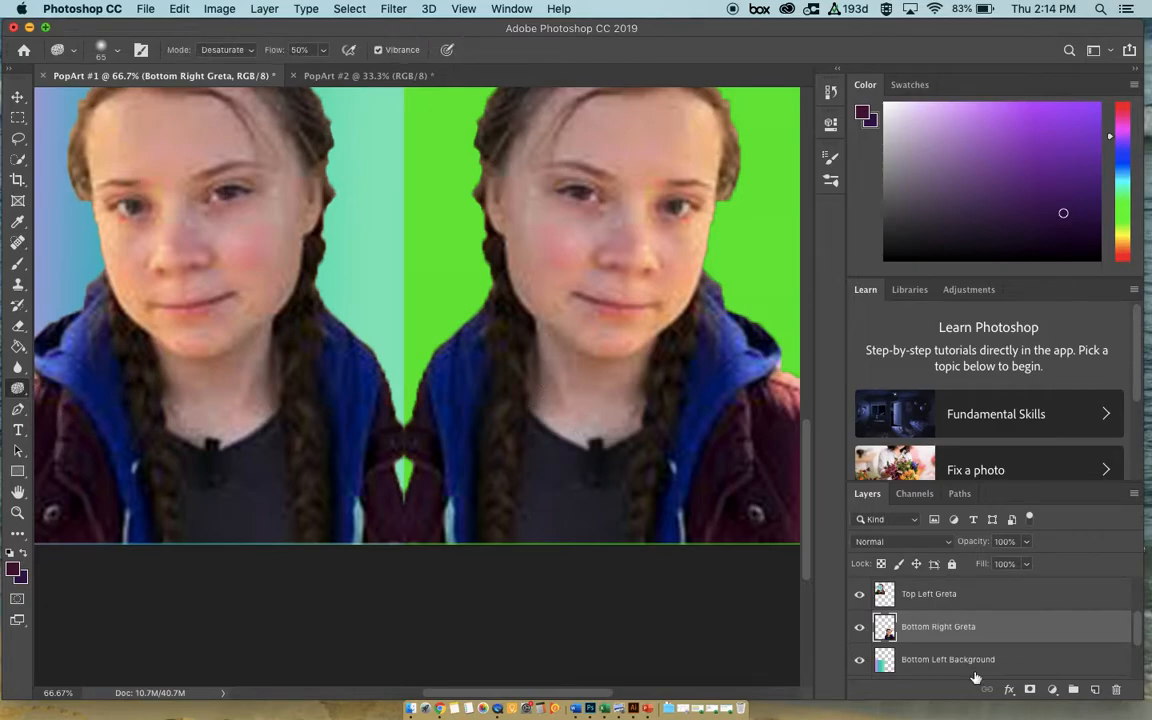
- Quick-select the bottom-right figure's neck and desaturate it within that selection using the 65 px Sponge at 66% flow
left_click(18, 158)
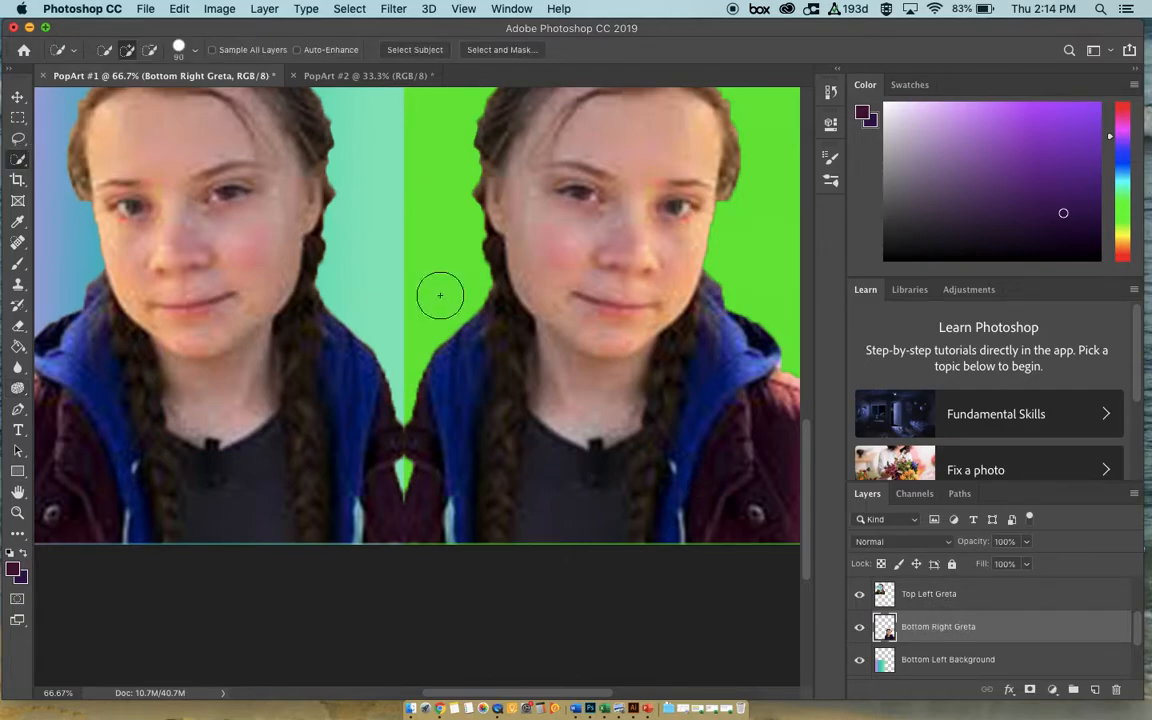
left_click_drag(555, 357, 537, 343)
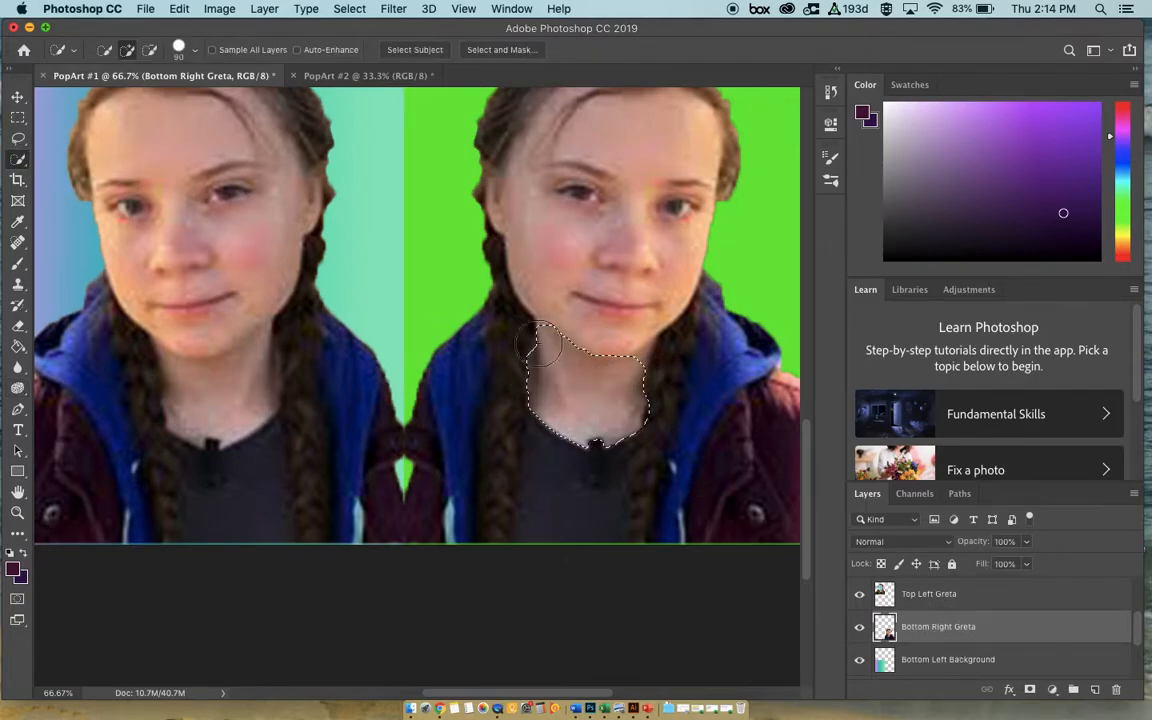
left_click(18, 388)
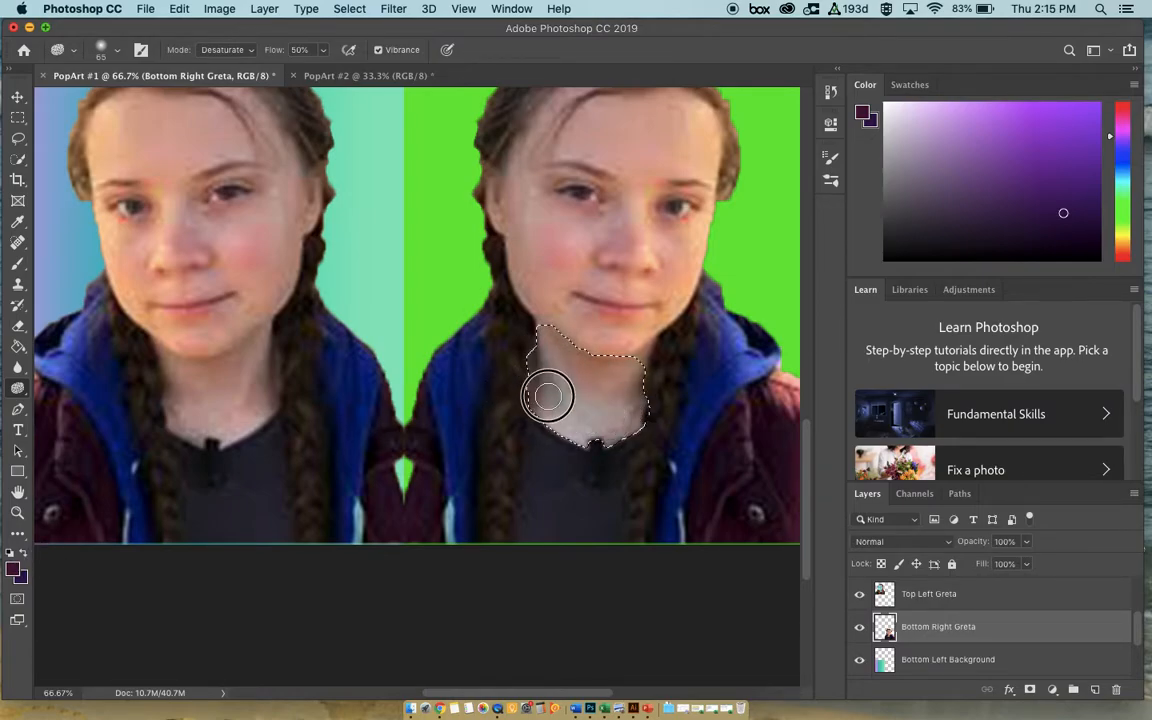
left_click(325, 50)
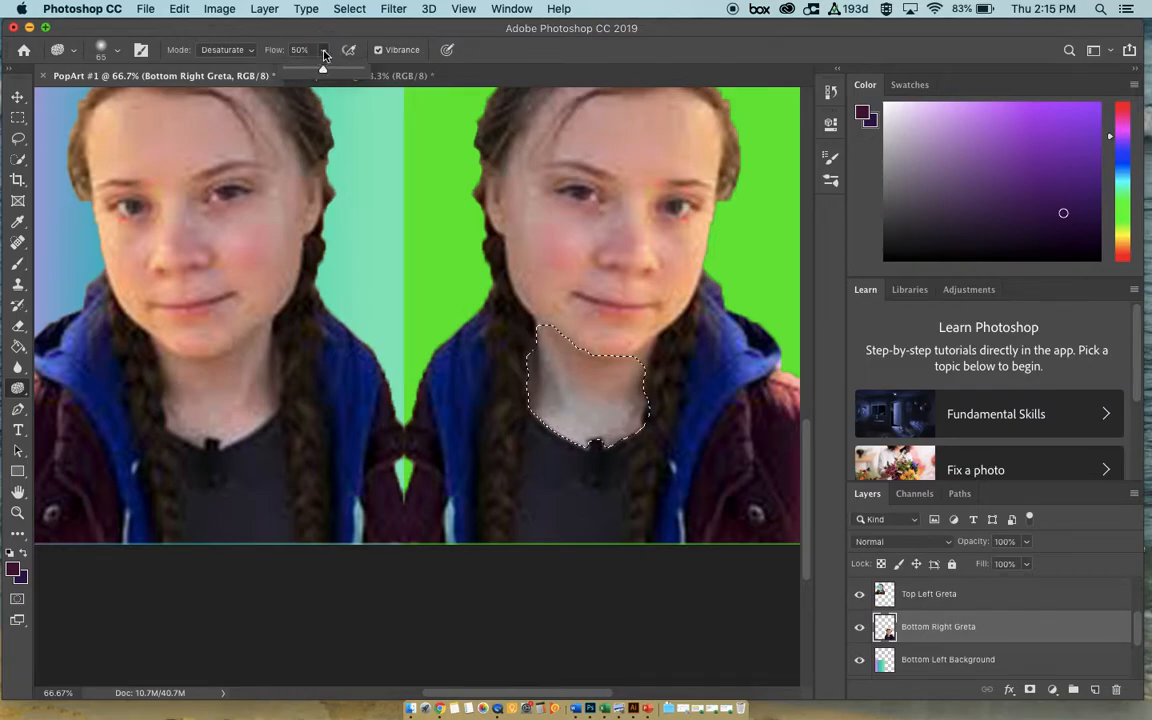
left_click(335, 71)
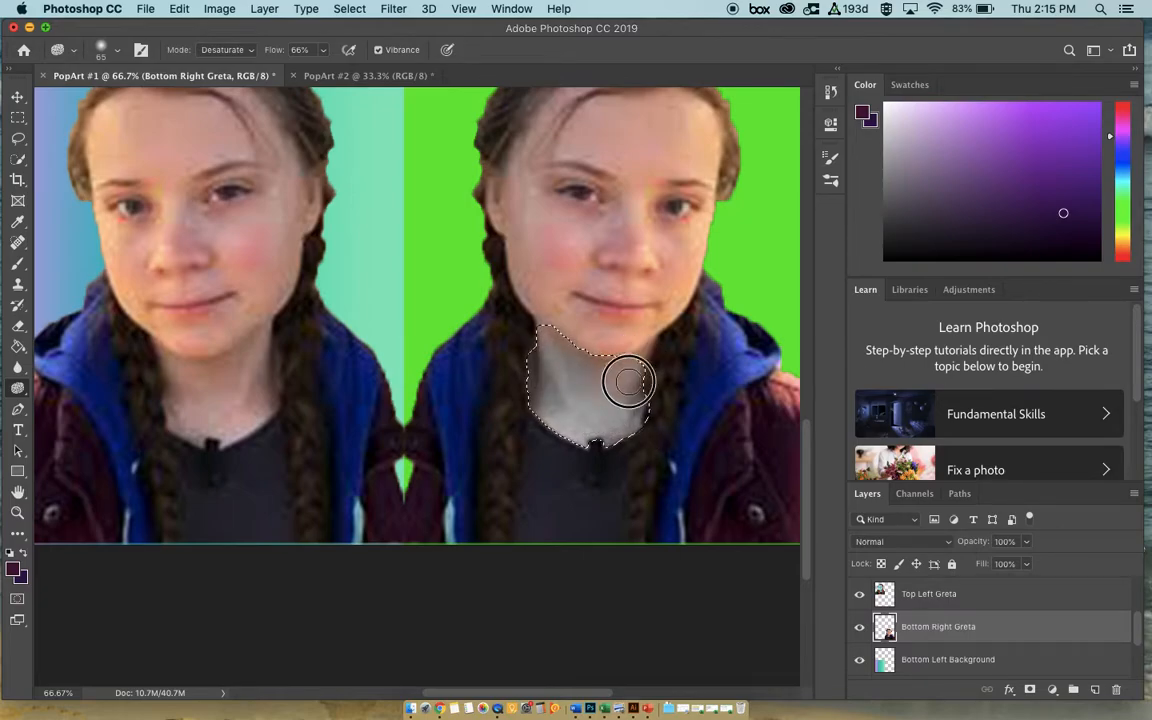
left_click_drag(18, 409, 66, 413)
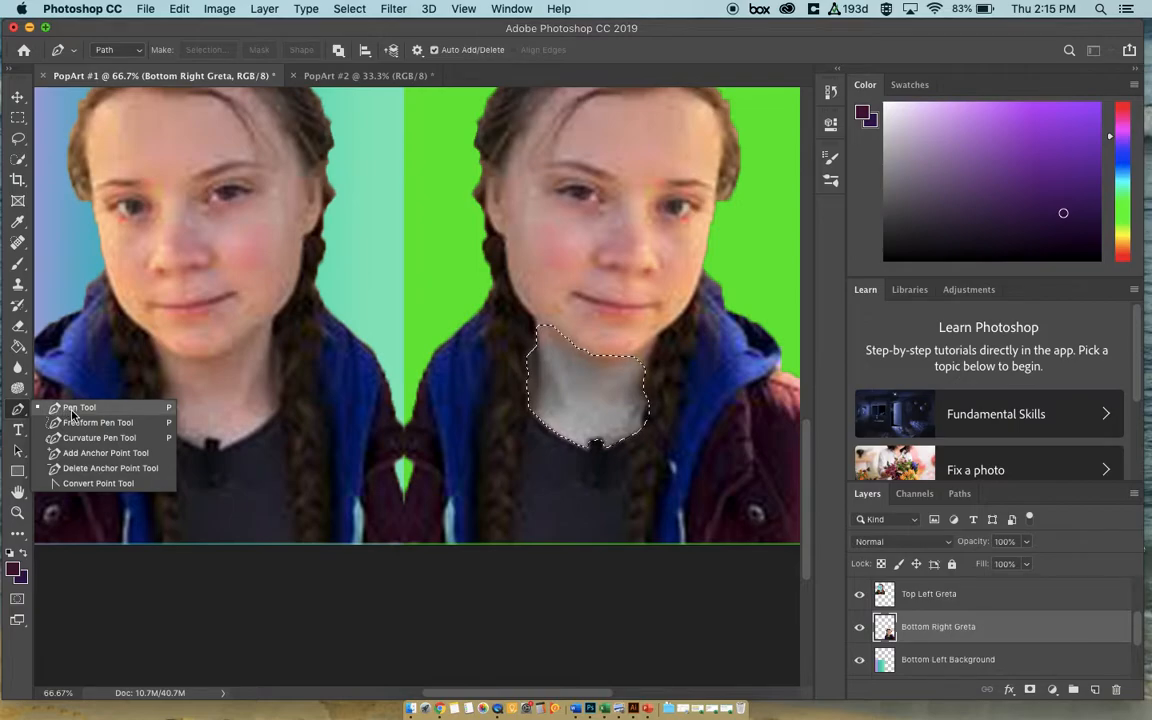
left_click(17, 430)
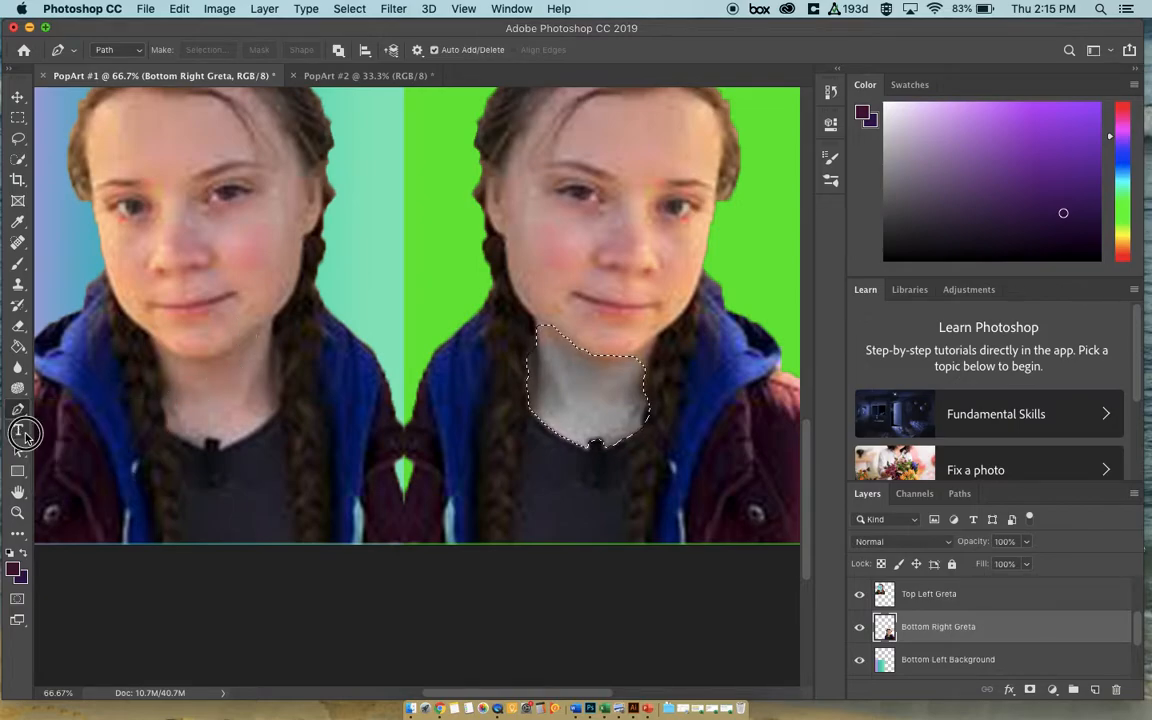
left_click(17, 430)
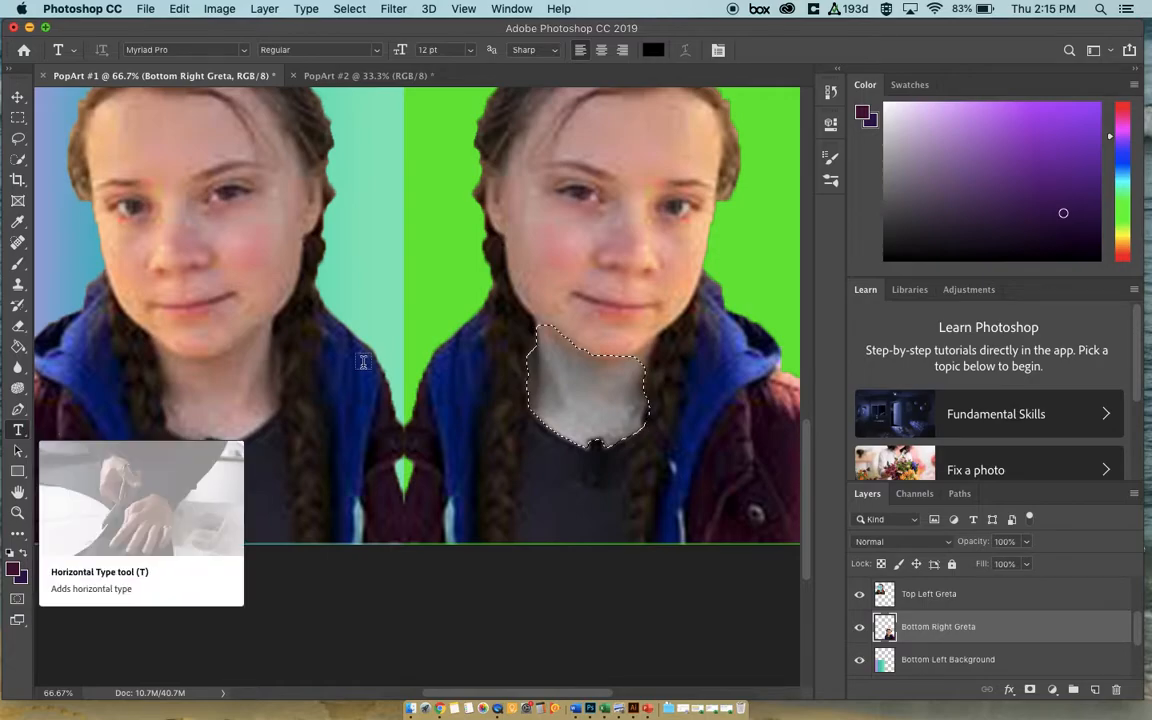
left_click(17, 474)
left_click(19, 475)
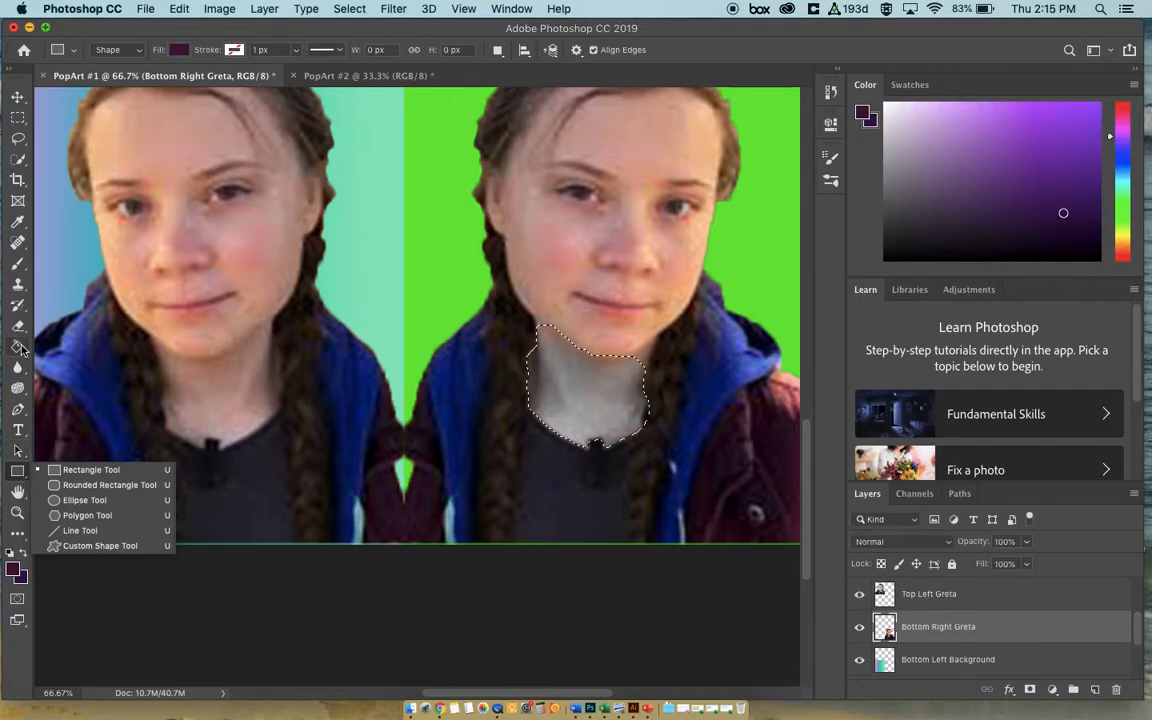
left_click(20, 347)
left_click(20, 347)
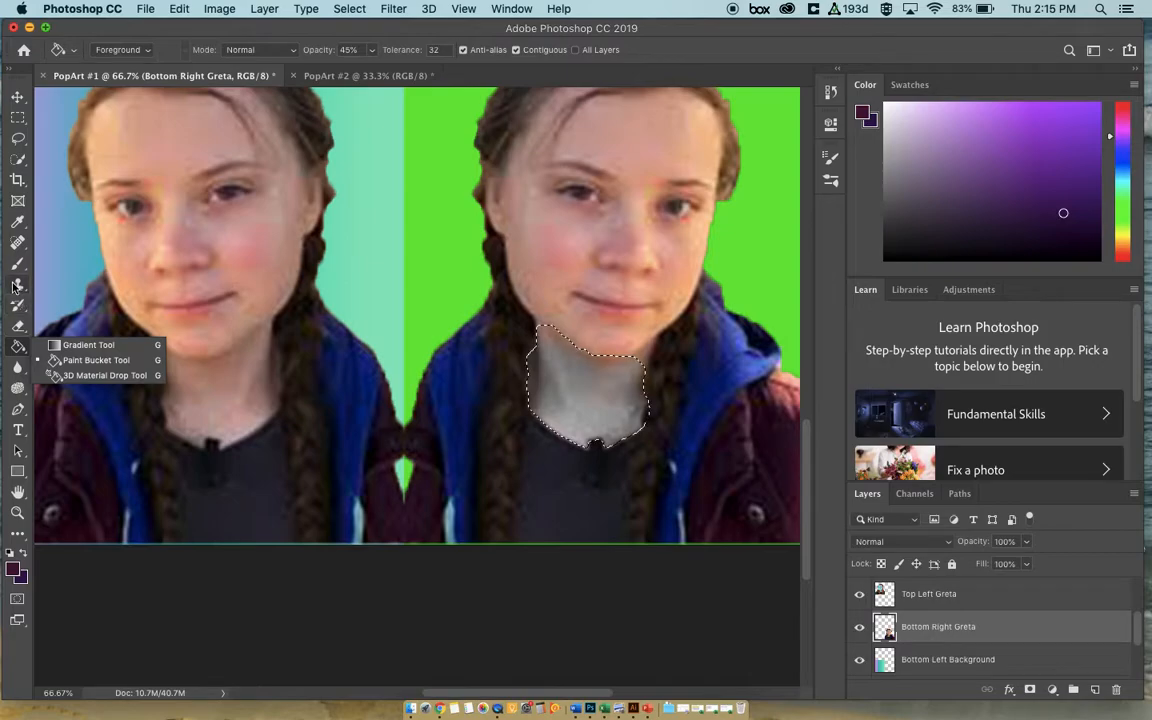
- Try to heal the marks beneath the bottom-left figure's eye with the 19 px Content-Aware Spot Healing Brush
left_click(16, 242)
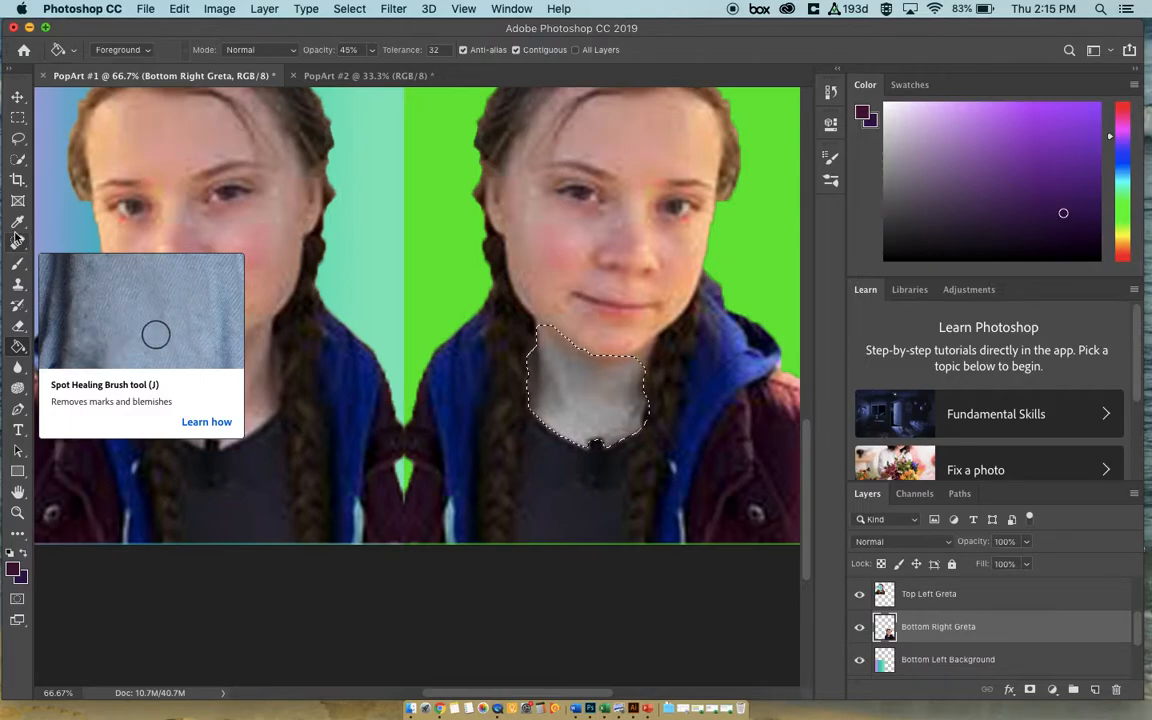
left_click(18, 240)
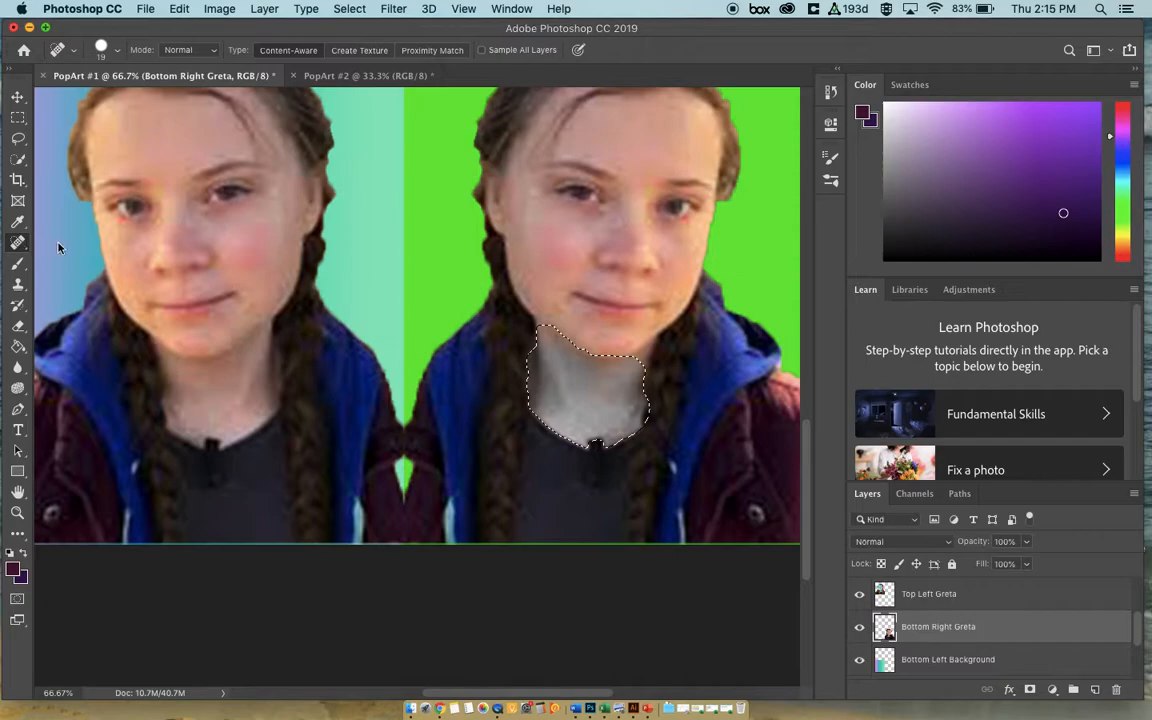
left_click(120, 220)
left_click(126, 221)
left_click(125, 221)
left_click(122, 217)
left_click(130, 226)
left_click(127, 223)
- Activate the bottom-left figure's own layer and go over the skin beneath the eye and along the jaw with the Spot Healing Brush
scroll(1020, 683, "down", 2)
scroll(890, 625, "down", 3)
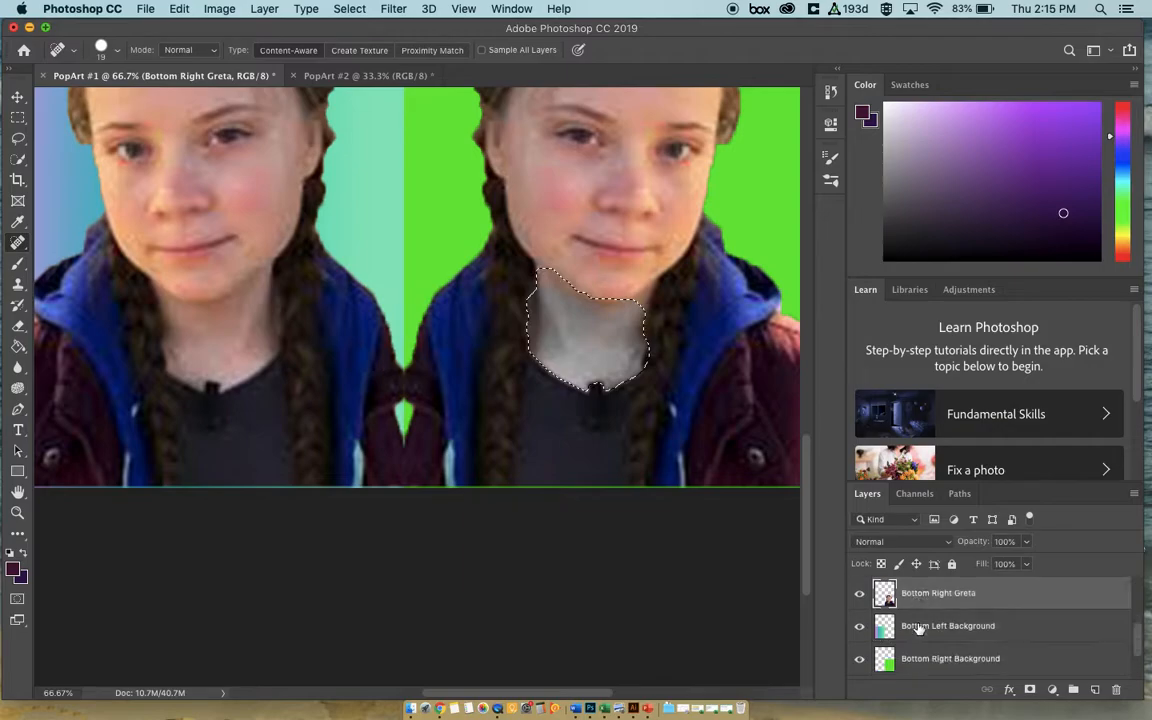
scroll(918, 628, "up", 4)
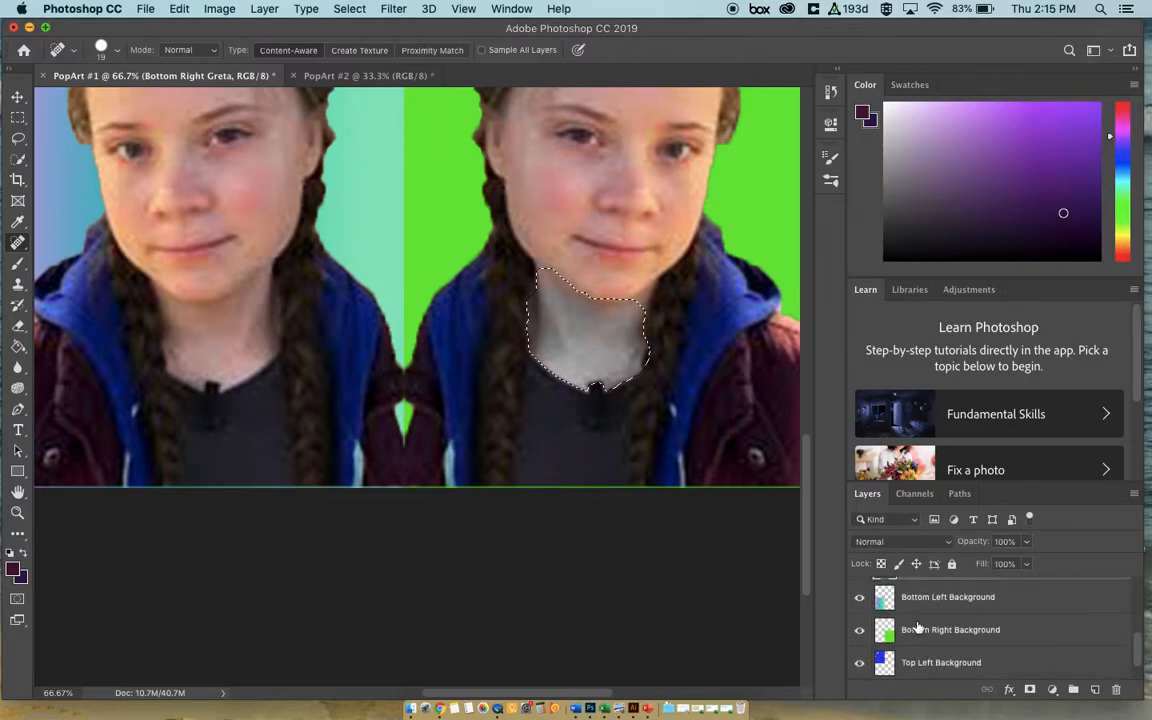
left_click(918, 612)
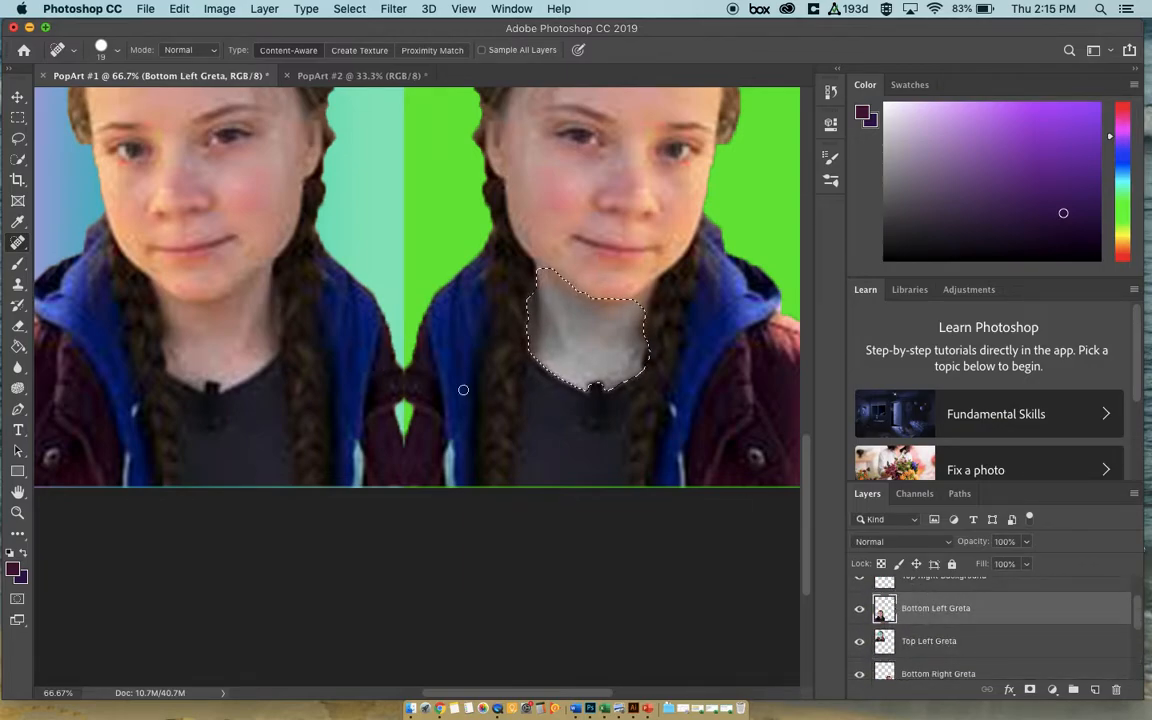
left_click(123, 164)
left_click_drag(118, 162, 137, 173)
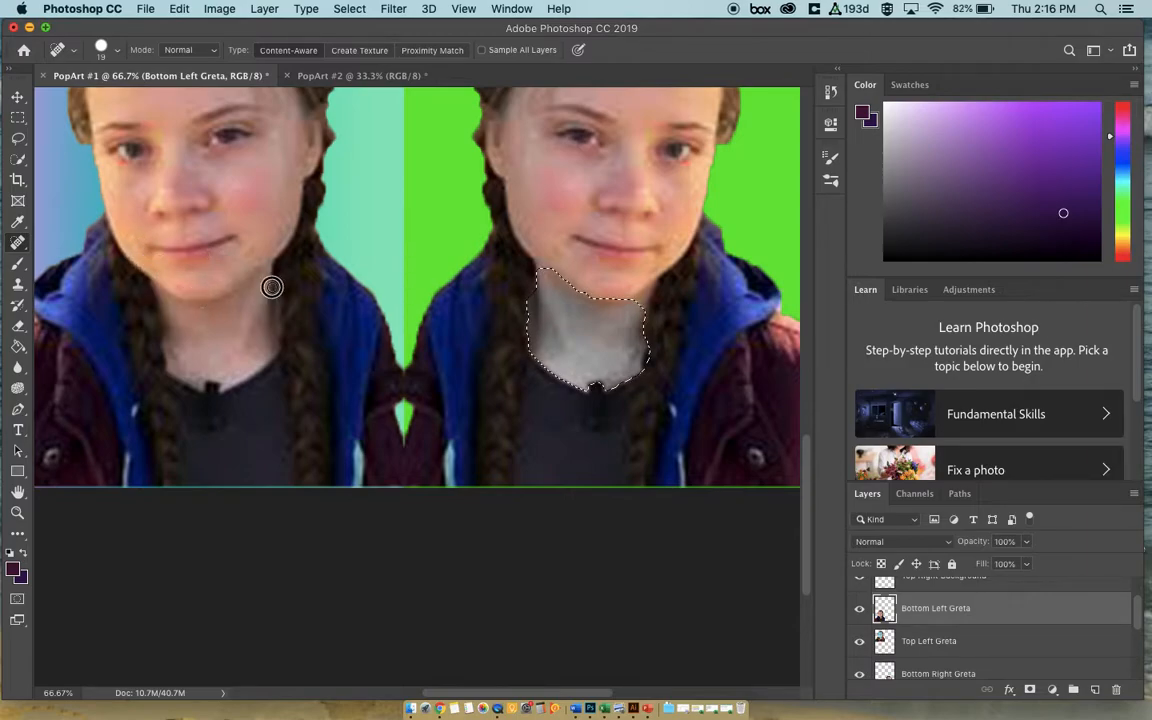
mouse_move(239, 259)
left_mouse_down()
mouse_move(260, 231)
mouse_move(275, 237)
left_mouse_up()
- Clear the selection and heal the bottom-left figure's cheek, brow and forehead marks and the black clip at the shirt collar
scroll(307, 221, "up", 2)
scroll(307, 221, "left", 2)
scroll(307, 221, "up", 3)
scroll(307, 221, "left", 1)
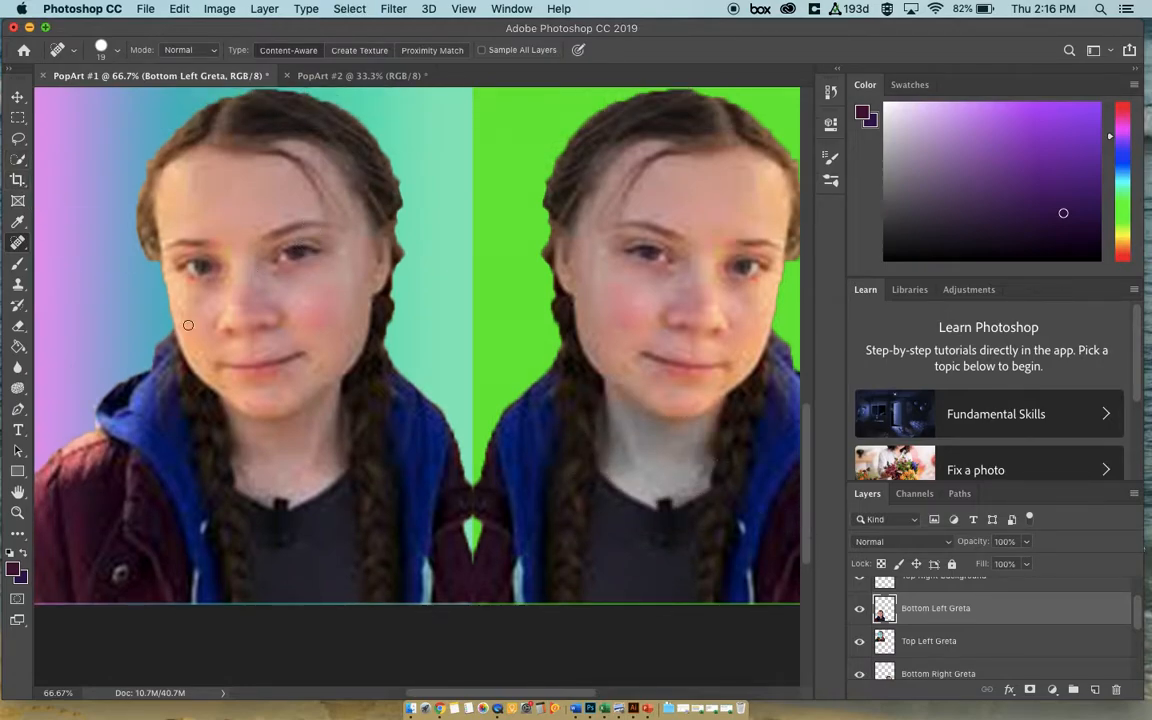
left_click_drag(186, 326, 197, 356)
mouse_move(355, 337)
left_mouse_down()
mouse_move(343, 369)
mouse_move(347, 359)
mouse_move(303, 400)
mouse_move(329, 363)
left_mouse_up()
left_click(191, 281)
left_click(219, 239)
left_click_drag(215, 172, 198, 170)
left_click_drag(264, 498, 281, 498)
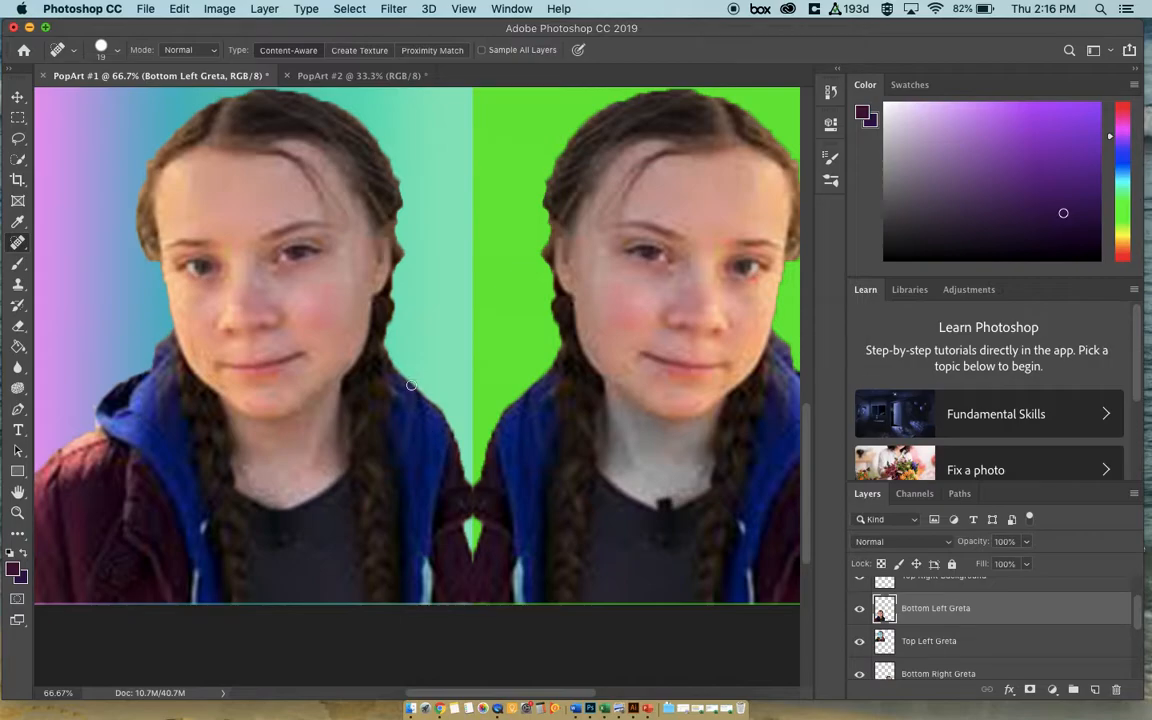
- Try the Spot Healing Brush along the outer edge of the bottom-left figure's braid beside the green panel, and undo the strokes
mouse_move(396, 294)
left_mouse_down()
mouse_move(386, 373)
mouse_move(402, 381)
left_mouse_up()
mouse_move(395, 304)
left_mouse_down()
mouse_move(398, 368)
mouse_move(418, 407)
left_mouse_up()
left_click_drag(400, 307, 424, 406)
left_click_drag(396, 296, 403, 405)
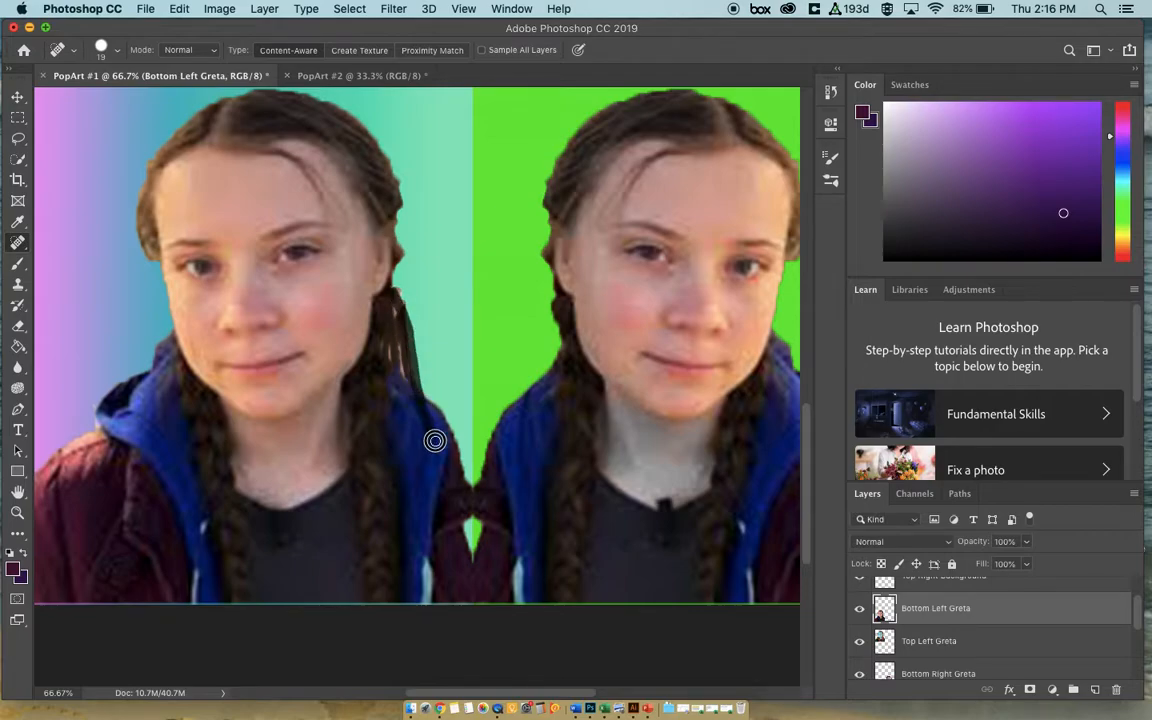
left_click_drag(394, 342, 408, 384)
mouse_move(391, 311)
left_mouse_down()
mouse_move(408, 373)
mouse_move(404, 311)
mouse_move(413, 327)
mouse_move(406, 380)
left_mouse_up()
key("super+z")
key("super+z")
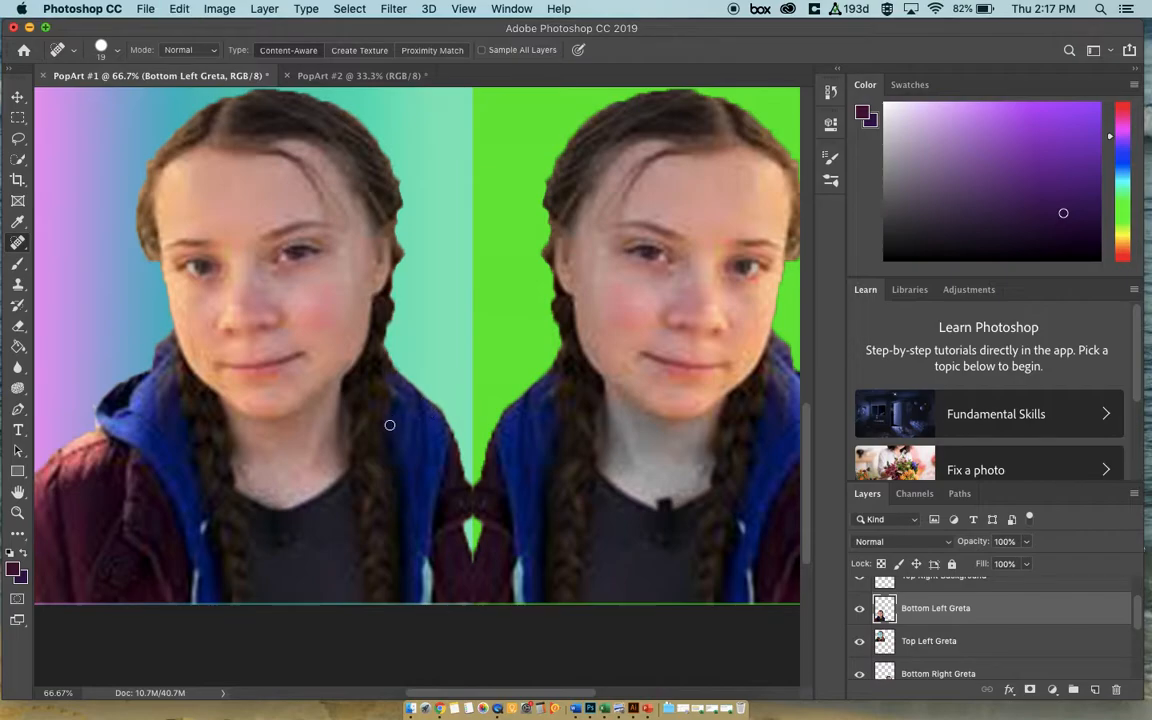
- Sample the bottom-left figure's forehead as the background color and set the foreground color to skin tone #e2a499 from the face
left_click(17, 222)
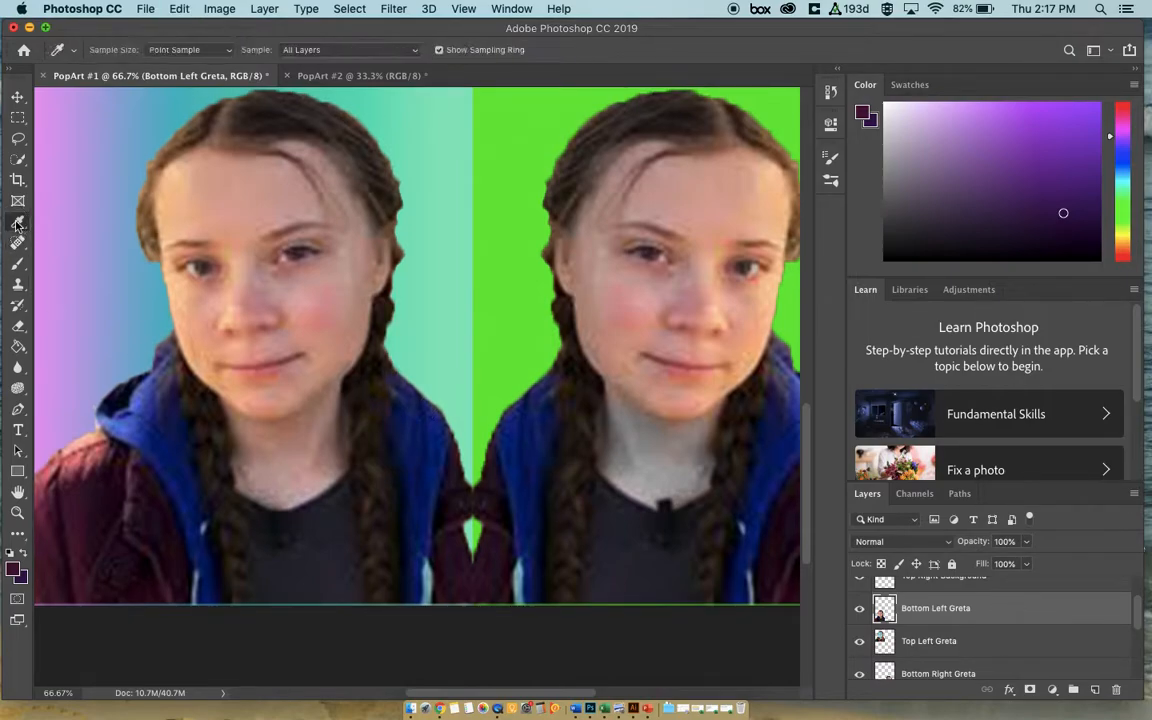
left_click(220, 198, "alt")
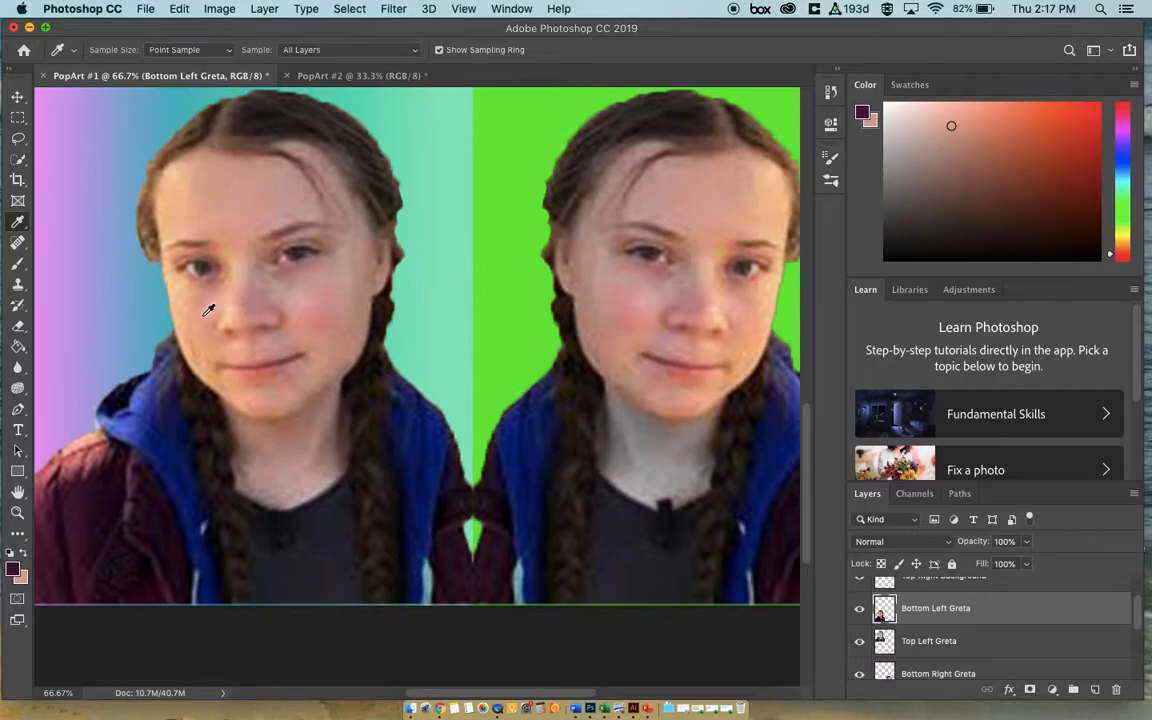
left_click(12, 568)
left_click(247, 304)
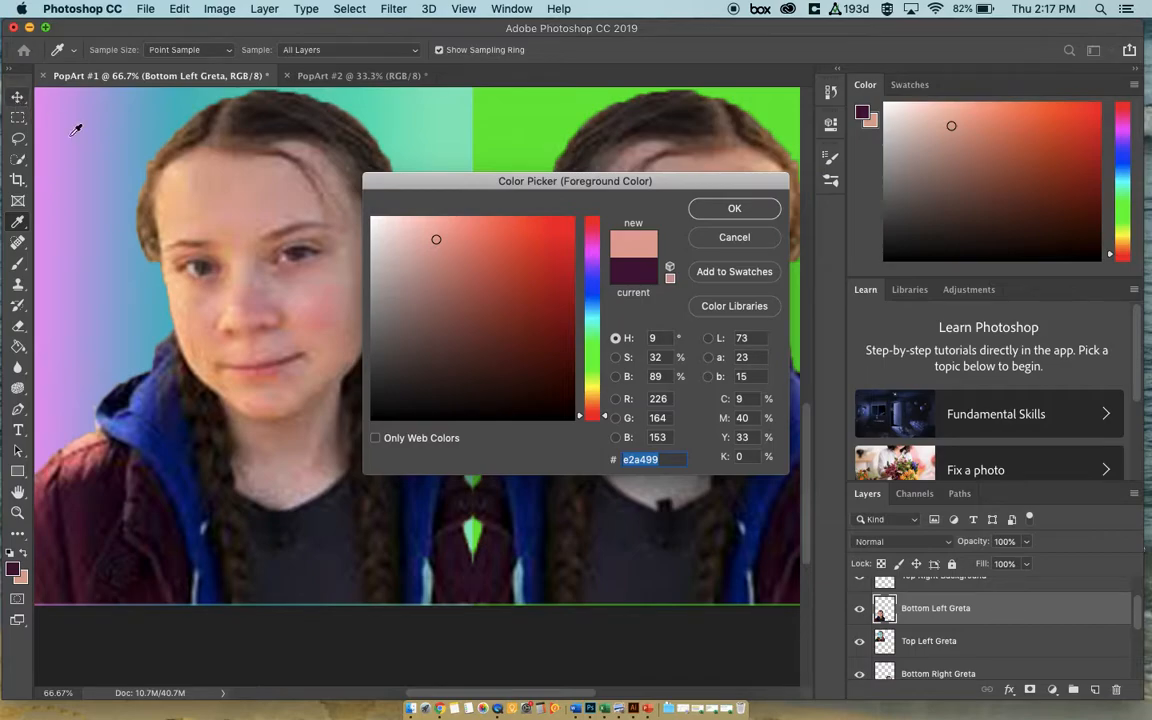
left_click(692, 210)
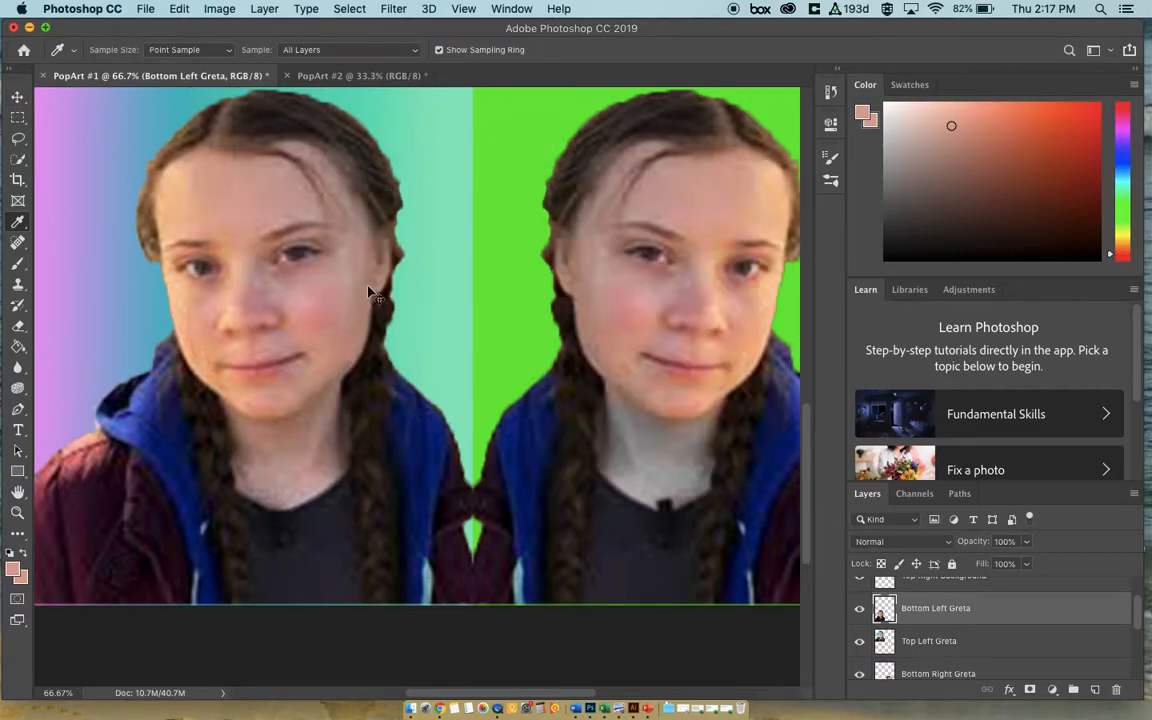
- Set the foreground color to off-white #f5efee for retouching the bottom-left figure's eyes
key("super+plus")
key("super+plus")
scroll(370, 287, "up", 5)
scroll(370, 287, "left", 7)
scroll(373, 281, "left", 3)
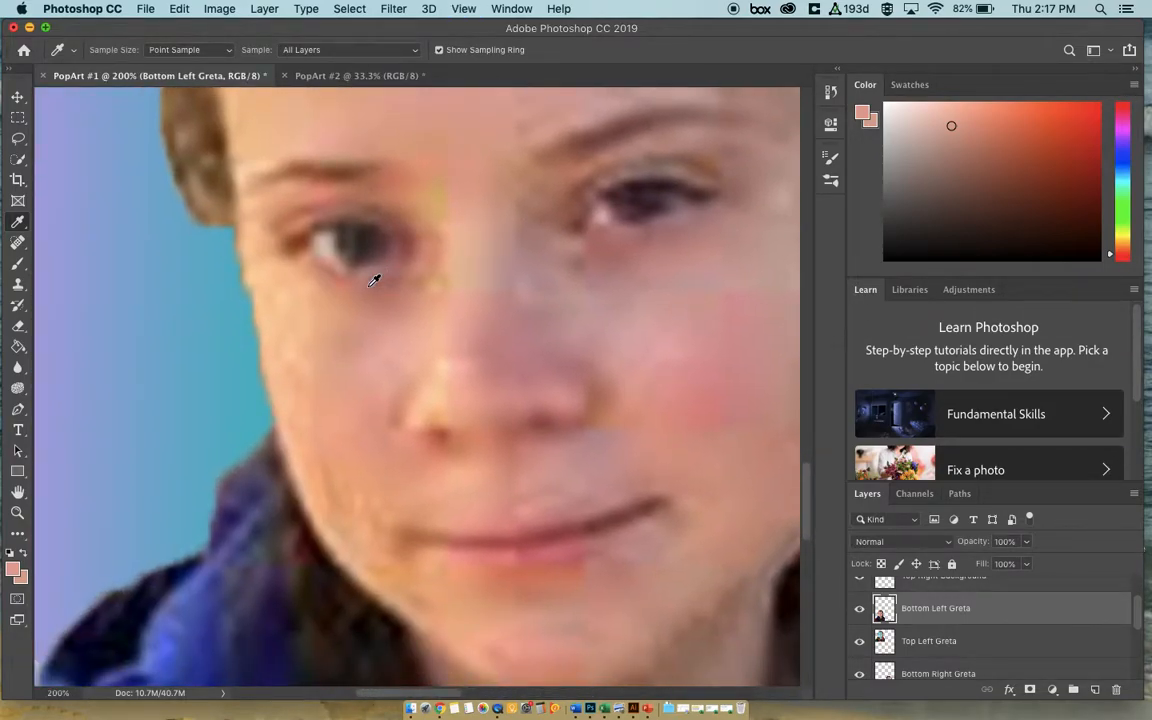
left_click(13, 569)
left_click(377, 224)
left_click(712, 208)
- Brighten the whites of both of the bottom-left figure's eyes with an 11 px Brush at 17% opacity
left_click(19, 265)
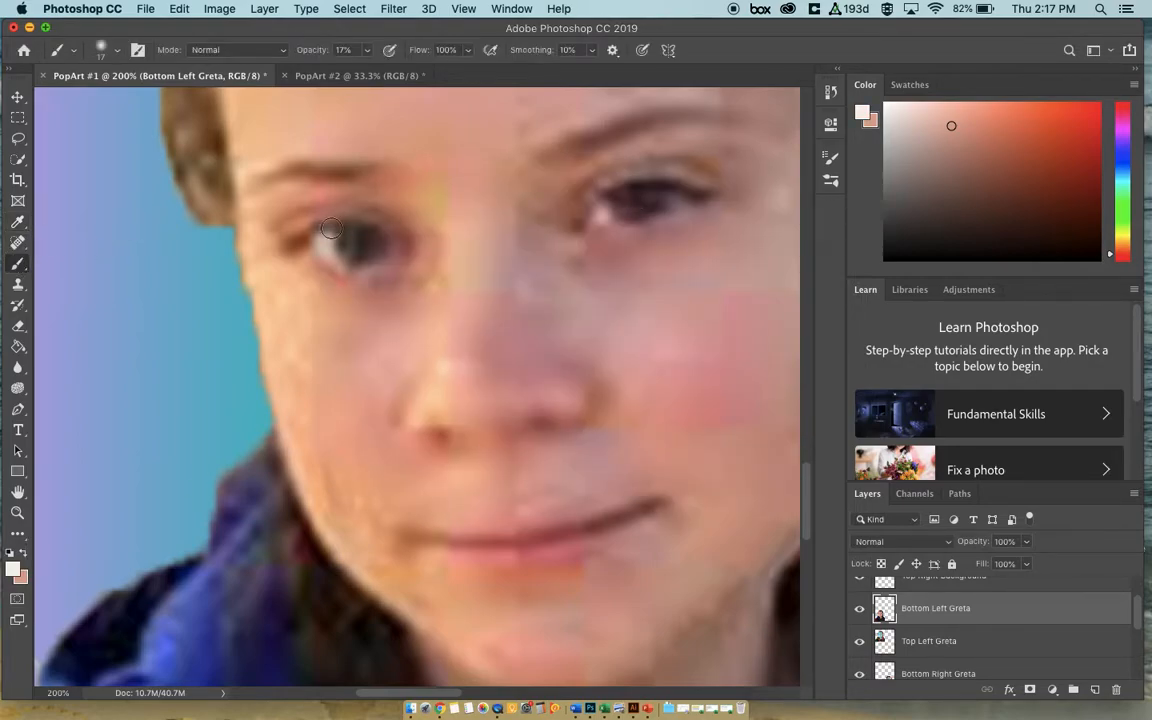
left_click(112, 57)
left_click_drag(98, 101, 96, 101)
left_click(318, 243)
left_click(323, 239)
left_click(327, 247)
left_click(328, 249)
left_click_drag(328, 249, 332, 256)
left_click(600, 211)
left_click(600, 219)
left_click(601, 212)
left_click(682, 201)
left_click(684, 199)
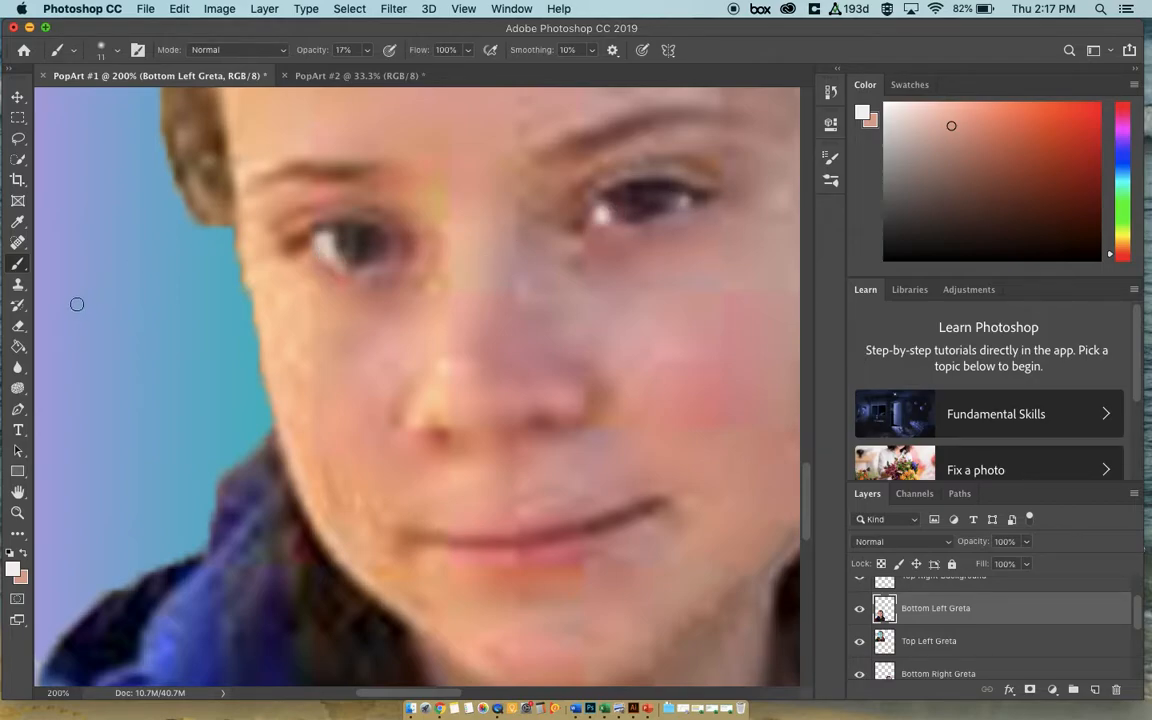
- Set the foreground color to dark green #268c37
left_click(14, 569)
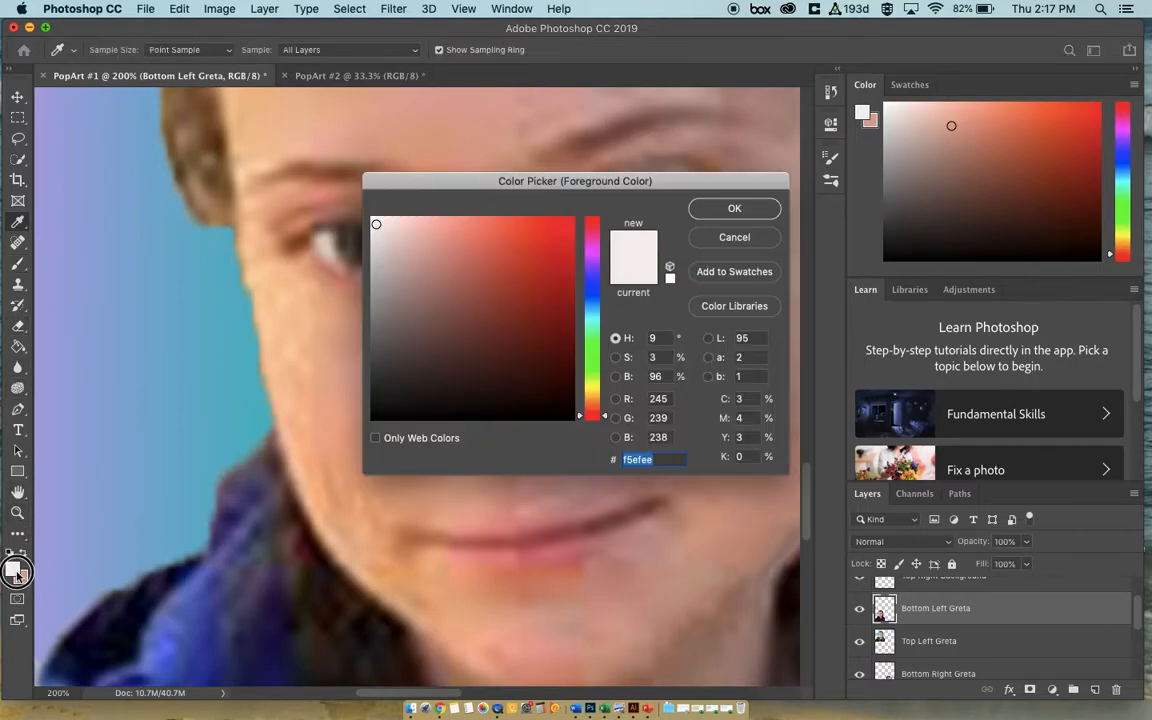
left_click(590, 346)
left_click(545, 253)
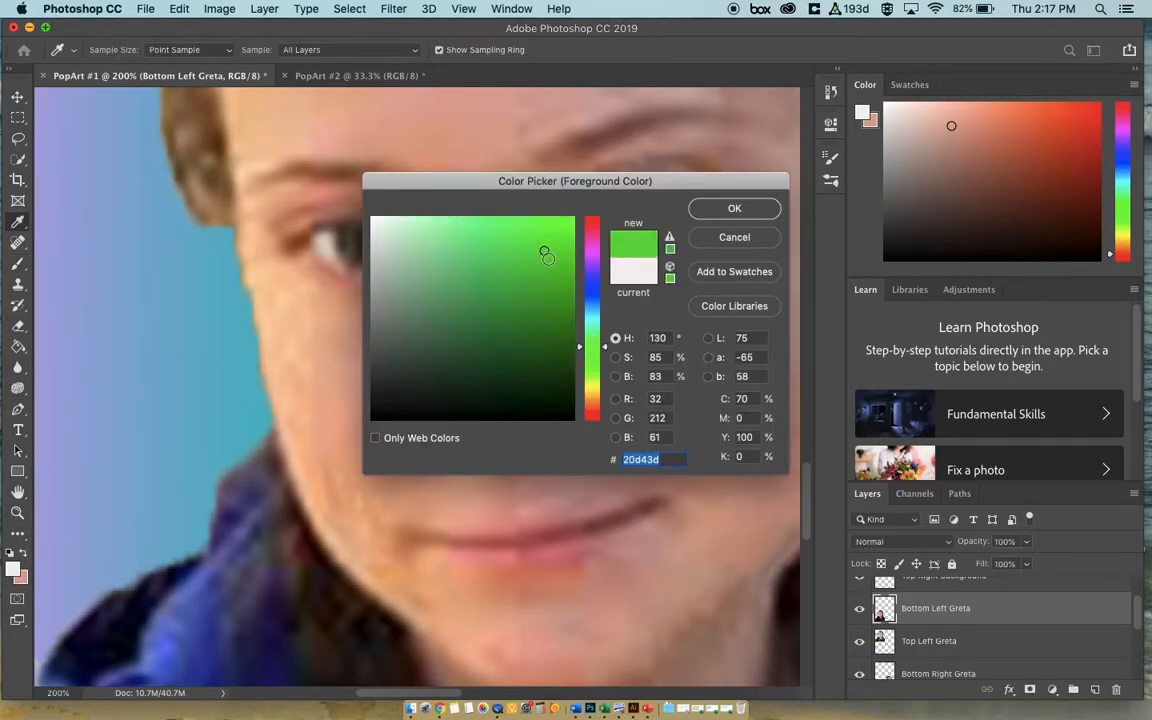
left_click(517, 308)
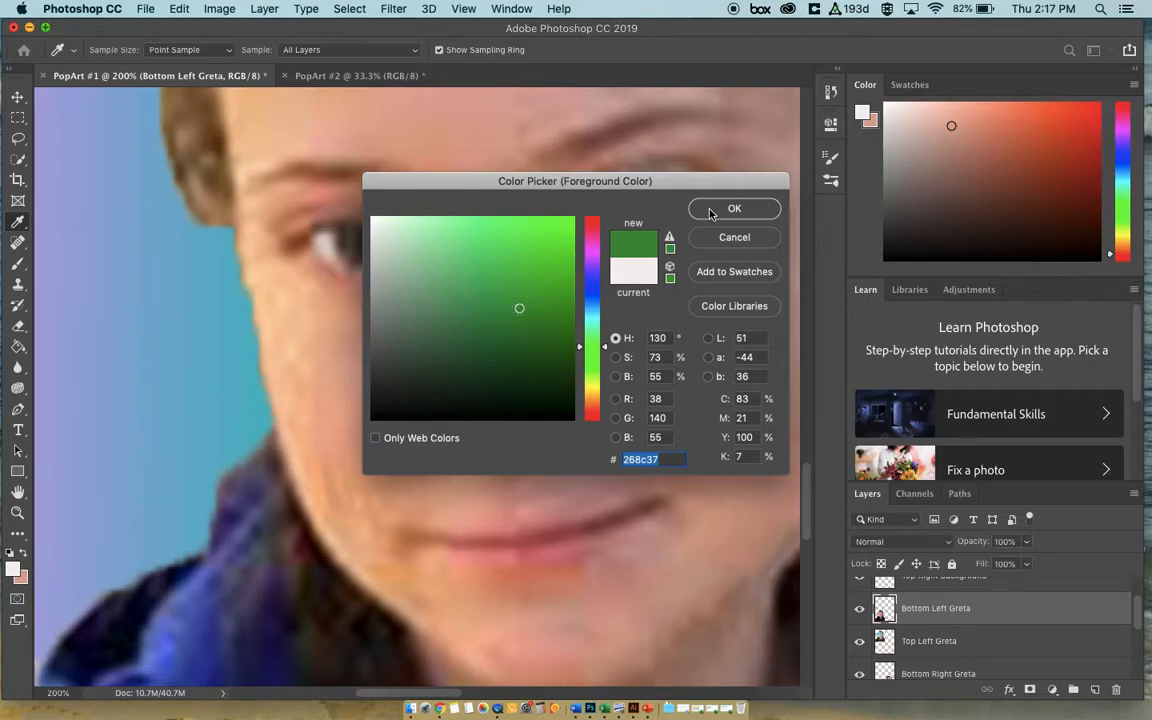
left_click(733, 209)
- Tint both irises of the bottom-left figure green with the 11 px Brush at 17% opacity
key("b")
mouse_move(350, 232)
left_mouse_down()
mouse_move(348, 253)
mouse_move(370, 256)
left_mouse_up()
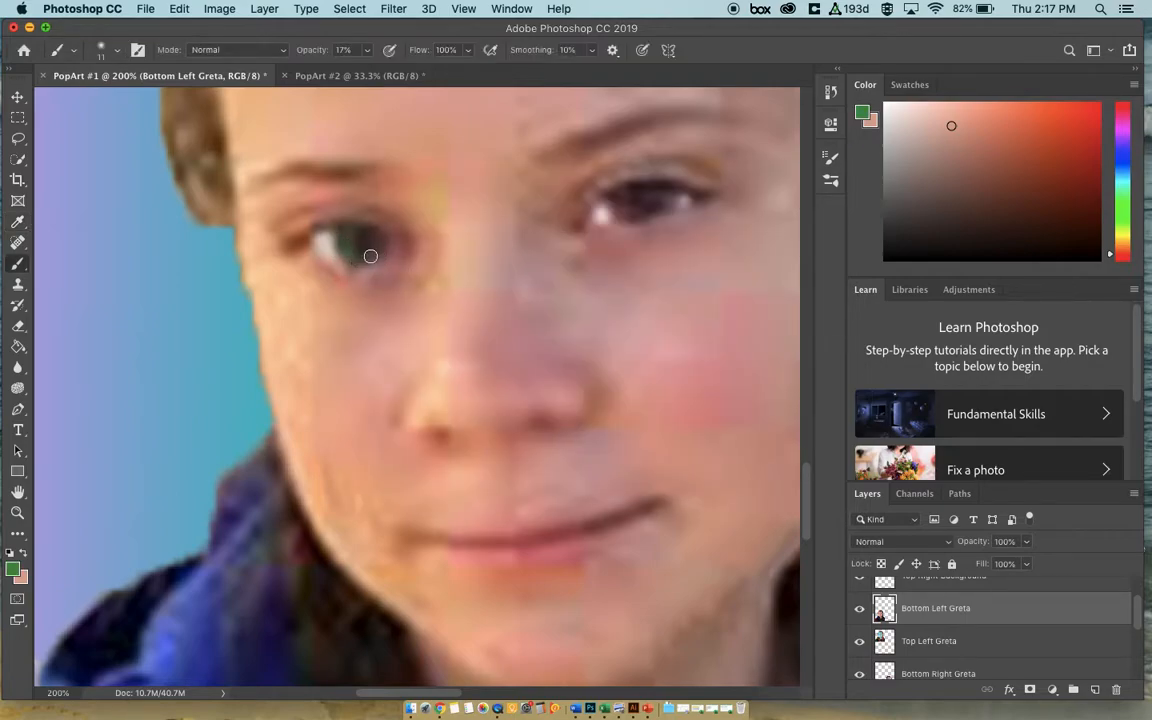
mouse_move(620, 196)
left_mouse_down()
mouse_move(630, 211)
mouse_move(661, 211)
mouse_move(641, 213)
mouse_move(625, 193)
mouse_move(649, 213)
left_mouse_up()
left_click(673, 195)
left_click_drag(341, 241, 343, 234)
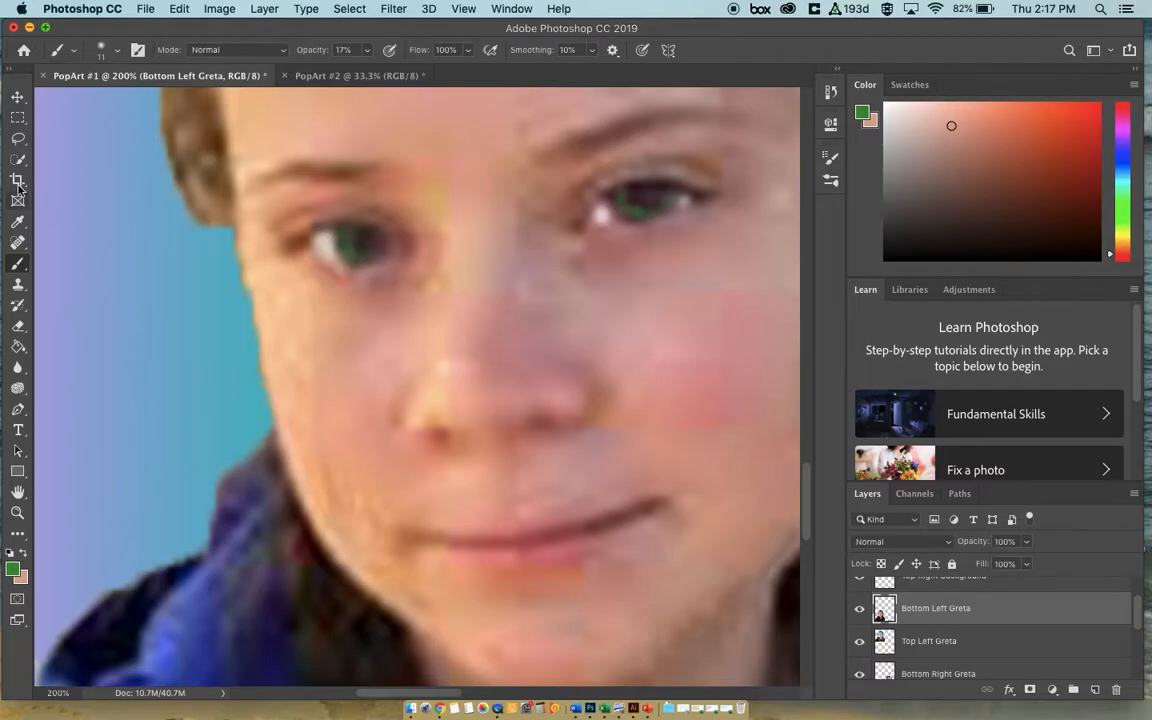
left_click(17, 97)
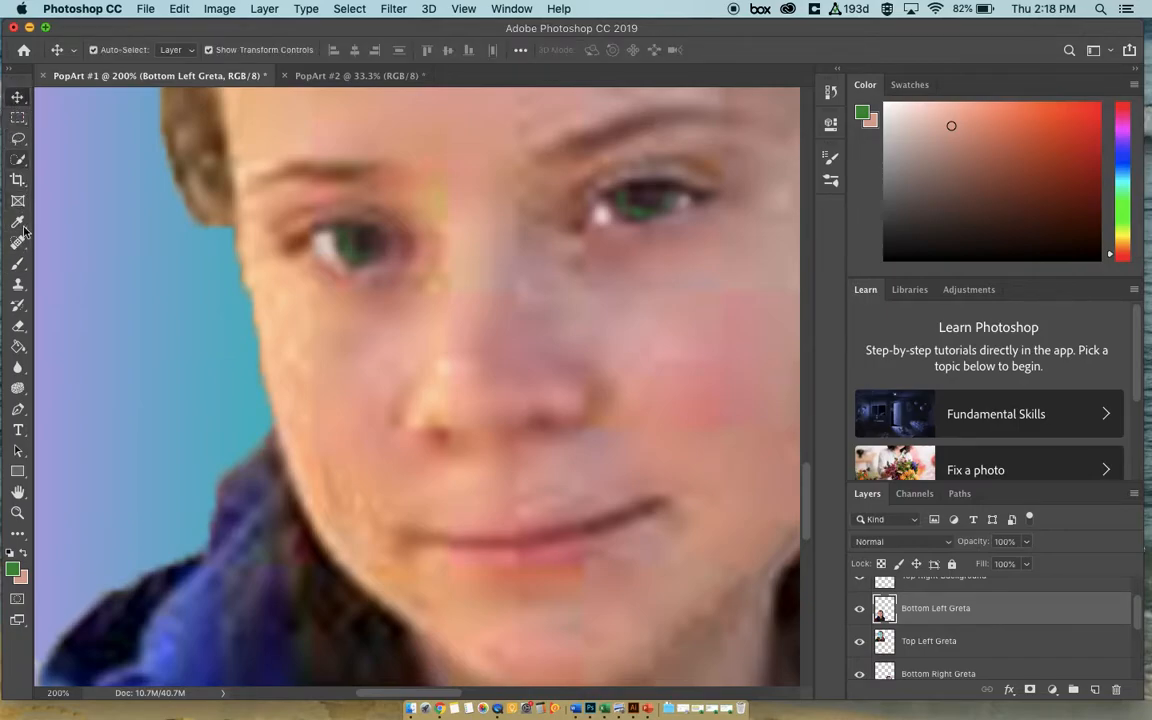
left_click(18, 243)
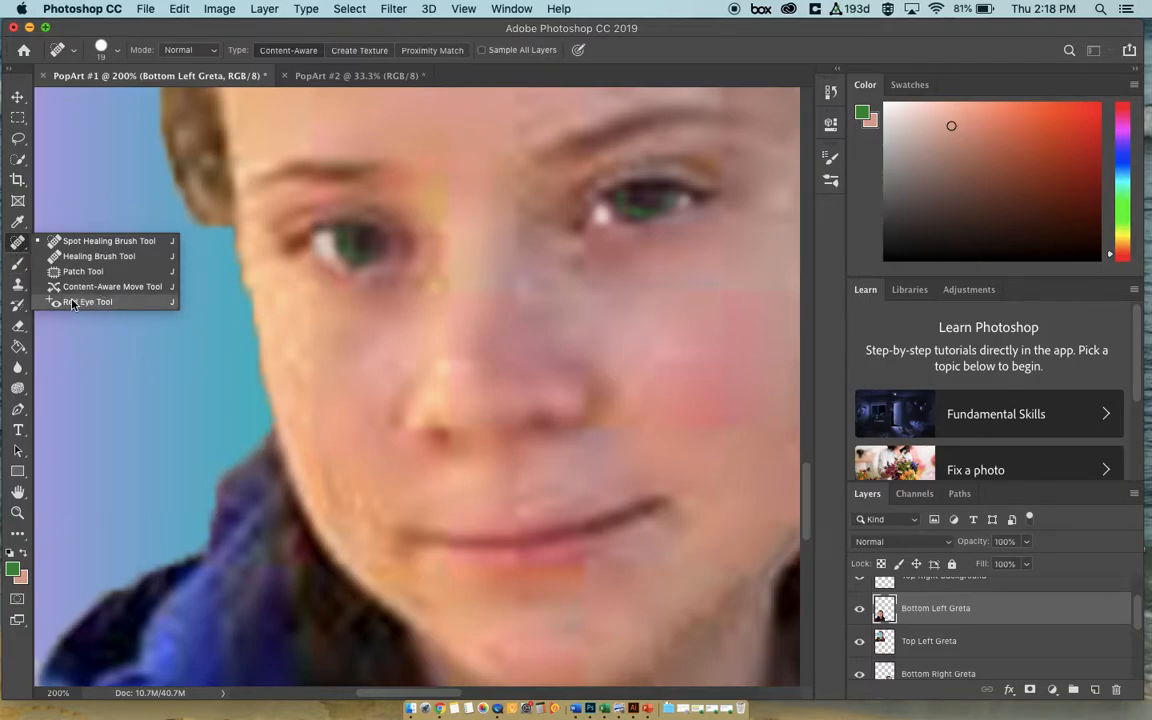
left_click(17, 263)
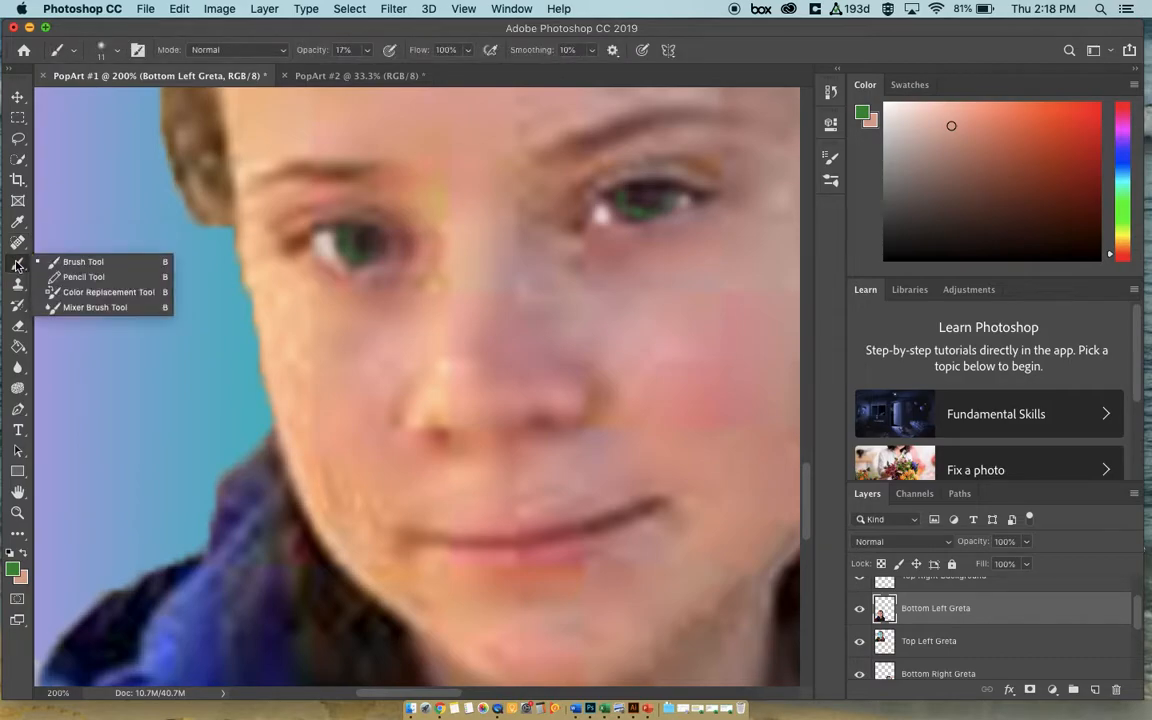
- Try a Pinch distortion of 80% on the bottom-left figure and undo it
left_click(17, 97)
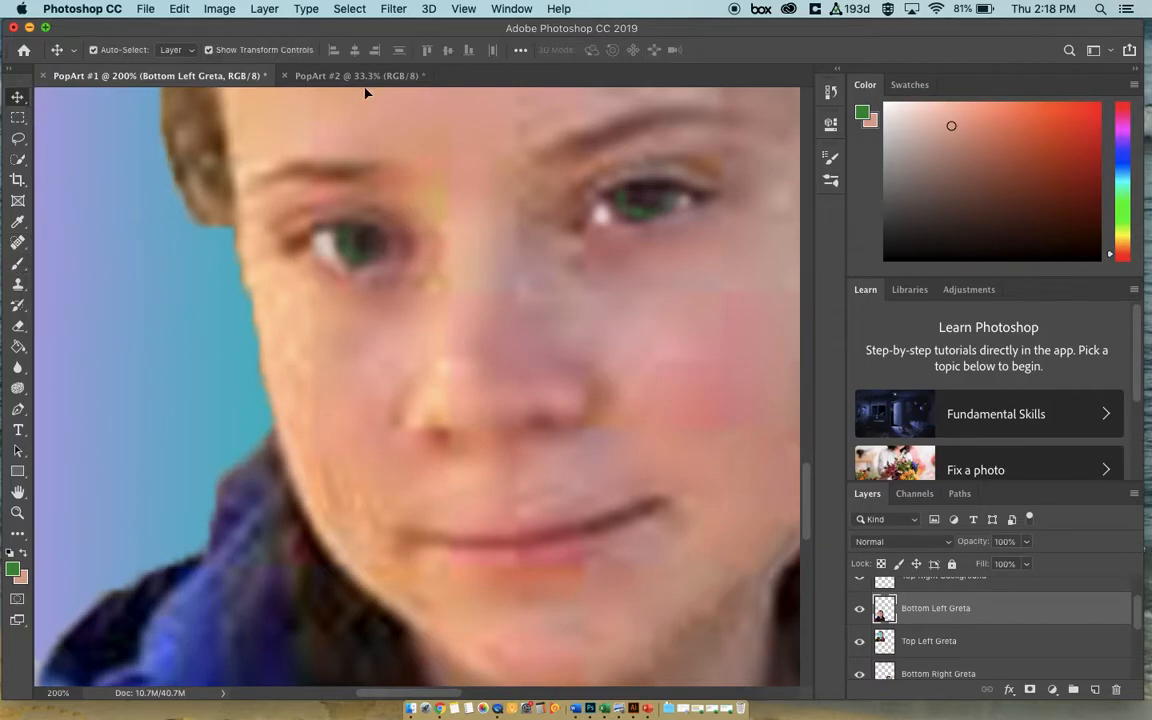
key("super+minus")
key("super+minus")
key("super+minus")
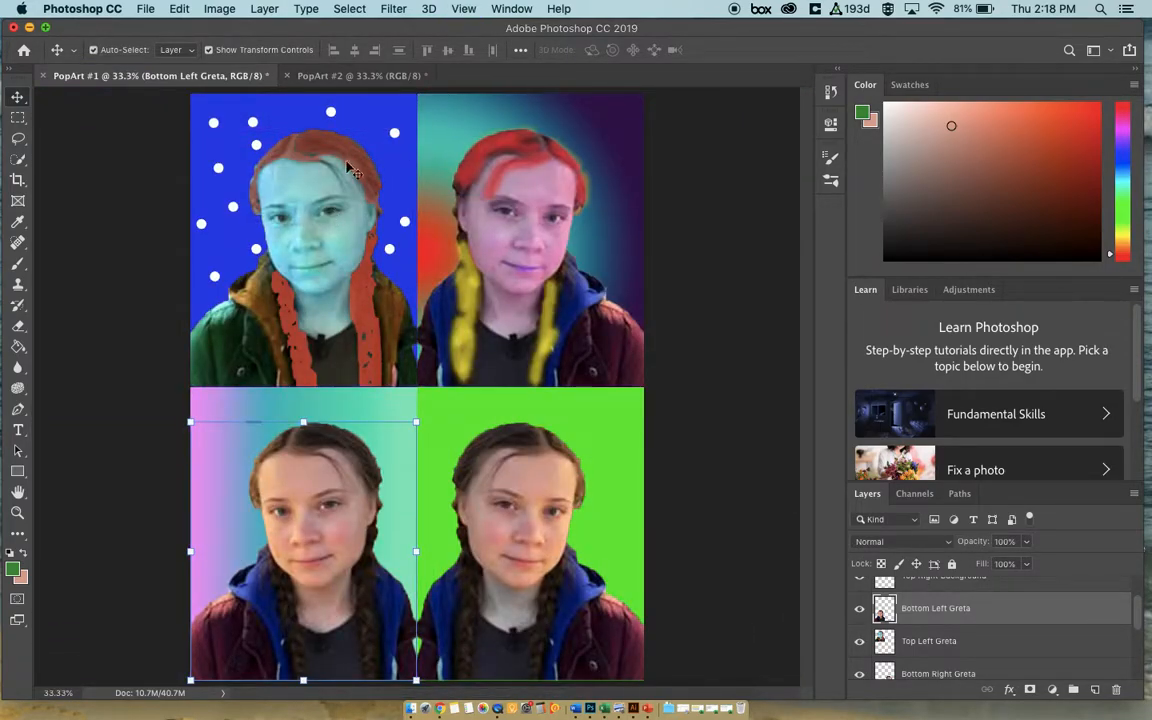
left_click(394, 9)
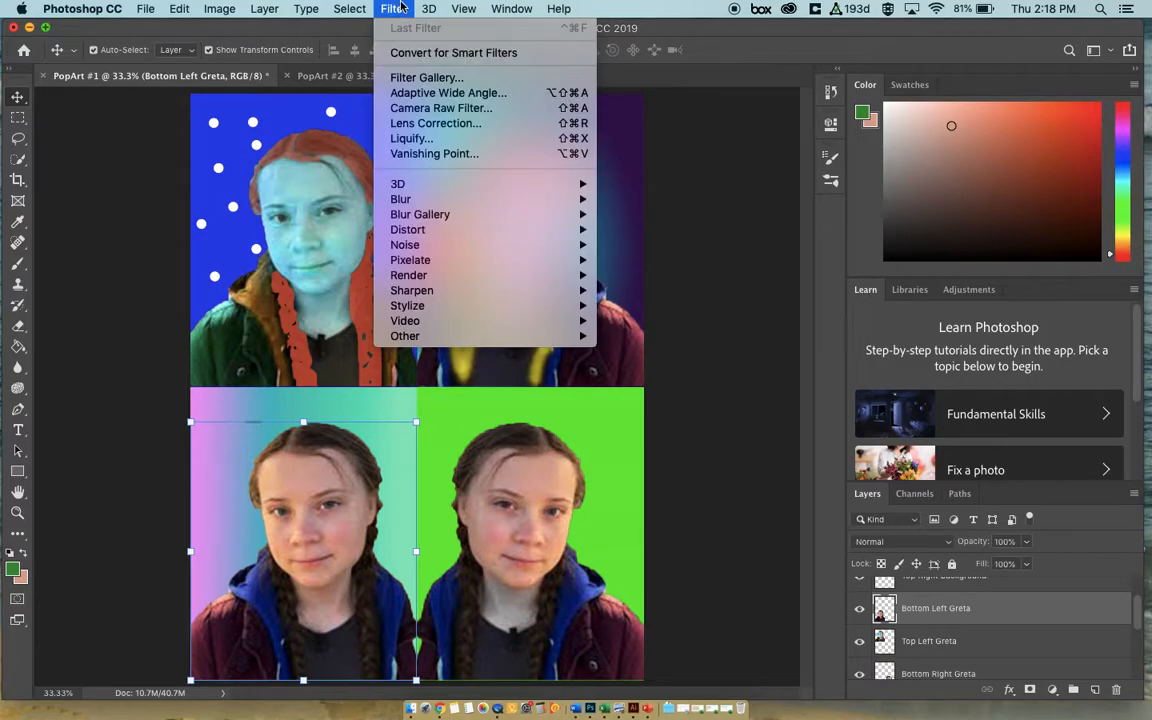
mouse_move(424, 231)
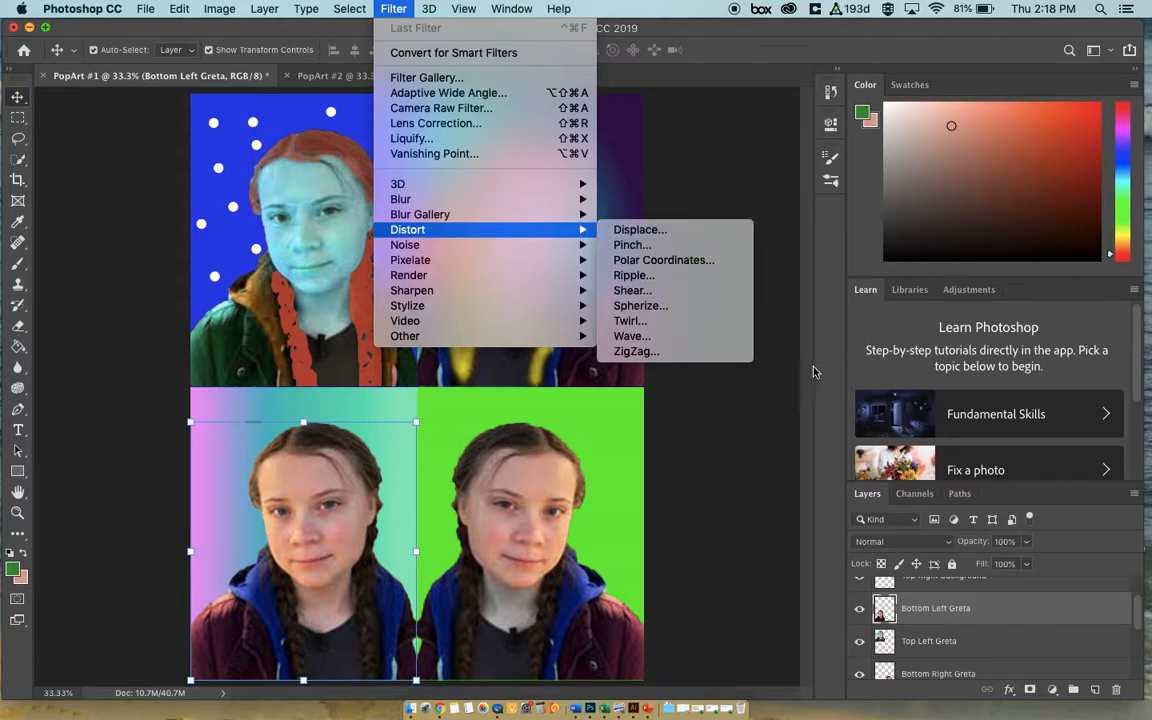
left_click(925, 615)
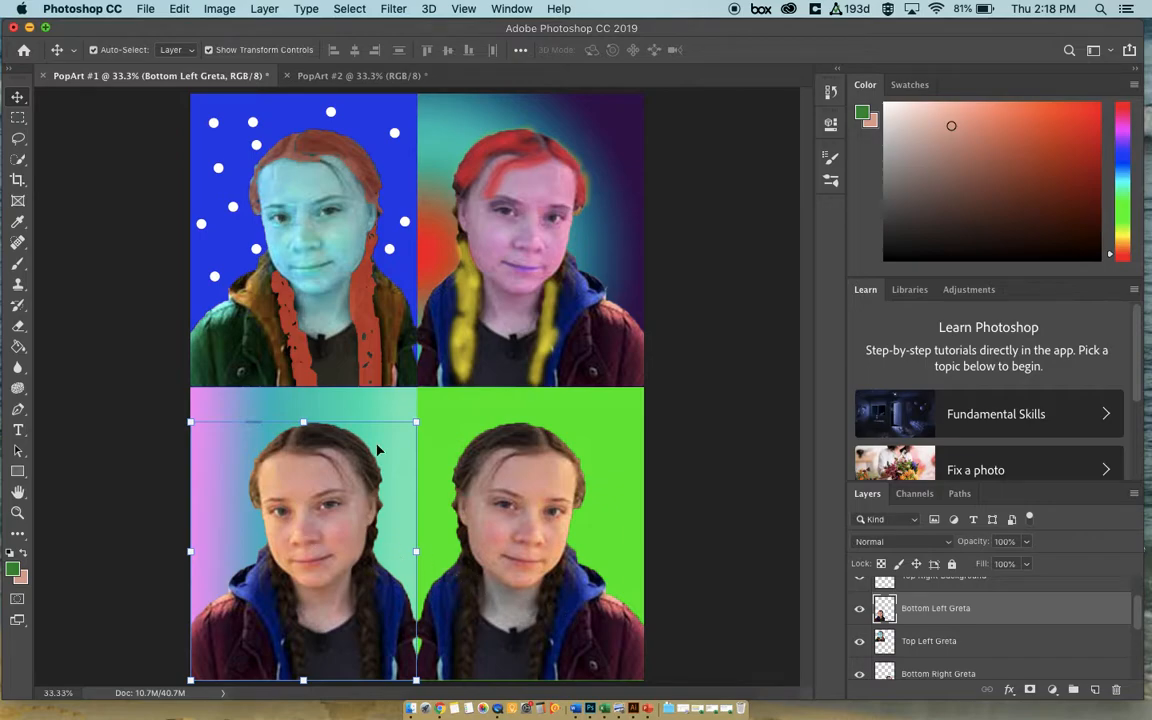
left_click(396, 9)
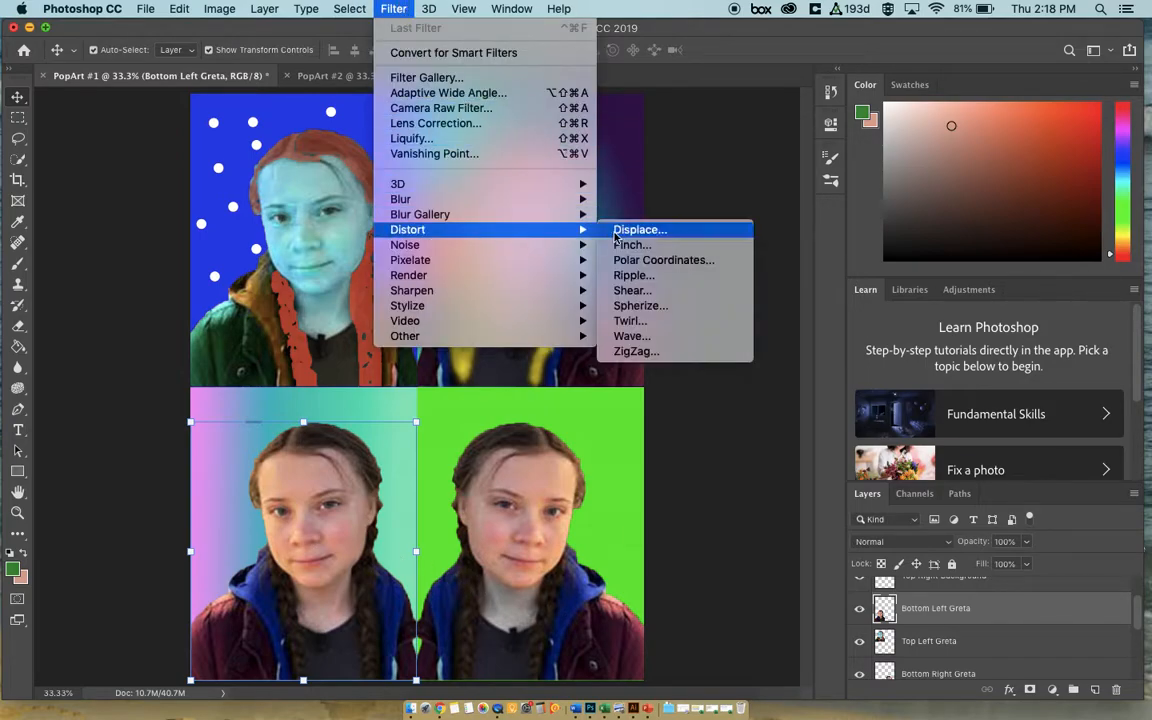
left_click(630, 245)
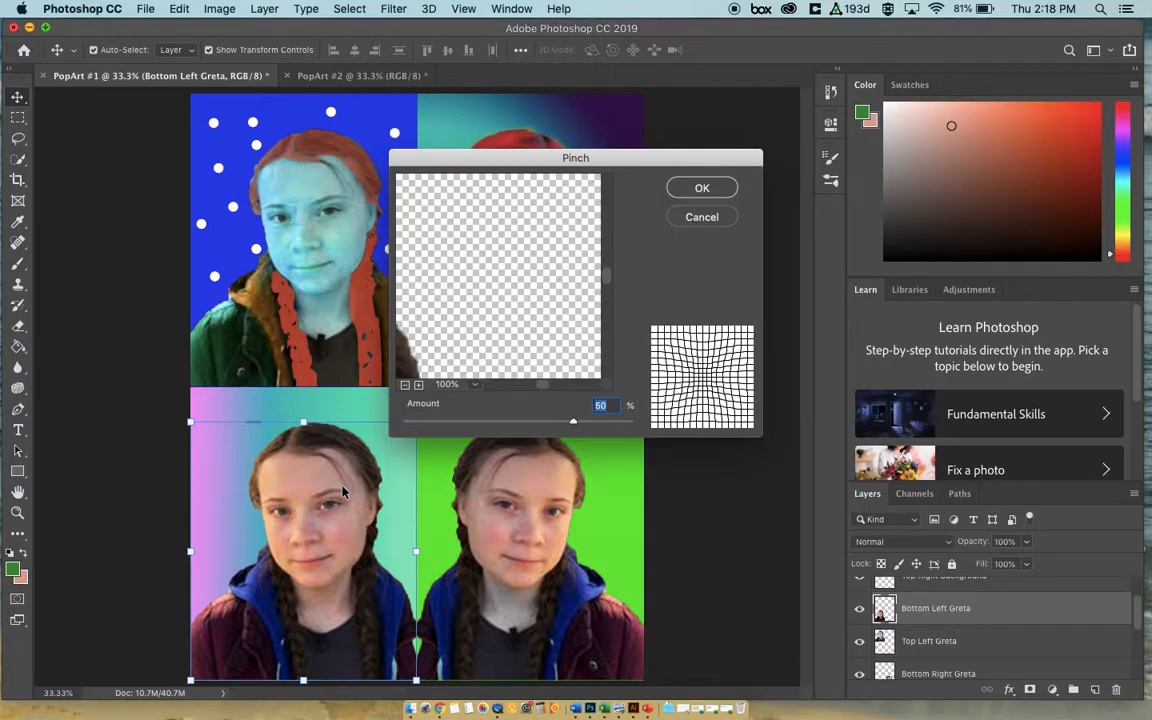
left_click_drag(536, 390, 532, 312)
left_click_drag(575, 424, 606, 421)
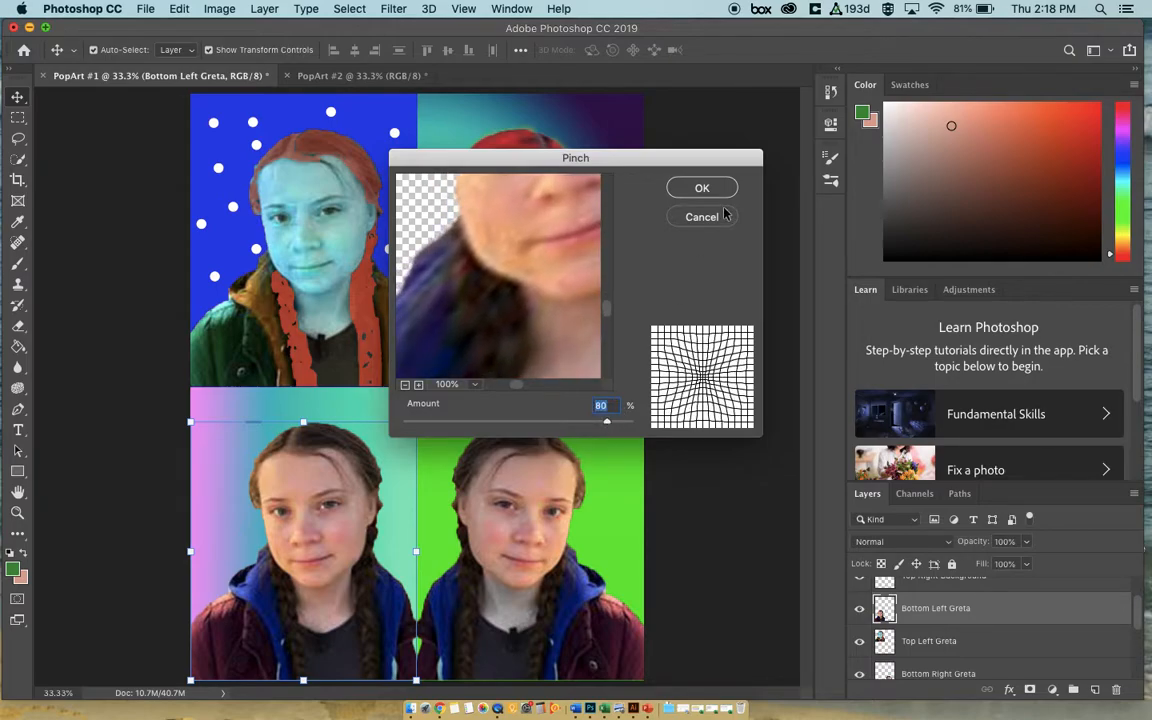
left_click(702, 188)
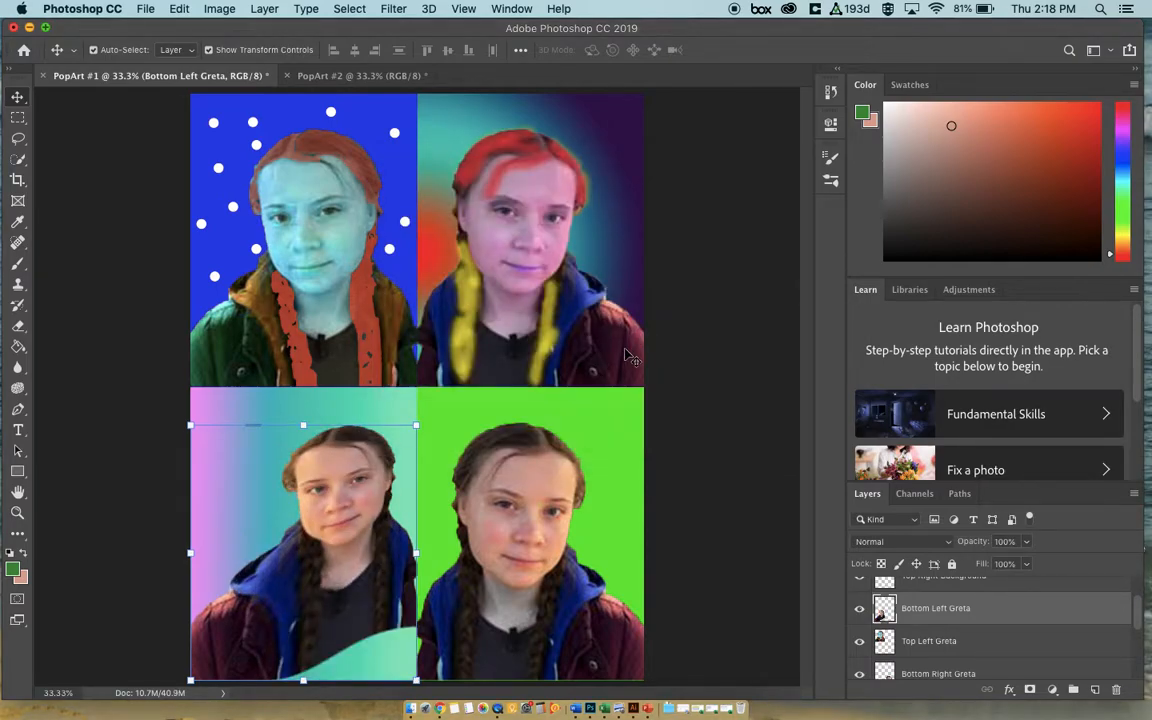
key("super+z")
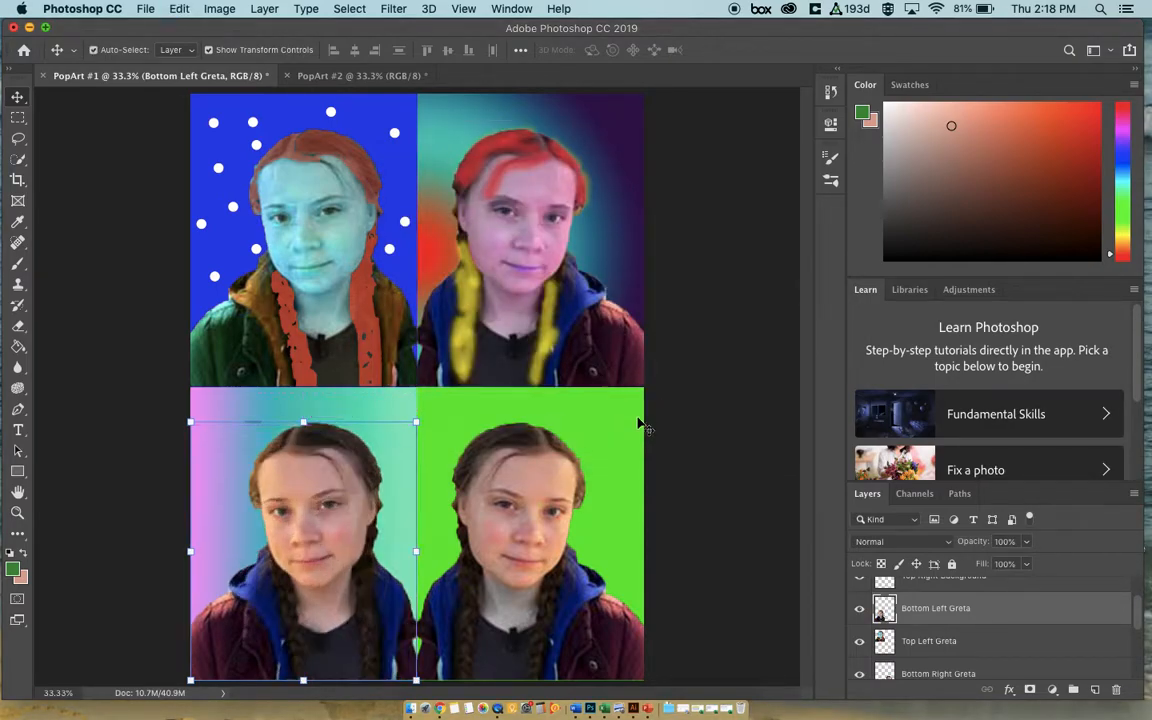
- Reshape the bottom-left figure's face with Liquify: Smile 23, Lower Lip -41, Mouth Width 70, Forehead 100, Chin Height -100, Face Width -3
left_click(395, 9)
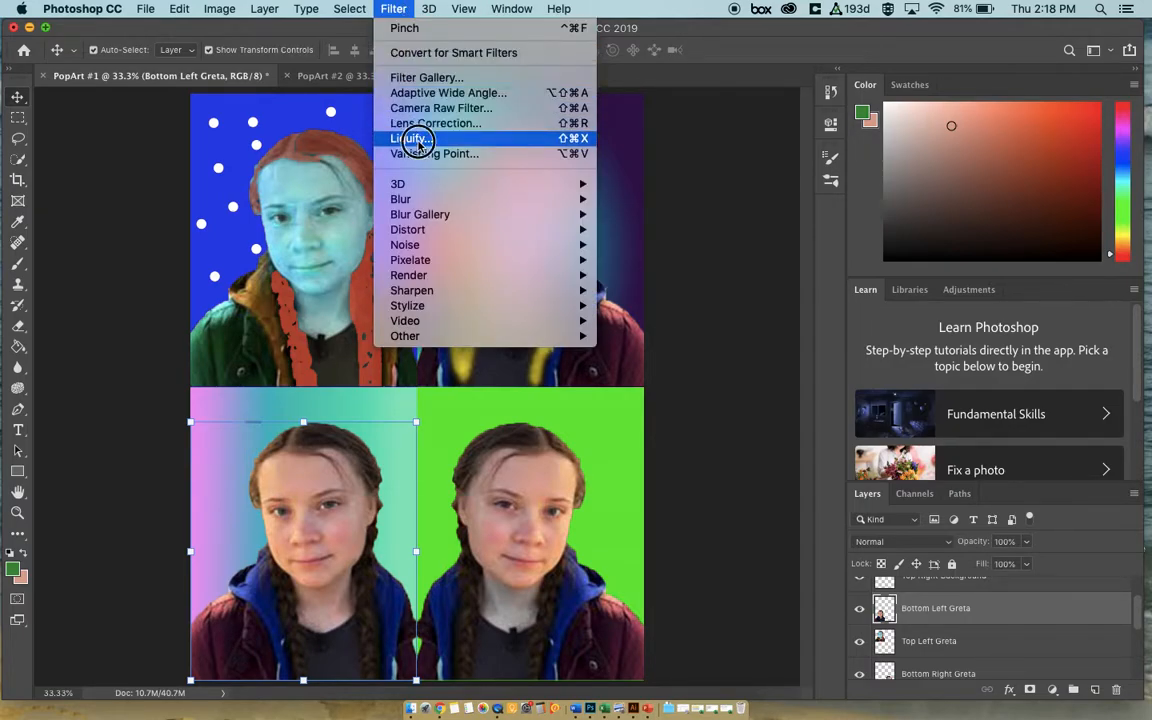
left_click(411, 138)
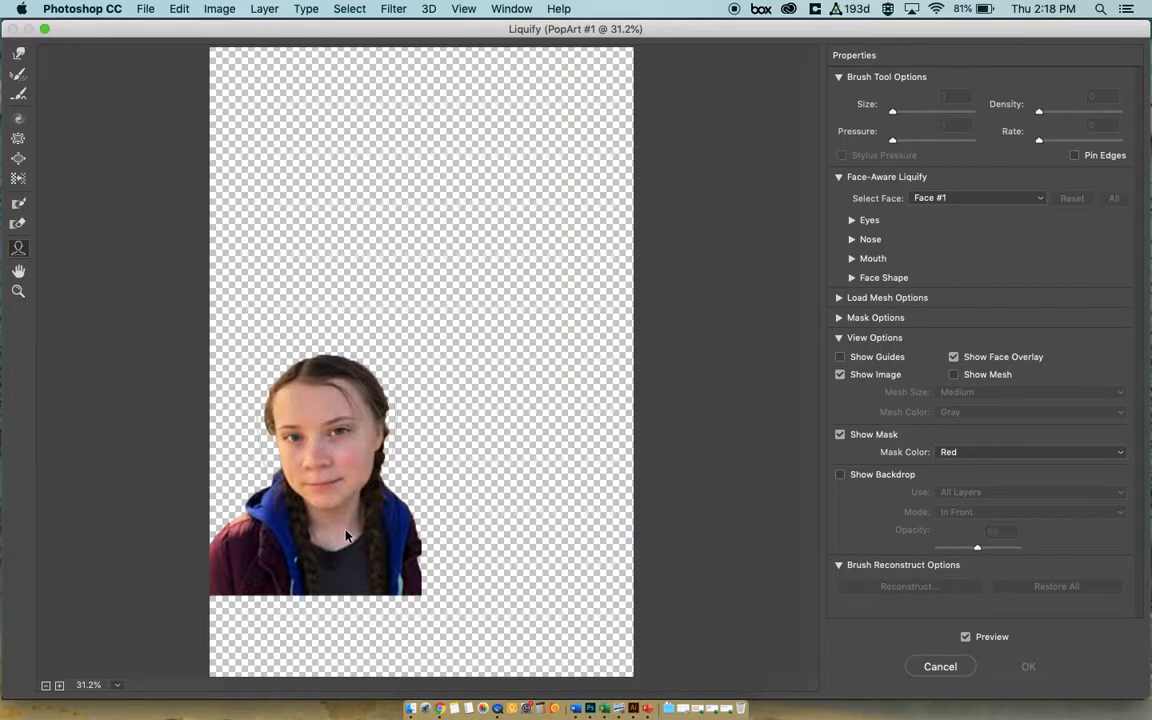
mouse_move(350, 455)
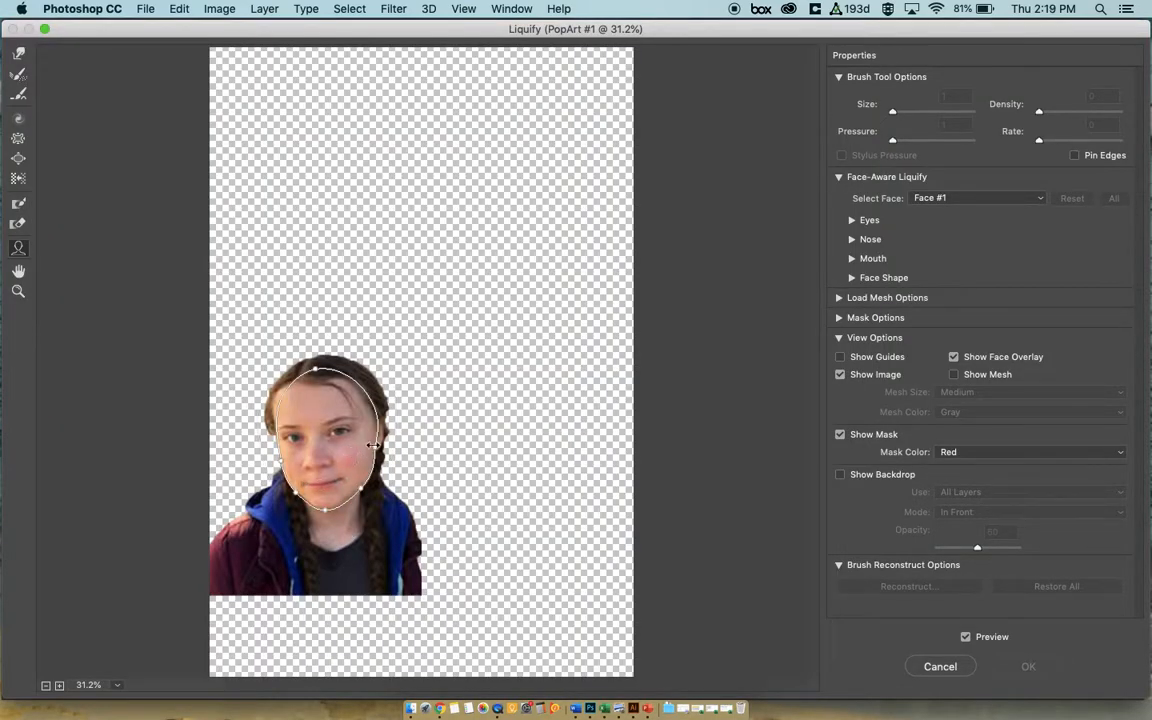
left_click_drag(380, 445, 356, 456)
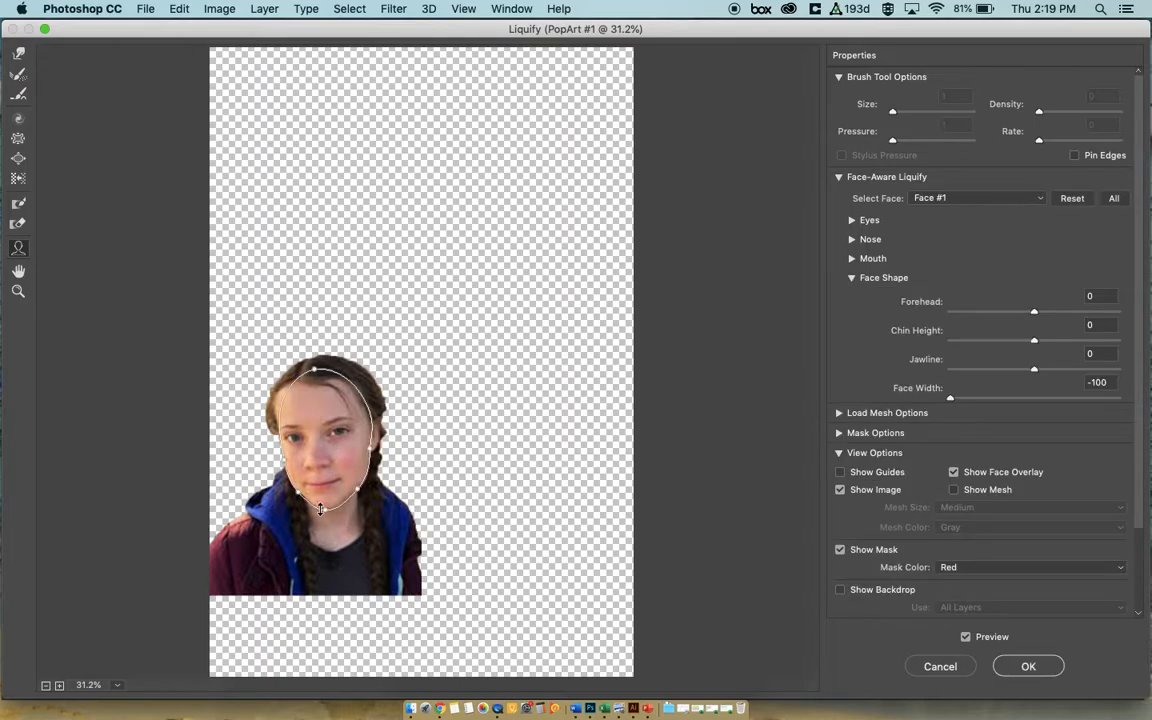
mouse_move(329, 501)
left_mouse_down()
mouse_move(306, 481)
mouse_move(326, 496)
mouse_move(342, 470)
mouse_move(330, 519)
left_mouse_up()
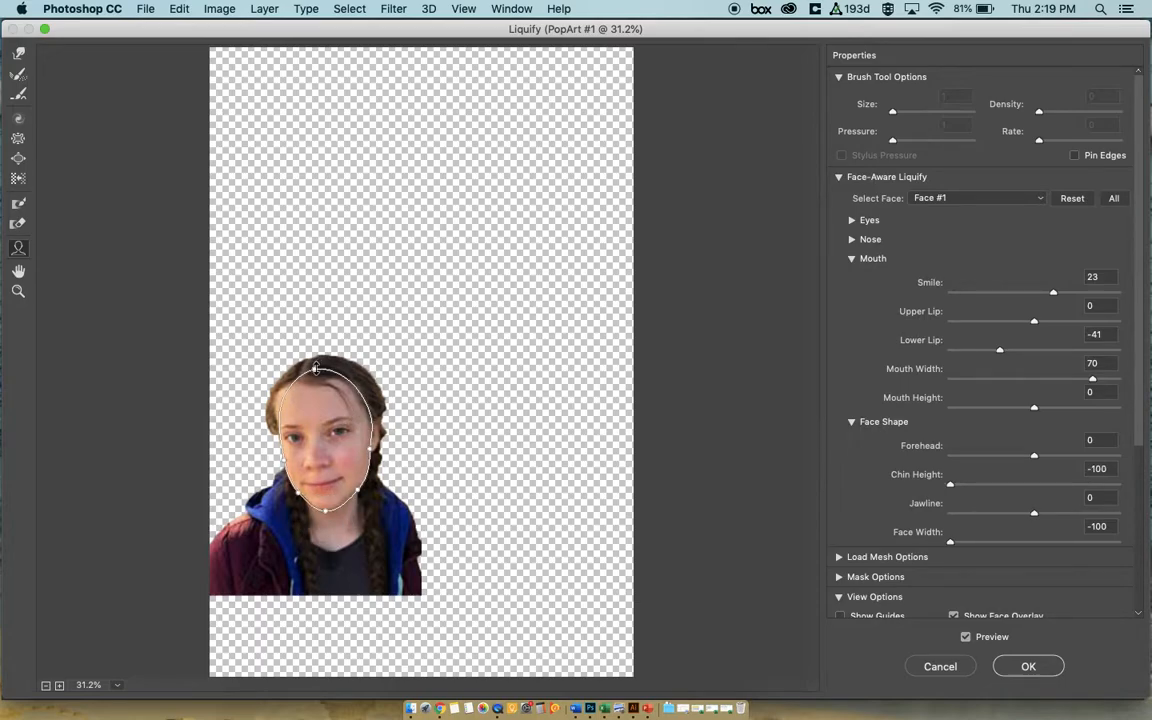
left_click_drag(316, 352, 300, 318)
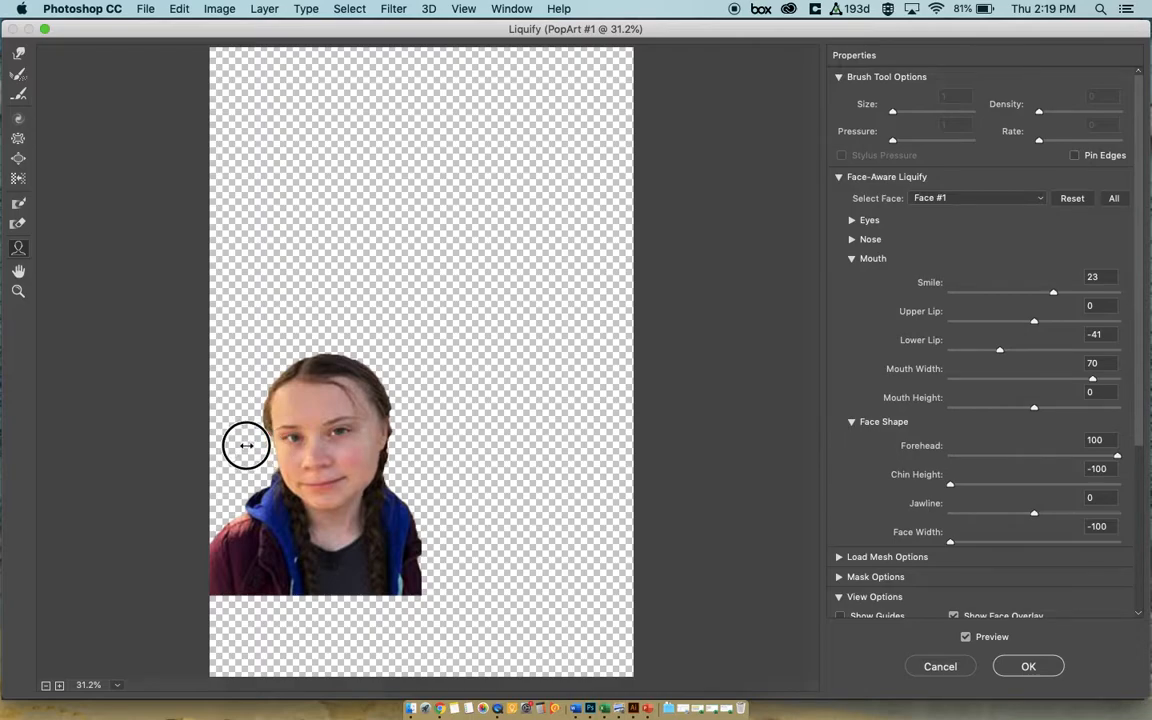
left_click_drag(277, 449, 267, 445)
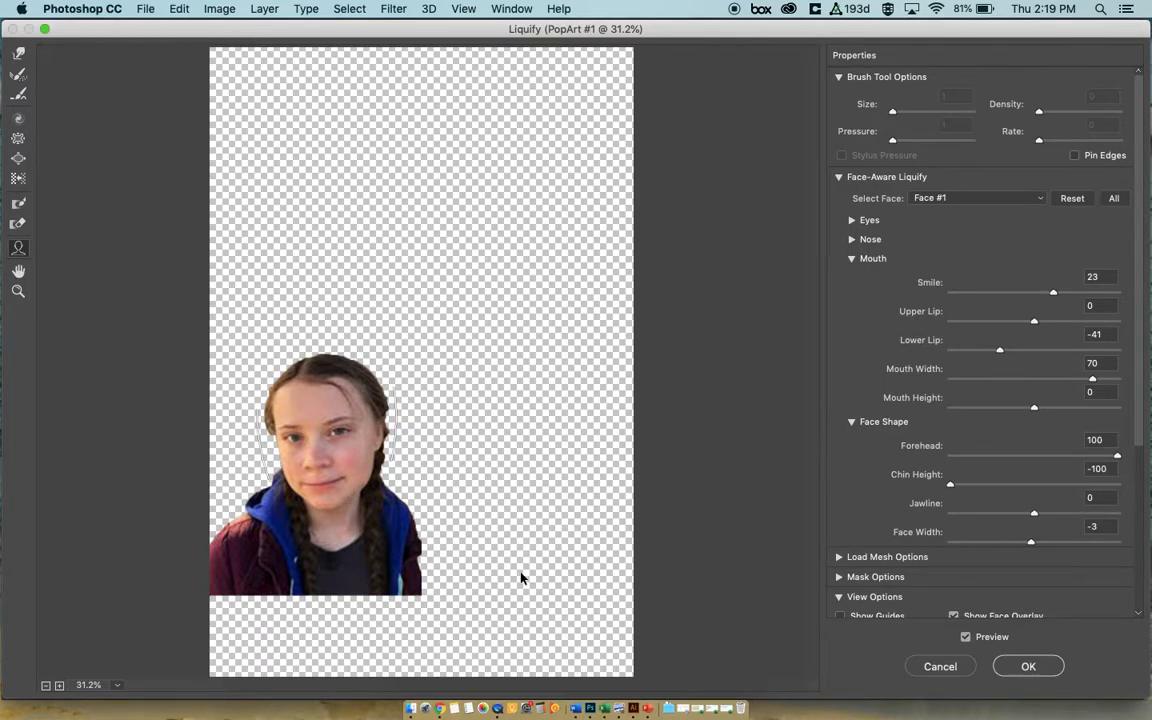
left_click(1028, 665)
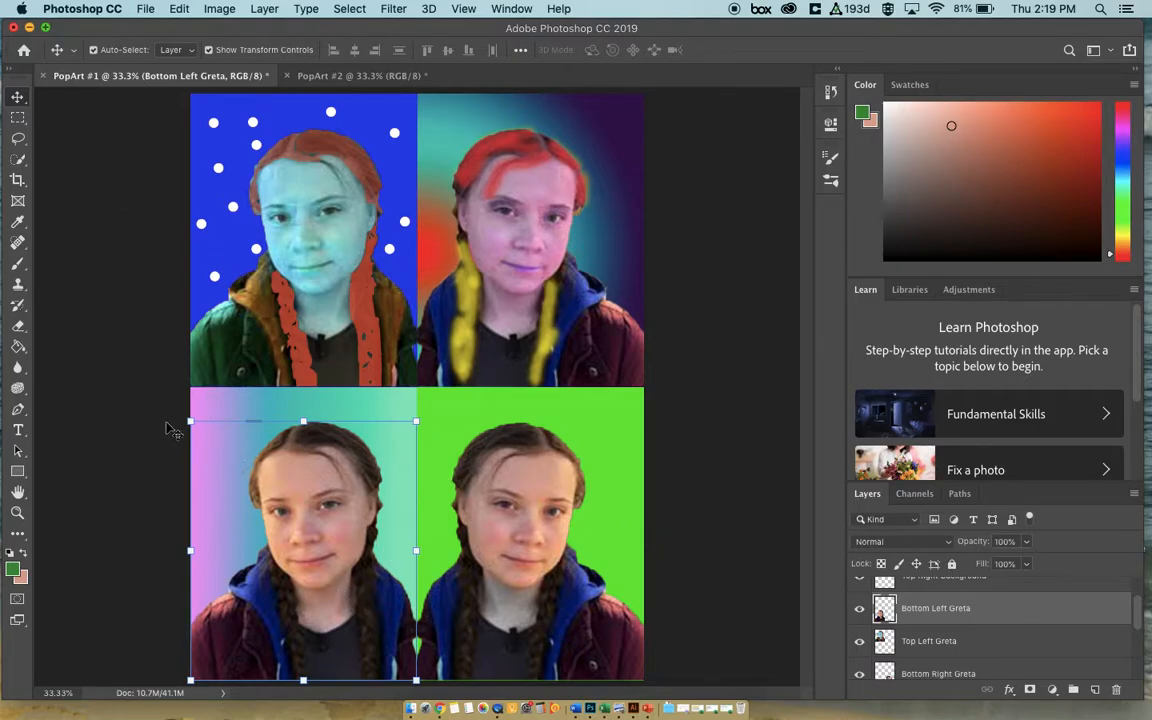
- Switch to Chrome and compare the Greta Thunberg image results with the Andy Warhol pop art references
left_click(150, 385)
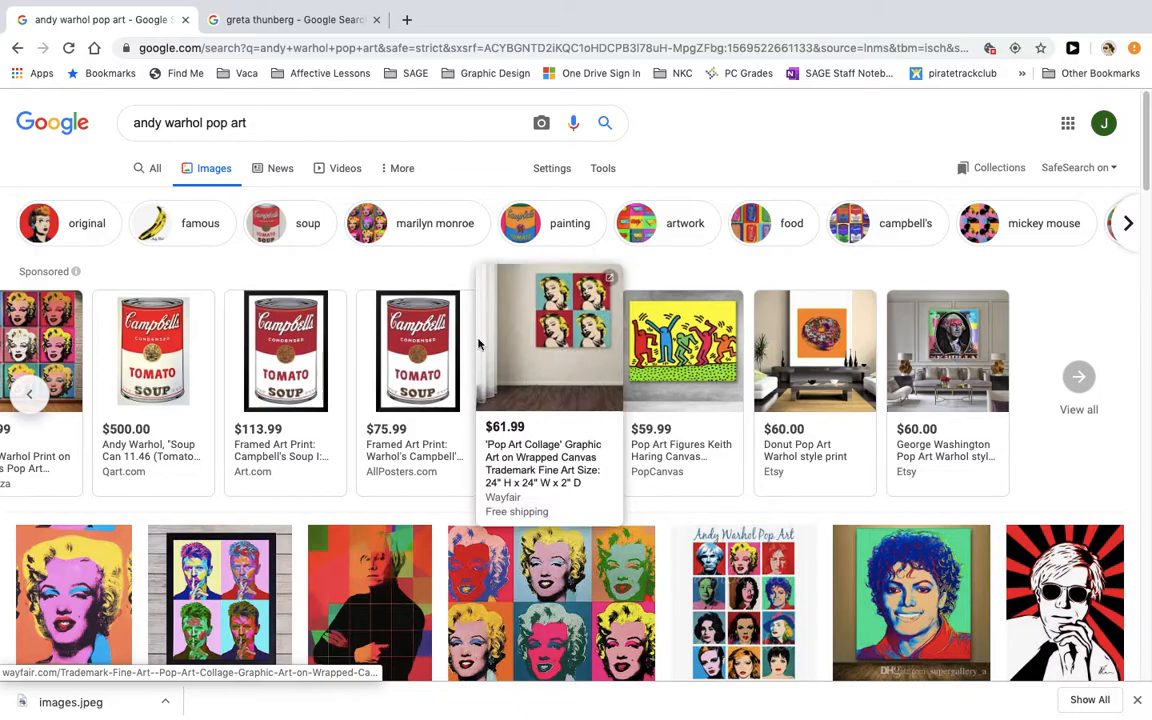
left_click(298, 22)
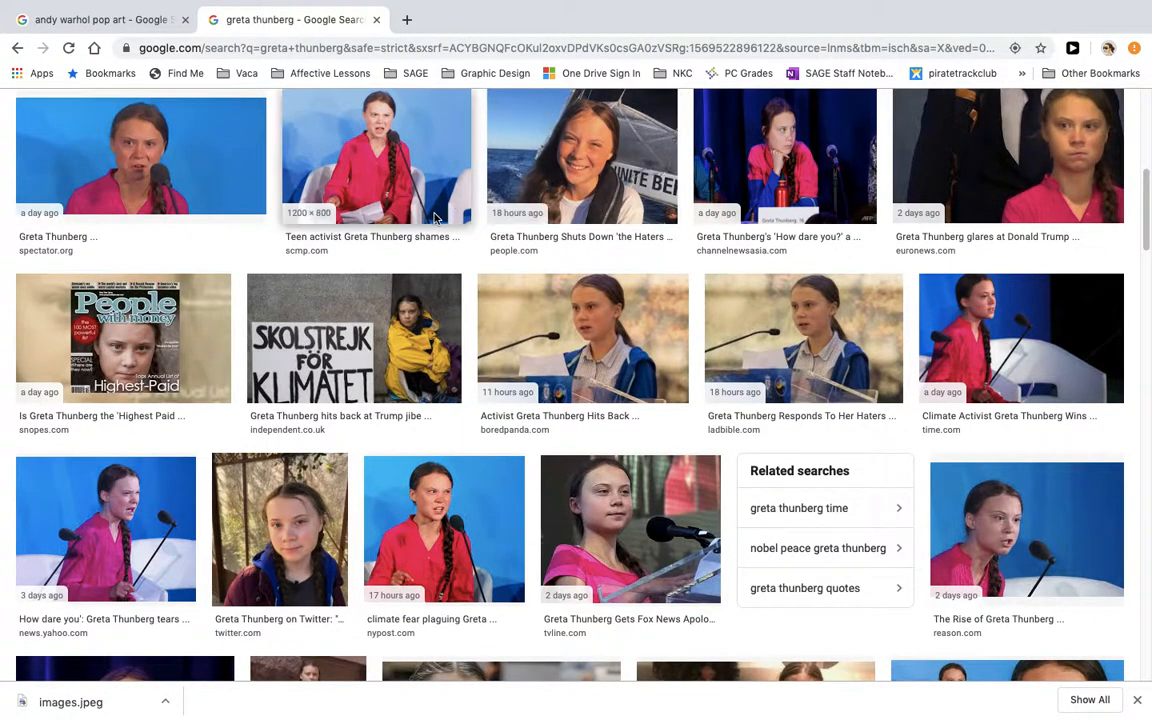
left_click(125, 24)
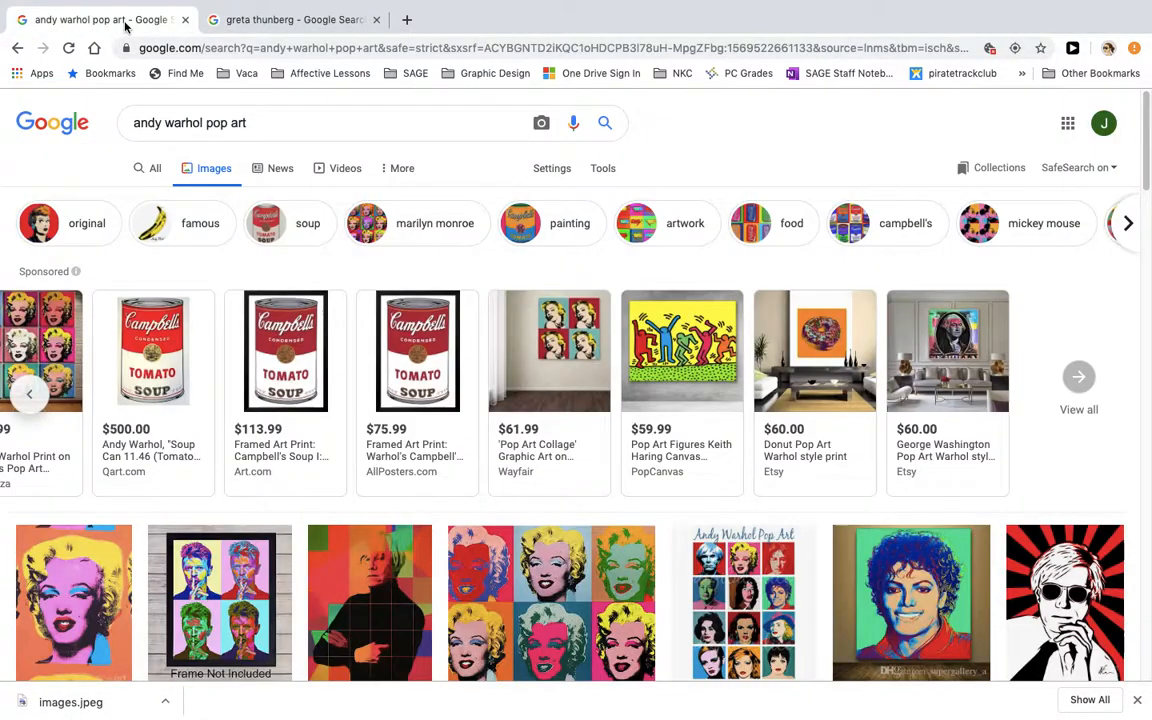